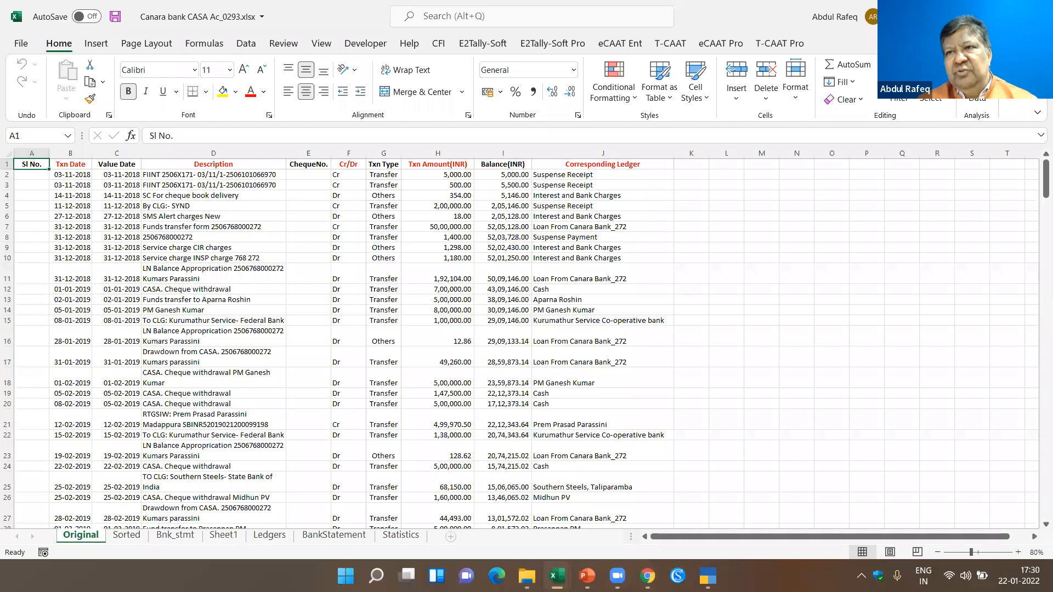
{"action": "left_click", "coordinate": [557, 576]}
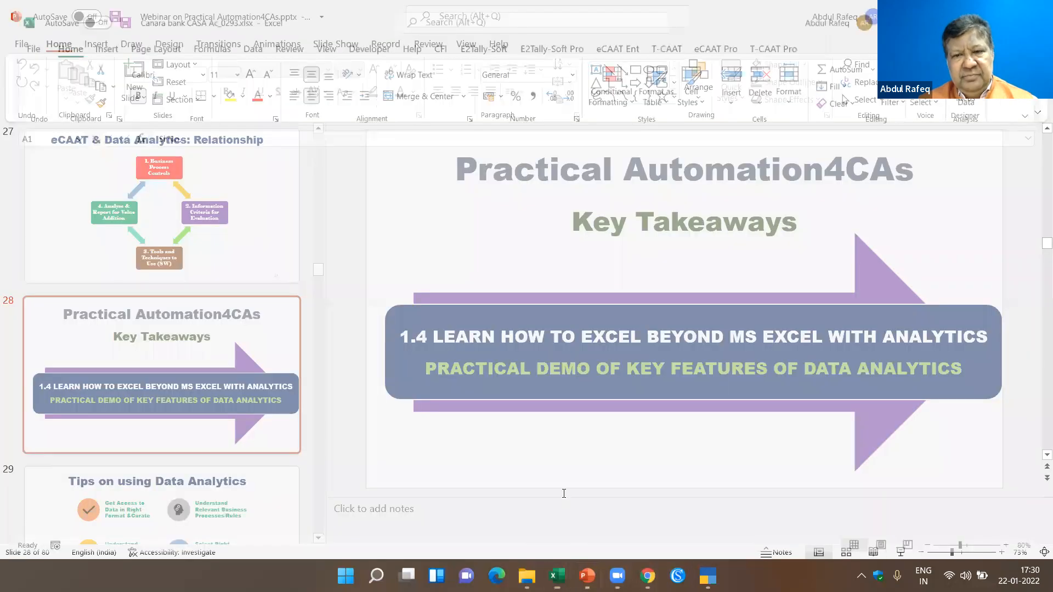
{"action": "mouse_move", "coordinate": [554, 566]}
{"action": "left_click", "coordinate": [593, 516]}
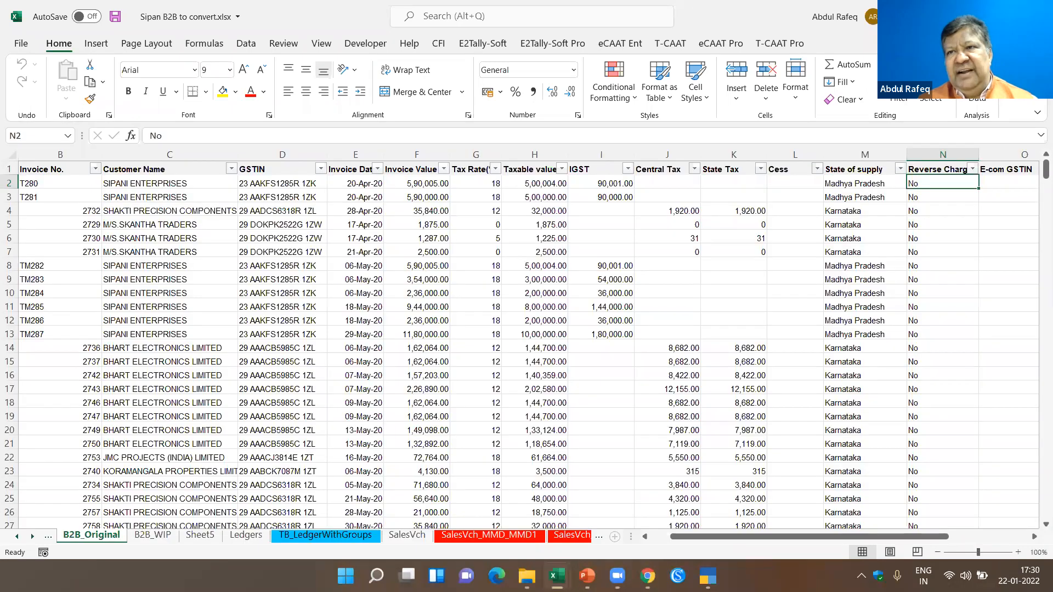
{"action": "key", "text": "alt+Tab"}
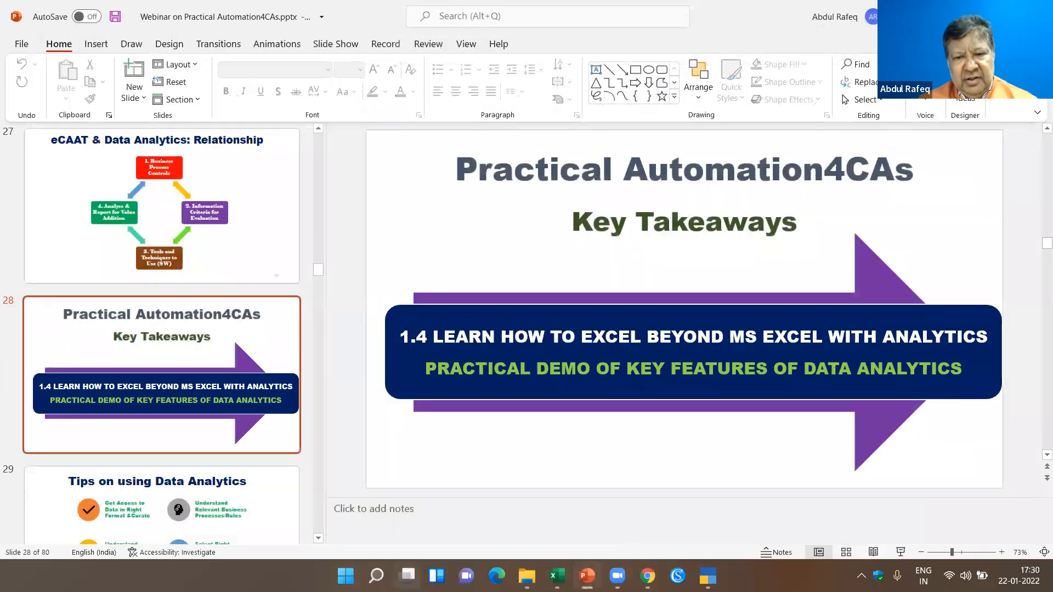
- Switch from the presentation to the blank Book1 workbook in Excel
{"action": "left_click", "coordinate": [558, 572]}
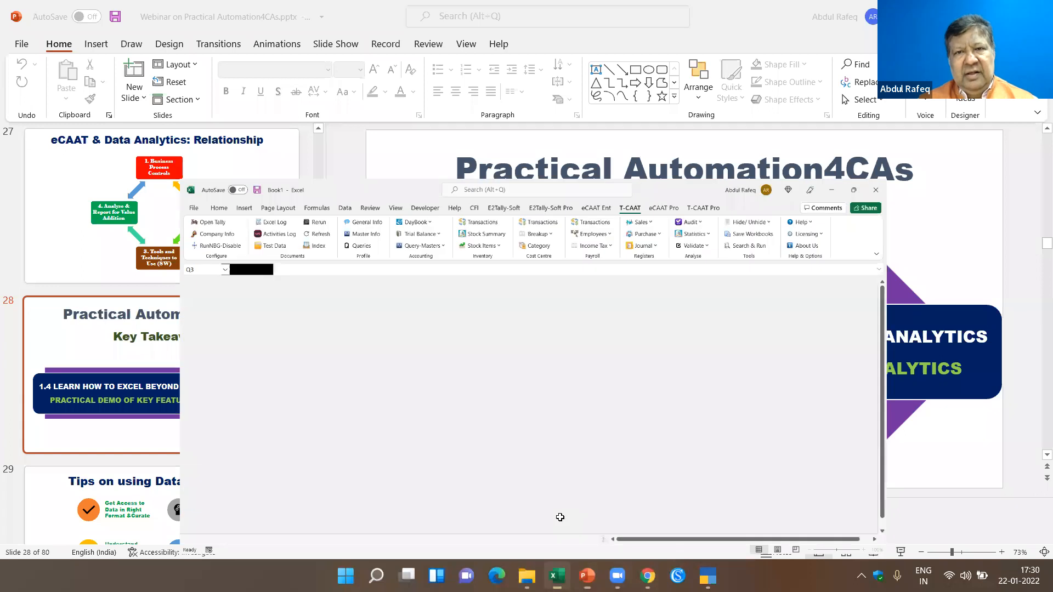
{"action": "left_click", "coordinate": [602, 388]}
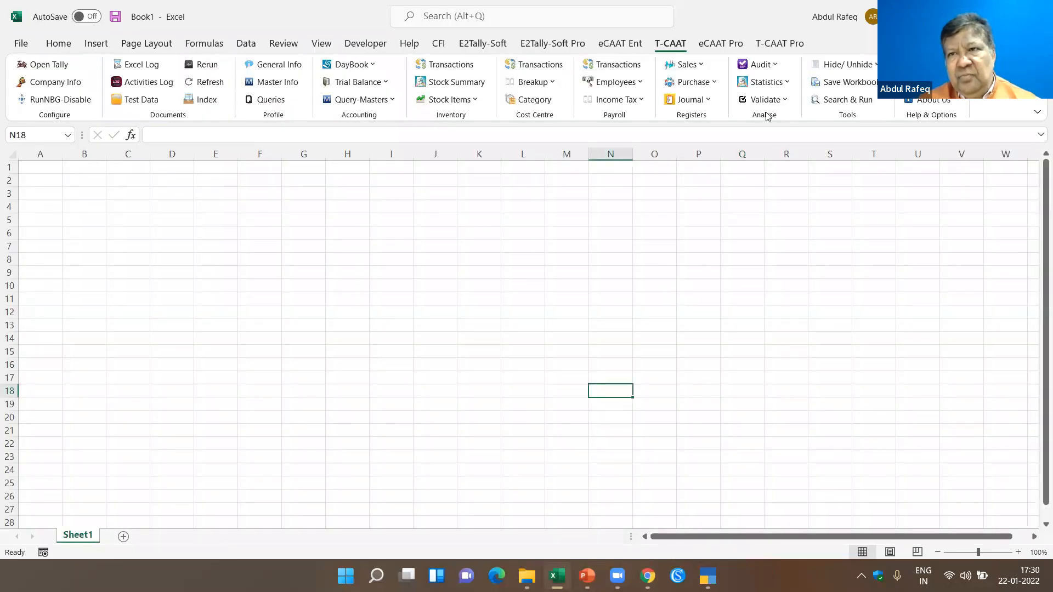
{"action": "left_click", "coordinate": [611, 285]}
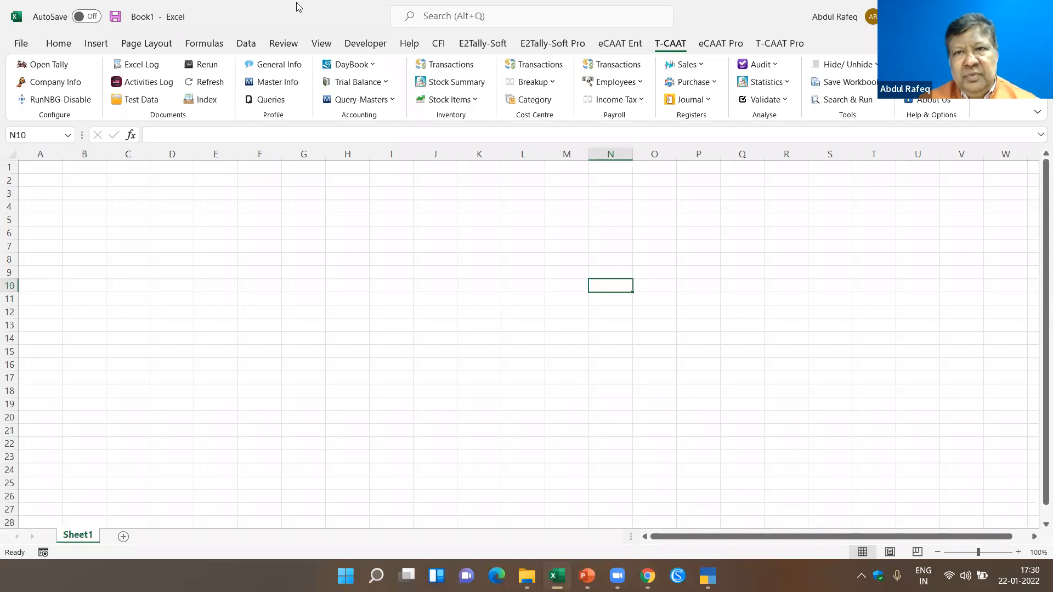
{"action": "left_click", "coordinate": [296, 7]}
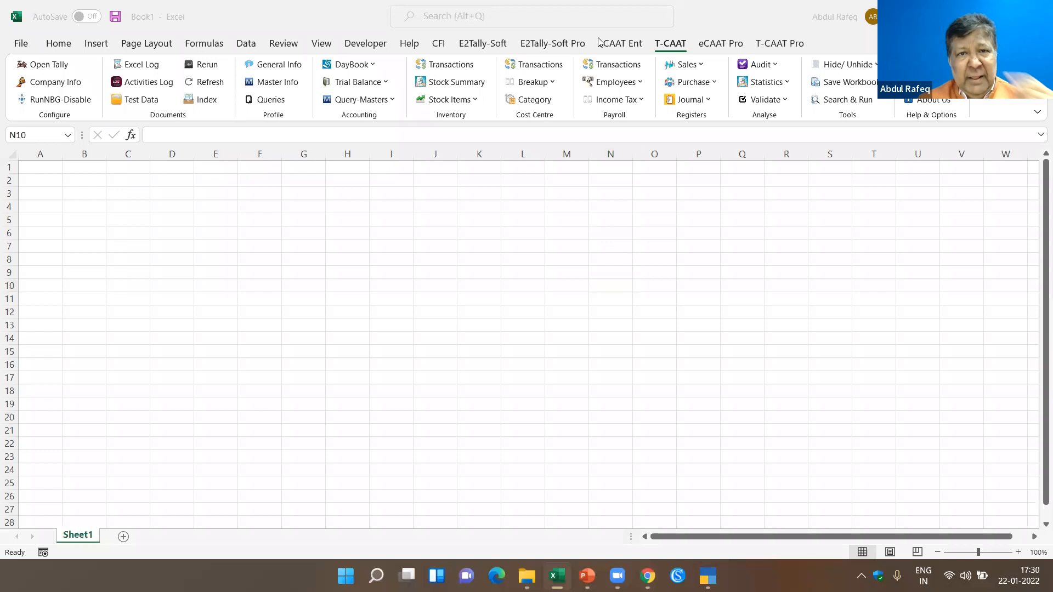
{"action": "left_click", "coordinate": [653, 46]}
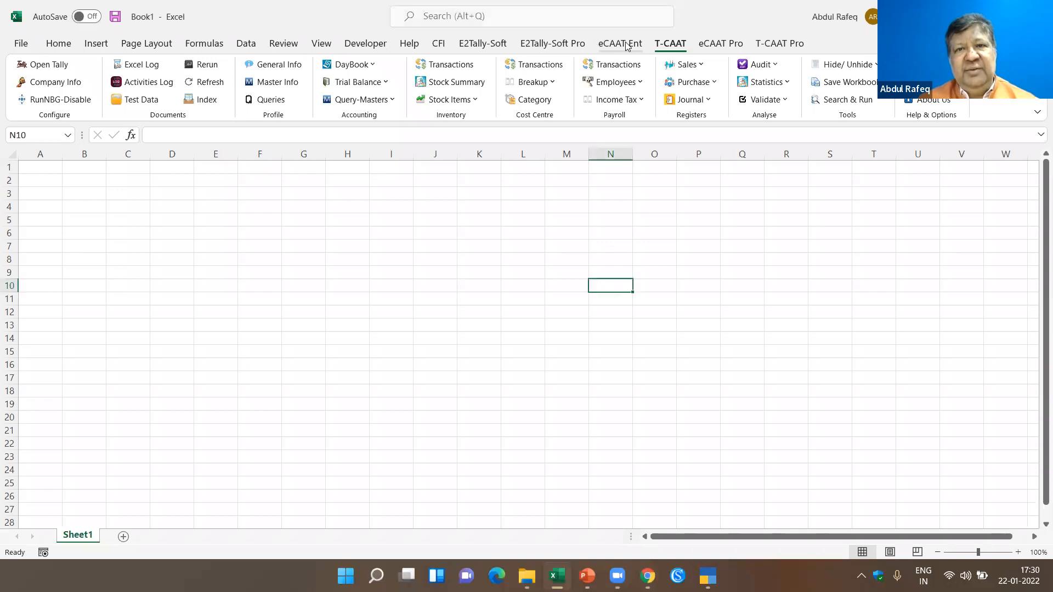
- Load a fresh copy of the eCAAT Ent Test Data1 workbook
{"action": "left_click", "coordinate": [628, 46]}
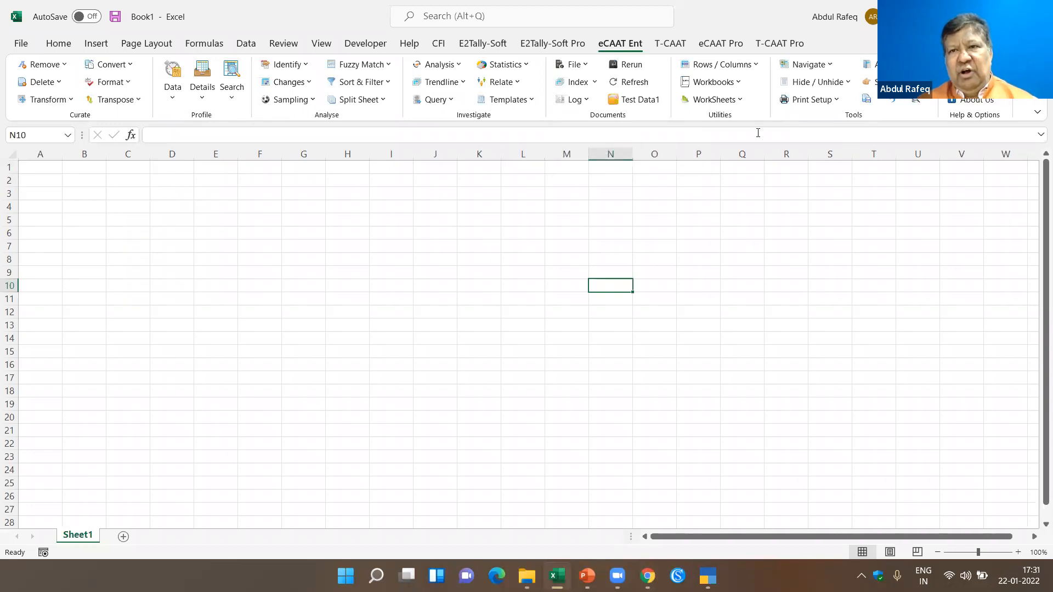
{"action": "left_click", "coordinate": [648, 104]}
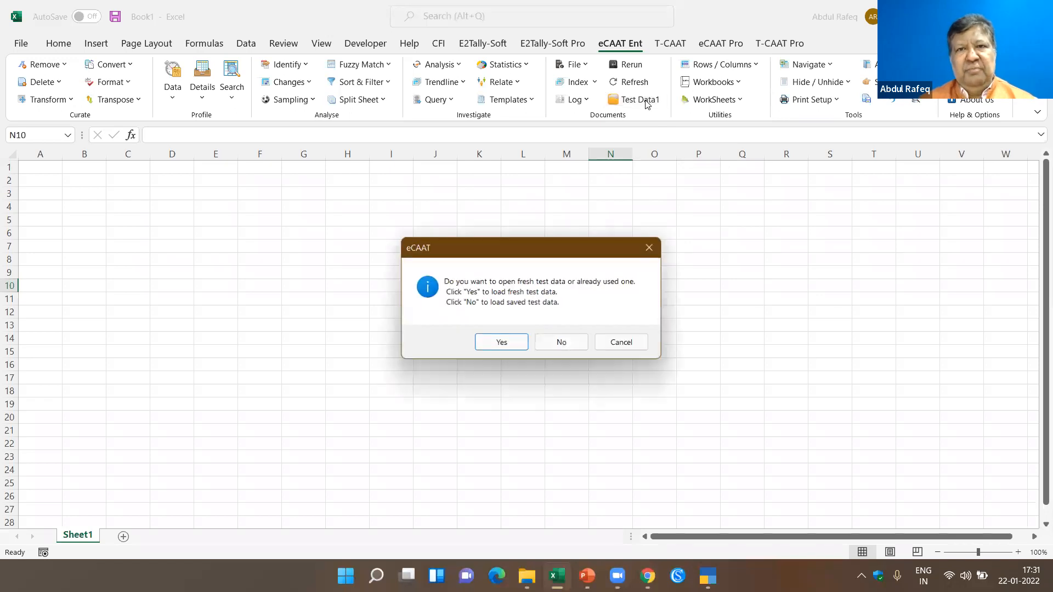
{"action": "left_click", "coordinate": [502, 343]}
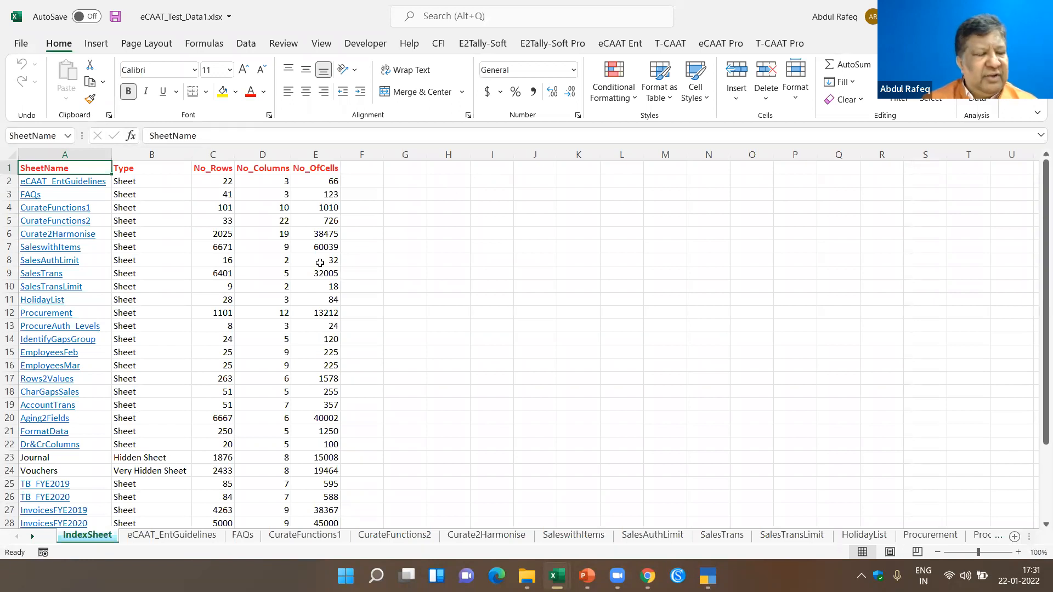
- Look over the eCAAT_EntGuidelines and CurateFunctions2 sheets, and return to IndexSheet
{"action": "left_click", "coordinate": [603, 261]}
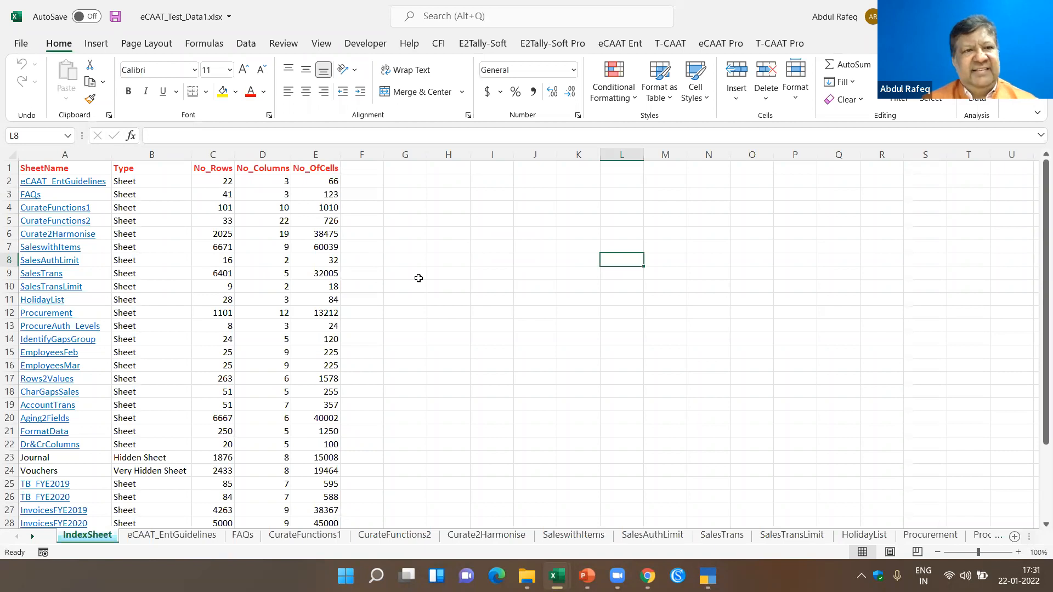
{"action": "left_click", "coordinate": [170, 535]}
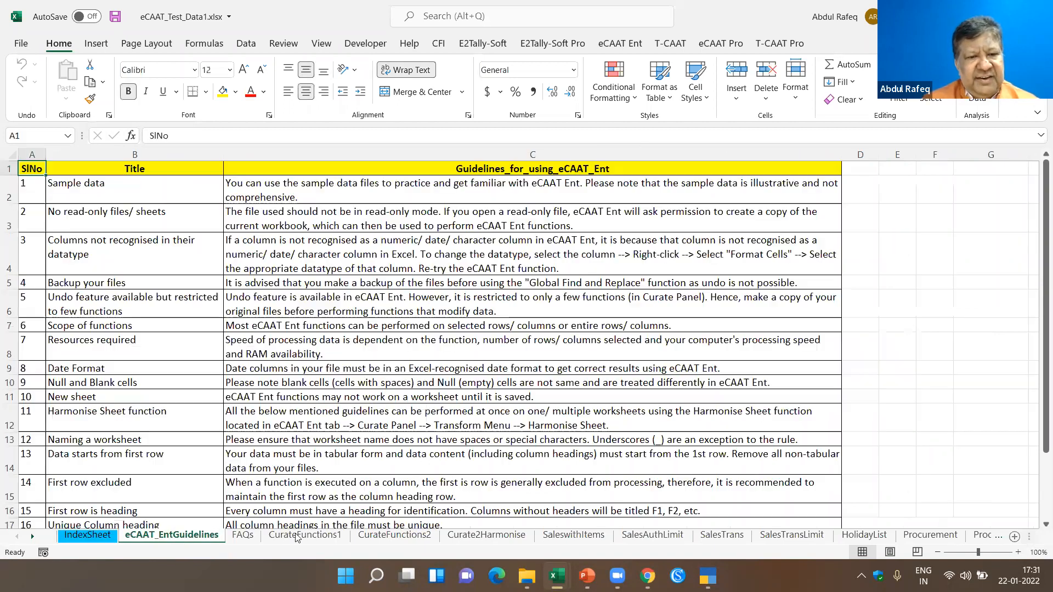
{"action": "left_click", "coordinate": [367, 535]}
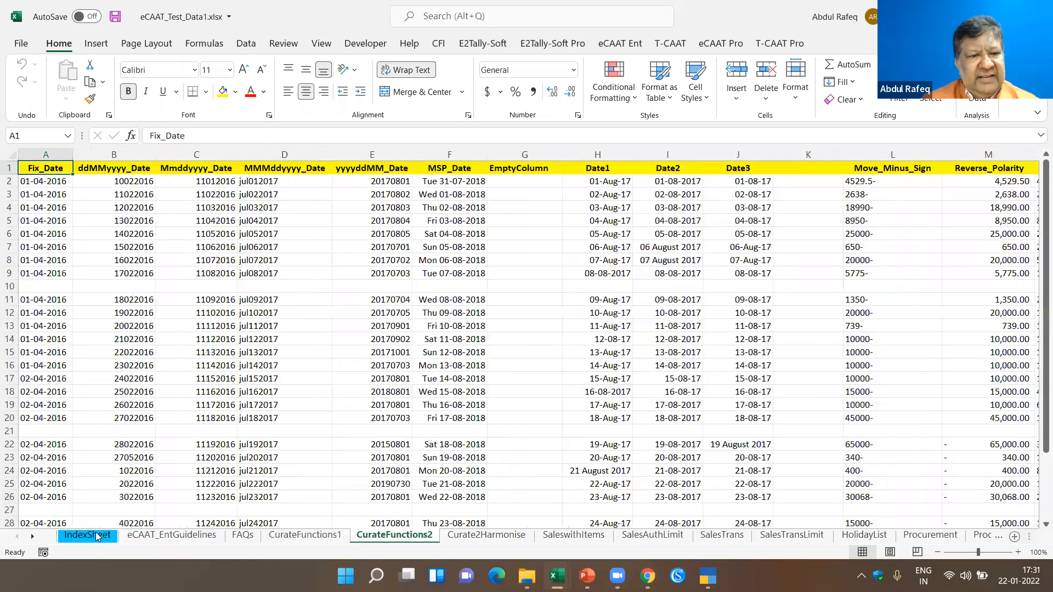
{"action": "left_click", "coordinate": [97, 535]}
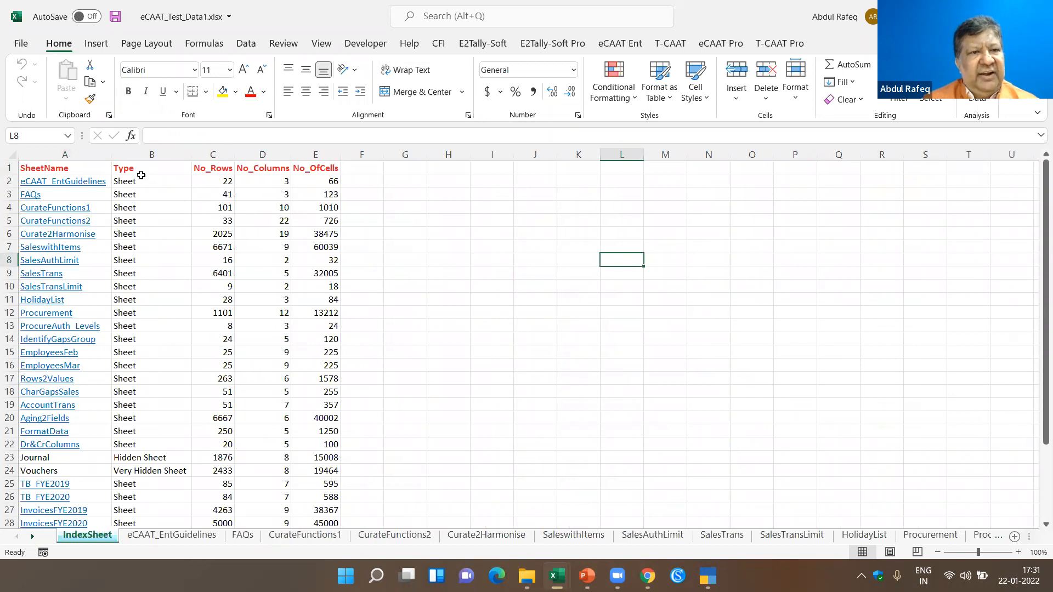
- Examine IndexSheet's sheet types, including the hidden and very hidden sheets, and its row, column and cell counts
{"action": "left_click", "coordinate": [140, 178]}
{"action": "scroll", "coordinate": [134, 195], "scroll_direction": "down", "scroll_amount": 4}
{"action": "left_click", "coordinate": [139, 299]}
{"action": "left_click", "coordinate": [150, 312]}
{"action": "scroll", "coordinate": [182, 240], "scroll_direction": "up", "scroll_amount": 4}
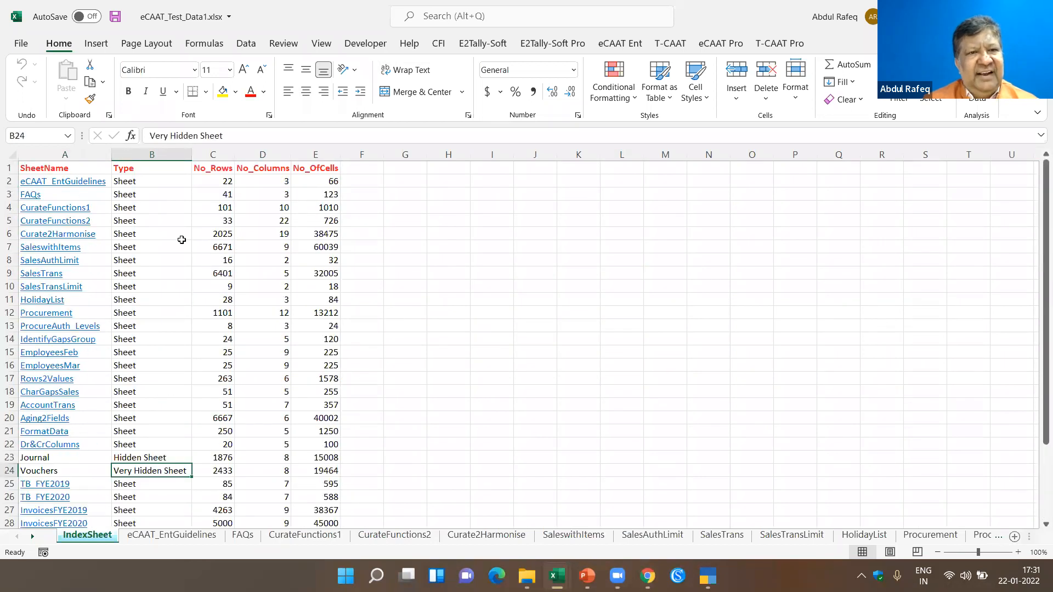
{"action": "left_click", "coordinate": [205, 184]}
{"action": "left_click", "coordinate": [274, 188]}
{"action": "left_click", "coordinate": [328, 181]}
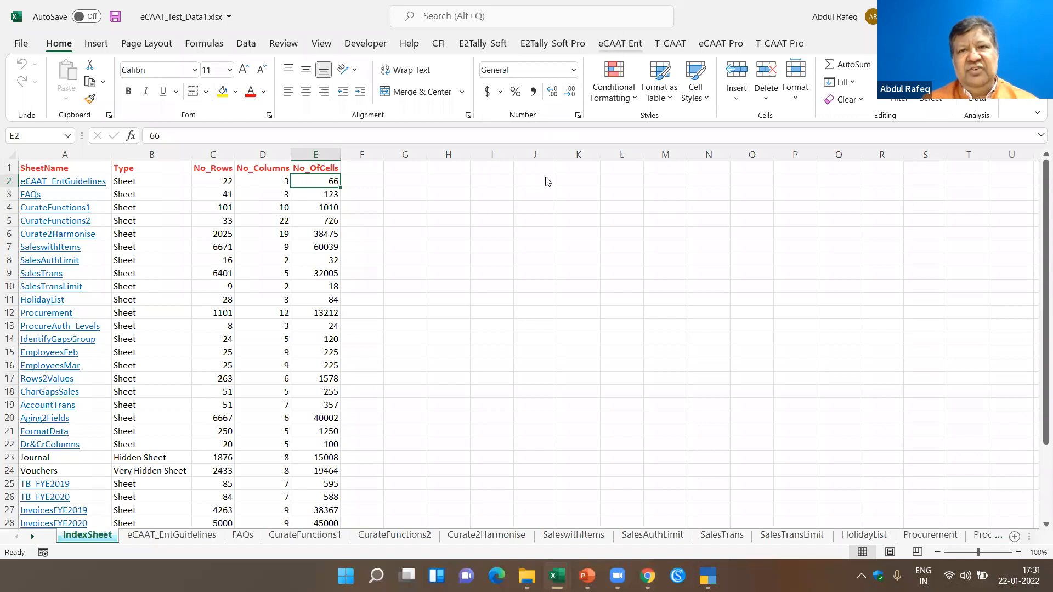
- Open the Curate2Harmonise sheet from the index and examine its title rows and the PO_Date header row
{"action": "left_click", "coordinate": [620, 43]}
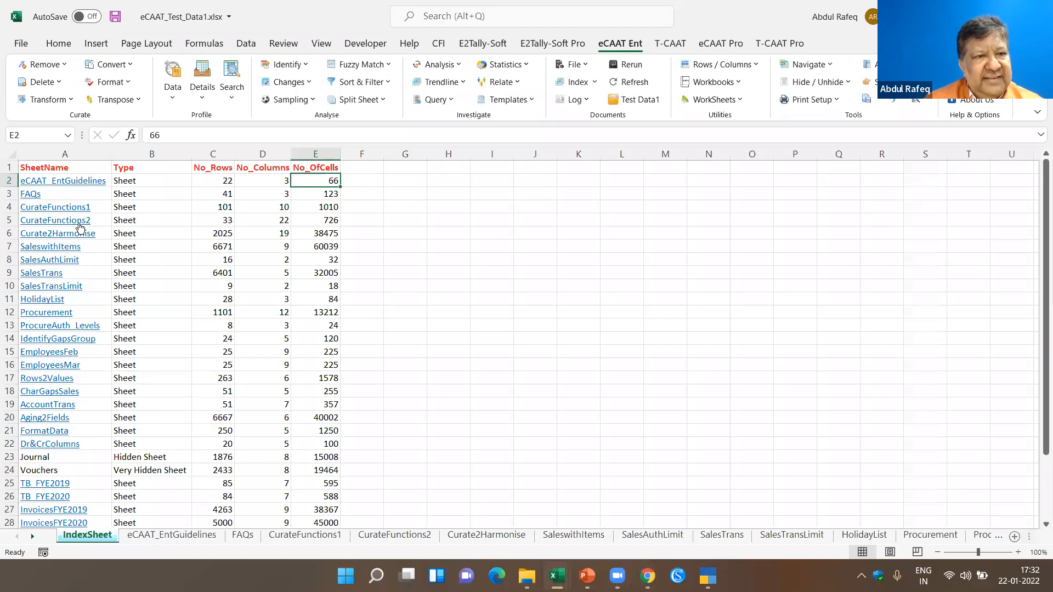
{"action": "left_click", "coordinate": [76, 234]}
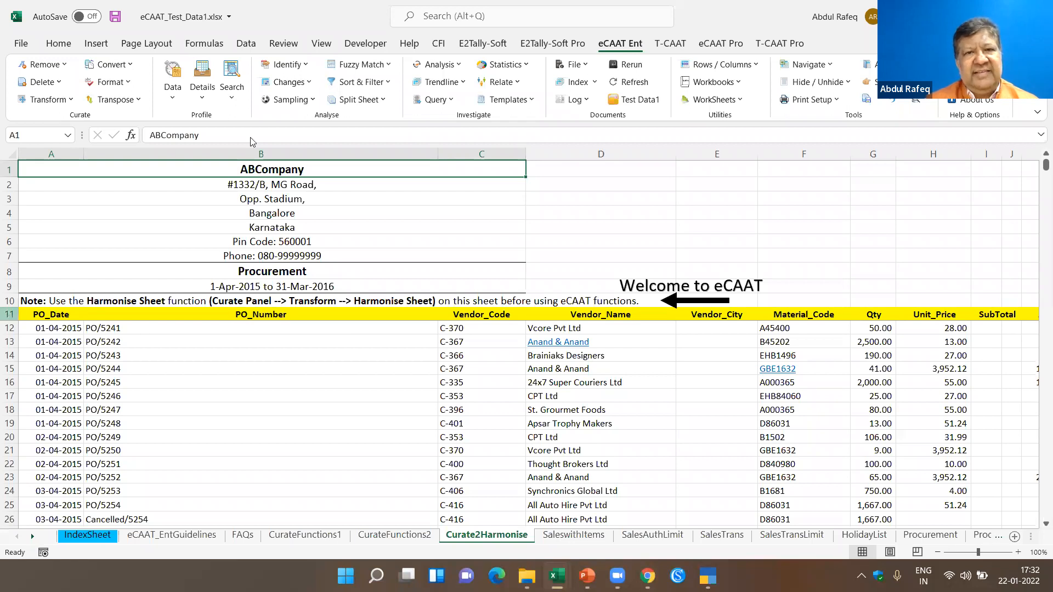
{"action": "left_click", "coordinate": [10, 314]}
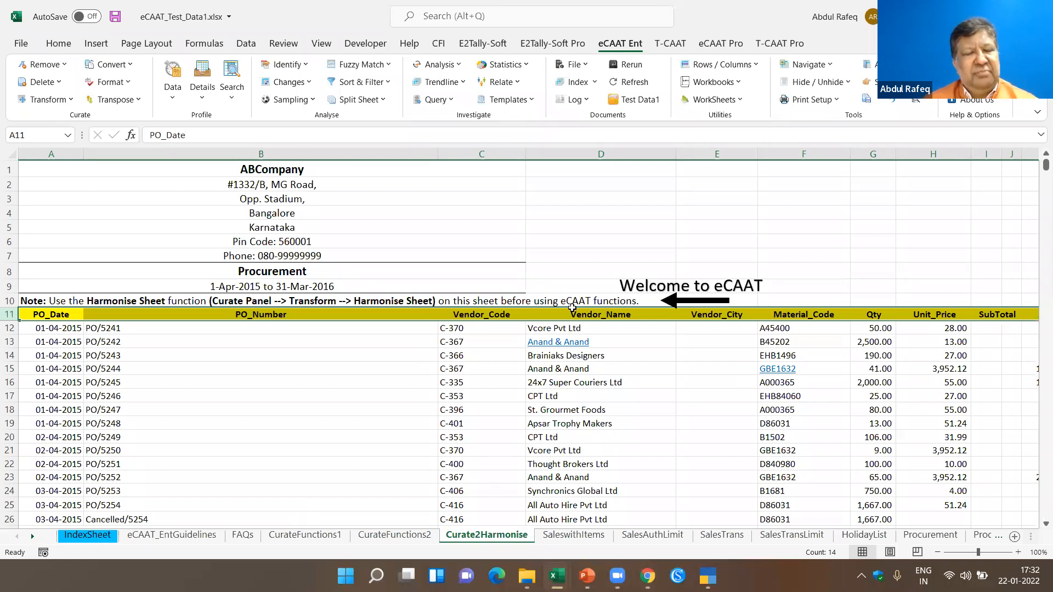
{"action": "left_click", "coordinate": [417, 227]}
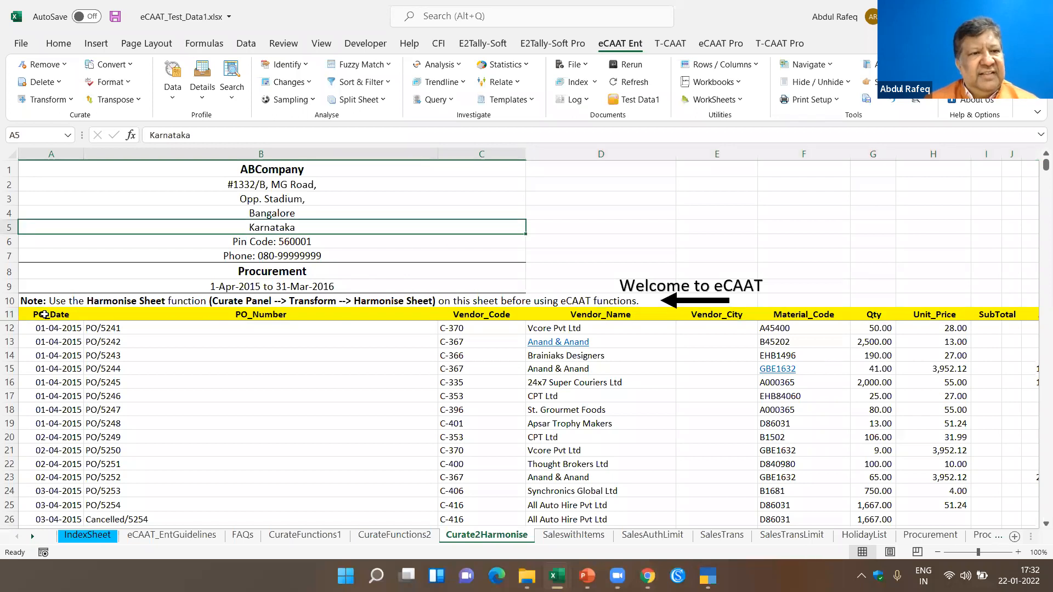
{"action": "left_click", "coordinate": [50, 314]}
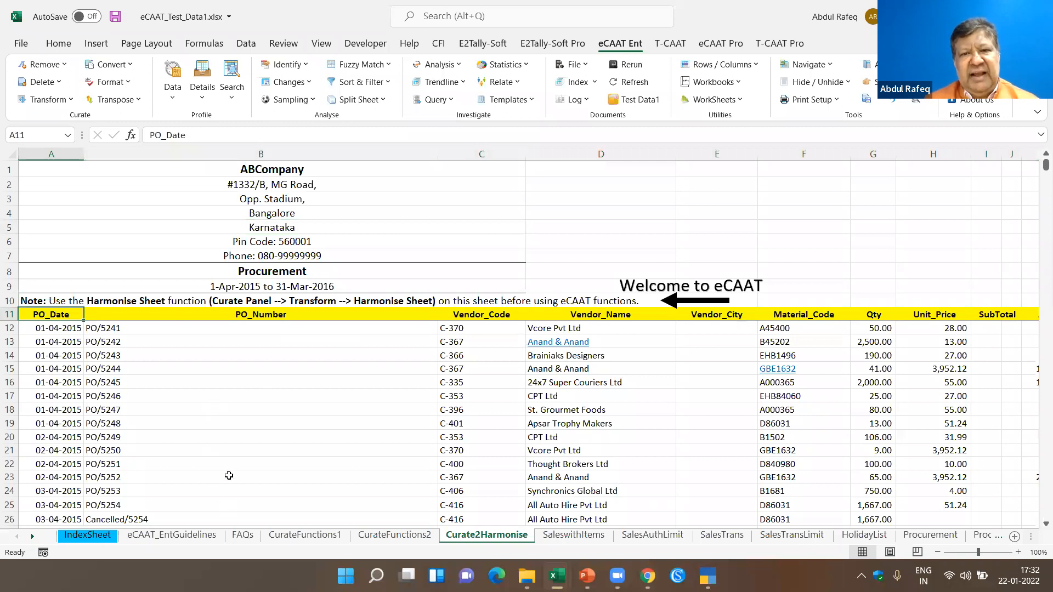
{"action": "scroll", "coordinate": [228, 475], "scroll_direction": "down", "scroll_amount": 2}
{"action": "scroll", "coordinate": [228, 475], "scroll_direction": "up", "scroll_amount": 2}
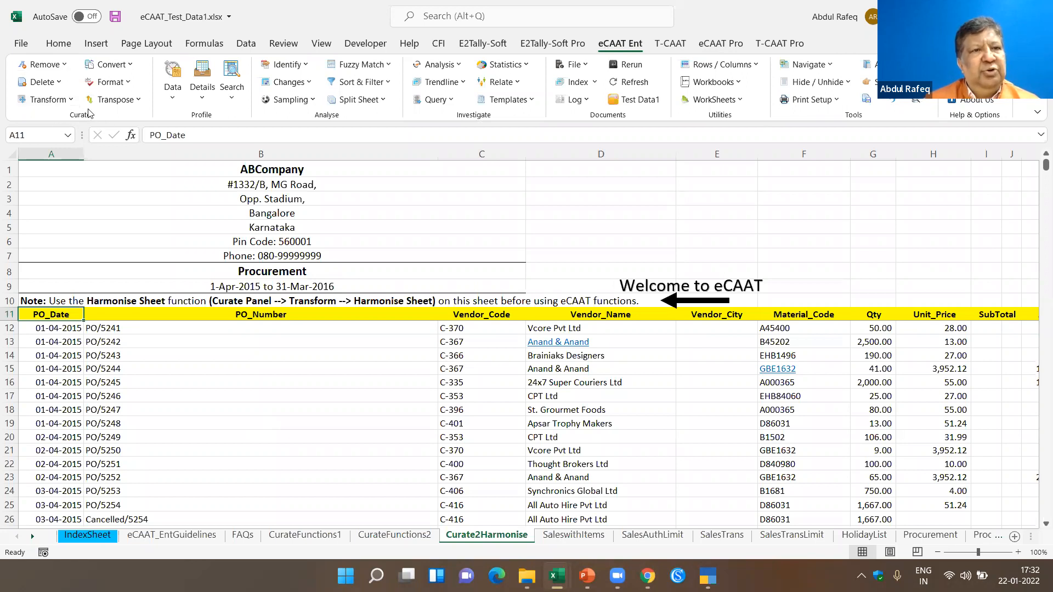
{"action": "left_click", "coordinate": [64, 65]}
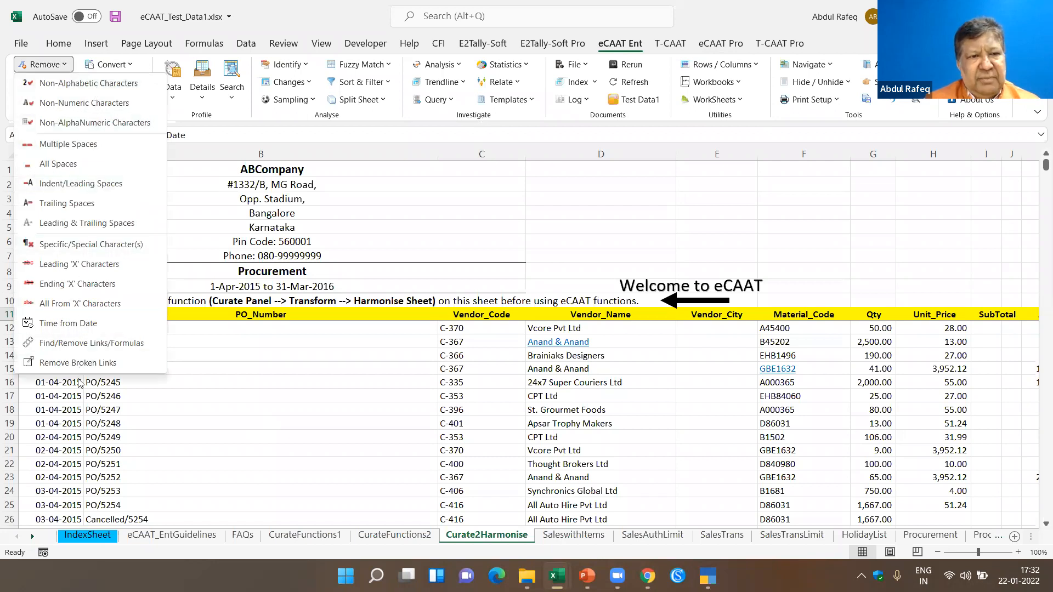
{"action": "left_click", "coordinate": [209, 437]}
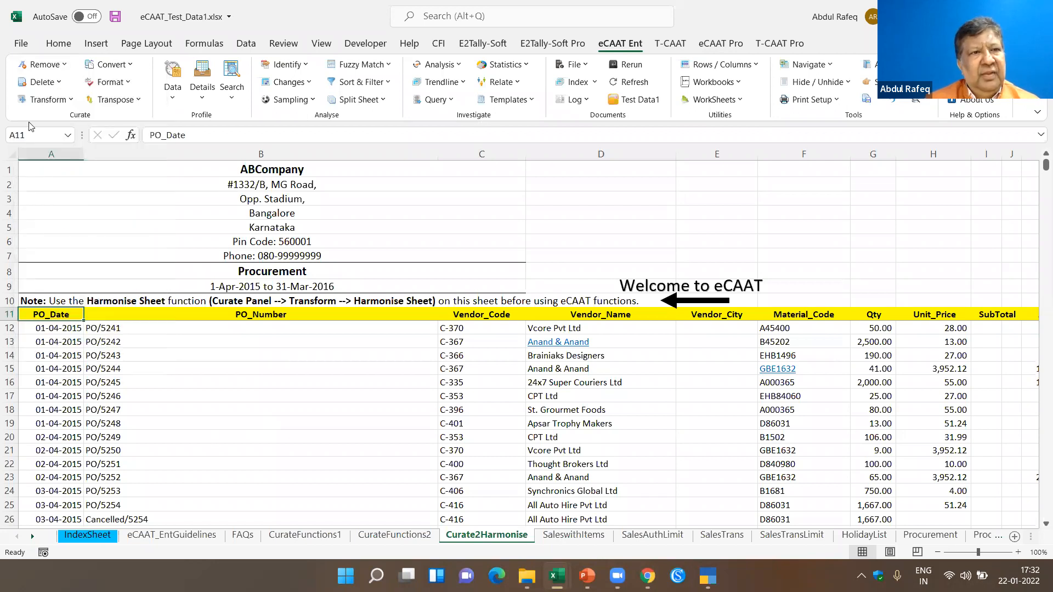
{"action": "left_click", "coordinate": [57, 83]}
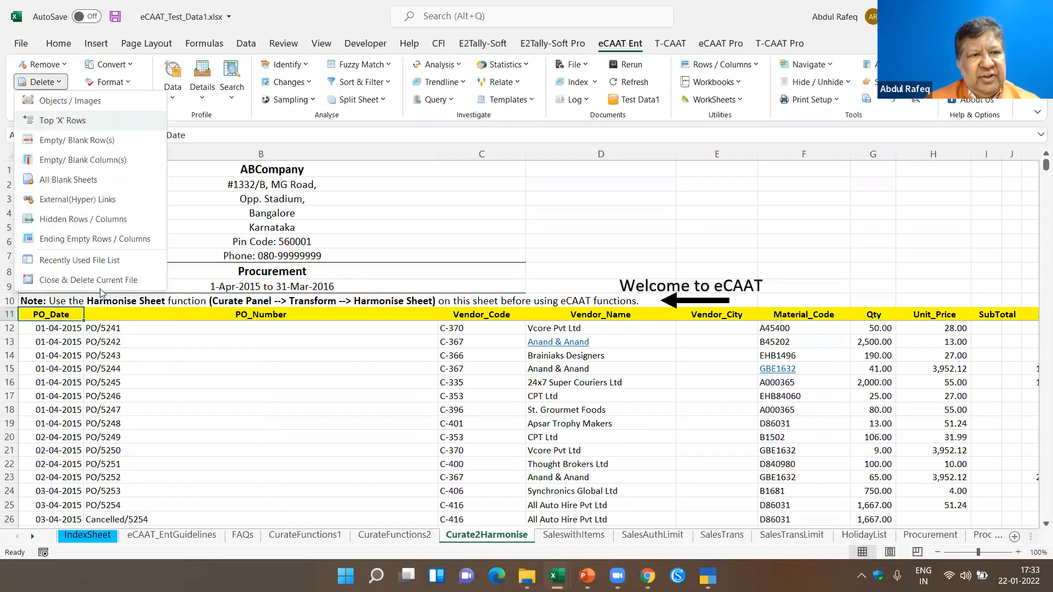
{"action": "key", "text": "Escape"}
- Harmonise the Curate2Harmonise worksheet, removing the top 10 rows and applying the basic options
{"action": "left_click", "coordinate": [73, 100]}
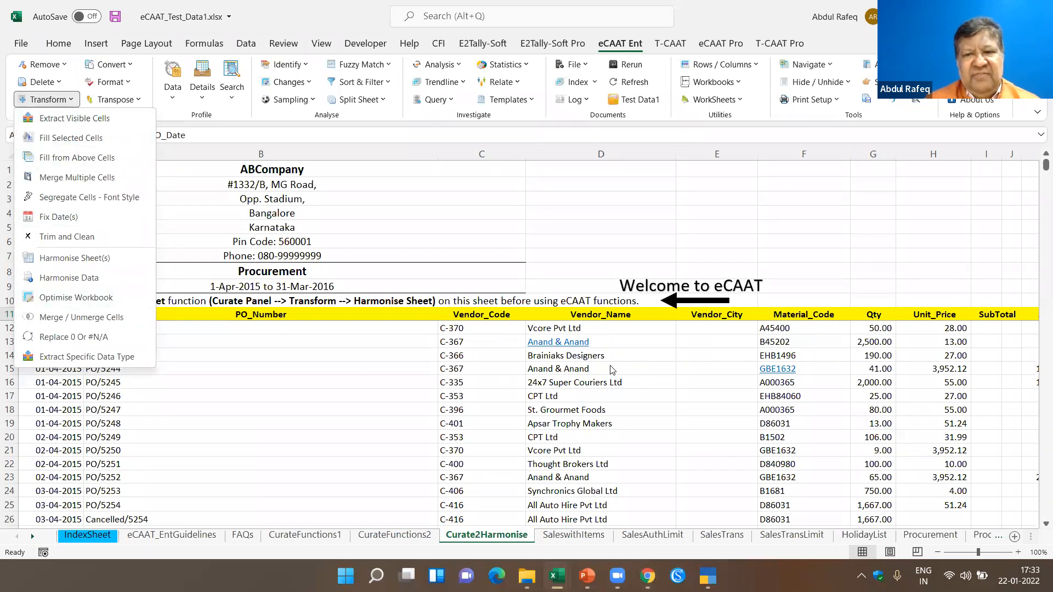
{"action": "left_click", "coordinate": [107, 259]}
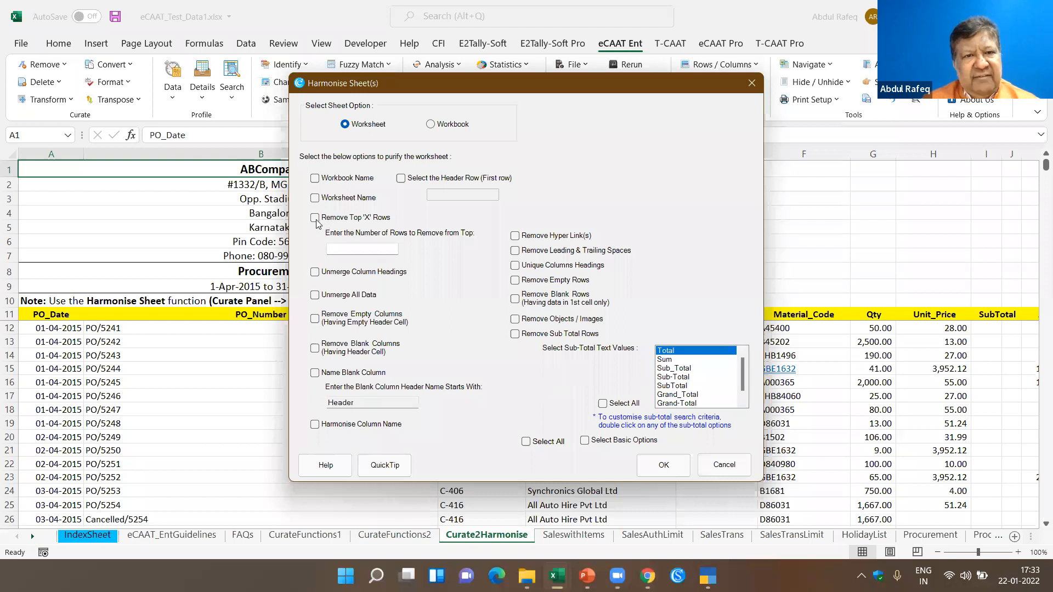
{"action": "left_click", "coordinate": [349, 251]}
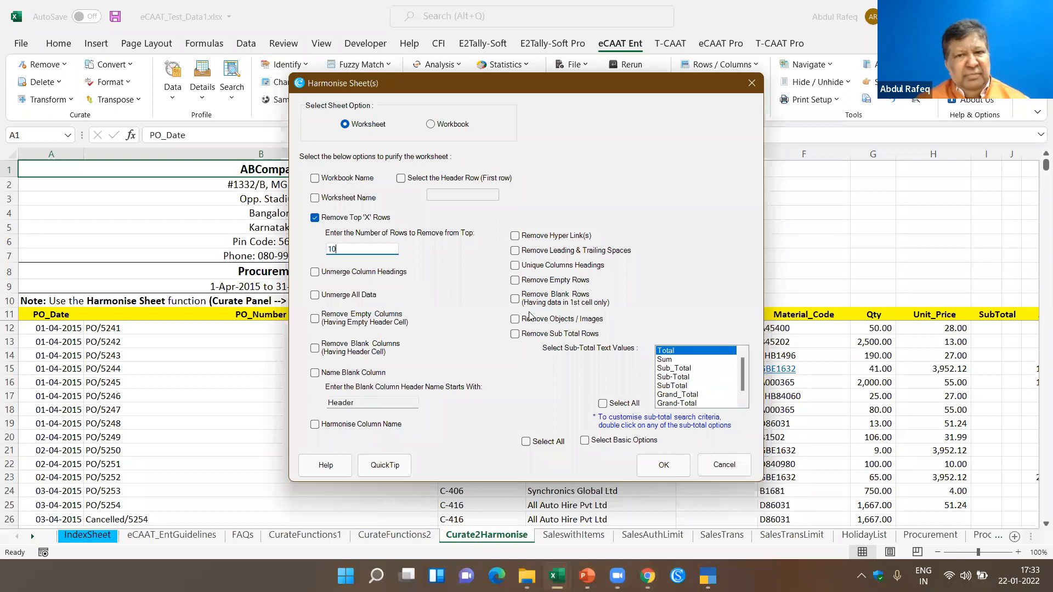
{"action": "left_click", "coordinate": [585, 441]}
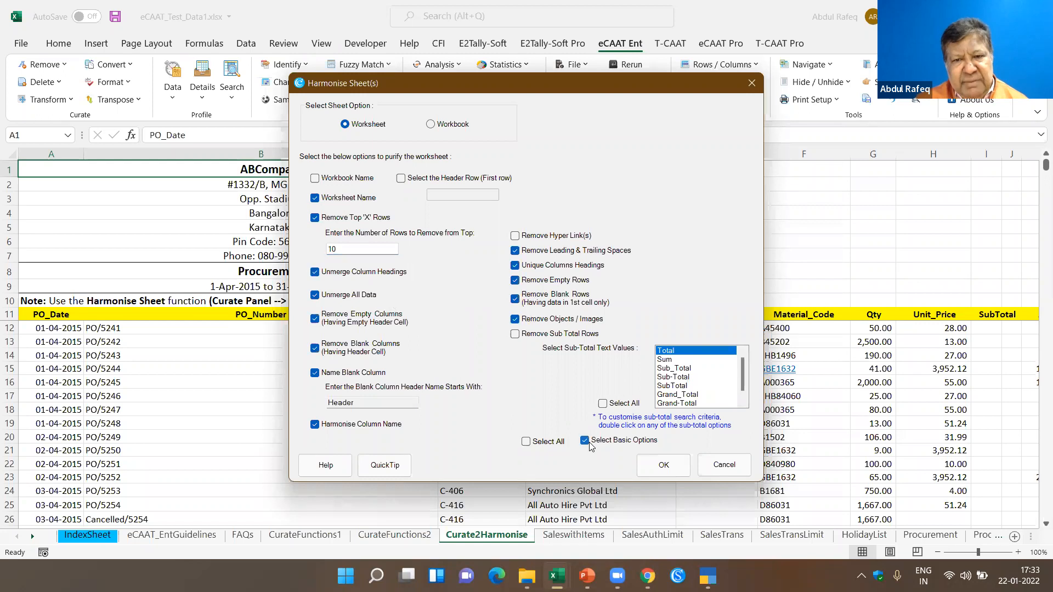
{"action": "left_click", "coordinate": [681, 467]}
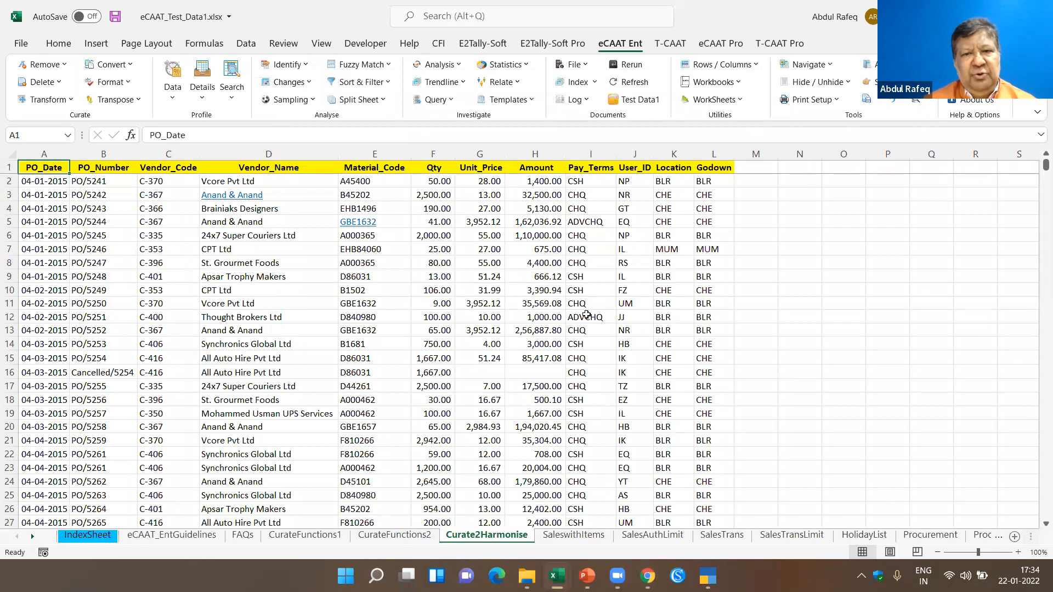
{"action": "left_click", "coordinate": [66, 100]}
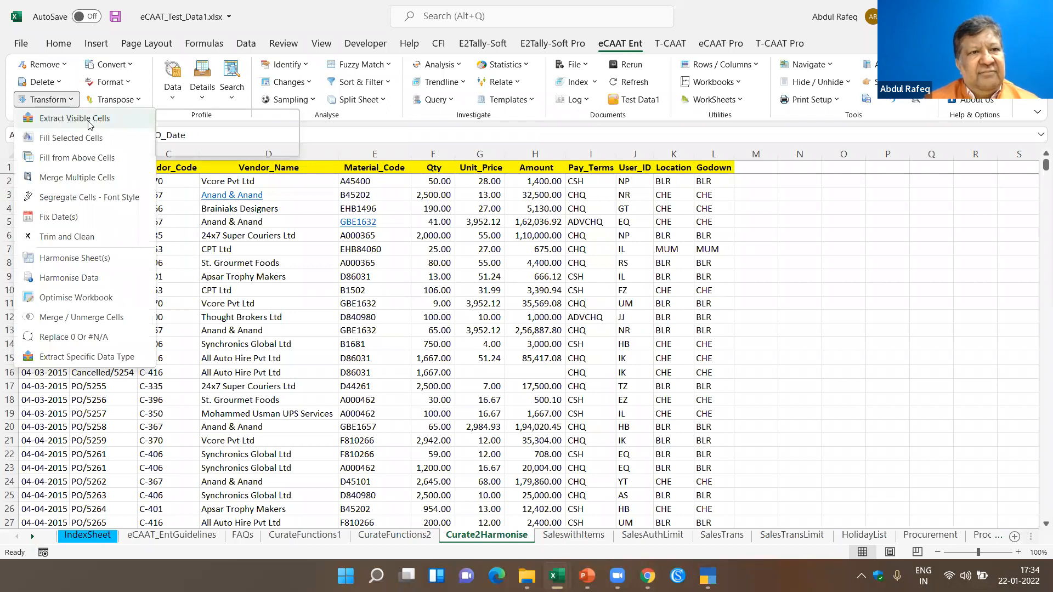
{"action": "key", "text": "Escape"}
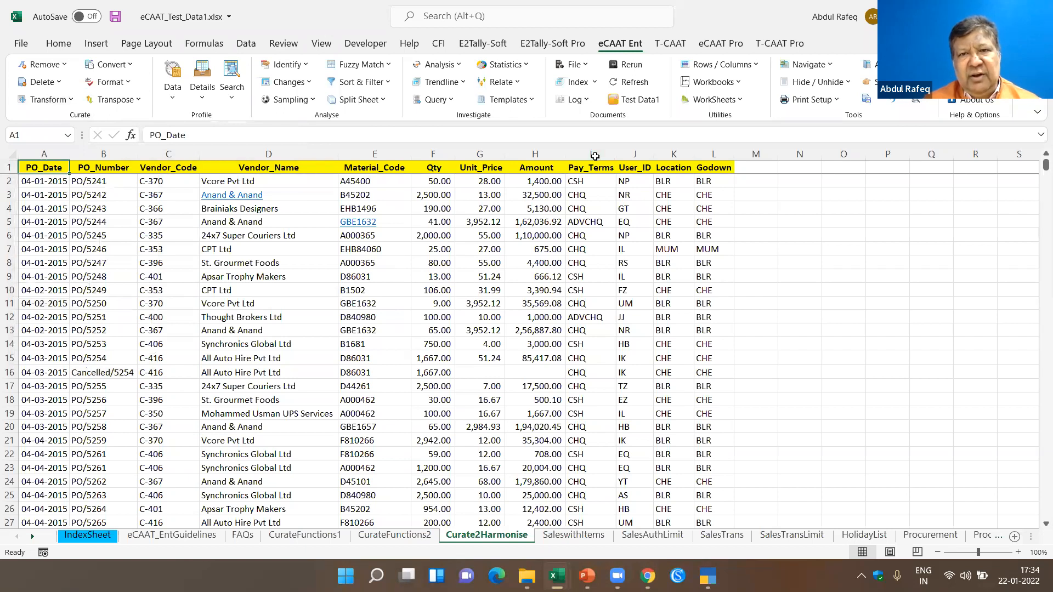
- Hide the Pay_Terms, User_ID, Location and Godown columns in the Curate2Harmonise sheet
{"action": "left_click_drag", "start_coordinate": [589, 155], "coordinate": [713, 154]}
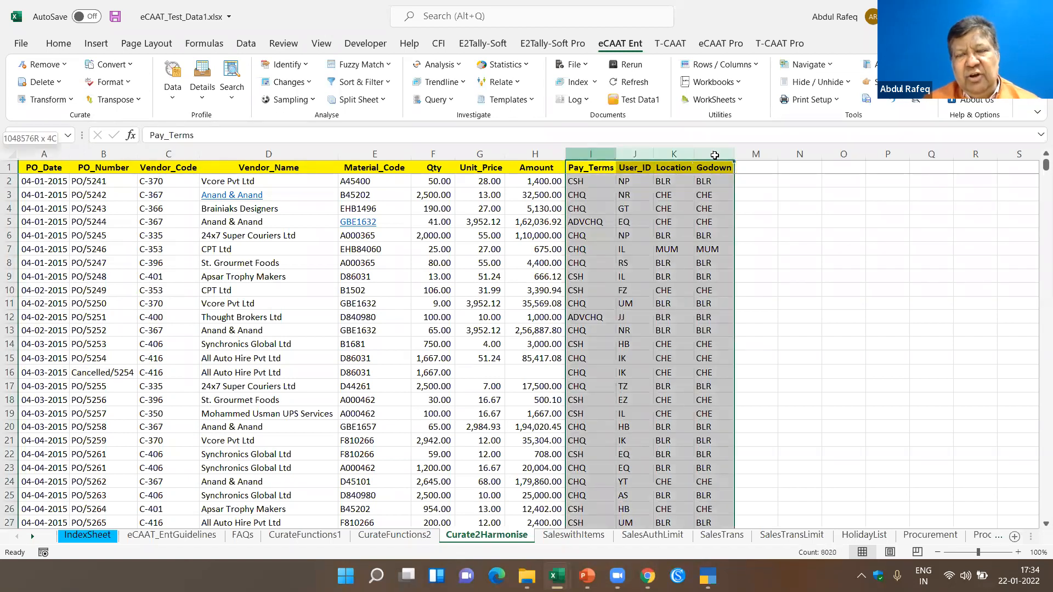
{"action": "right_click", "coordinate": [648, 152]}
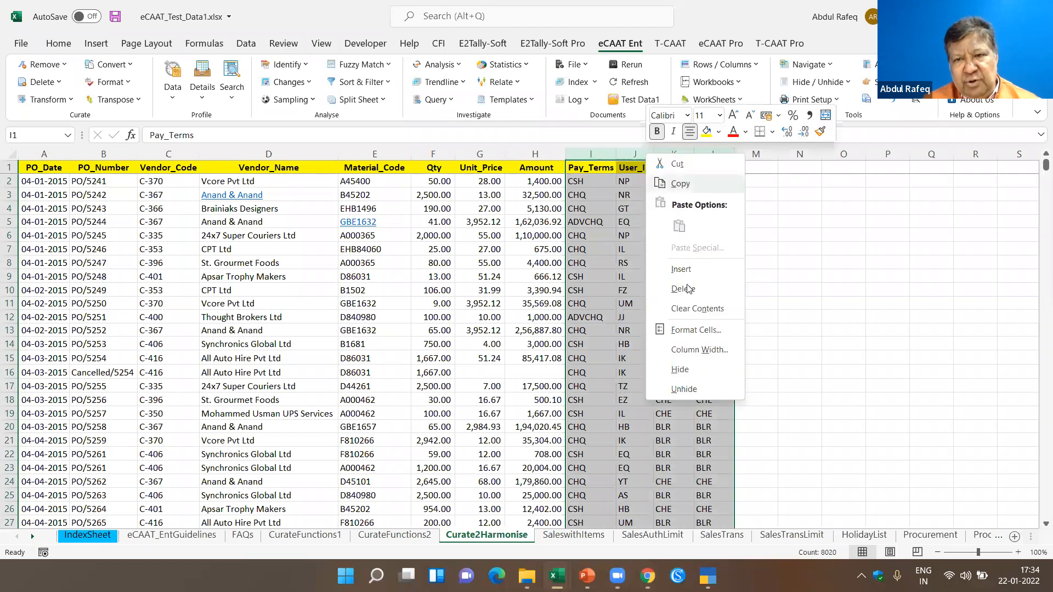
{"action": "left_click", "coordinate": [683, 370]}
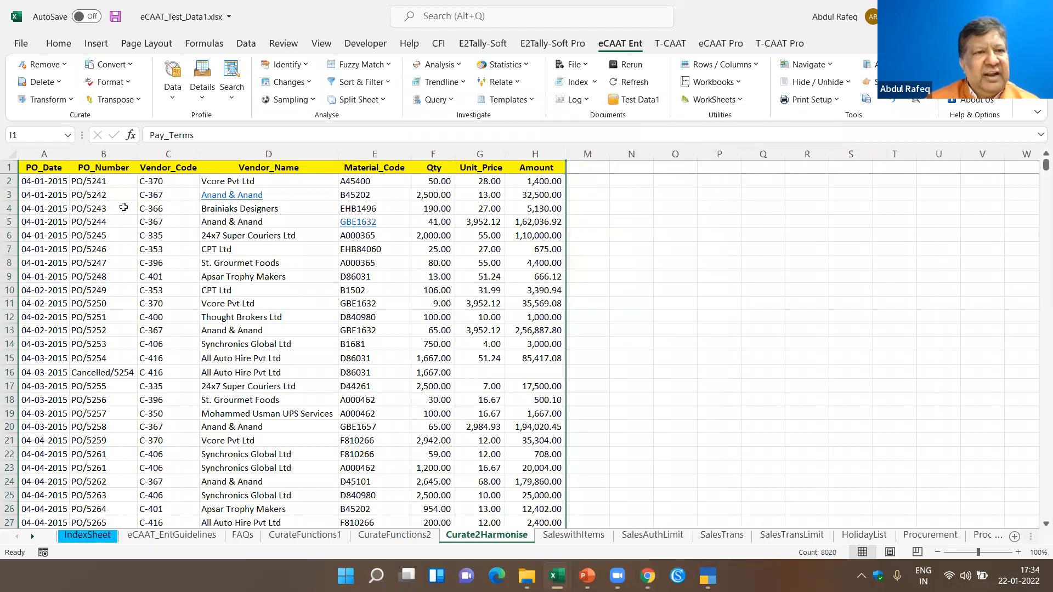
- Add filters to the header row of the purchase order table and filter Vendor_Code to show only C-351
{"action": "left_click", "coordinate": [48, 179]}
{"action": "left_click", "coordinate": [48, 168]}
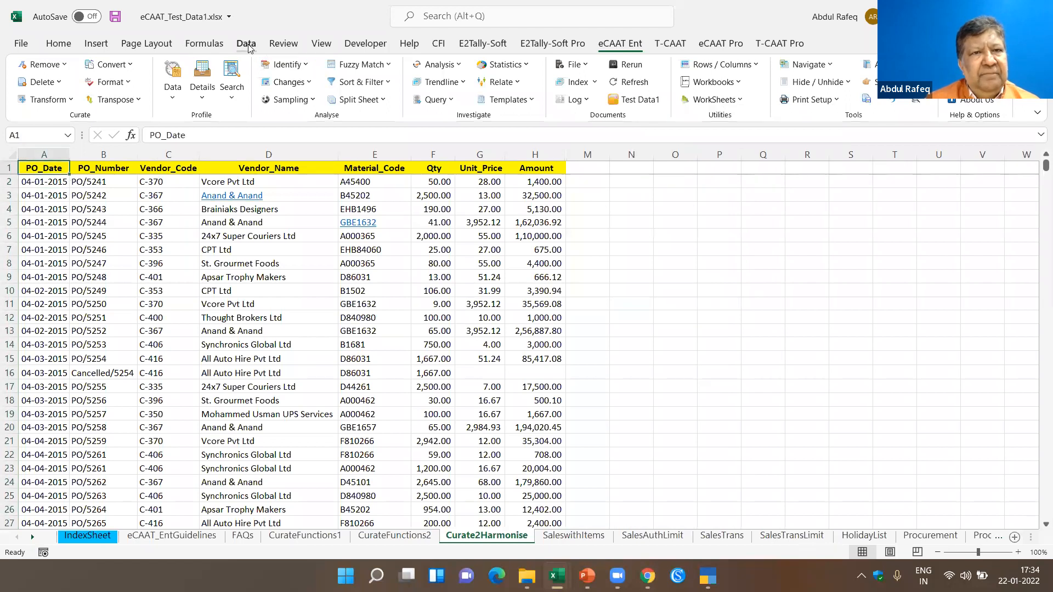
{"action": "left_click", "coordinate": [248, 45]}
{"action": "left_click", "coordinate": [586, 91]}
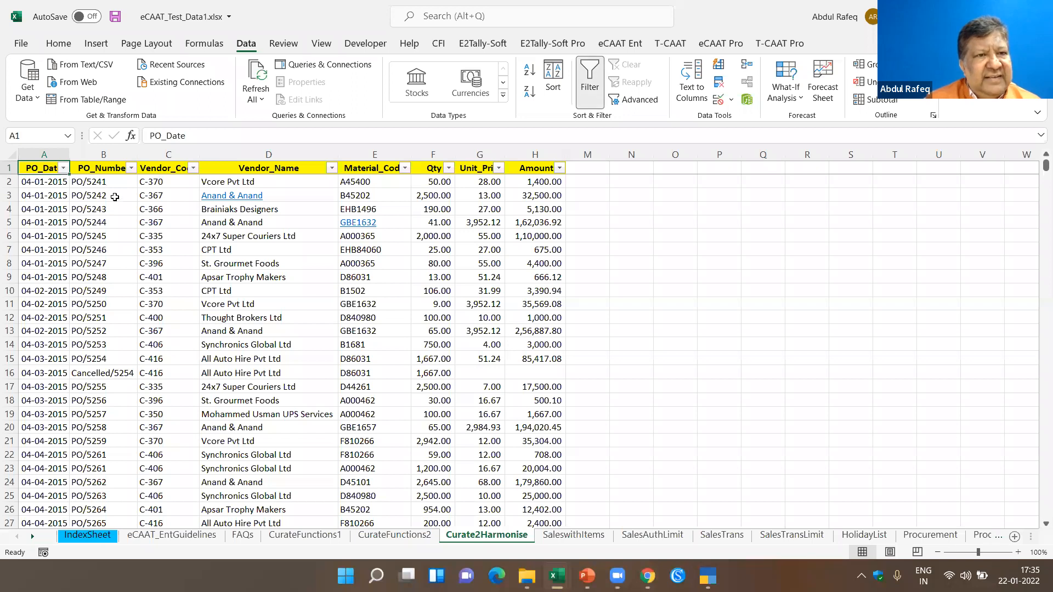
{"action": "left_click", "coordinate": [193, 169]}
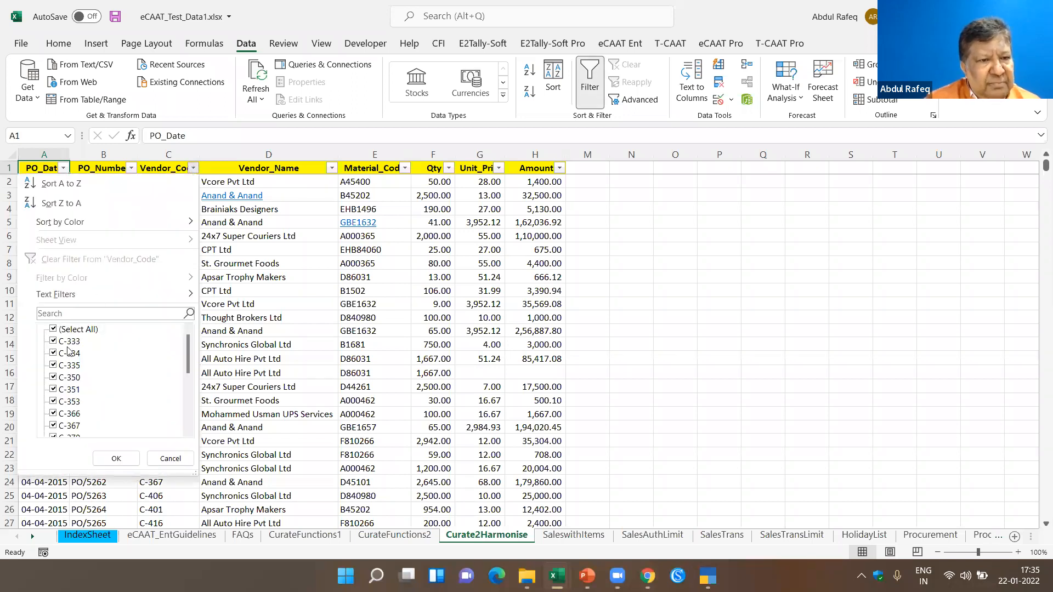
{"action": "left_click", "coordinate": [67, 330]}
{"action": "left_click", "coordinate": [55, 390]}
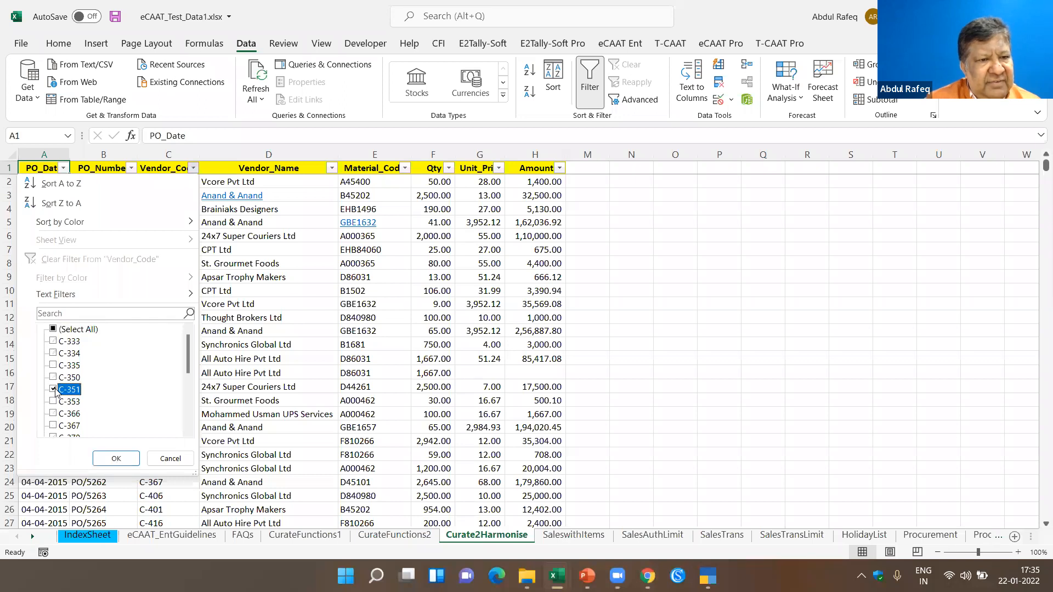
{"action": "left_click", "coordinate": [107, 458]}
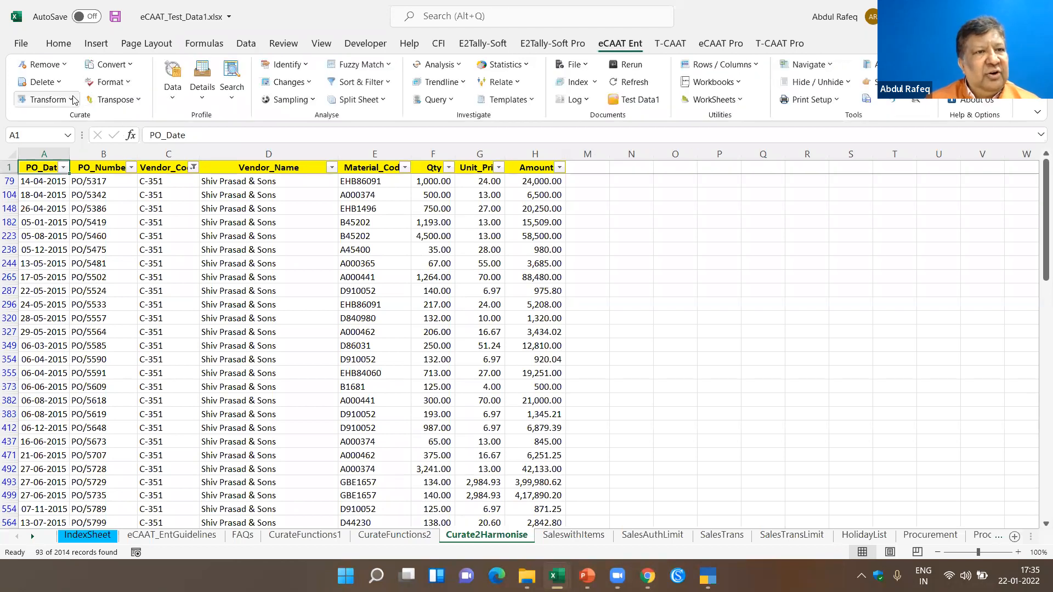
- Extract the visible cells of the filtered table into a separate sheet and look through the extracted records
{"action": "left_click", "coordinate": [74, 99]}
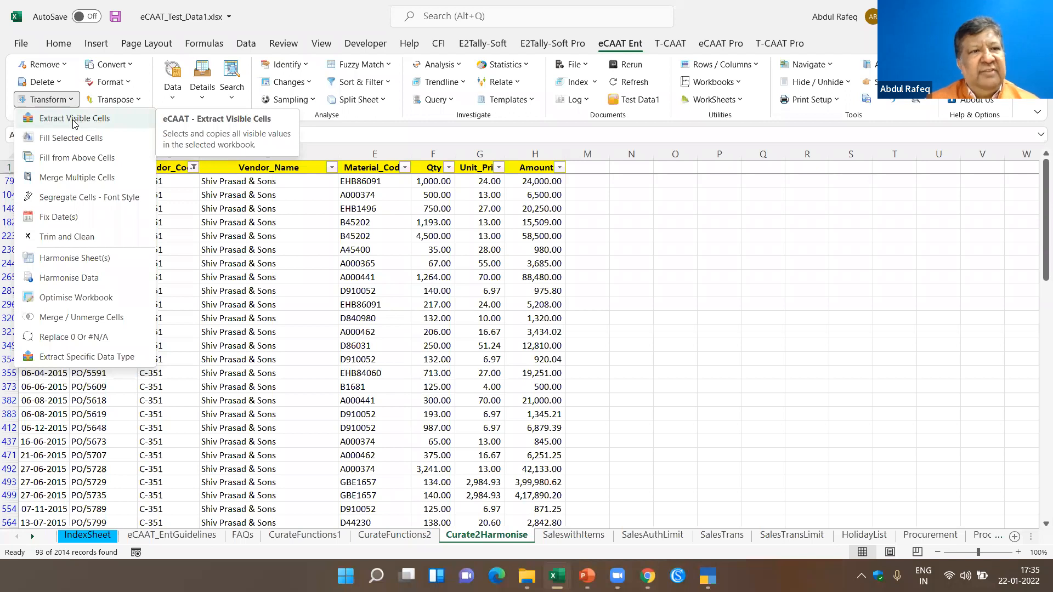
{"action": "left_click", "coordinate": [73, 120]}
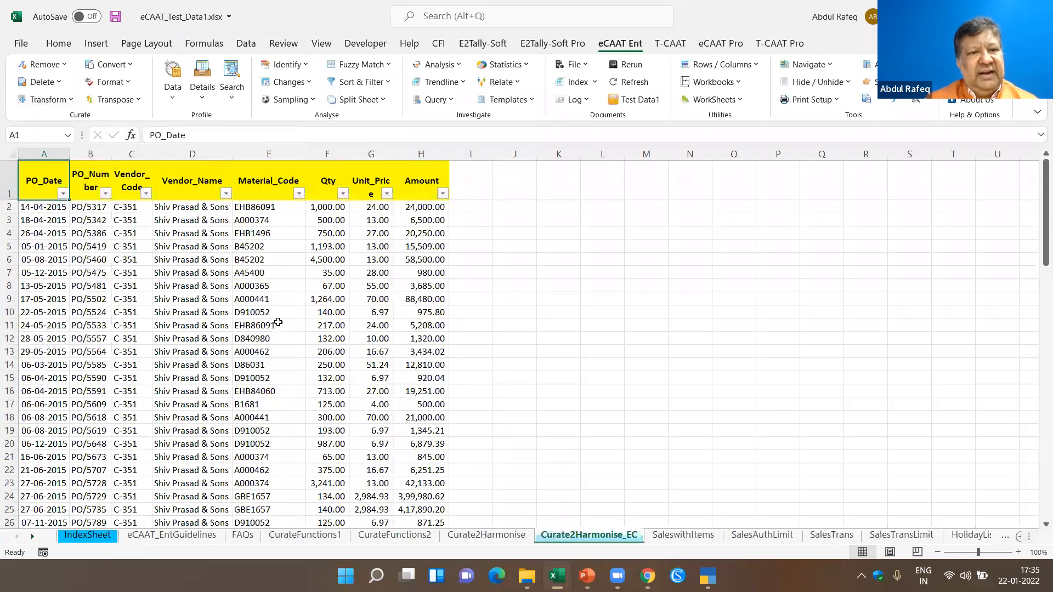
{"action": "left_click", "coordinate": [103, 259]}
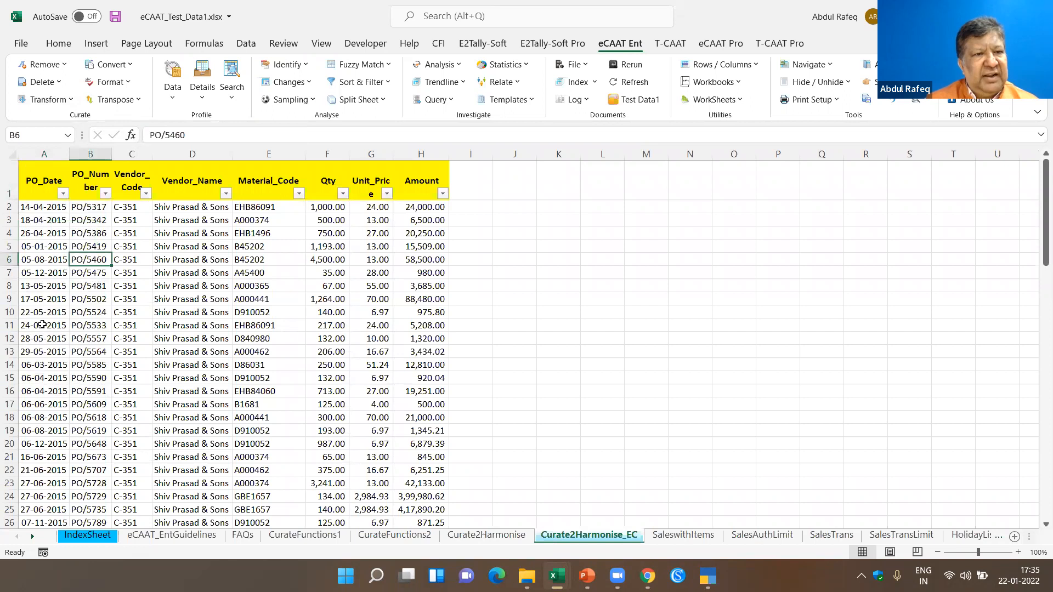
{"action": "scroll", "coordinate": [42, 324], "scroll_direction": "down", "scroll_amount": 18}
{"action": "scroll", "coordinate": [160, 292], "scroll_direction": "down", "scroll_amount": 5}
{"action": "scroll", "coordinate": [159, 292], "scroll_direction": "up", "scroll_amount": 20}
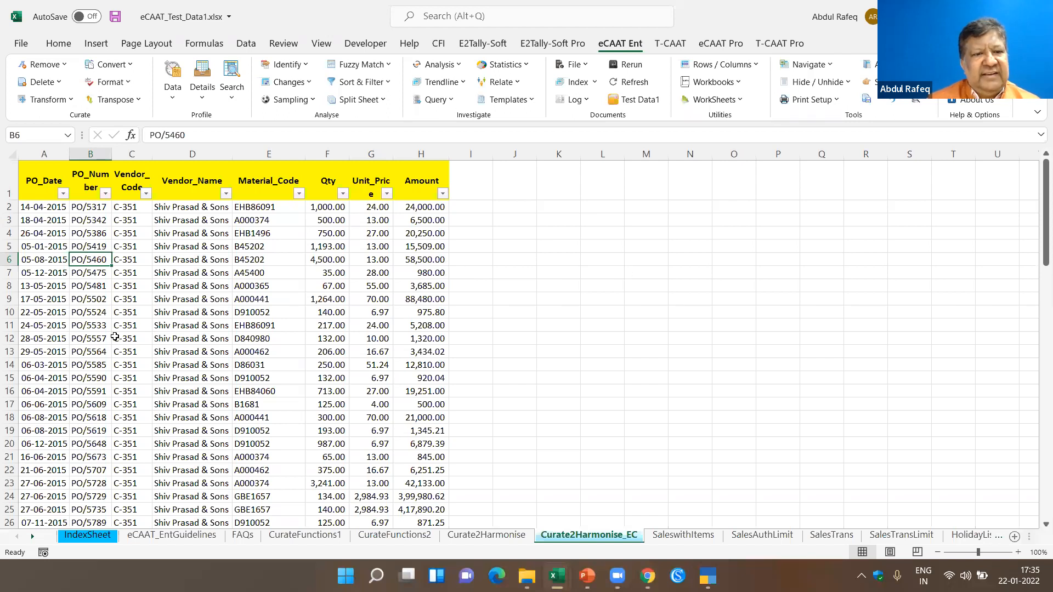
{"action": "left_click", "coordinate": [74, 100]}
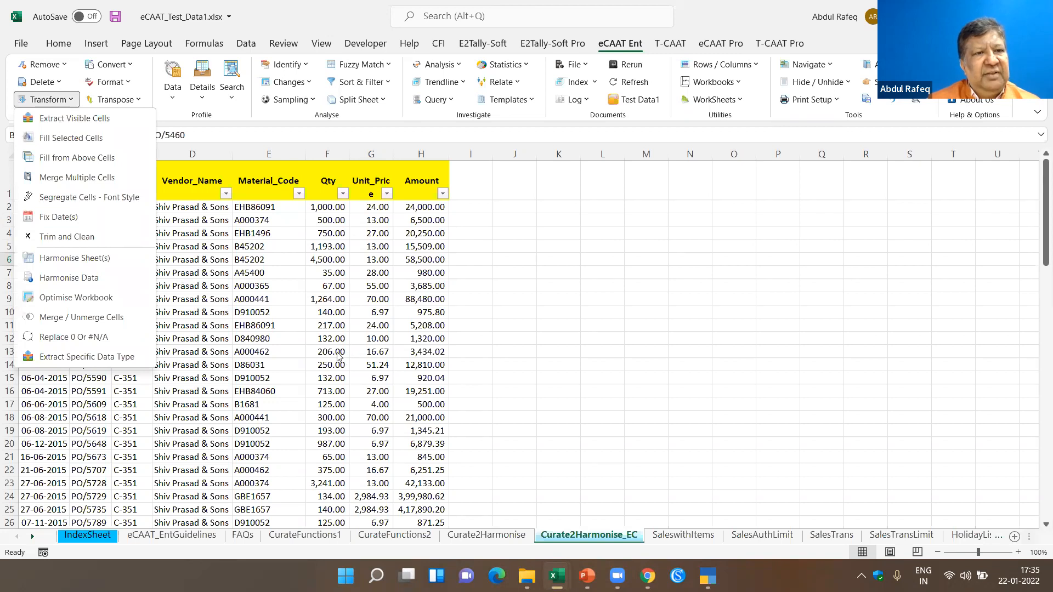
{"action": "left_click", "coordinate": [313, 329]}
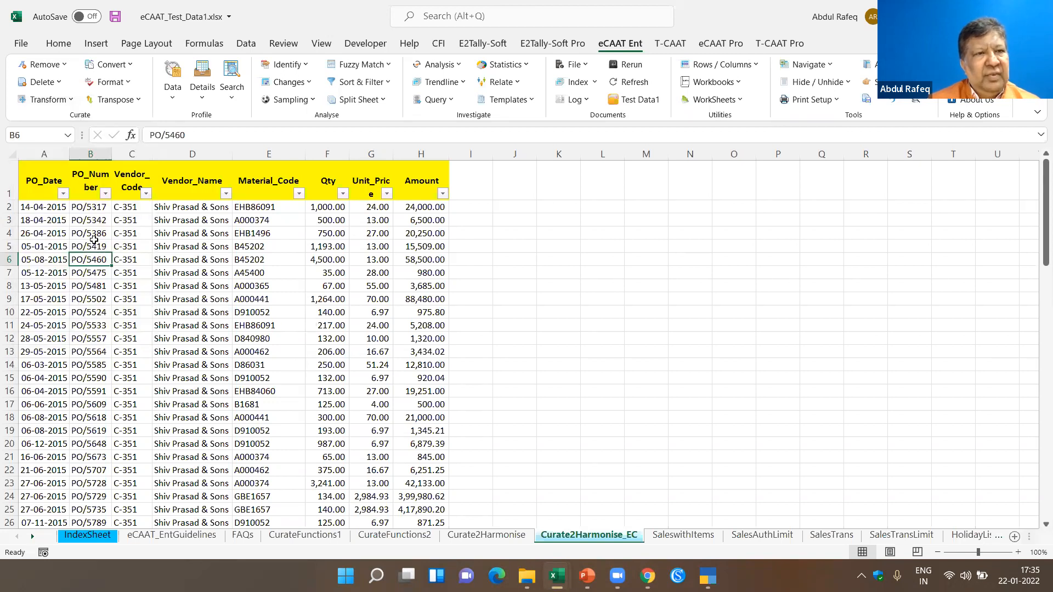
{"action": "left_click", "coordinate": [68, 107]}
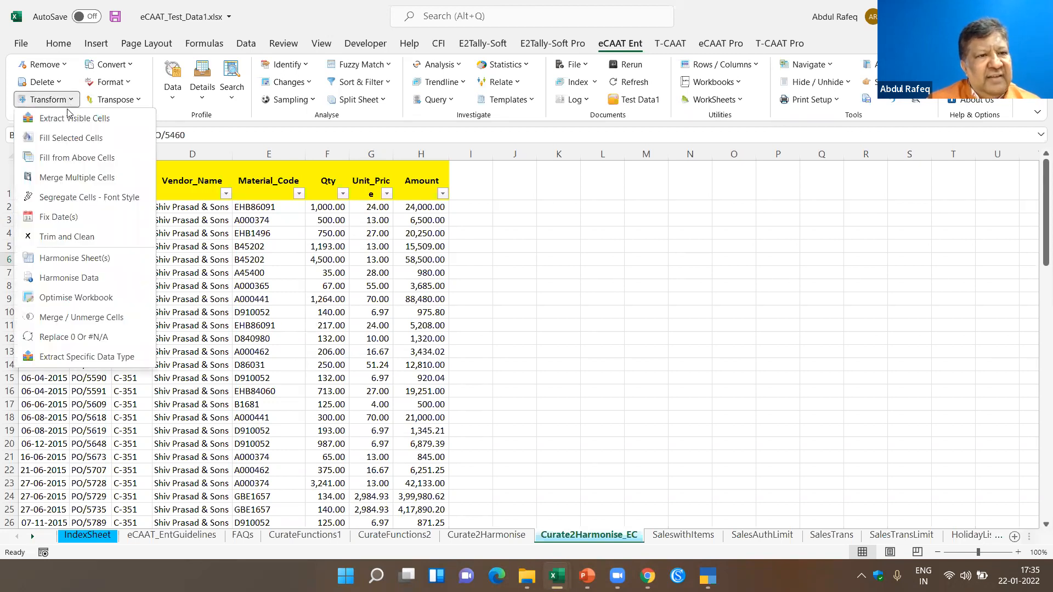
{"action": "left_click", "coordinate": [302, 314]}
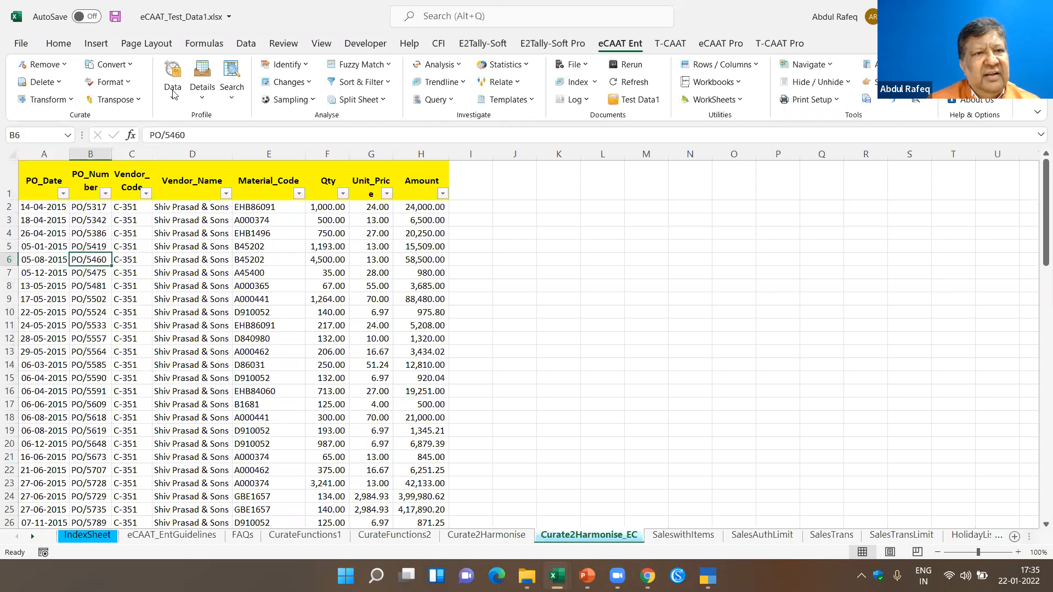
{"action": "left_click", "coordinate": [126, 67]}
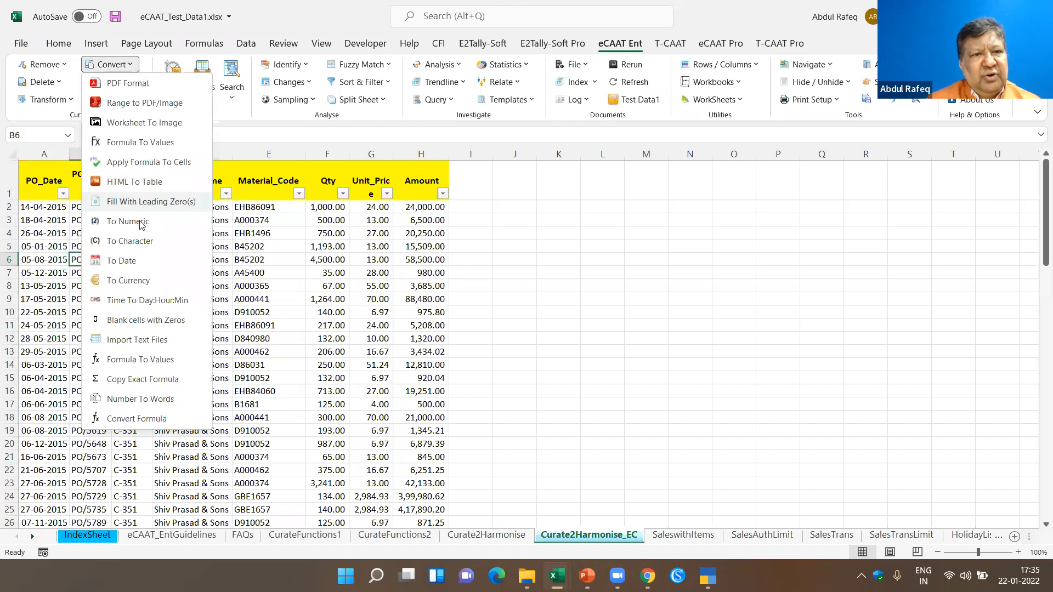
{"action": "left_click", "coordinate": [129, 82]}
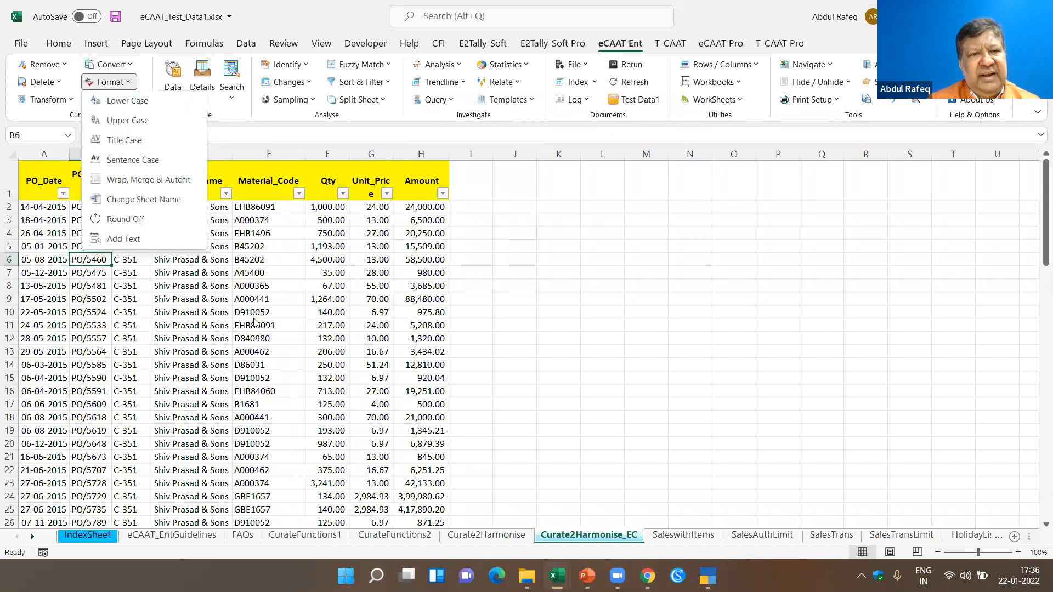
{"action": "key", "text": "Escape"}
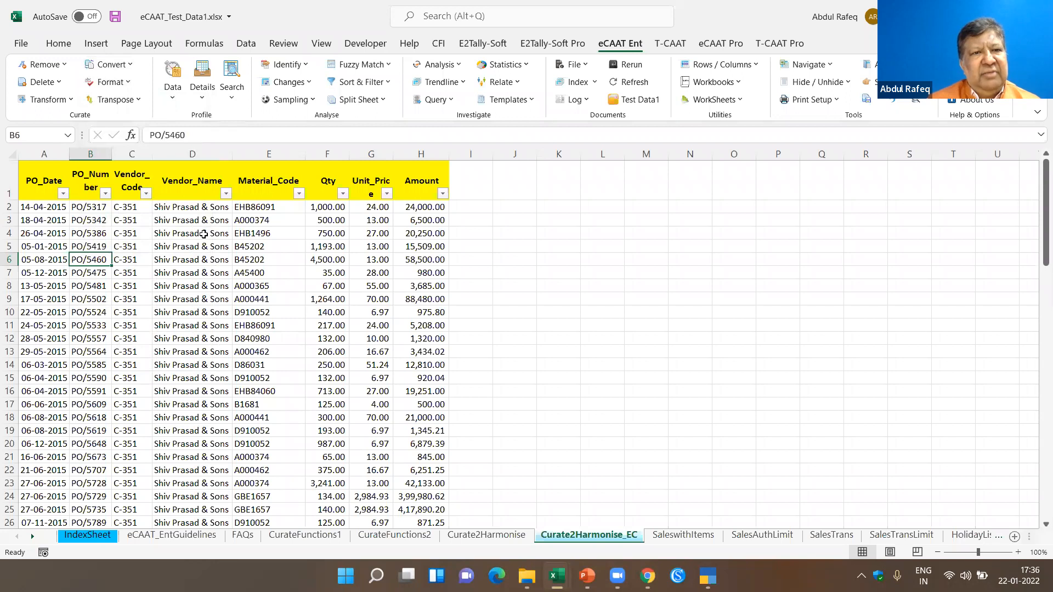
{"action": "left_click", "coordinate": [129, 82]}
{"action": "left_click", "coordinate": [244, 349]}
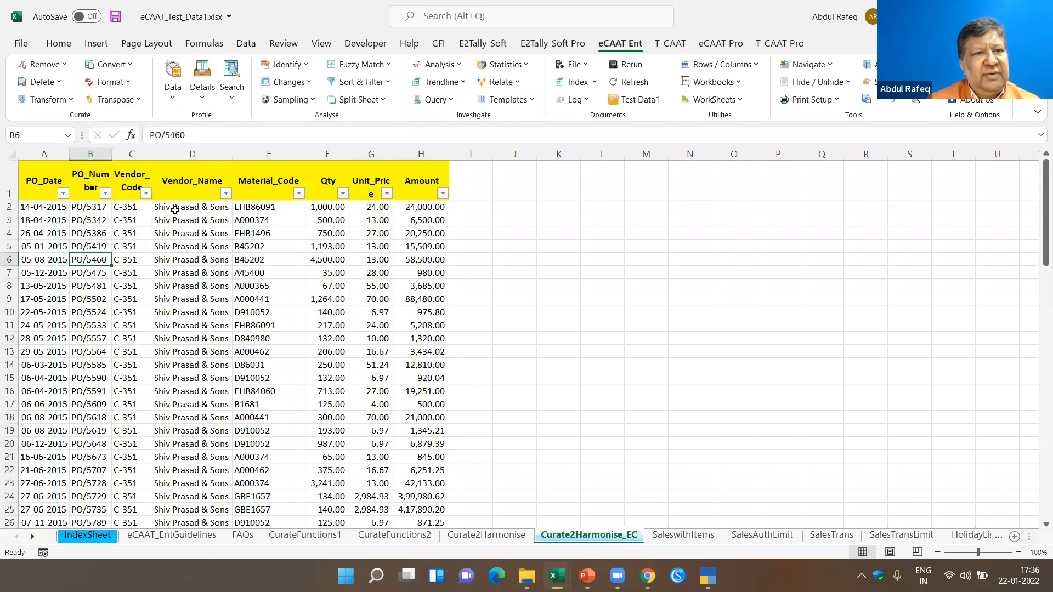
{"action": "left_click", "coordinate": [141, 101]}
{"action": "left_click", "coordinate": [348, 312]}
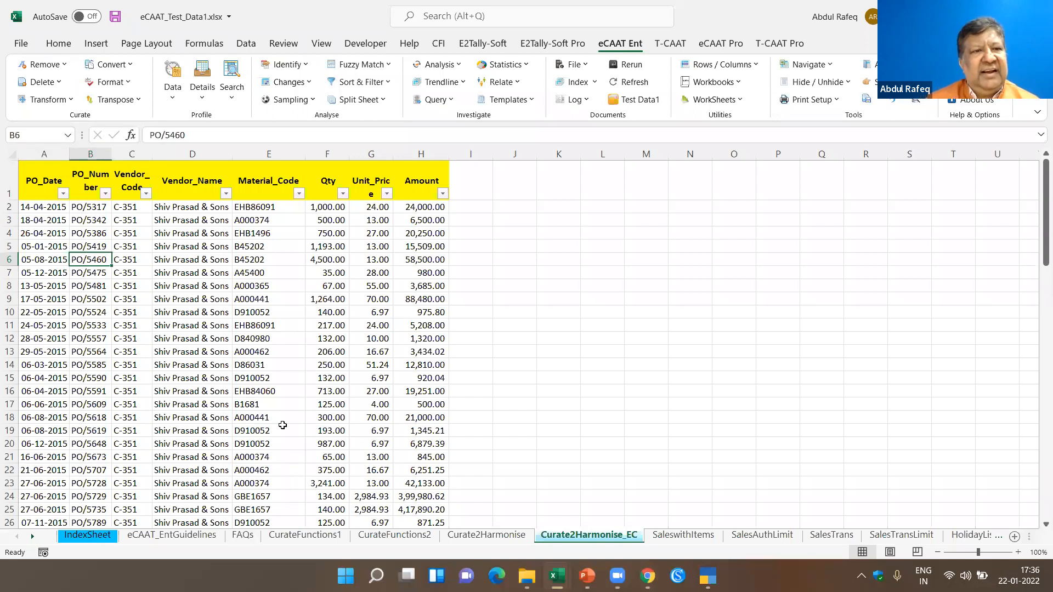
- Return to IndexSheet and regenerate the index of the workbook's sheets
{"action": "left_click", "coordinate": [81, 536]}
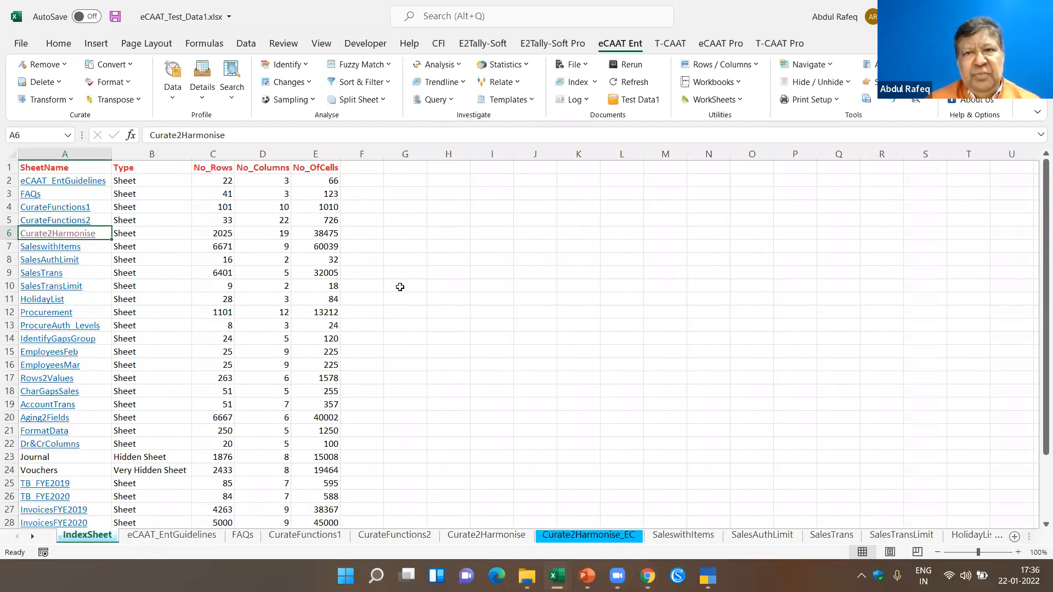
{"action": "left_click", "coordinate": [599, 82]}
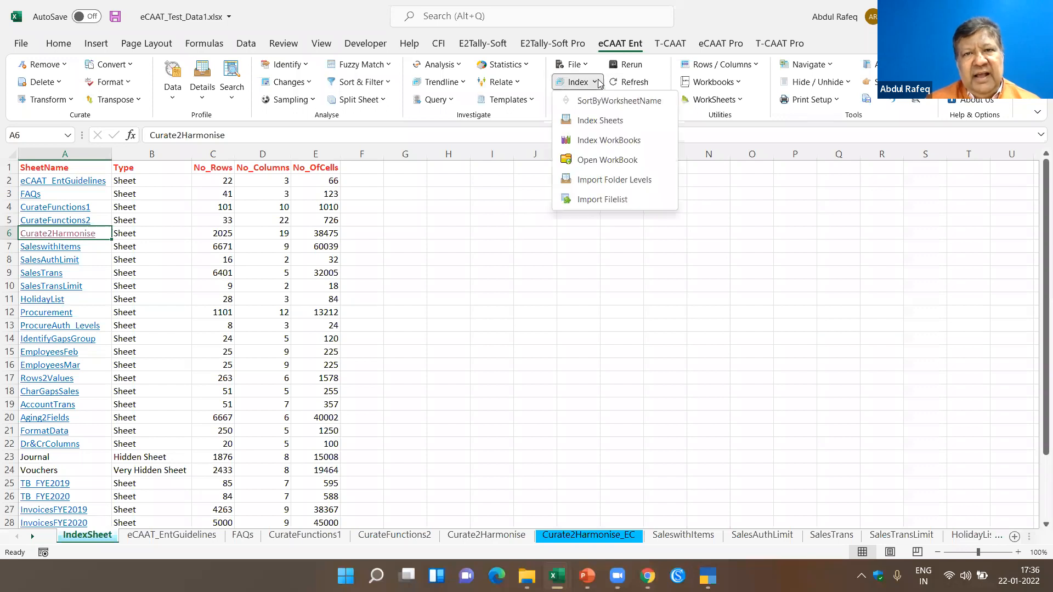
{"action": "left_click", "coordinate": [599, 122]}
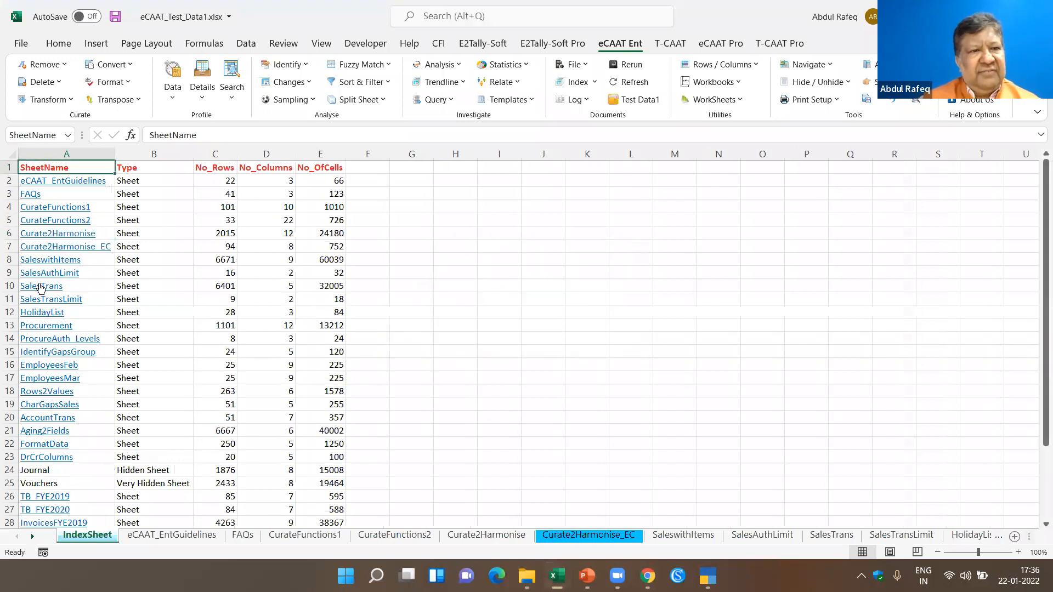
- Look through the regenerated index, follow its link to the Curate2Harmonise_EC sheet, and return to IndexSheet
{"action": "scroll", "coordinate": [71, 289], "scroll_direction": "down", "scroll_amount": 2}
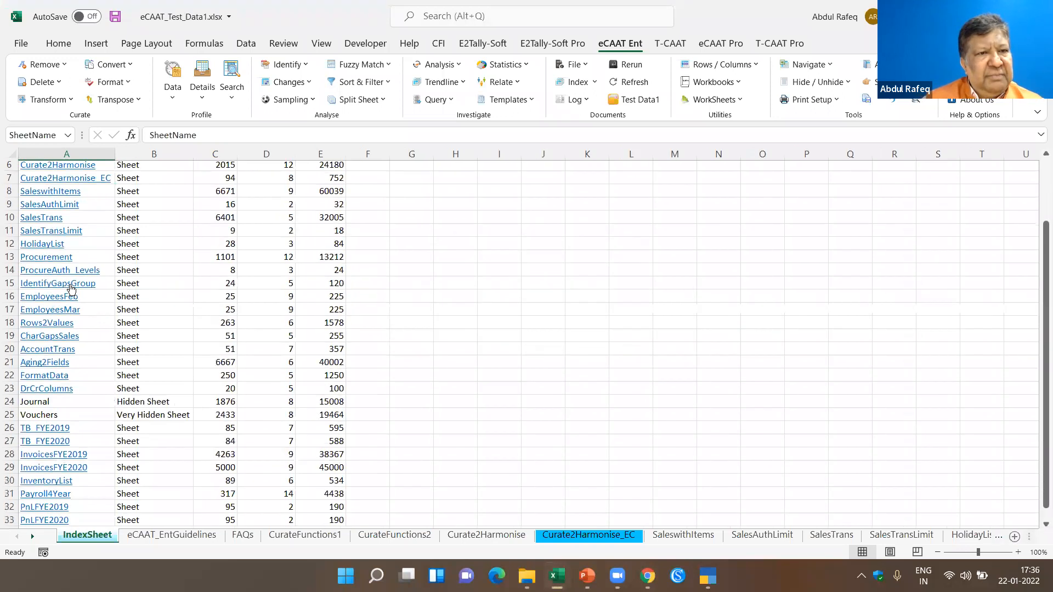
{"action": "scroll", "coordinate": [95, 246], "scroll_direction": "up", "scroll_amount": 2}
{"action": "left_click", "coordinate": [96, 246]}
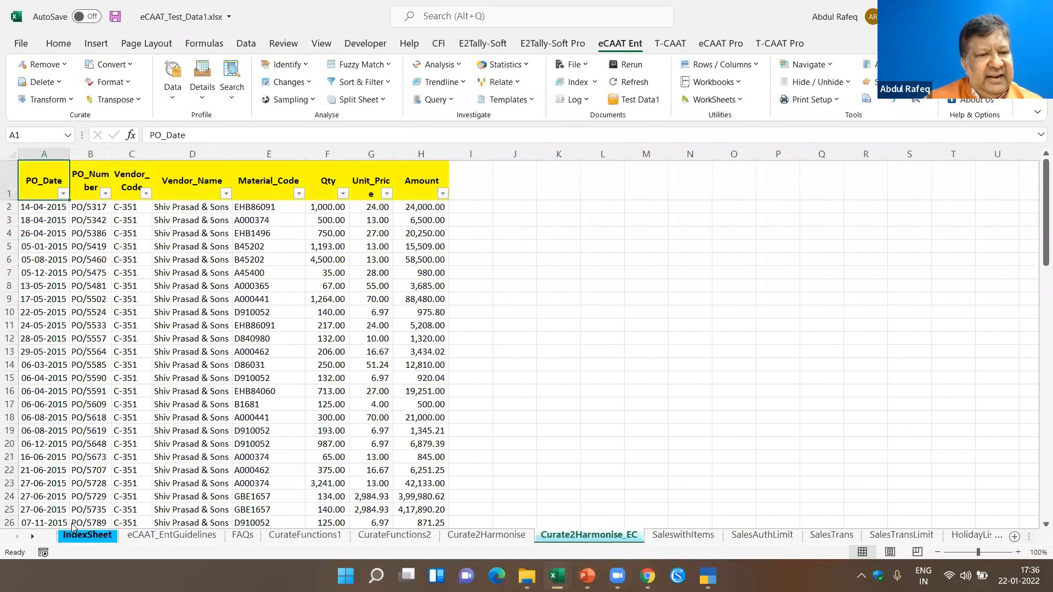
{"action": "left_click", "coordinate": [77, 533]}
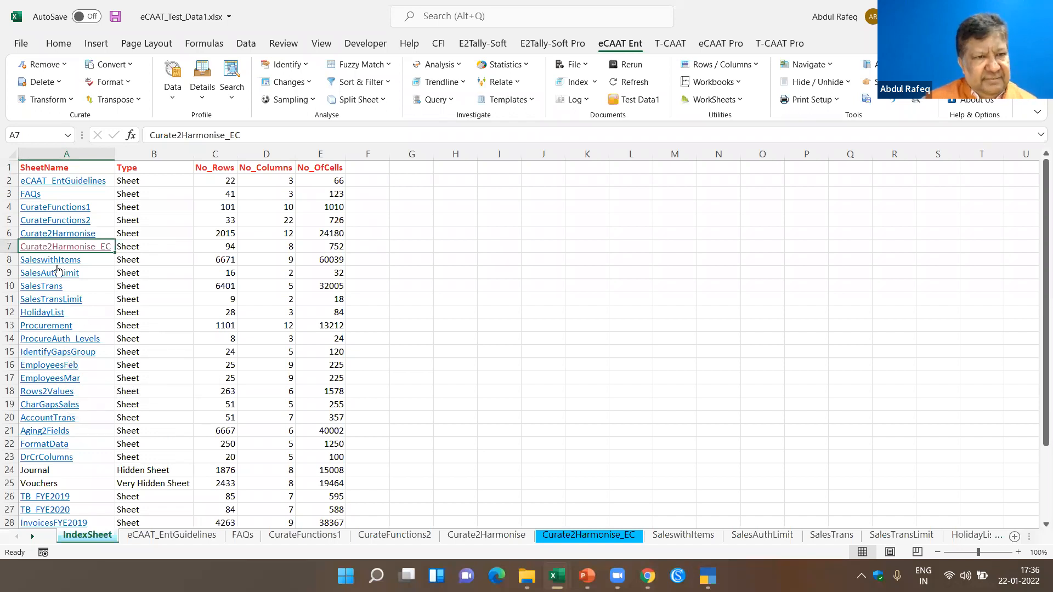
- Open the SaleswithItems sheet from the index and sort its sales records by InvNo in ascending order
{"action": "left_click", "coordinate": [58, 259]}
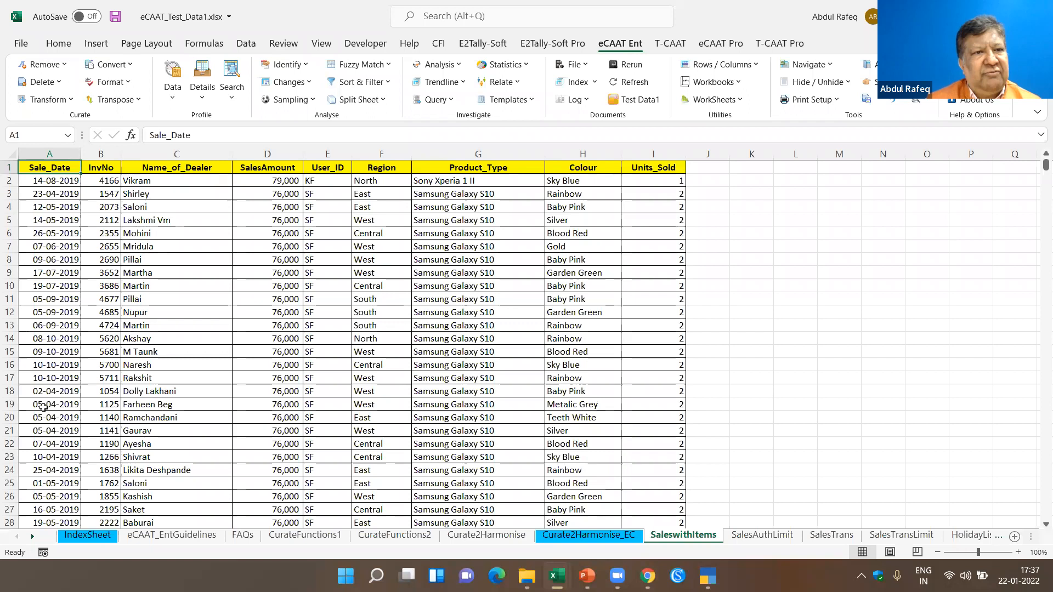
{"action": "left_click", "coordinate": [44, 181]}
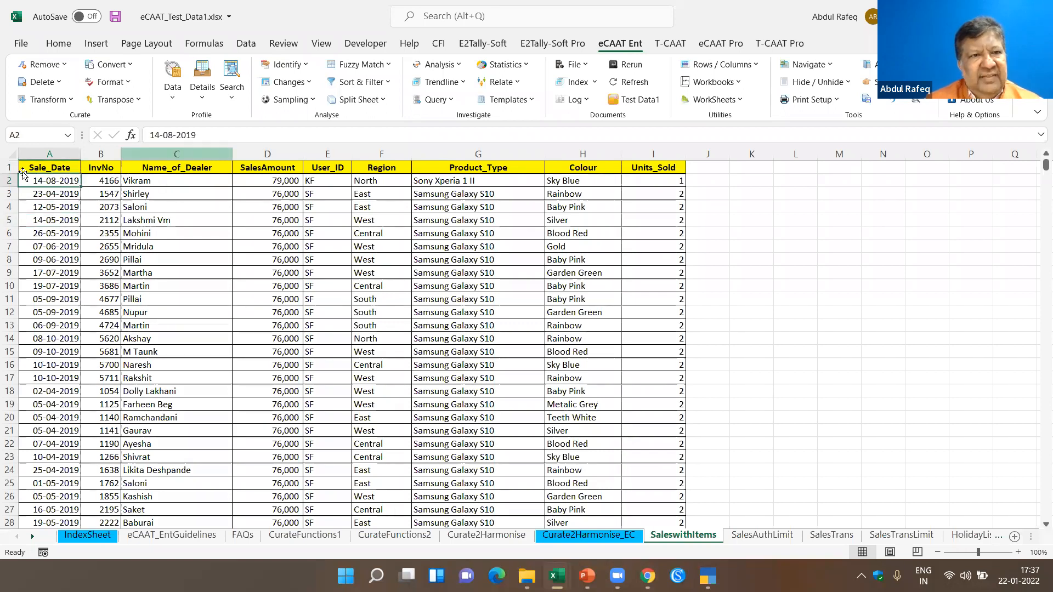
{"action": "left_click", "coordinate": [103, 180]}
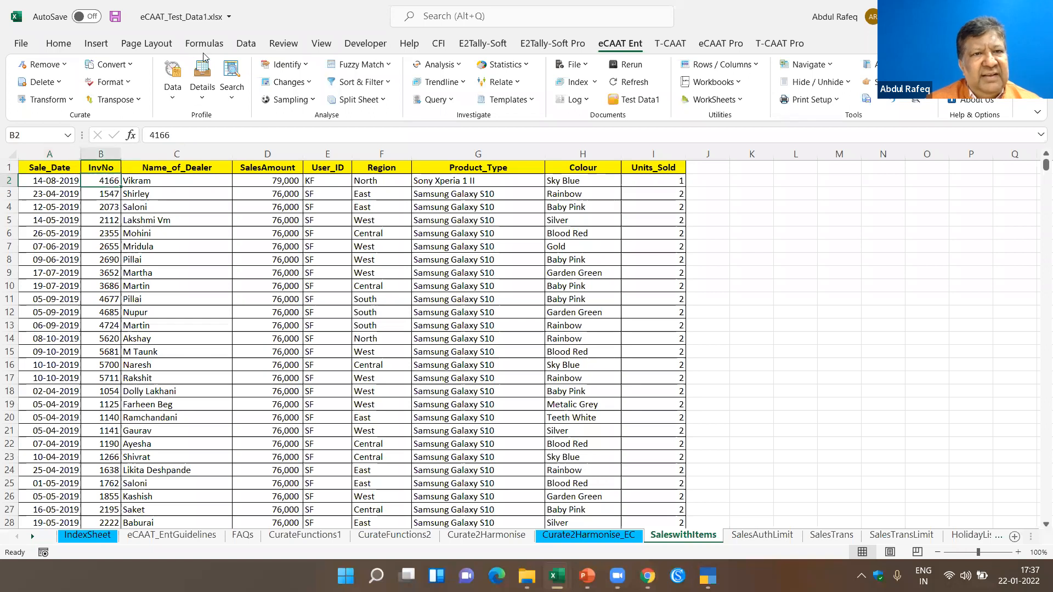
{"action": "left_click", "coordinate": [245, 45]}
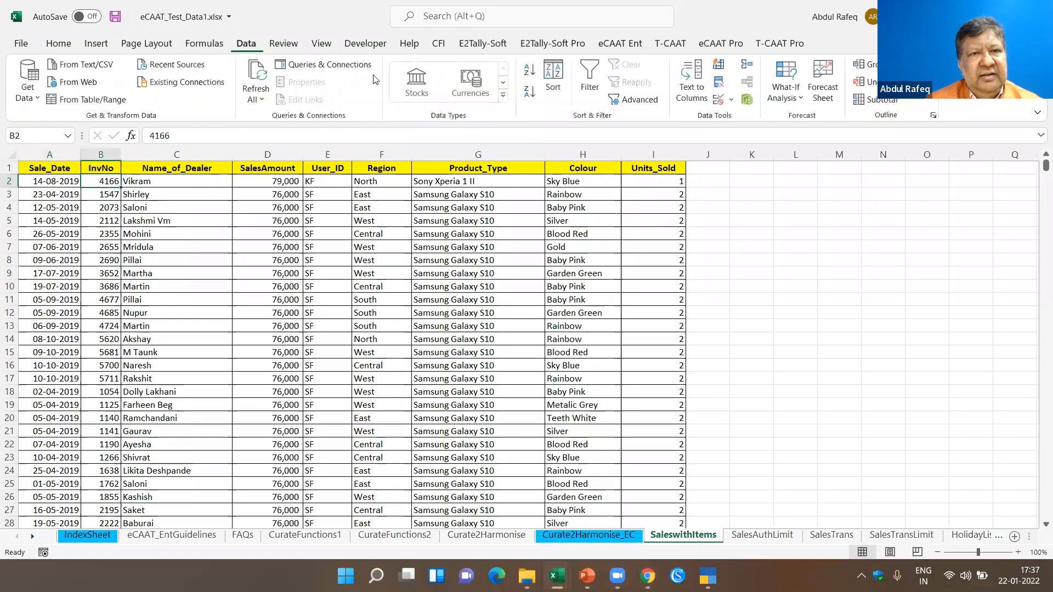
{"action": "left_click", "coordinate": [530, 71]}
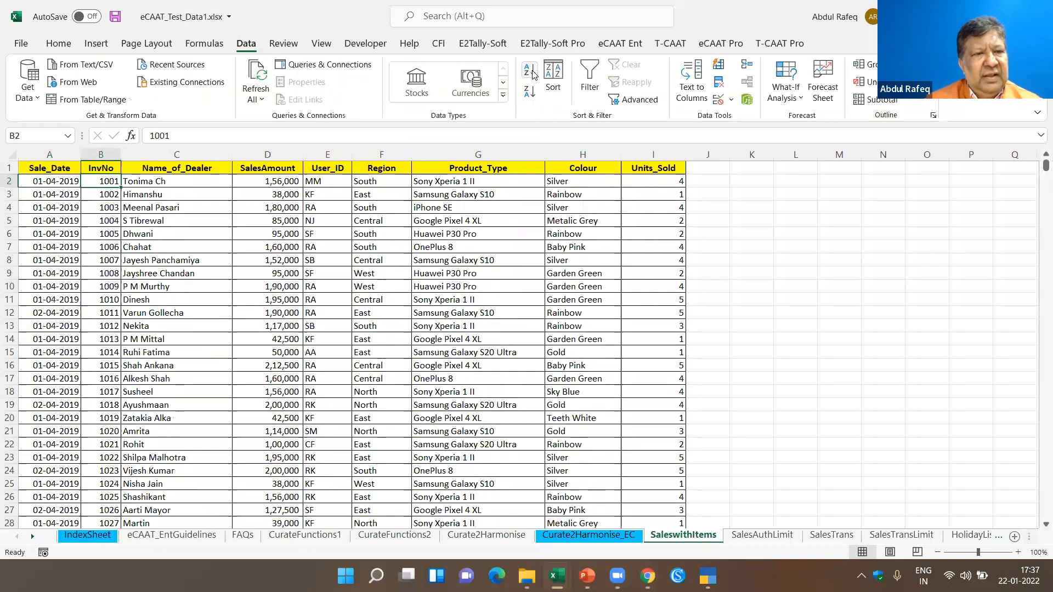
- Go to the last record in the Sale_Date column and examine the final rows of the sales data
{"action": "left_click", "coordinate": [58, 181]}
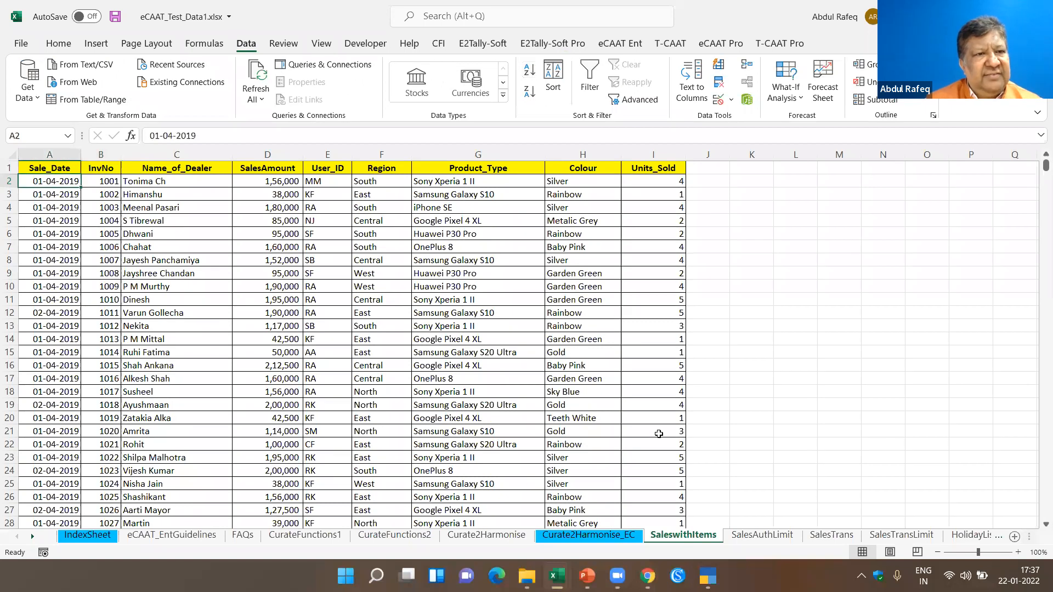
{"action": "key", "text": "ctrl+Down"}
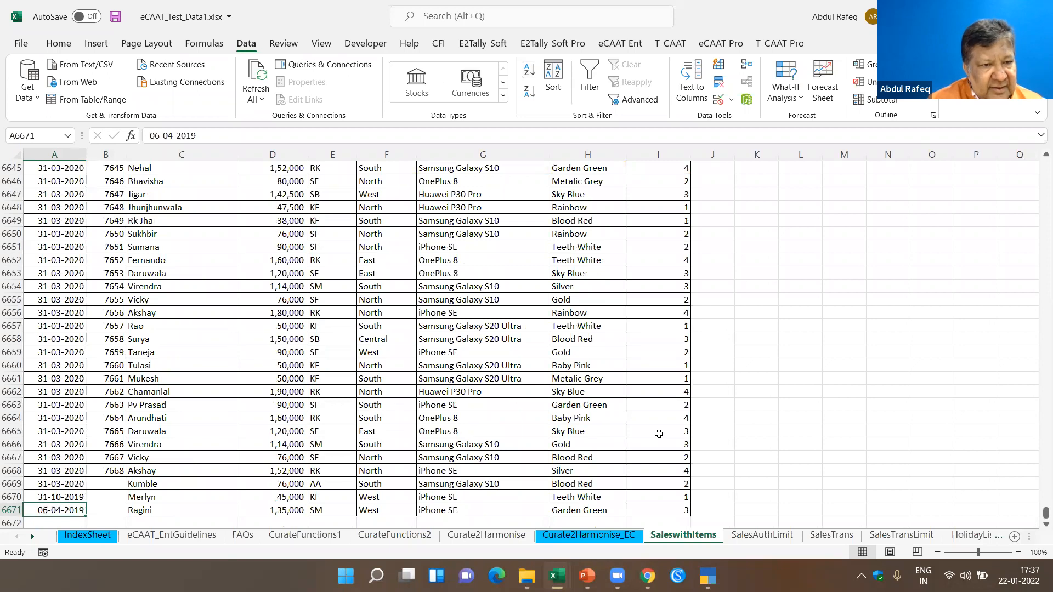
{"action": "key", "text": "Up"}
{"action": "key", "text": "Down"}
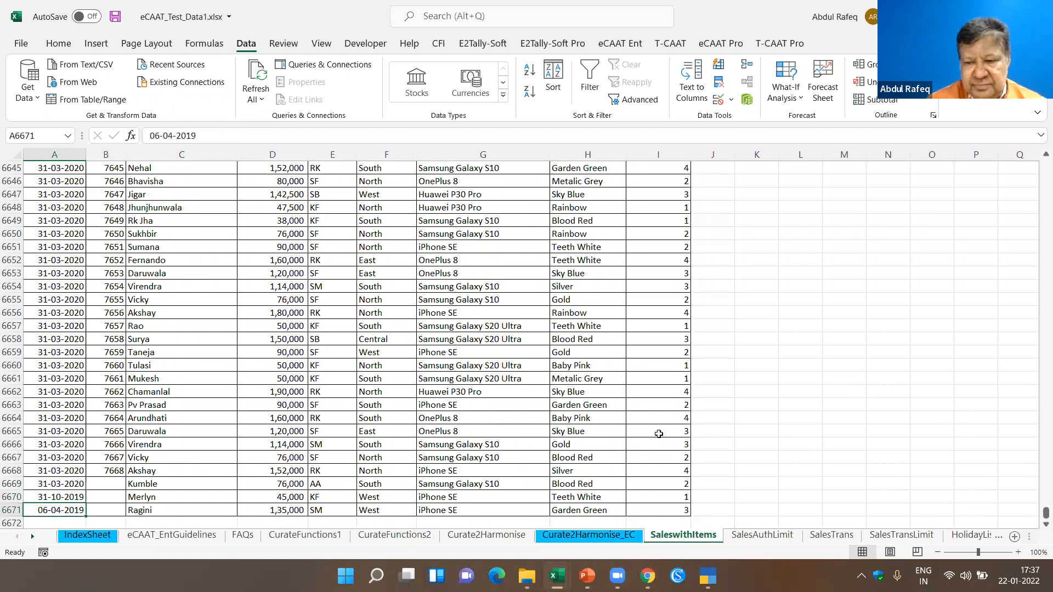
- Examine the first and last records in the Sale_Date and InvNo columns, including the final InvNo cells, and return to the sheet's start
{"action": "key", "text": "ctrl+Up"}
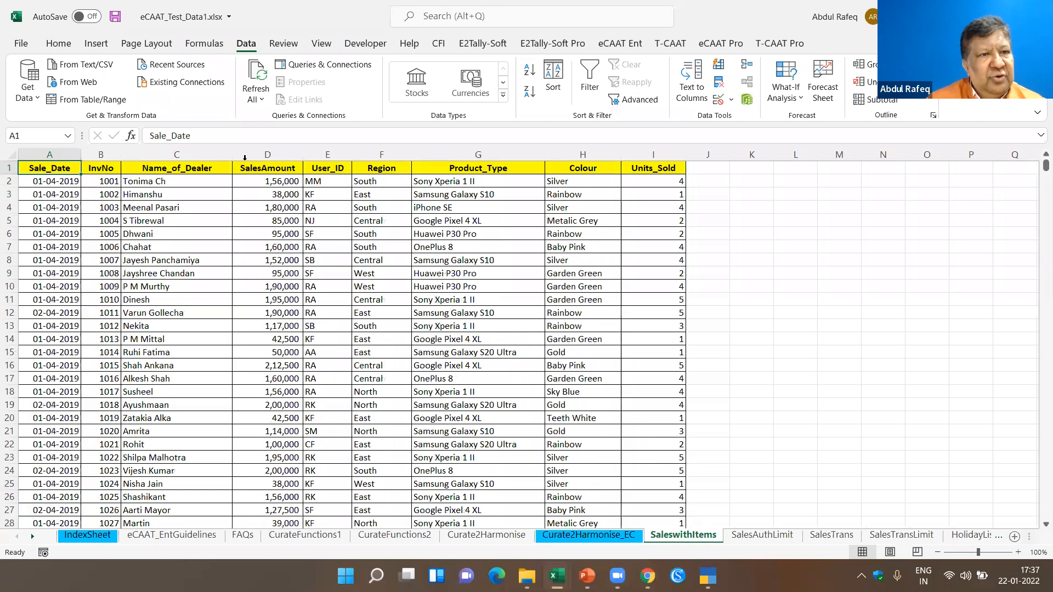
{"action": "left_click", "coordinate": [57, 181]}
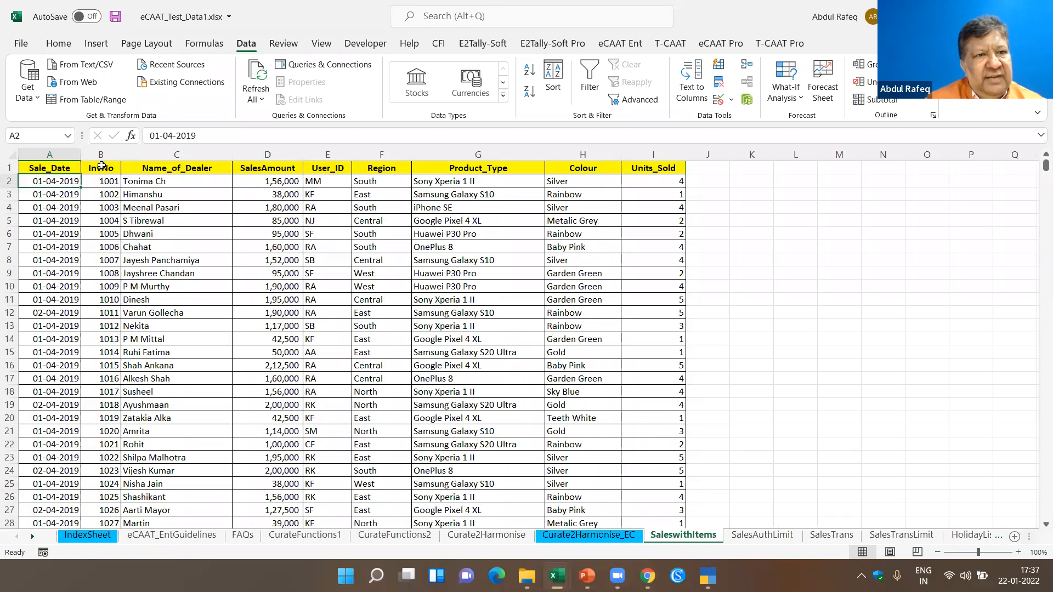
{"action": "left_click", "coordinate": [113, 207]}
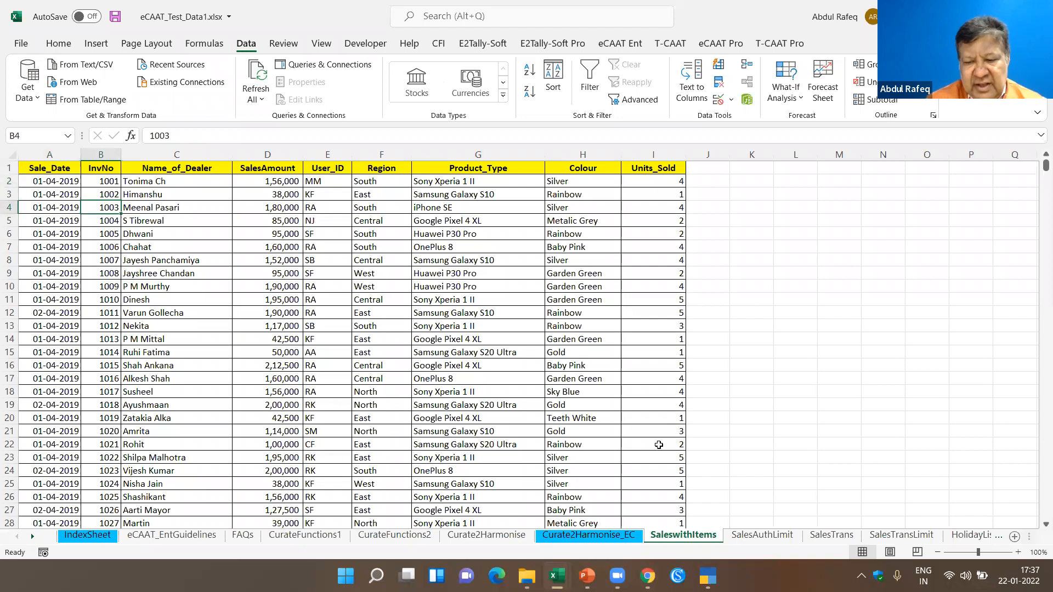
{"action": "key", "text": "ctrl+Down"}
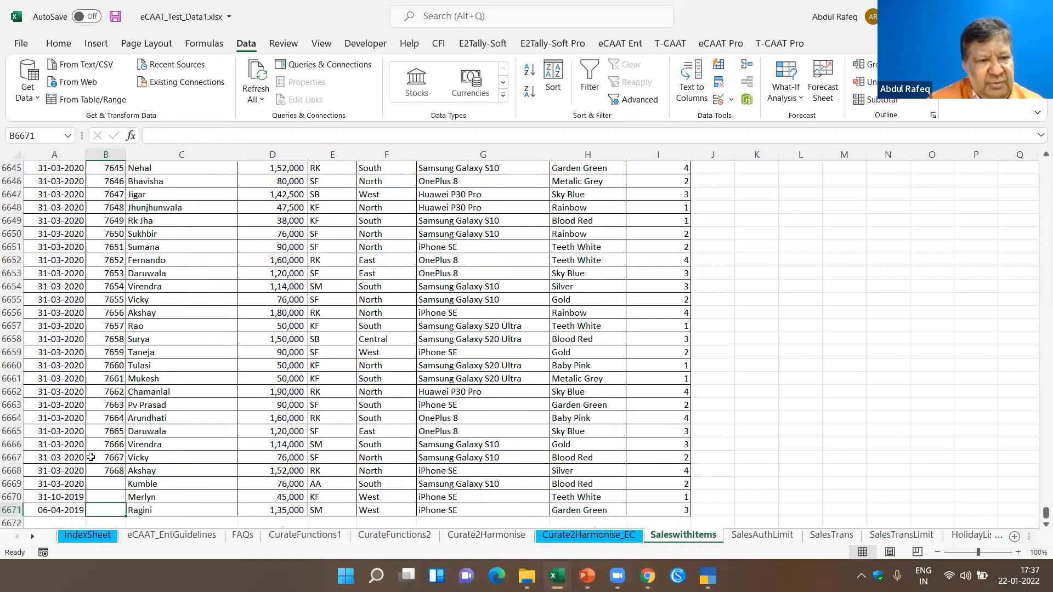
{"action": "key", "text": "ctrl+Home"}
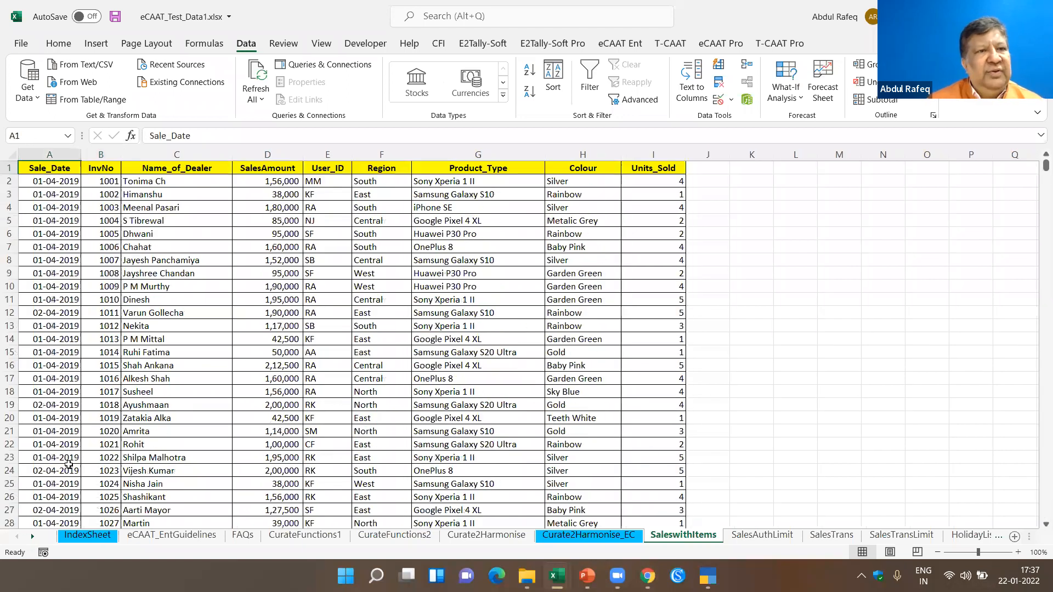
- Sort the sales records by Sale_Date from oldest to newest and check the last and first dates
{"action": "left_click", "coordinate": [59, 182]}
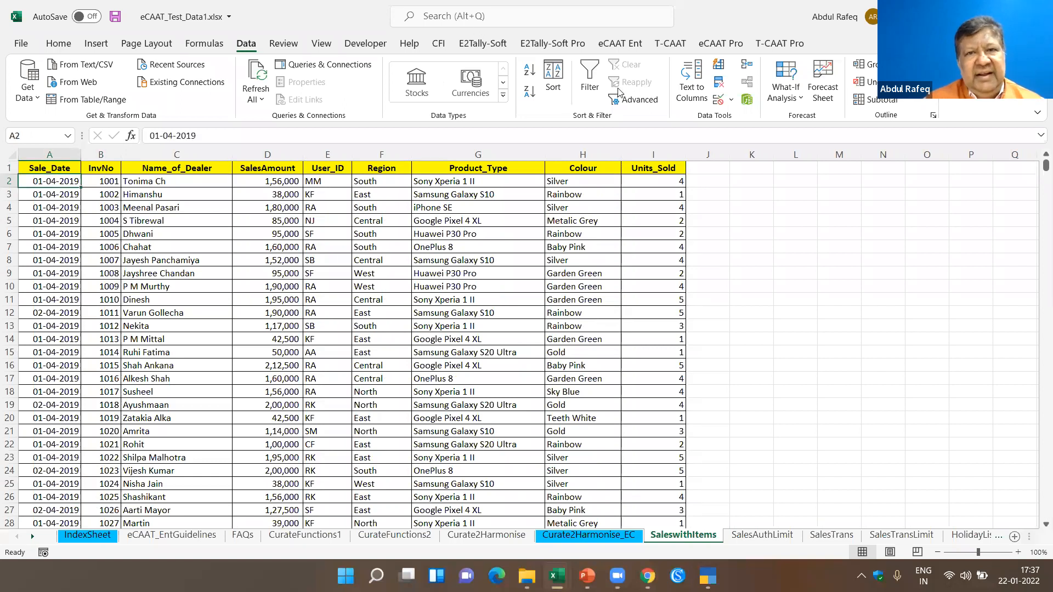
{"action": "left_click", "coordinate": [530, 70]}
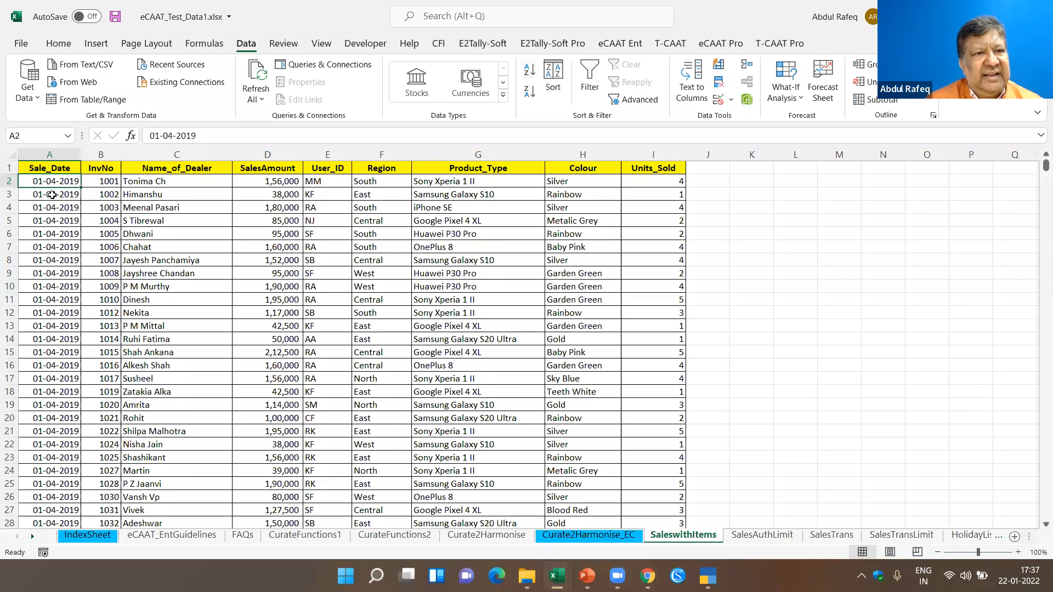
{"action": "key", "text": "Down"}
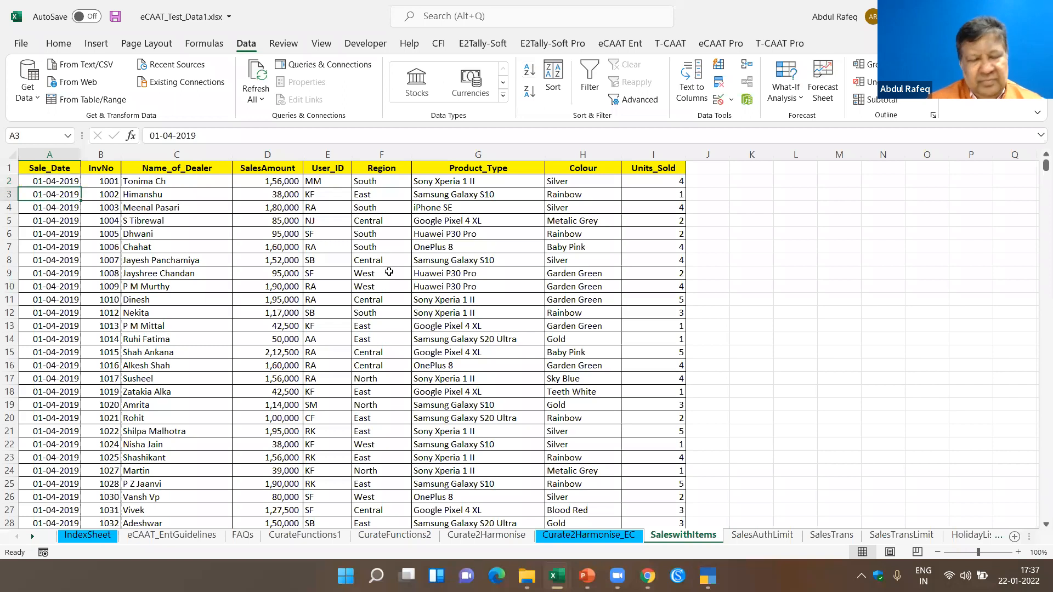
{"action": "key", "text": "ctrl+Down"}
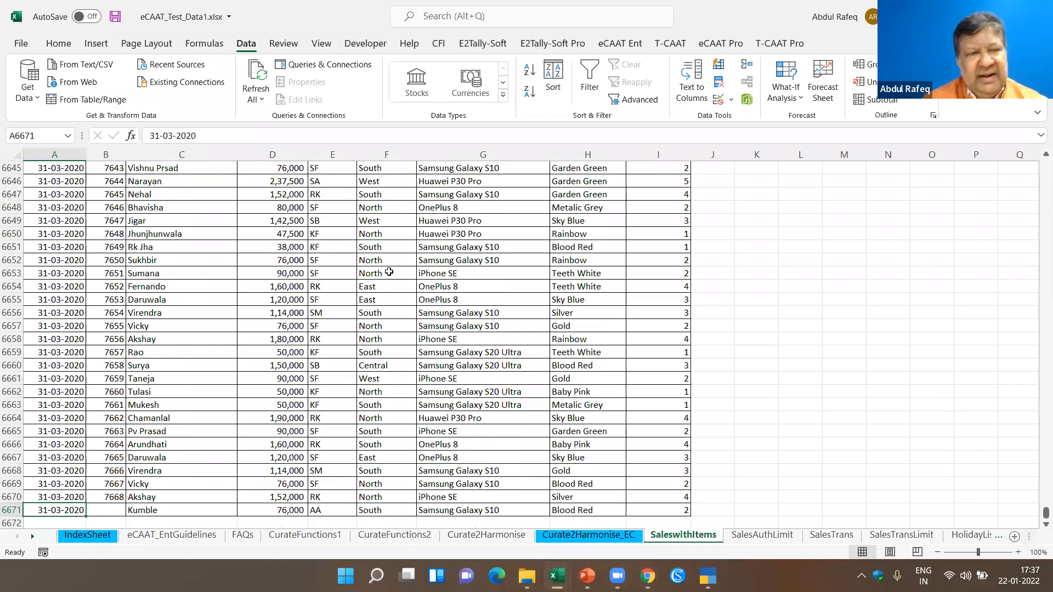
{"action": "key", "text": "ctrl+Up"}
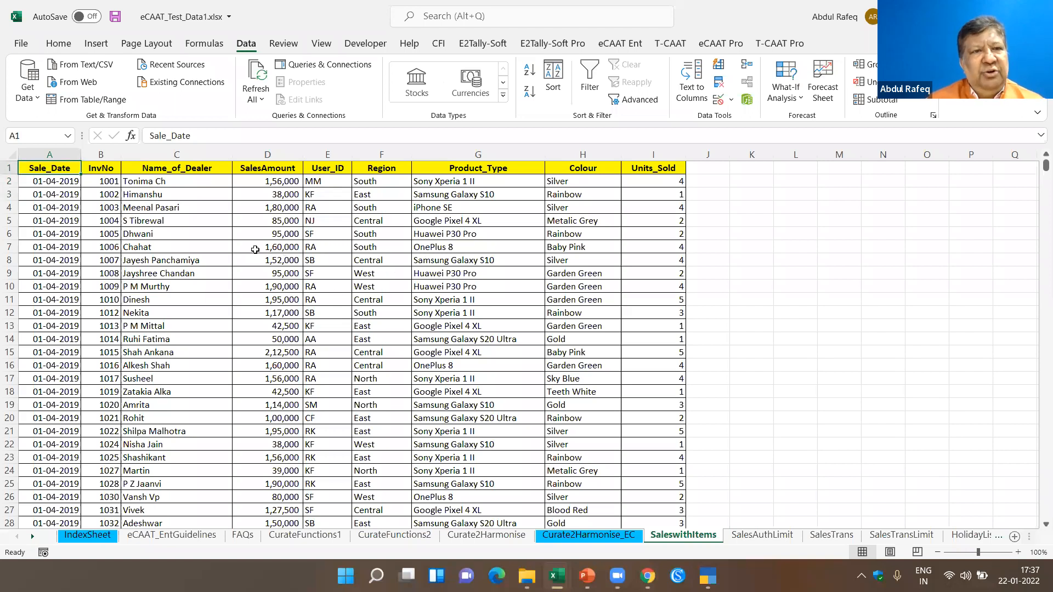
- Turn on filtering for the sales data and look through the 2020 and 2019 months offered by the Sale_Date filter, leaving it unapplied
{"action": "left_click", "coordinate": [590, 80]}
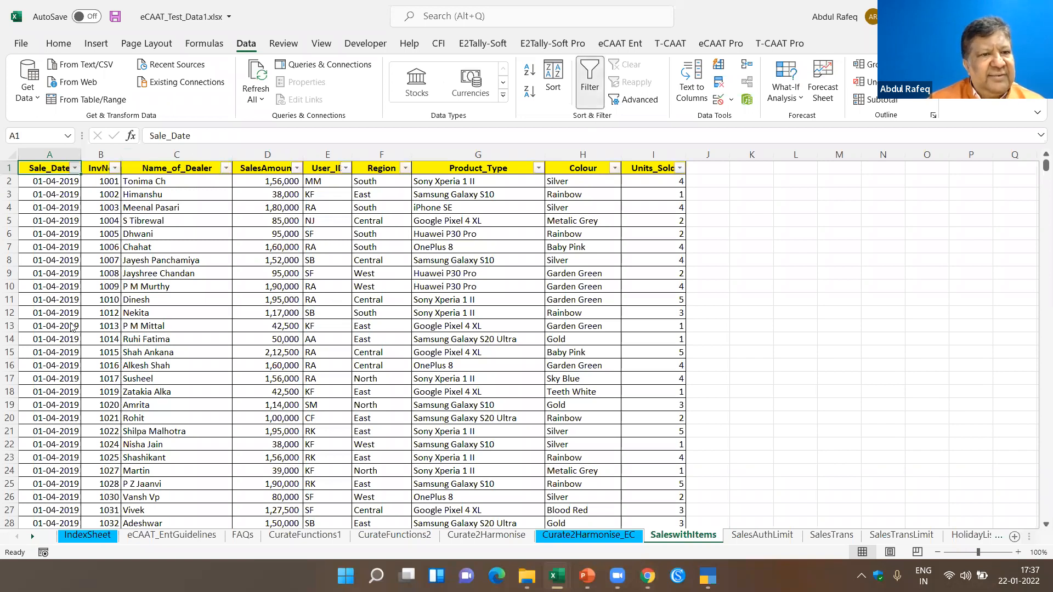
{"action": "key", "text": "alt+Down"}
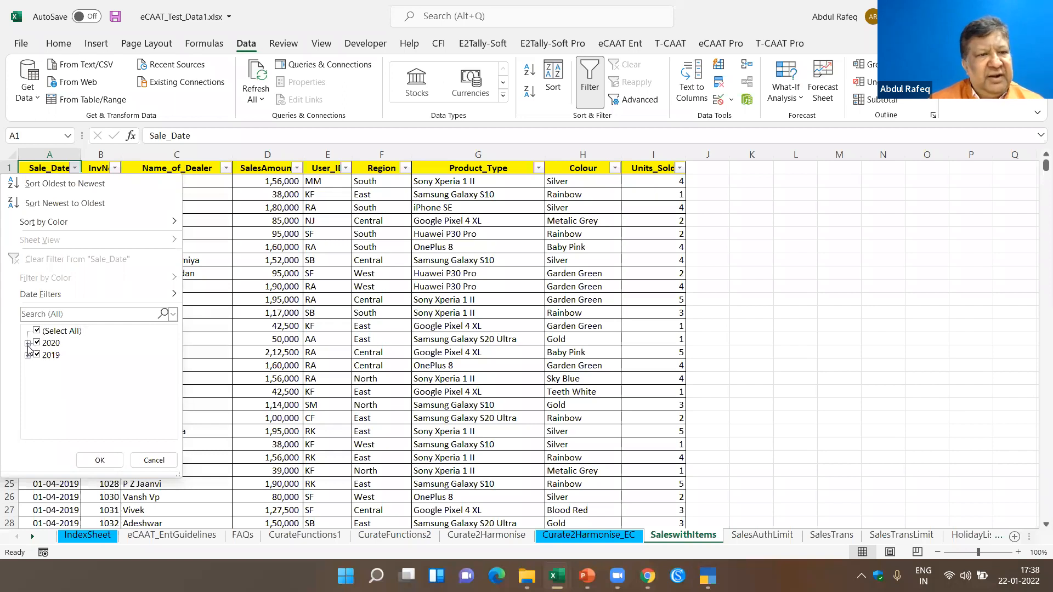
{"action": "left_click", "coordinate": [27, 344]}
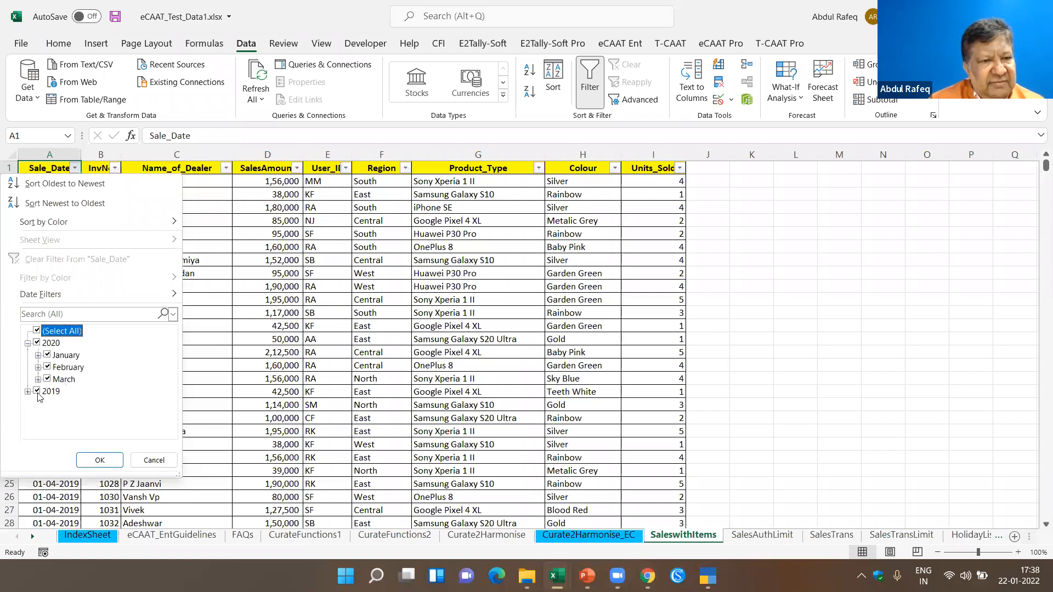
{"action": "left_click", "coordinate": [27, 391]}
{"action": "scroll", "coordinate": [109, 407], "scroll_direction": "down", "scroll_amount": 3}
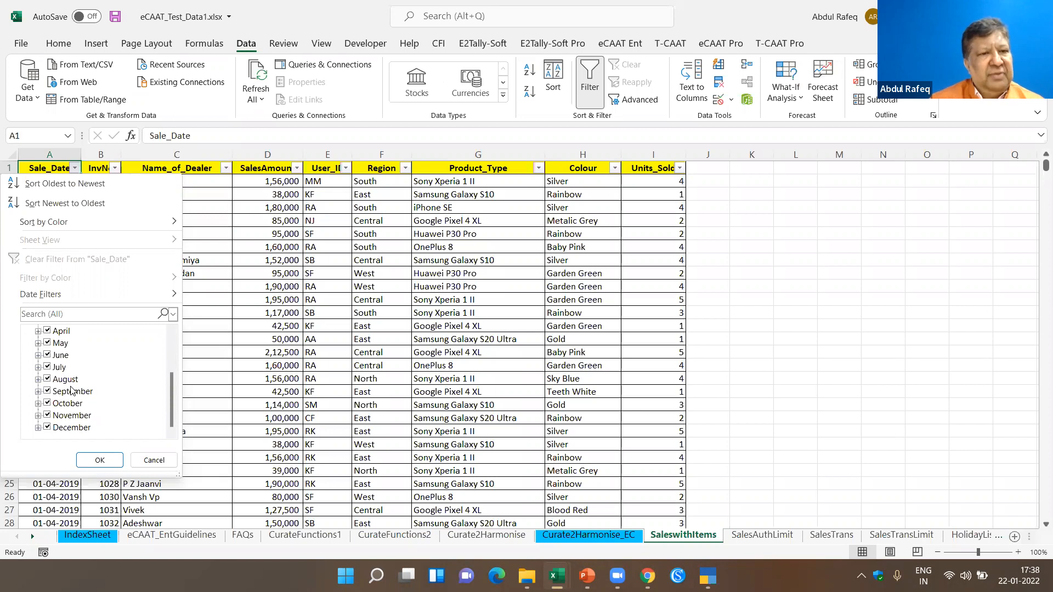
{"action": "scroll", "coordinate": [74, 408], "scroll_direction": "up", "scroll_amount": 3}
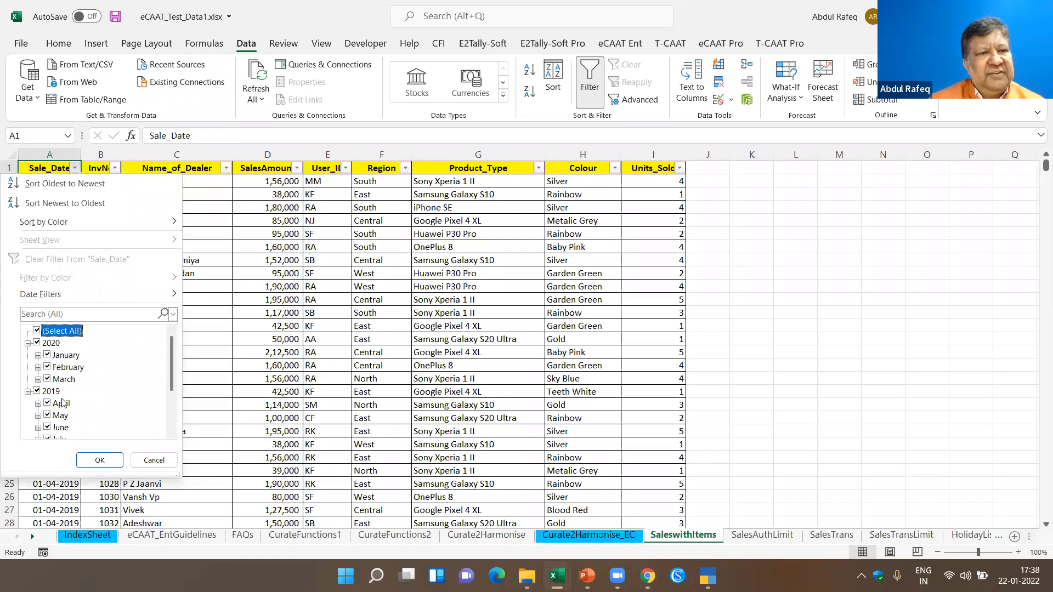
{"action": "left_click", "coordinate": [152, 459]}
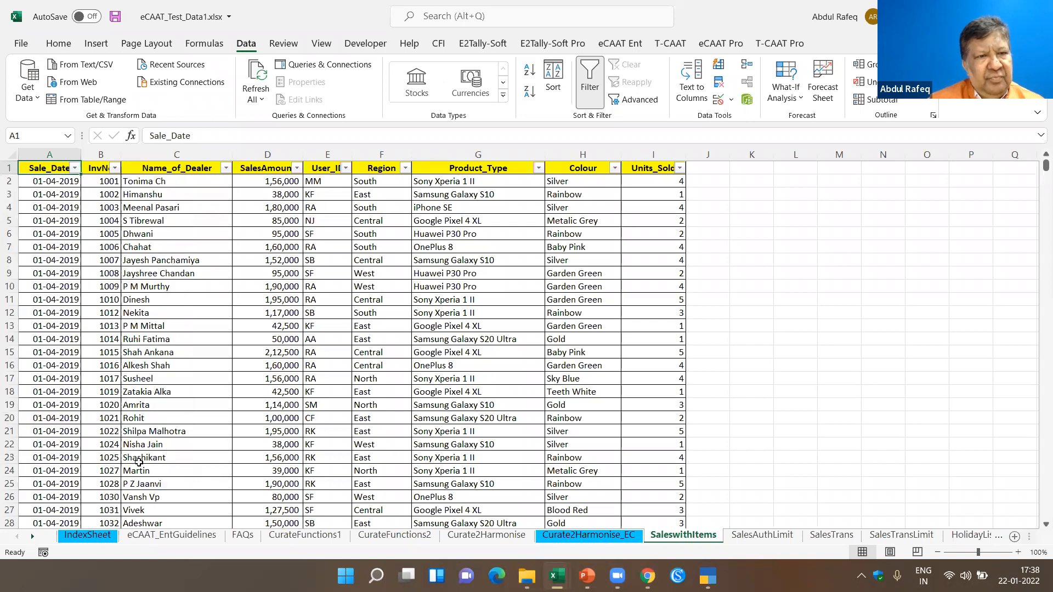
- Filter the InvNo column to blank entries only and select the empty invoice cells
{"action": "left_click", "coordinate": [116, 168]}
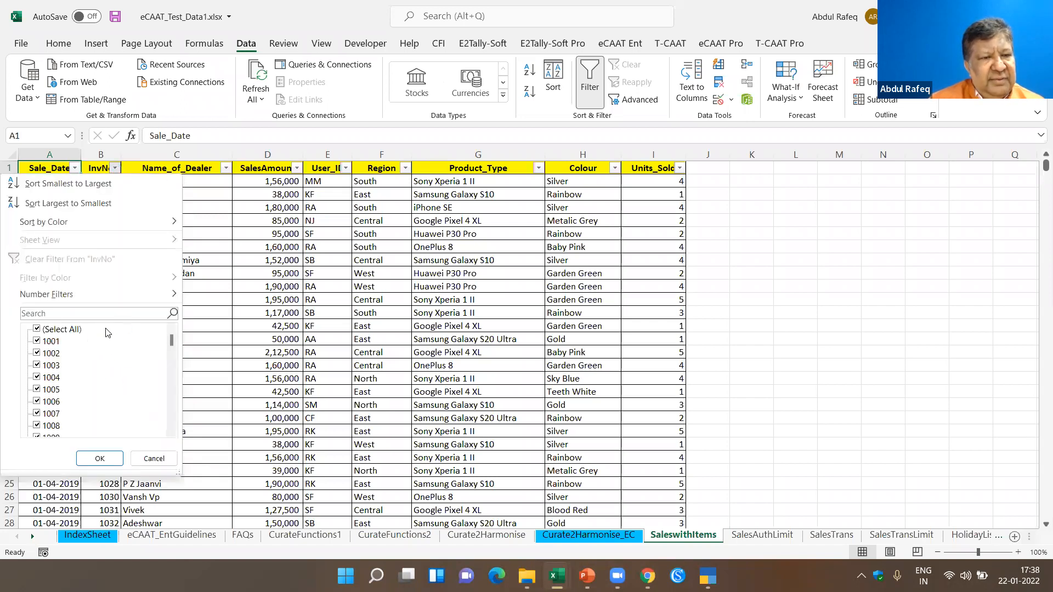
{"action": "left_click", "coordinate": [98, 311]}
{"action": "type", "text": "blan"}
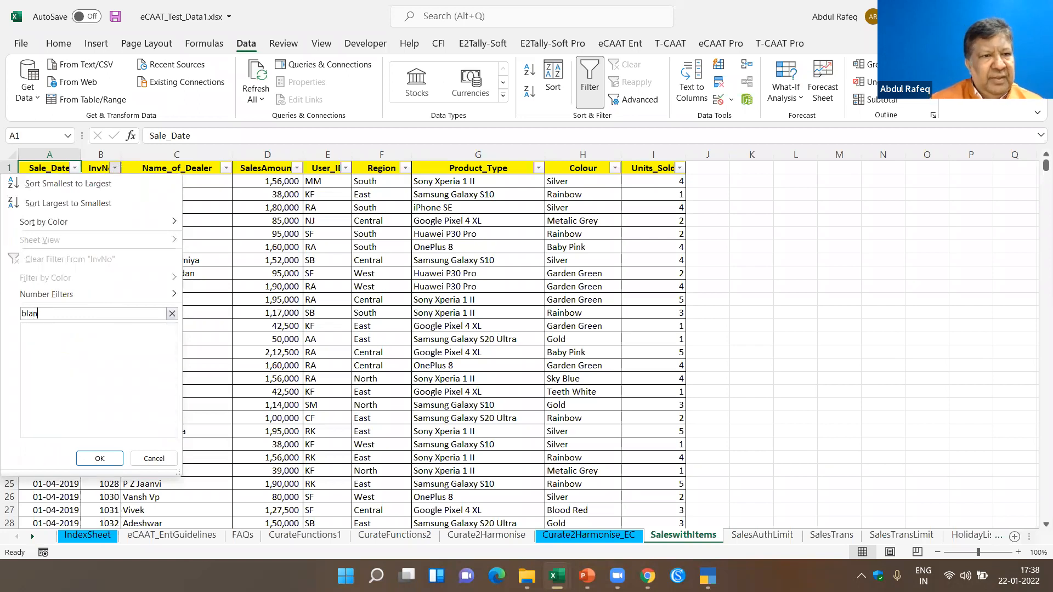
{"action": "left_click", "coordinate": [96, 457]}
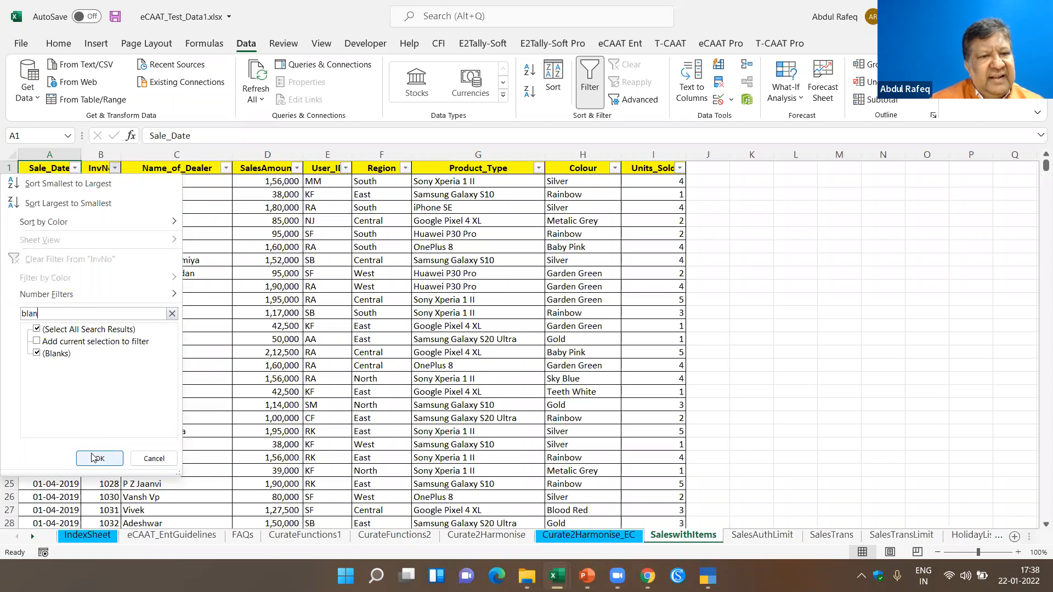
{"action": "left_click_drag", "start_coordinate": [104, 185], "coordinate": [112, 207]}
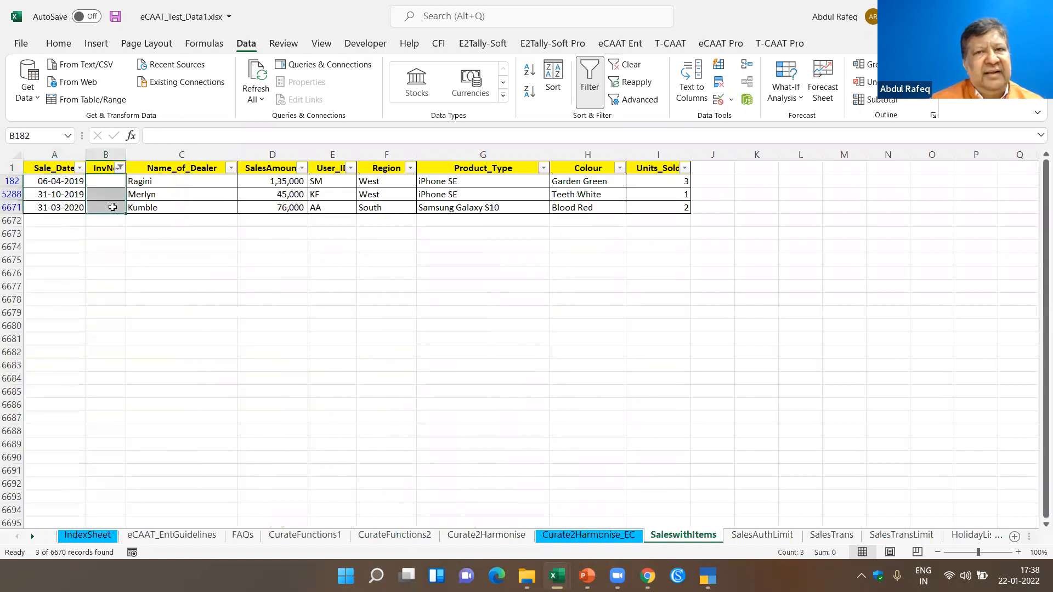
- Restore all InvNo values in the filter and view the Name_of_Dealer filter list without applying a change
{"action": "left_click", "coordinate": [119, 167]}
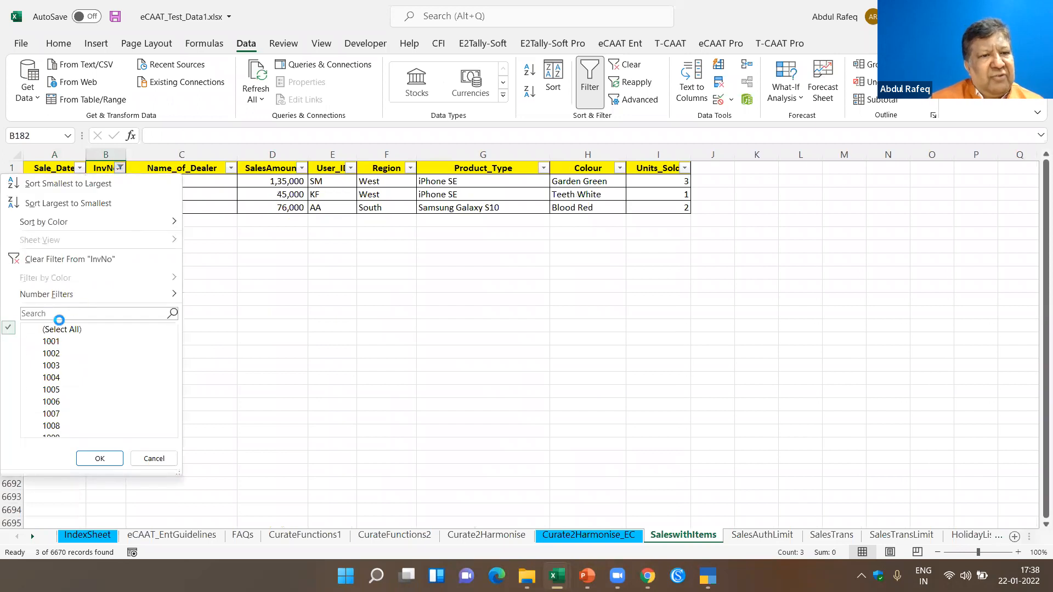
{"action": "left_click", "coordinate": [38, 330]}
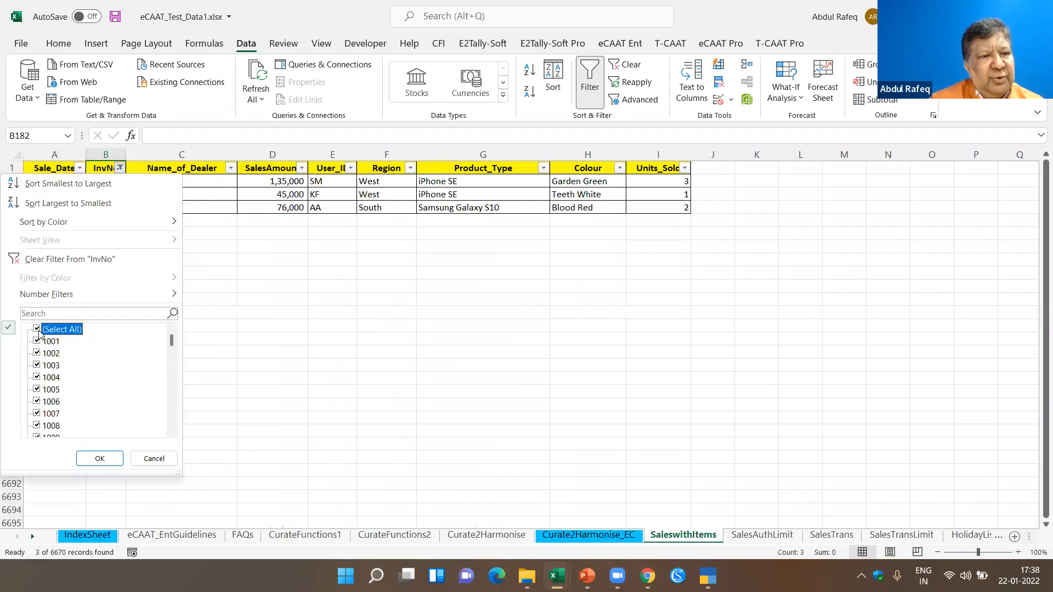
{"action": "left_click", "coordinate": [97, 459]}
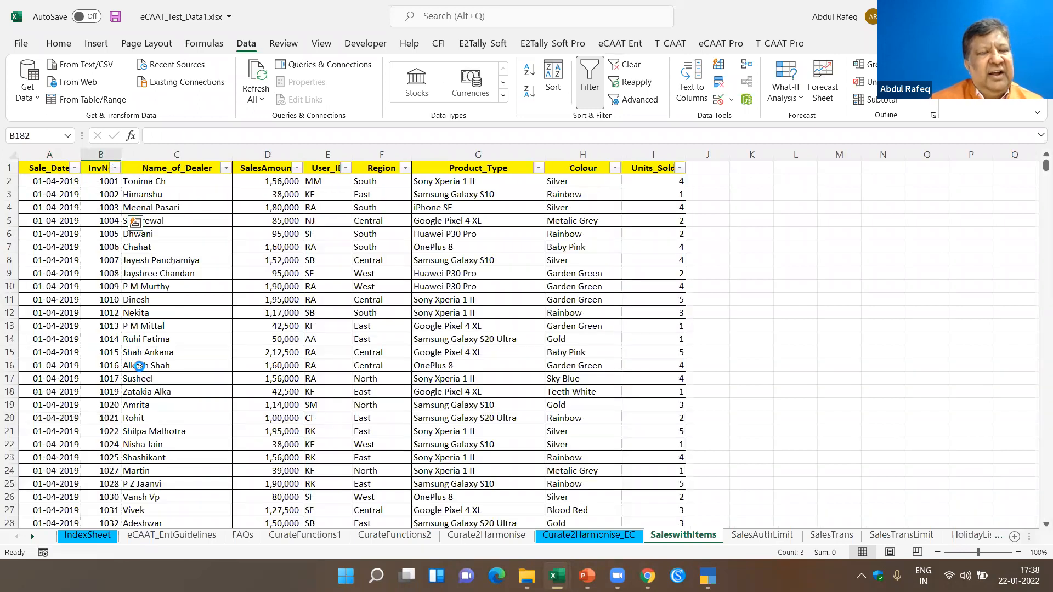
{"action": "left_click", "coordinate": [226, 168]}
{"action": "left_click", "coordinate": [148, 316]}
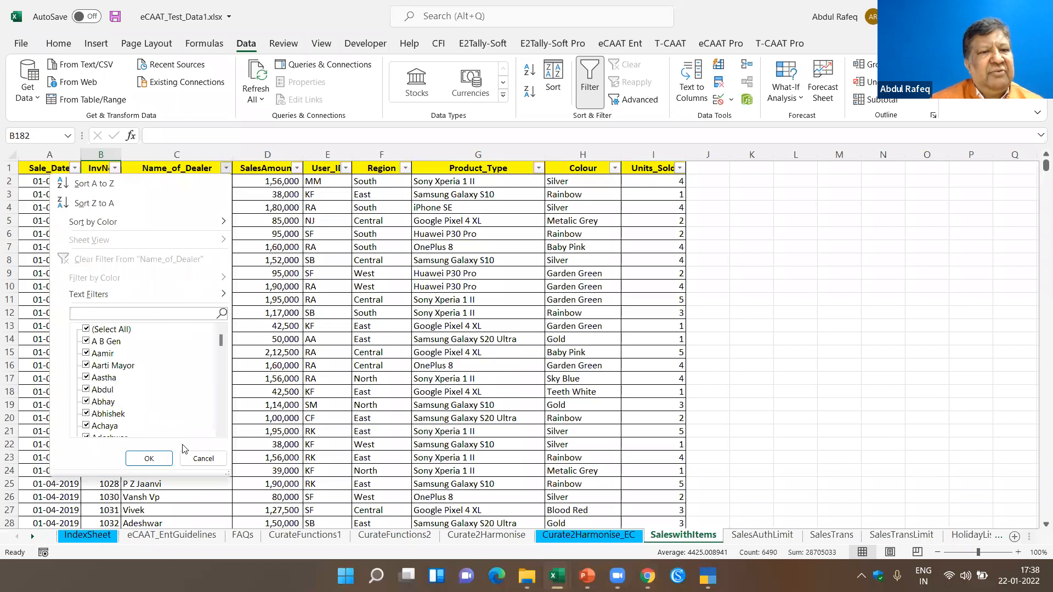
{"action": "left_click", "coordinate": [200, 459]}
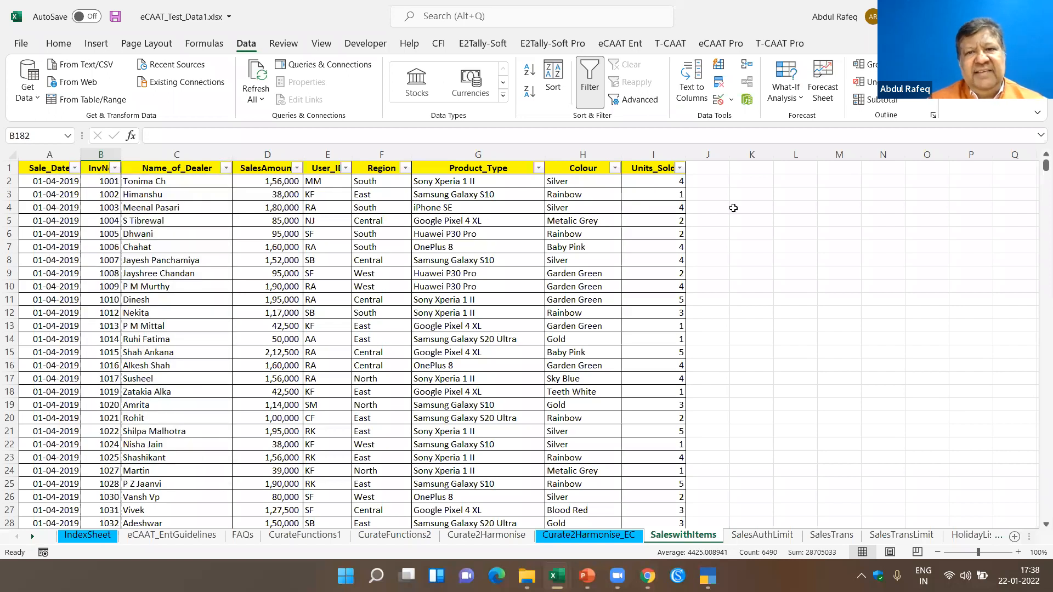
- Run eCAAT Ent Column Statistics on InvNo, SalesAmount and Units_Sold, adding the number of negative records and the number of zero value records
{"action": "left_click", "coordinate": [469, 263]}
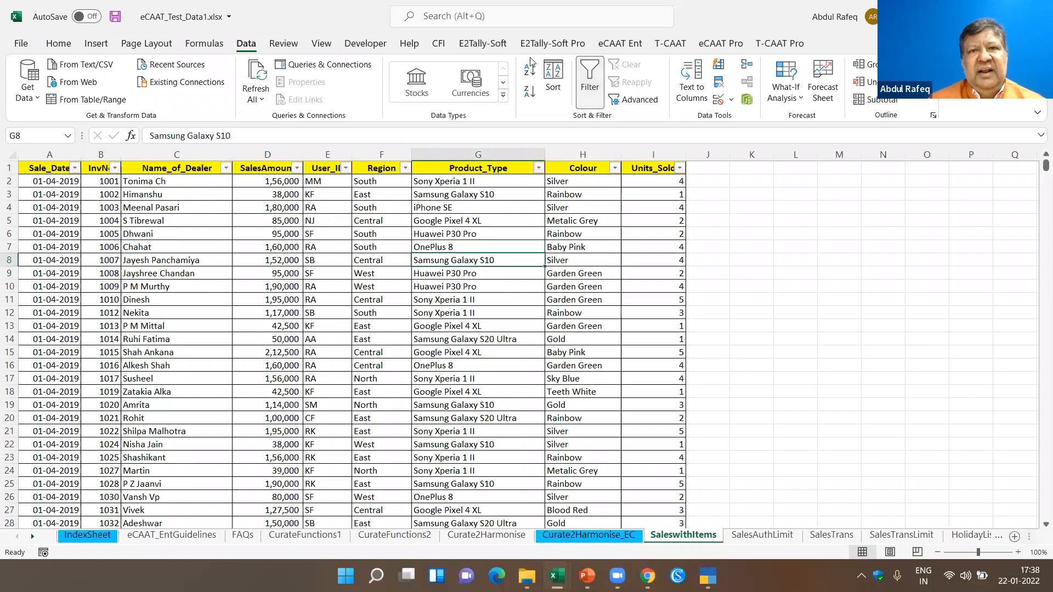
{"action": "left_click", "coordinate": [614, 46]}
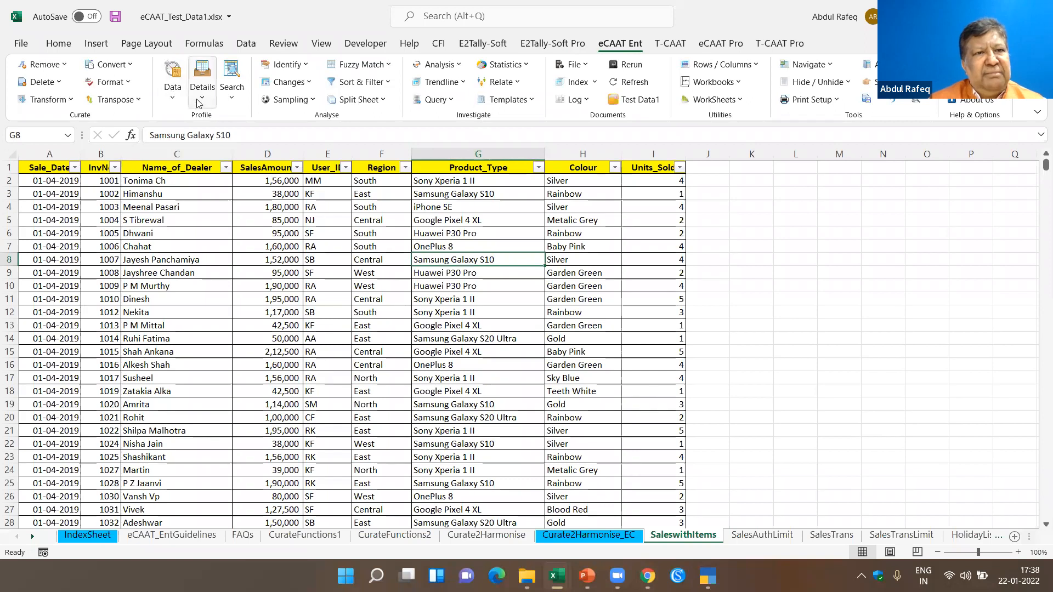
{"action": "left_click", "coordinate": [202, 98]}
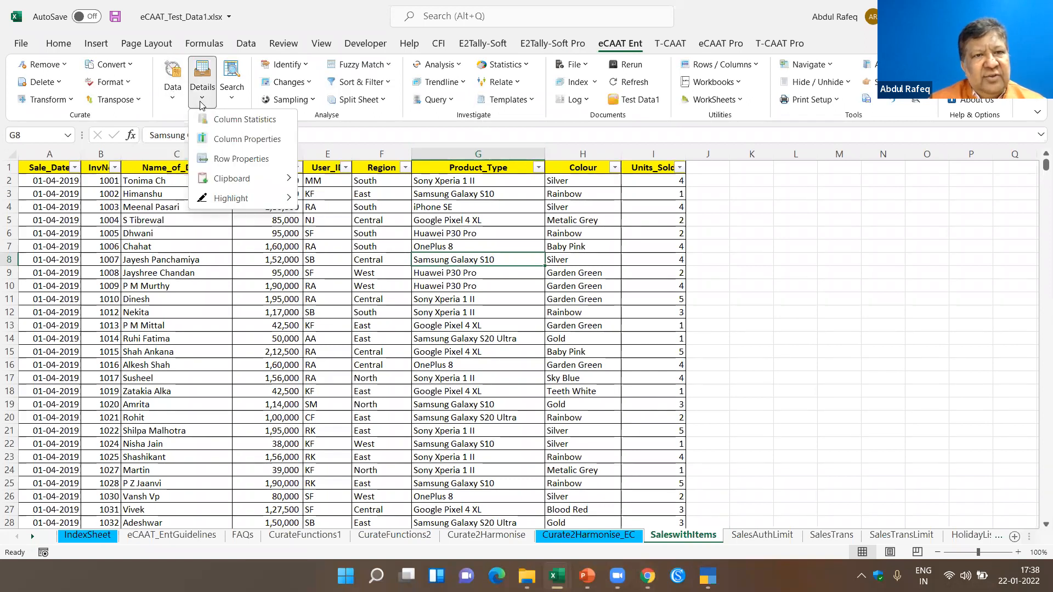
{"action": "left_click", "coordinate": [218, 119]}
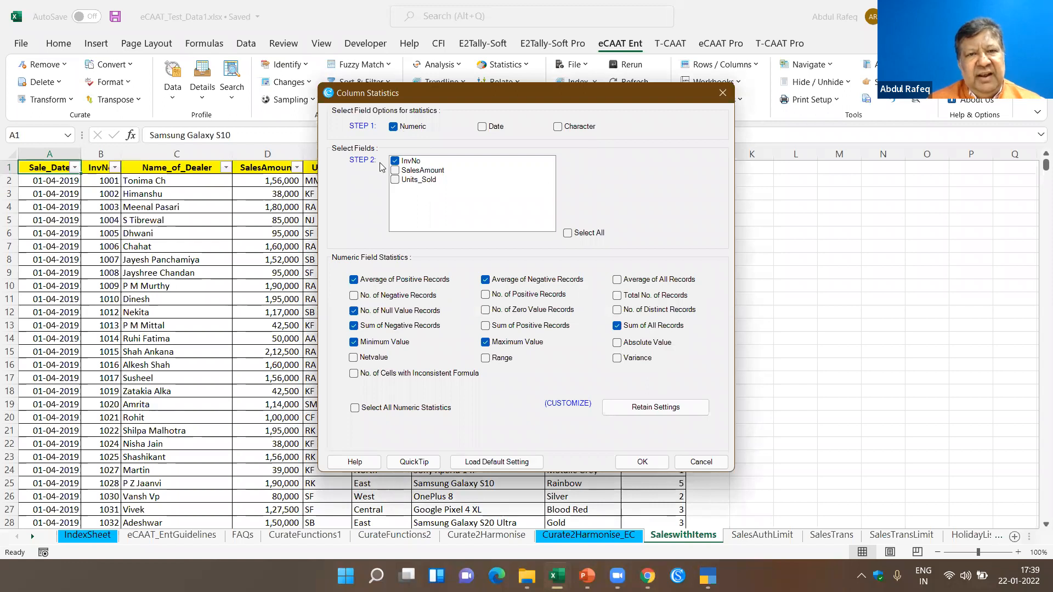
{"action": "left_click", "coordinate": [407, 171]}
{"action": "left_click", "coordinate": [407, 179]}
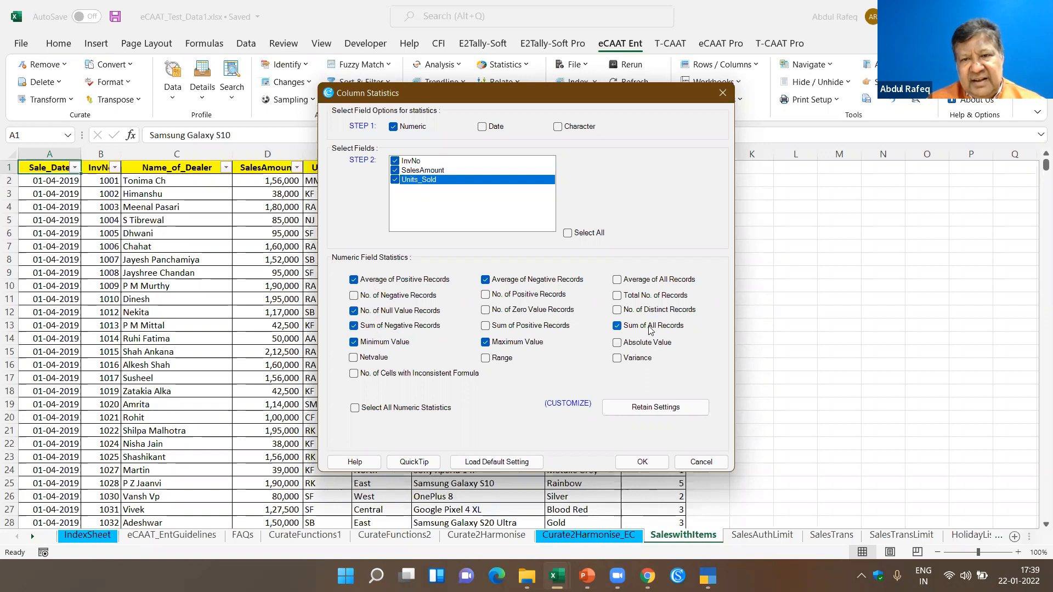
{"action": "left_click", "coordinate": [355, 296]}
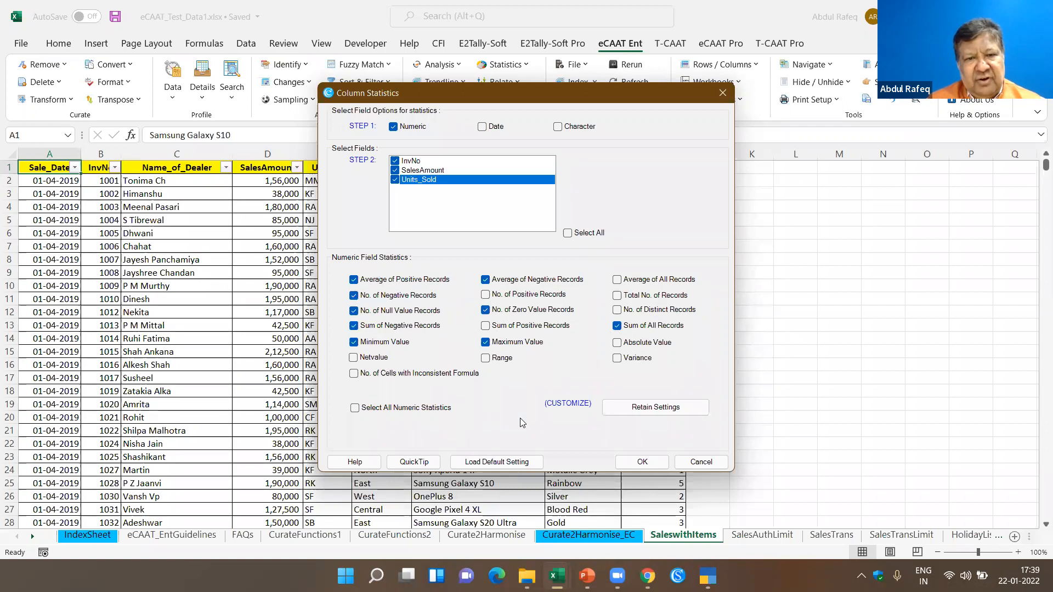
{"action": "left_click", "coordinate": [642, 462]}
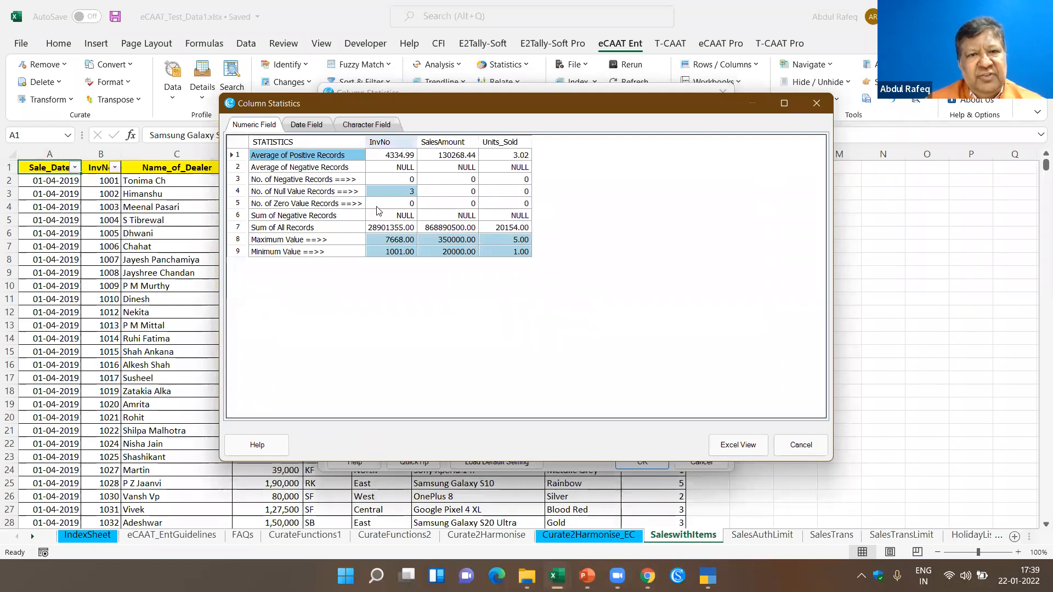
- Drill down into the null value records of InvNo from the numeric statistics
{"action": "left_click", "coordinate": [310, 196]}
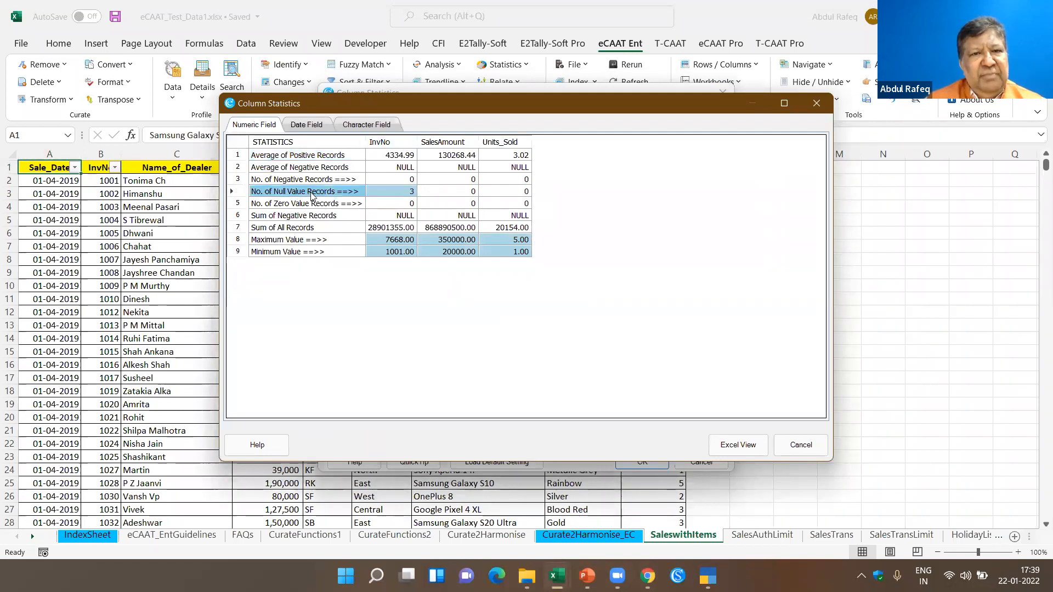
{"action": "left_click", "coordinate": [401, 196]}
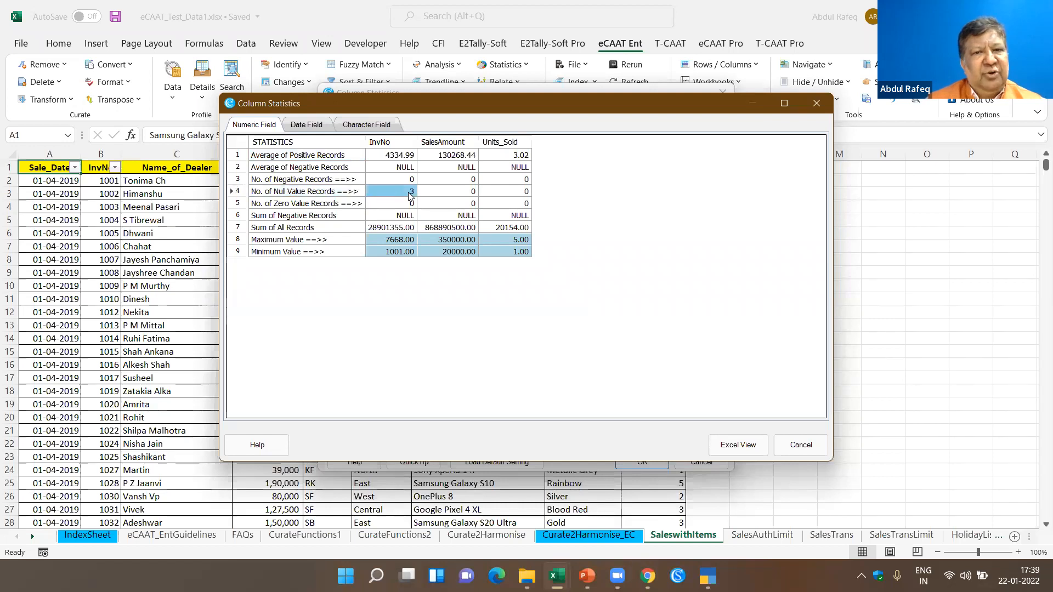
{"action": "double_click", "coordinate": [408, 192]}
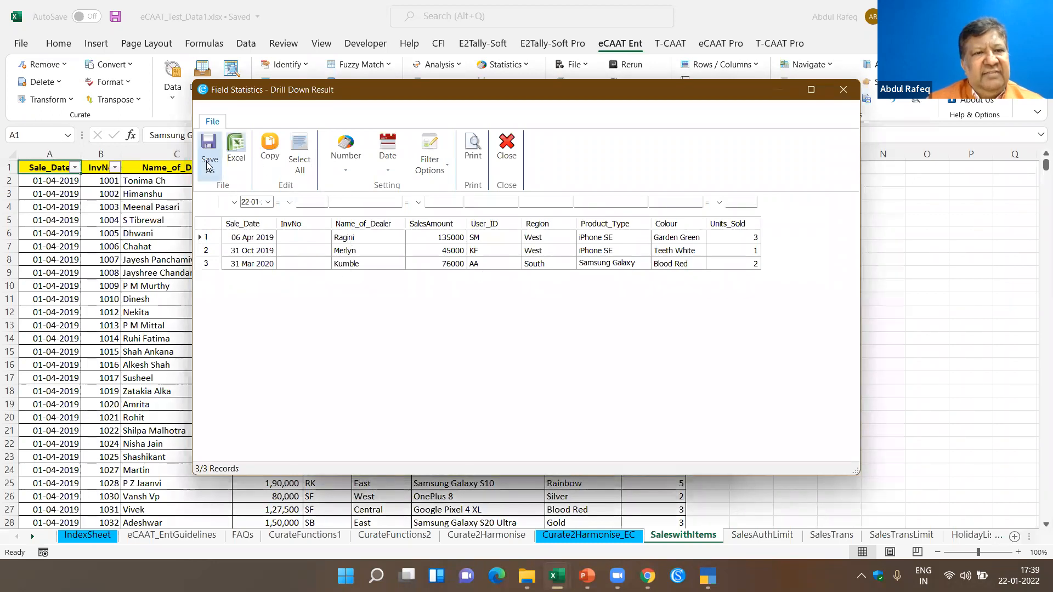
- Close the null-value drill-down and examine the sum of all records and the maximum value of SalesAmount in the numeric statistics
{"action": "left_click", "coordinate": [505, 161]}
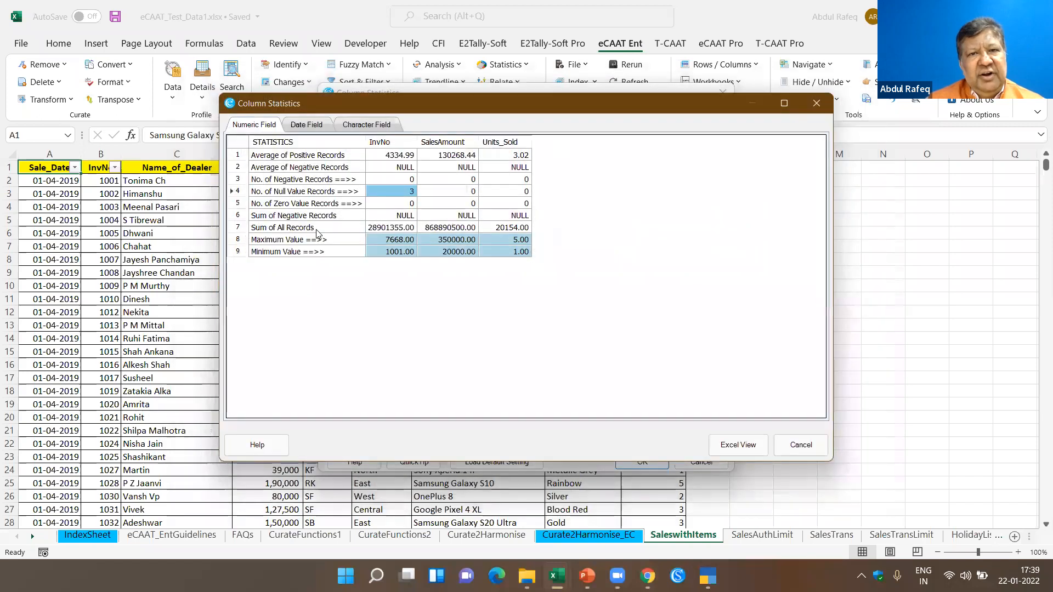
{"action": "left_click", "coordinate": [382, 230]}
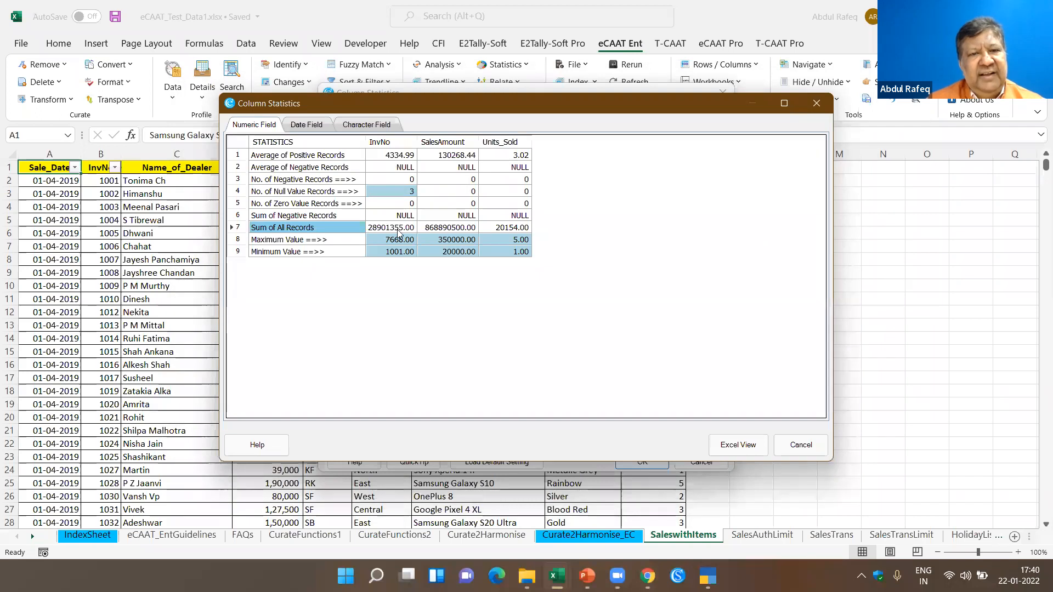
{"action": "left_click", "coordinate": [440, 232]}
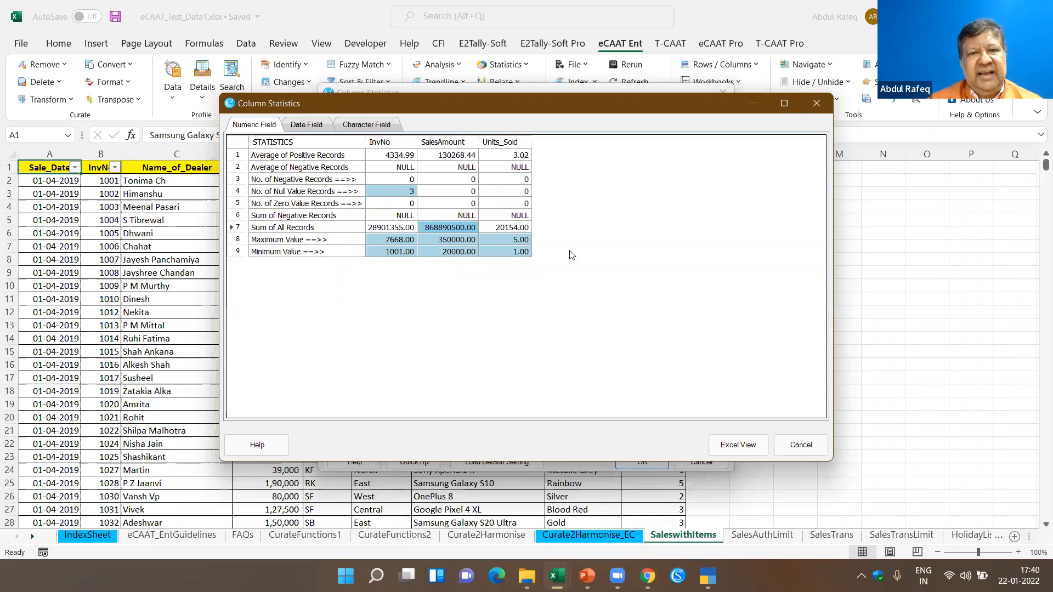
{"action": "left_click", "coordinate": [296, 239]}
{"action": "left_click", "coordinate": [457, 241]}
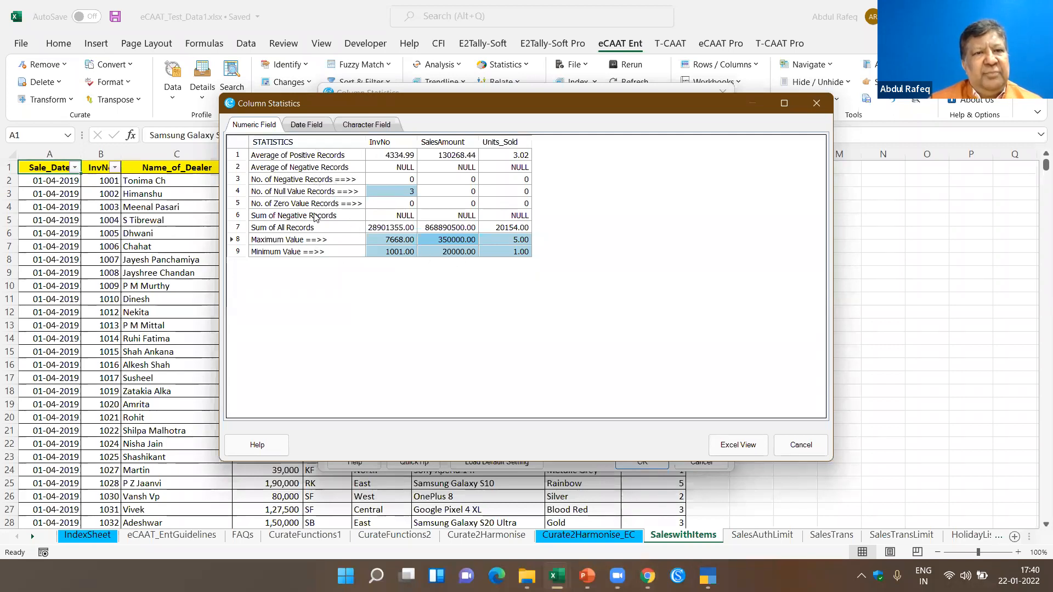
- Export the numeric statistics to a worksheet and return to the SaleswithItems sheet through the IndexSheet link
{"action": "left_click", "coordinate": [746, 447]}
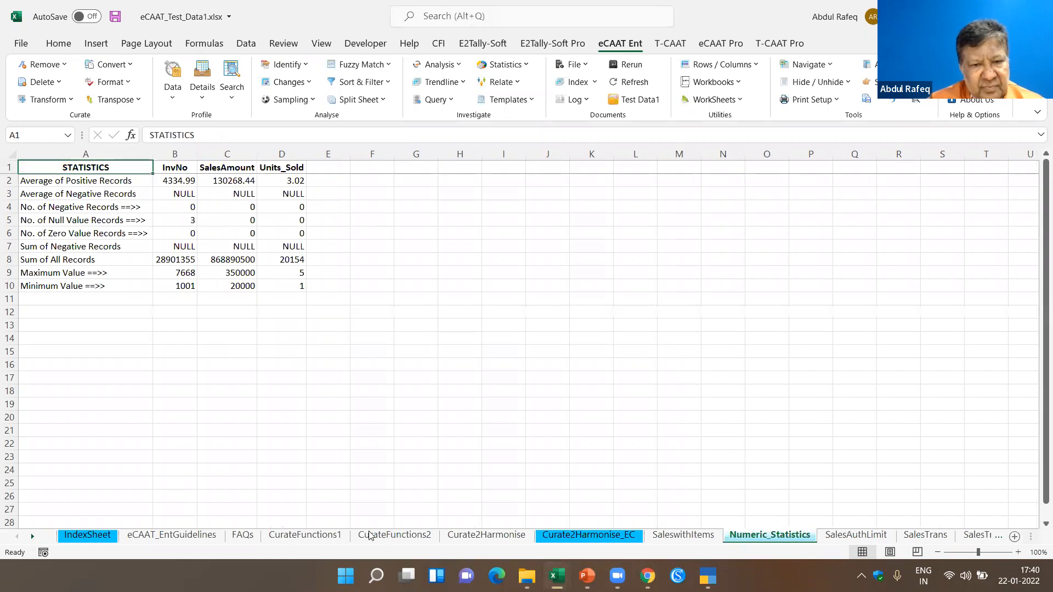
{"action": "left_click", "coordinate": [81, 537]}
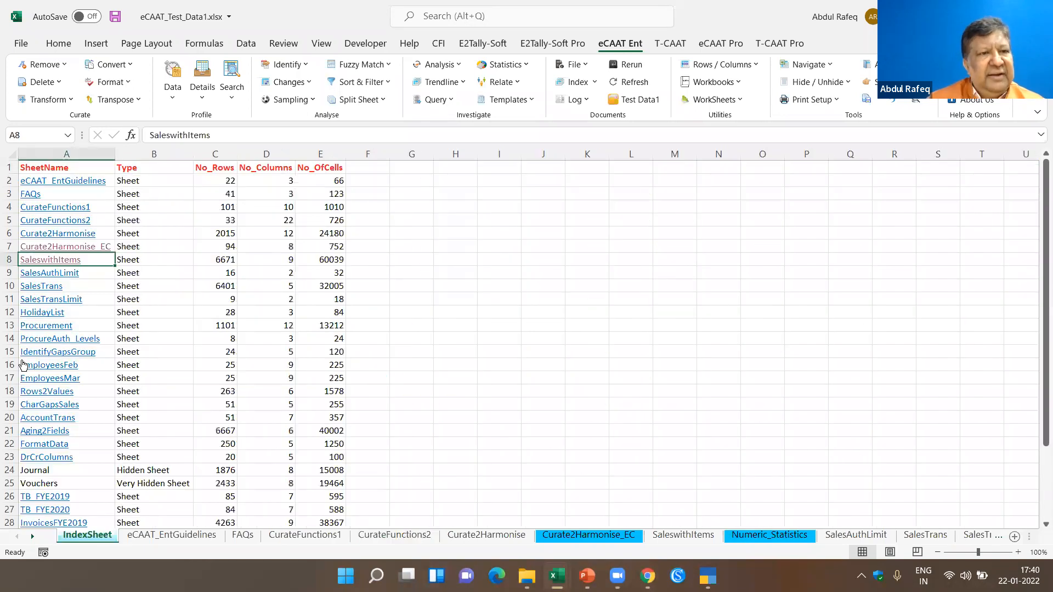
{"action": "left_click", "coordinate": [64, 259]}
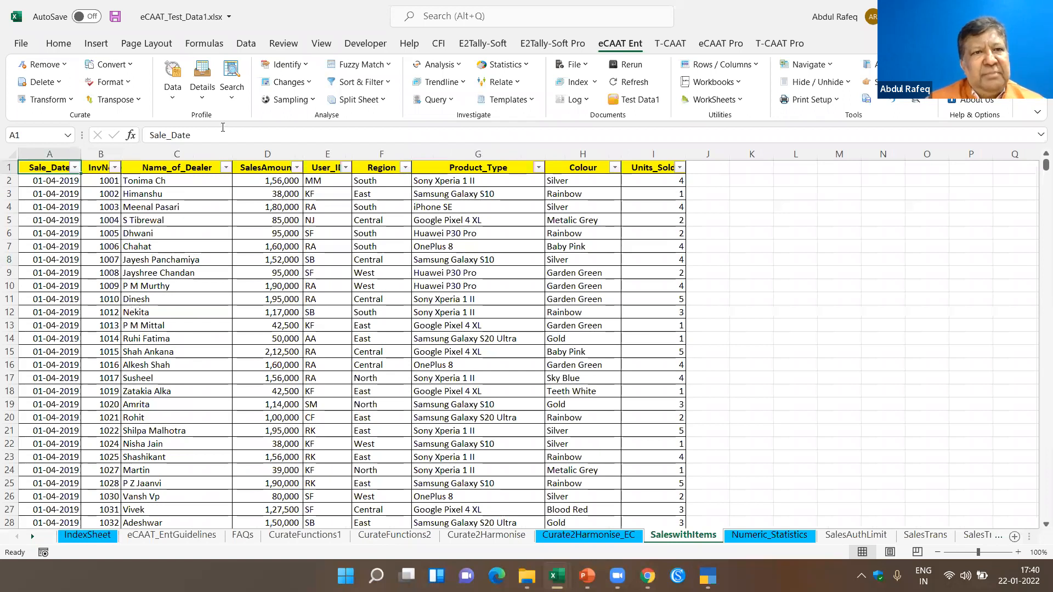
- Run Column Statistics on the date field Sale_Date alone, with all date statistics included and the numeric option switched off
{"action": "left_click", "coordinate": [172, 96]}
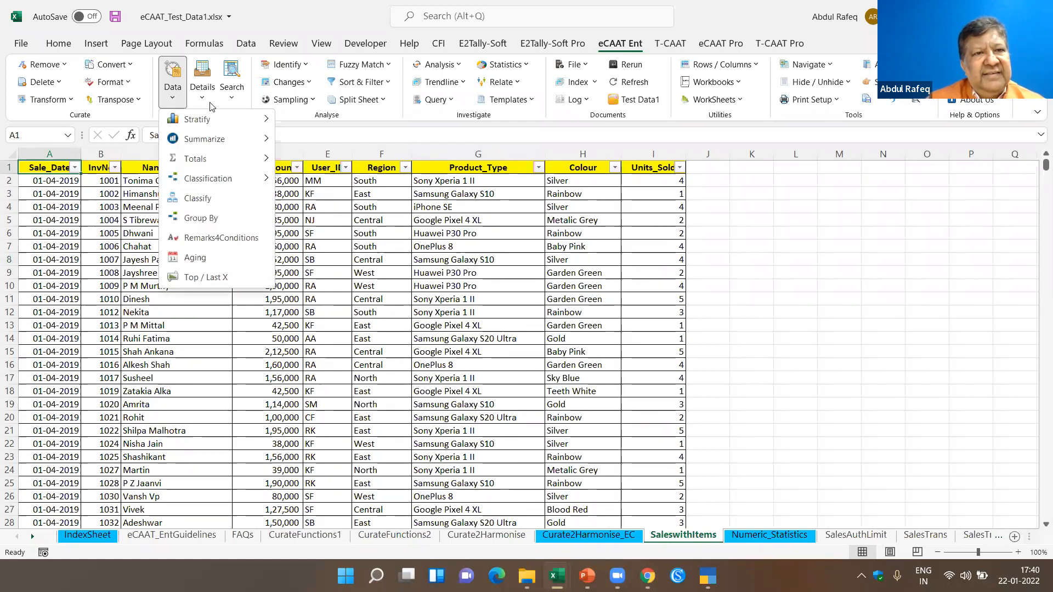
{"action": "left_click", "coordinate": [204, 100]}
{"action": "left_click", "coordinate": [217, 124]}
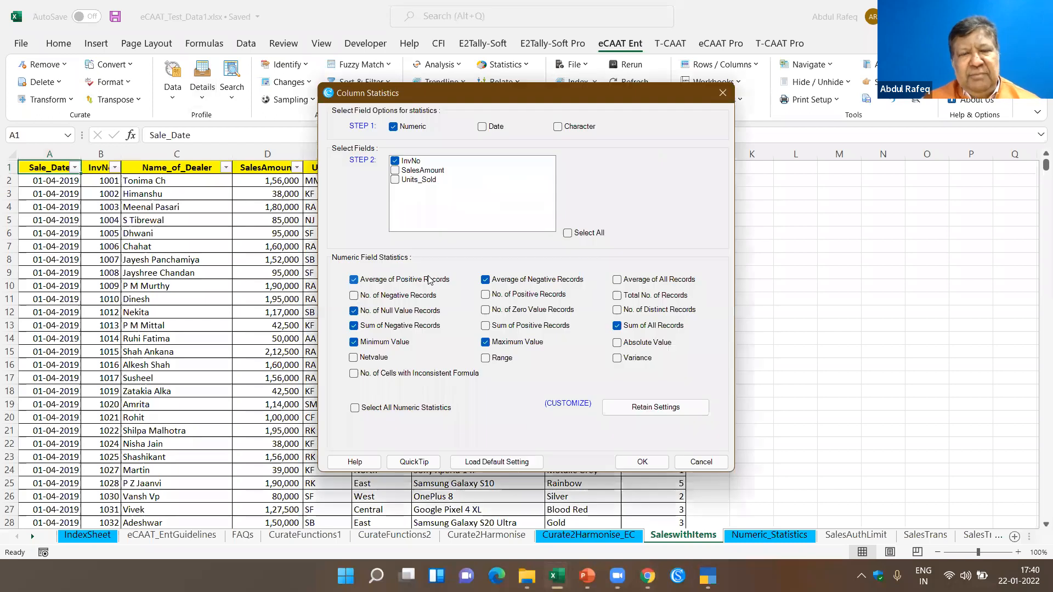
{"action": "left_click", "coordinate": [393, 126]}
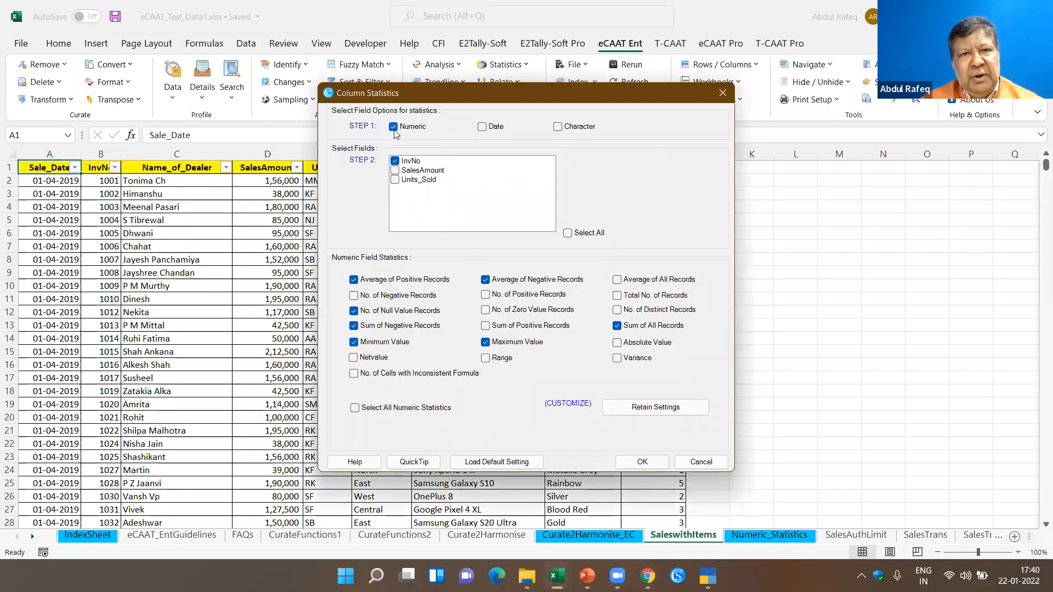
{"action": "left_click", "coordinate": [483, 128]}
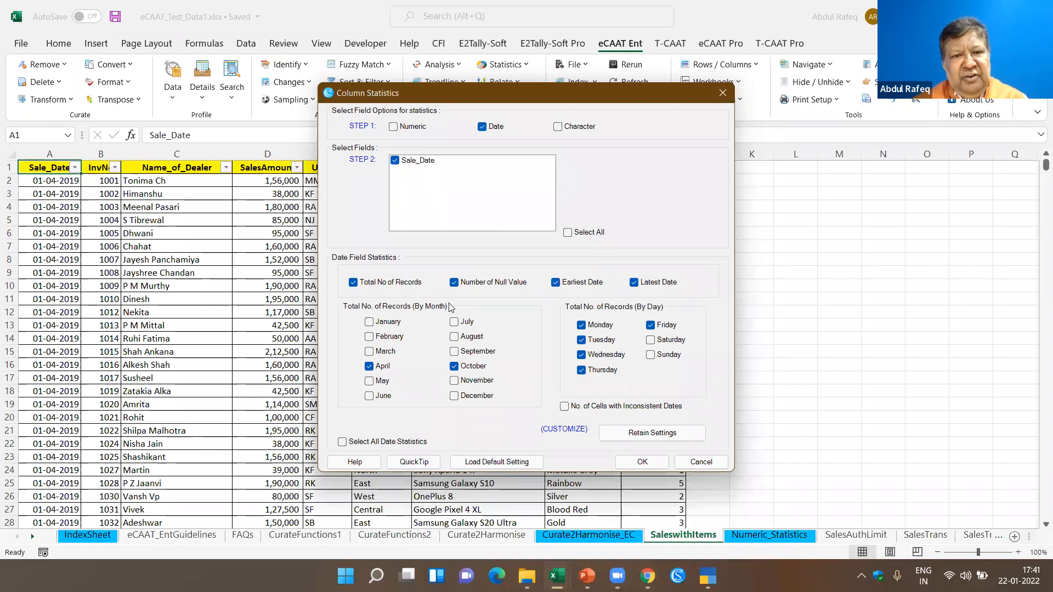
{"action": "left_click", "coordinate": [343, 443]}
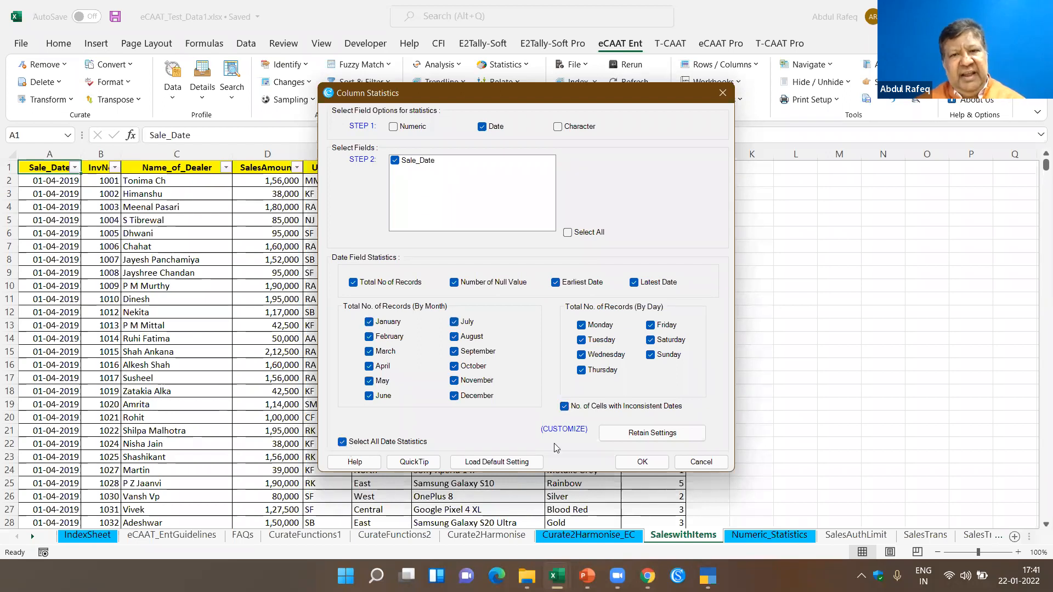
{"action": "left_click", "coordinate": [649, 466]}
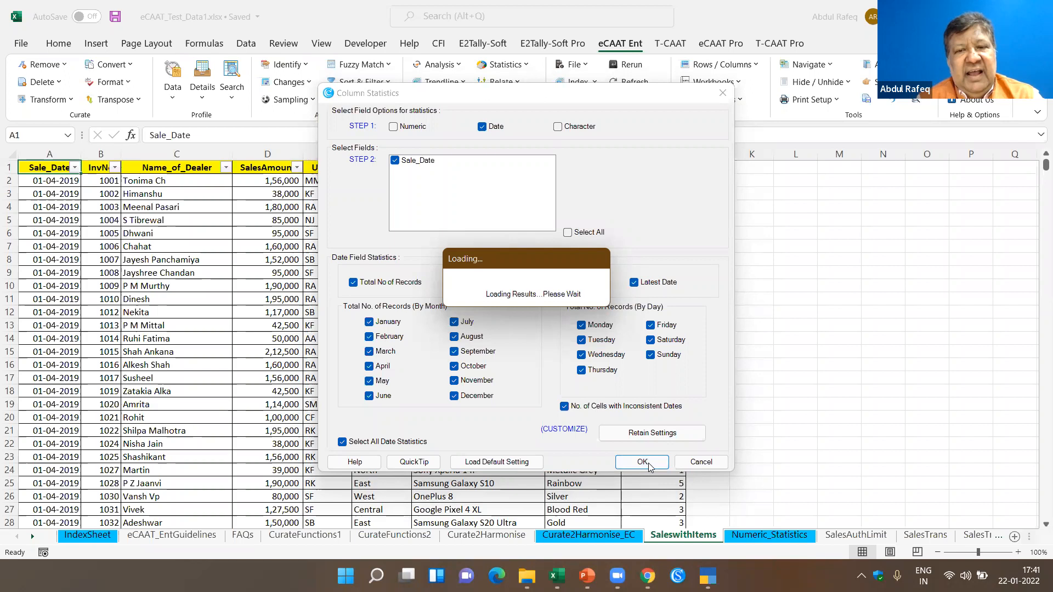
{"action": "key", "text": "alt+Tab"}
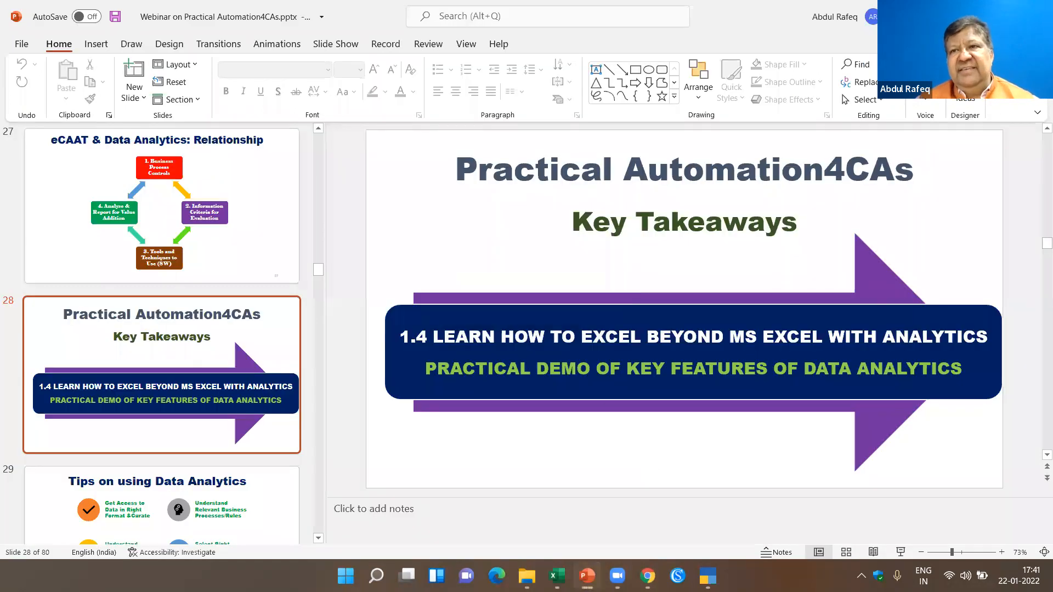
{"action": "key", "text": "alt+Tab"}
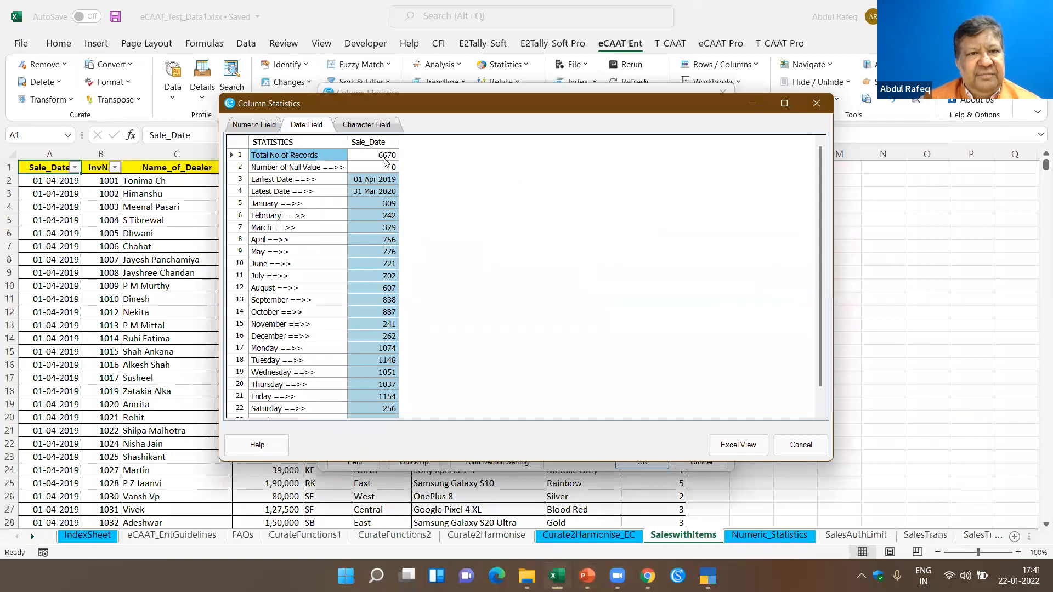
- Review the Sale_Date record totals, null values, earliest and latest dates and monthly counts, sort them by value, and close the results
{"action": "left_click", "coordinate": [386, 157]}
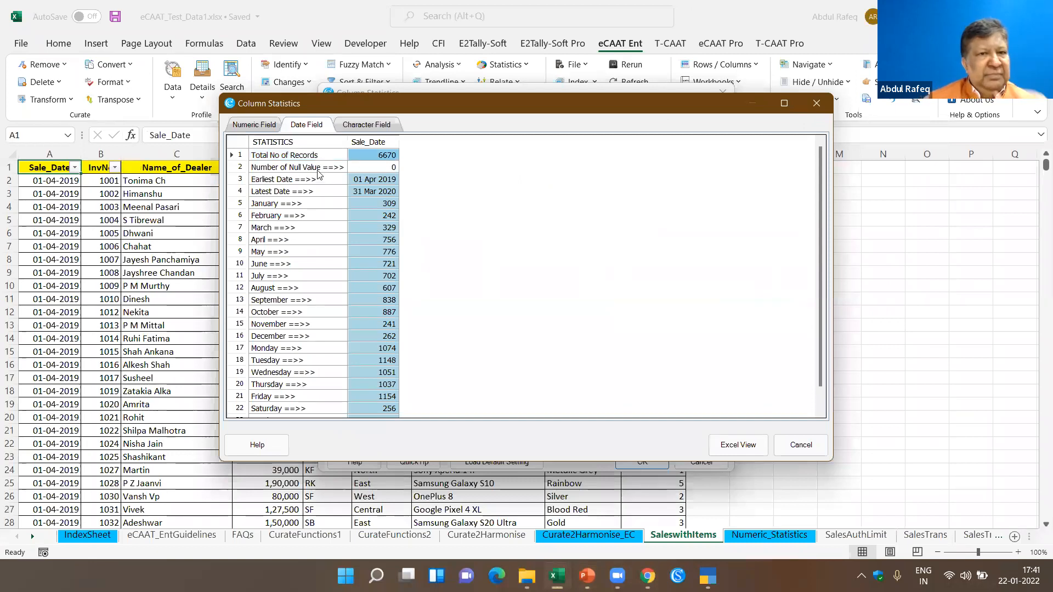
{"action": "left_click", "coordinate": [318, 167]}
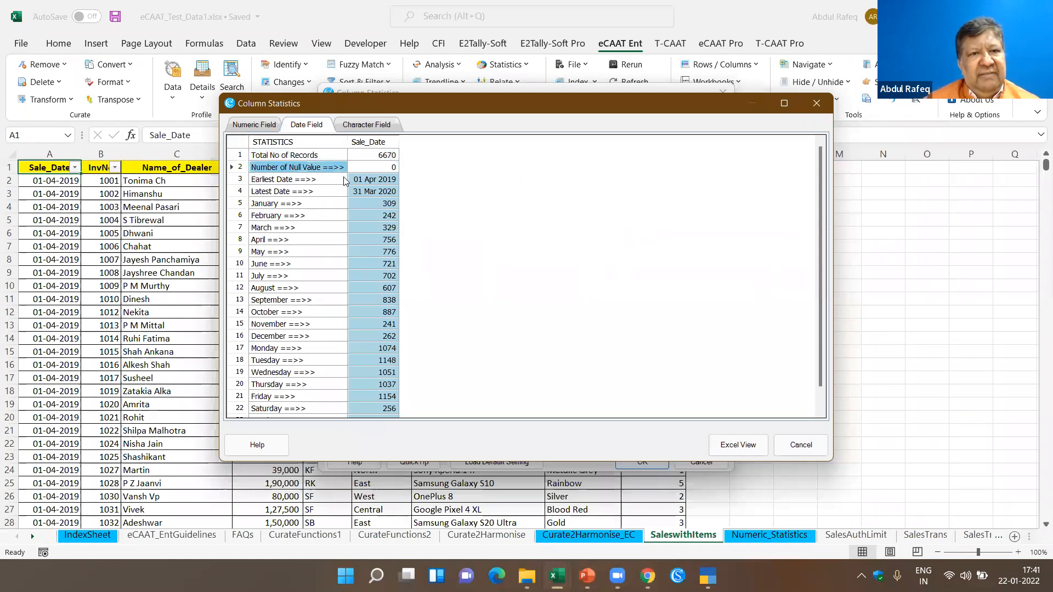
{"action": "left_click", "coordinate": [375, 179]}
{"action": "left_click", "coordinate": [383, 193]}
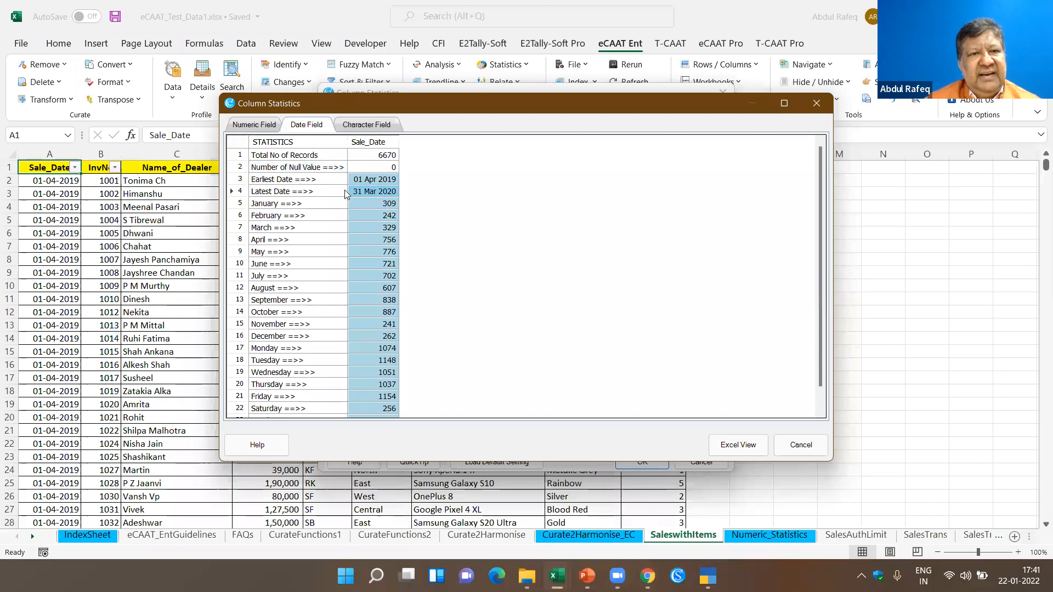
{"action": "left_click", "coordinate": [316, 206]}
{"action": "scroll", "coordinate": [354, 235], "scroll_direction": "down", "scroll_amount": 1}
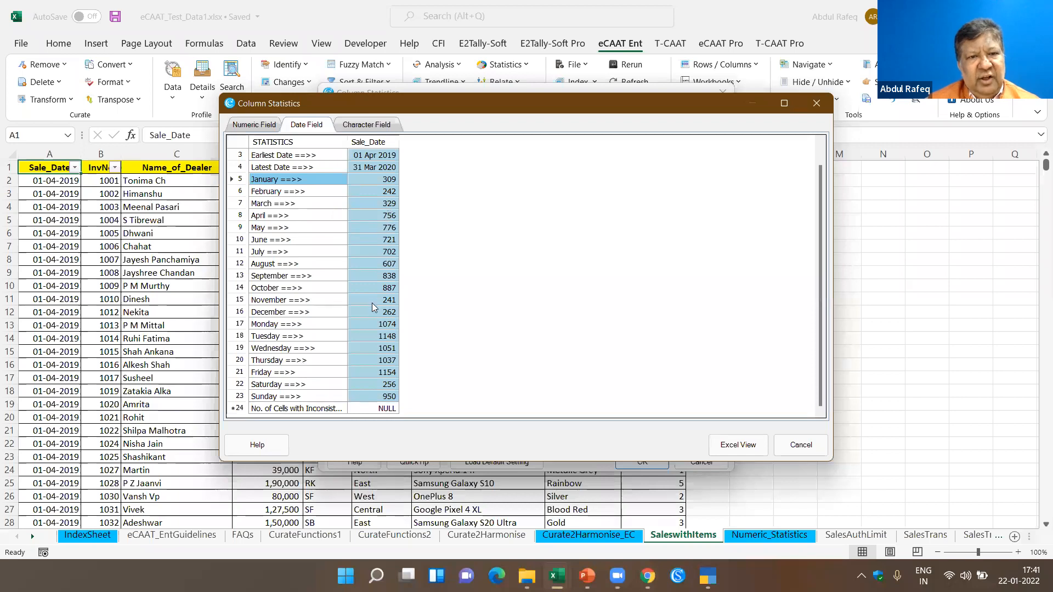
{"action": "left_click", "coordinate": [273, 314]}
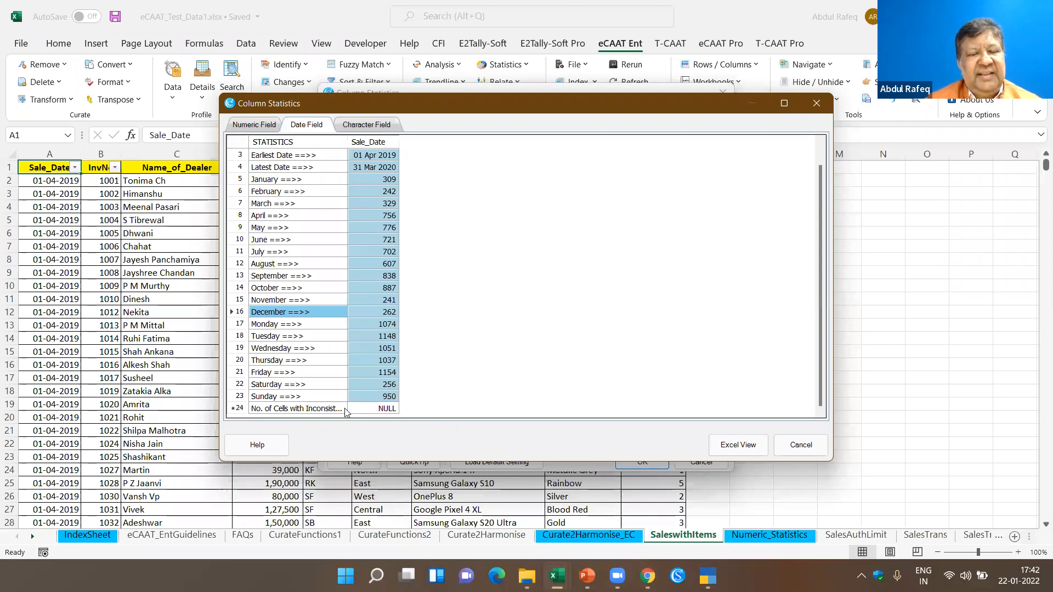
{"action": "left_click", "coordinate": [349, 146]}
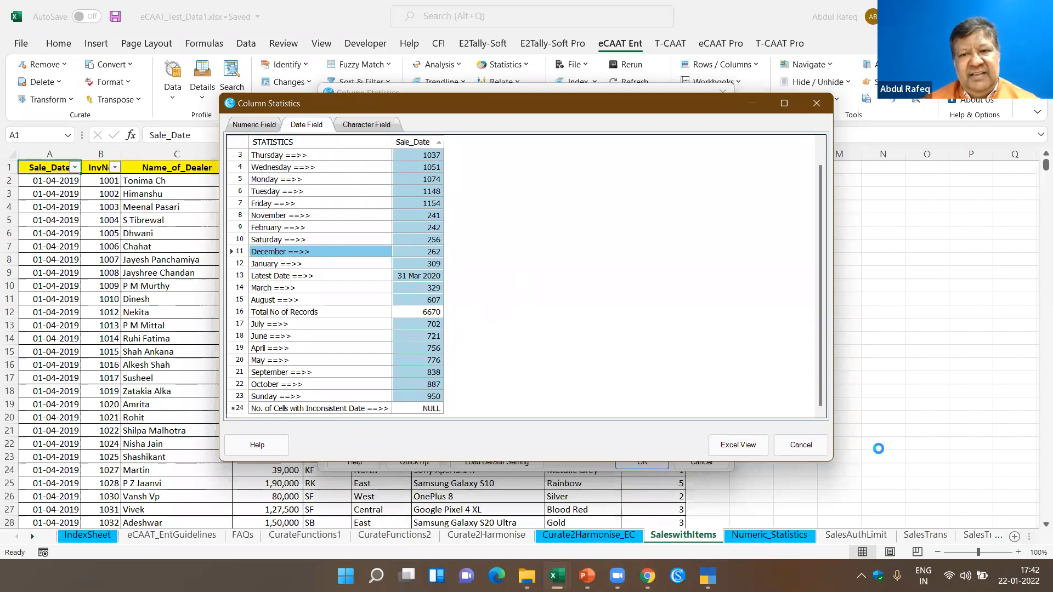
{"action": "left_click", "coordinate": [788, 447]}
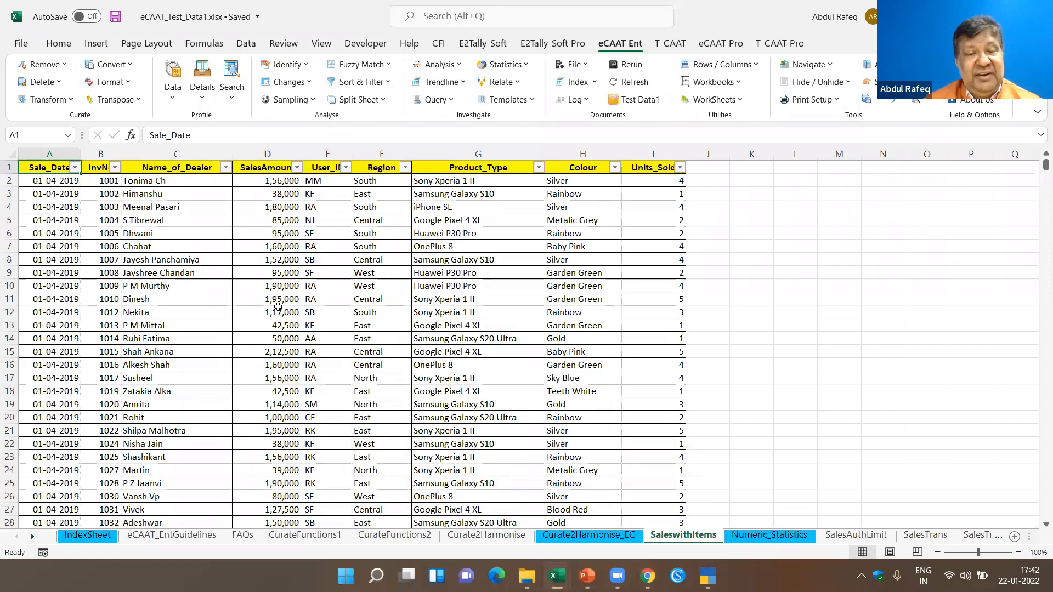
- Open the Procurement sheet through its link on the IndexSheet and select a Vendor_Code cell in the data
{"action": "left_click", "coordinate": [515, 325]}
{"action": "left_click", "coordinate": [457, 261]}
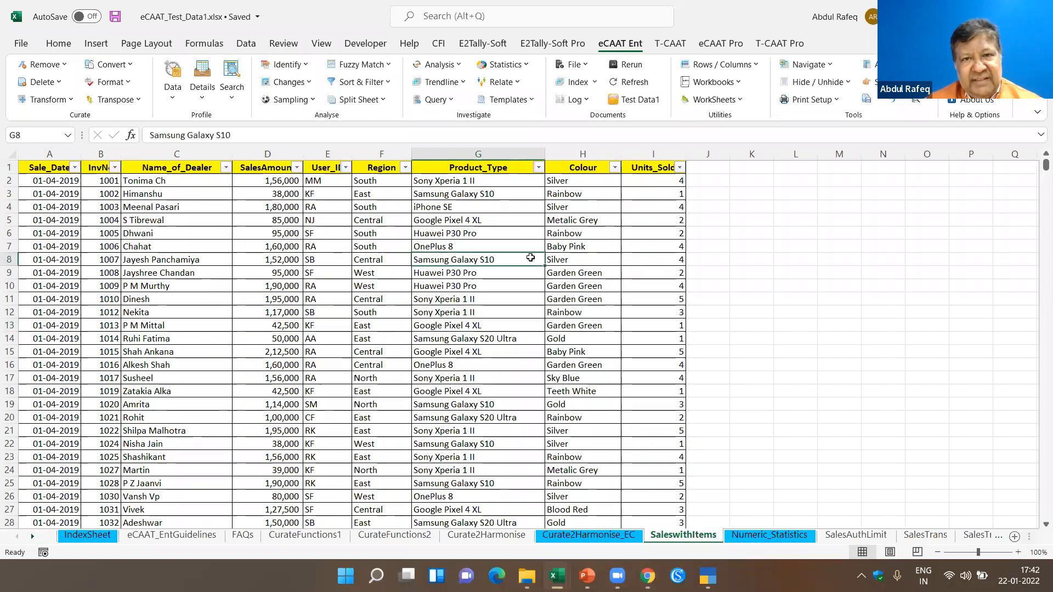
{"action": "left_click", "coordinate": [107, 540]}
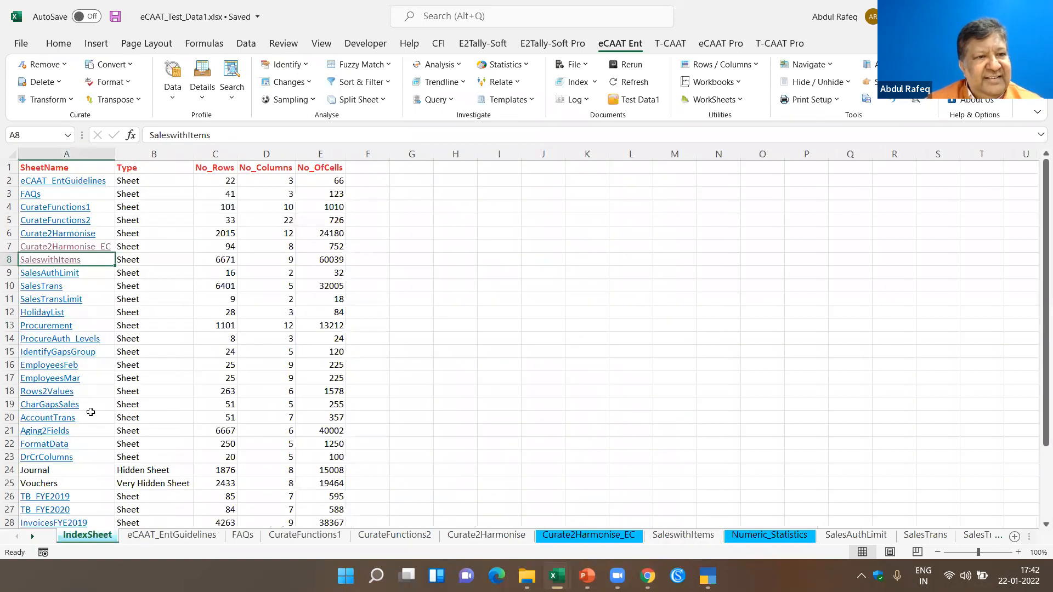
{"action": "left_click", "coordinate": [53, 327]}
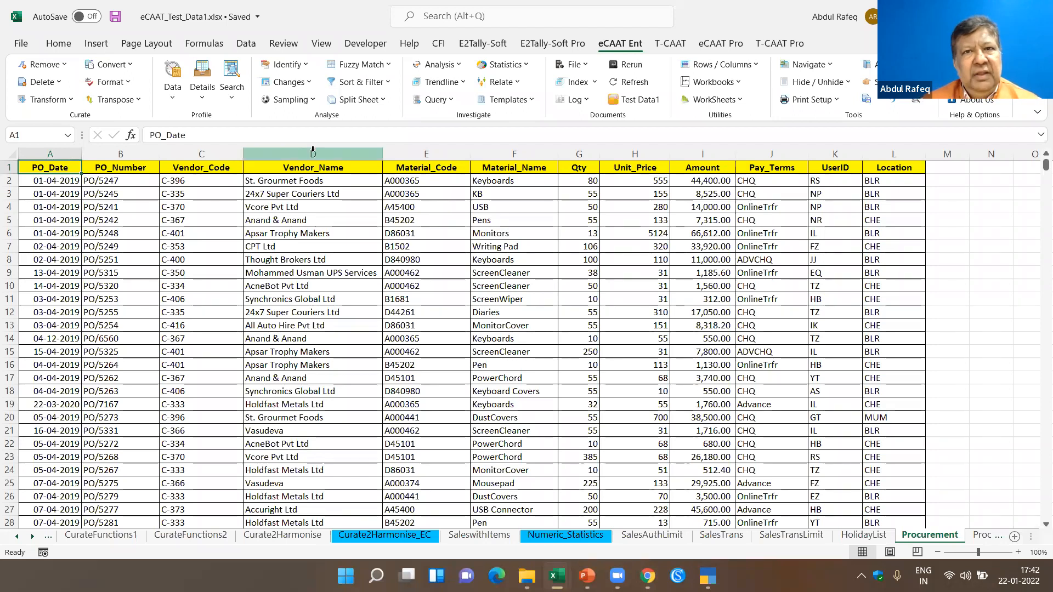
{"action": "left_click", "coordinate": [209, 244]}
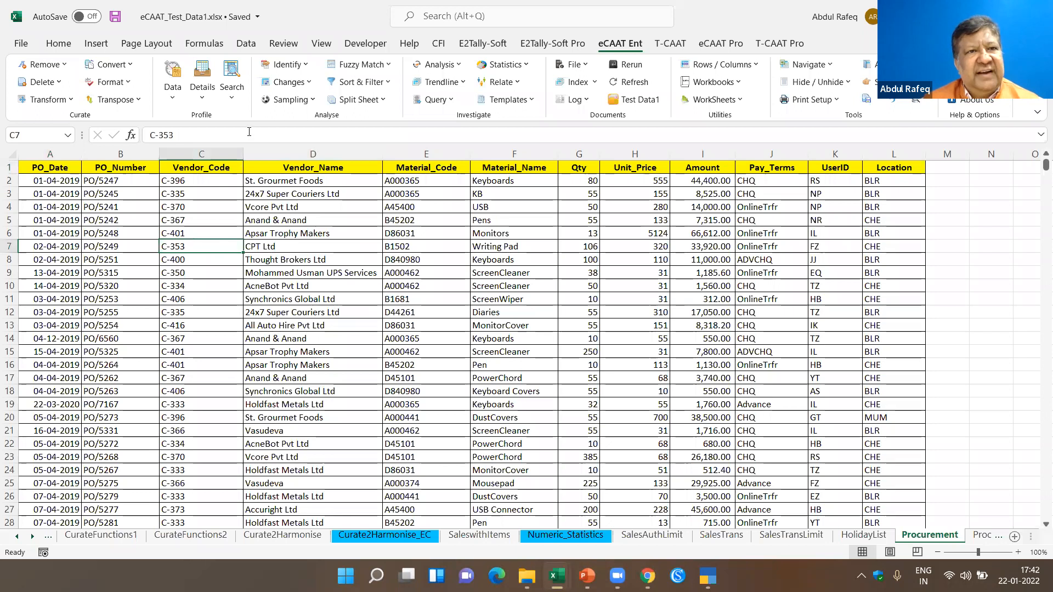
- Run Column Statistics on the numeric fields Amount, Qty and Unit_Price of the Procurement sheet with all numeric statistics included
{"action": "left_click", "coordinate": [203, 97]}
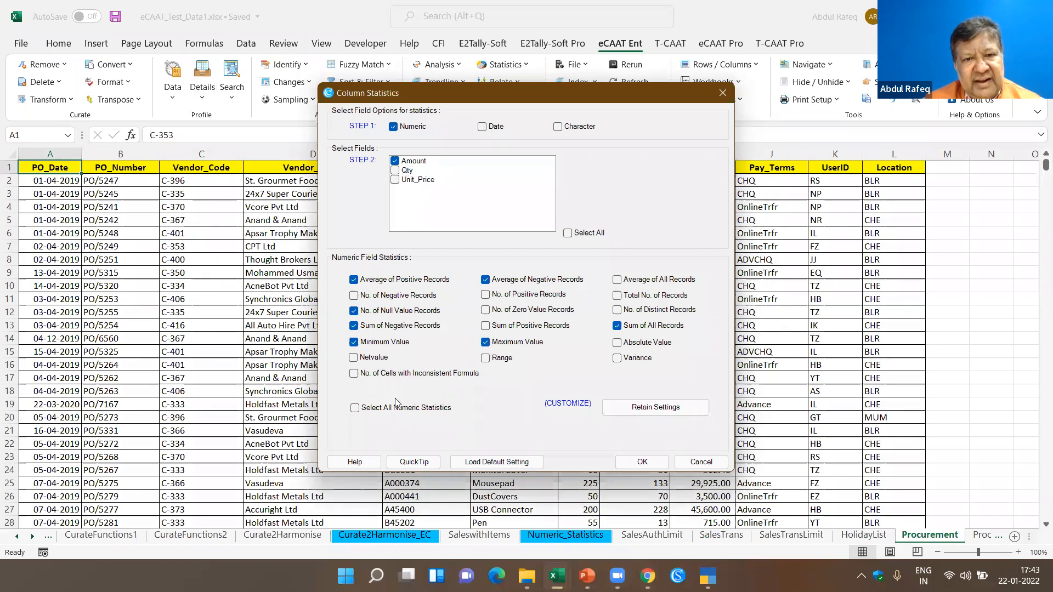
{"action": "left_click", "coordinate": [396, 172]}
{"action": "left_click", "coordinate": [396, 183]}
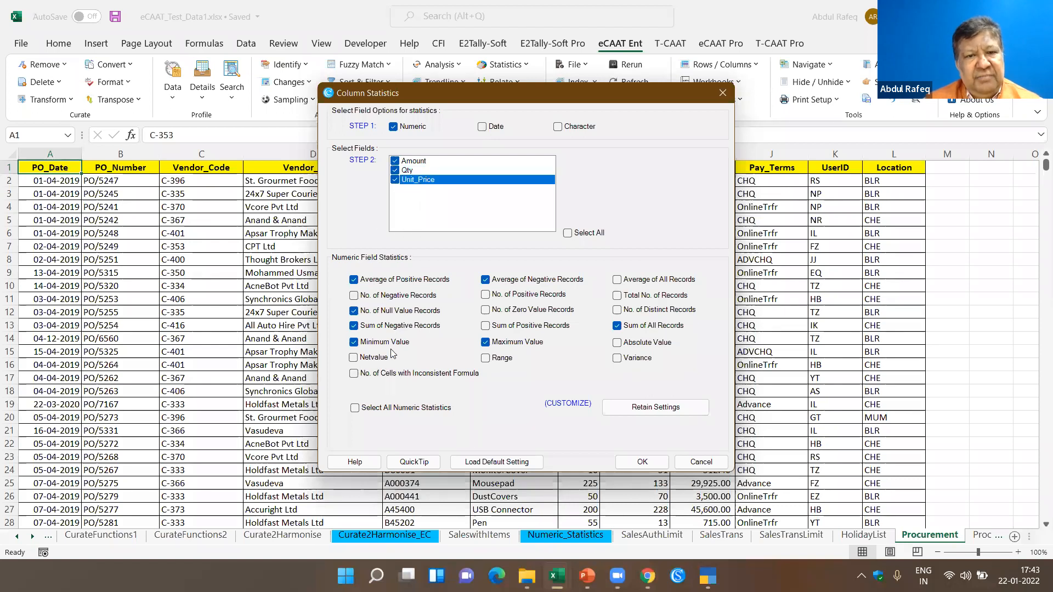
{"action": "left_click", "coordinate": [357, 409]}
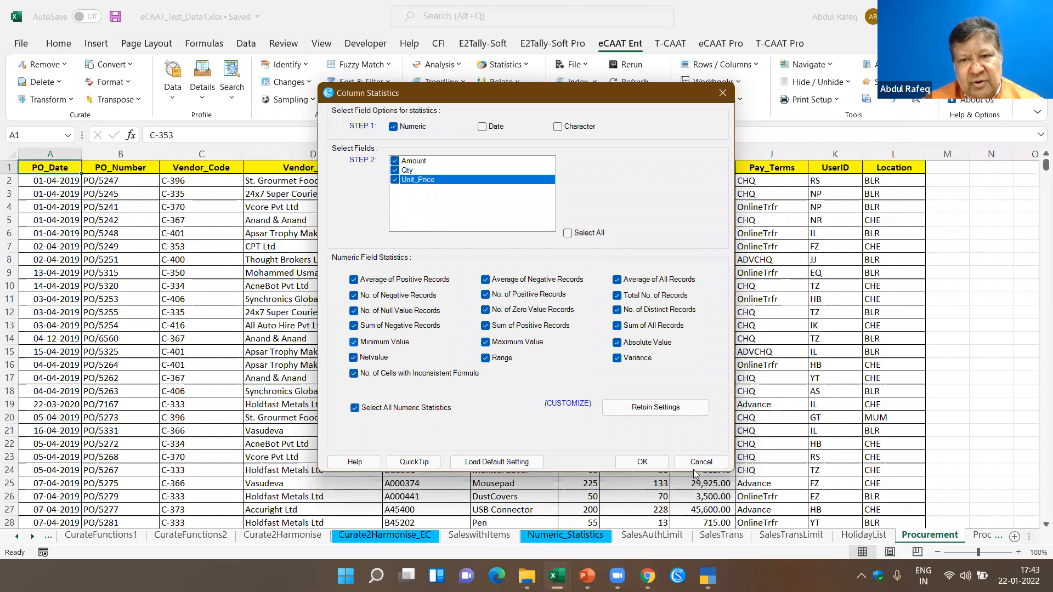
{"action": "left_click", "coordinate": [643, 464]}
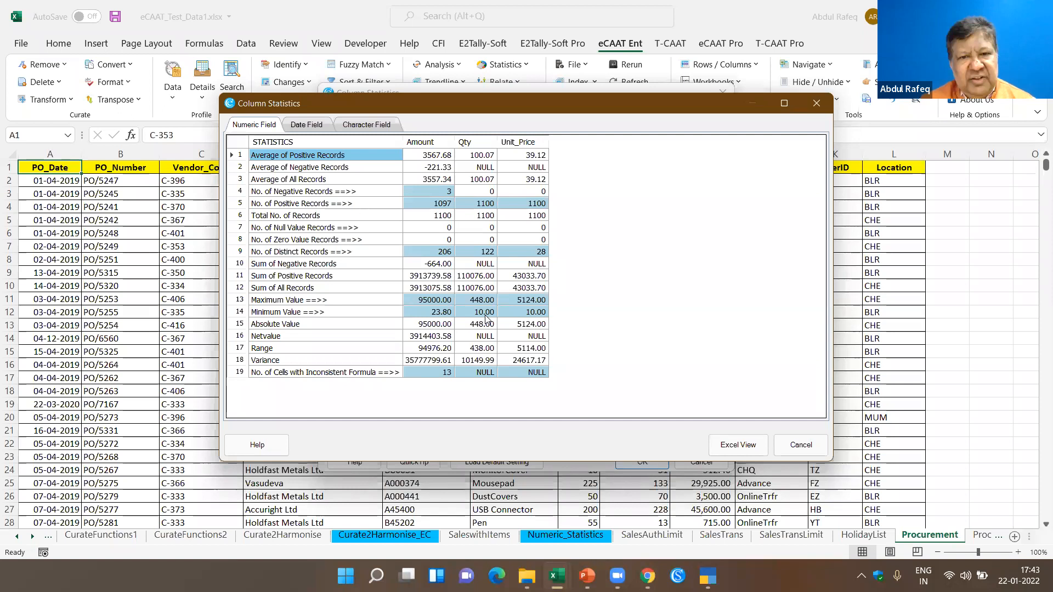
- Drill down into the negative records of Amount and into the Amount cells with inconsistent formulas
{"action": "left_click", "coordinate": [335, 374]}
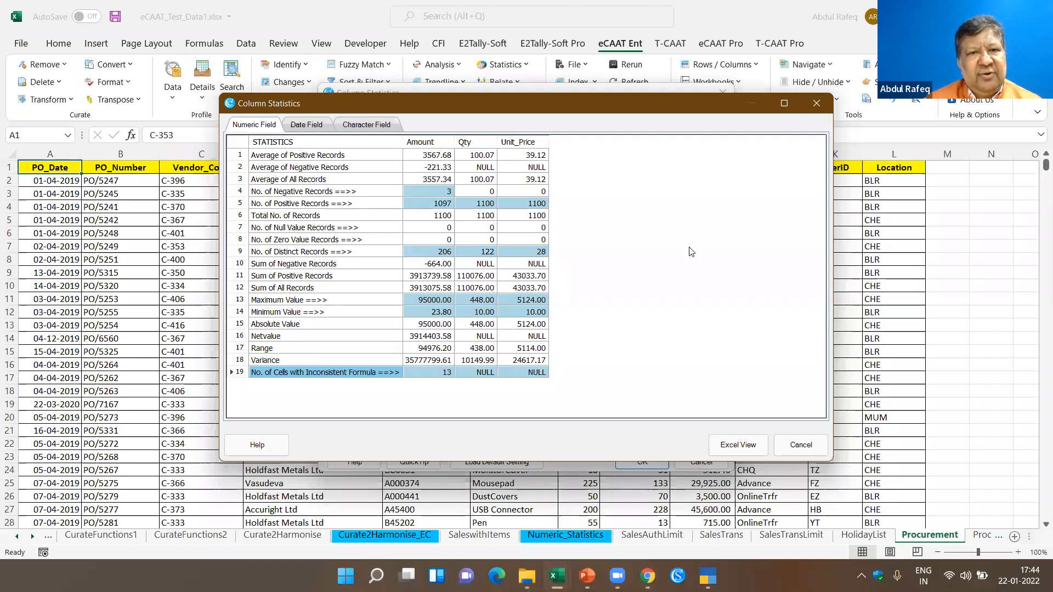
{"action": "left_click", "coordinate": [444, 193]}
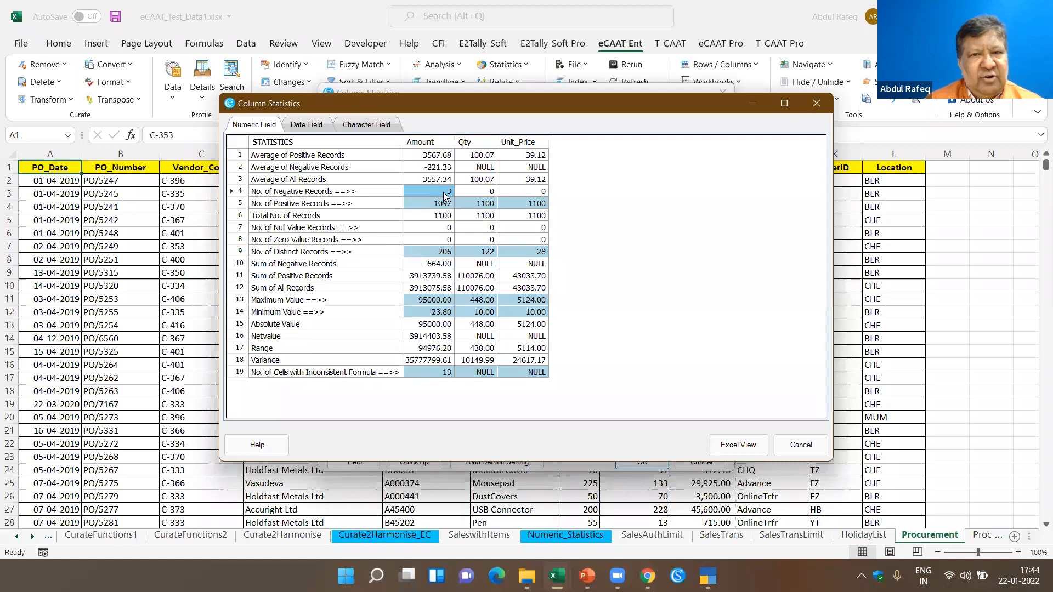
{"action": "double_click", "coordinate": [444, 196]}
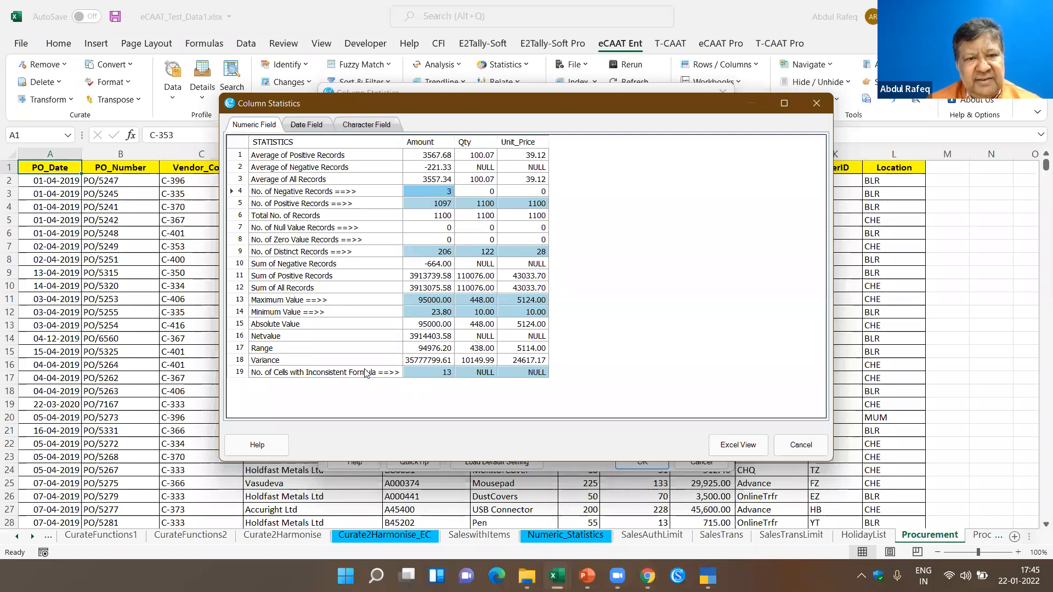
{"action": "left_click", "coordinate": [445, 373]}
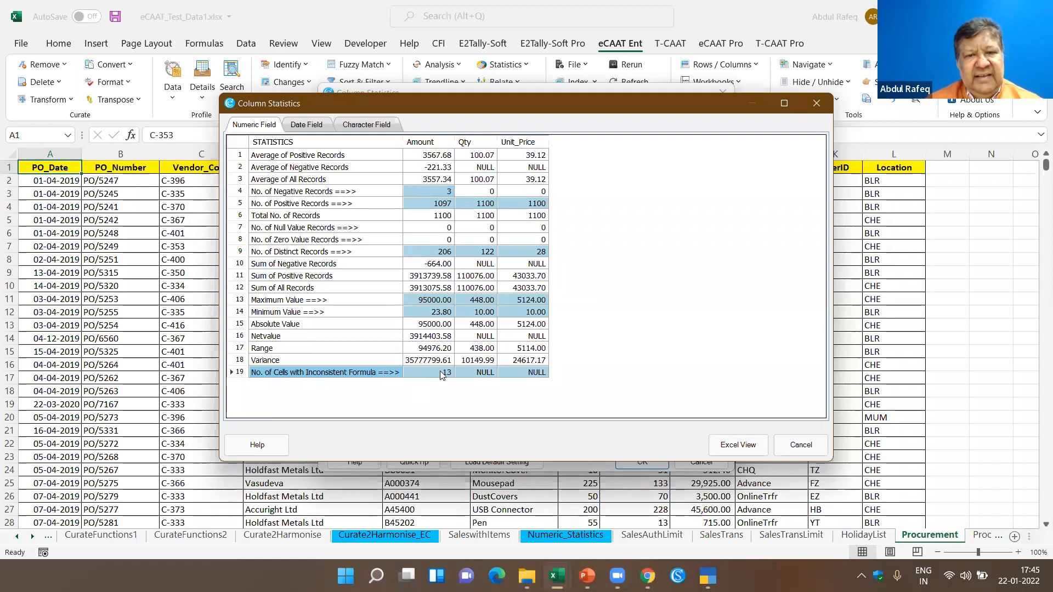
{"action": "double_click", "coordinate": [442, 375]}
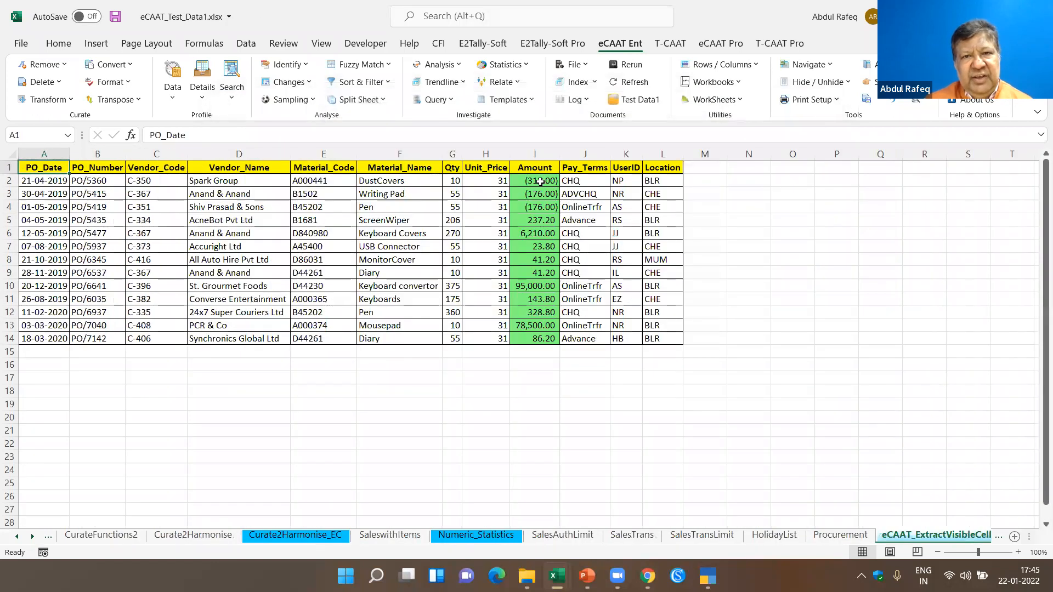
- Examine the Amount values in the extract of inconsistent-formula records, cell by cell through the last record
{"action": "left_click", "coordinate": [540, 181]}
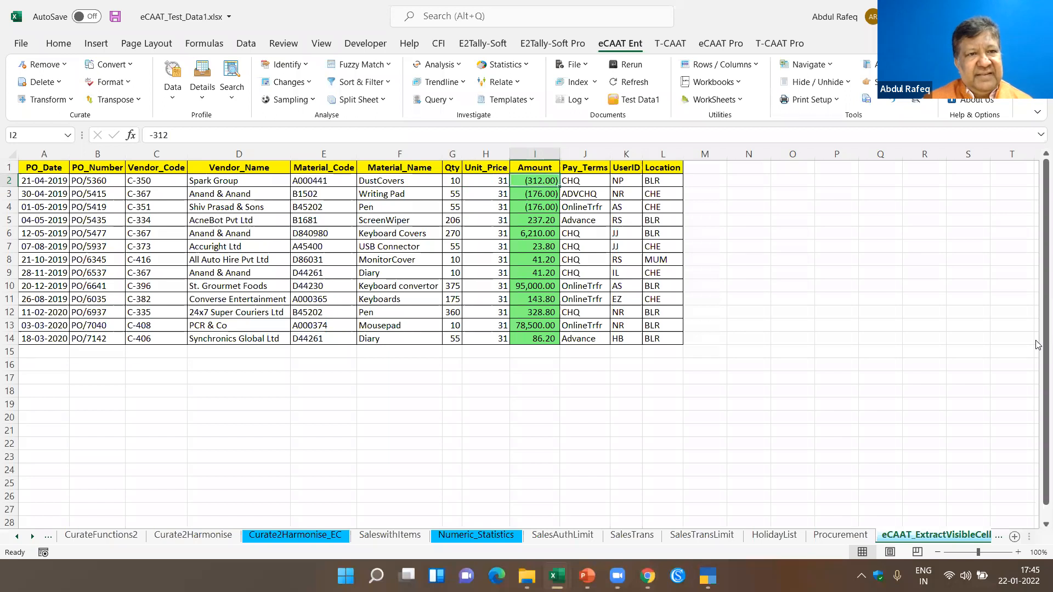
{"action": "key", "text": "Down"}
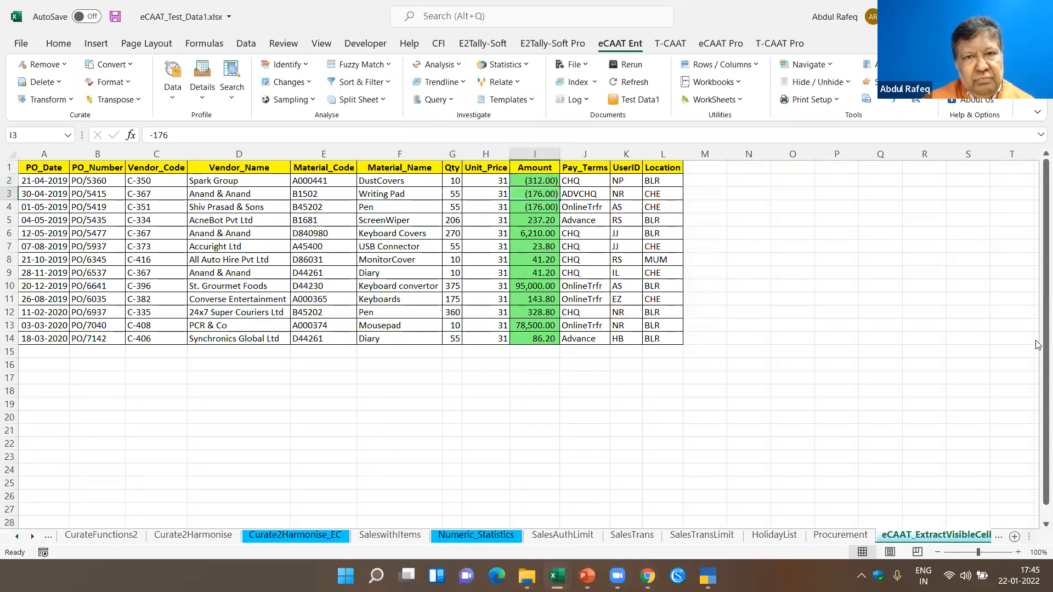
{"action": "key", "text": "Down"}
{"action": "key", "text": "Down"}
{"action": "key", "text": "Down"}
{"action": "key", "text": "Down"}
{"action": "key", "text": "Down"}
{"action": "key", "text": "Down"}
{"action": "key", "text": "Down"}
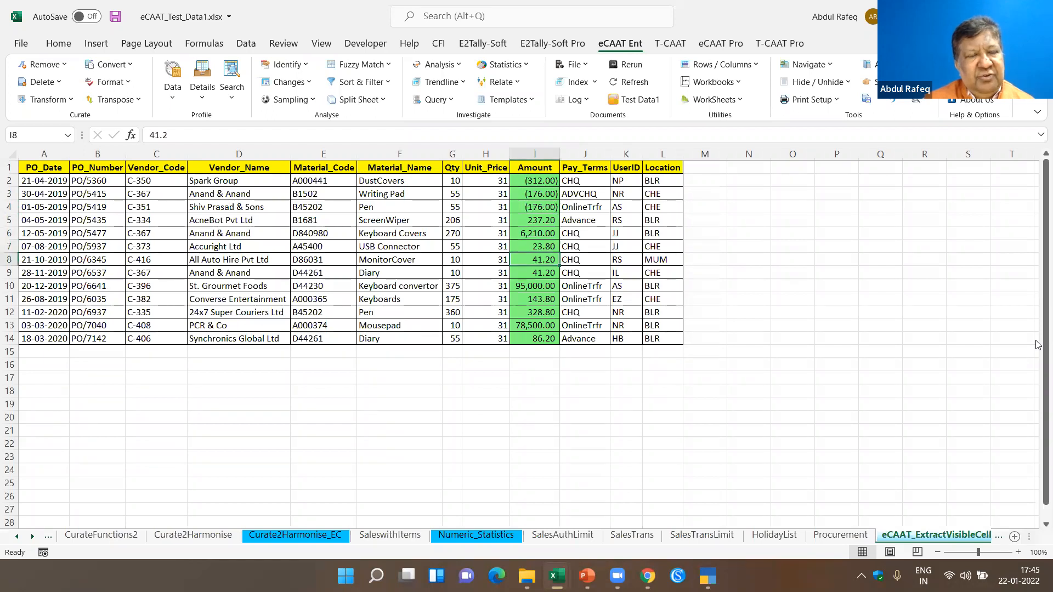
{"action": "key", "text": "Down"}
{"action": "key", "text": "Down"}
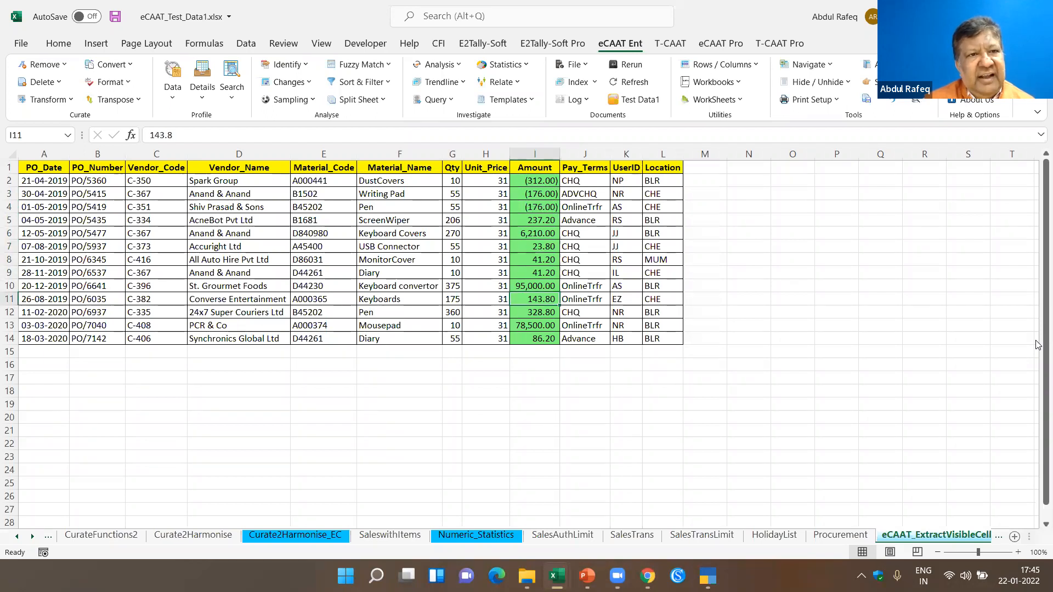
{"action": "key", "text": "Down"}
{"action": "key", "text": "Down"}
{"action": "key", "text": "Down"}
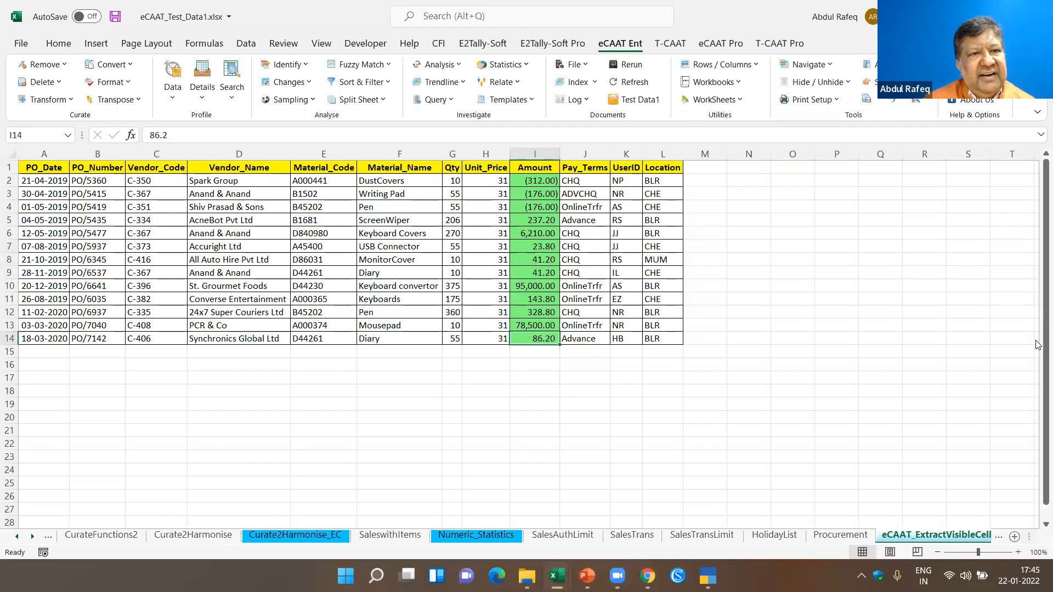
{"action": "key", "text": "Up"}
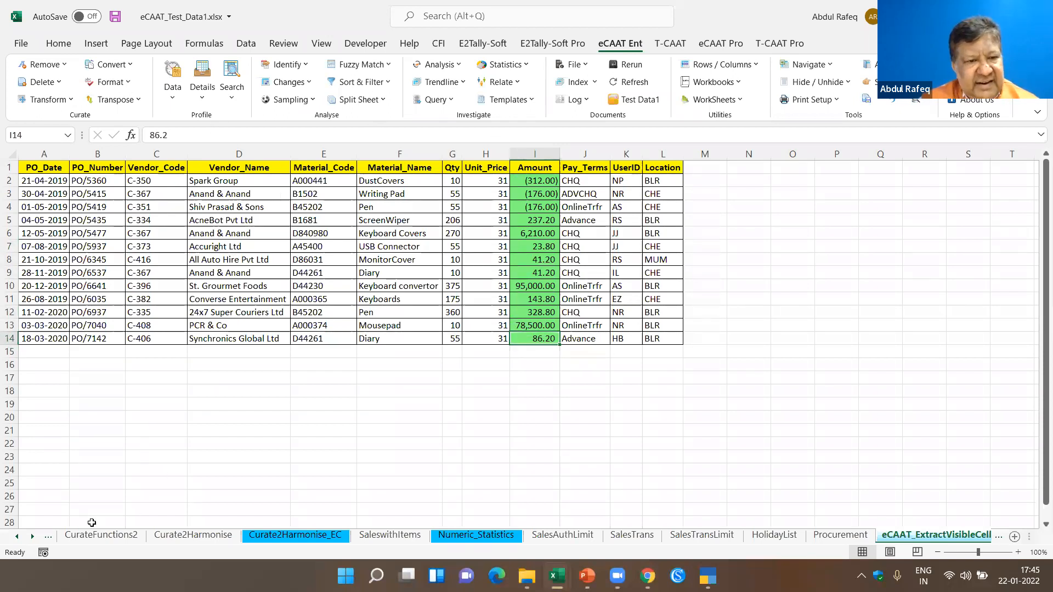
- Return to the Procurement sheet through its link on the IndexSheet
{"action": "left_click", "coordinate": [18, 538]}
{"action": "left_click", "coordinate": [21, 539]}
{"action": "left_click", "coordinate": [22, 540]}
{"action": "left_click", "coordinate": [22, 539]}
{"action": "left_click", "coordinate": [87, 535]}
{"action": "left_click", "coordinate": [55, 326]}
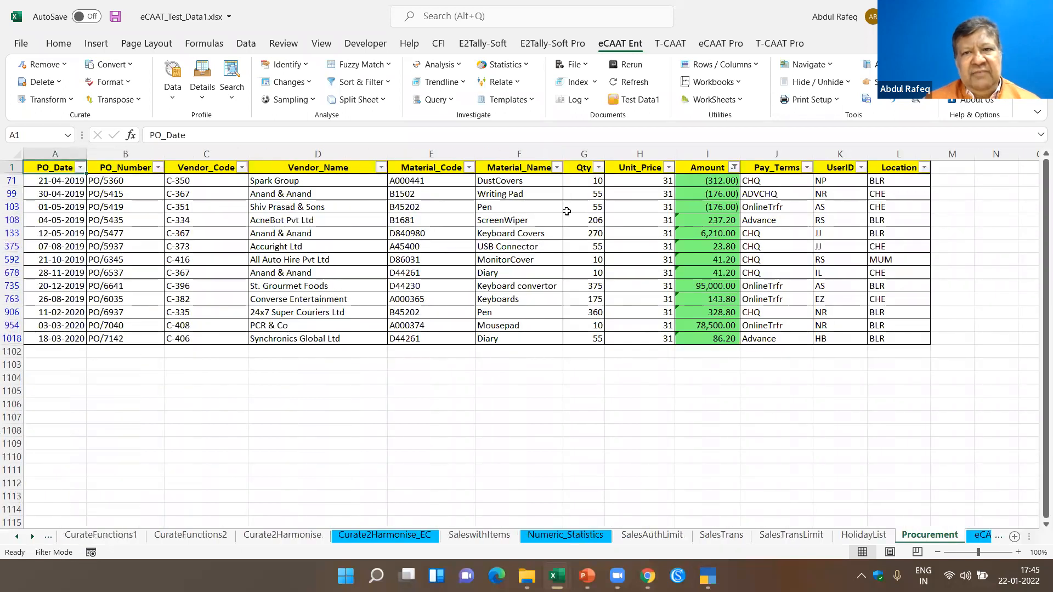
- Remove the cell colour filter on the Amount column by selecting all its values, showing every Procurement record
{"action": "left_click", "coordinate": [734, 167]}
{"action": "left_click", "coordinate": [735, 168]}
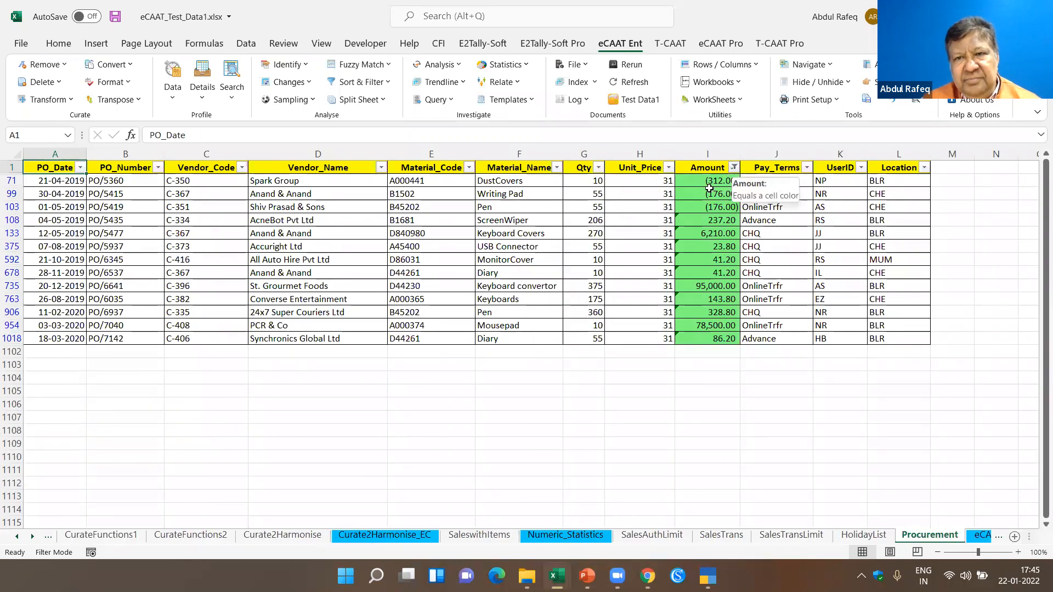
{"action": "left_click", "coordinate": [735, 168]}
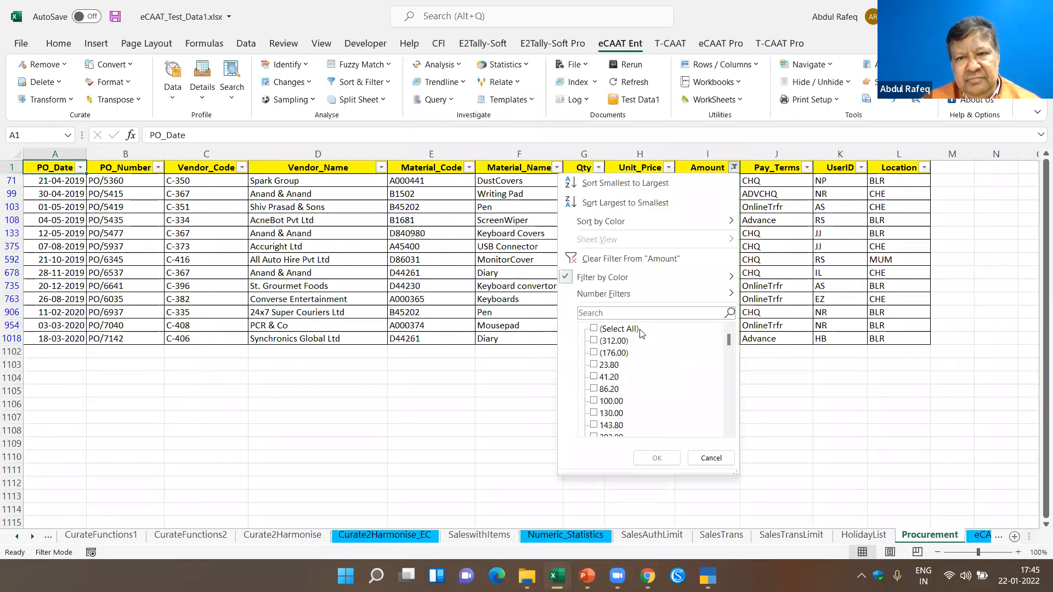
{"action": "left_click", "coordinate": [601, 331]}
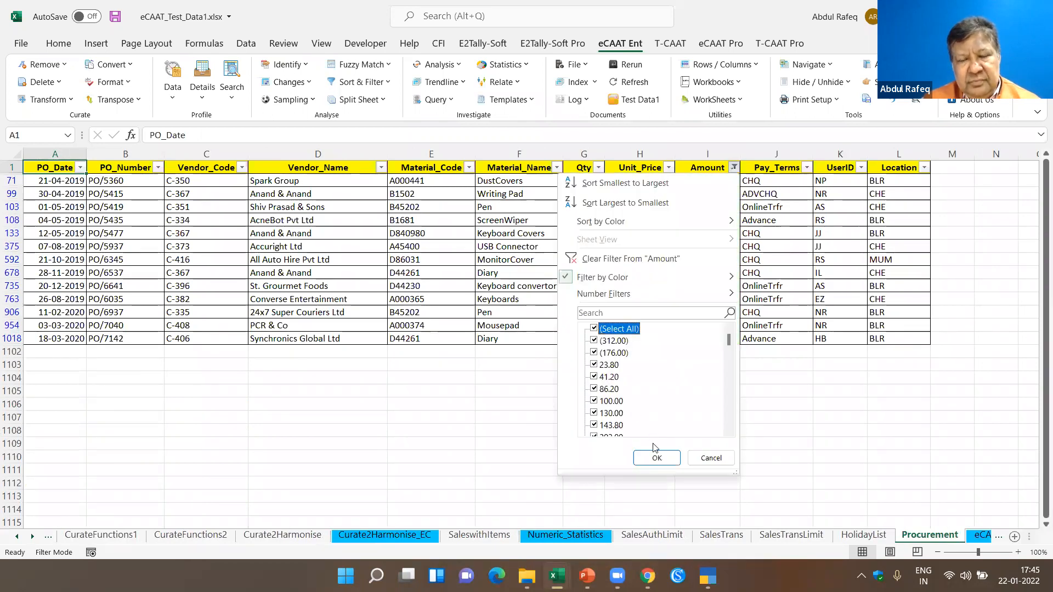
{"action": "left_click", "coordinate": [655, 456]}
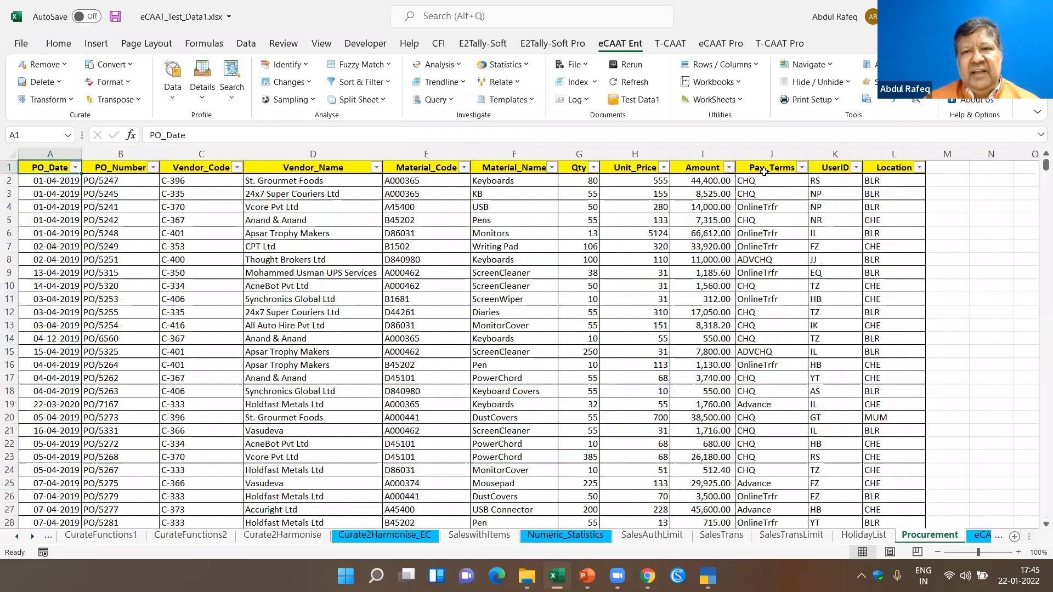
- Compare the Amount formula and its referenced cells in I2 with the content of the highlighted cell I71
{"action": "left_click", "coordinate": [707, 184]}
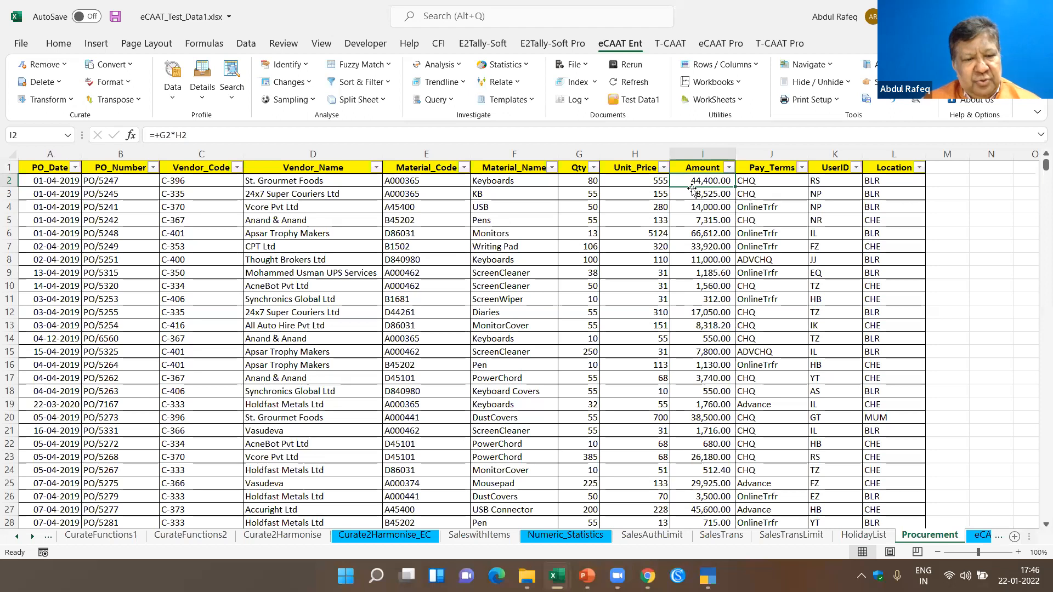
{"action": "key", "text": "F2"}
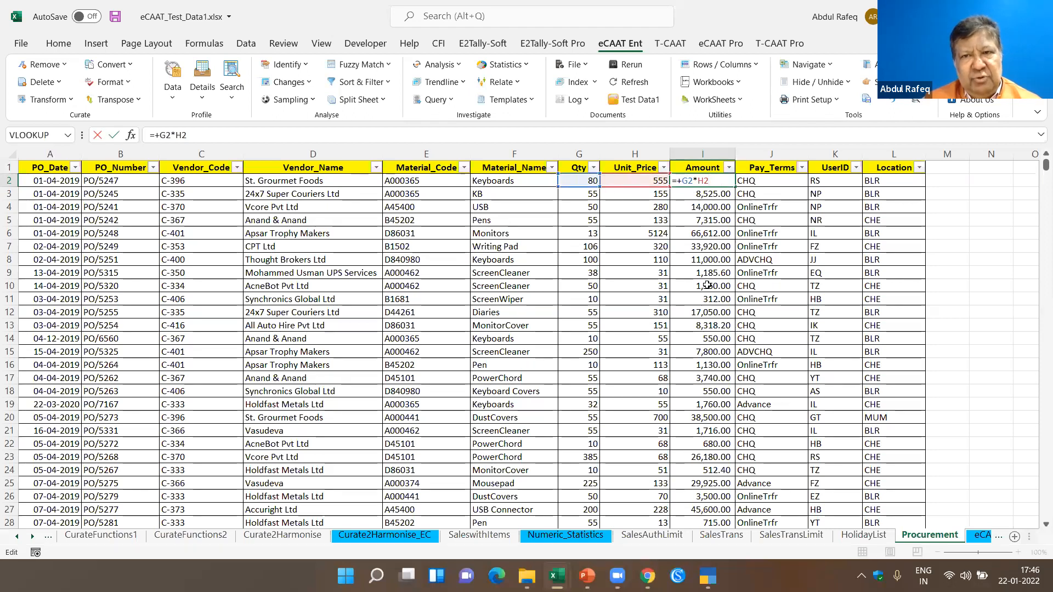
{"action": "scroll", "coordinate": [711, 267], "scroll_direction": "down", "scroll_amount": 2}
{"action": "scroll", "coordinate": [712, 267], "scroll_direction": "down", "scroll_amount": 18}
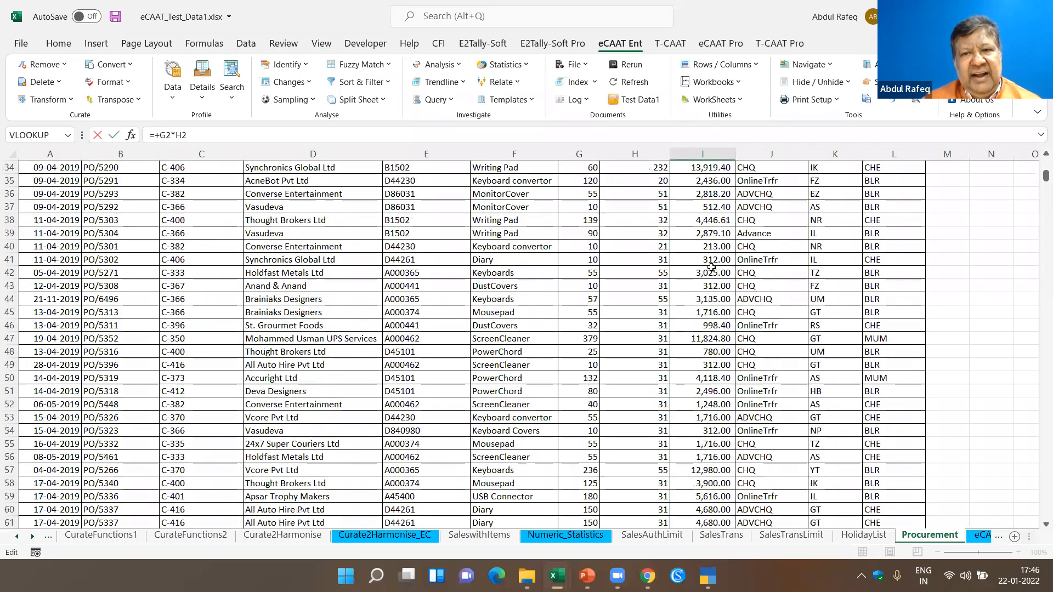
{"action": "left_click", "coordinate": [713, 296]}
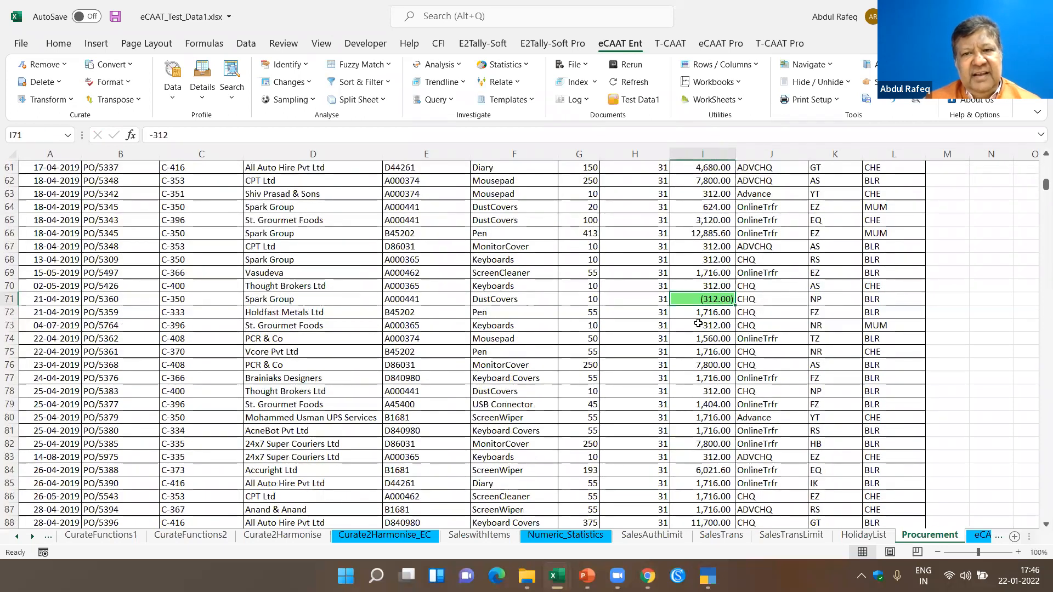
- Check the formulas of the unhighlighted Amount cells I78, I8 and I9
{"action": "scroll", "coordinate": [711, 220], "scroll_direction": "down", "scroll_amount": 2}
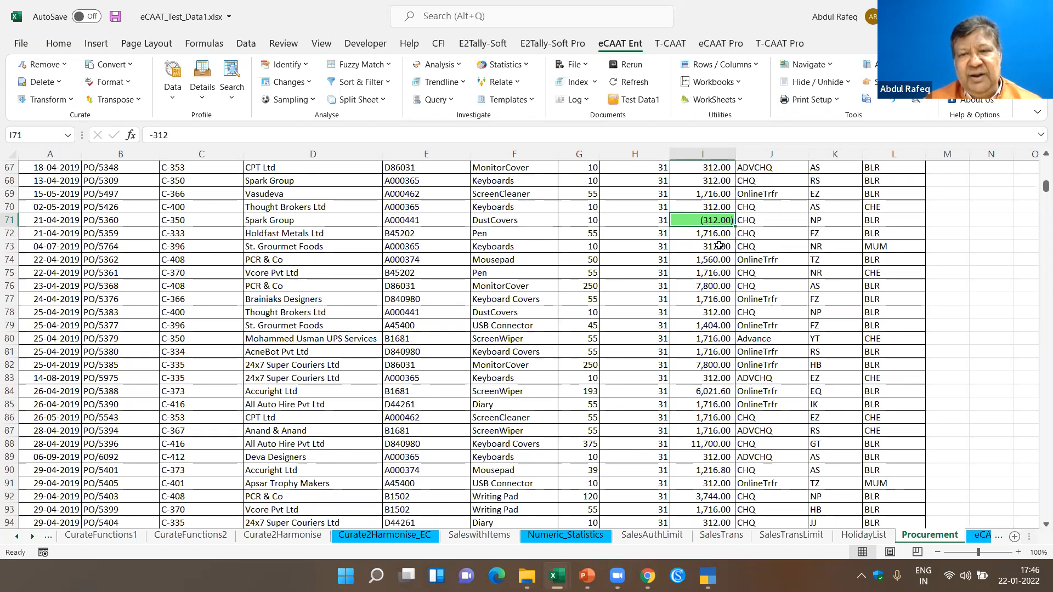
{"action": "left_click", "coordinate": [712, 307]}
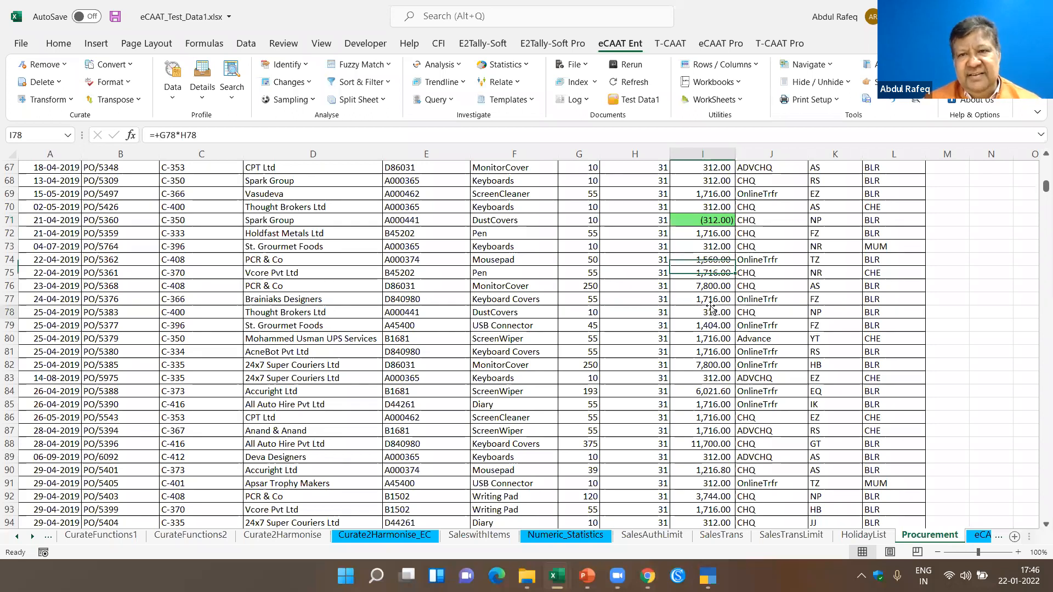
{"action": "scroll", "coordinate": [712, 307], "scroll_direction": "up", "scroll_amount": 20}
{"action": "left_click", "coordinate": [701, 256]}
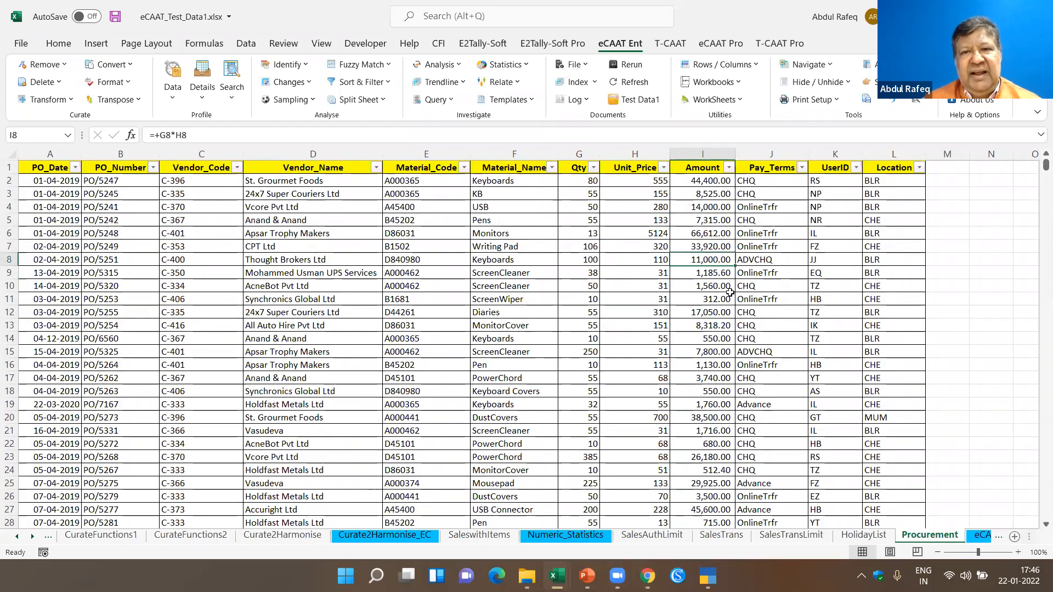
{"action": "left_click", "coordinate": [730, 272]}
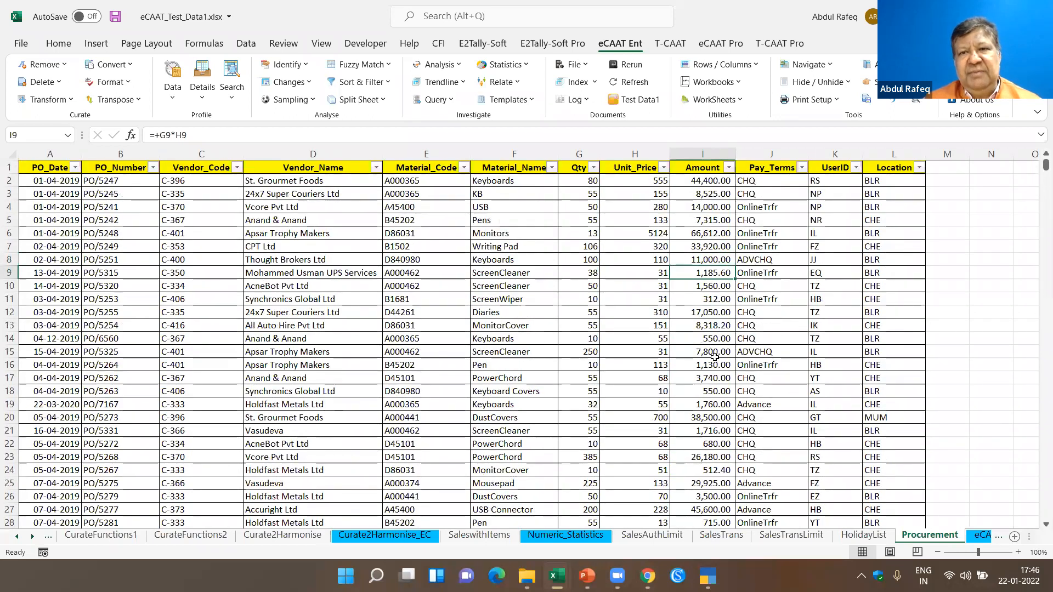
- Inspect the contents of the highlighted Amount cells I71, I99, I103 and I108, and view the error note on I108
{"action": "scroll", "coordinate": [718, 340], "scroll_direction": "down", "scroll_amount": 6}
{"action": "scroll", "coordinate": [727, 313], "scroll_direction": "down", "scroll_amount": 14}
{"action": "left_click", "coordinate": [718, 302]}
{"action": "scroll", "coordinate": [711, 314], "scroll_direction": "down", "scroll_amount": 10}
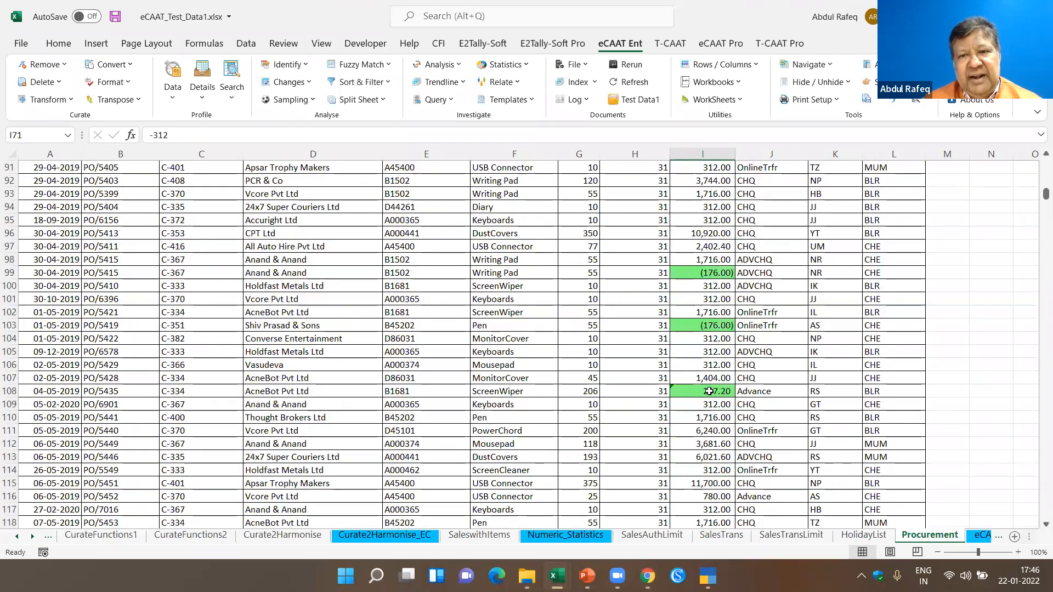
{"action": "left_click", "coordinate": [709, 391]}
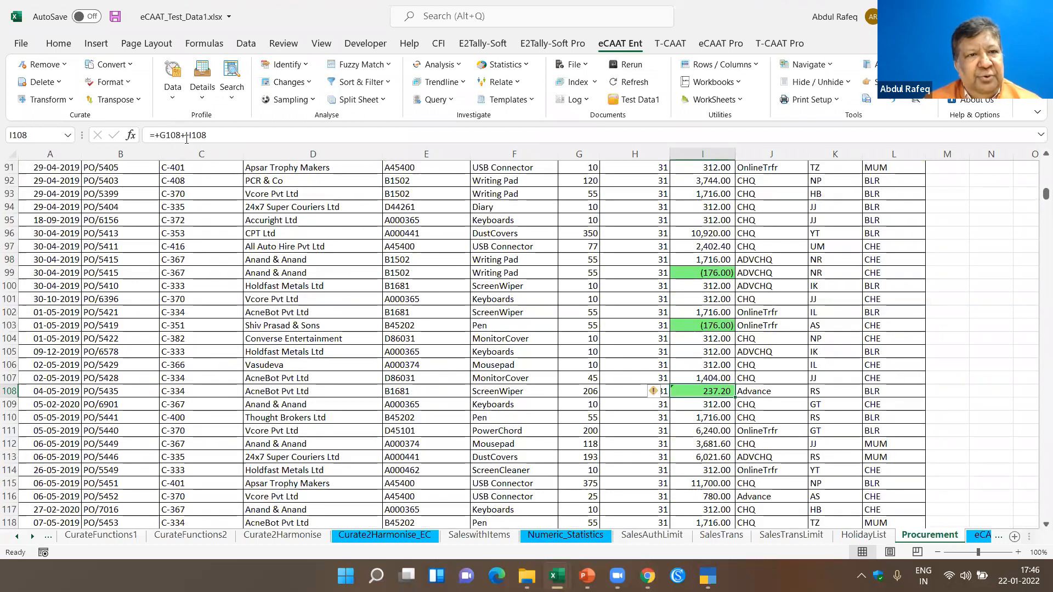
{"action": "left_click", "coordinate": [722, 325]}
{"action": "left_click", "coordinate": [719, 274]}
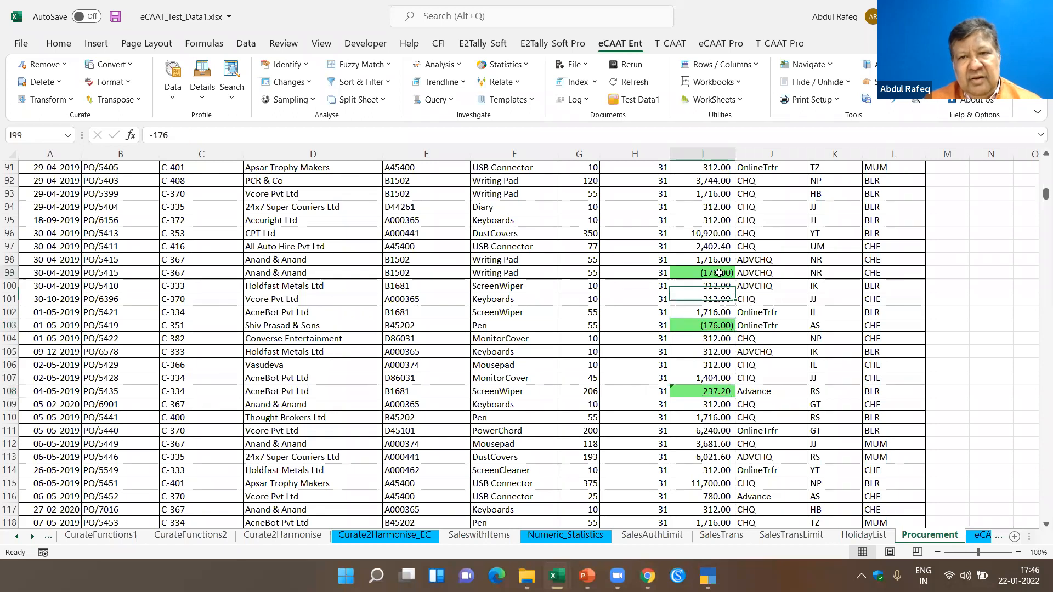
{"action": "left_click", "coordinate": [708, 392]}
{"action": "mouse_move", "coordinate": [668, 396]}
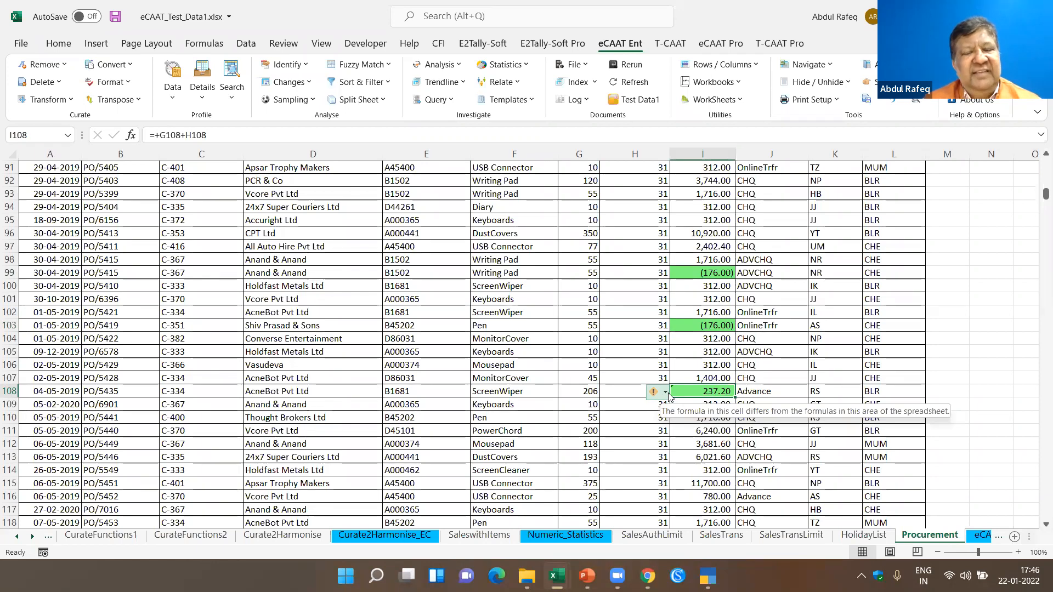
- Inspect the formula of the highlighted Amount cell I133 against a nearby unhighlighted cell, and look through the records below
{"action": "scroll", "coordinate": [713, 410], "scroll_direction": "down", "scroll_amount": 10}
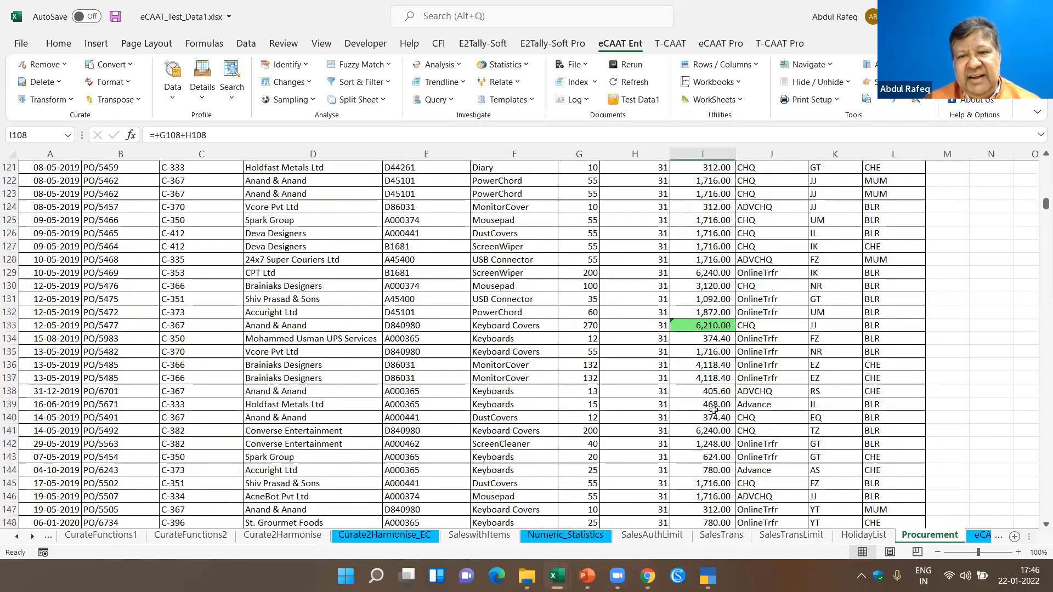
{"action": "left_click", "coordinate": [712, 327]}
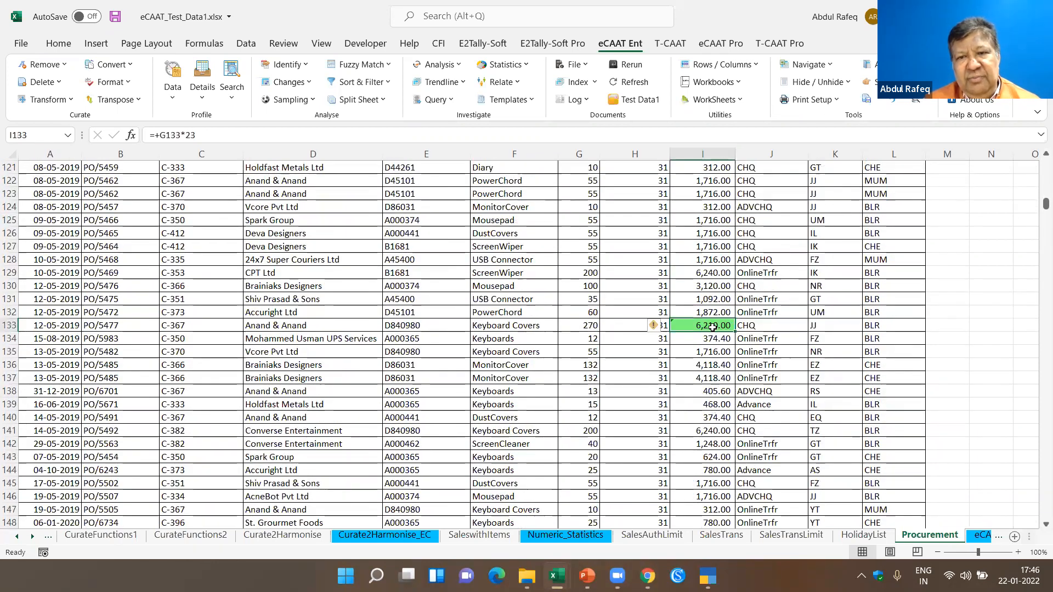
{"action": "left_click", "coordinate": [710, 379]}
{"action": "left_click", "coordinate": [713, 322]}
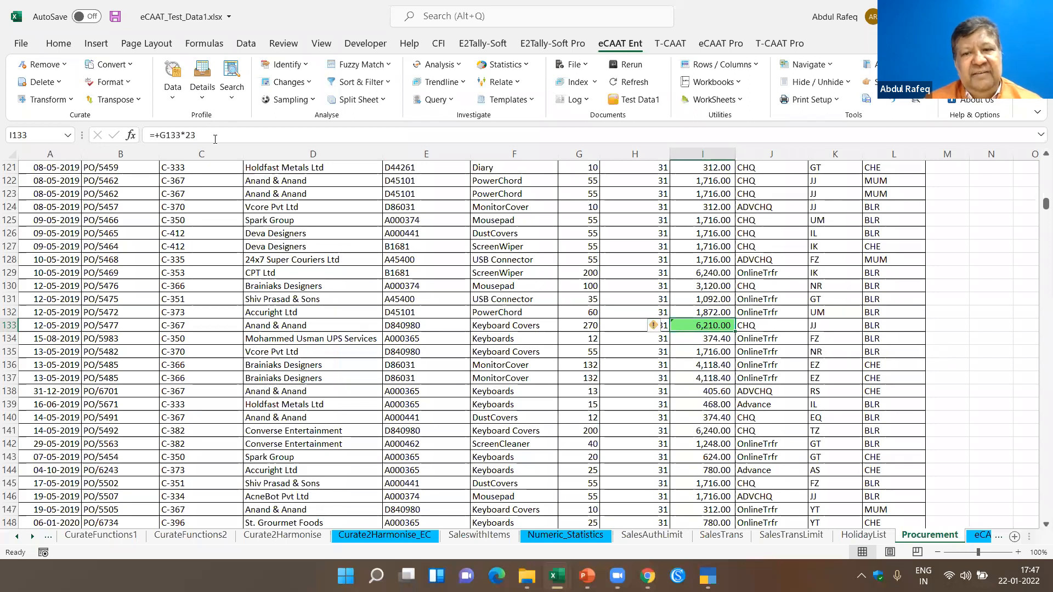
{"action": "scroll", "coordinate": [702, 388], "scroll_direction": "down", "scroll_amount": 2}
{"action": "scroll", "coordinate": [702, 387], "scroll_direction": "down", "scroll_amount": 18}
{"action": "scroll", "coordinate": [702, 388], "scroll_direction": "down", "scroll_amount": 2}
{"action": "scroll", "coordinate": [702, 387], "scroll_direction": "down", "scroll_amount": 8}
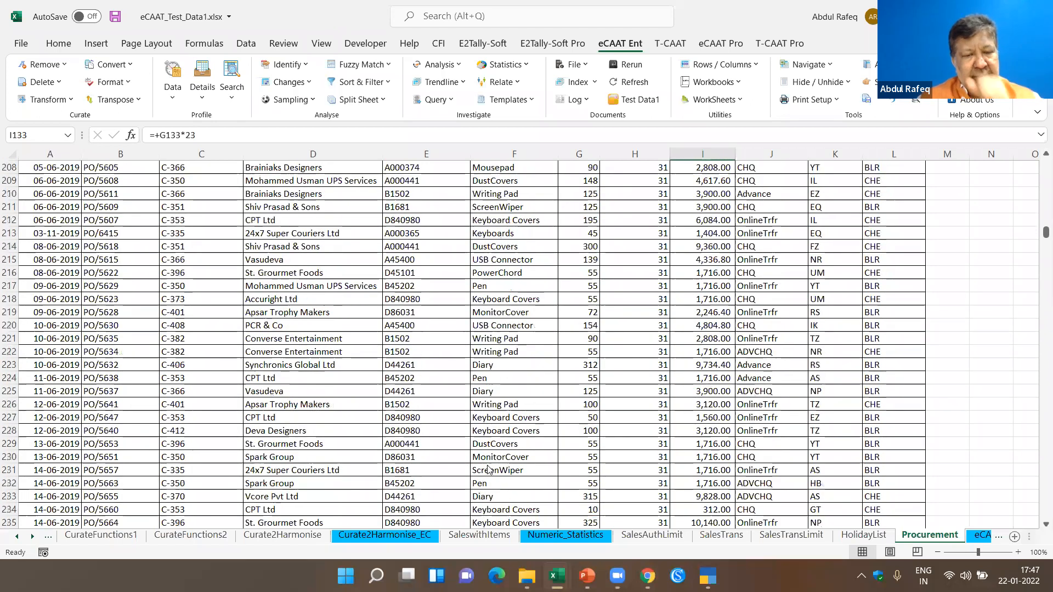
- Go back to the IndexSheet and follow its link to the start of the Procurement sheet
{"action": "left_click", "coordinate": [114, 539]}
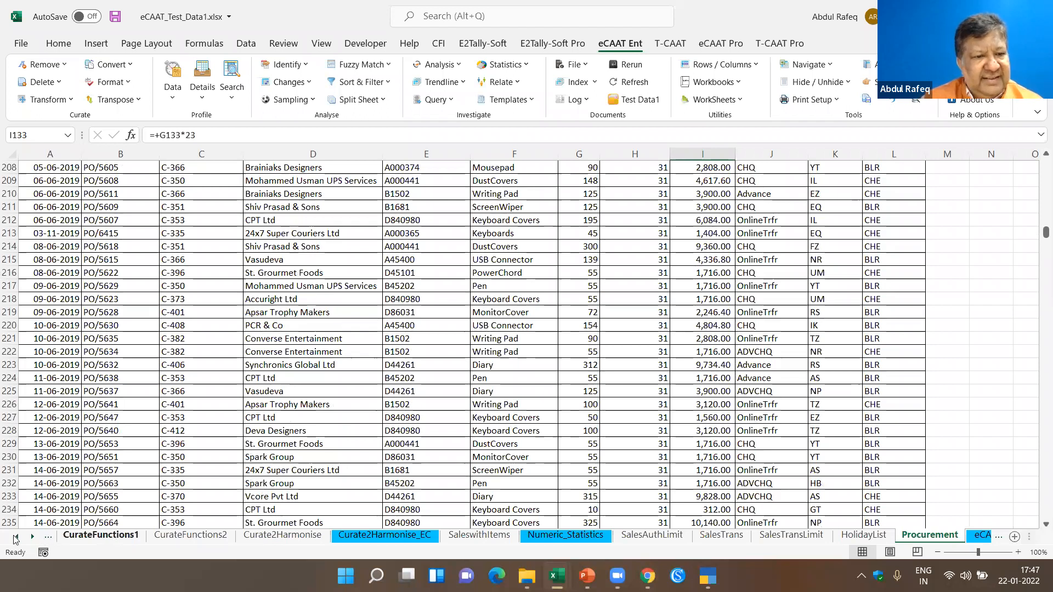
{"action": "left_click", "coordinate": [23, 539]}
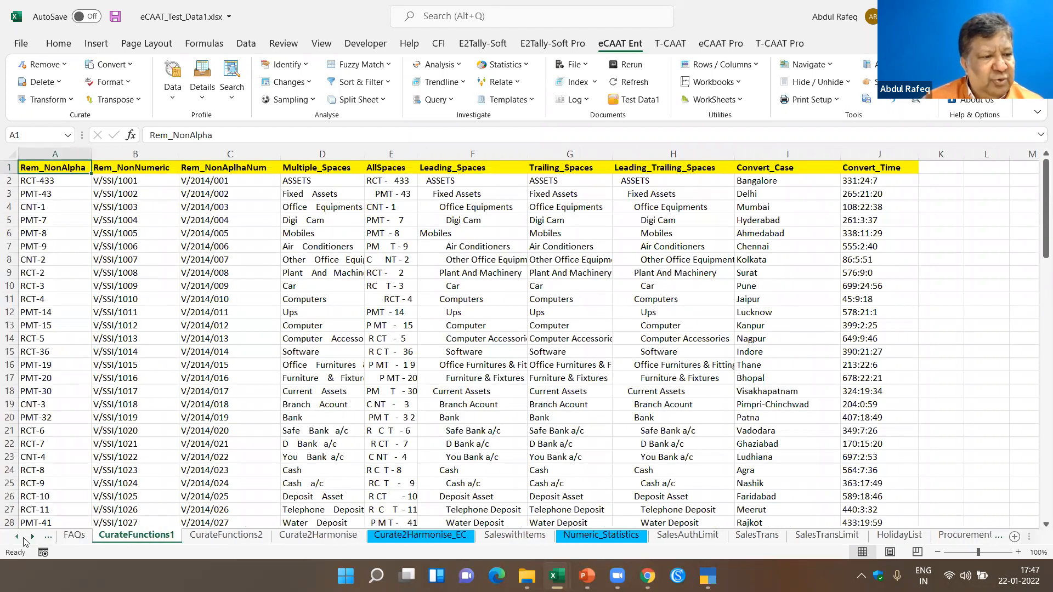
{"action": "left_click", "coordinate": [73, 538]}
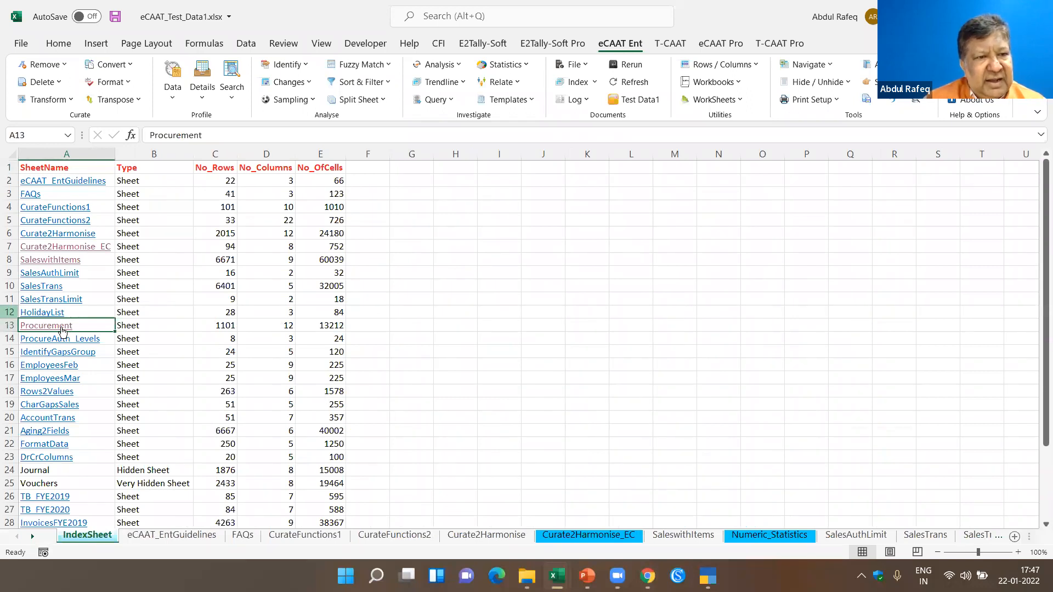
{"action": "left_click", "coordinate": [62, 328]}
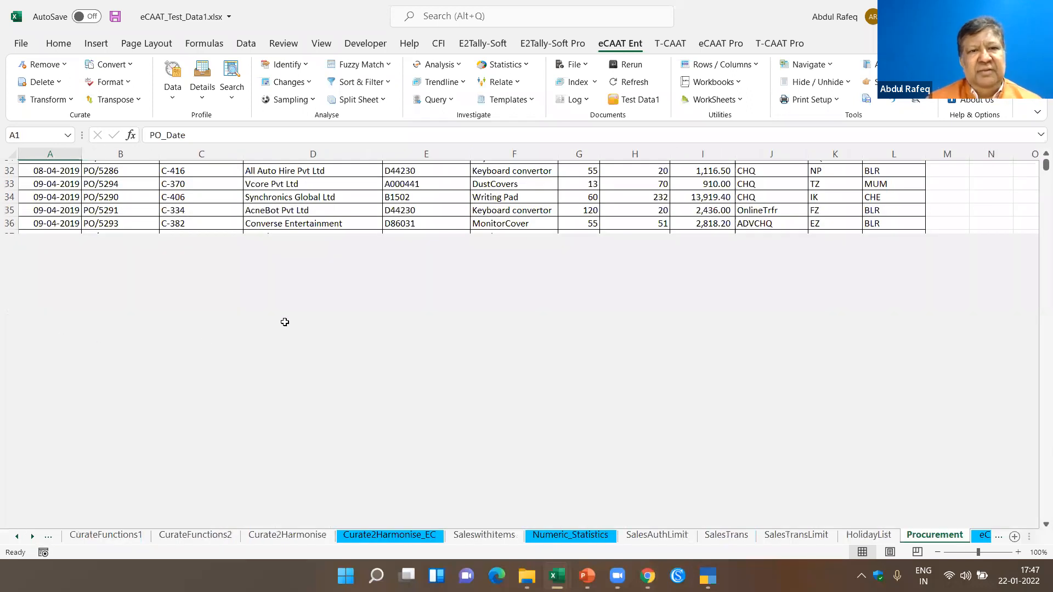
- Start the Classify command on the Procurement data and look over the available classify fields
{"action": "left_click", "coordinate": [296, 316]}
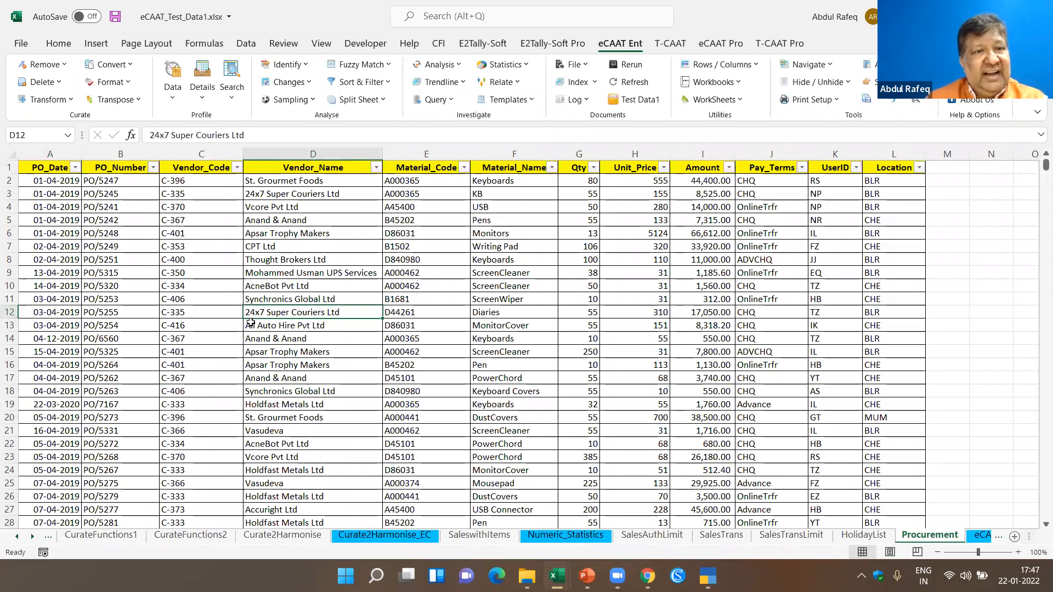
{"action": "left_click", "coordinate": [290, 248]}
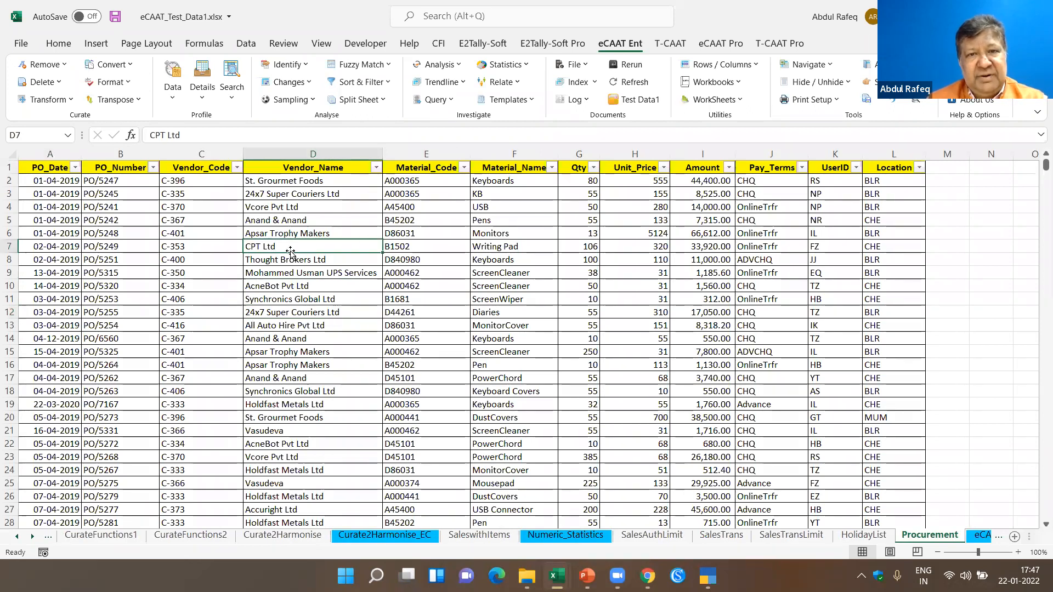
{"action": "left_click", "coordinate": [409, 191]}
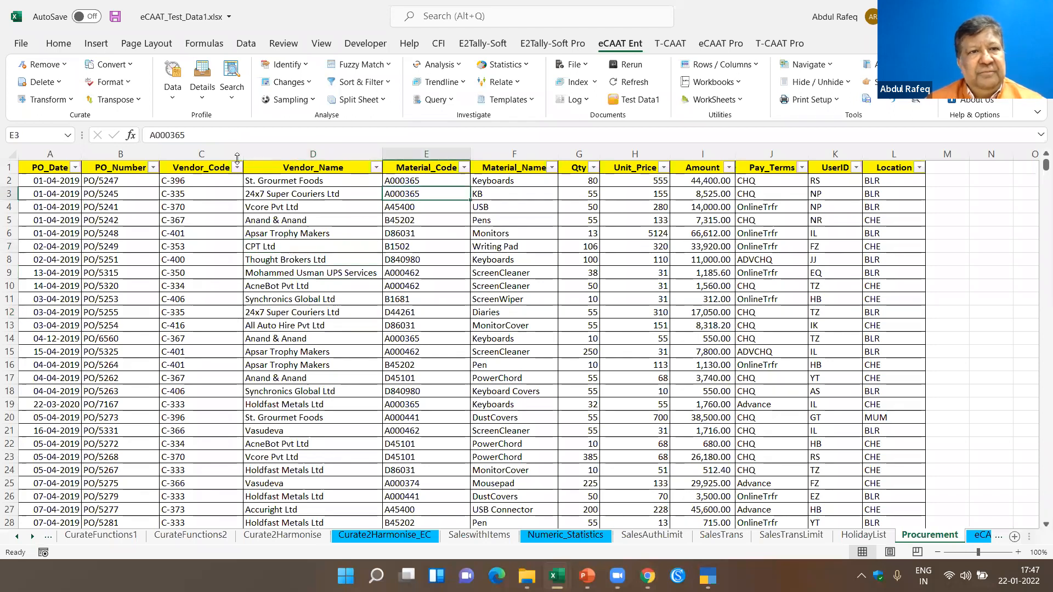
{"action": "left_click", "coordinate": [174, 101]}
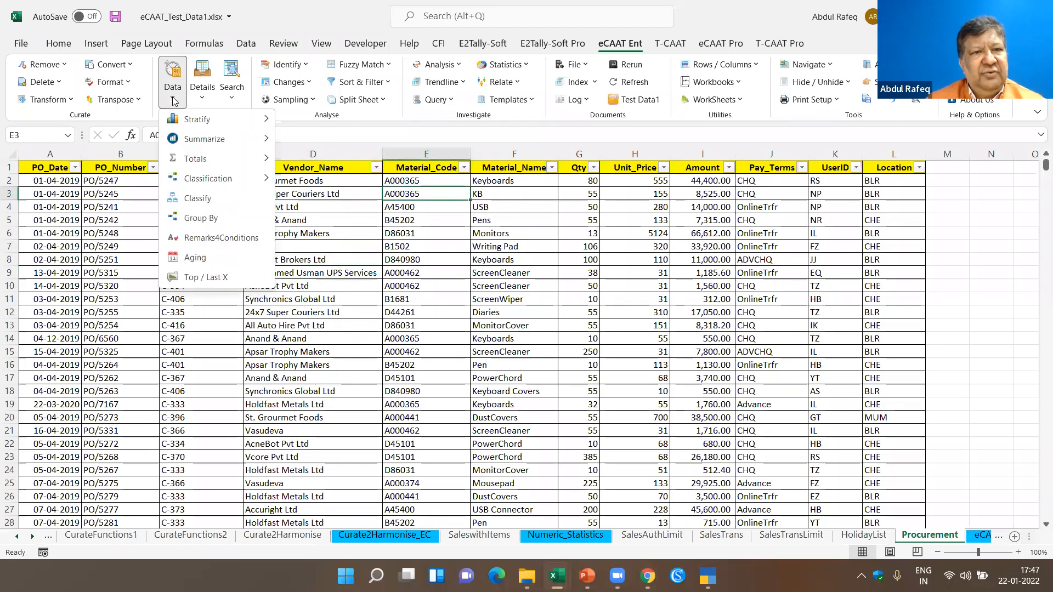
{"action": "left_click", "coordinate": [204, 198]}
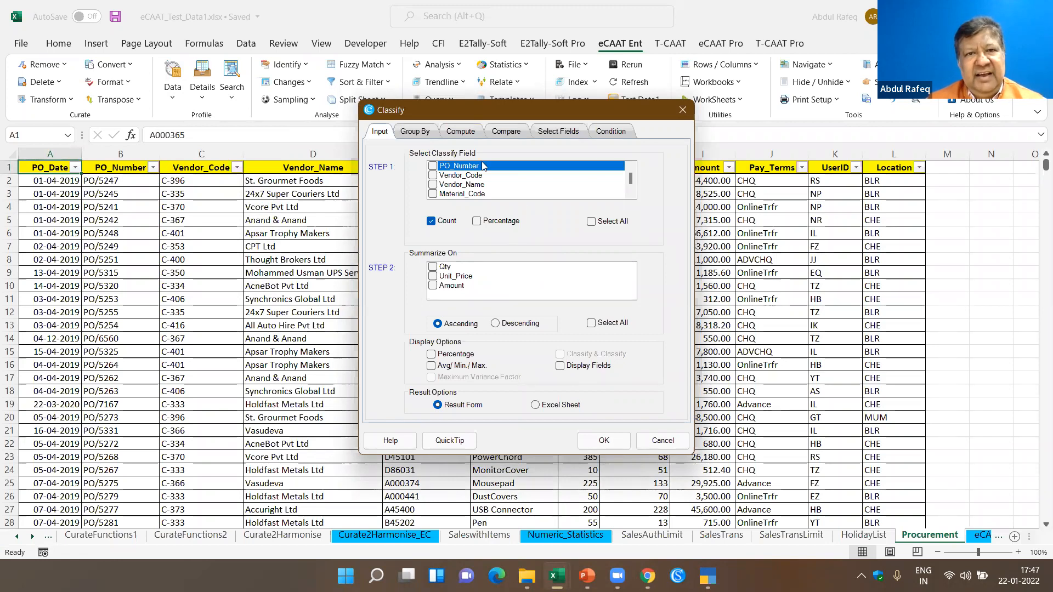
{"action": "scroll", "coordinate": [625, 186], "scroll_direction": "down", "scroll_amount": 1}
{"action": "mouse_move", "coordinate": [625, 183]}
{"action": "left_mouse_down"}
{"action": "mouse_move", "coordinate": [625, 191]}
{"action": "mouse_move", "coordinate": [624, 180]}
{"action": "left_mouse_up"}
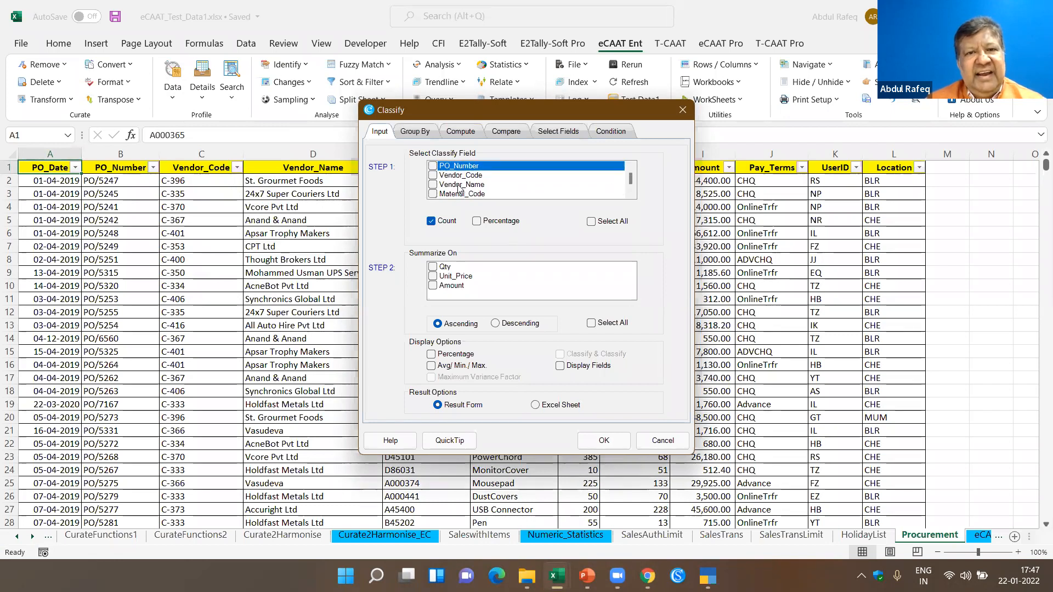
- Select PO_Number, Vendor_Code and Material_Code as classify fields and look through the rest of the field choices
{"action": "left_click", "coordinate": [434, 166]}
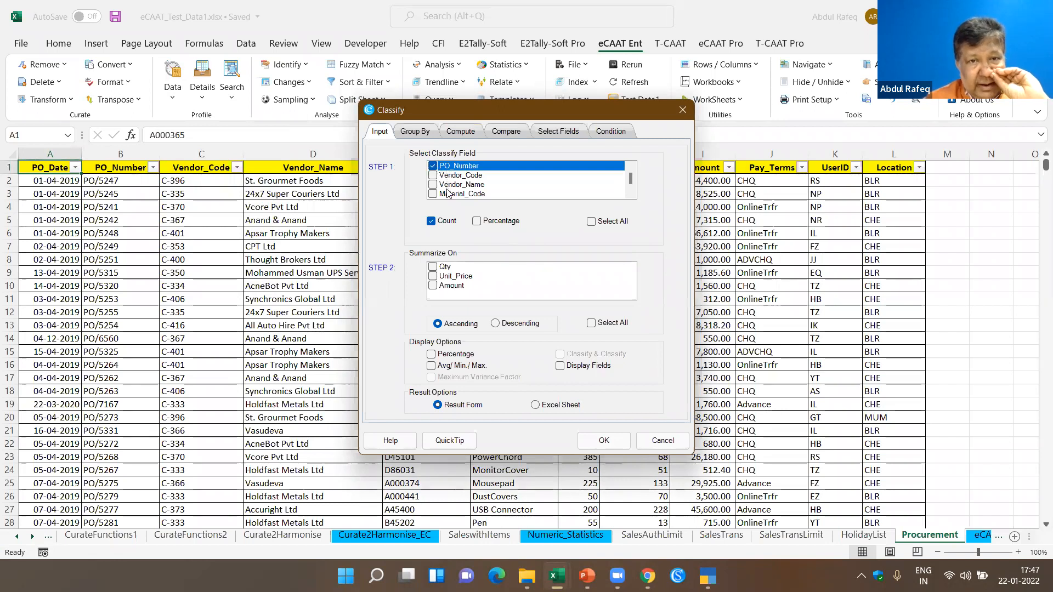
{"action": "left_click", "coordinate": [434, 176]}
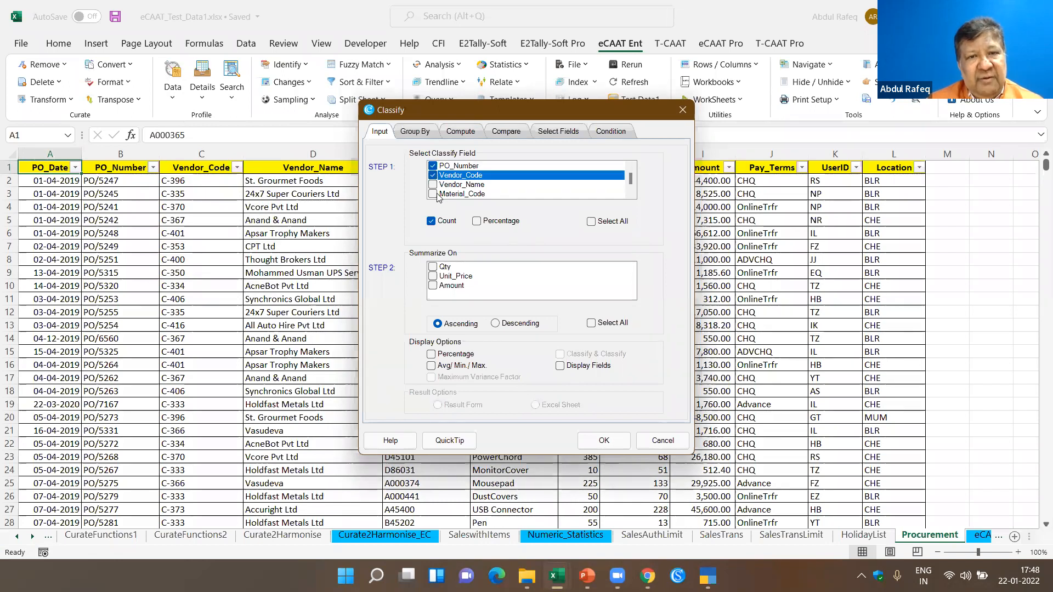
{"action": "left_click", "coordinate": [434, 195]}
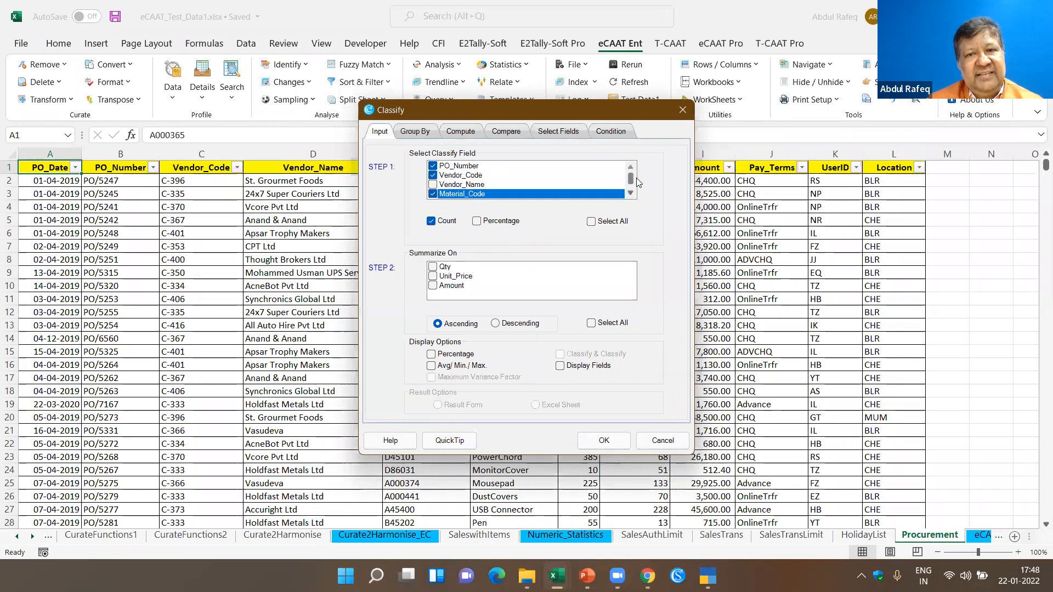
{"action": "left_click_drag", "start_coordinate": [633, 182], "coordinate": [633, 174]}
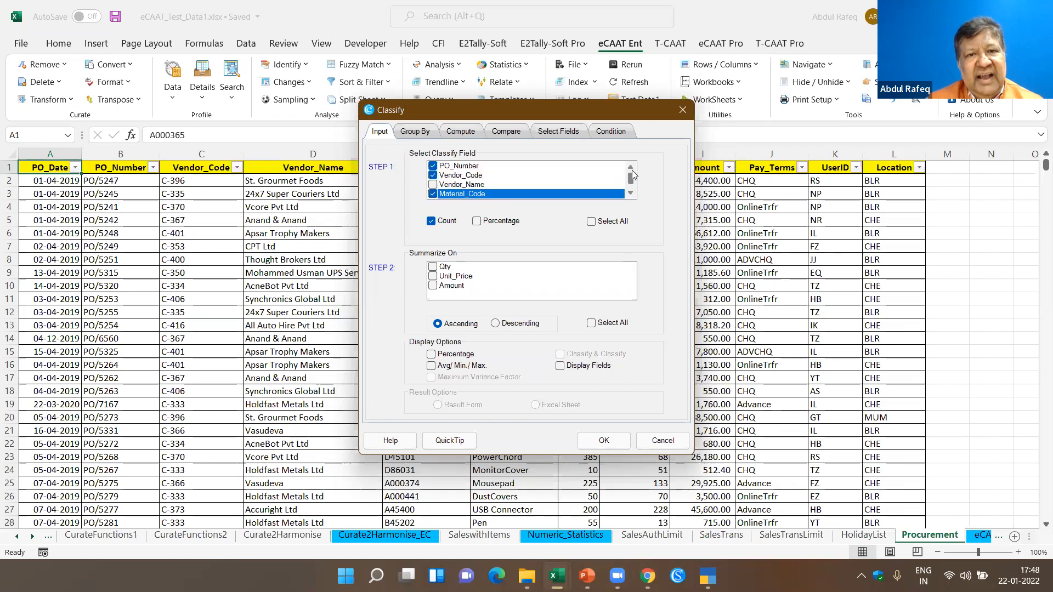
{"action": "scroll", "coordinate": [451, 193], "scroll_direction": "down", "scroll_amount": 1}
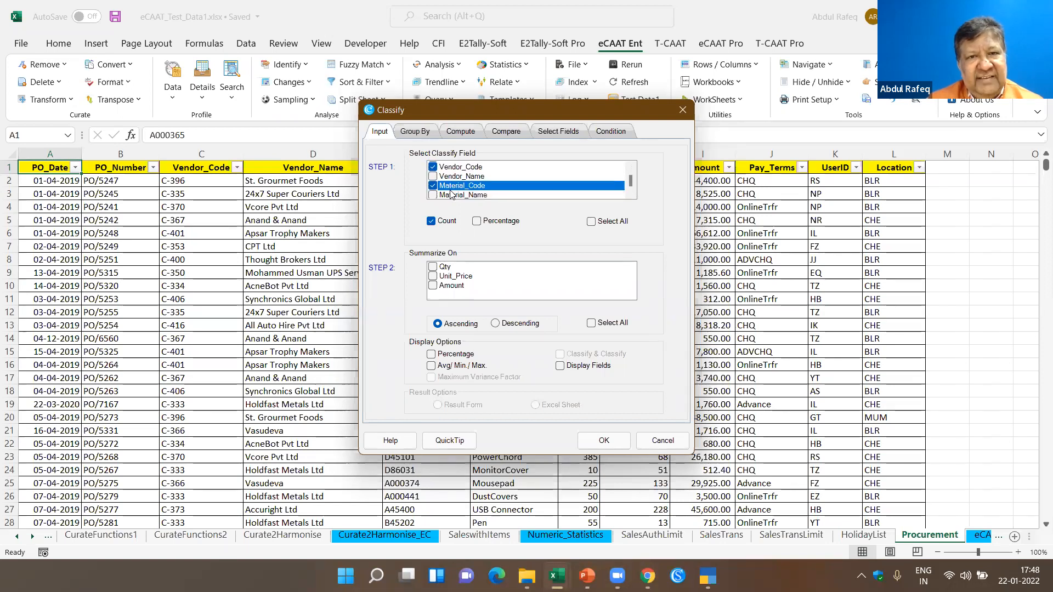
{"action": "scroll", "coordinate": [450, 192], "scroll_direction": "down", "scroll_amount": 3}
{"action": "scroll", "coordinate": [450, 184], "scroll_direction": "up", "scroll_amount": 4}
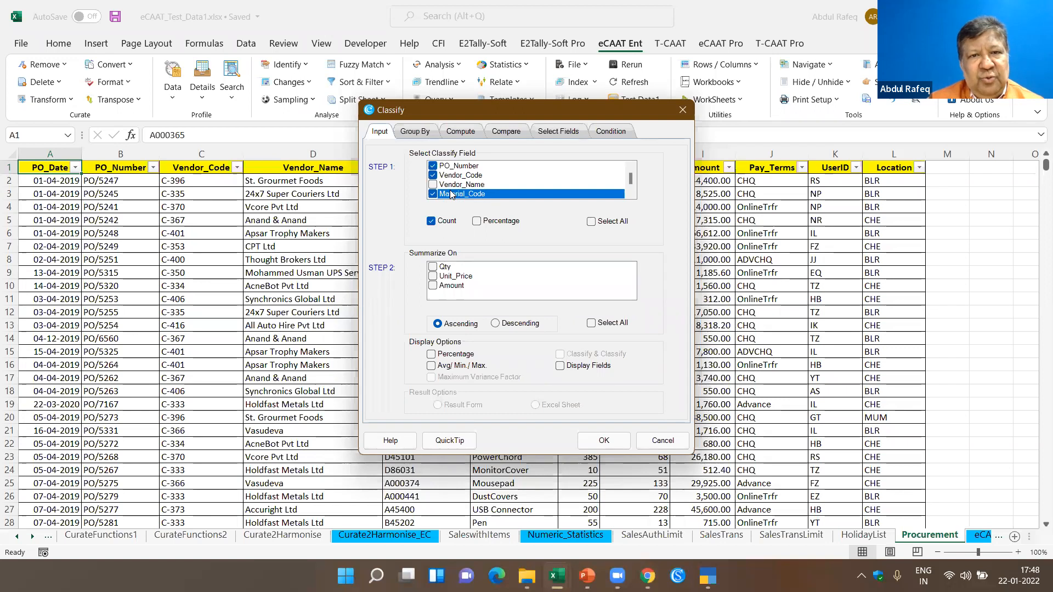
- Deselect PO_Number and Vendor_Code, leaving Material_Code as the classify field, and run Classify summarized on Amount
{"action": "left_click", "coordinate": [442, 165]}
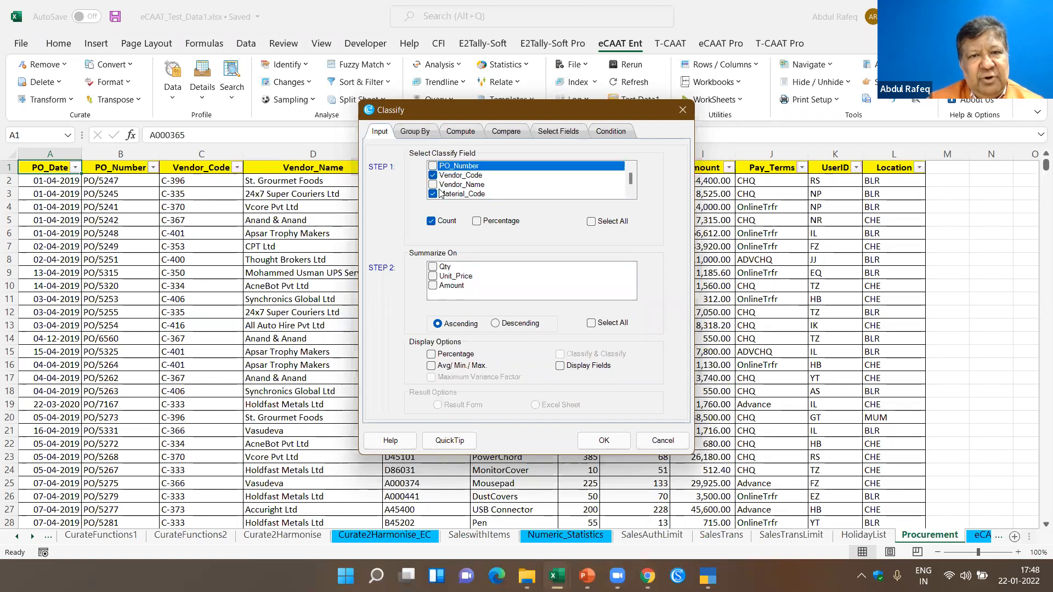
{"action": "left_click", "coordinate": [440, 175]}
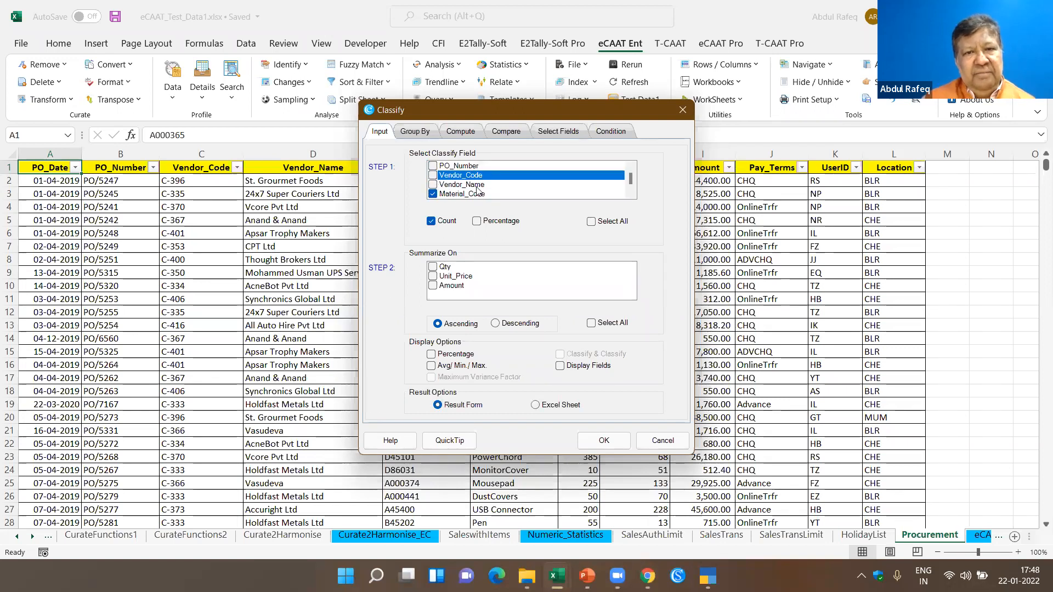
{"action": "scroll", "coordinate": [477, 190], "scroll_direction": "down", "scroll_amount": 2}
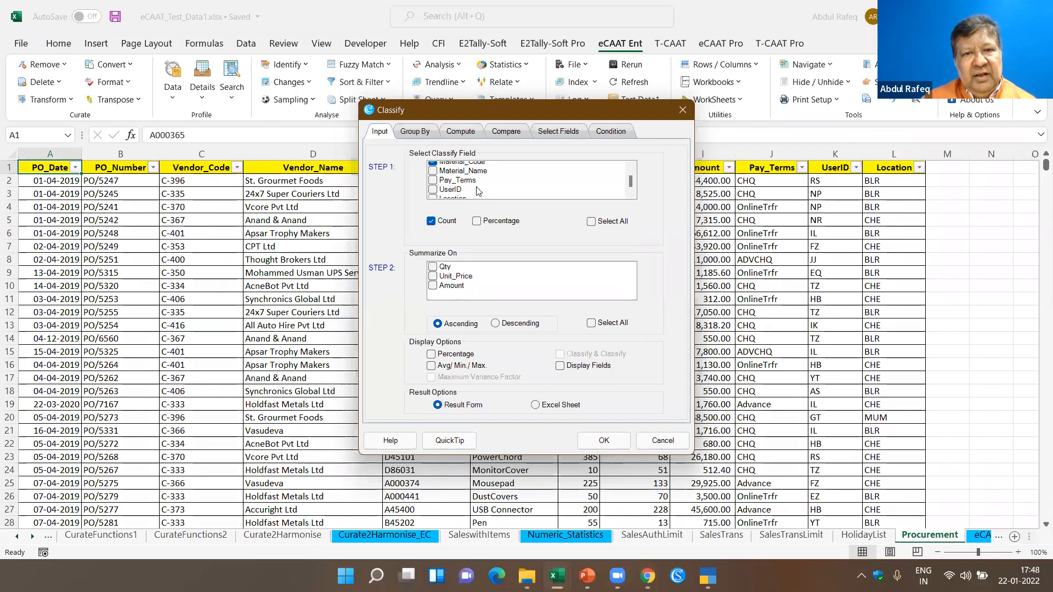
{"action": "left_click", "coordinate": [438, 287]}
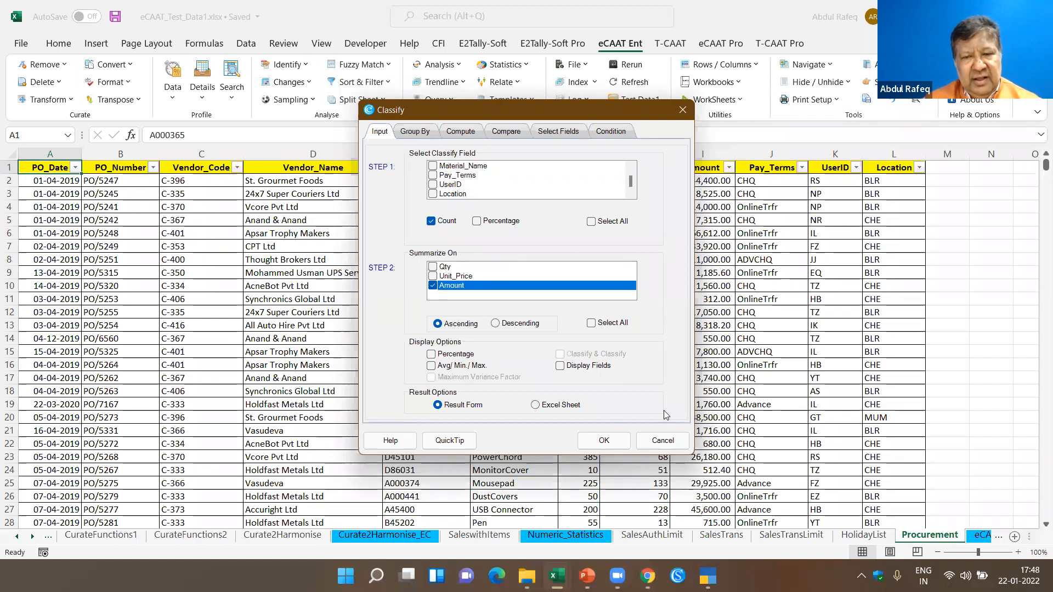
{"action": "left_click", "coordinate": [602, 441]}
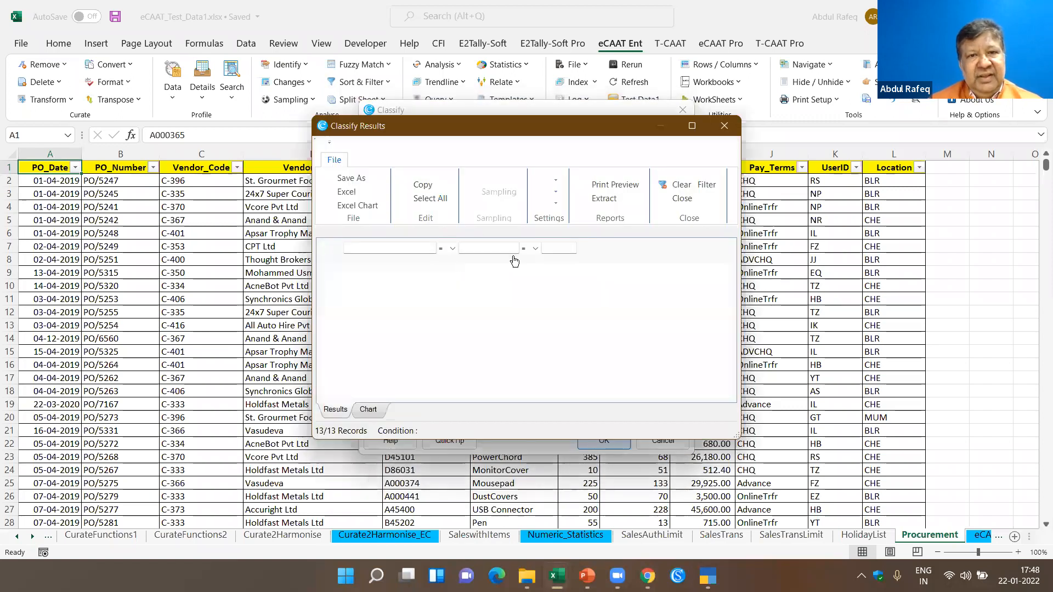
- Maximize the Classify results and sort them by CountOfMaterial_Code, then by SumOfAmount in descending order
{"action": "left_click", "coordinate": [692, 126]}
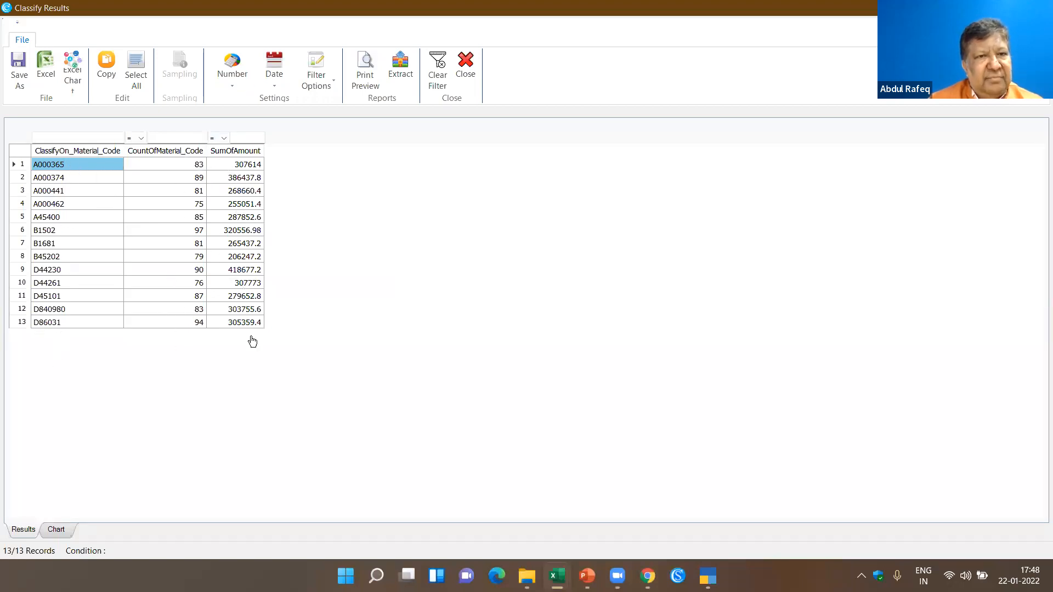
{"action": "left_click", "coordinate": [185, 156]}
{"action": "left_click", "coordinate": [185, 156]}
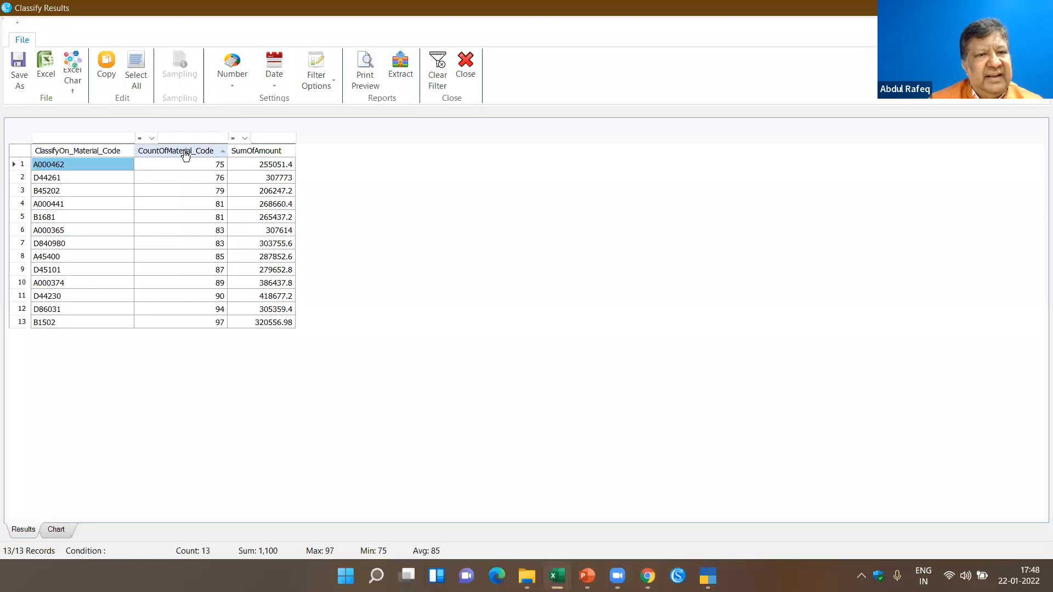
{"action": "left_click", "coordinate": [254, 156]}
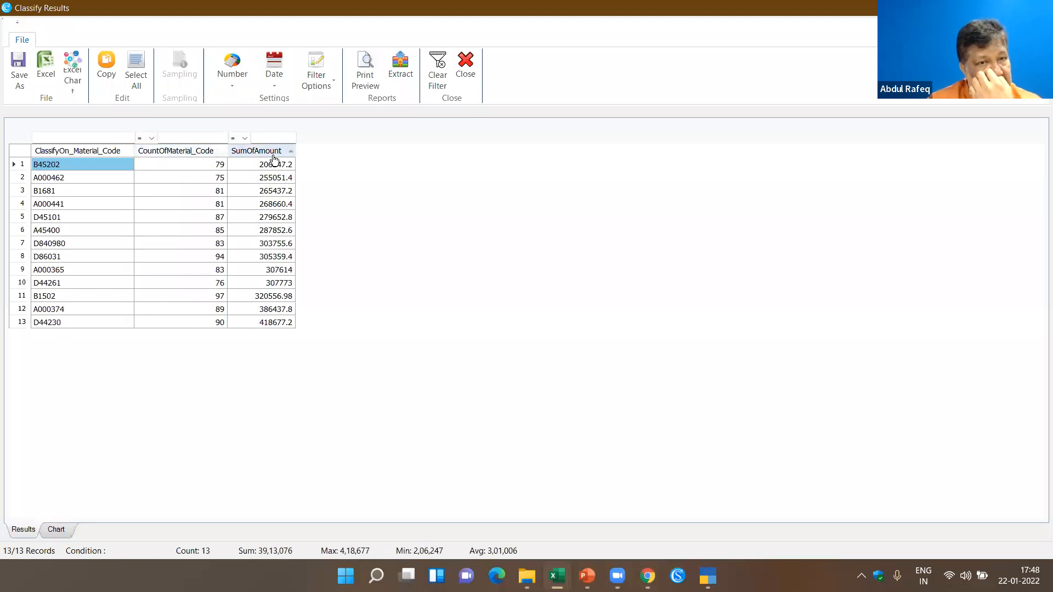
{"action": "left_click", "coordinate": [269, 151]}
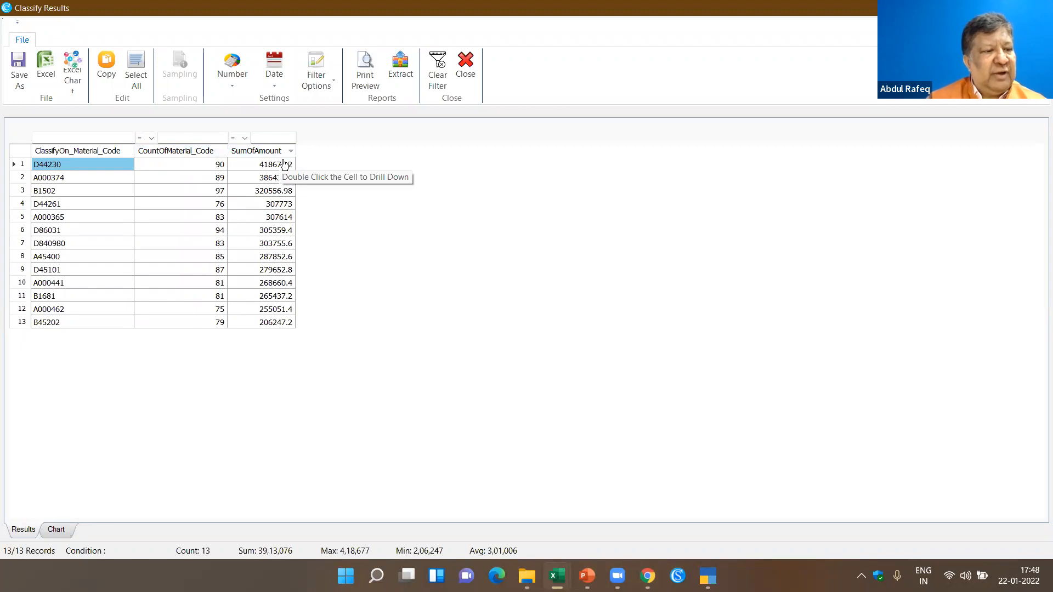
- Drill down into the records behind material D44230's SumOfAmount, then close the drill-down and the Classify results
{"action": "double_click", "coordinate": [284, 164]}
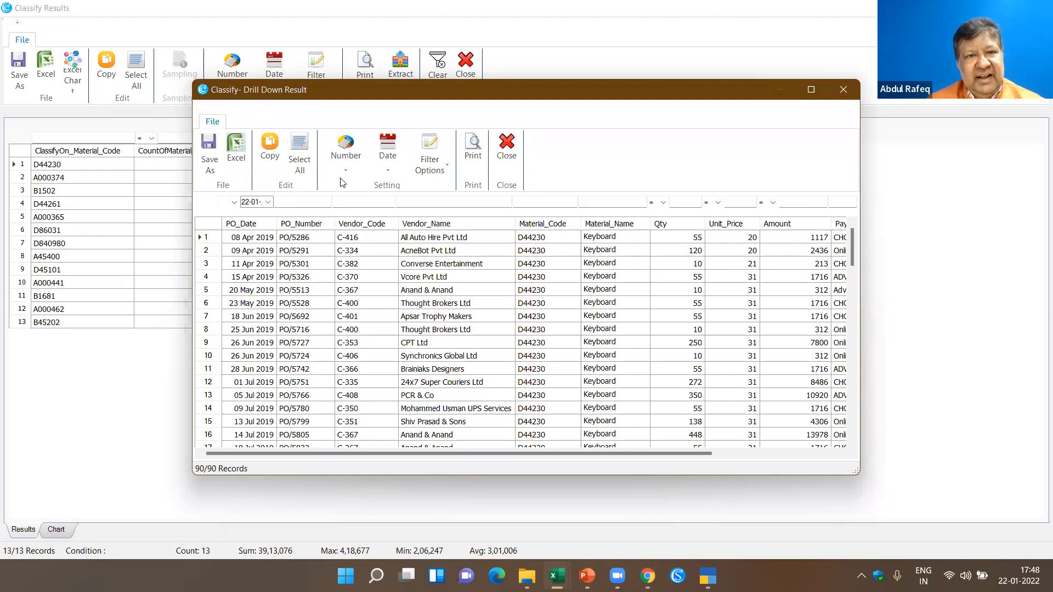
{"action": "left_click", "coordinate": [511, 165]}
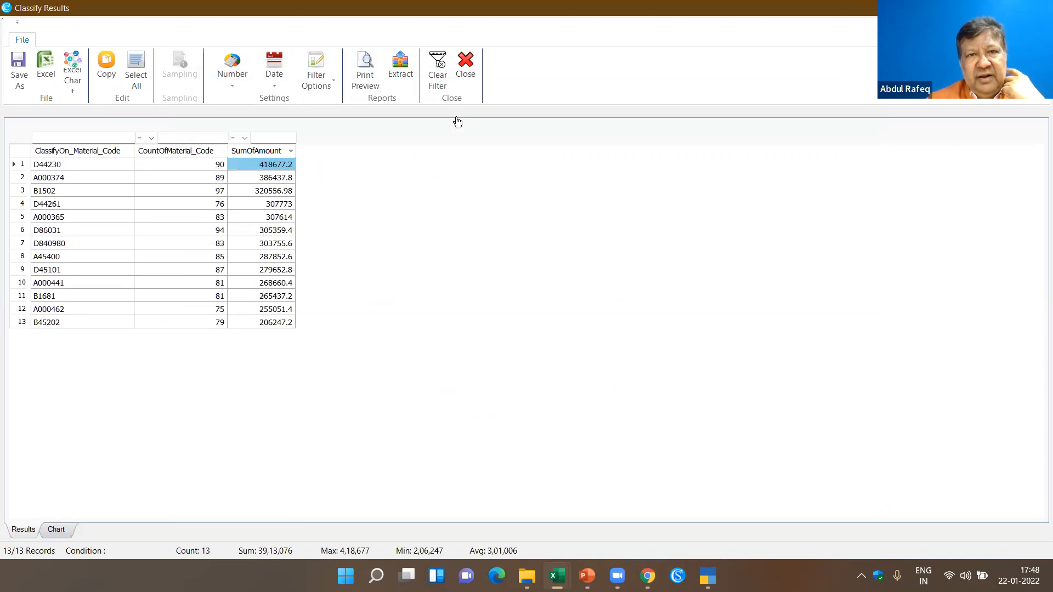
{"action": "left_click", "coordinate": [473, 73]}
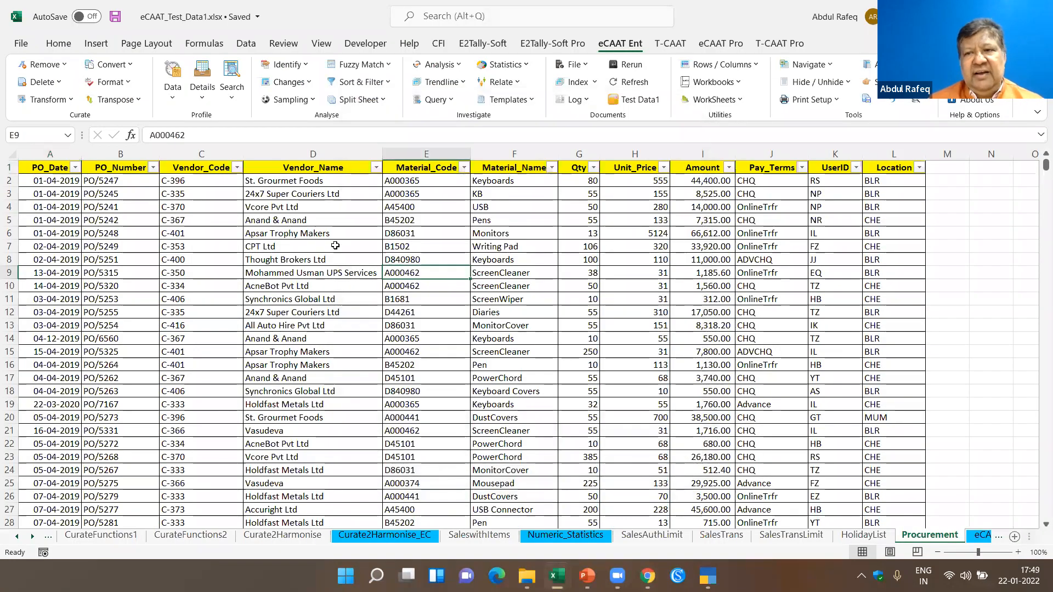
{"action": "left_click", "coordinate": [357, 228]}
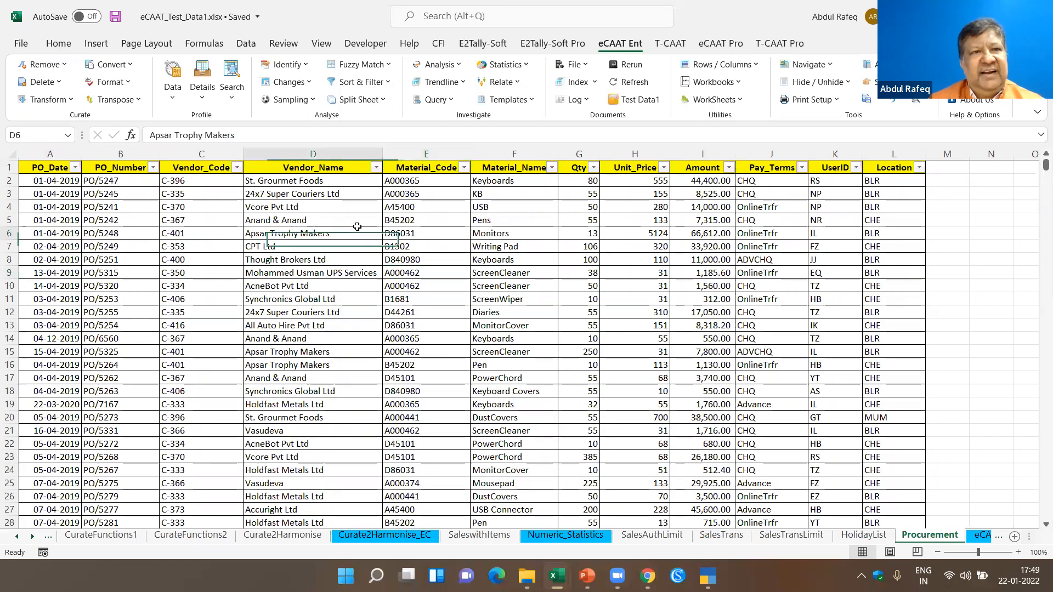
{"action": "left_click", "coordinate": [173, 102]}
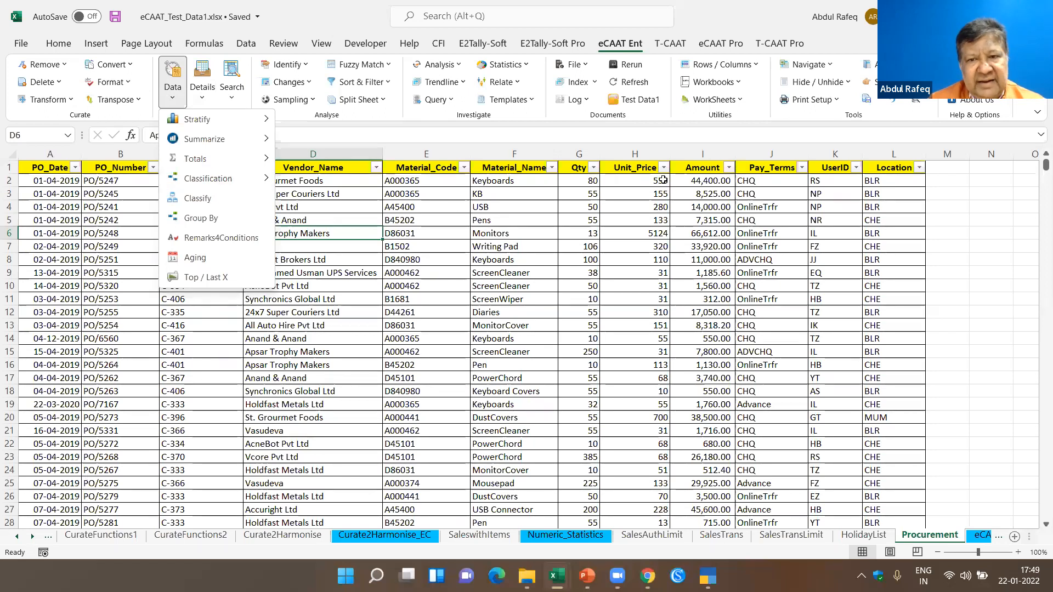
{"action": "key", "text": "Escape"}
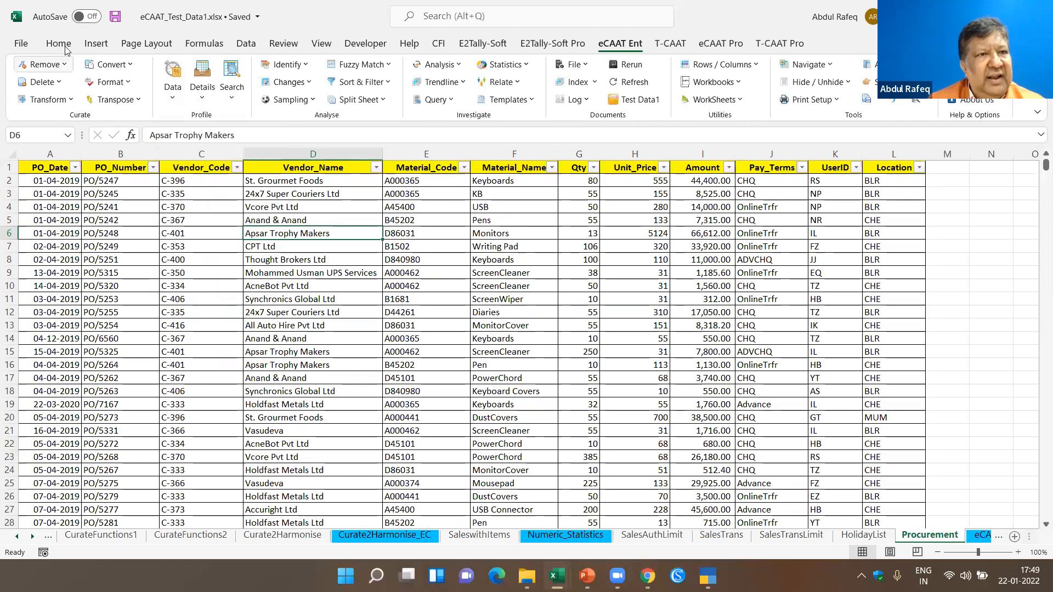
{"action": "key", "text": "alt+f"}
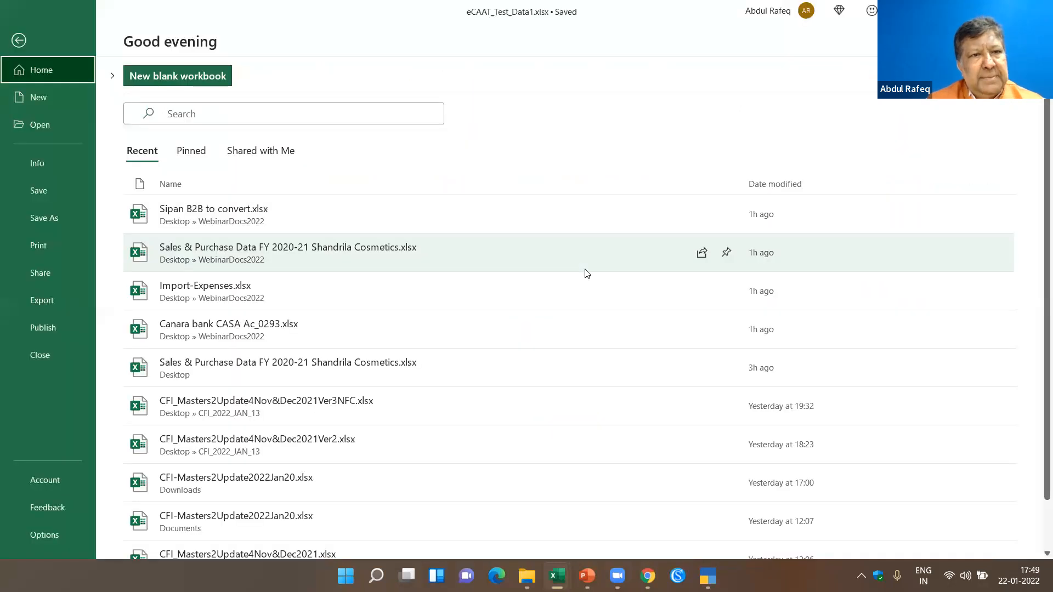
{"action": "key", "text": "Escape"}
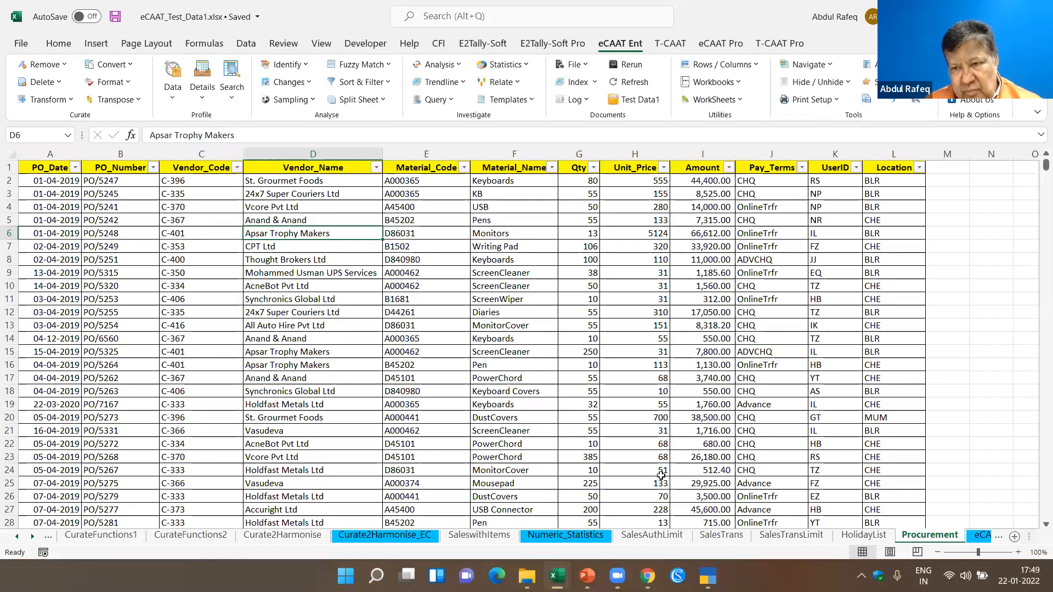
- Create a copy of the Procurement sheet in a new workbook
{"action": "left_click", "coordinate": [942, 539]}
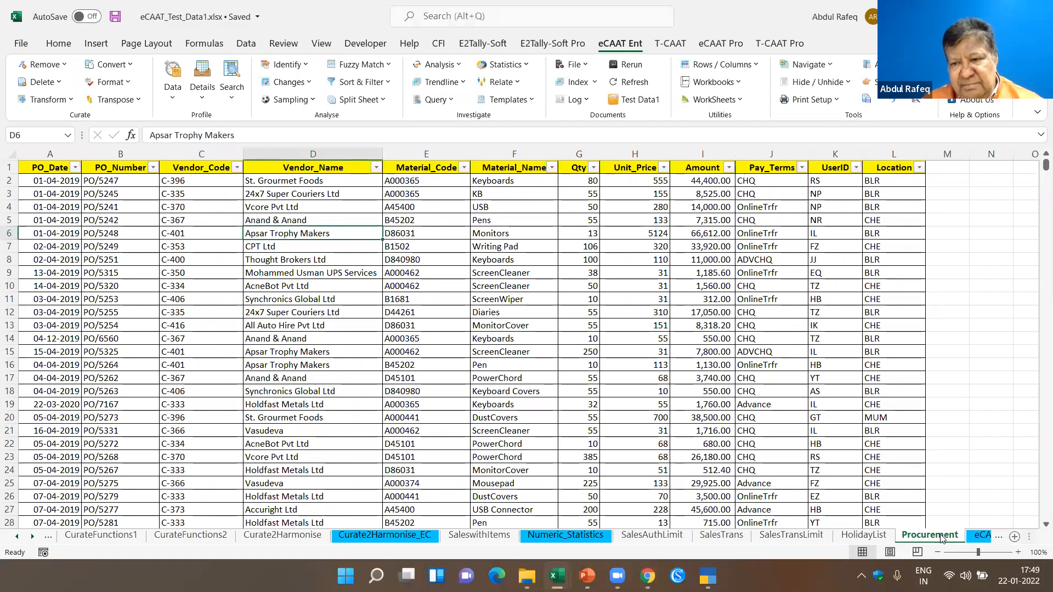
{"action": "right_click", "coordinate": [942, 538]}
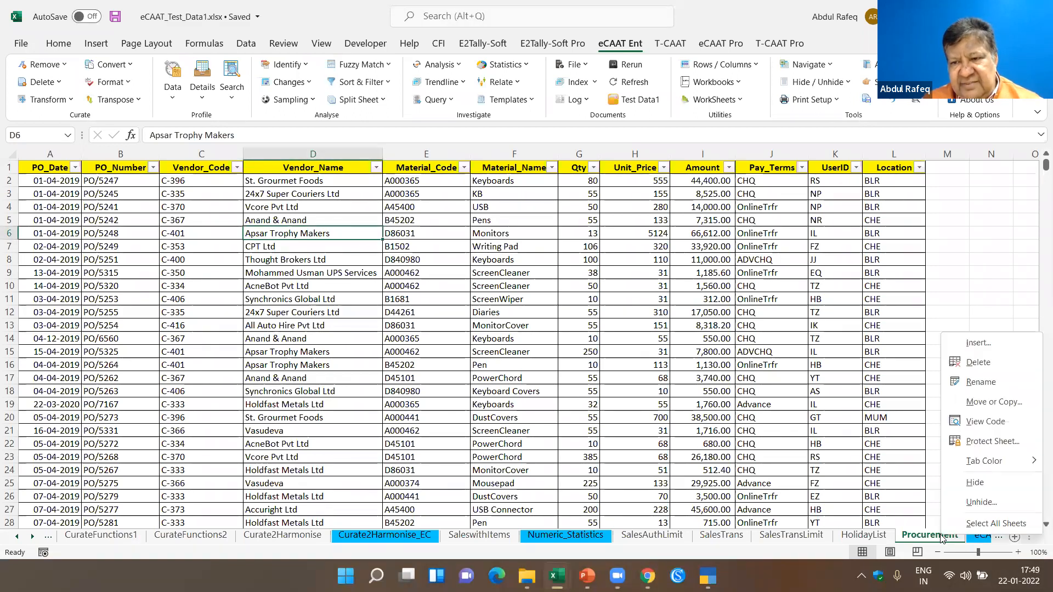
{"action": "left_click", "coordinate": [994, 402]}
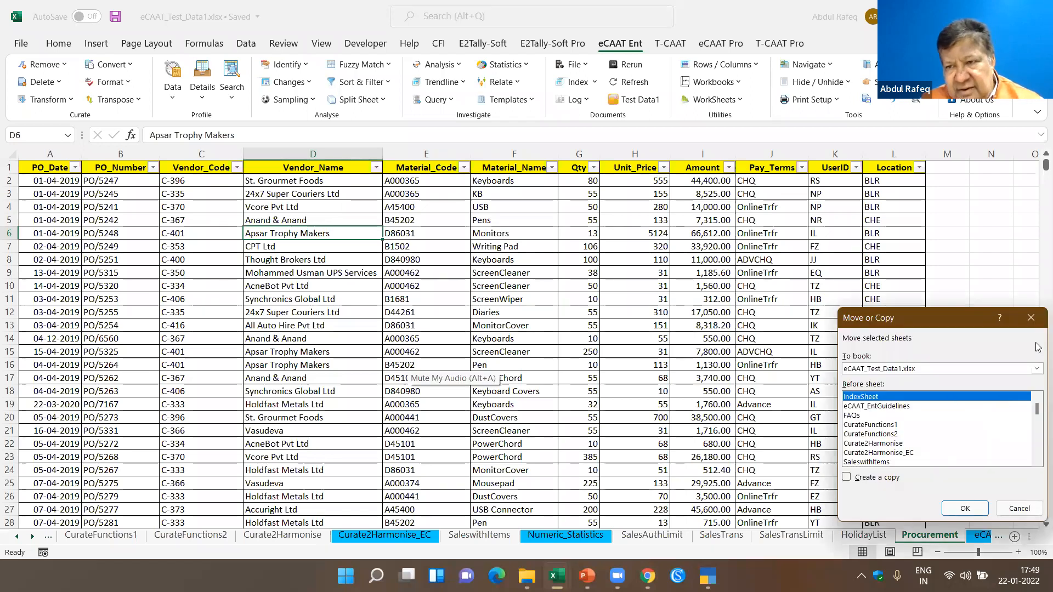
{"action": "left_click", "coordinate": [1036, 368]}
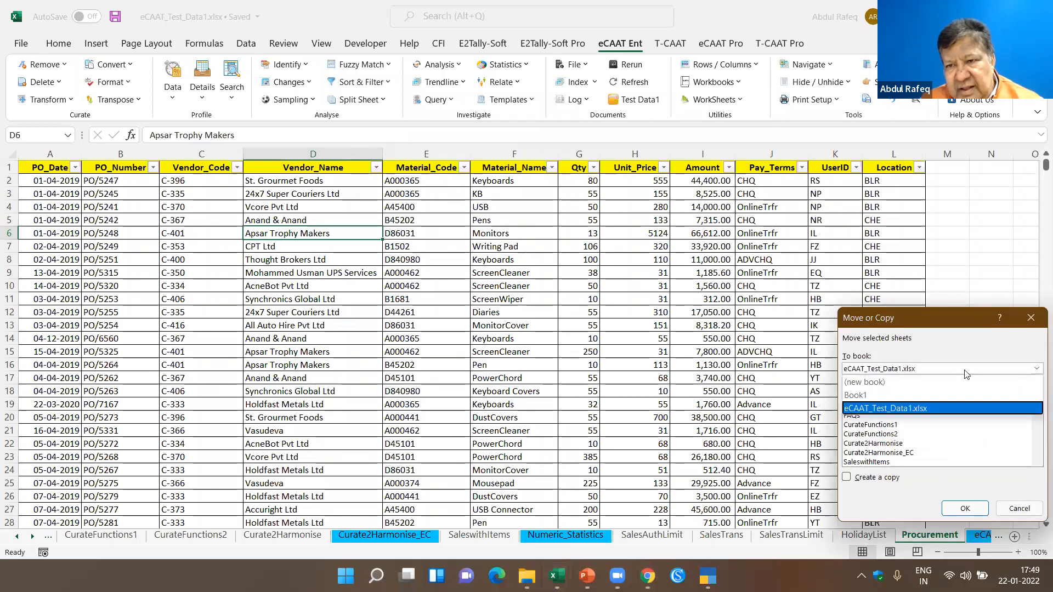
{"action": "left_click", "coordinate": [856, 386]}
{"action": "left_click", "coordinate": [846, 477]}
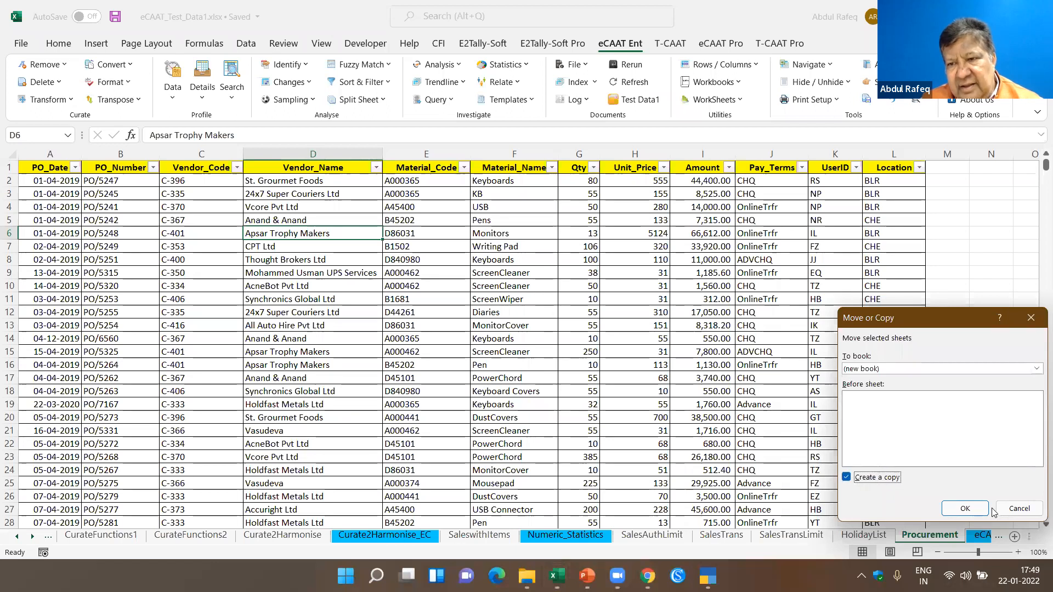
{"action": "left_click", "coordinate": [965, 508]}
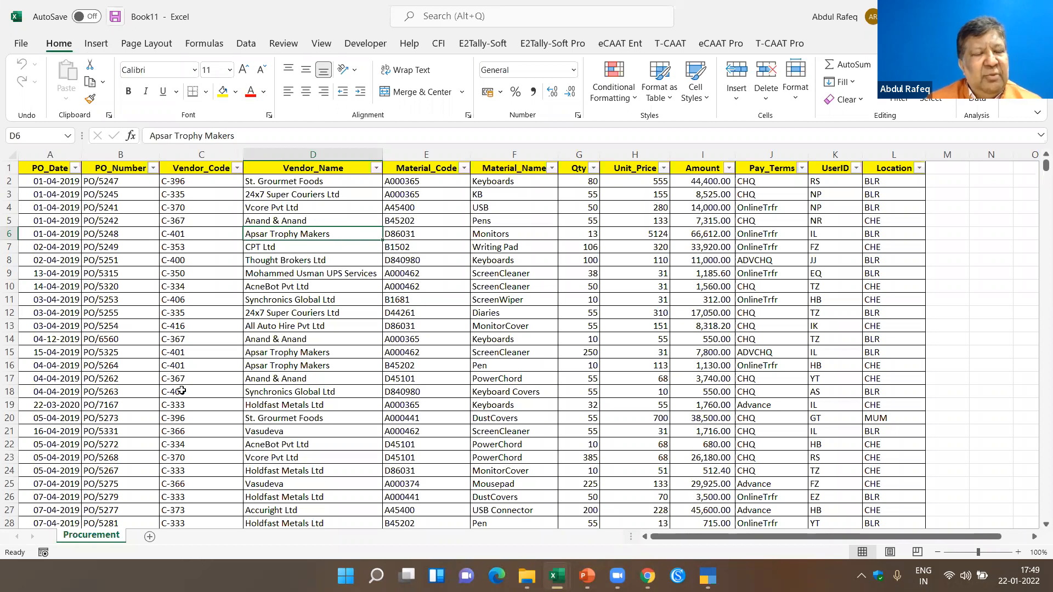
- Save the new workbook as AnalysisFIle in the local Documents folder
{"action": "left_click", "coordinate": [115, 17]}
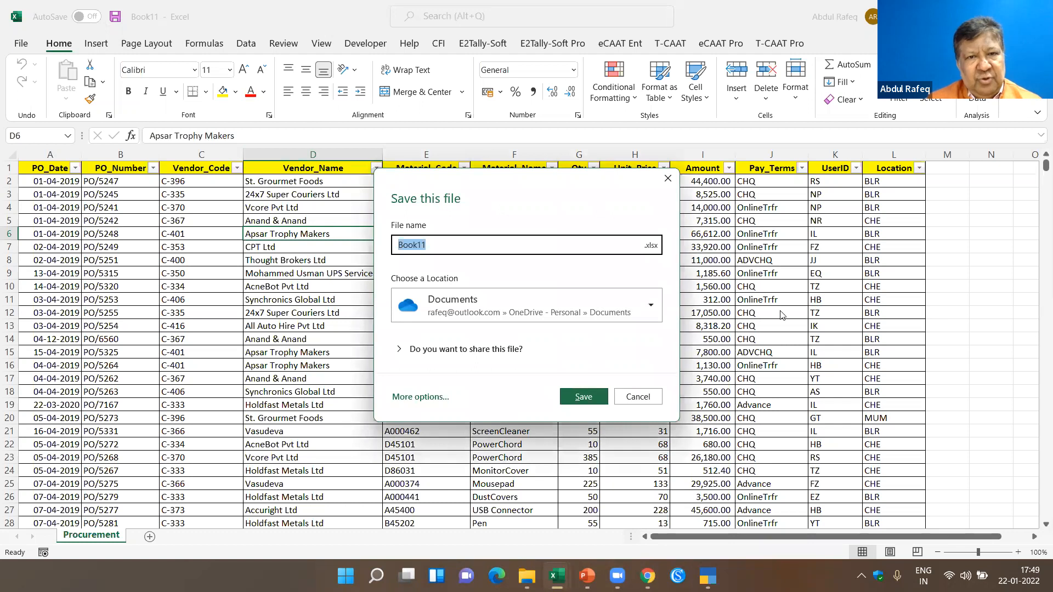
{"action": "type", "text": "AnalysisFIle"}
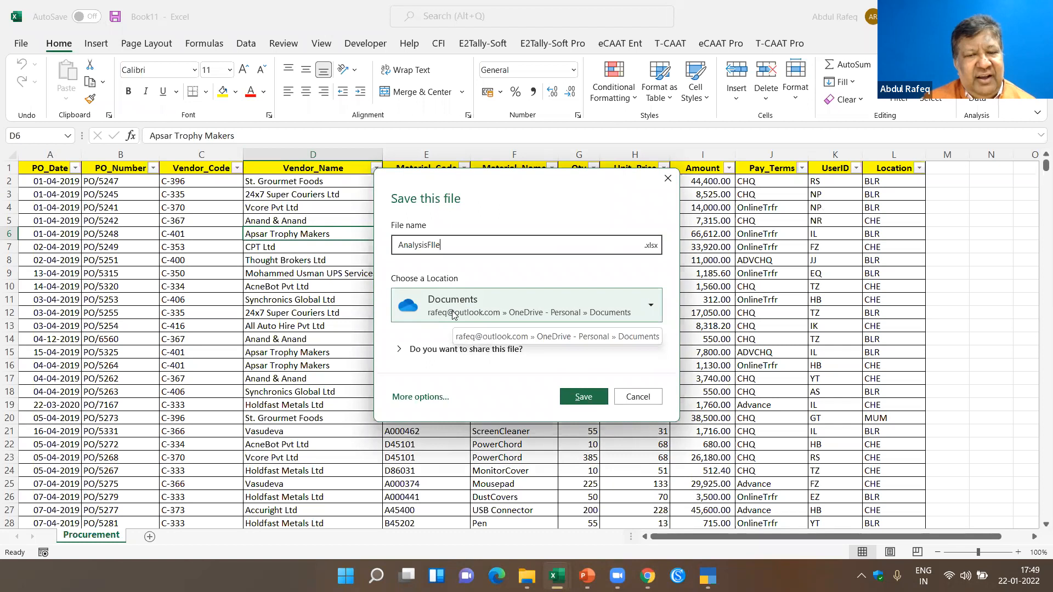
{"action": "left_click", "coordinate": [652, 307]}
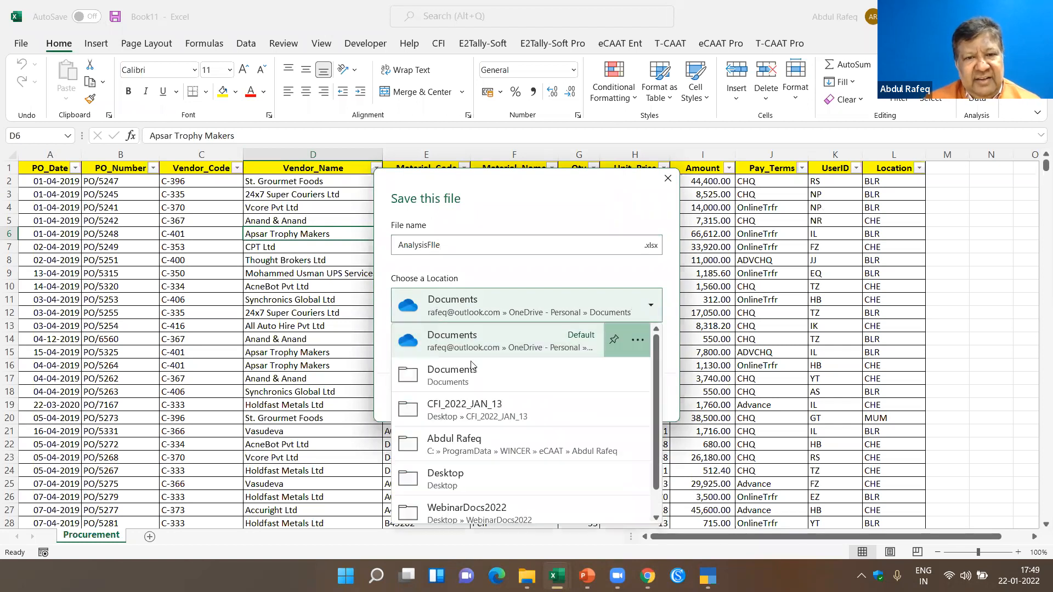
{"action": "left_click", "coordinate": [444, 379]}
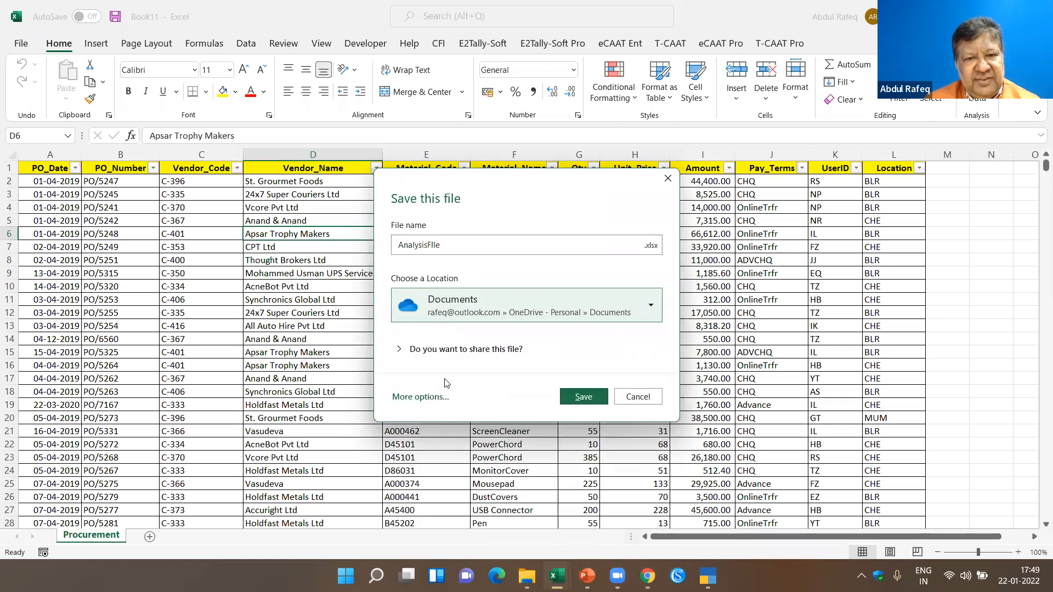
{"action": "left_click_drag", "start_coordinate": [541, 190], "coordinate": [421, 71]}
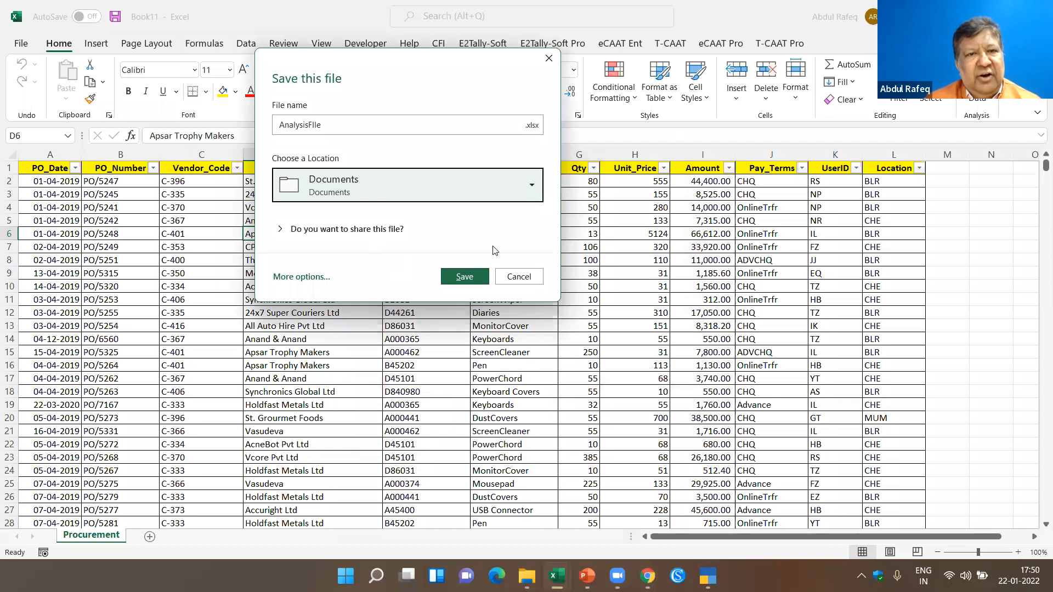
{"action": "left_click", "coordinate": [454, 280]}
- Open Classify for the Procurement sheet and select all of the classify fields
{"action": "left_click", "coordinate": [304, 297]}
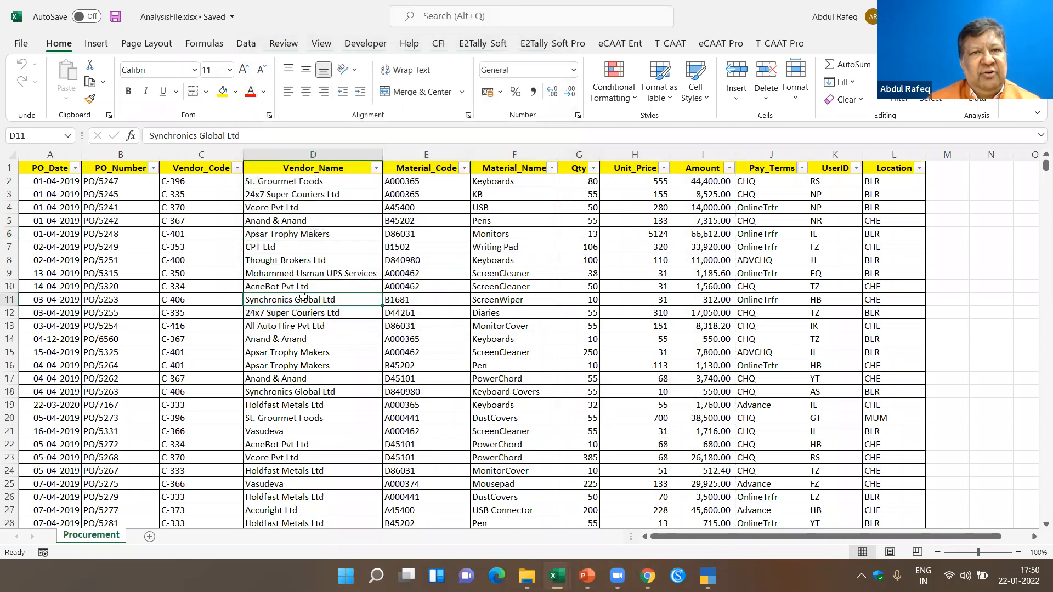
{"action": "left_click", "coordinate": [212, 250]}
{"action": "left_click", "coordinate": [378, 237]}
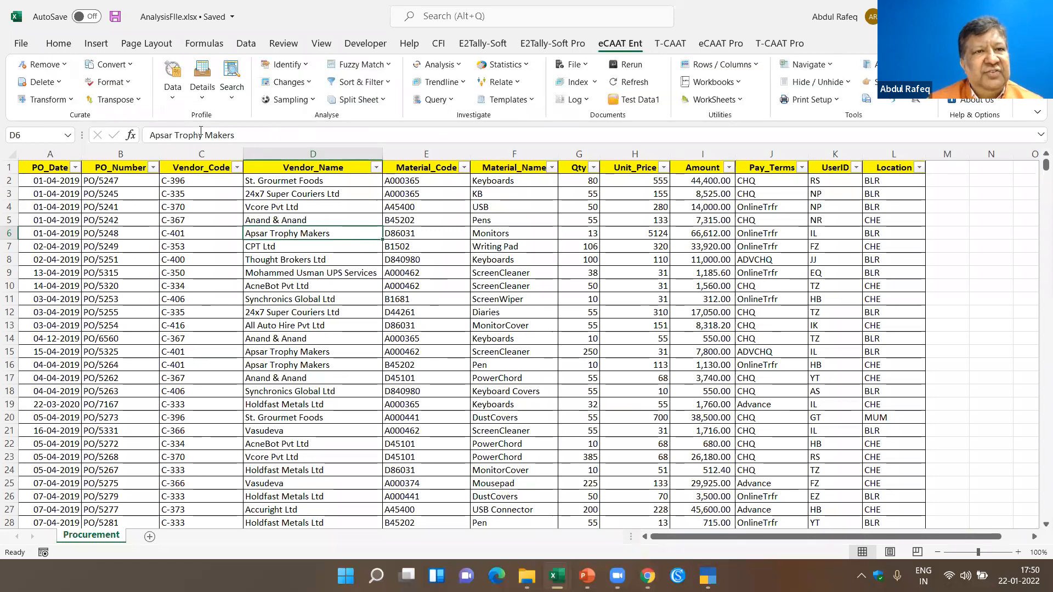
{"action": "left_click", "coordinate": [173, 100]}
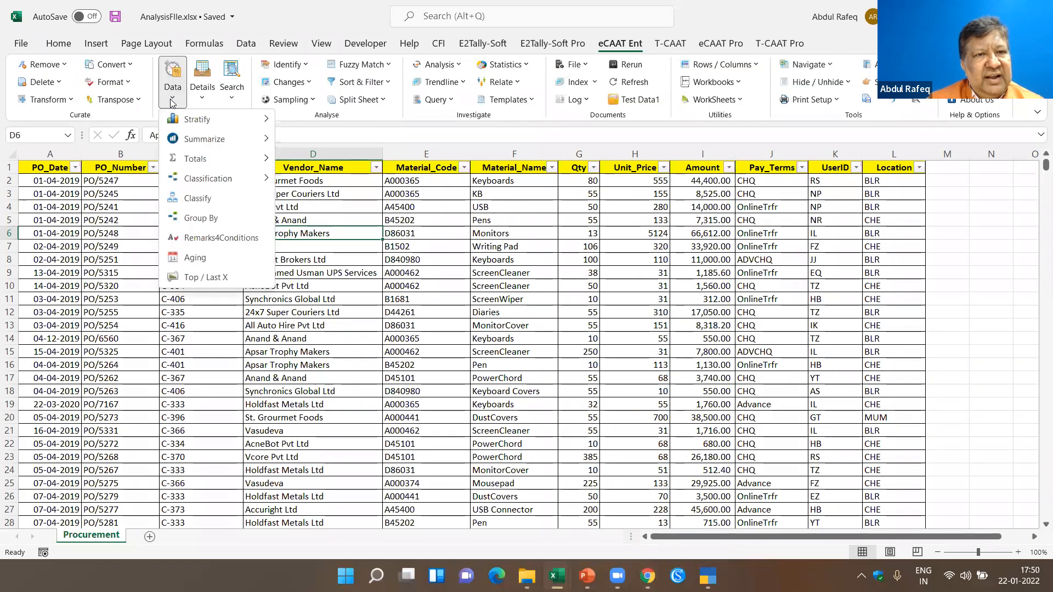
{"action": "left_click", "coordinate": [188, 199]}
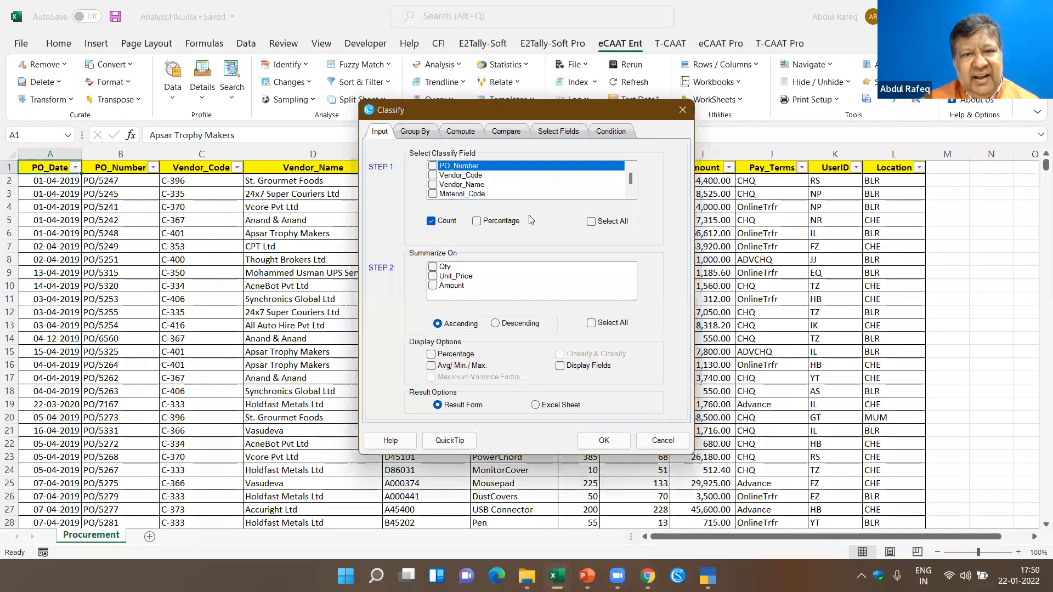
{"action": "scroll", "coordinate": [575, 202], "scroll_direction": "down", "scroll_amount": 1}
{"action": "scroll", "coordinate": [575, 202], "scroll_direction": "up", "scroll_amount": 1}
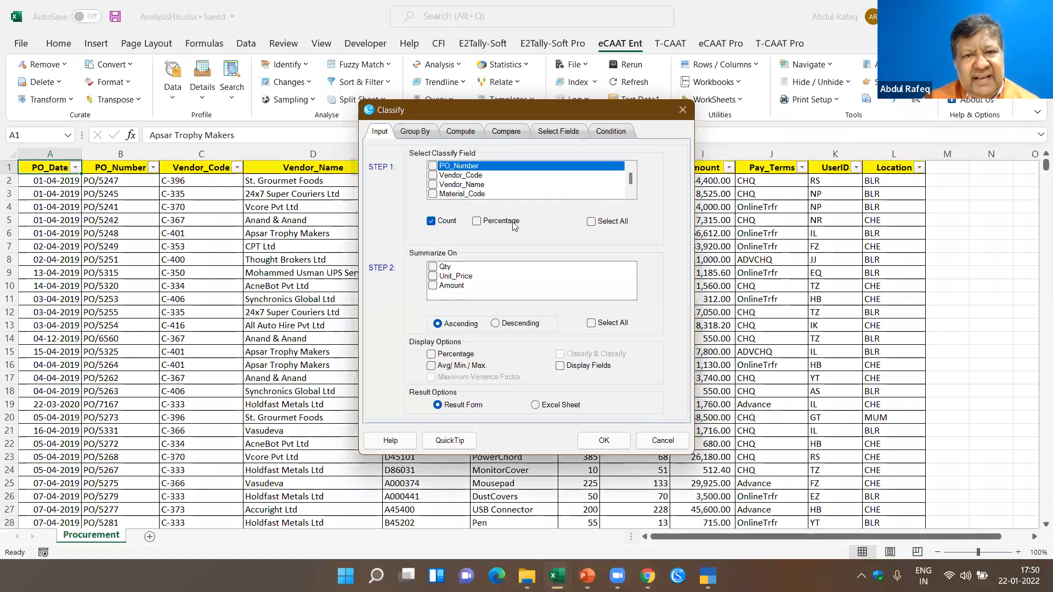
{"action": "left_click", "coordinate": [603, 223]}
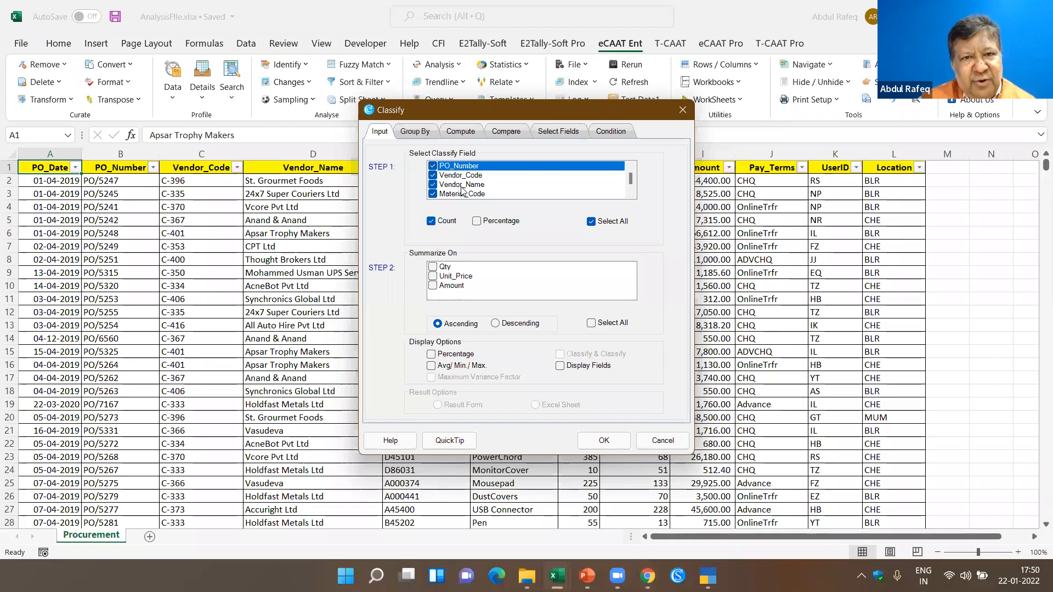
- Exclude Pay_Terms and UserID from the classify fields and run Classify summarized on Amount
{"action": "scroll", "coordinate": [470, 197], "scroll_direction": "down", "scroll_amount": 1}
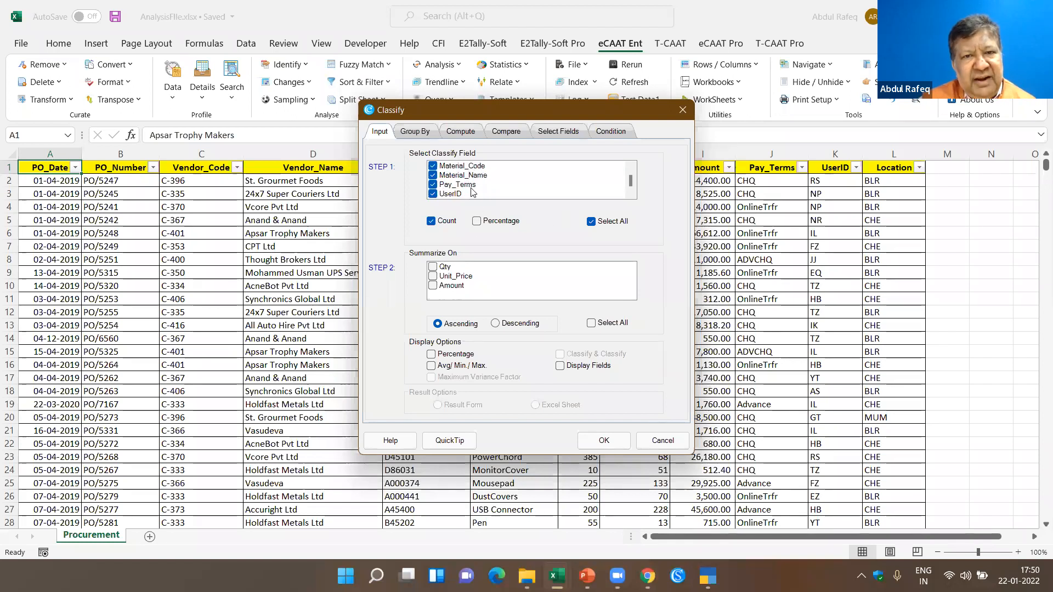
{"action": "scroll", "coordinate": [439, 187], "scroll_direction": "down", "scroll_amount": 1}
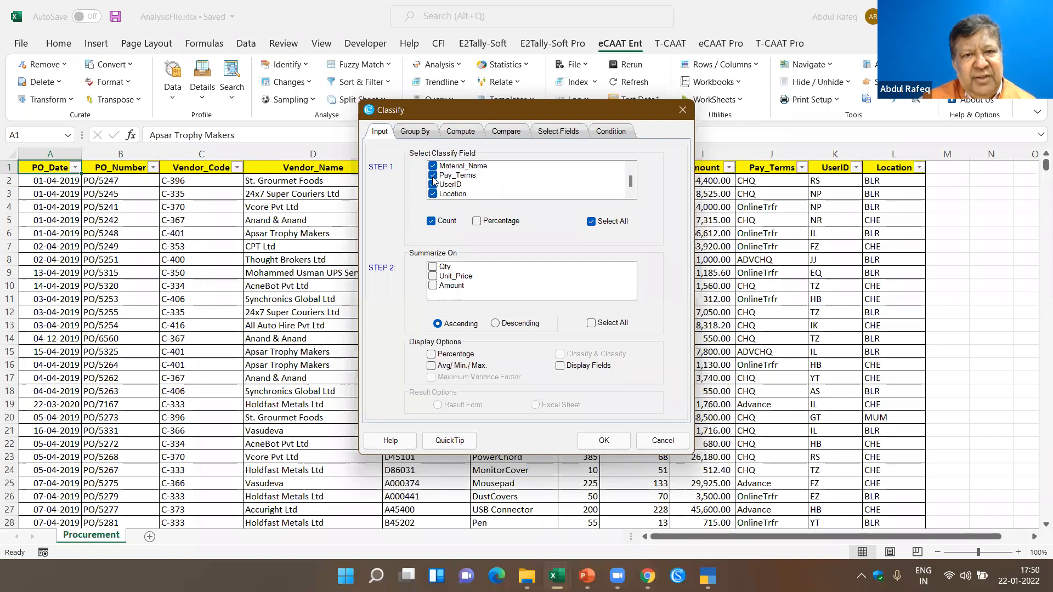
{"action": "left_click", "coordinate": [433, 176]}
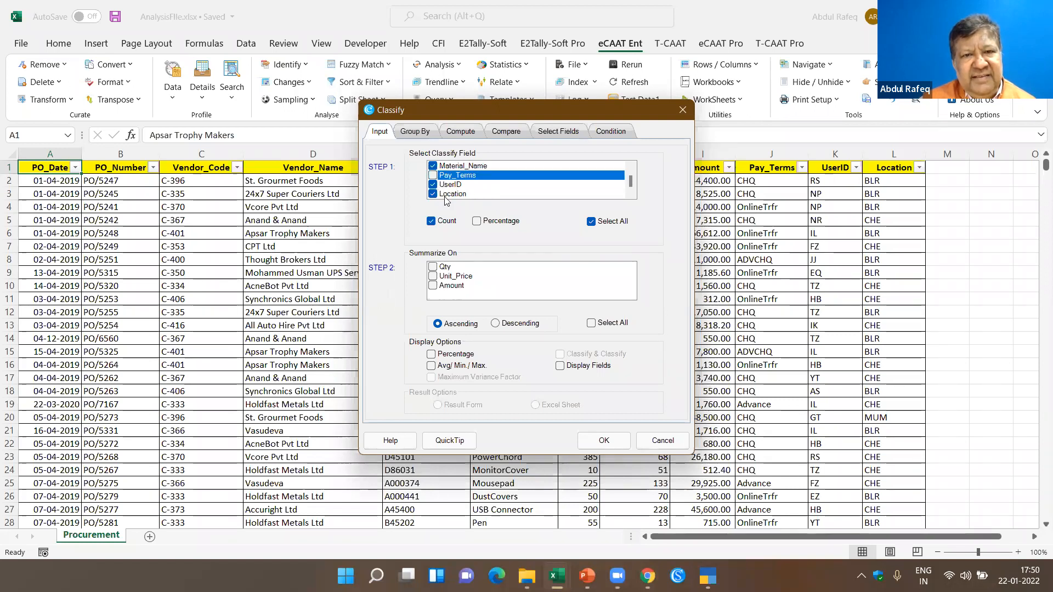
{"action": "left_click", "coordinate": [433, 185]}
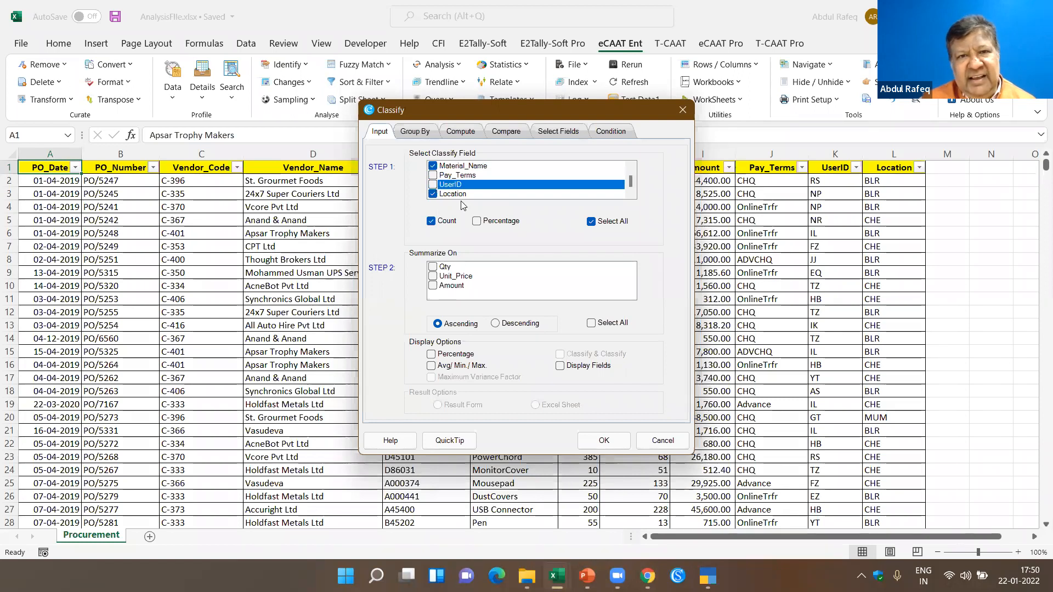
{"action": "left_click", "coordinate": [433, 287]}
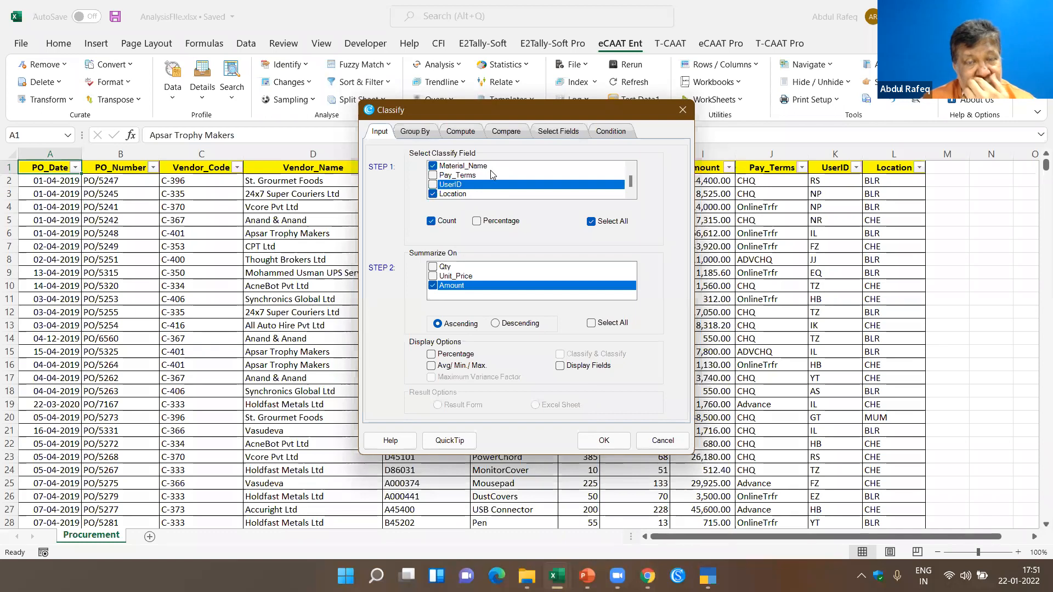
{"action": "left_click", "coordinate": [616, 446]}
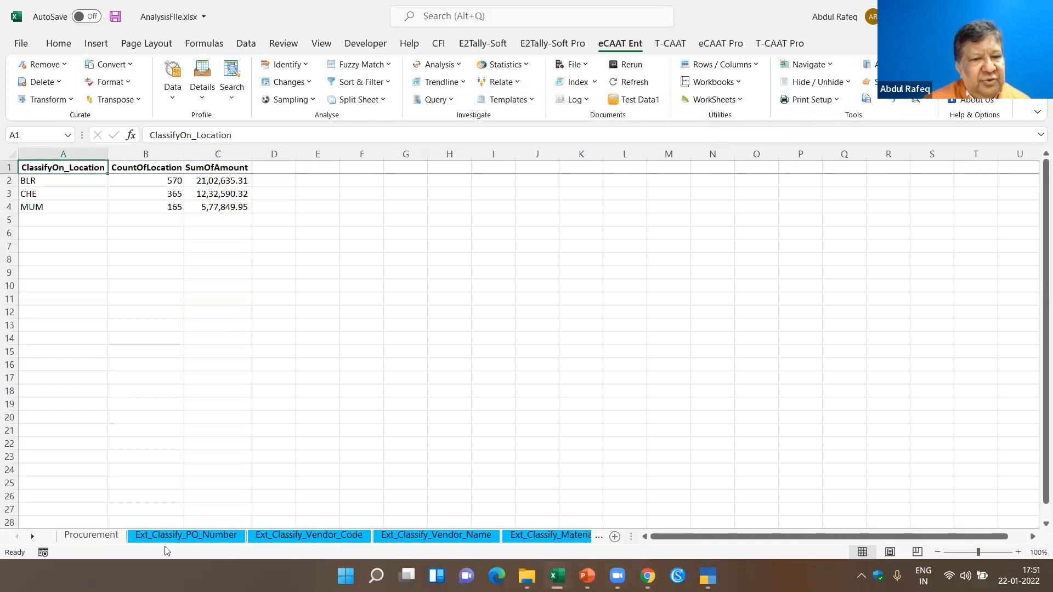
- Look at the Ext_Classify_PO_Number results sheet and return to the Procurement sheet
{"action": "left_click", "coordinate": [185, 535]}
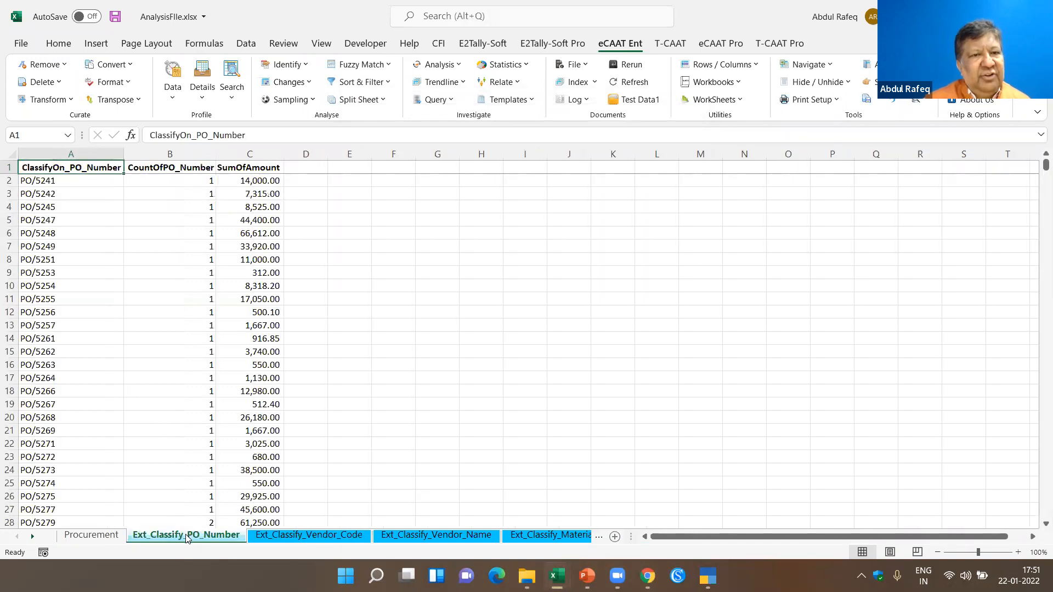
{"action": "left_click", "coordinate": [91, 535], "text": "ctrl"}
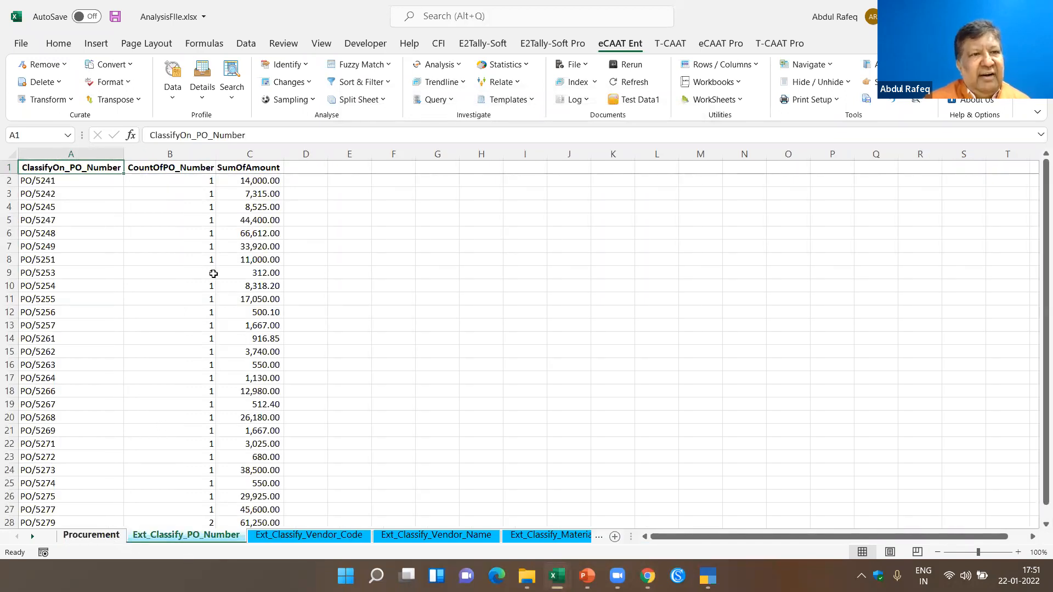
{"action": "key", "text": "ctrl+Page_Up"}
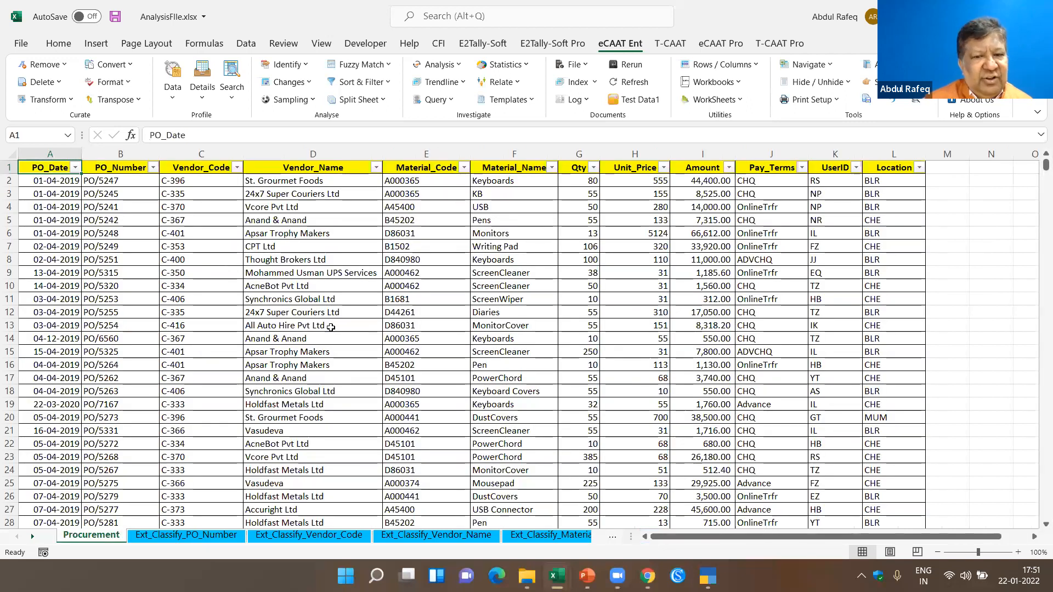
- Generate an index sheet that lists and links all sheets in the AnalysisFIle workbook
{"action": "left_click", "coordinate": [202, 273]}
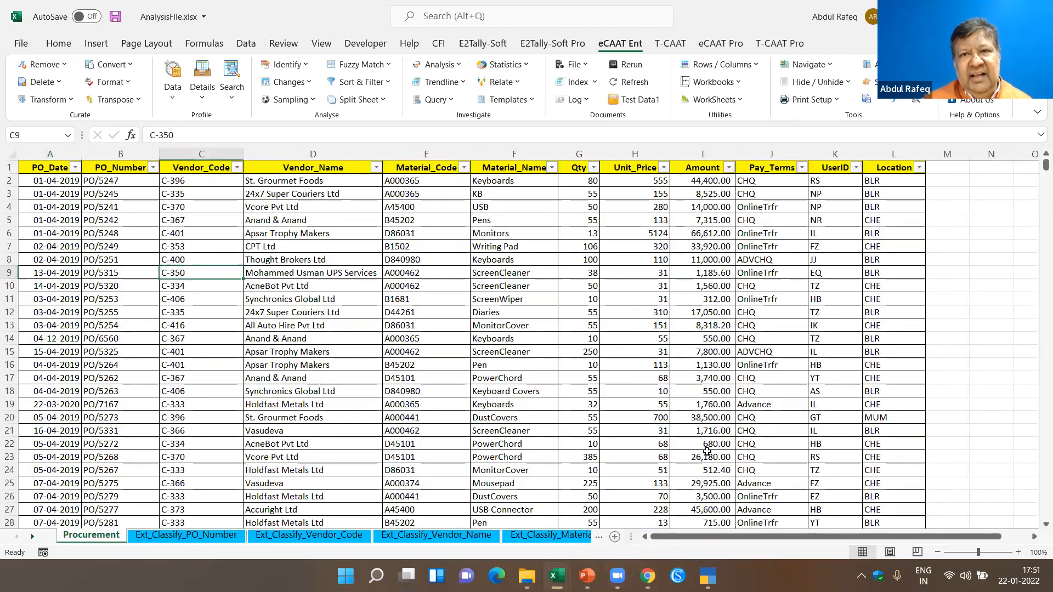
{"action": "left_click", "coordinate": [598, 85]}
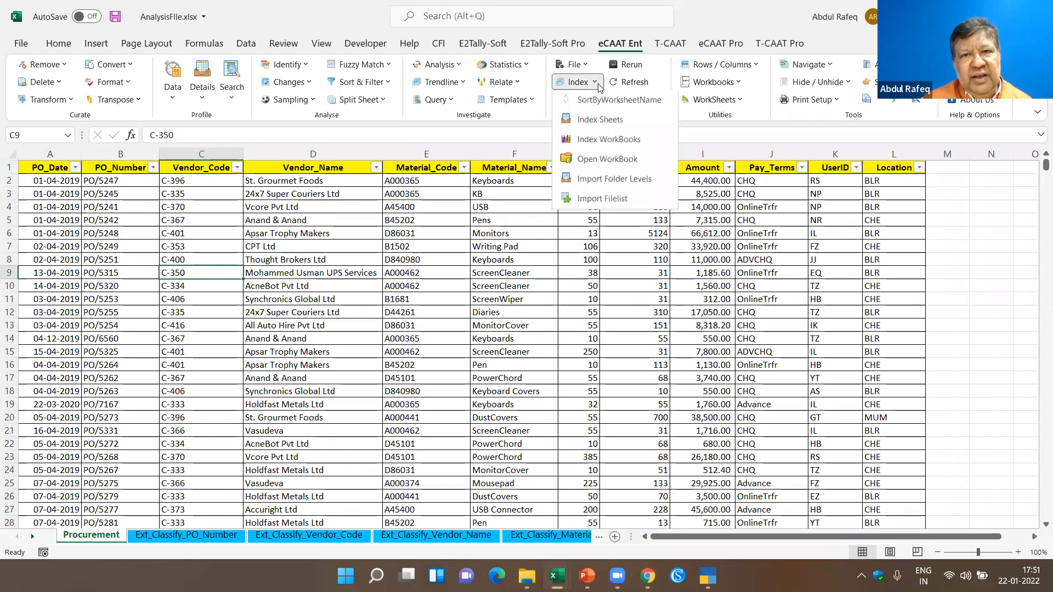
{"action": "left_click", "coordinate": [603, 120]}
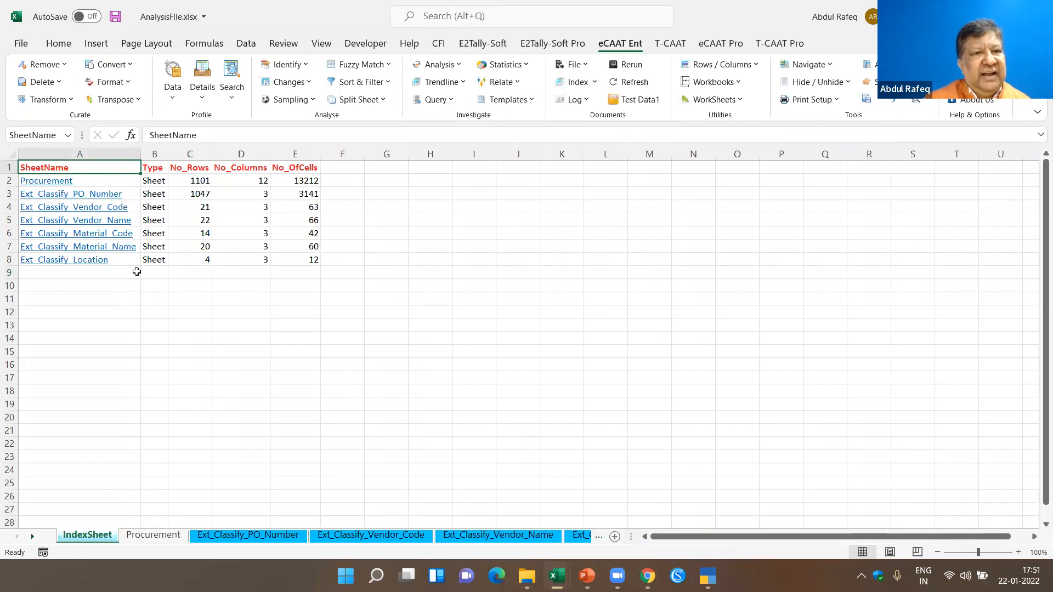
- Open the PO_Number results from the index, and examine the Vendor_Code, Vendor_Name and Material_Code classify sheets
{"action": "left_click", "coordinate": [101, 196]}
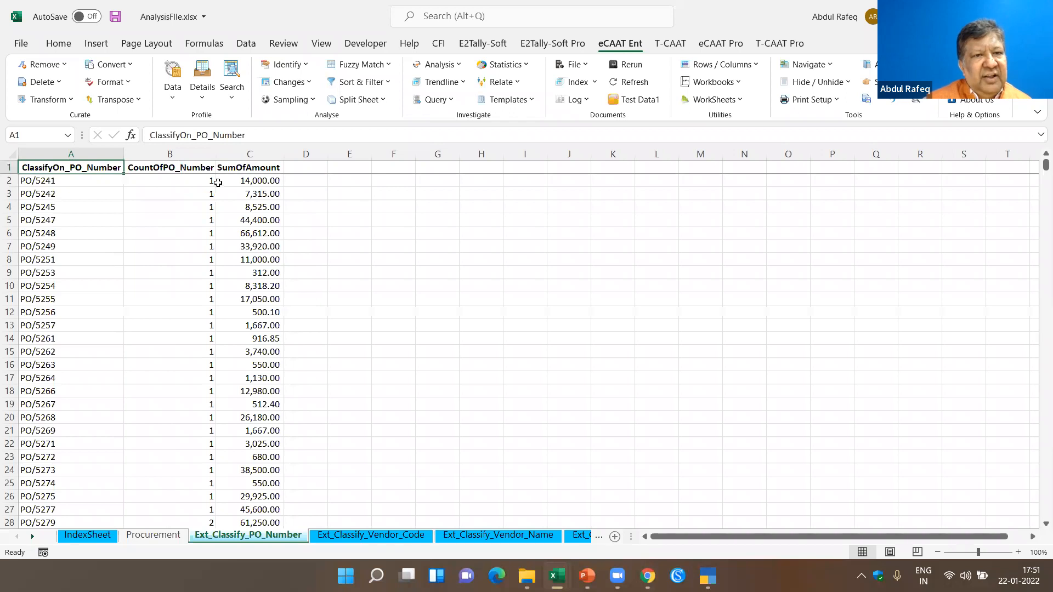
{"action": "left_click", "coordinate": [366, 537]}
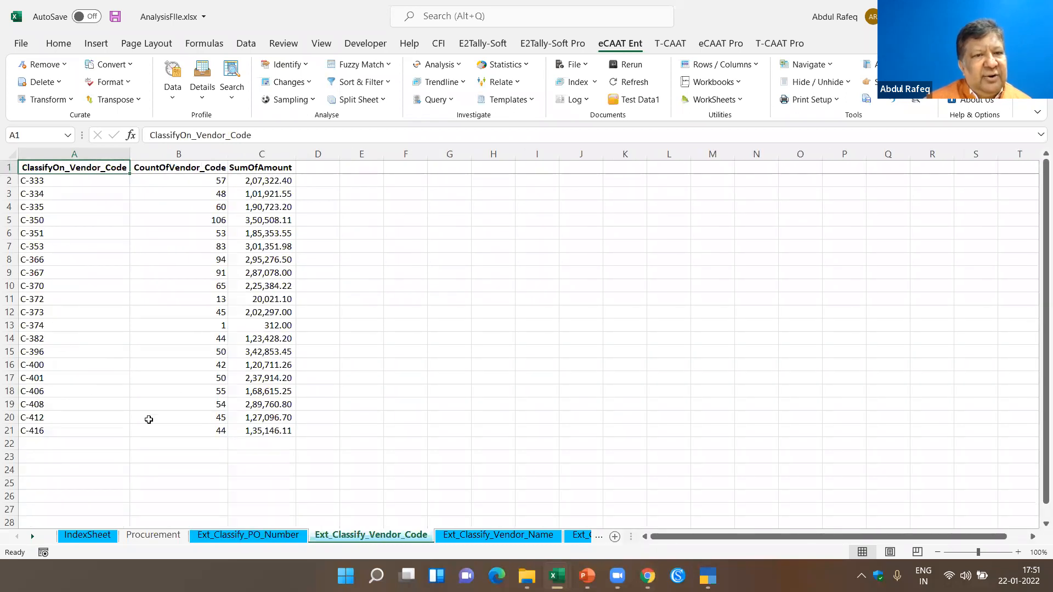
{"action": "left_click", "coordinate": [493, 535]}
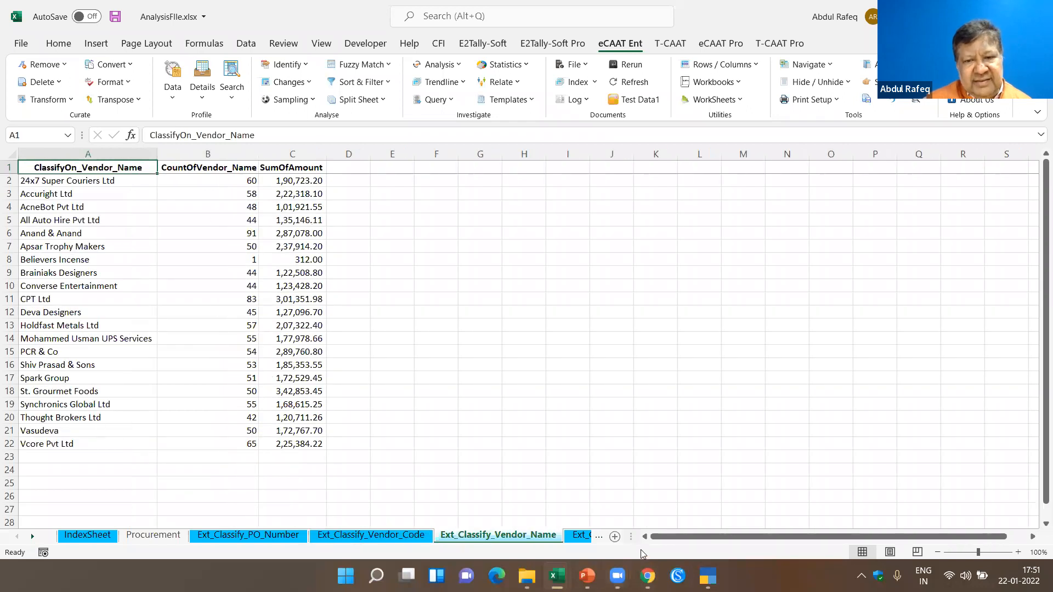
{"action": "left_click", "coordinate": [579, 537]}
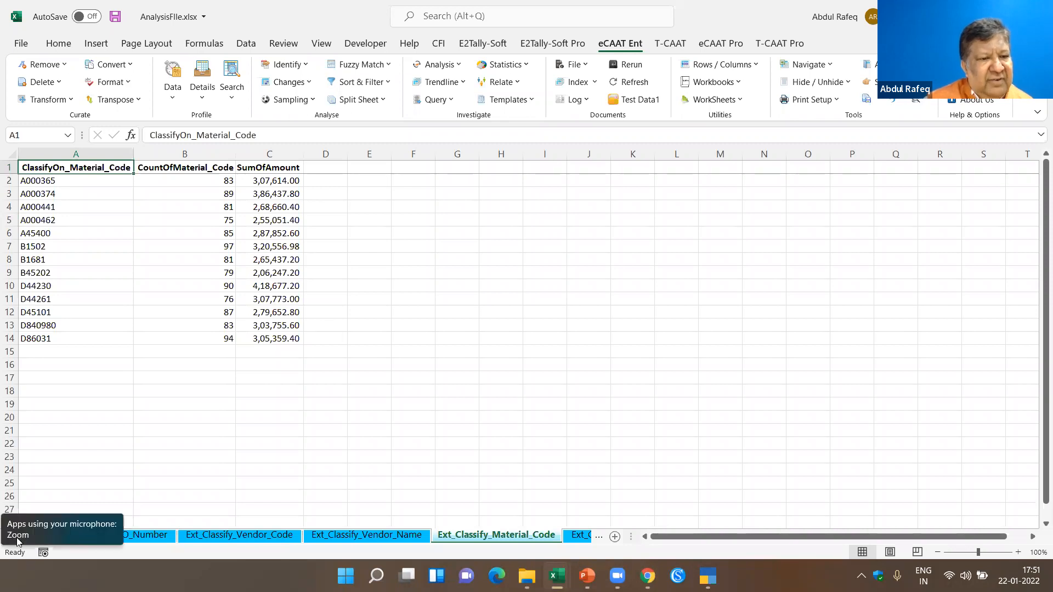
{"action": "left_click", "coordinate": [179, 373]}
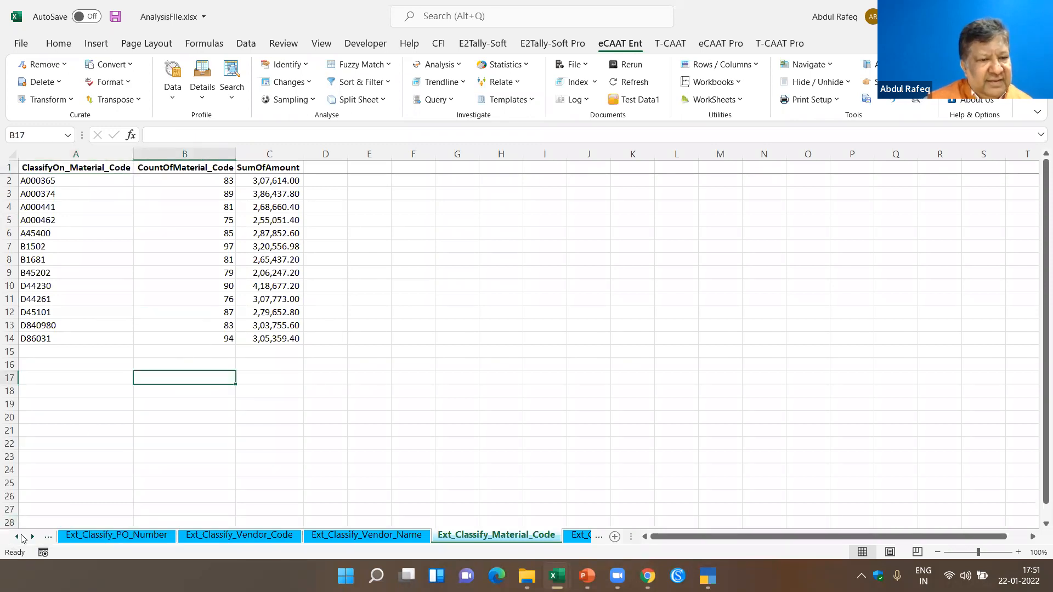
- Set up a Classify run on the Procurement sheet with Vendor_Name as the classify field, summarized on Qty
{"action": "left_click", "coordinate": [18, 536]}
{"action": "left_click", "coordinate": [18, 537]}
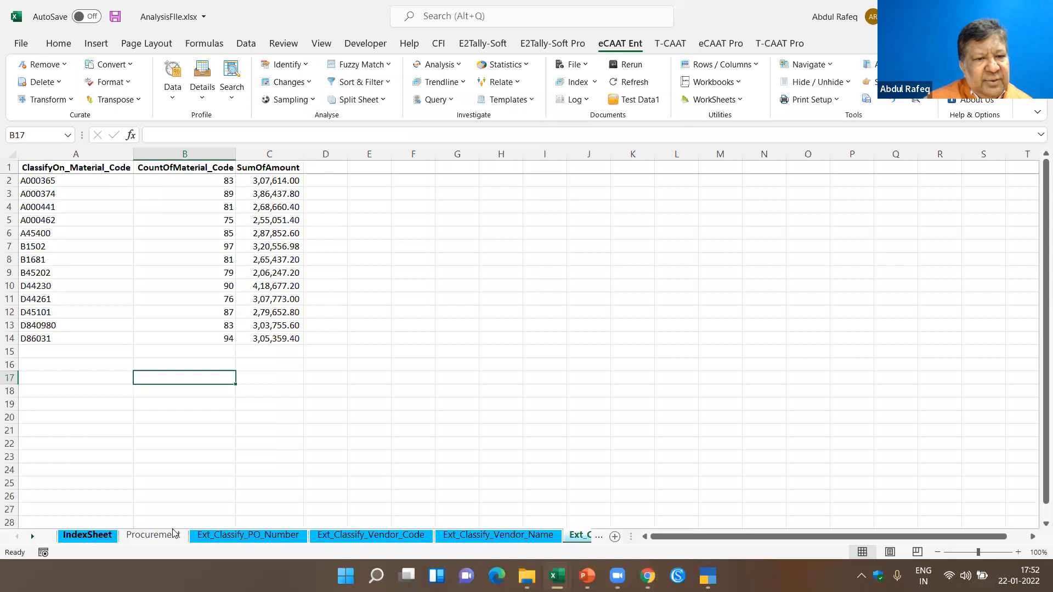
{"action": "left_click", "coordinate": [153, 535]}
{"action": "left_click", "coordinate": [301, 237]}
{"action": "left_click", "coordinate": [298, 185]}
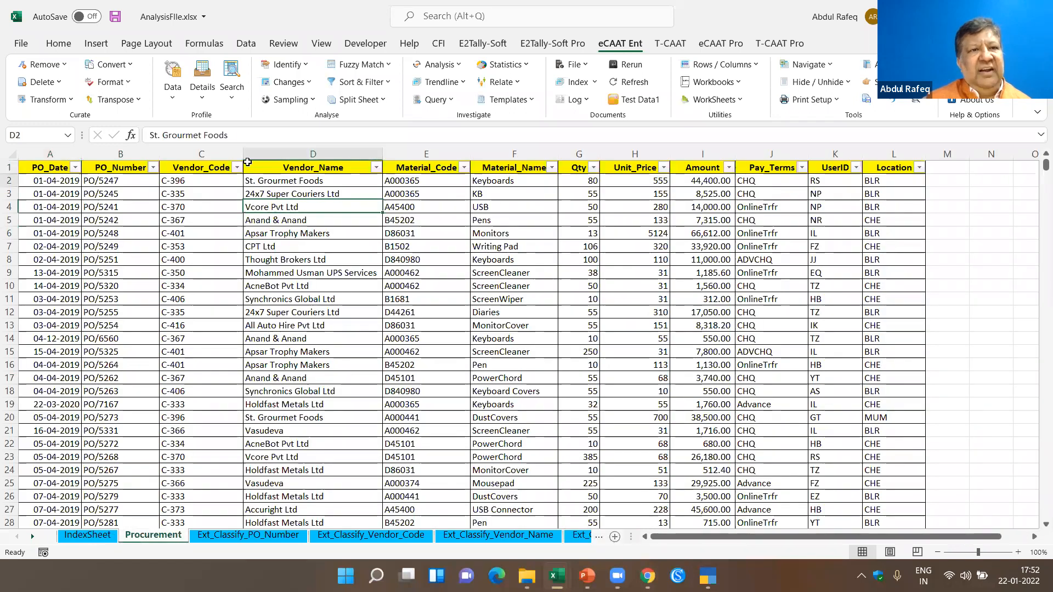
{"action": "left_click", "coordinate": [173, 102]}
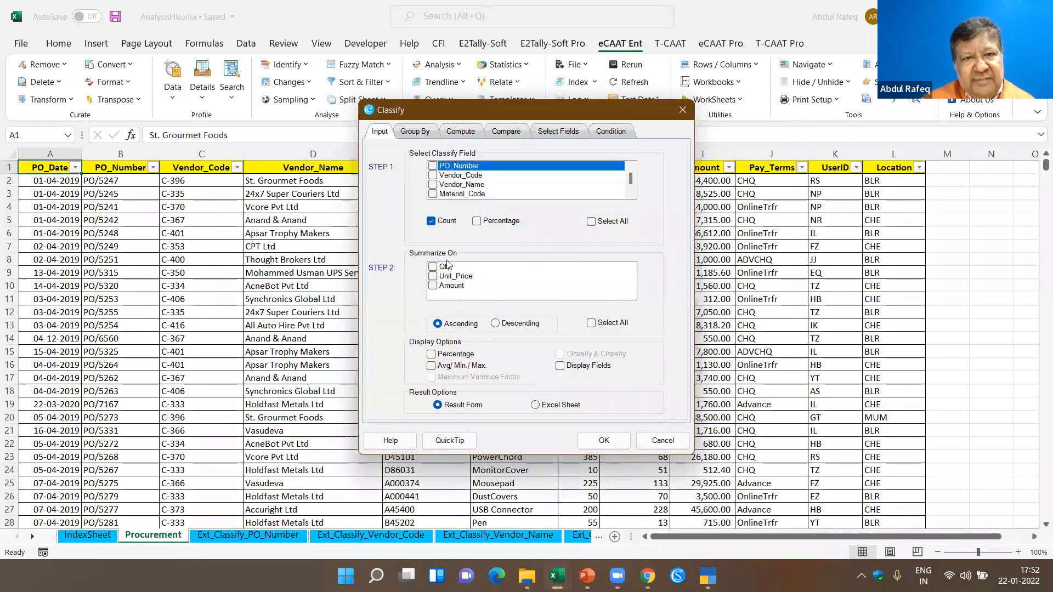
{"action": "left_click", "coordinate": [433, 186]}
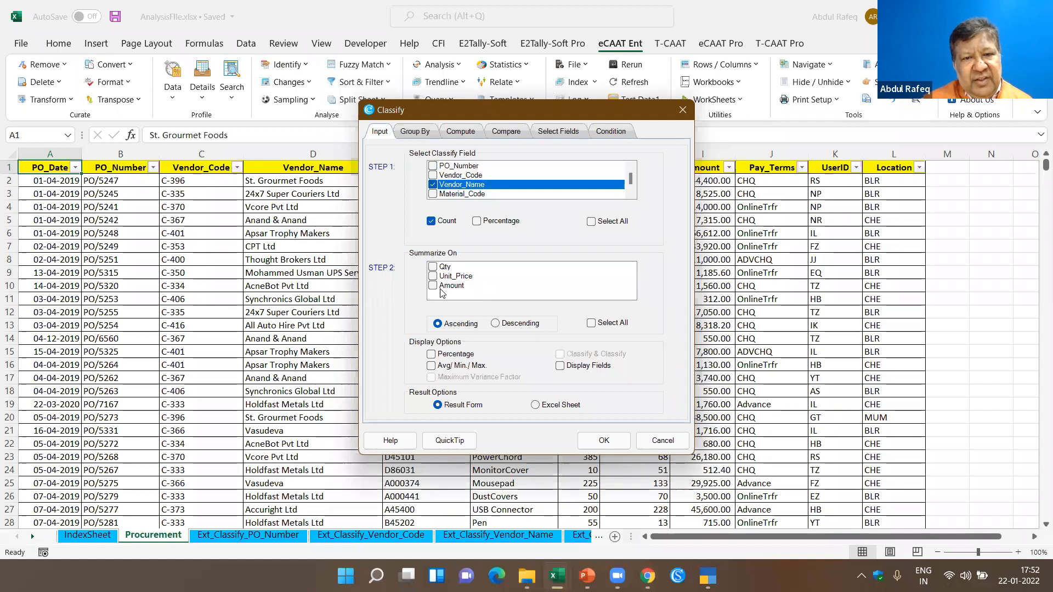
{"action": "left_click", "coordinate": [433, 267]}
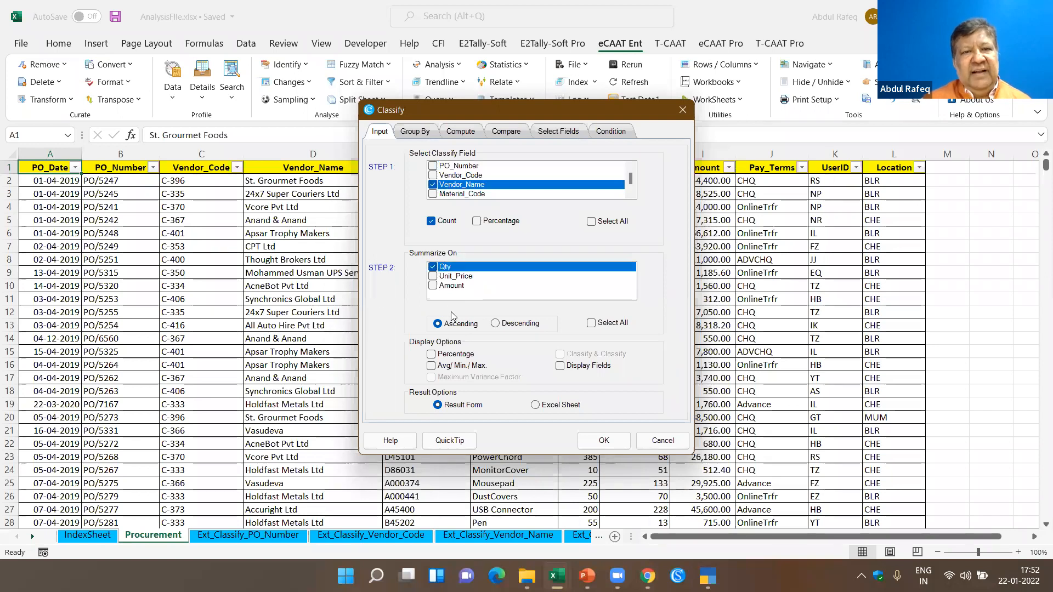
- Group the vendor classification by Material_Name and run it to the result form
{"action": "left_click", "coordinate": [417, 131]}
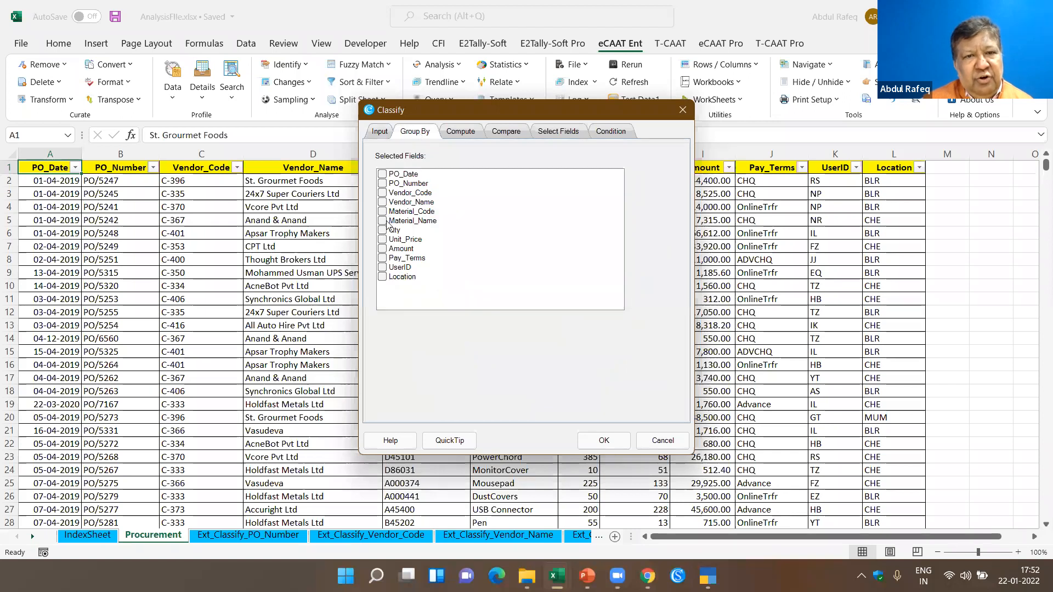
{"action": "left_click", "coordinate": [388, 223]}
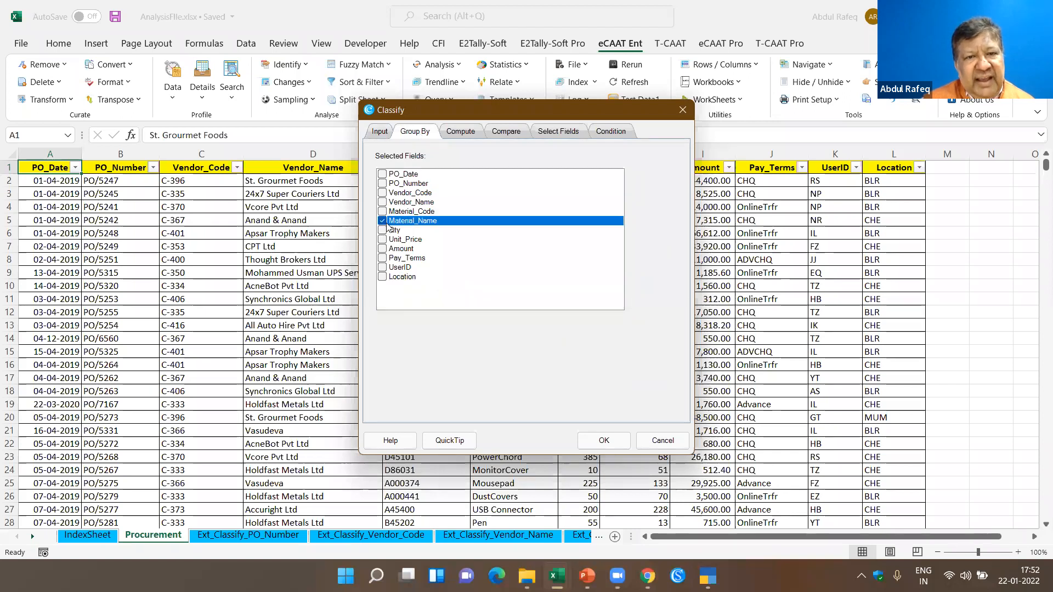
{"action": "left_click", "coordinate": [373, 133]}
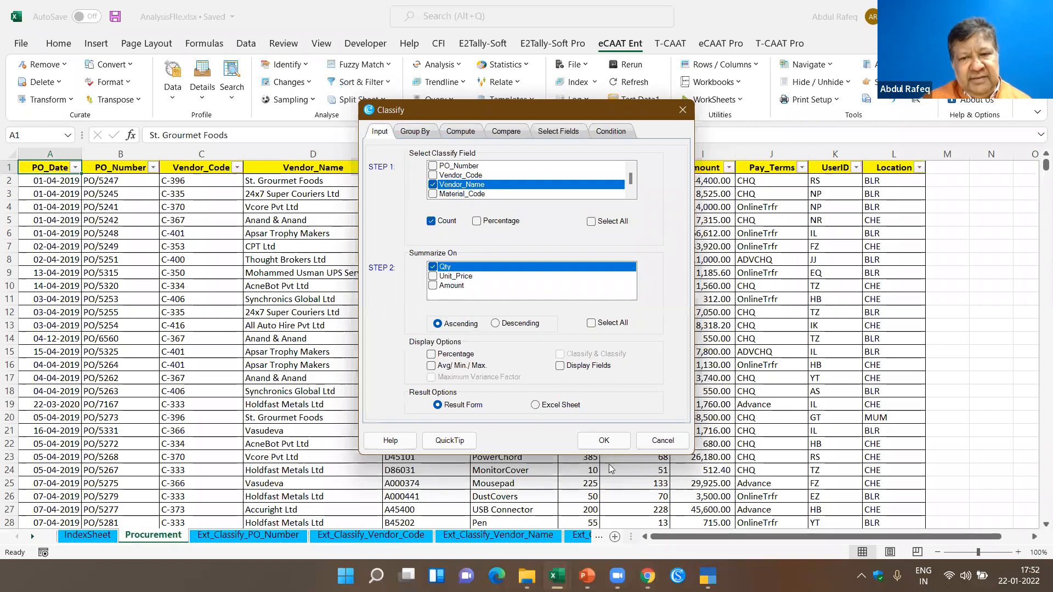
{"action": "left_click", "coordinate": [608, 444]}
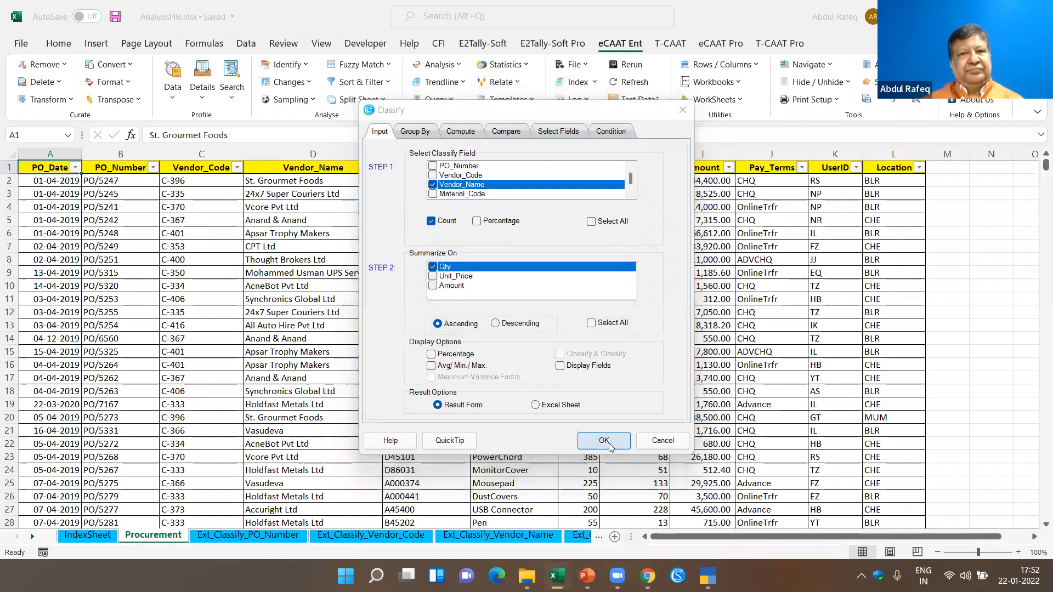
{"action": "left_click", "coordinate": [610, 446]}
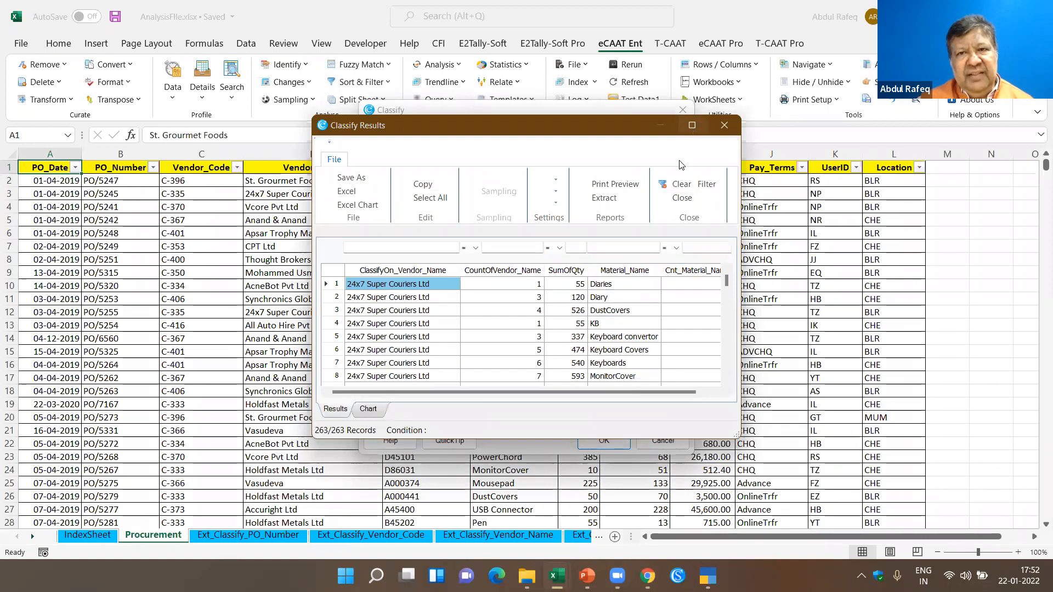
- Maximize the Classify results and look through the quantities and counts per vendor and material
{"action": "left_click", "coordinate": [691, 127]}
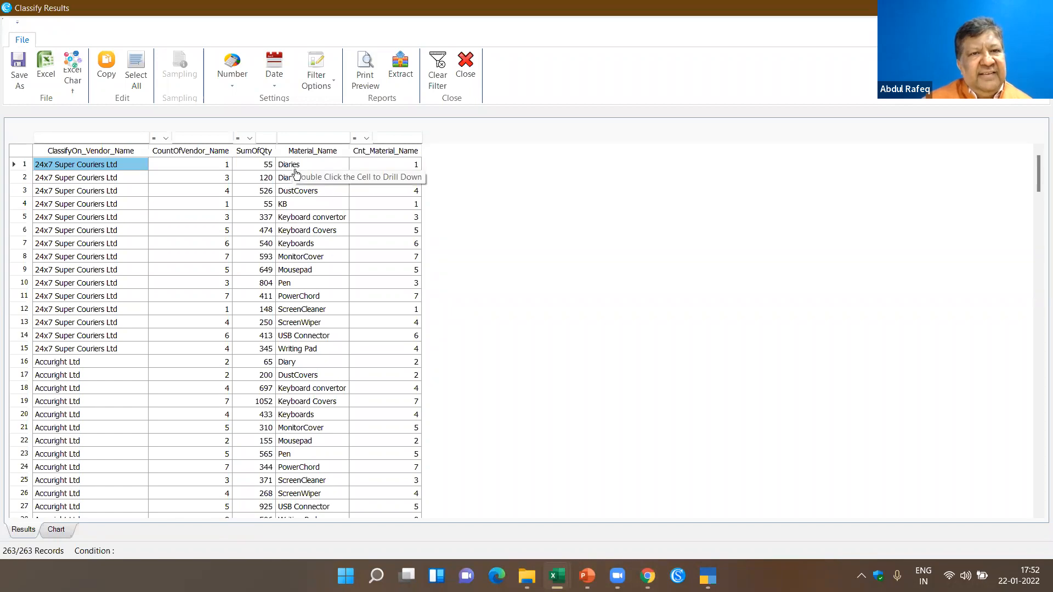
{"action": "scroll", "coordinate": [299, 217], "scroll_direction": "down", "scroll_amount": 1}
{"action": "scroll", "coordinate": [301, 213], "scroll_direction": "up", "scroll_amount": 1}
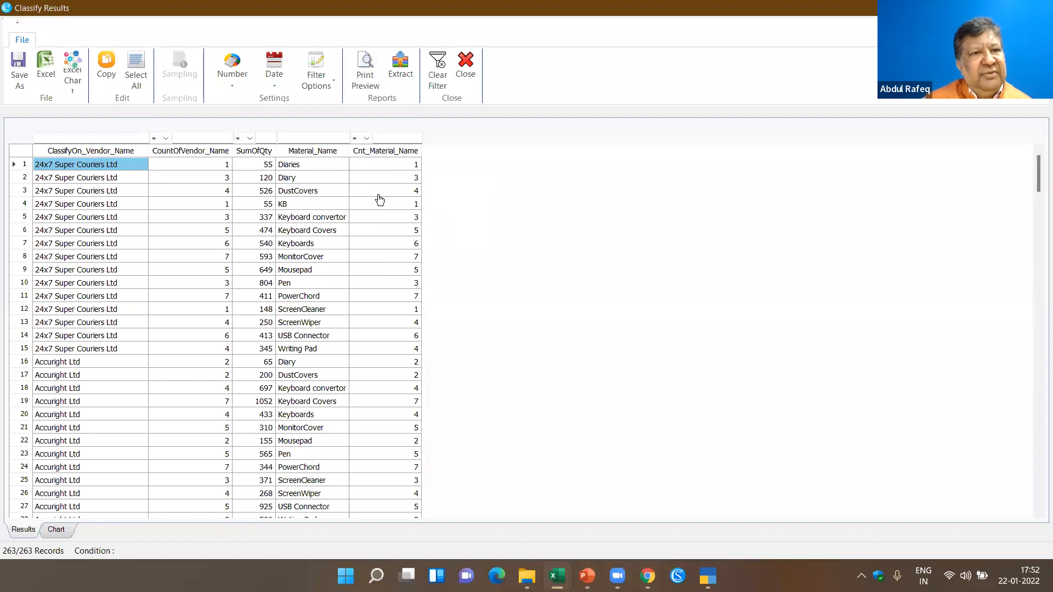
{"action": "scroll", "coordinate": [213, 294], "scroll_direction": "down", "scroll_amount": 5}
{"action": "scroll", "coordinate": [213, 295], "scroll_direction": "down", "scroll_amount": 9}
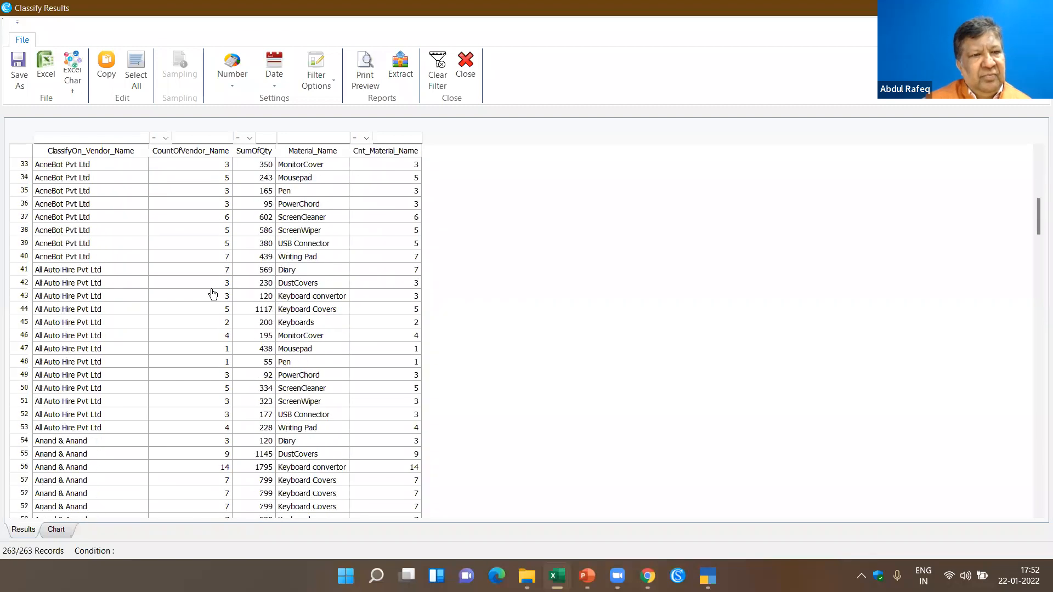
{"action": "scroll", "coordinate": [212, 295], "scroll_direction": "up", "scroll_amount": 14}
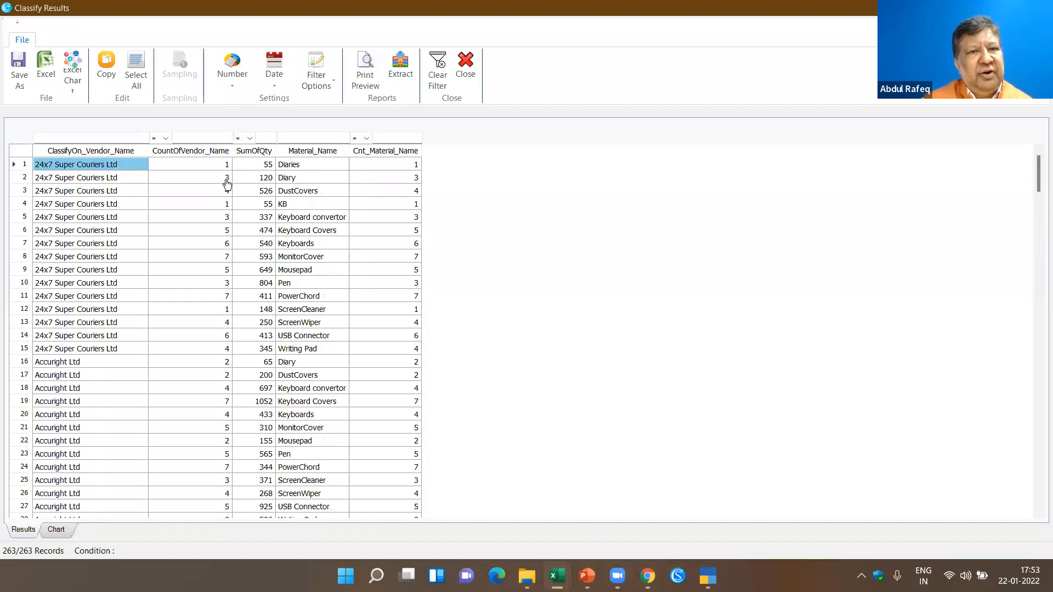
- Sort the Classify results by Material_Name, by vendor name, and by CountOfVendor_Name in descending order
{"action": "left_click", "coordinate": [321, 155]}
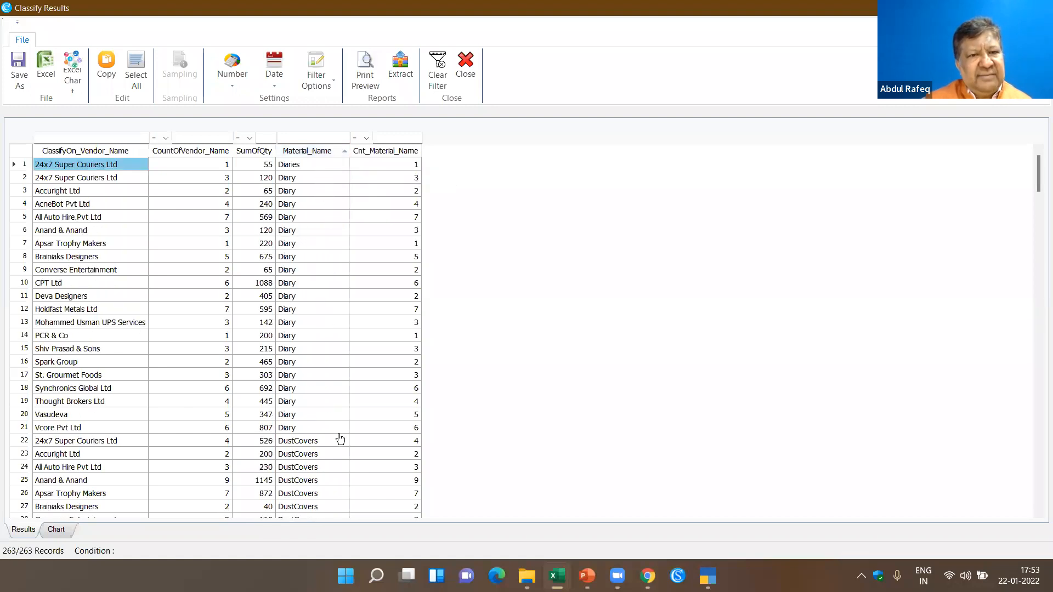
{"action": "left_click", "coordinate": [125, 155]}
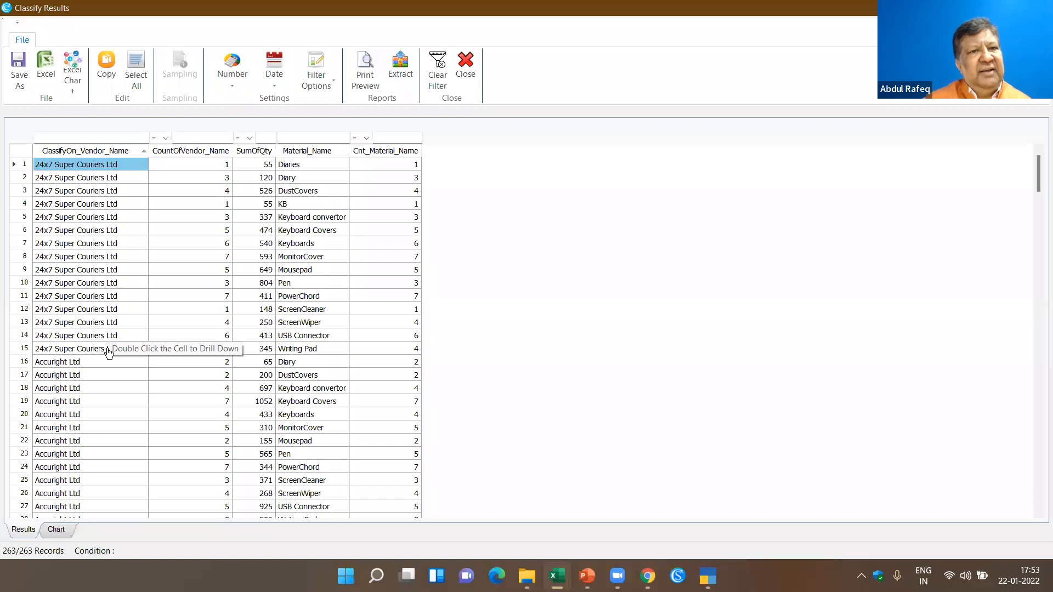
{"action": "left_click", "coordinate": [198, 153]}
{"action": "left_click", "coordinate": [198, 153]}
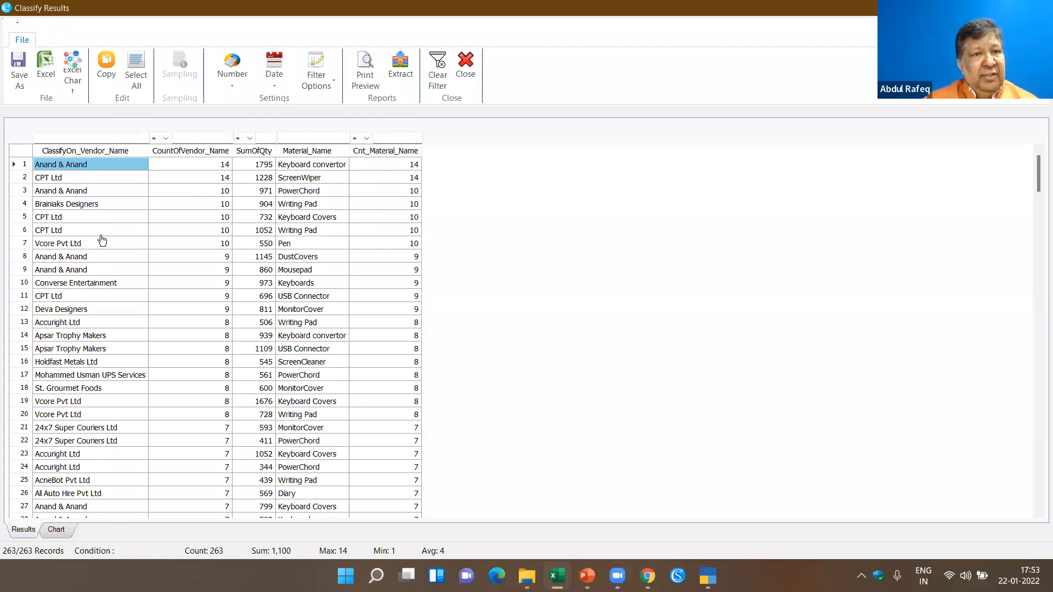
- Filter the Classify results to CountOfVendor_Name greater than 10, and clear the filter value
{"action": "left_click", "coordinate": [165, 139]}
{"action": "left_click", "coordinate": [164, 168]}
{"action": "left_click", "coordinate": [196, 138]}
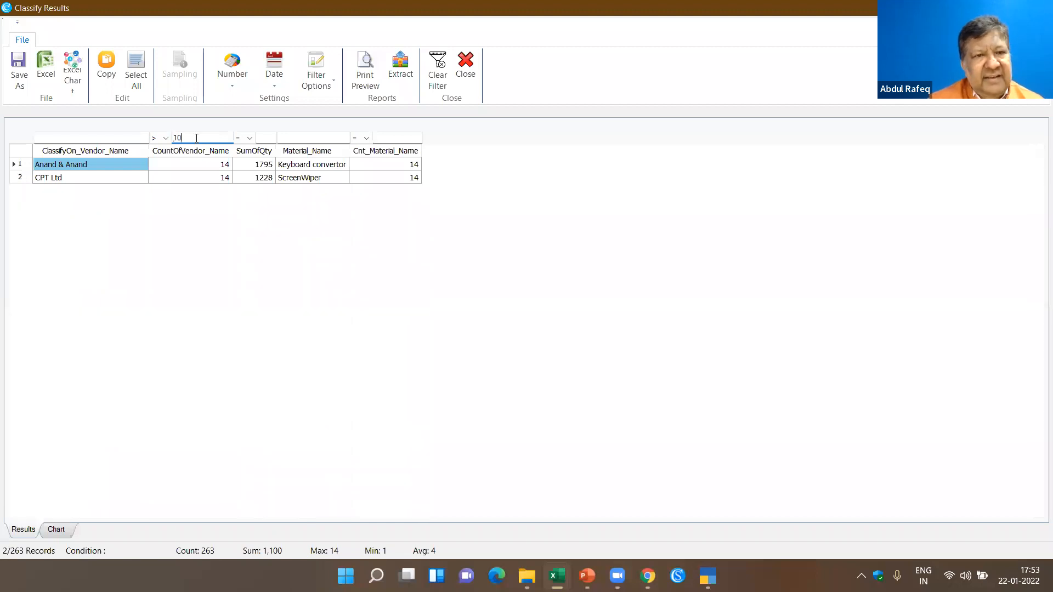
{"action": "key", "text": "BackSpace"}
{"action": "key", "text": "BackSpace"}
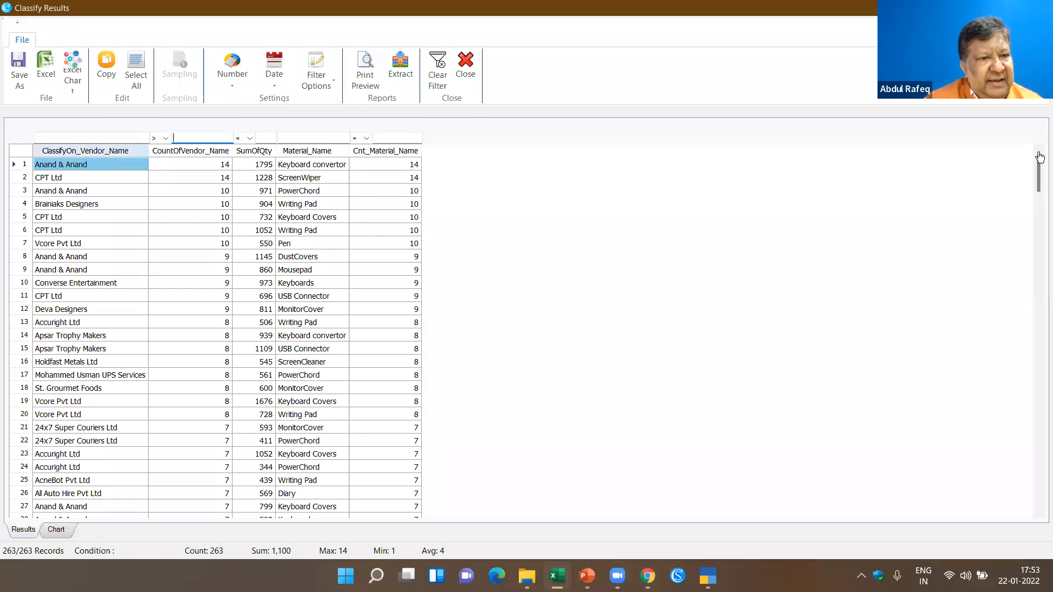
- Filter the Classify results to vendor names matching "apsa" and close the results
{"action": "key", "text": "shift+Tab"}
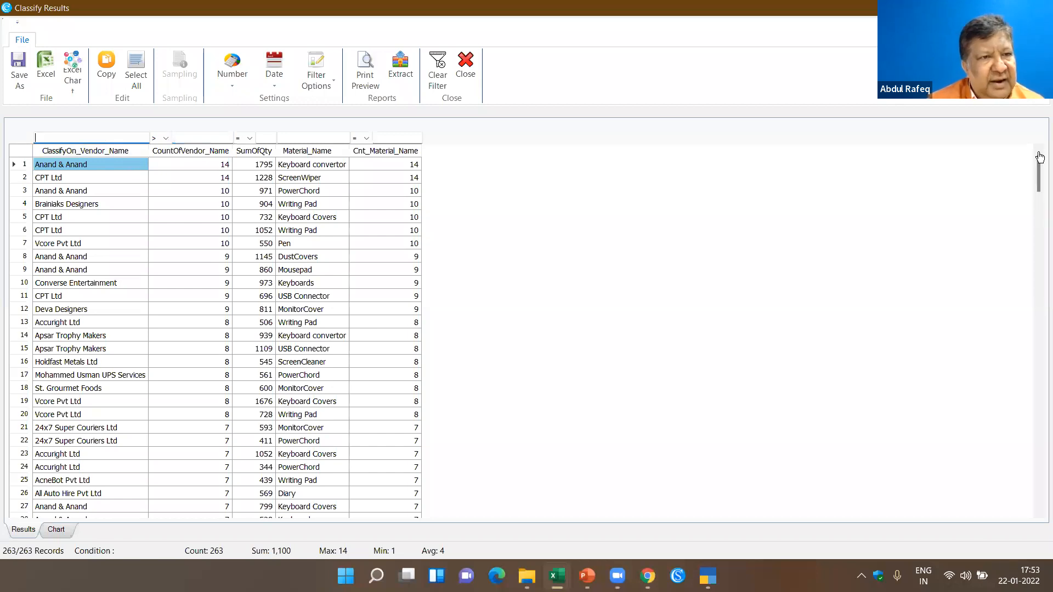
{"action": "type", "text": "ap"}
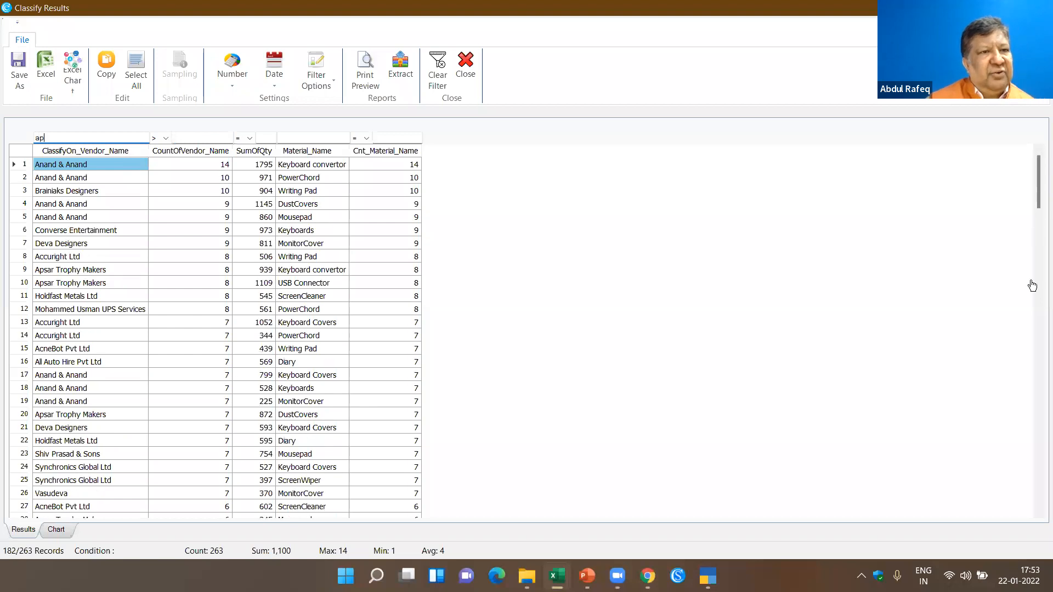
{"action": "type", "text": "sa"}
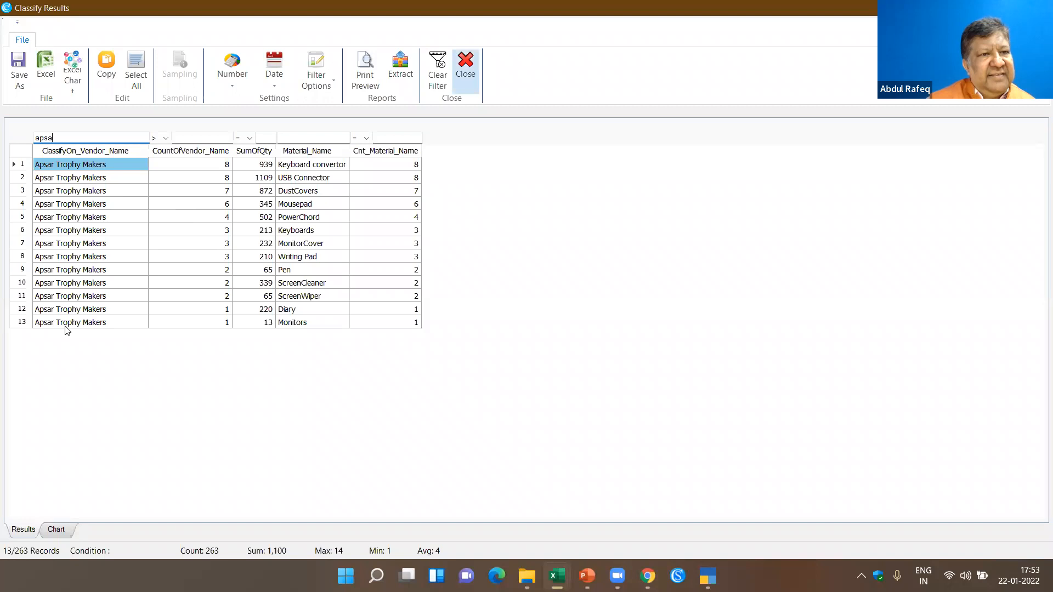
{"action": "left_click", "coordinate": [466, 71]}
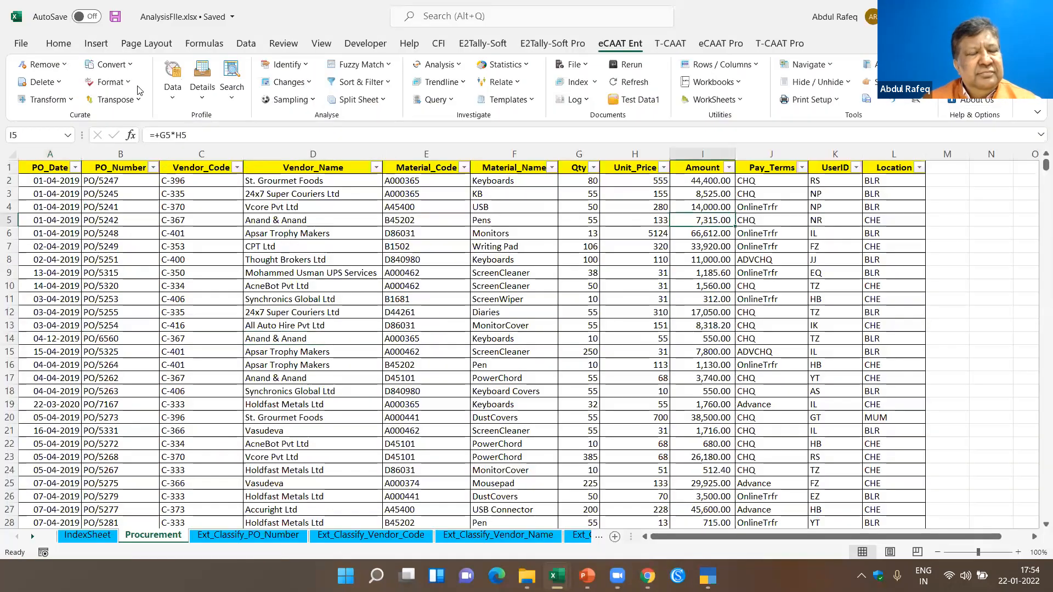
- Run a numeric stratification of the Amount field with auto-filled intervals from -312 to 95000 in increments of 9531
{"action": "left_click", "coordinate": [173, 101]}
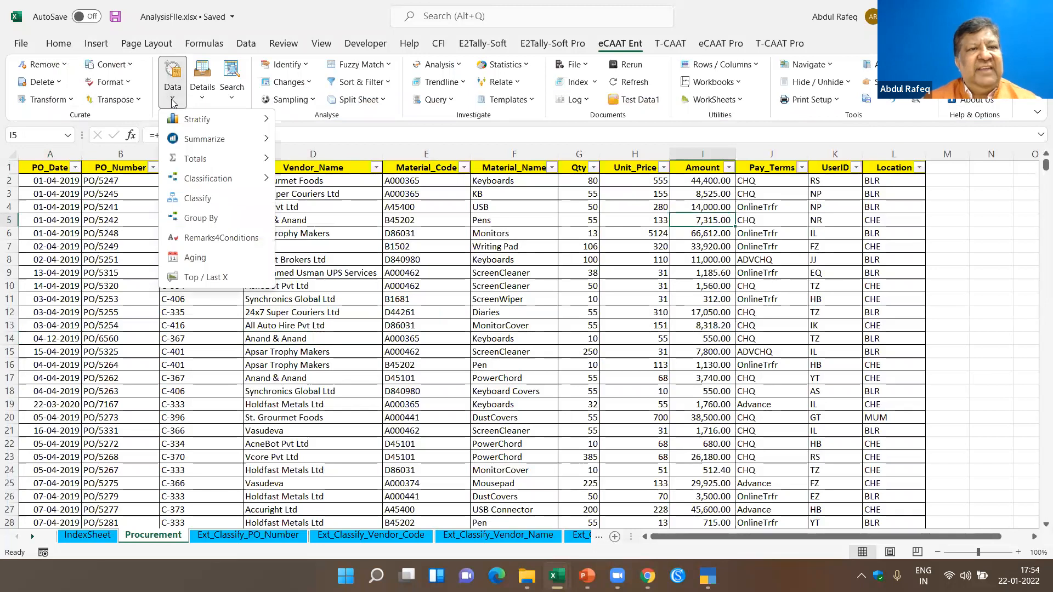
{"action": "mouse_move", "coordinate": [188, 122]}
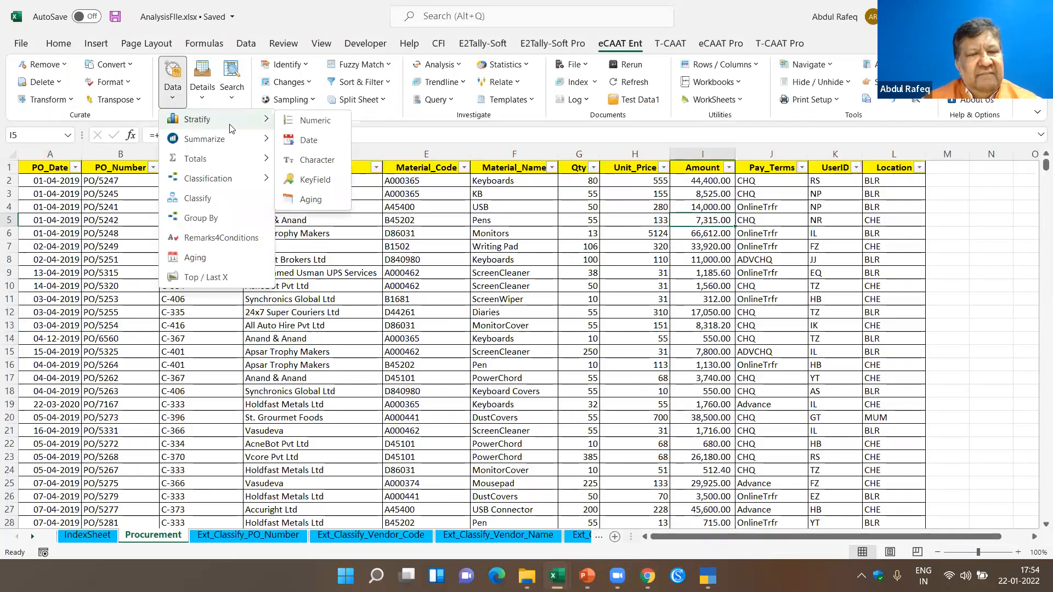
{"action": "left_click", "coordinate": [330, 122]}
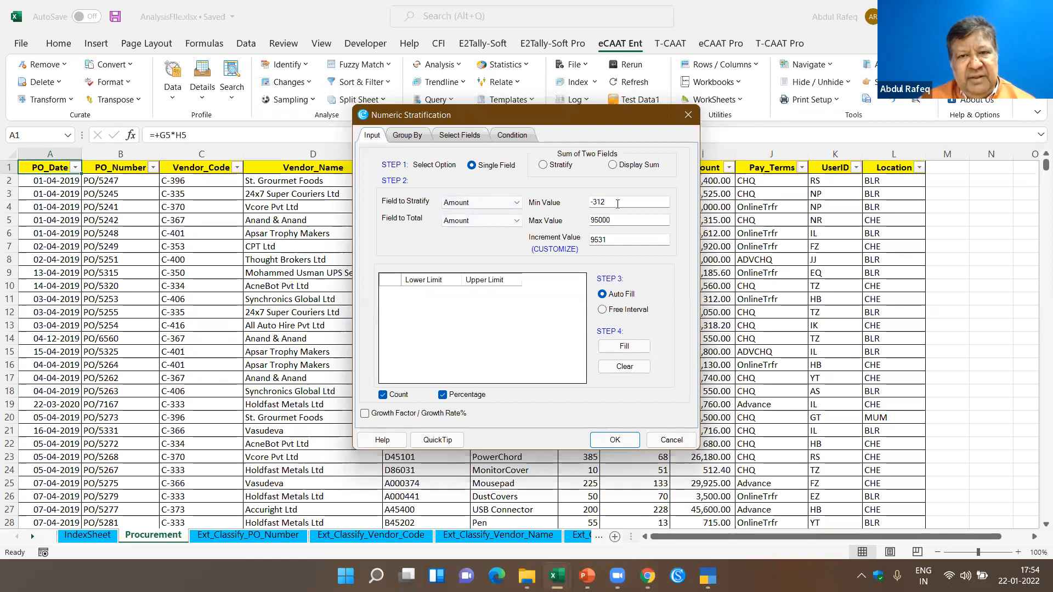
{"action": "left_click", "coordinate": [625, 346]}
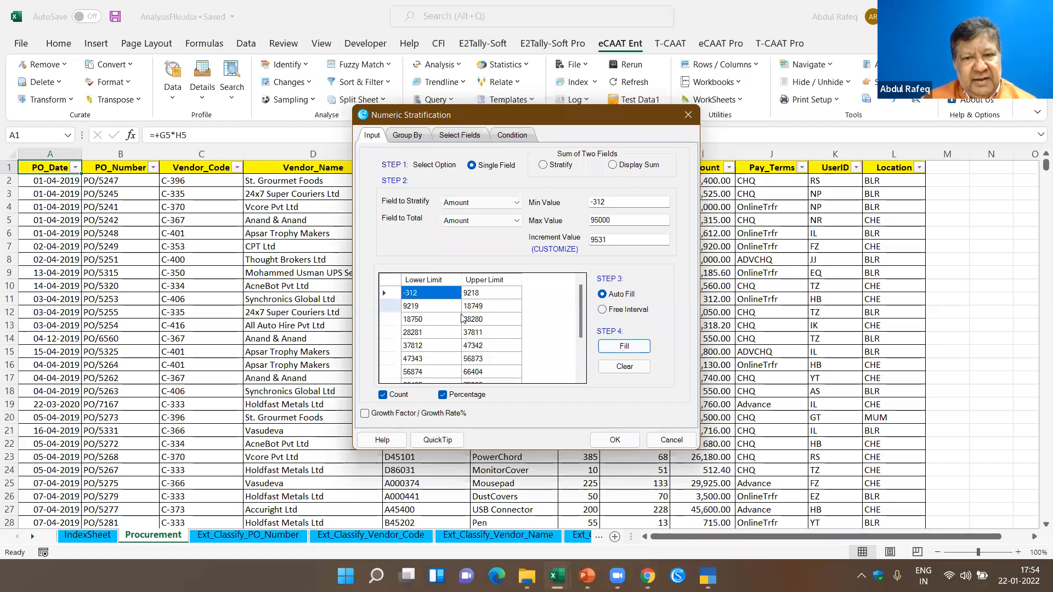
{"action": "left_click", "coordinate": [612, 439]}
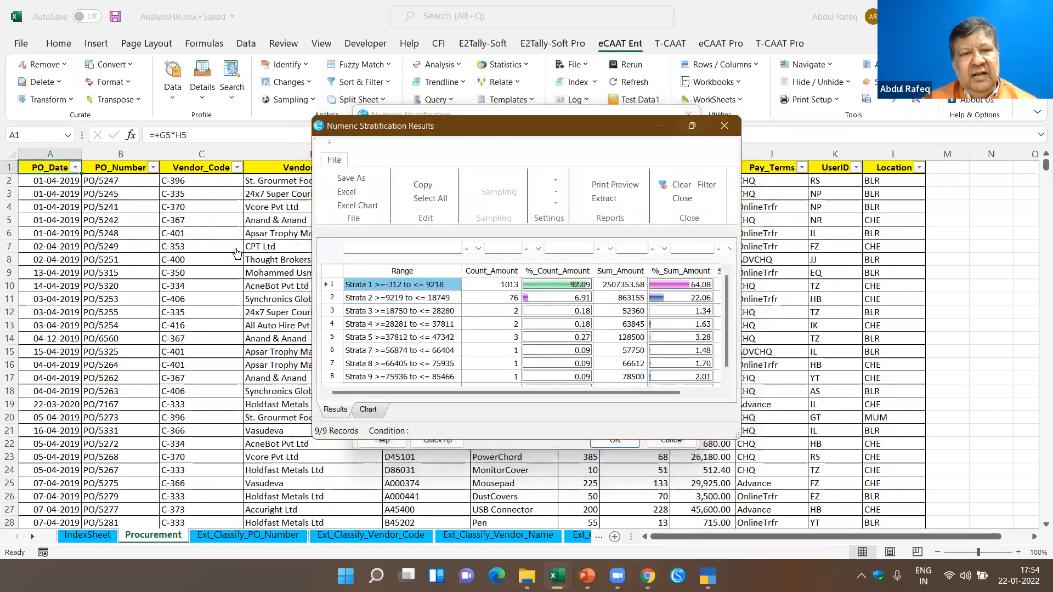
- Maximize the stratification results, drill down into the 94998 to 95000 stratum, and close both result windows
{"action": "left_click", "coordinate": [693, 126]}
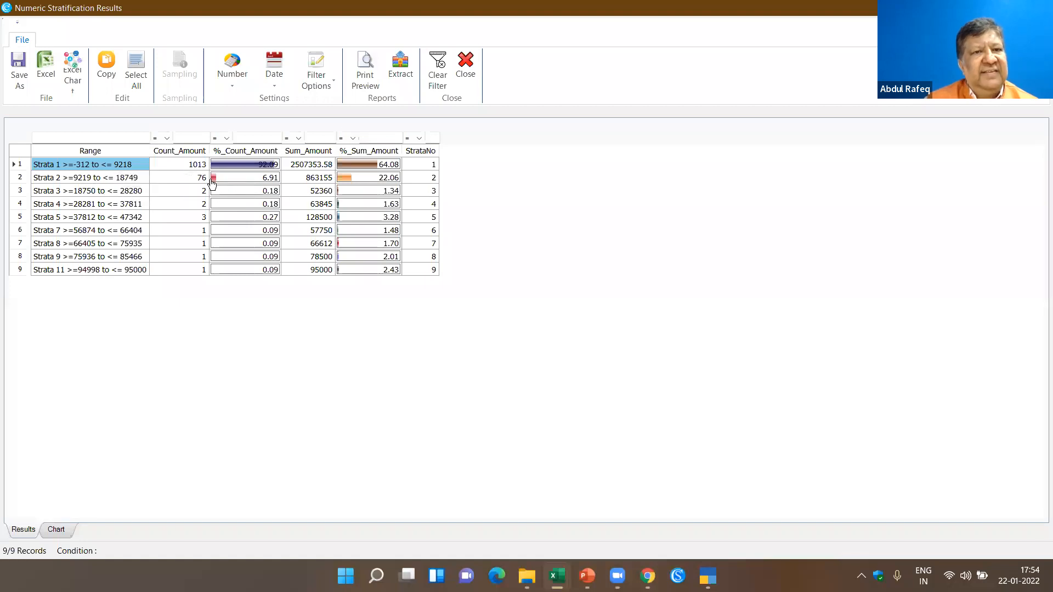
{"action": "left_click", "coordinate": [103, 271]}
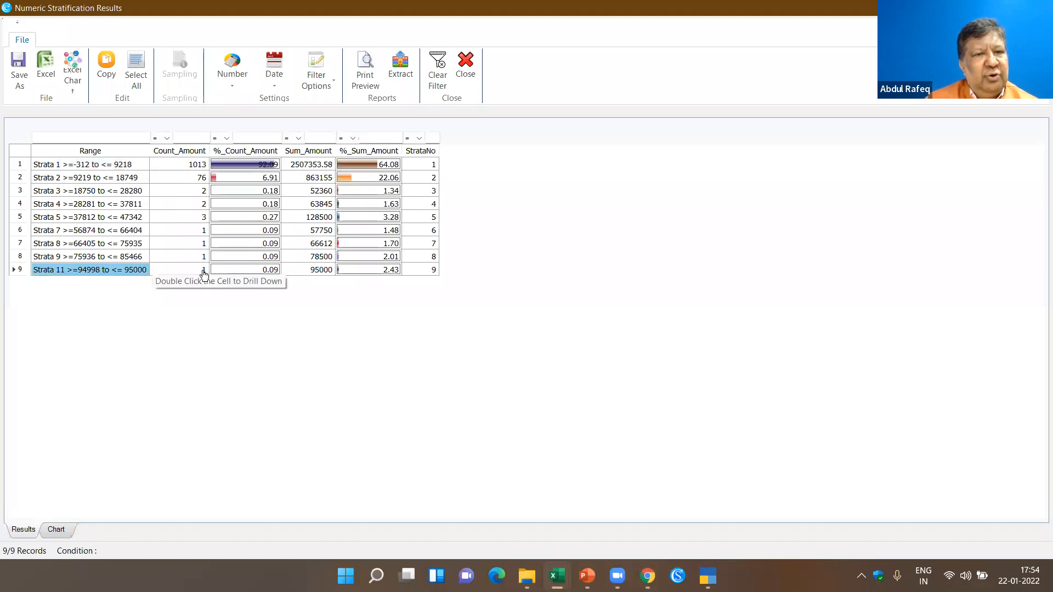
{"action": "double_click", "coordinate": [204, 271]}
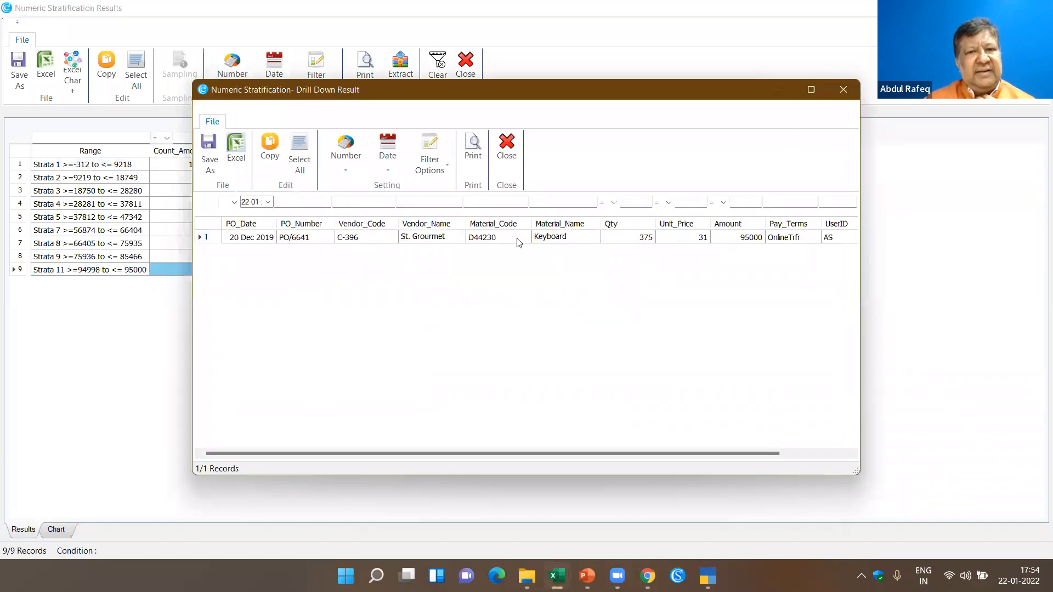
{"action": "left_click", "coordinate": [506, 145]}
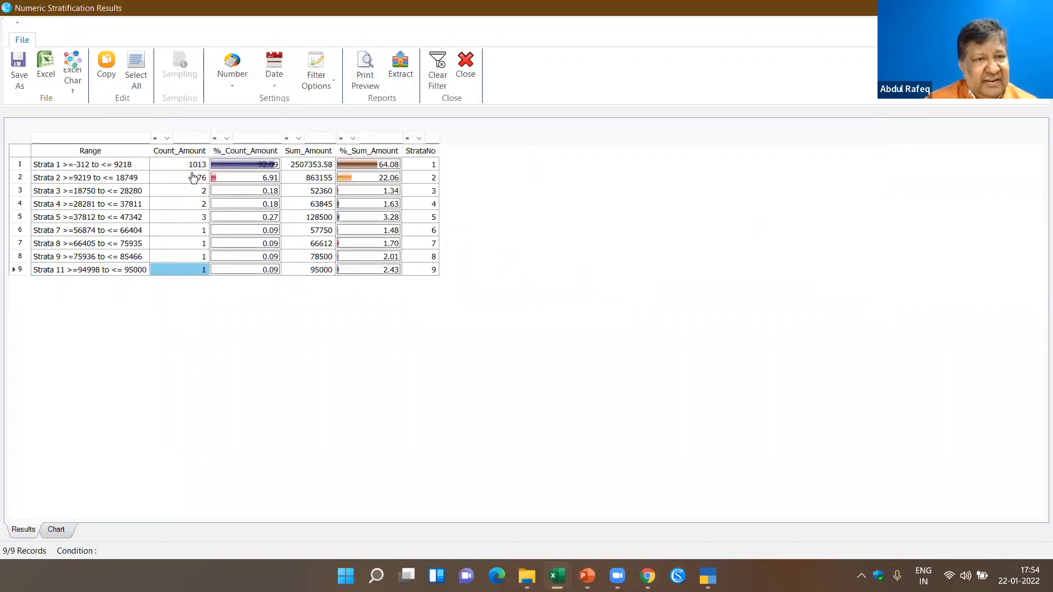
{"action": "left_click", "coordinate": [464, 73]}
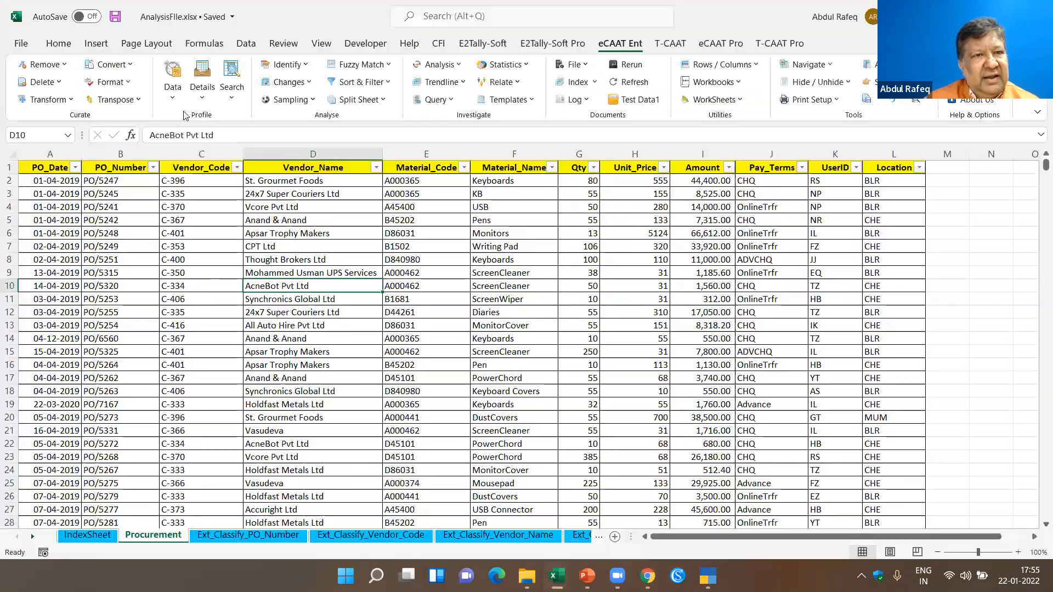
- Set up a numeric stratification of the Amount field using free intervals, with the first interval from 1 to 300
{"action": "left_click", "coordinate": [175, 99]}
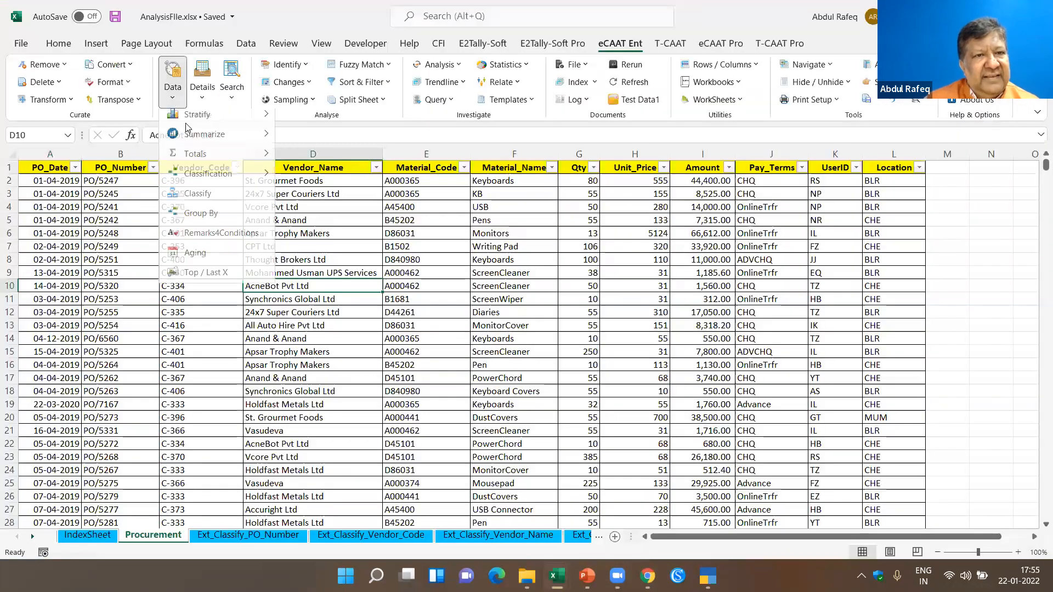
{"action": "mouse_move", "coordinate": [188, 126]}
{"action": "left_click", "coordinate": [330, 121]}
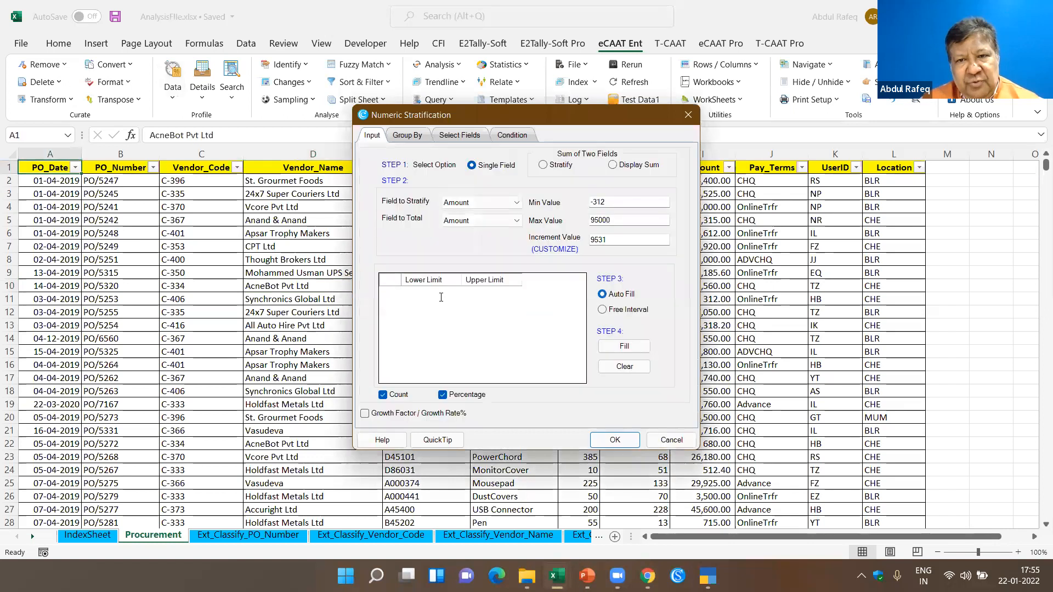
{"action": "left_click", "coordinate": [441, 297]}
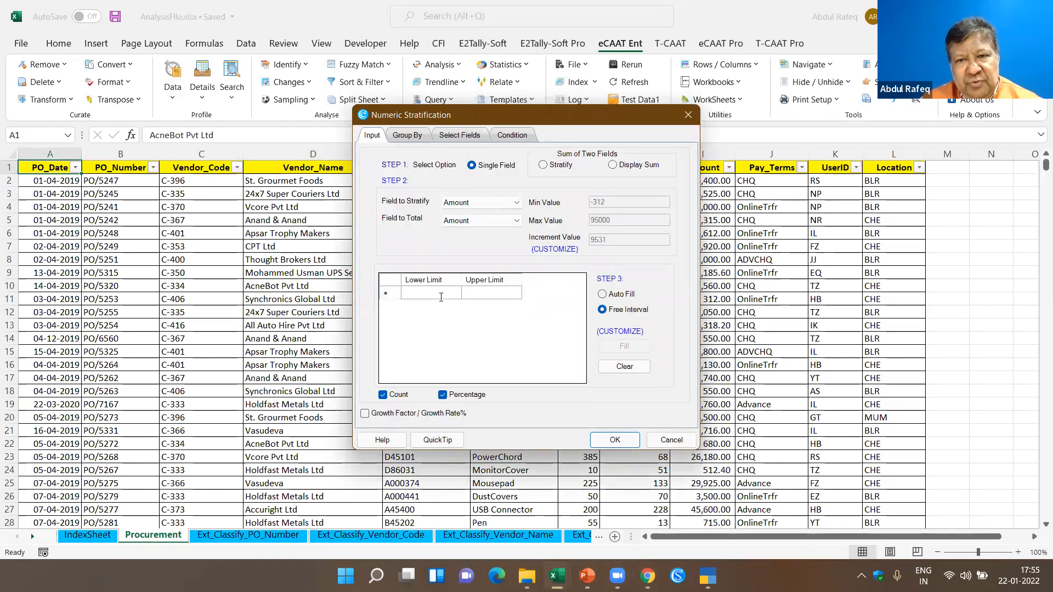
{"action": "type", "text": "1"}
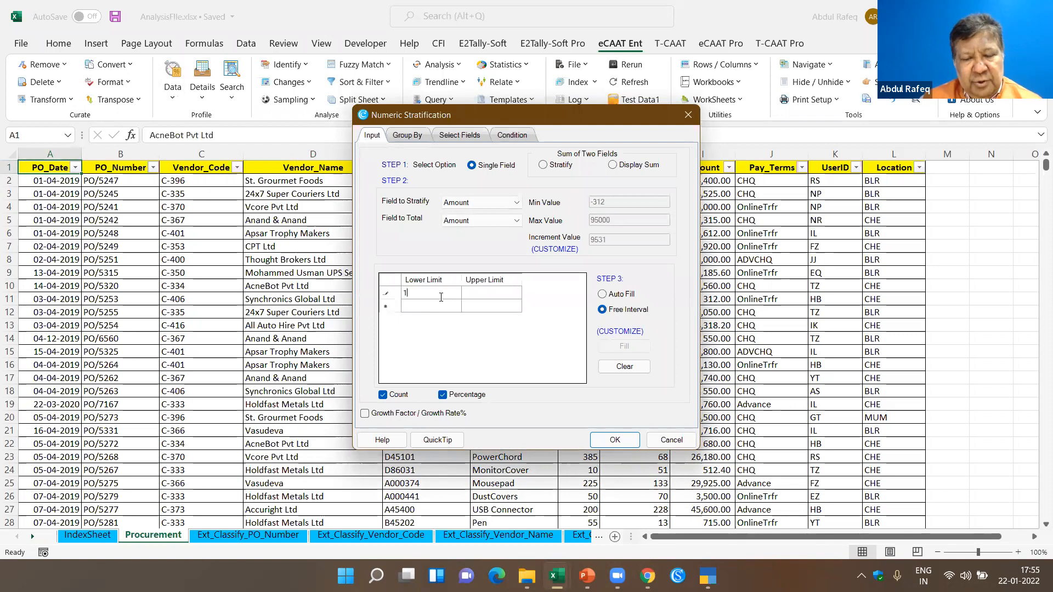
{"action": "key", "text": "Tab"}
{"action": "type", "text": "3000"}
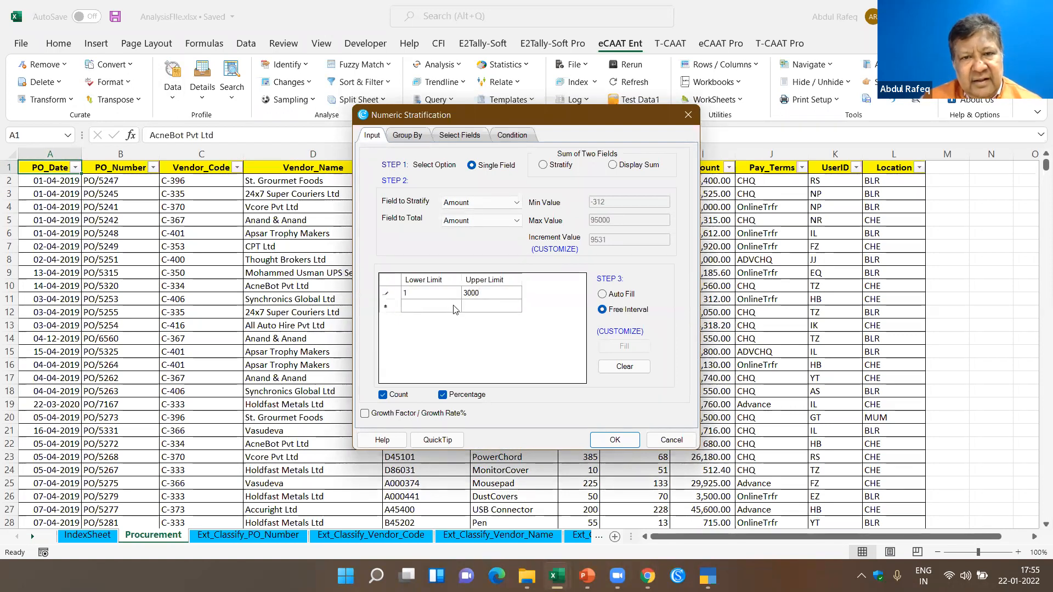
{"action": "key", "text": "BackSpace"}
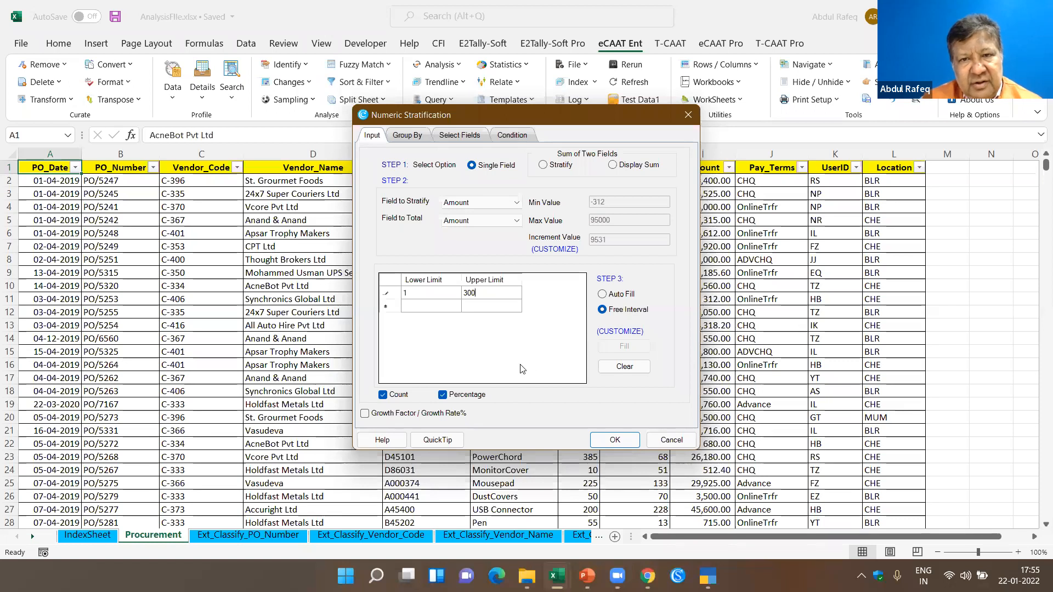
- Add free intervals from 301 to 1000 and from 1001 to 5000 to the stratification
{"action": "key", "text": "Tab"}
{"action": "type", "text": "3"}
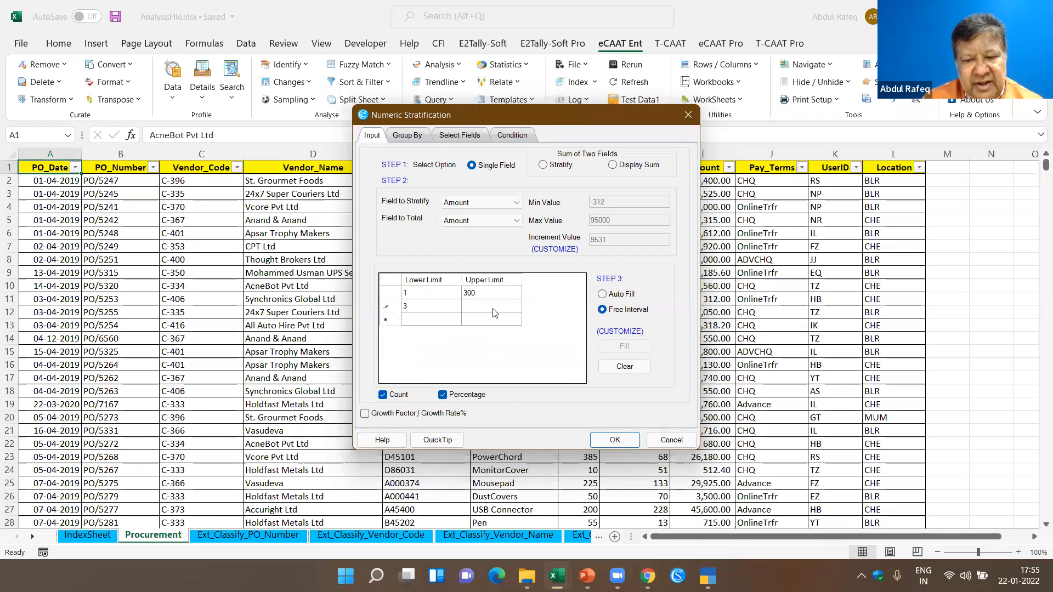
{"action": "key", "text": "Tab"}
{"action": "type", "text": "1000"}
{"action": "left_click", "coordinate": [439, 324]}
{"action": "type", "text": "1"}
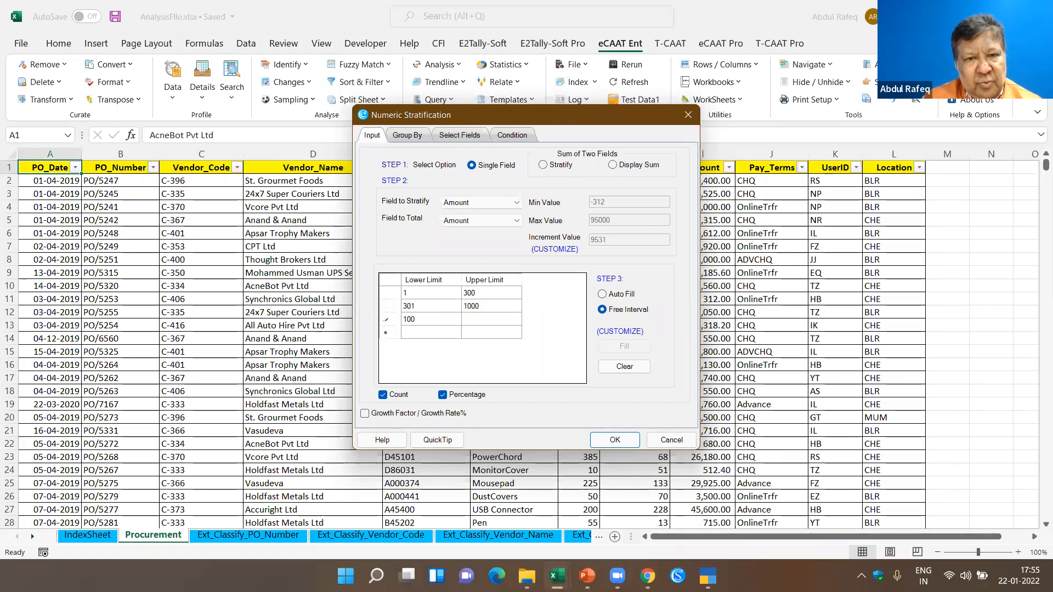
{"action": "left_click", "coordinate": [473, 323]}
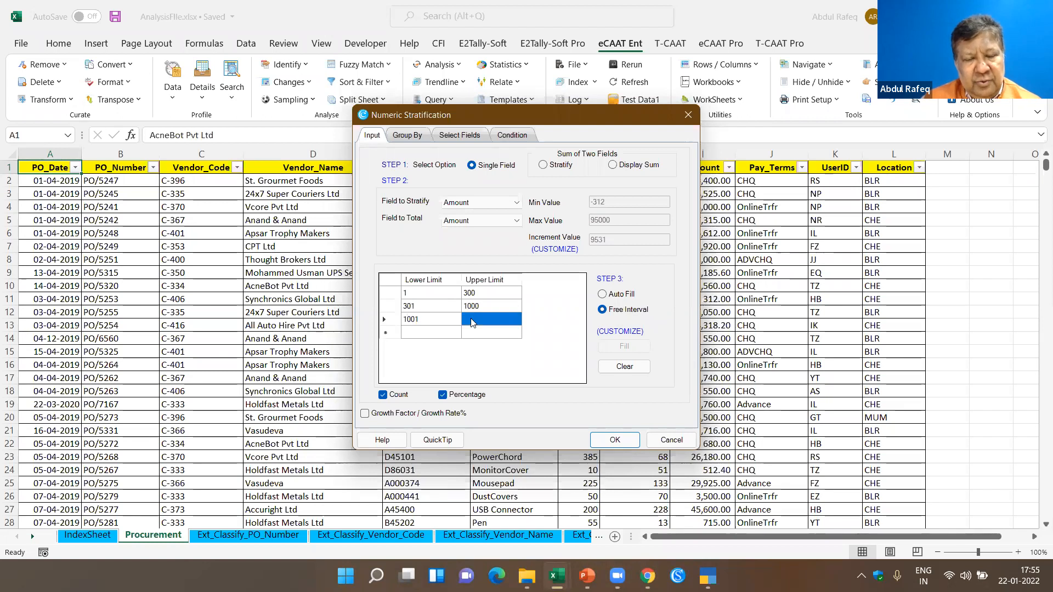
{"action": "type", "text": "5000"}
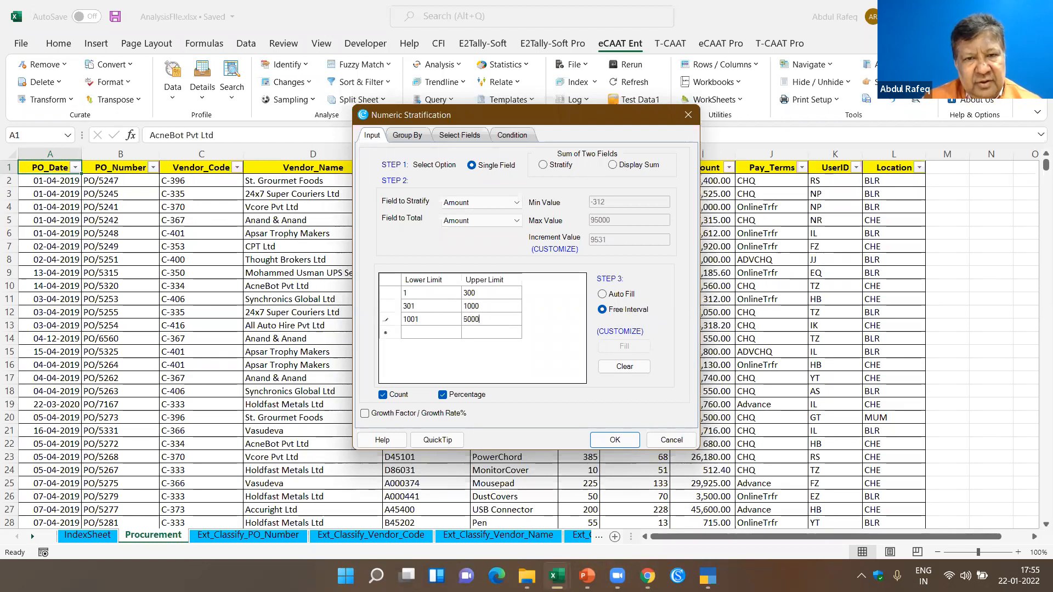
- Add a fourth interval from 5001 to 10000 and run the numeric stratification
{"action": "left_click", "coordinate": [439, 332]}
{"action": "type", "text": "5"}
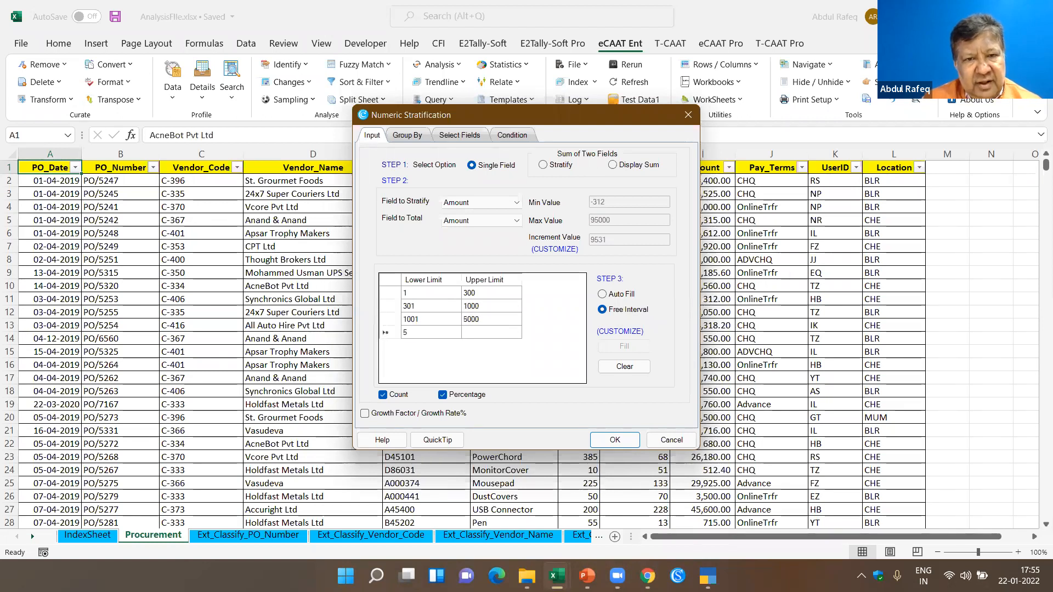
{"action": "type", "text": "001"}
{"action": "key", "text": "Tab"}
{"action": "type", "text": "10000"}
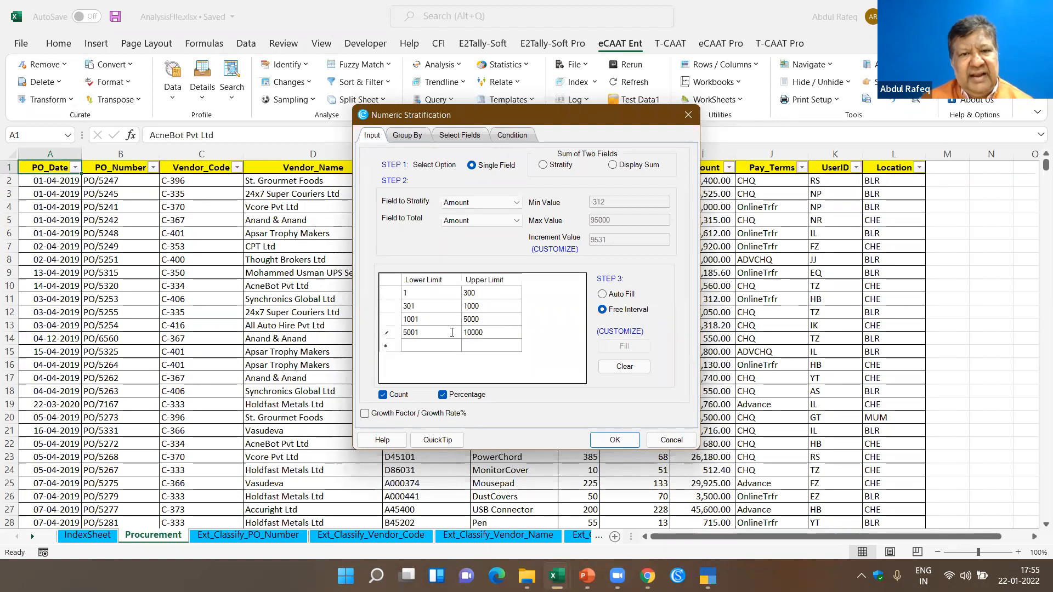
{"action": "left_click", "coordinate": [614, 441]}
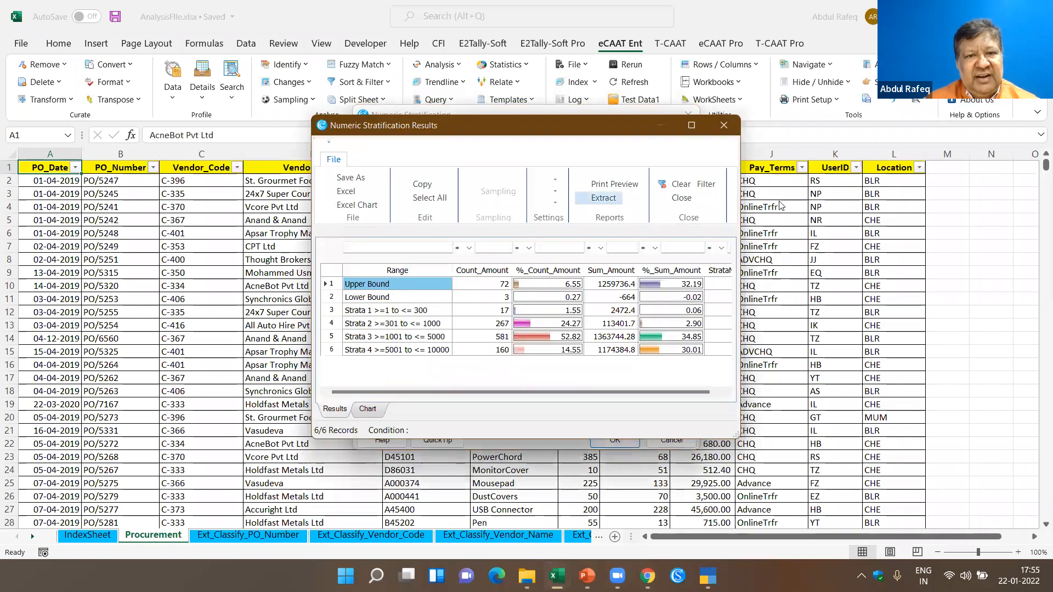
- Maximize the stratification results and examine the Strata 1, Lower Bound and Upper Bound rows
{"action": "left_click", "coordinate": [692, 126]}
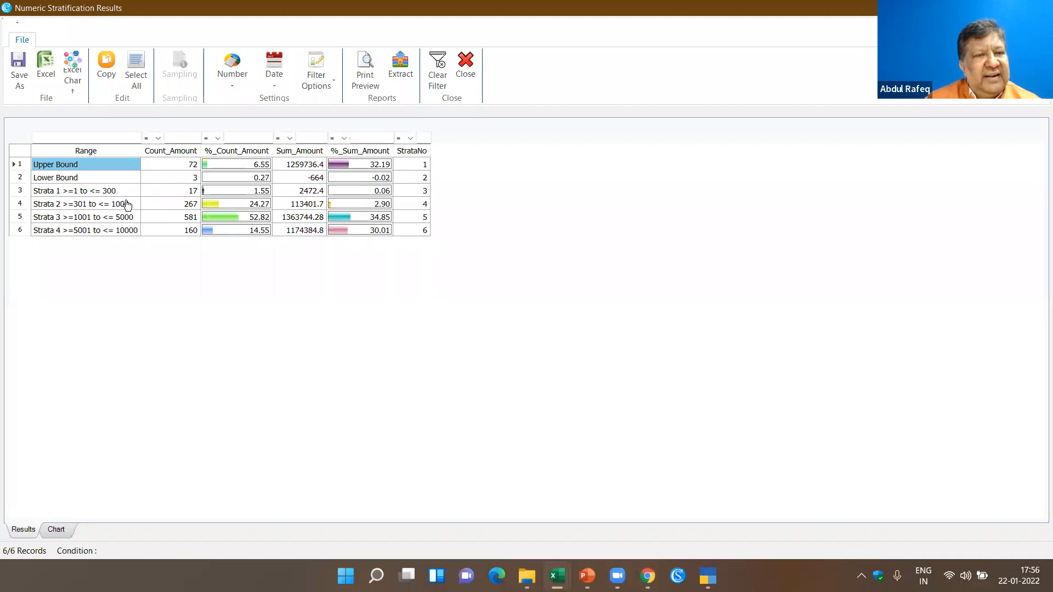
{"action": "left_click", "coordinate": [188, 190]}
{"action": "left_click", "coordinate": [194, 178]}
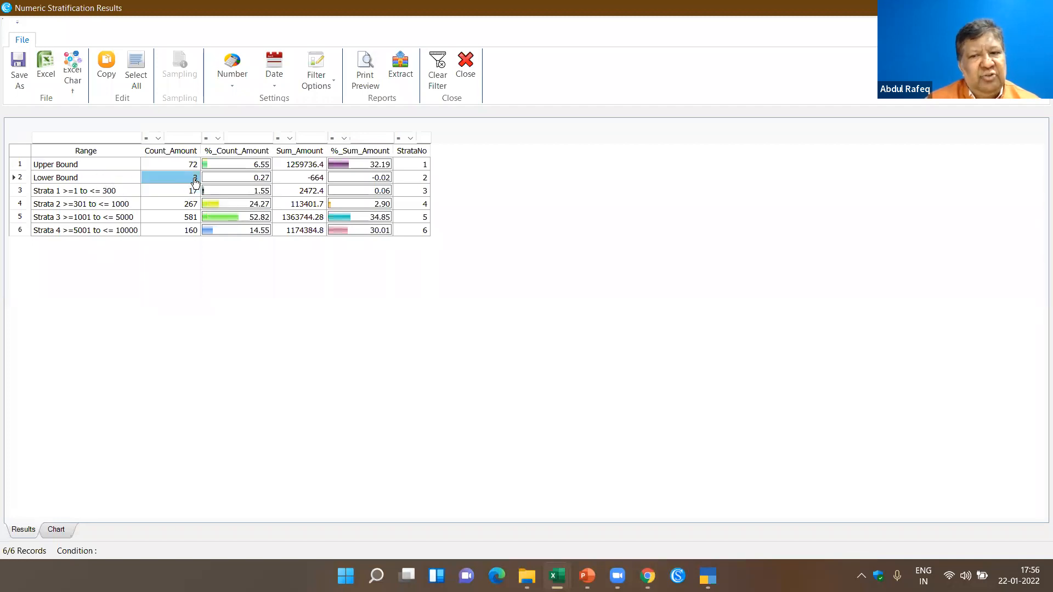
{"action": "left_click", "coordinate": [88, 166]}
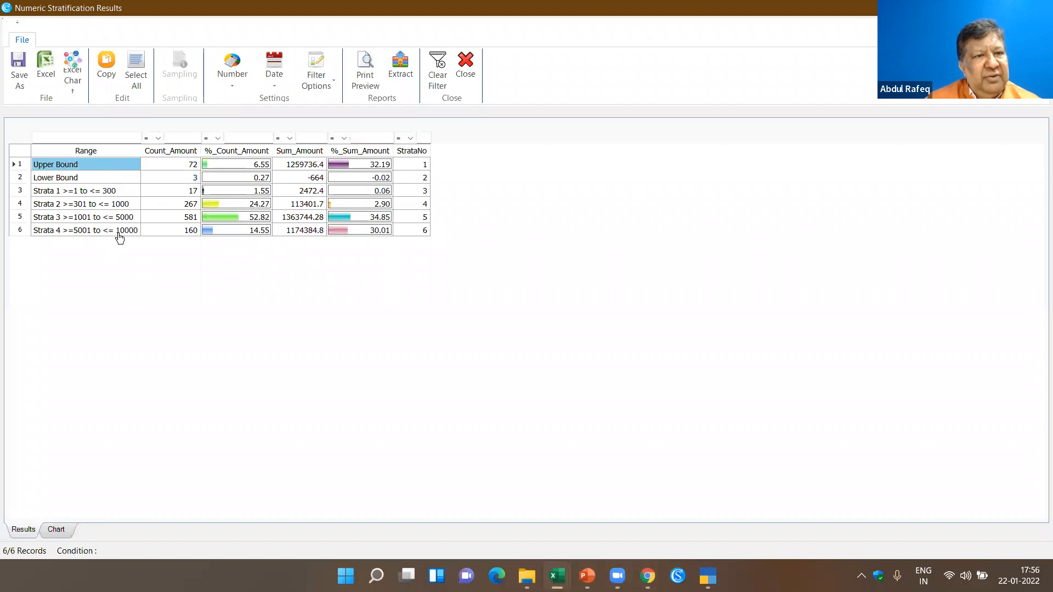
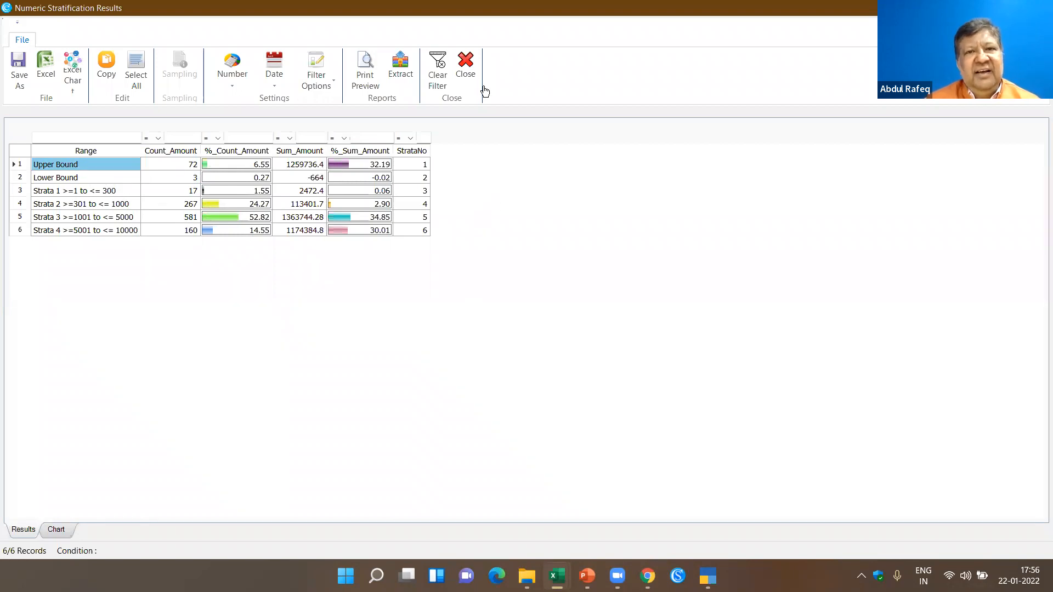
- Close the numeric stratification results and return to the Procurement data
{"action": "left_click", "coordinate": [467, 79]}
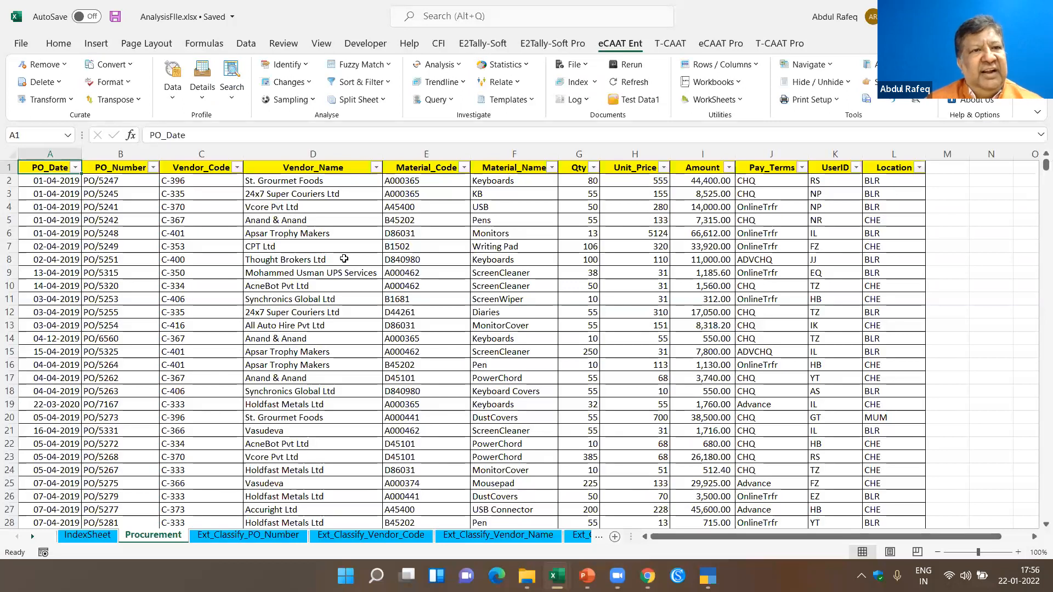
{"action": "left_click", "coordinate": [314, 251]}
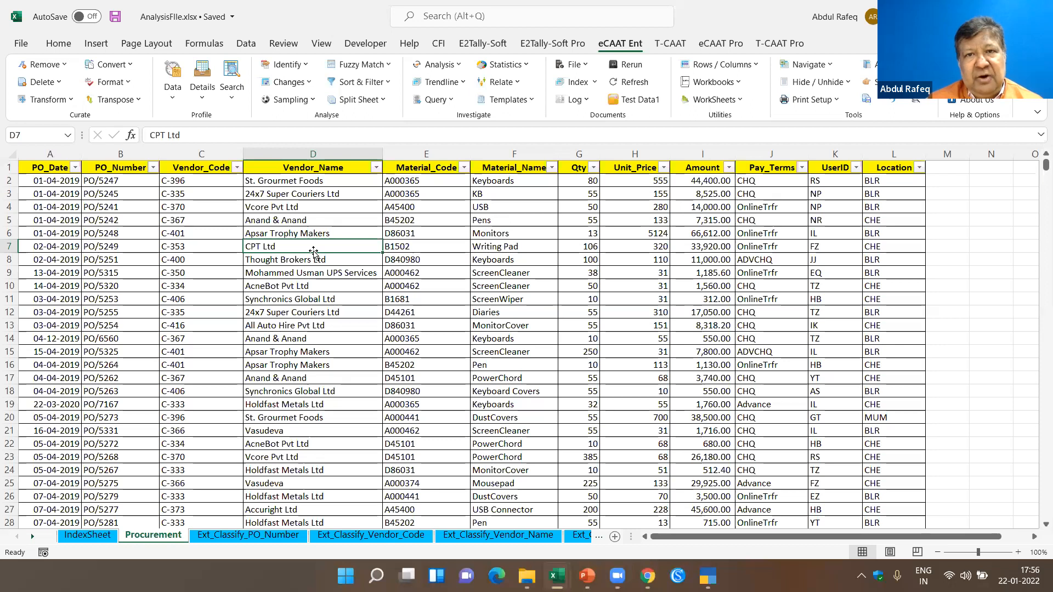
{"action": "left_click", "coordinate": [765, 219]}
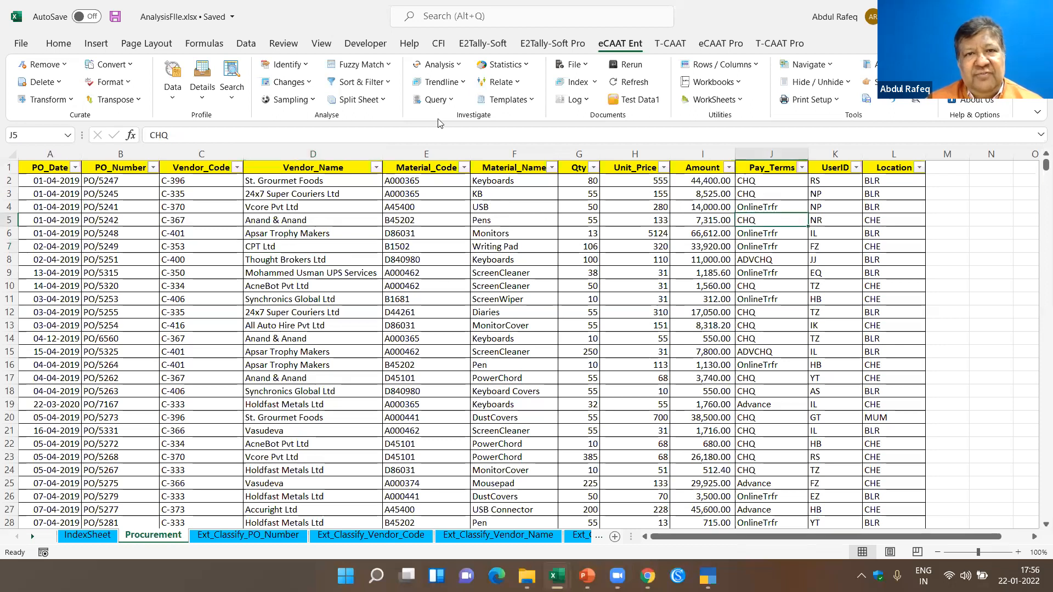
- Run an MIS report on Amount by PO_Date with Day of Week periodicity, including count, sum and percentage
{"action": "left_click", "coordinate": [459, 68]}
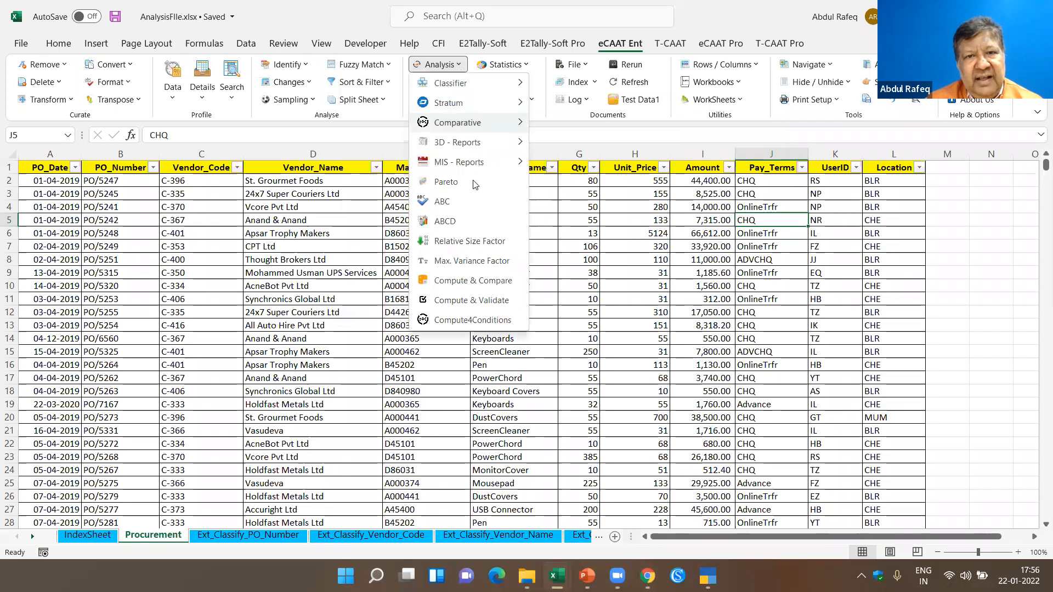
{"action": "mouse_move", "coordinate": [471, 162]}
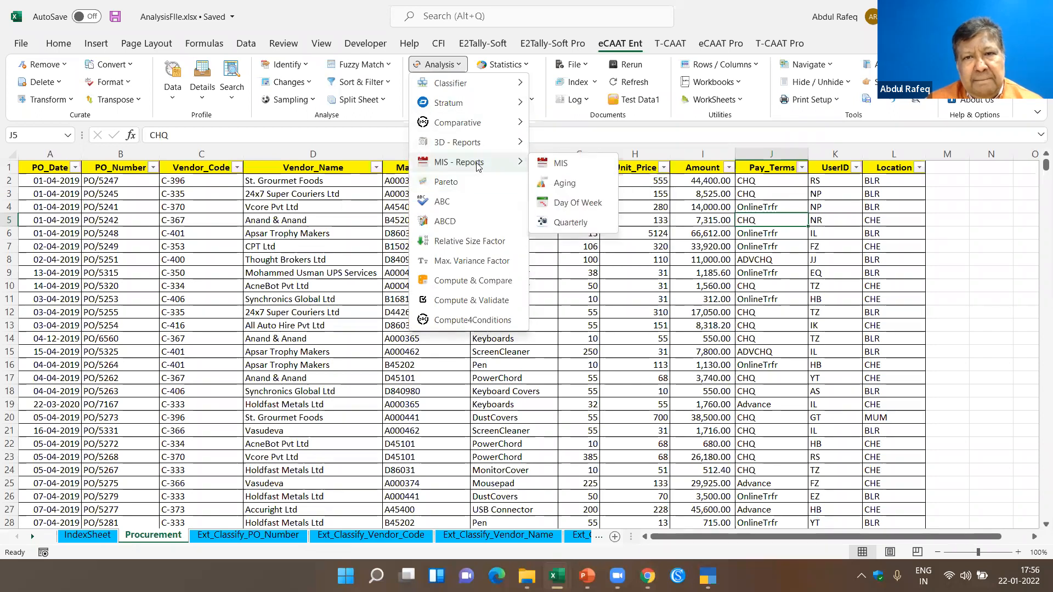
{"action": "left_click", "coordinate": [561, 164]}
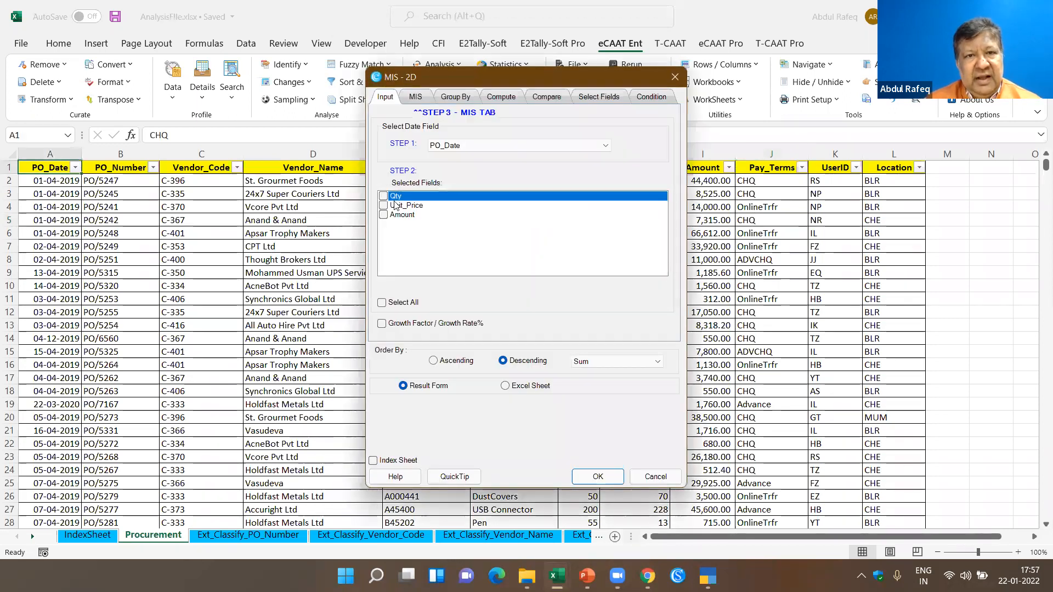
{"action": "left_click", "coordinate": [389, 216]}
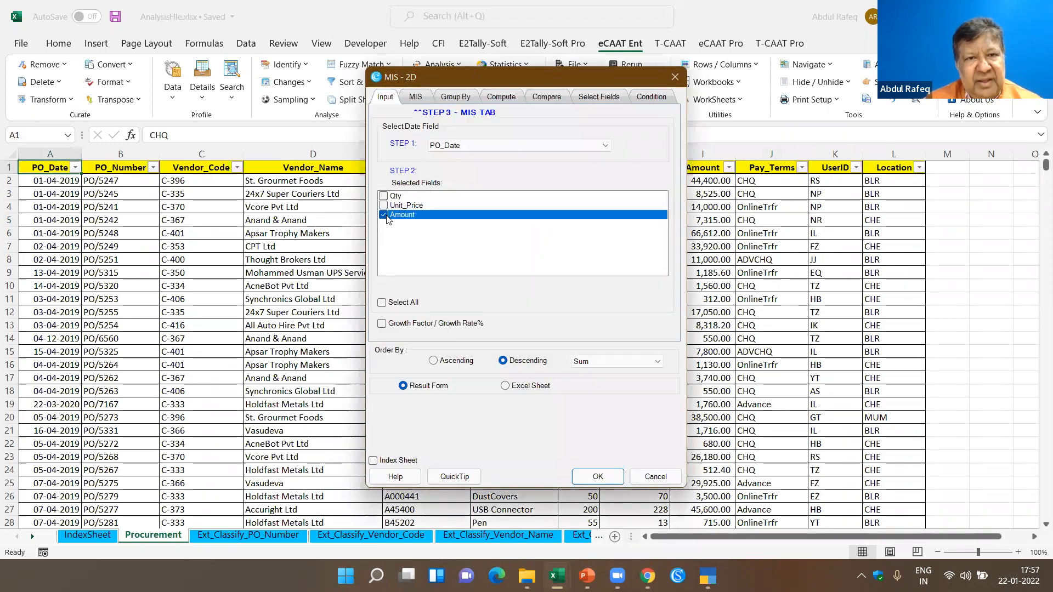
{"action": "left_click", "coordinate": [421, 97]}
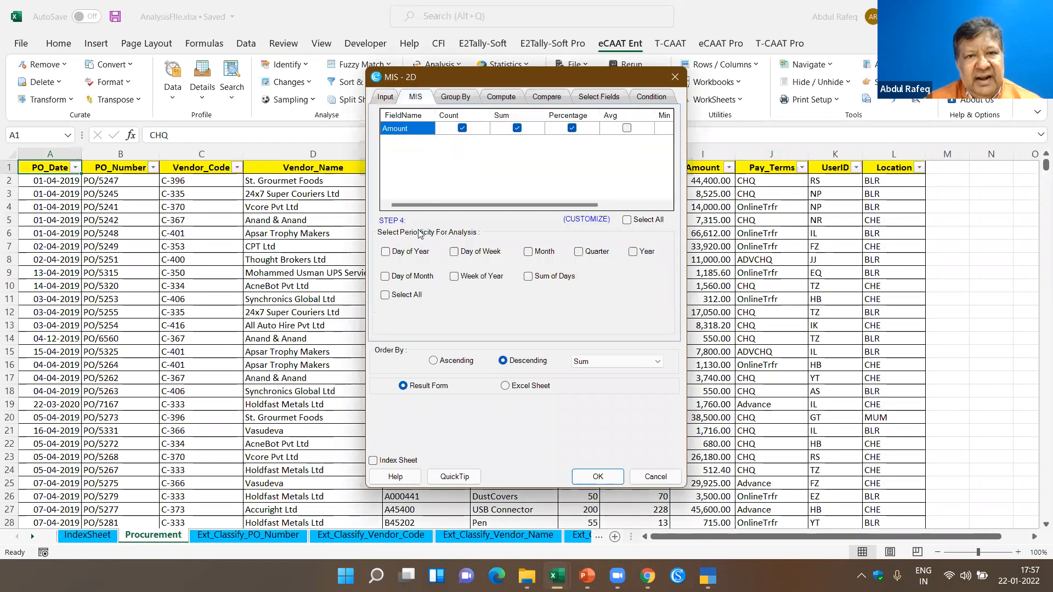
{"action": "left_click", "coordinate": [460, 255]}
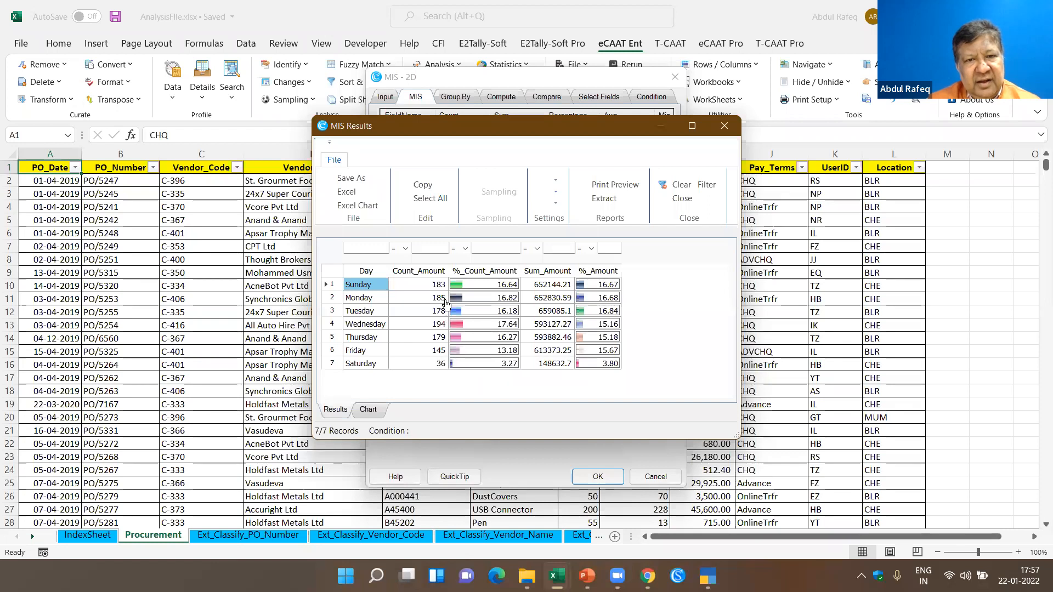
- Sort the day-of-week MIS results by Sum_Amount from highest to lowest and close them
{"action": "left_click", "coordinate": [432, 274]}
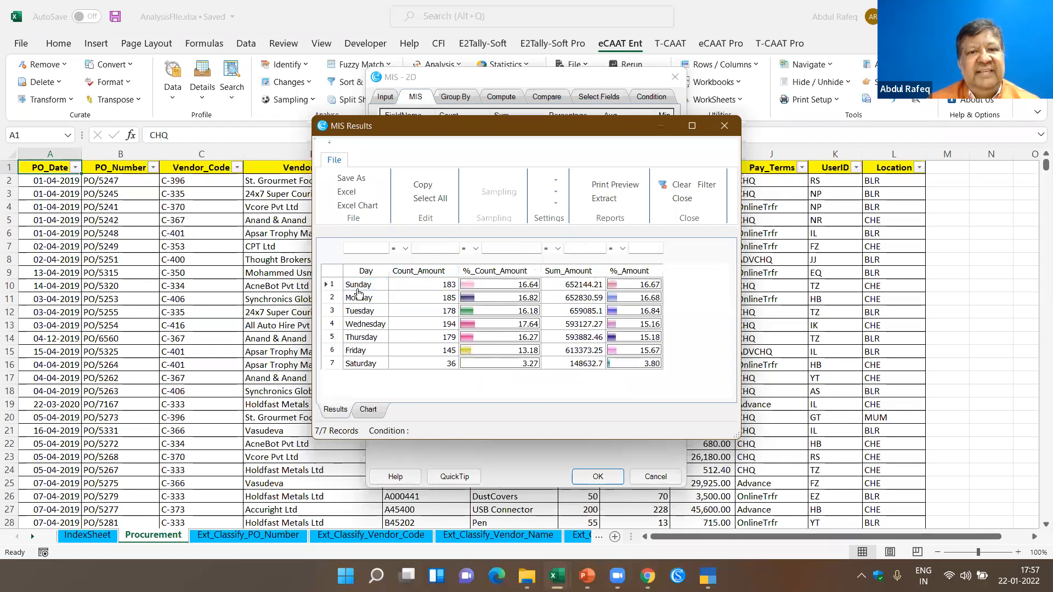
{"action": "left_click", "coordinate": [591, 273]}
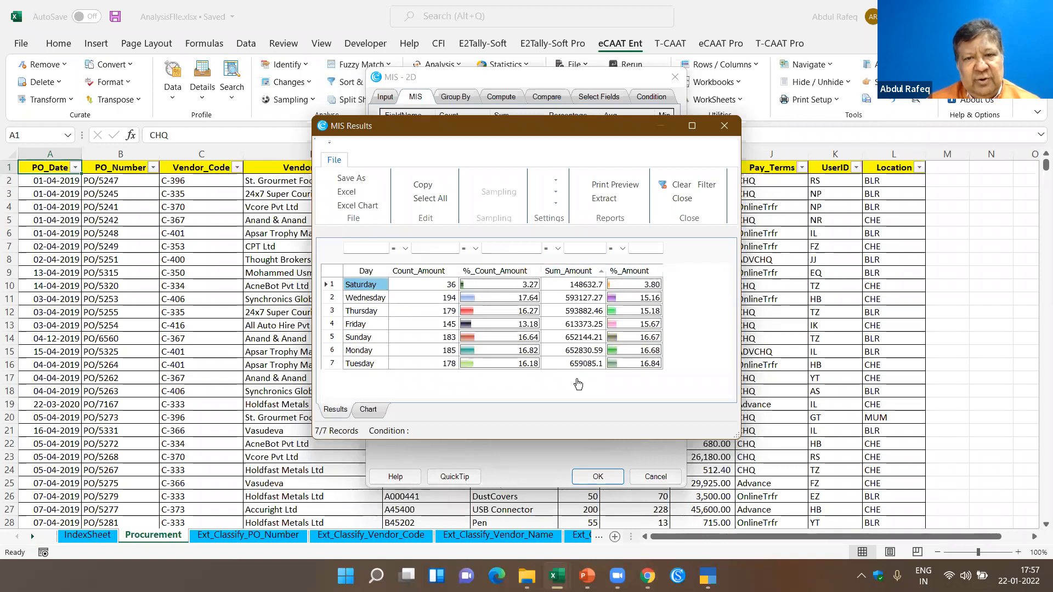
{"action": "left_click", "coordinate": [583, 273]}
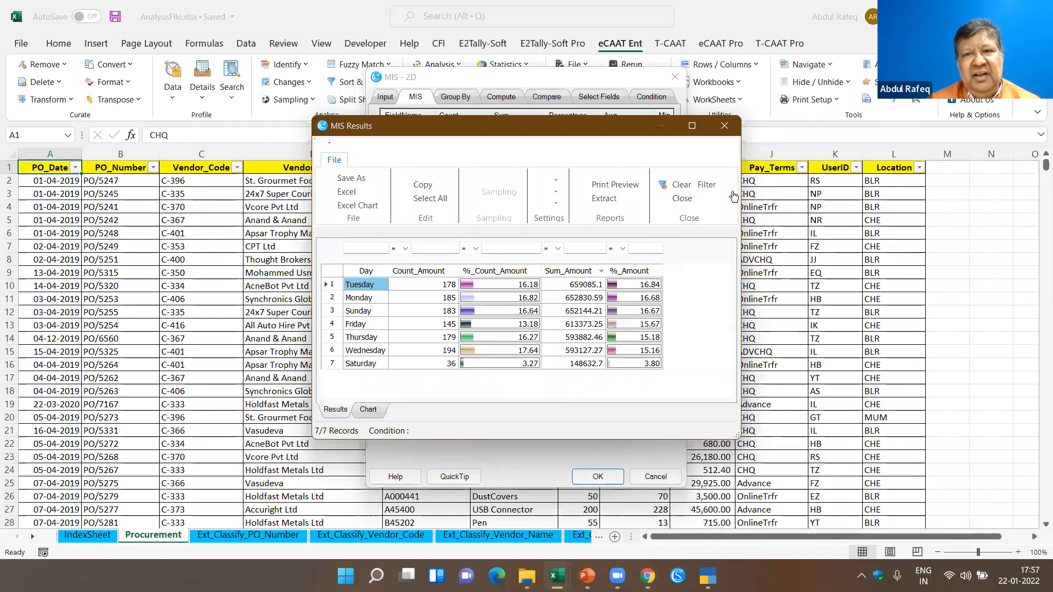
{"action": "left_click", "coordinate": [724, 127]}
{"action": "left_click", "coordinate": [507, 312]}
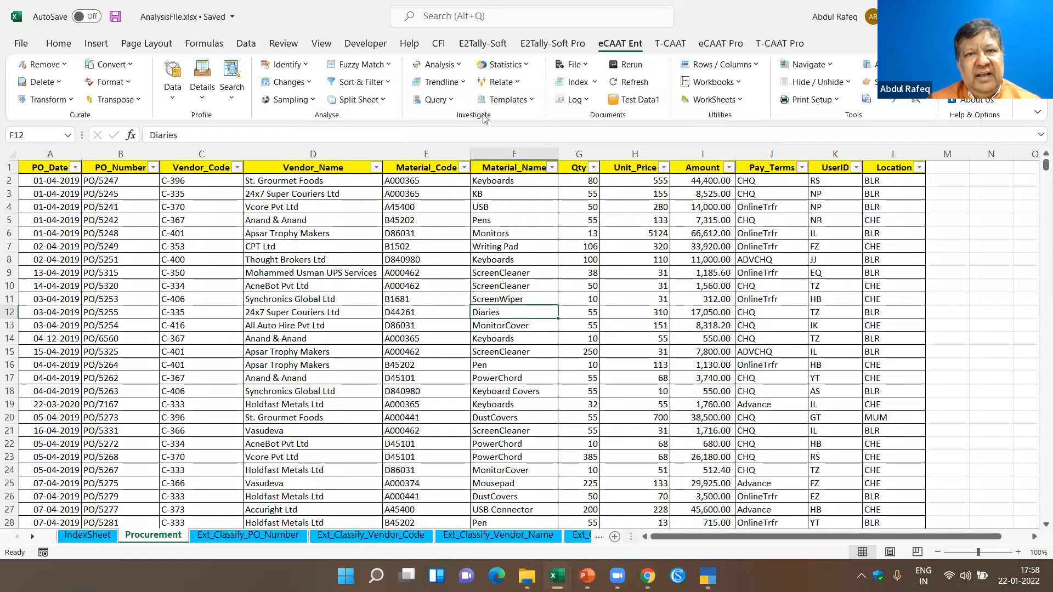
- Run an MIS report on Amount by PO_Date with Month periodicity, including count, sum and percentage
{"action": "left_click", "coordinate": [460, 64]}
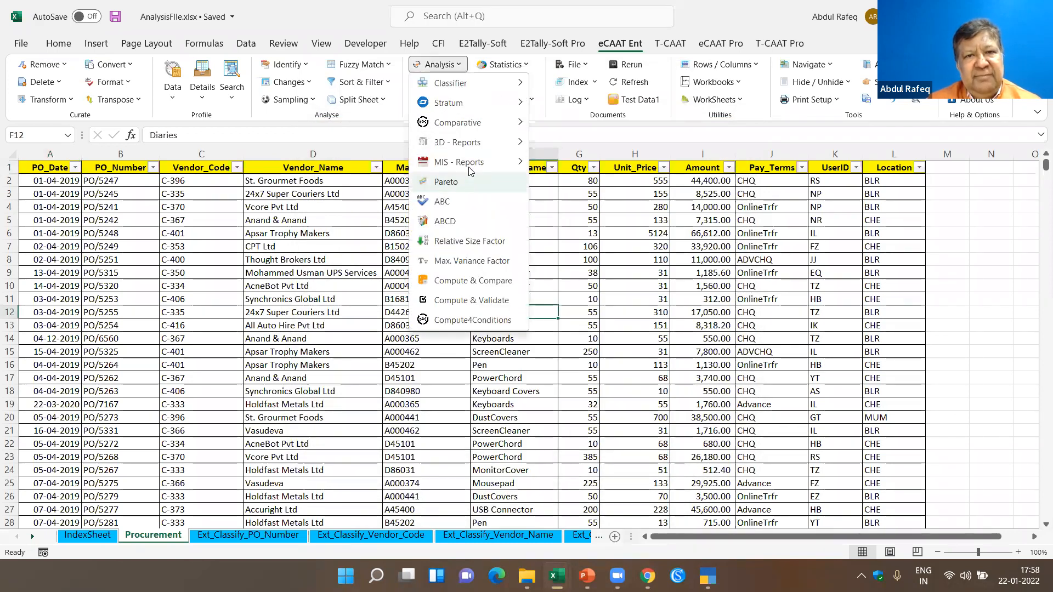
{"action": "mouse_move", "coordinate": [521, 162]}
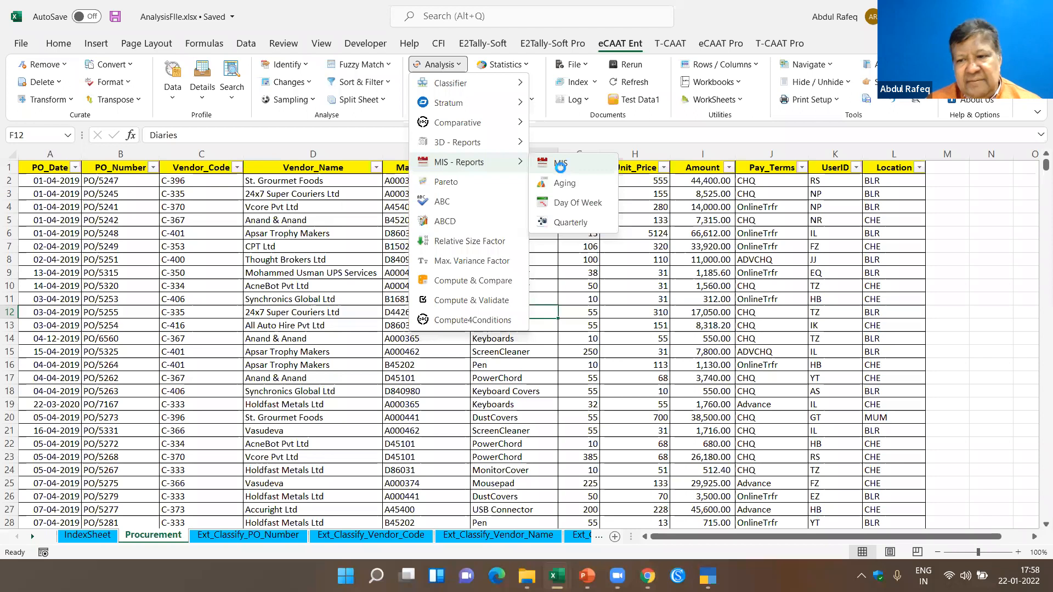
{"action": "left_click", "coordinate": [560, 168]}
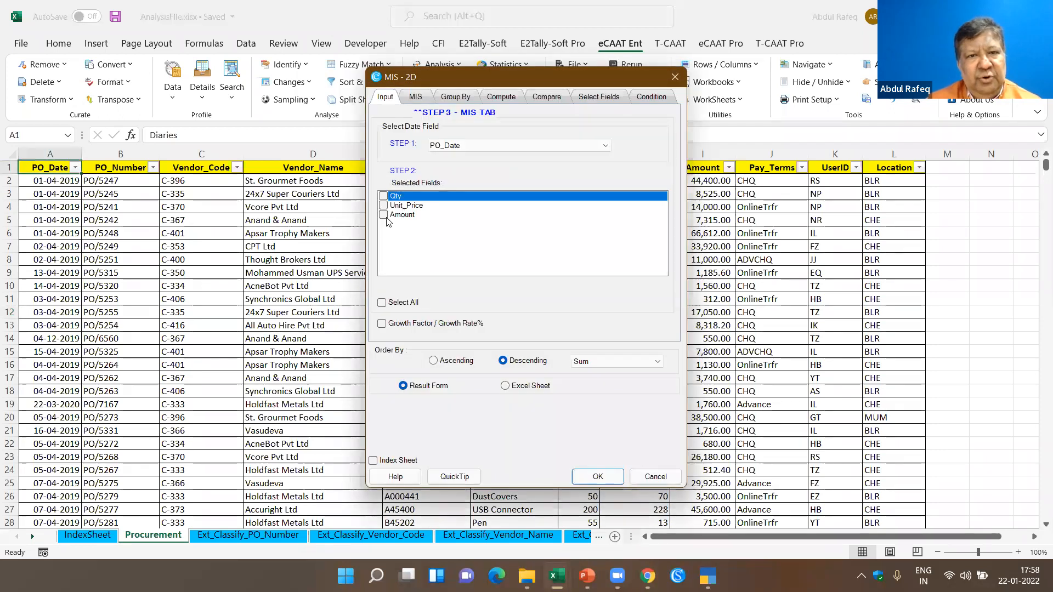
{"action": "left_click", "coordinate": [384, 215]}
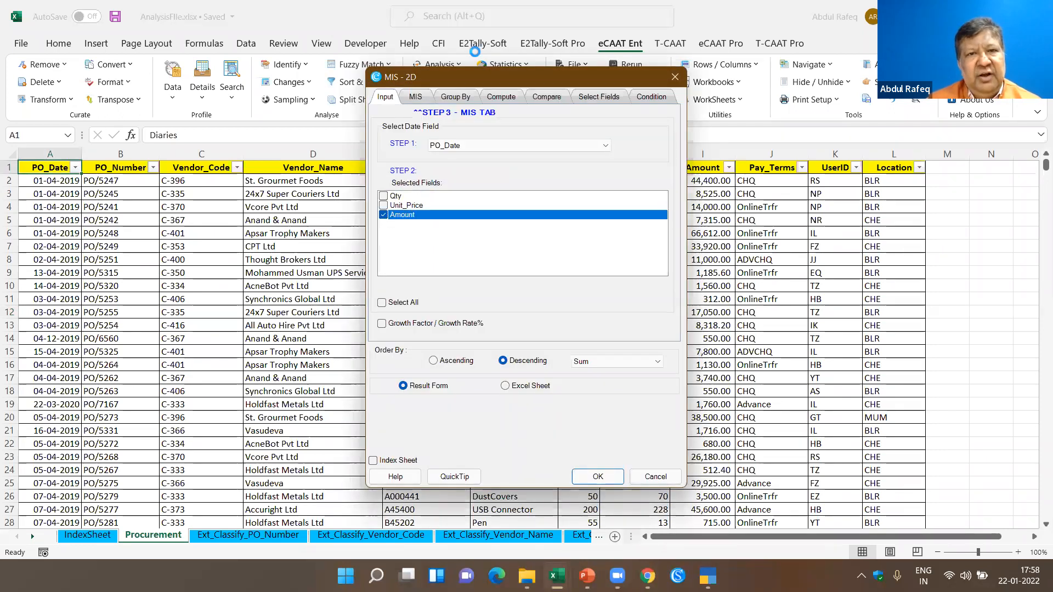
{"action": "left_click", "coordinate": [416, 99]}
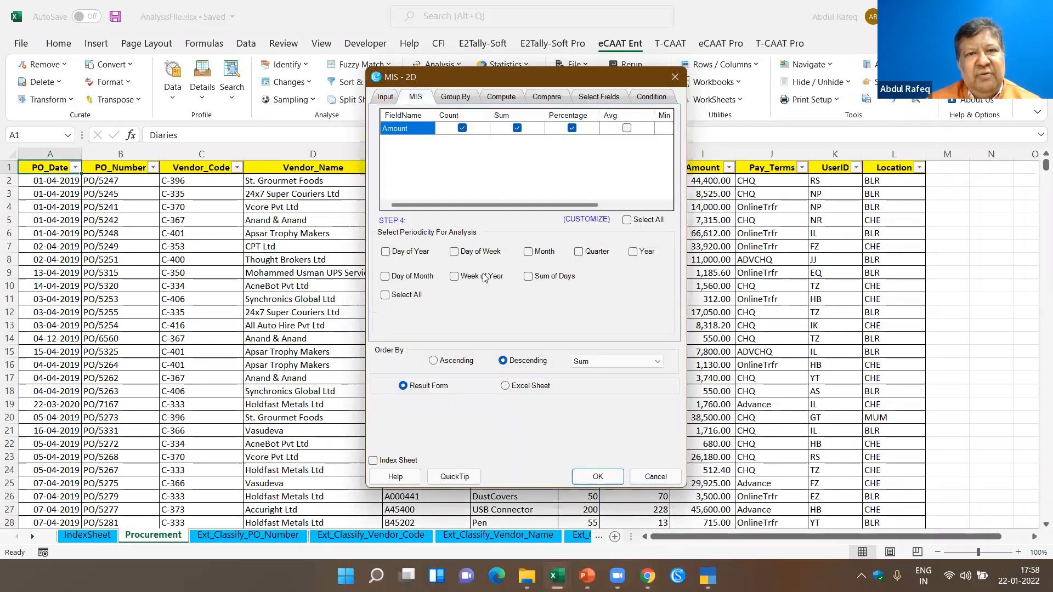
{"action": "left_click", "coordinate": [527, 251]}
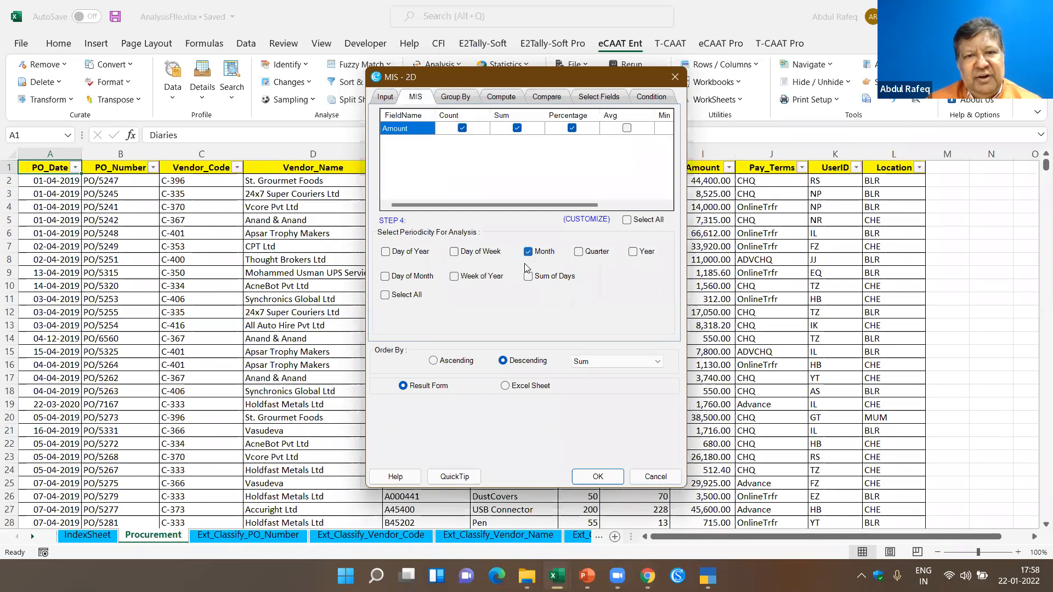
{"action": "left_click", "coordinate": [610, 482]}
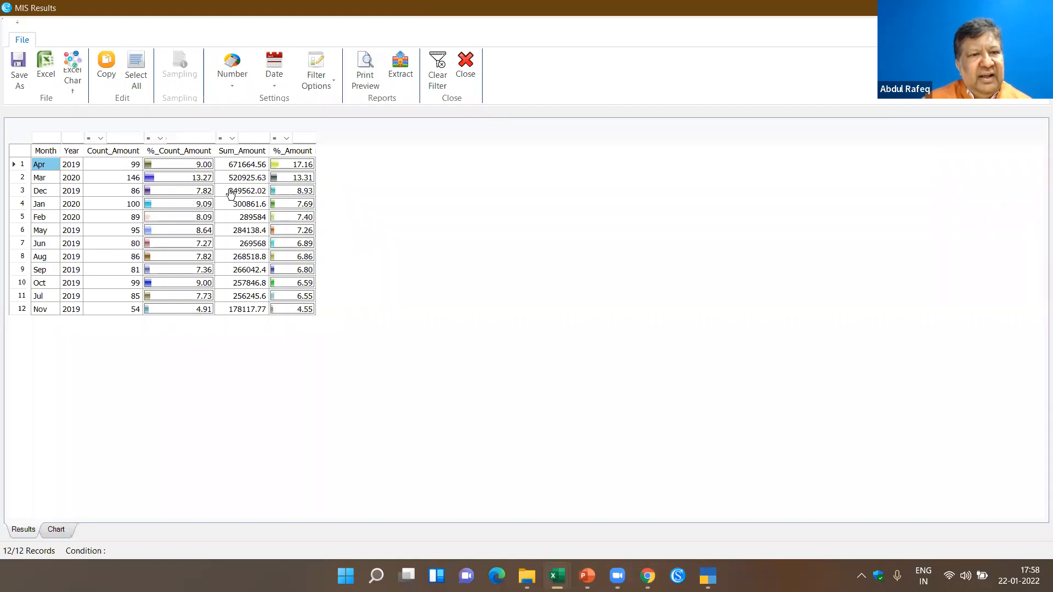
- Sort the monthly MIS results by Count_Amount in ascending order and close them
{"action": "left_click", "coordinate": [186, 153]}
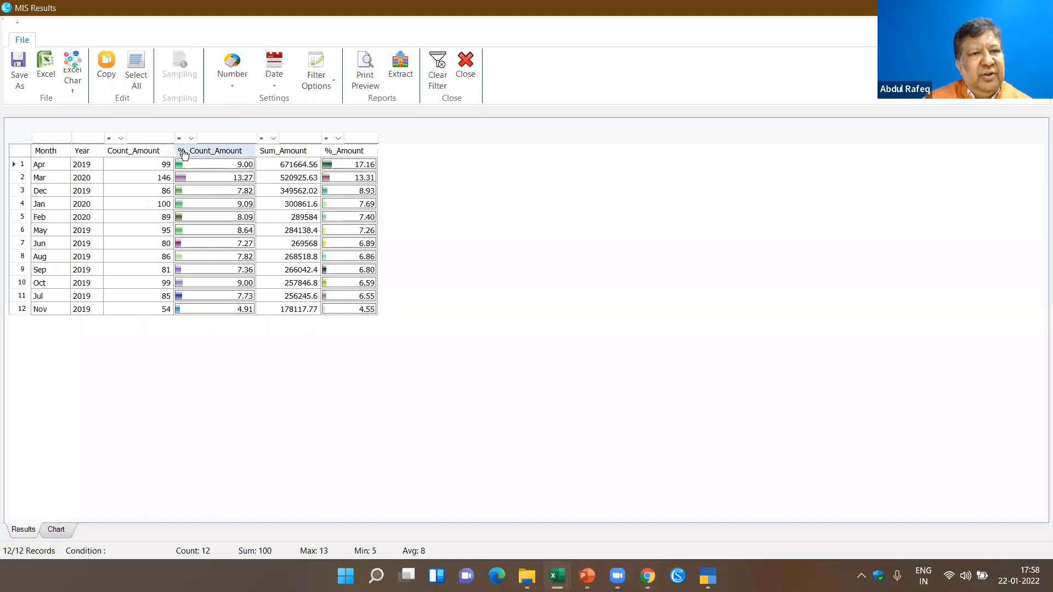
{"action": "left_click", "coordinate": [156, 159]}
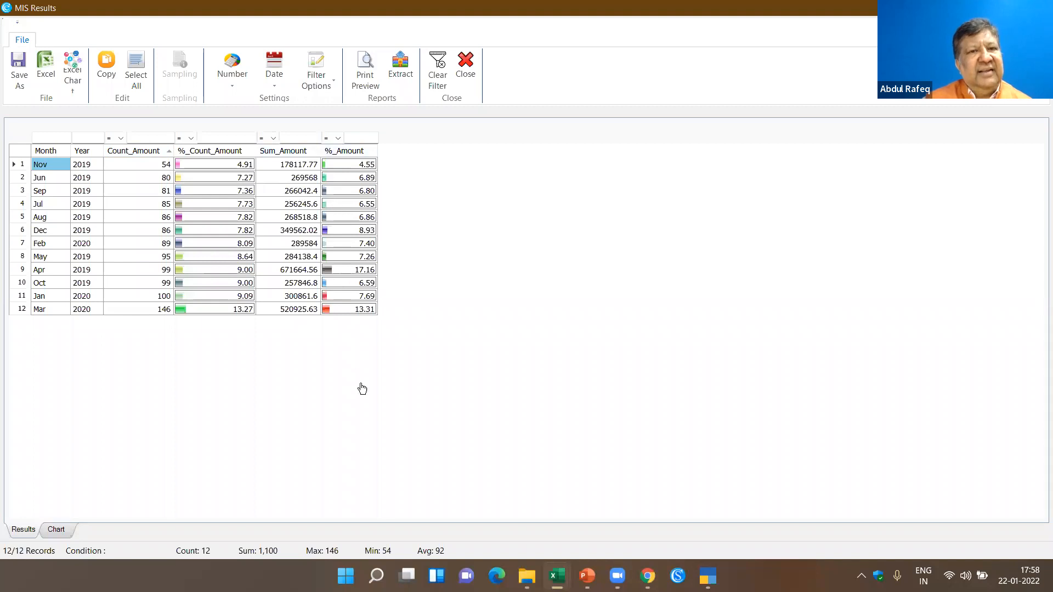
{"action": "left_click", "coordinate": [465, 70]}
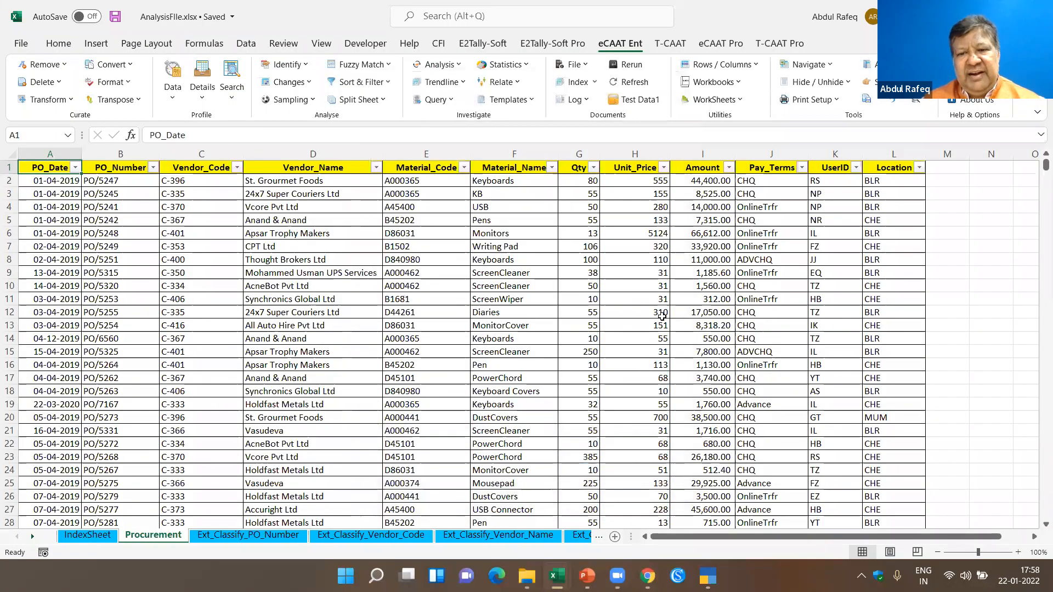
- Run a single-field 80 - 20 Pareto analysis on Amount, grouped by Vendor_Name, without a primary field
{"action": "left_click", "coordinate": [503, 282]}
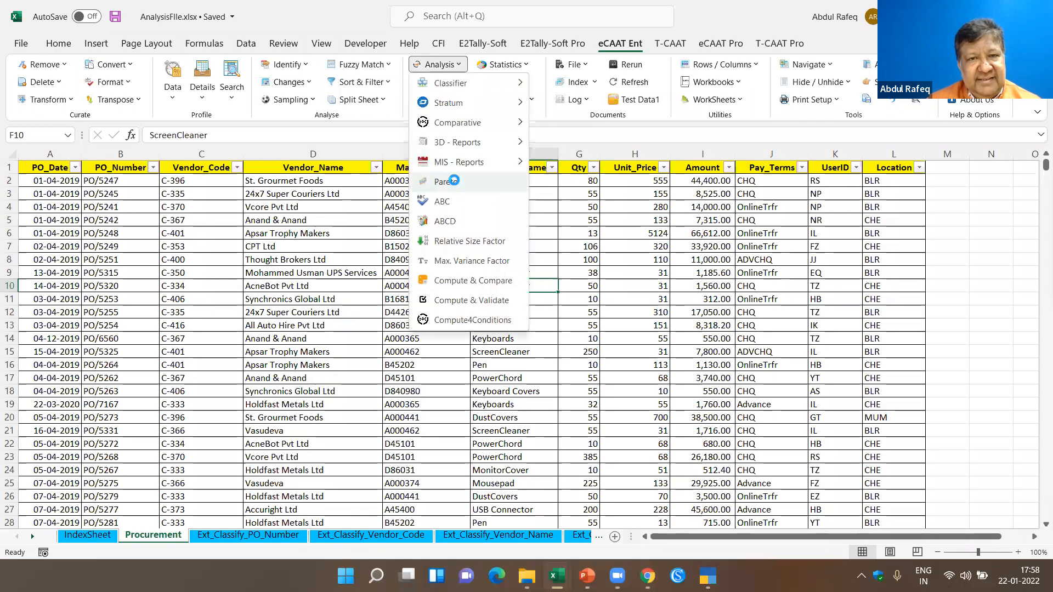
{"action": "left_click", "coordinate": [454, 180]}
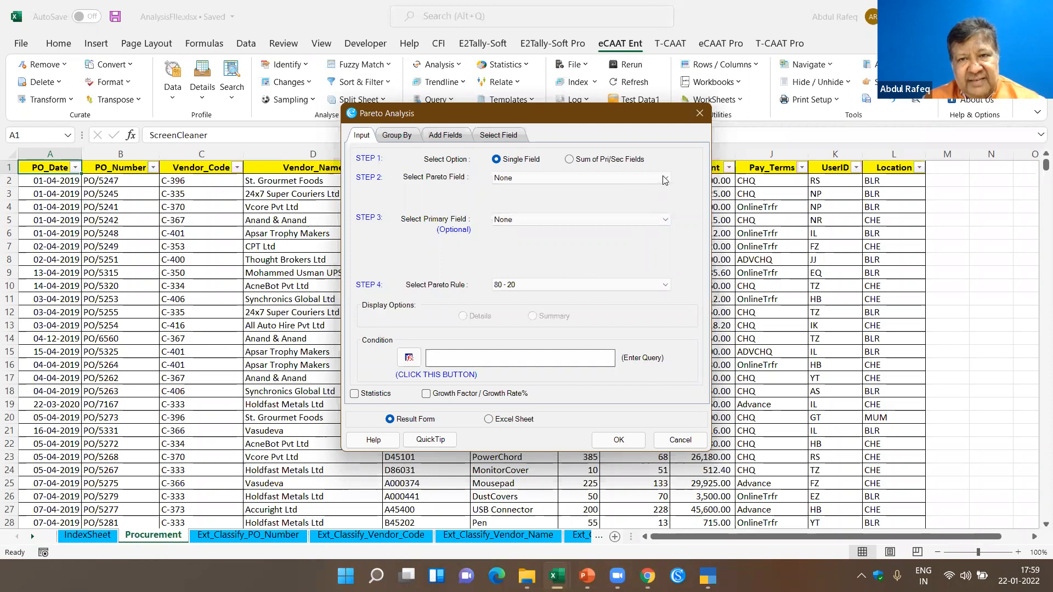
{"action": "left_click", "coordinate": [665, 180]}
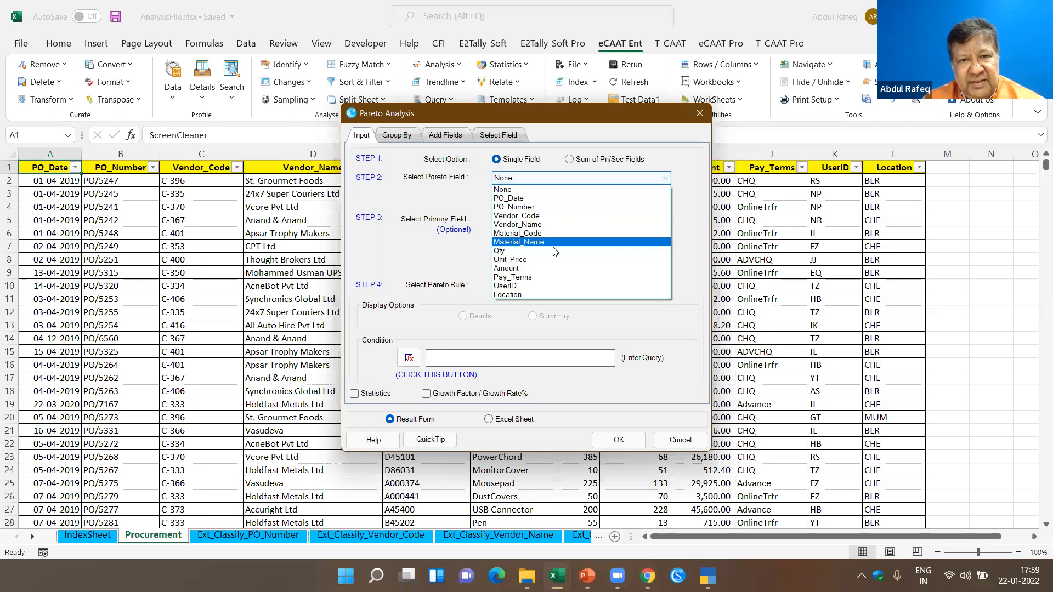
{"action": "left_click", "coordinate": [505, 268]}
{"action": "left_click", "coordinate": [581, 220]}
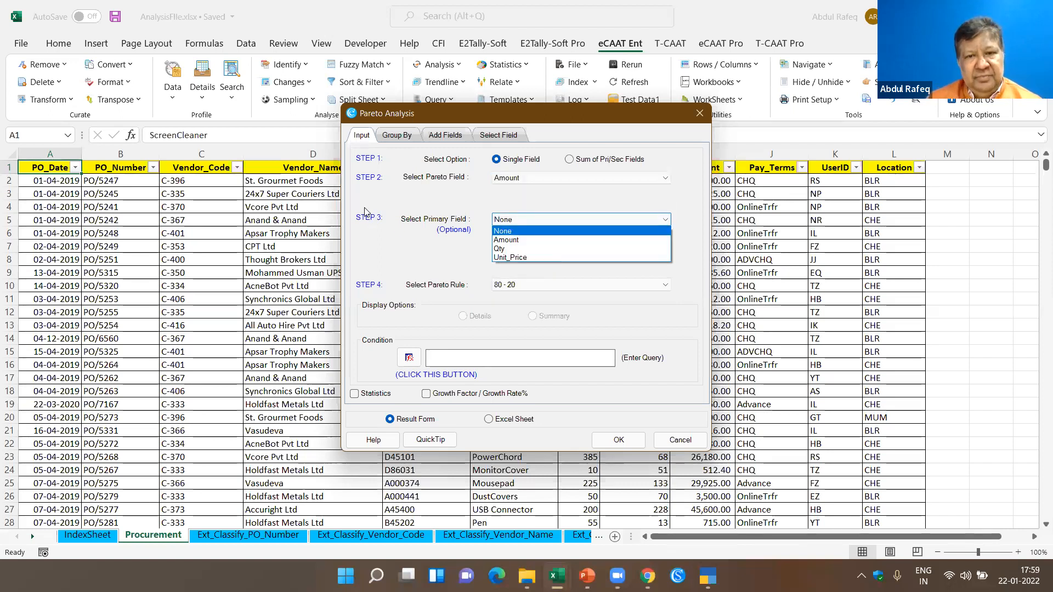
{"action": "left_click", "coordinate": [637, 447]}
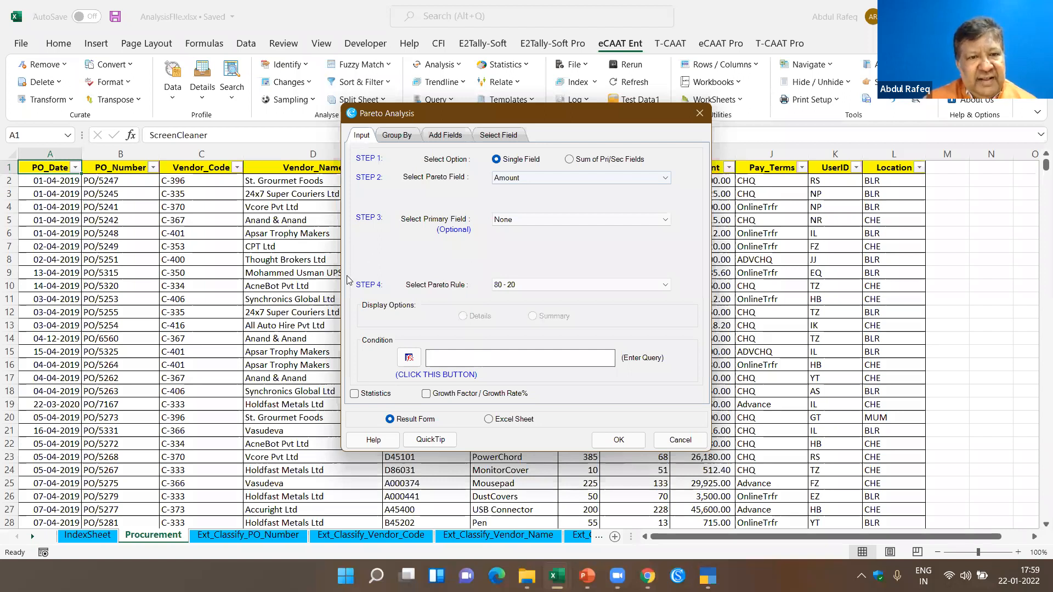
{"action": "left_click", "coordinate": [397, 135]}
{"action": "left_click", "coordinate": [619, 440]}
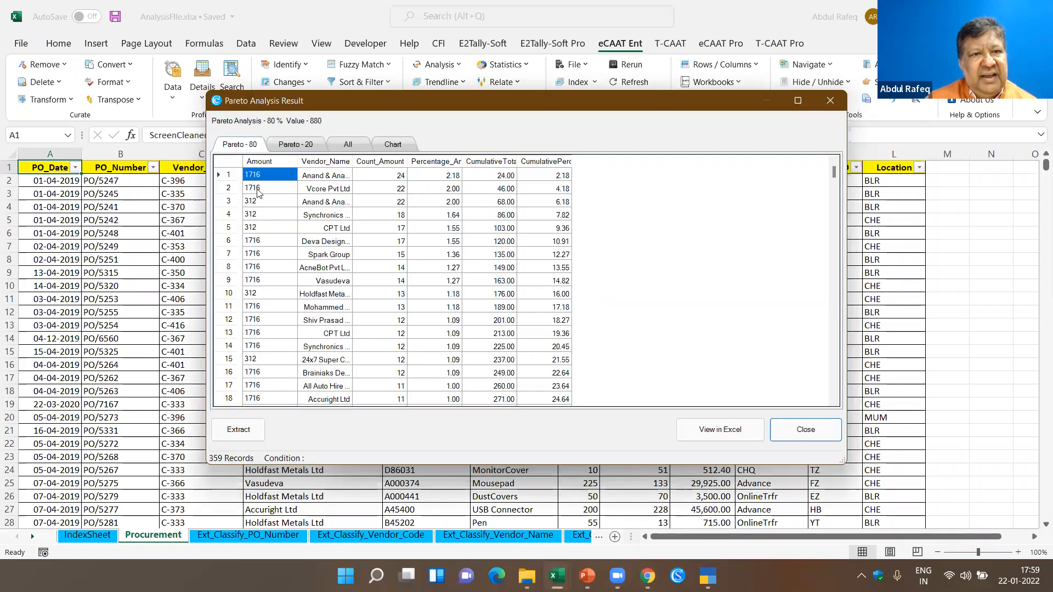
- Examine the cumulative percentages in the Pareto - 80 results and view the Pareto - 20 group
{"action": "scroll", "coordinate": [573, 265], "scroll_direction": "down", "scroll_amount": 20}
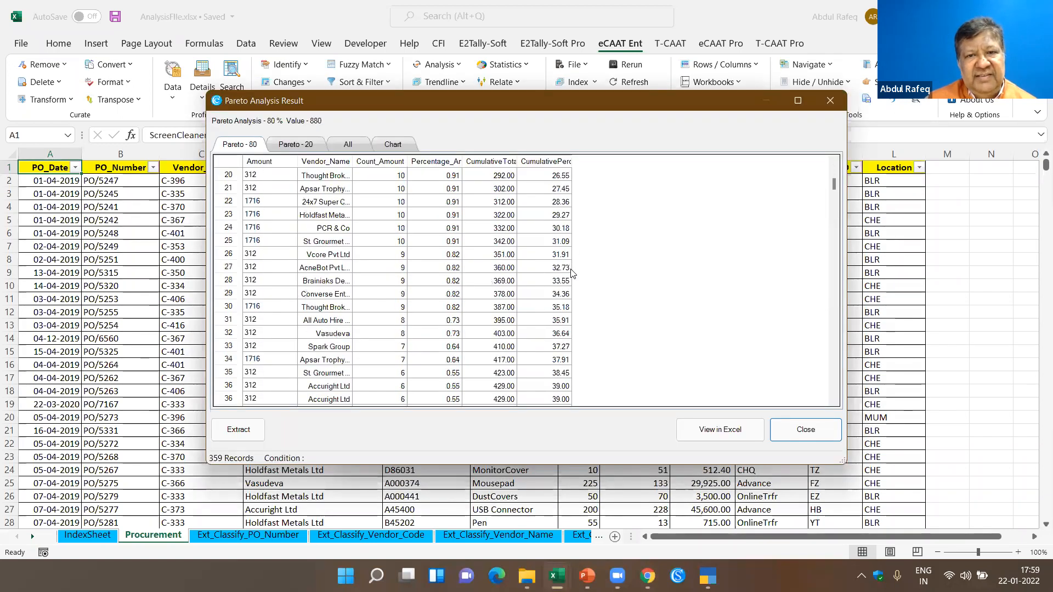
{"action": "scroll", "coordinate": [573, 273], "scroll_direction": "down", "scroll_amount": 9}
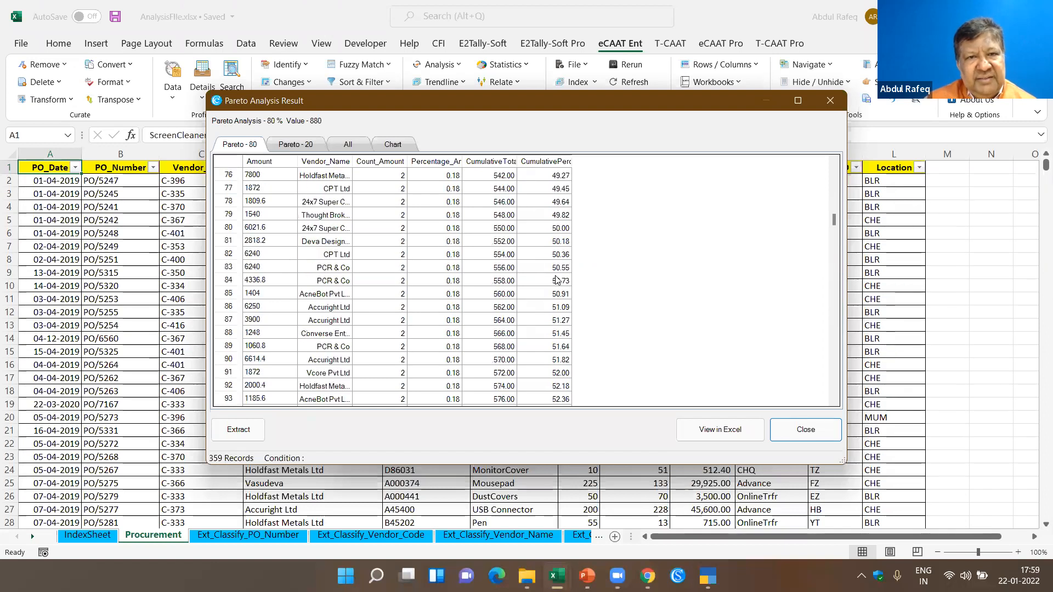
{"action": "left_click", "coordinate": [295, 144]}
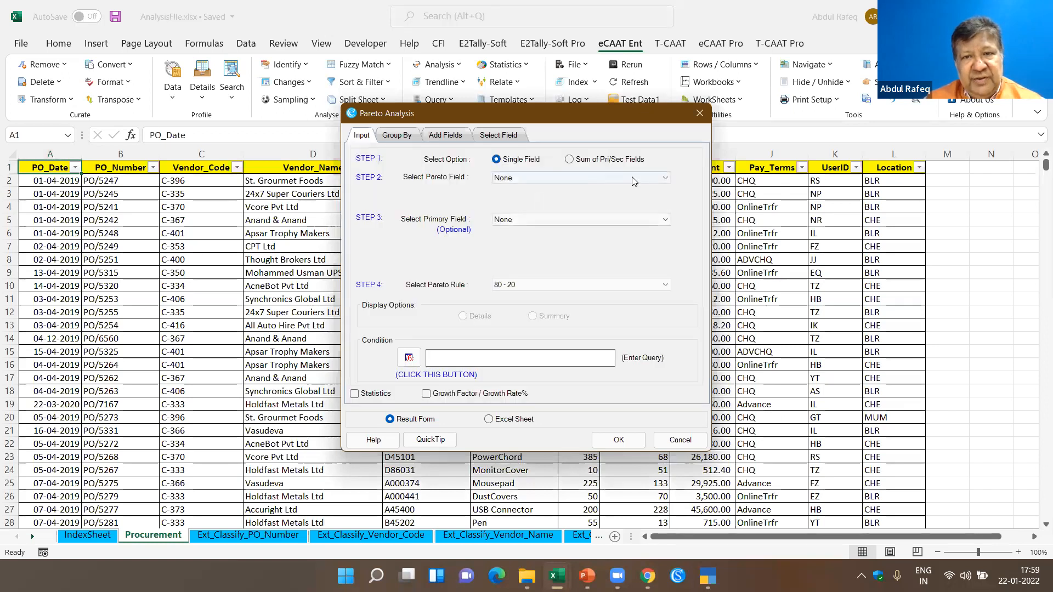
- Run a single-field 80 - 20 Pareto analysis on Material_Code with Amount as the primary field, displayed as a summary
{"action": "left_click", "coordinate": [665, 179]}
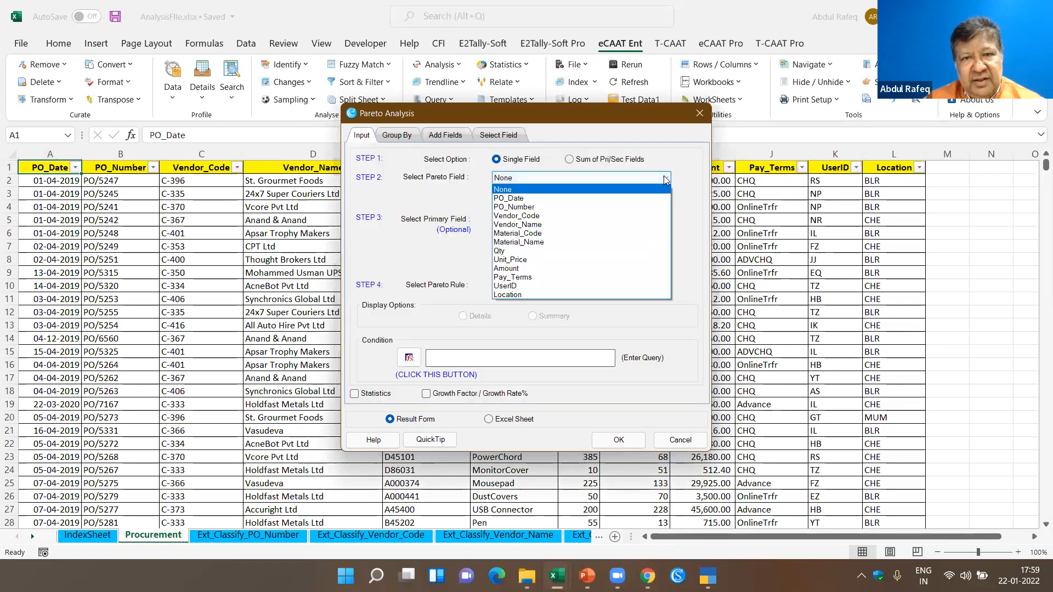
{"action": "left_click", "coordinate": [542, 236]}
{"action": "left_click", "coordinate": [402, 136]}
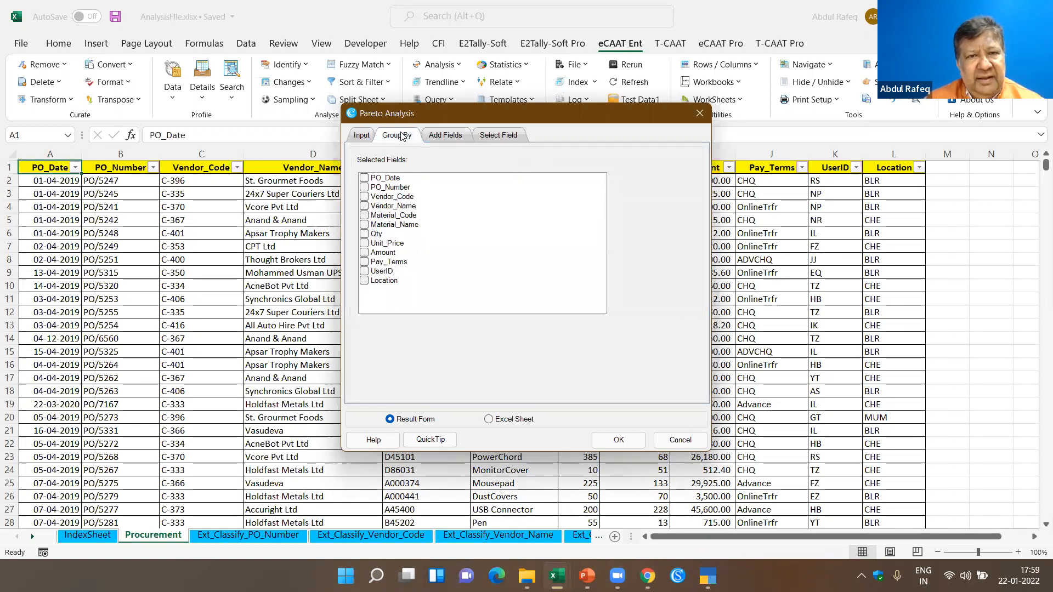
{"action": "left_click", "coordinate": [370, 141]}
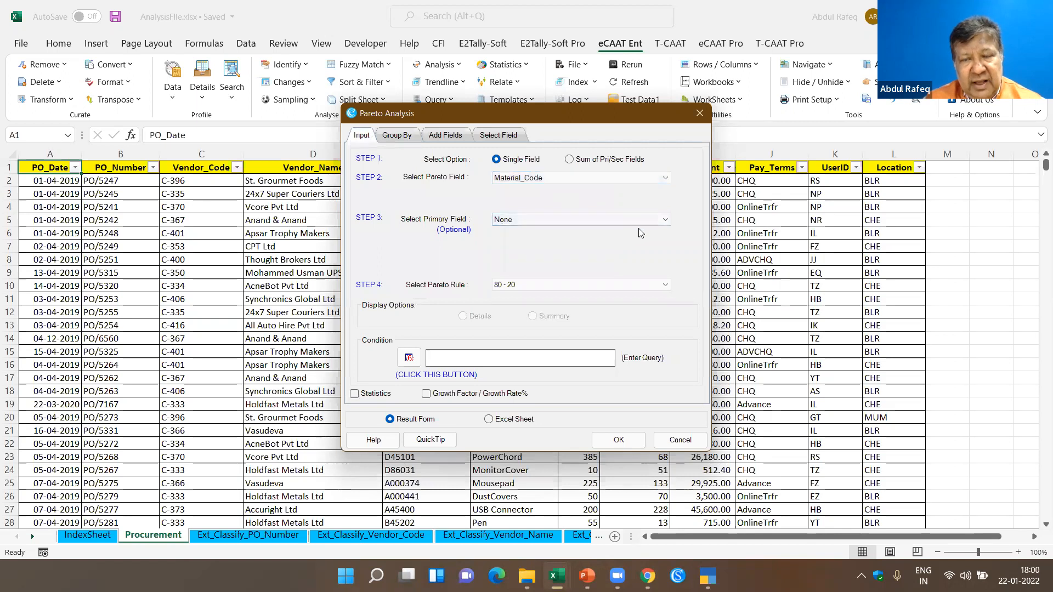
{"action": "left_click", "coordinate": [665, 221]}
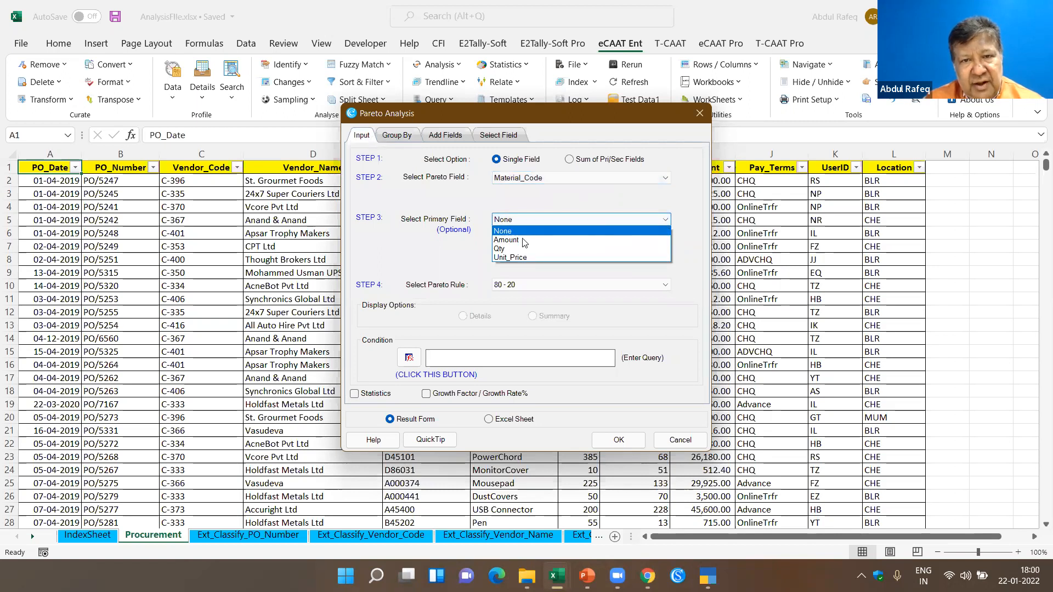
{"action": "left_click", "coordinate": [514, 241]}
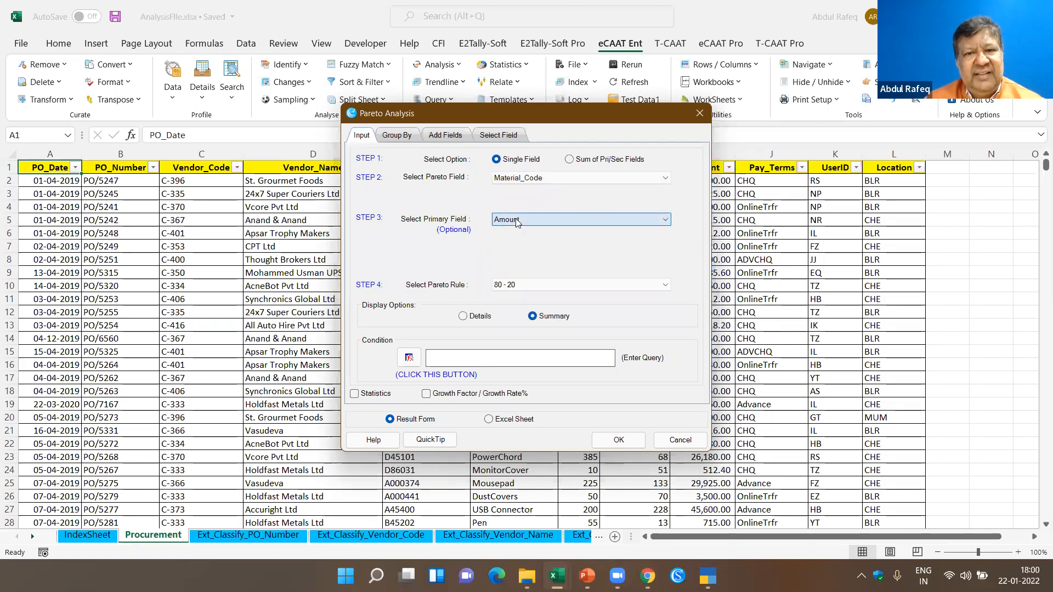
{"action": "left_click", "coordinate": [618, 440]}
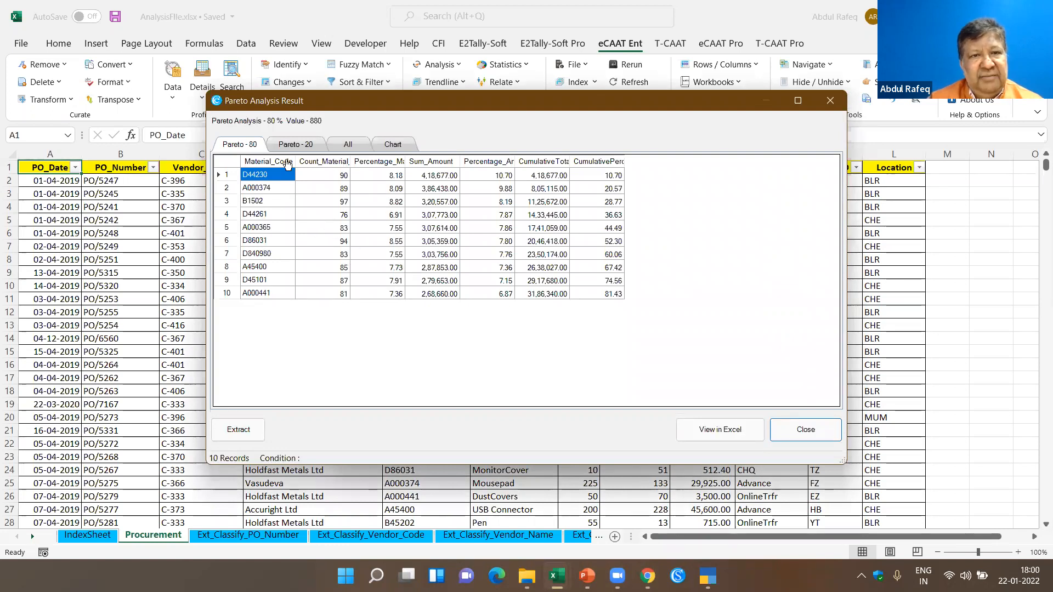
- View the Pareto - 20 group of materials and close the Pareto results
{"action": "left_click", "coordinate": [297, 147]}
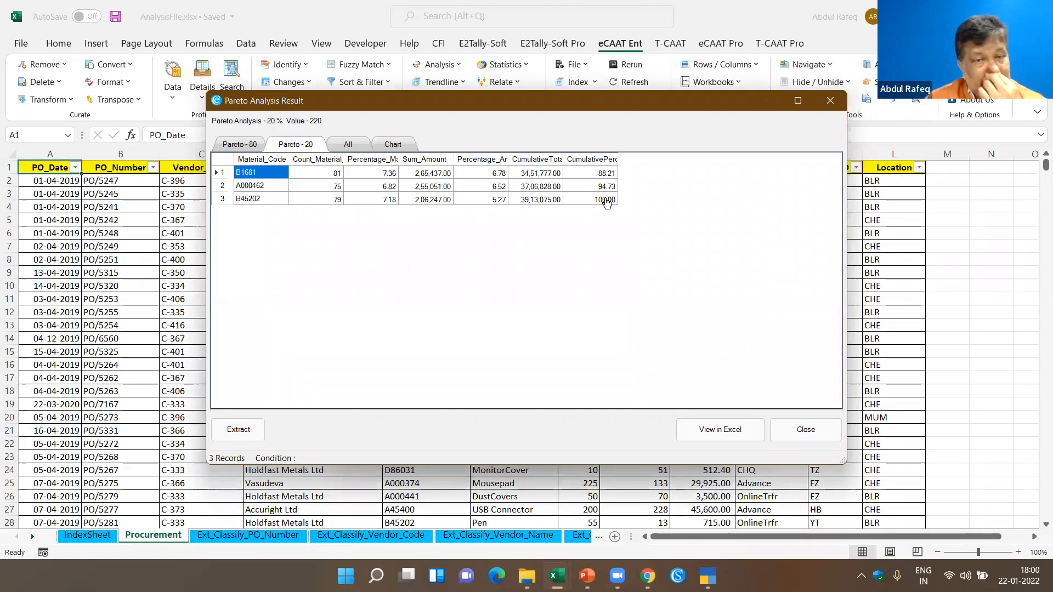
{"action": "left_click", "coordinate": [805, 429]}
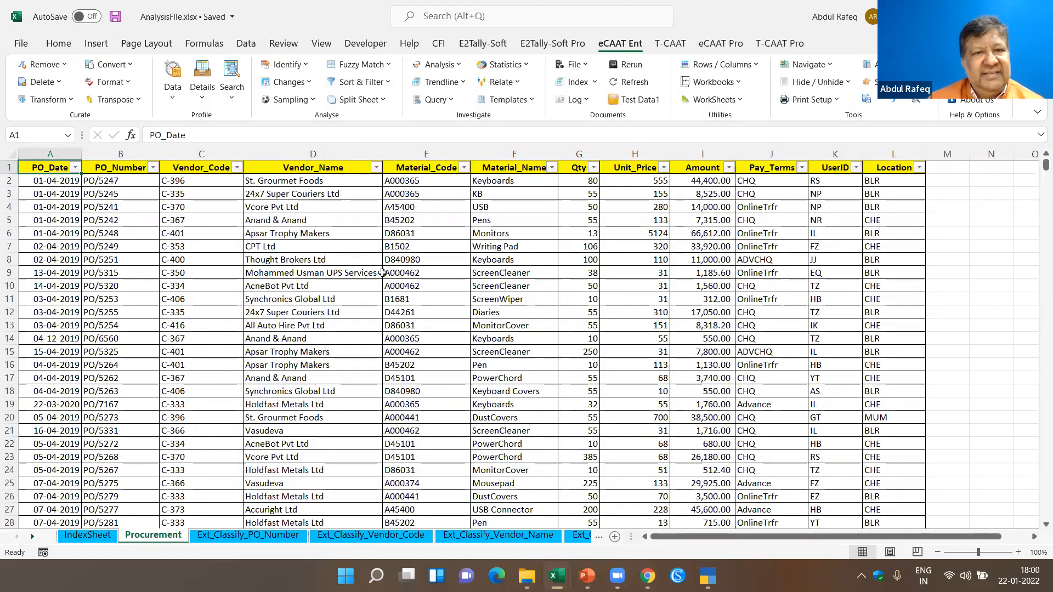
{"action": "left_click", "coordinate": [380, 273]}
{"action": "left_click", "coordinate": [291, 207]}
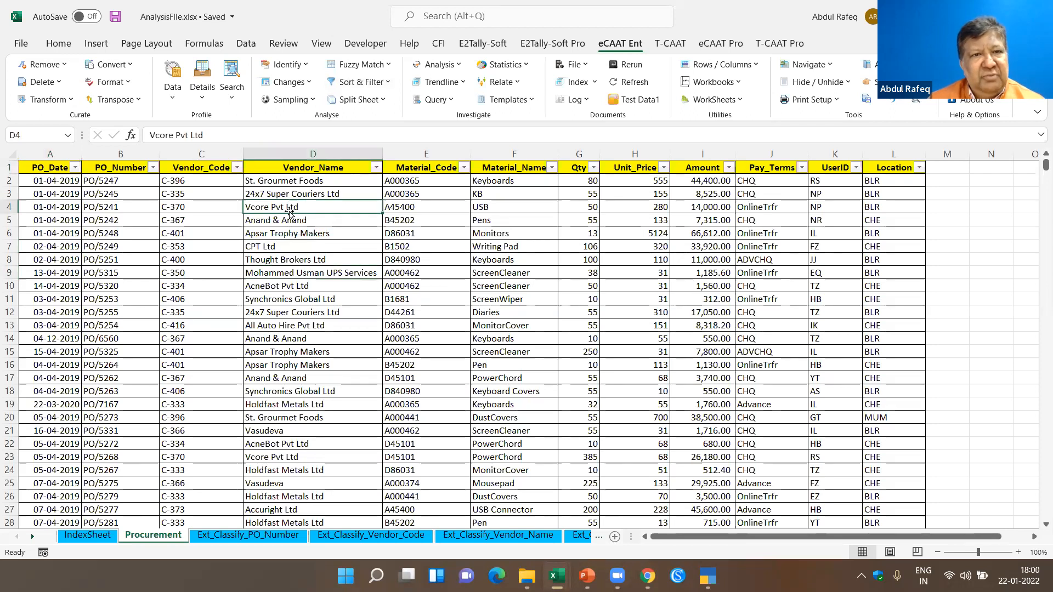
{"action": "left_click", "coordinate": [357, 236]}
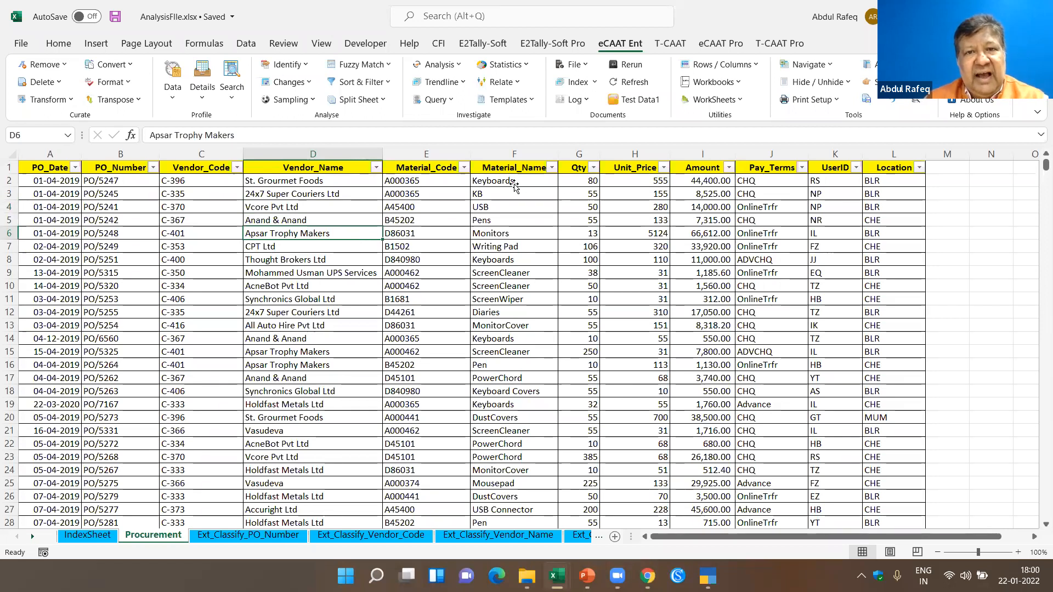
{"action": "left_click", "coordinate": [514, 184]}
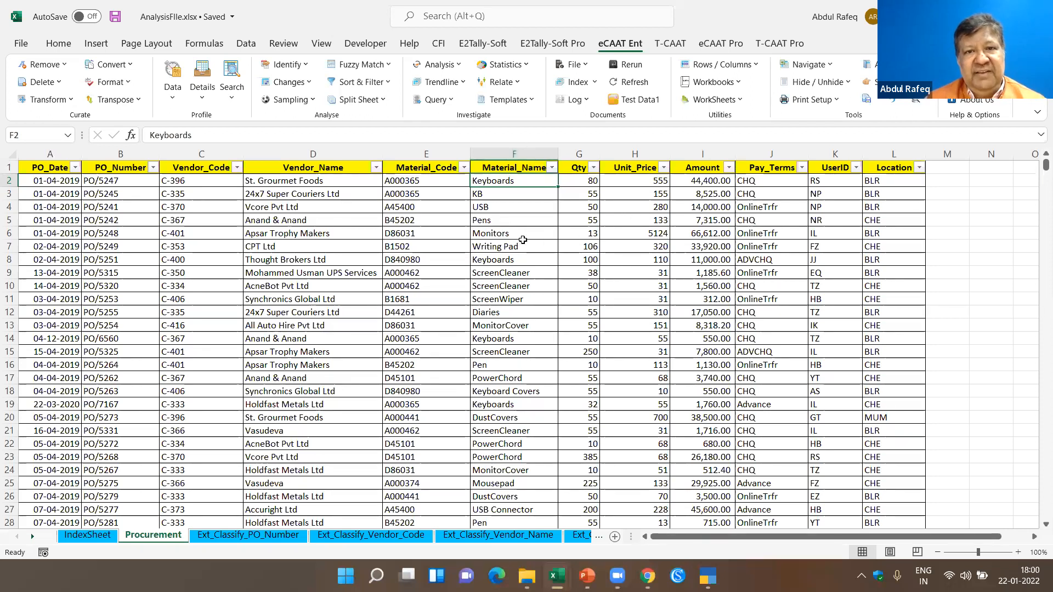
- Run a Relative Size Factor analysis on Material_Name using Unit_Price, with descending display, High results and all percentage ranges
{"action": "left_click", "coordinate": [463, 67]}
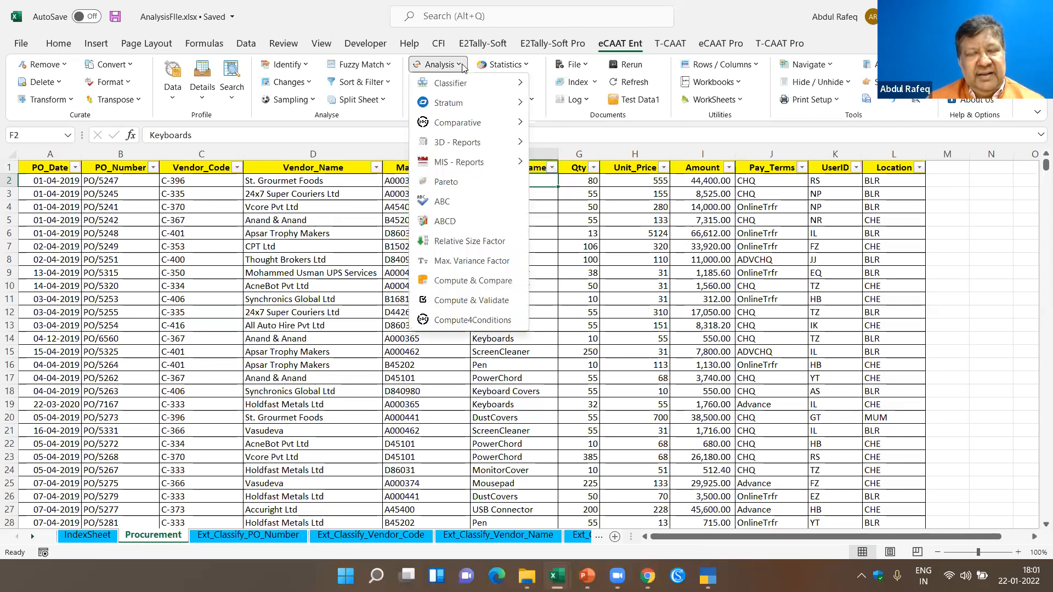
{"action": "left_click", "coordinate": [486, 247]}
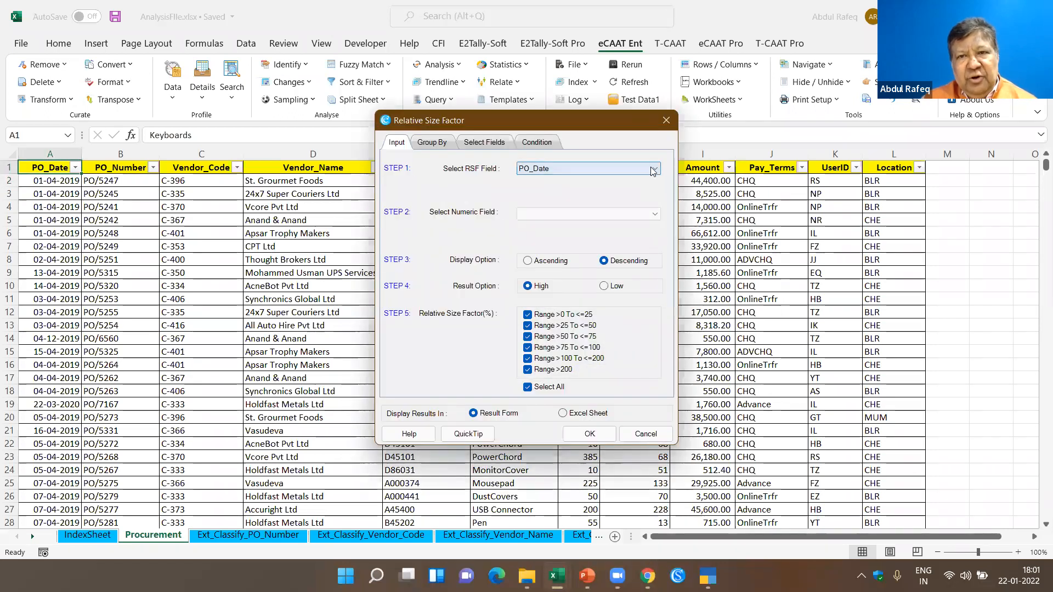
{"action": "left_click", "coordinate": [655, 169]}
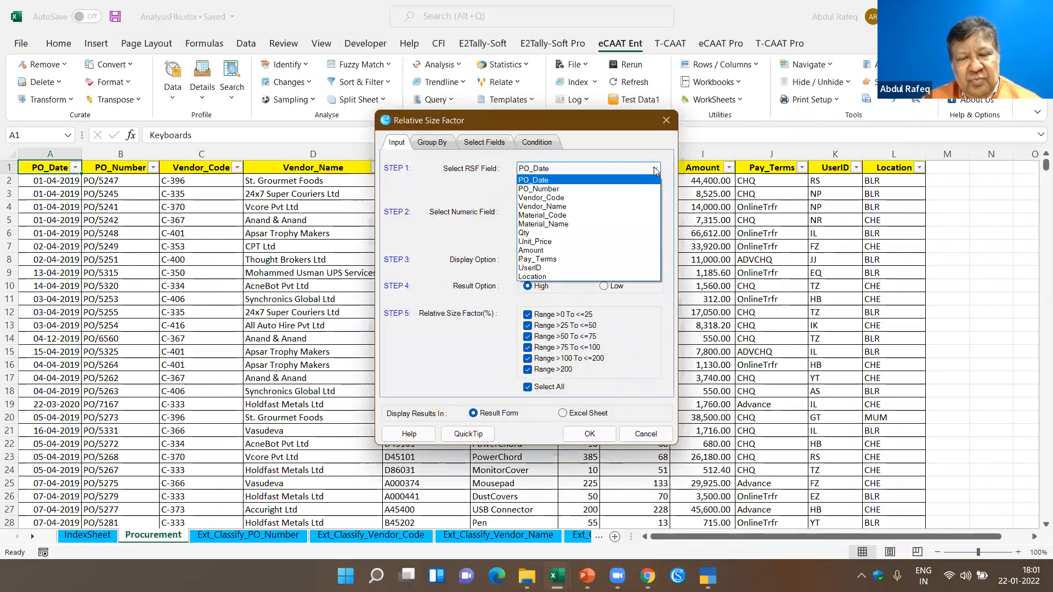
{"action": "left_click", "coordinate": [531, 234]}
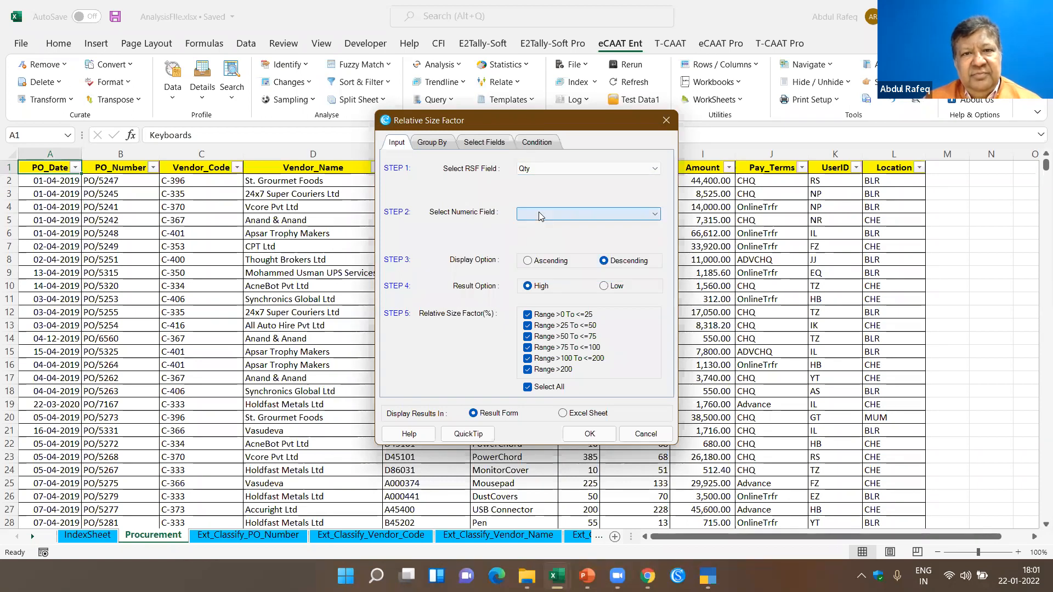
{"action": "left_click", "coordinate": [656, 169]}
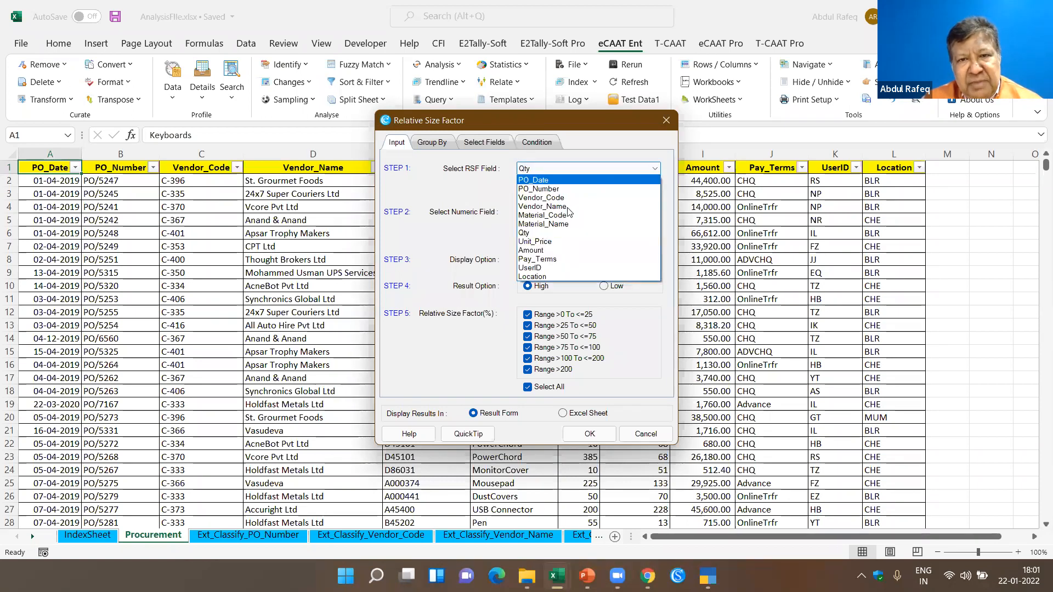
{"action": "left_click", "coordinate": [570, 224]}
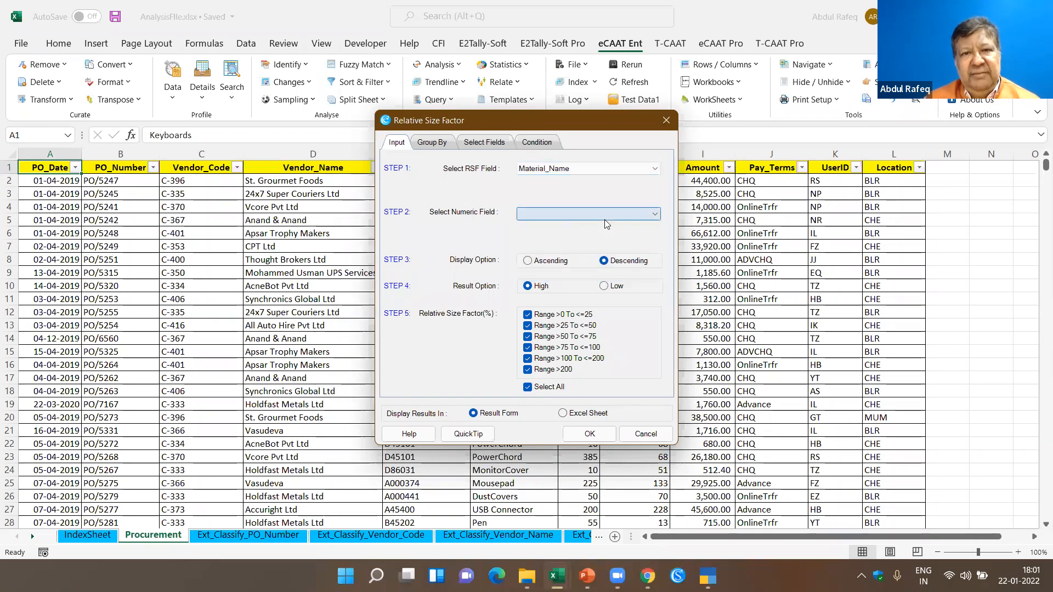
{"action": "left_click", "coordinate": [653, 215]}
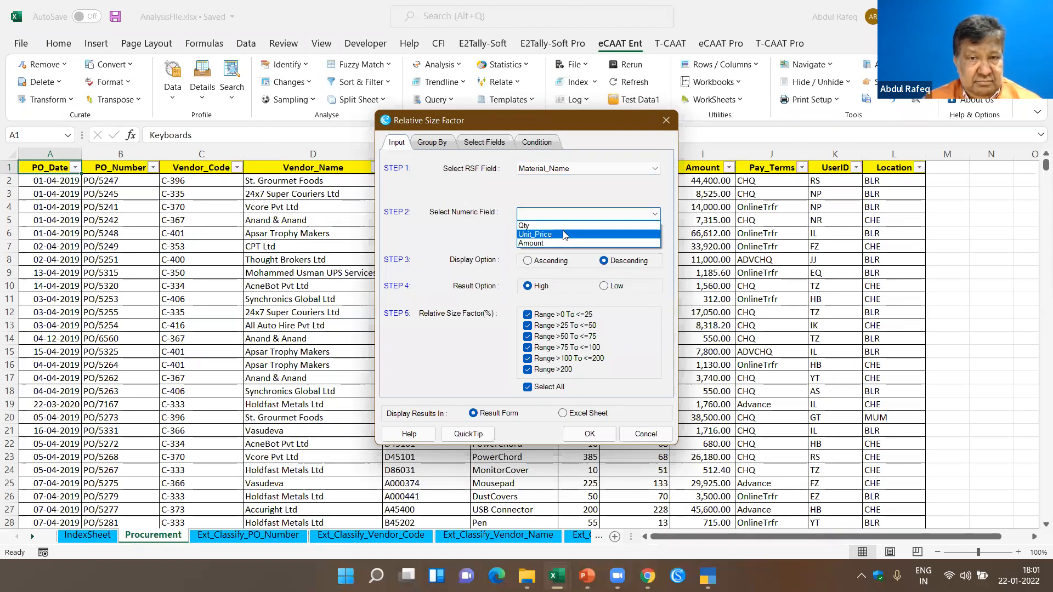
{"action": "left_click", "coordinate": [564, 234]}
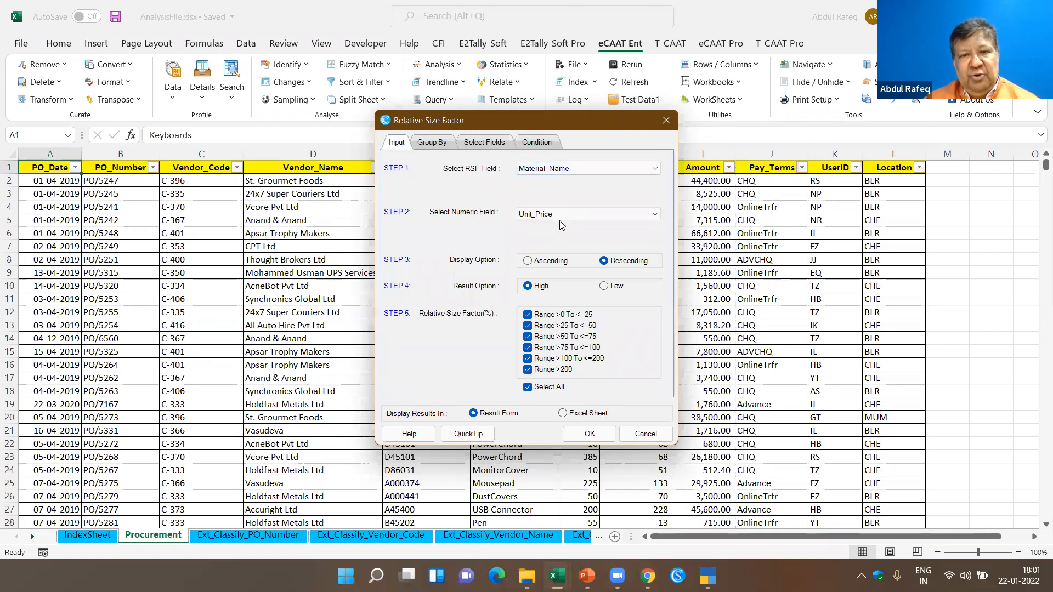
{"action": "left_click", "coordinate": [599, 434]}
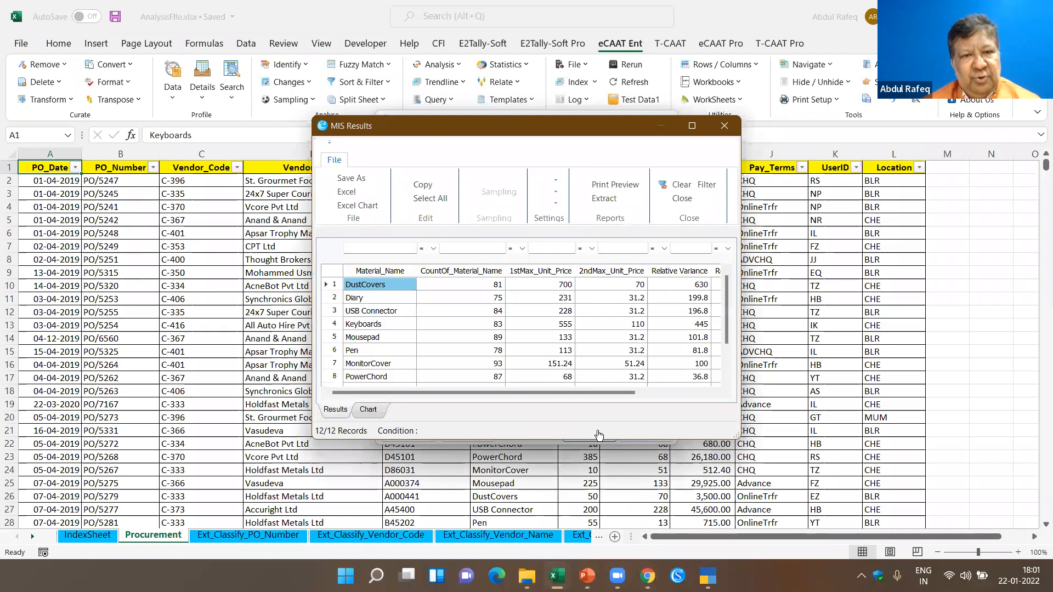
- Enlarge the Relative Size Factor results and examine the first and second highest unit prices and relative variance for DustCovers
{"action": "left_click", "coordinate": [686, 131]}
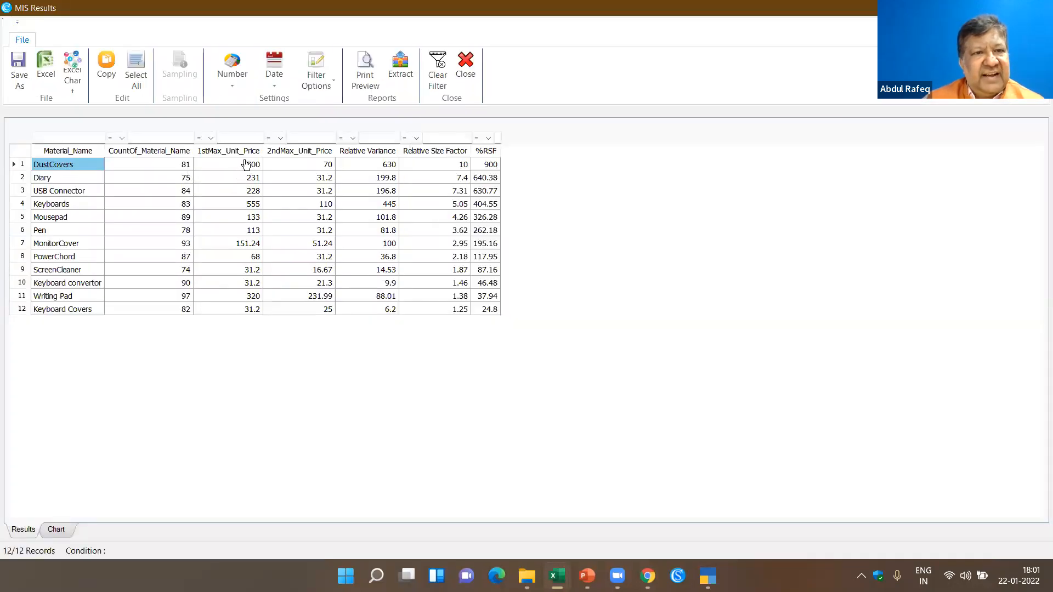
{"action": "left_click", "coordinate": [246, 164]}
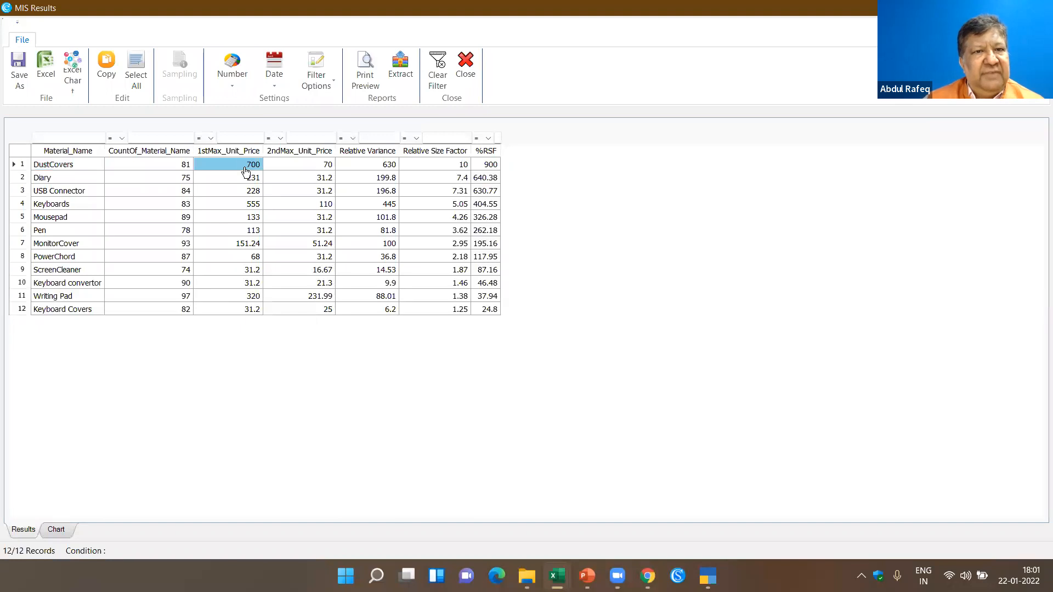
{"action": "left_click", "coordinate": [310, 169]}
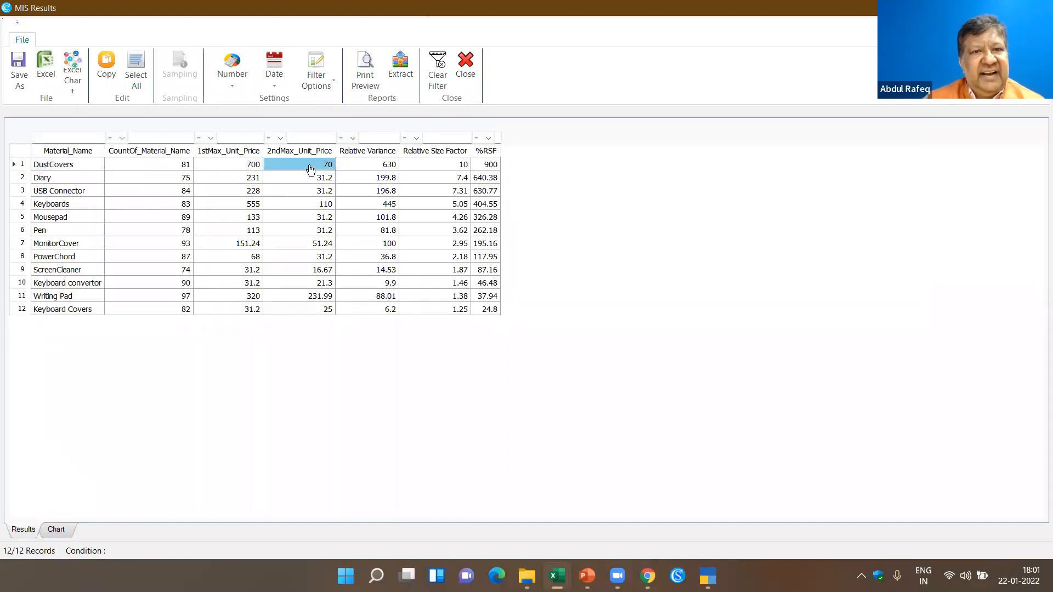
{"action": "left_click", "coordinate": [375, 168]}
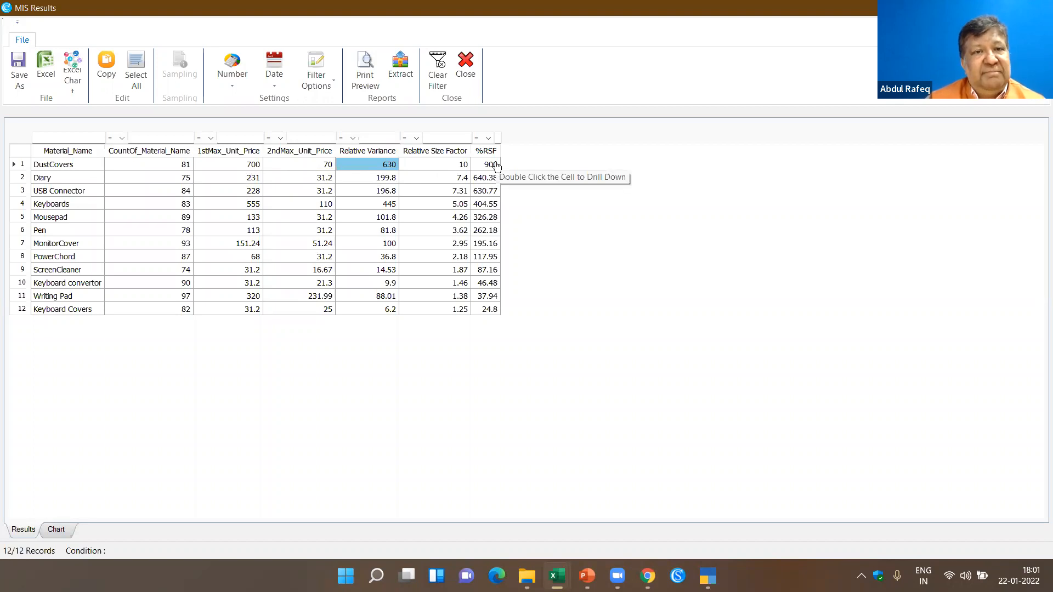
{"action": "left_click", "coordinate": [185, 180]}
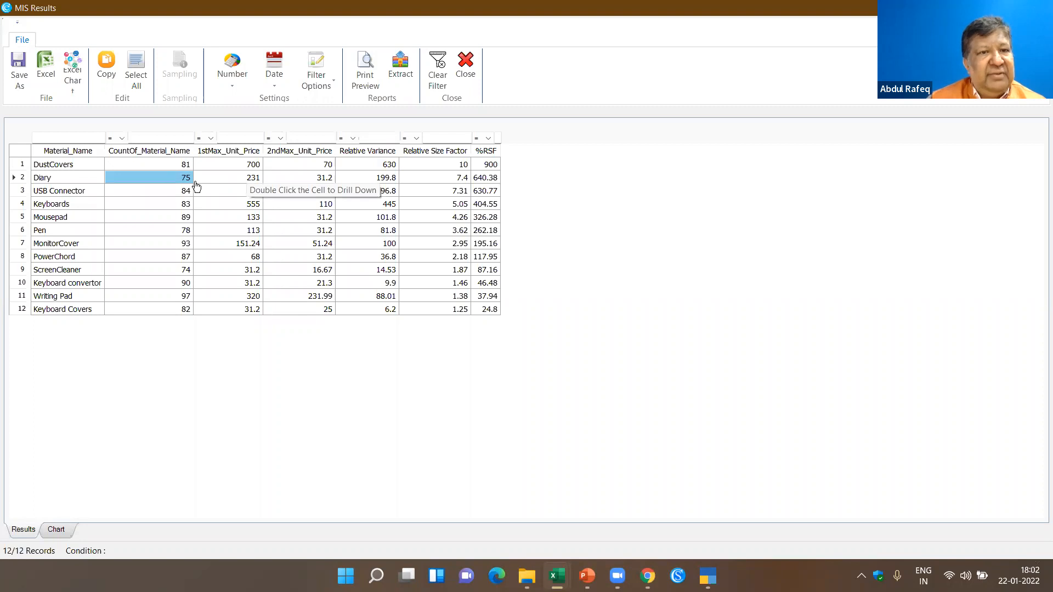
{"action": "left_click", "coordinate": [258, 169]}
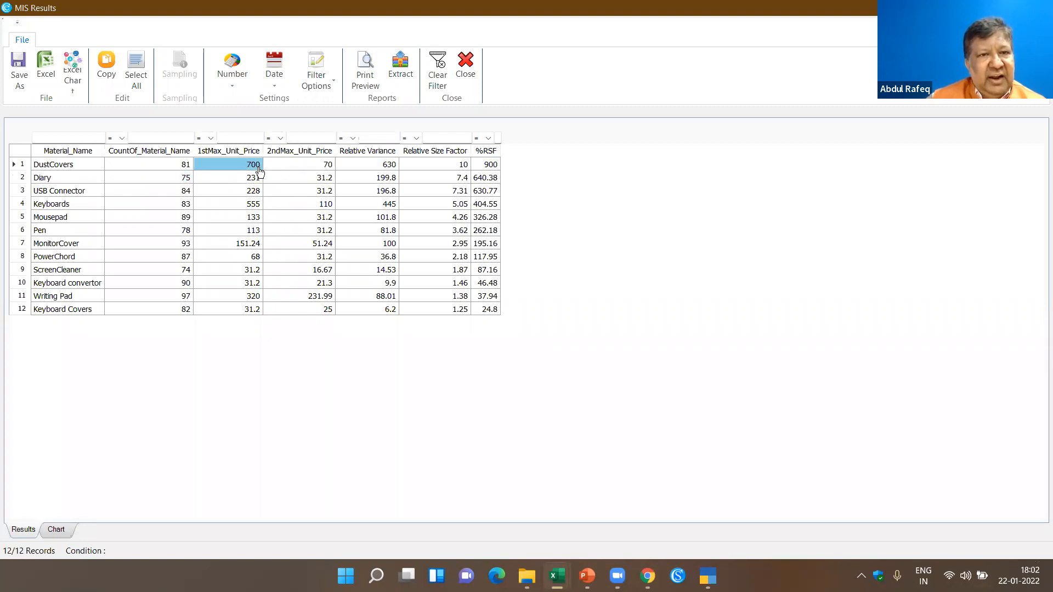
{"action": "left_click", "coordinate": [319, 166]}
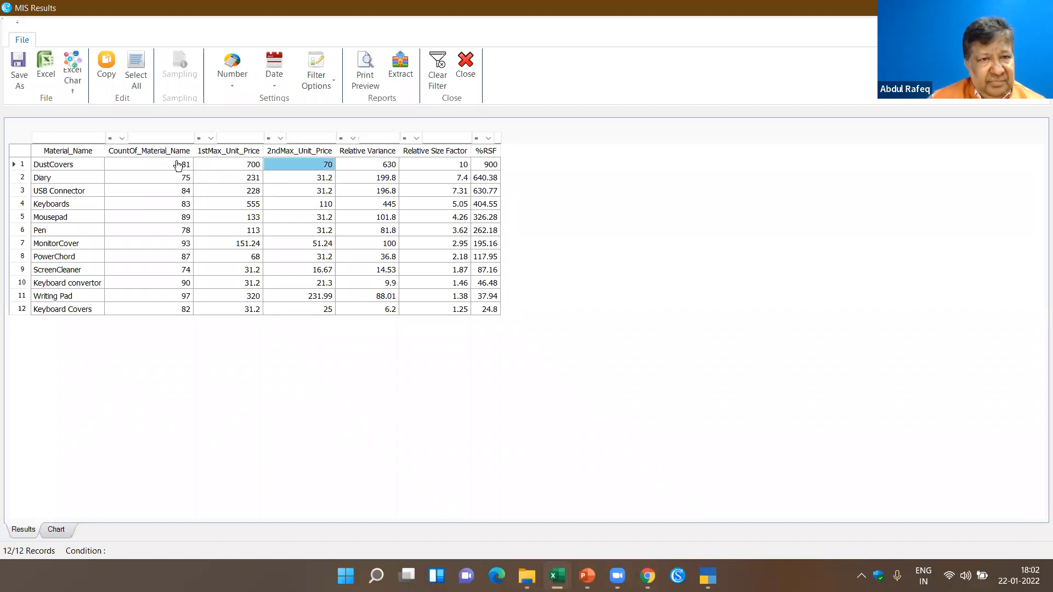
- Drill down into the DustCovers transactions in an enlarged view and show the statistics for Unit_Price
{"action": "double_click", "coordinate": [200, 165]}
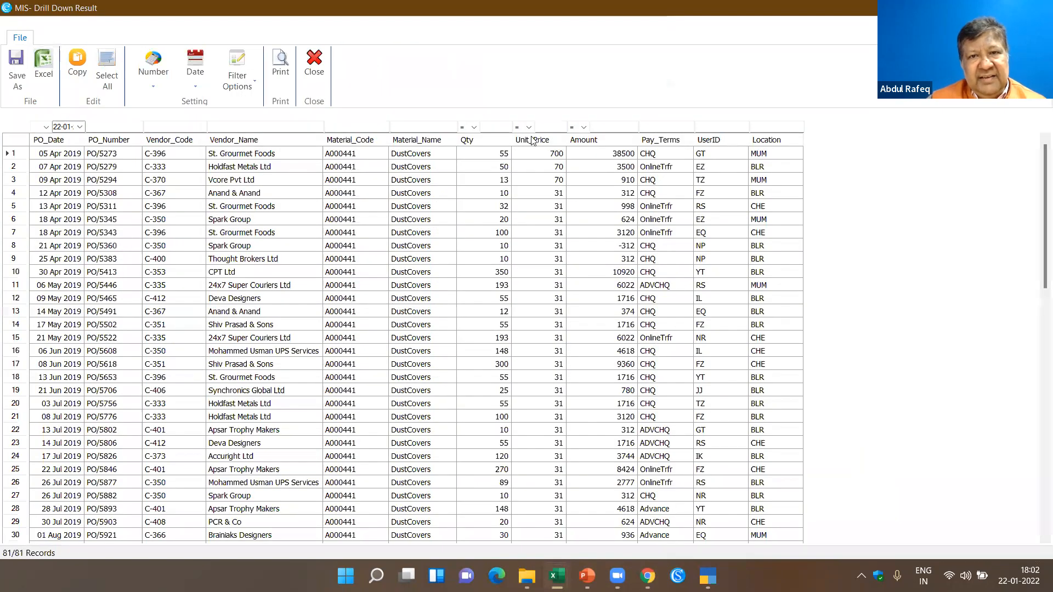
{"action": "left_click", "coordinate": [532, 141]}
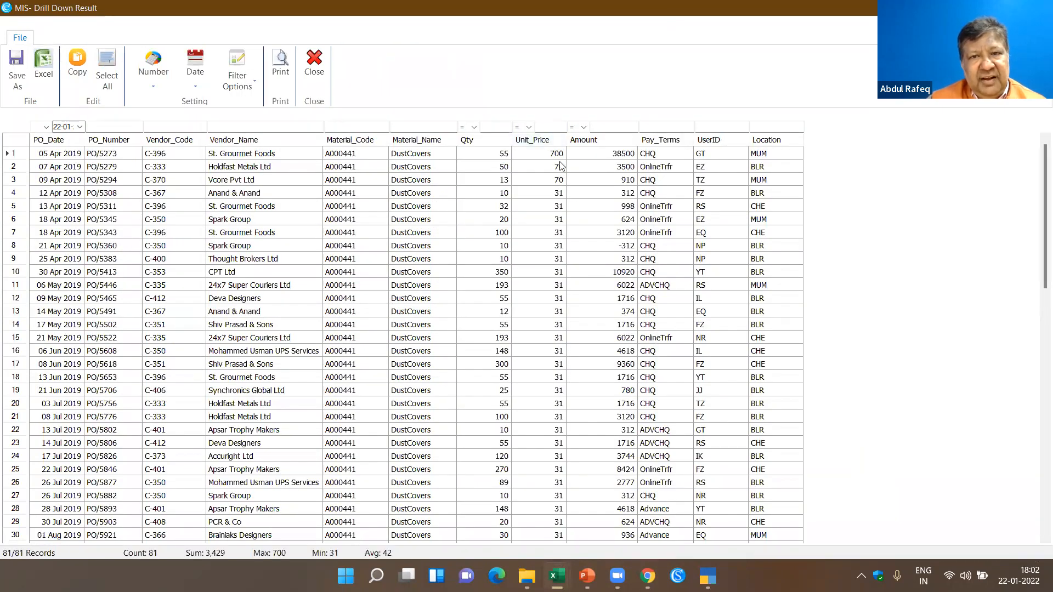
- Examine the quantity, amount, vendor, user and location of the highest-priced DustCovers purchase and compare its unit price with the following records
{"action": "left_click", "coordinate": [499, 157]}
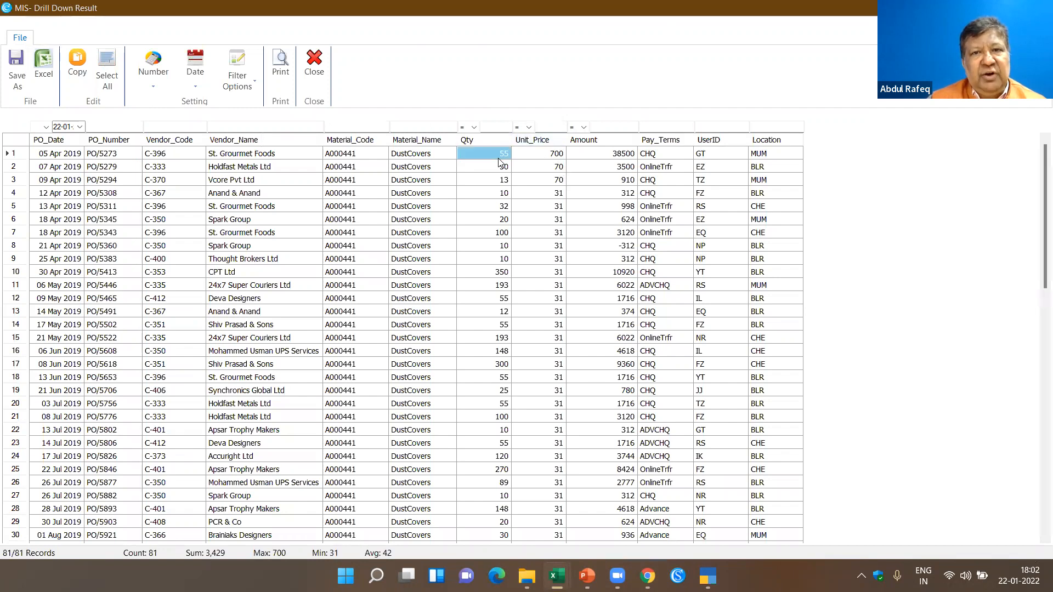
{"action": "left_click", "coordinate": [569, 158]}
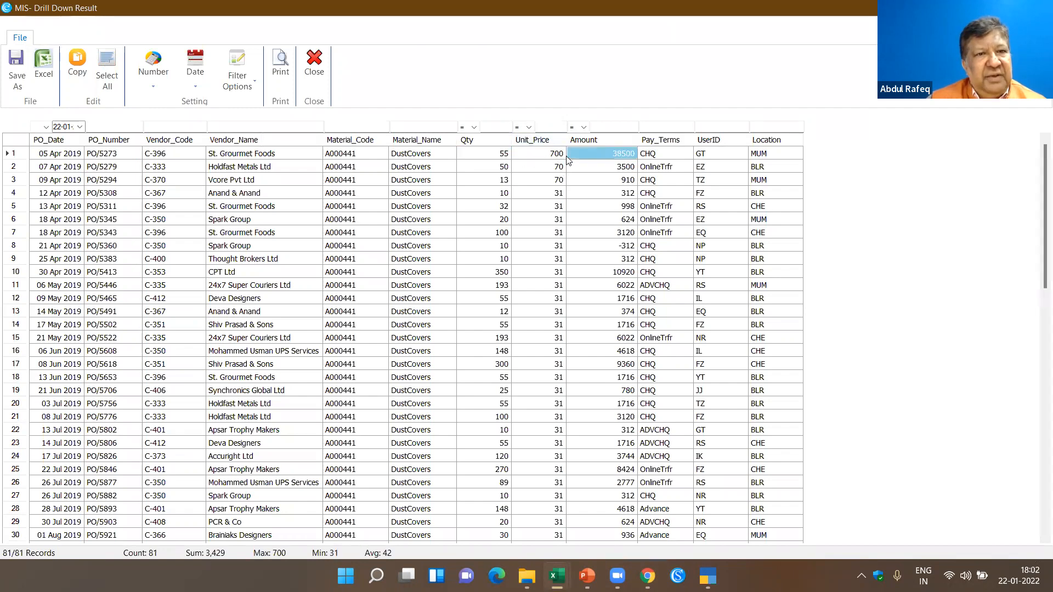
{"action": "left_click", "coordinate": [240, 155]}
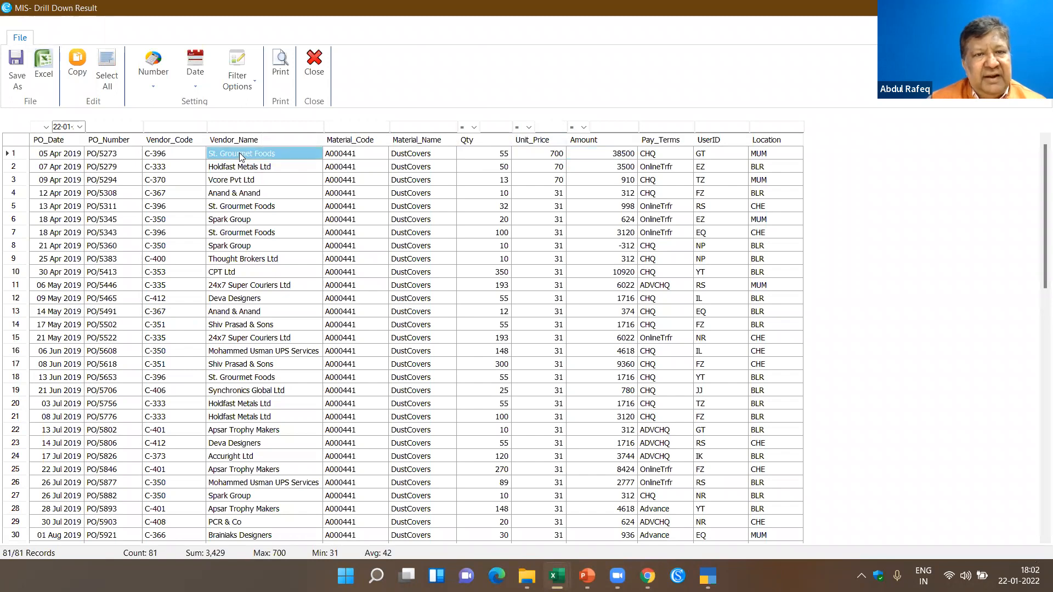
{"action": "left_click", "coordinate": [719, 155]}
{"action": "left_click", "coordinate": [764, 154]}
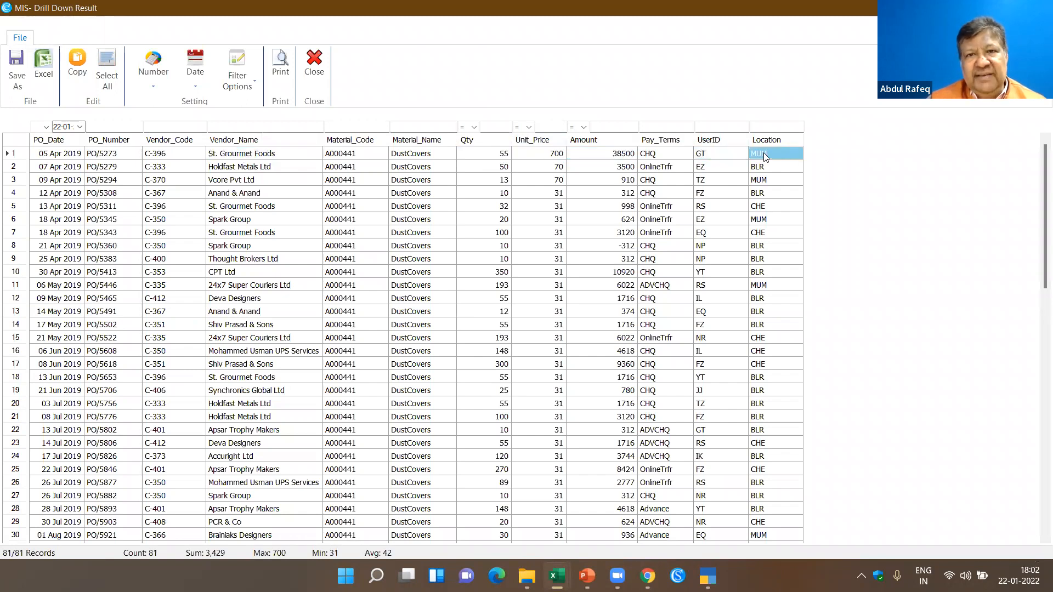
{"action": "left_click", "coordinate": [564, 168]}
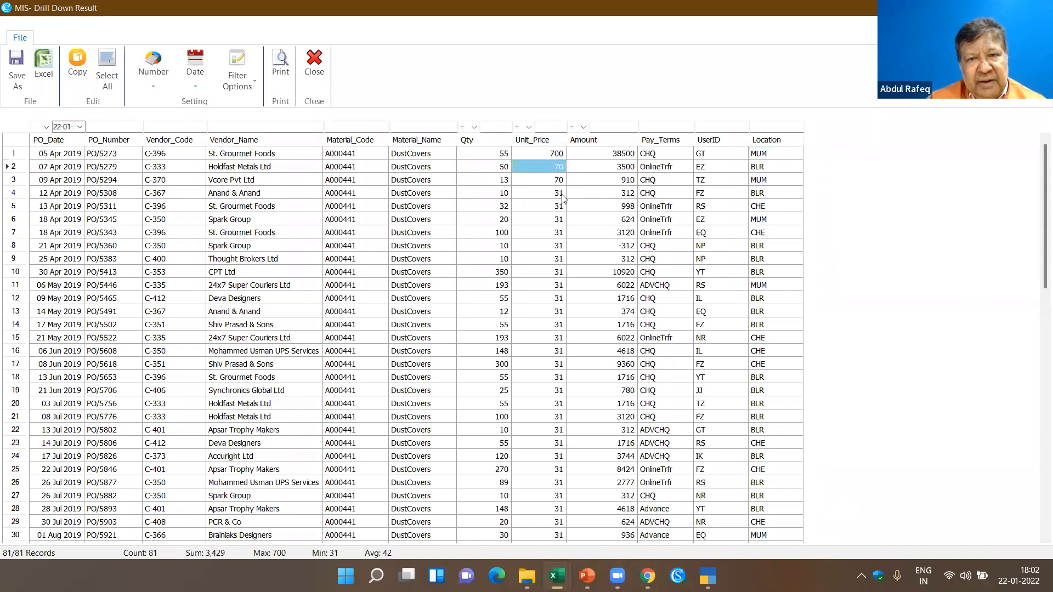
{"action": "left_click", "coordinate": [561, 194]}
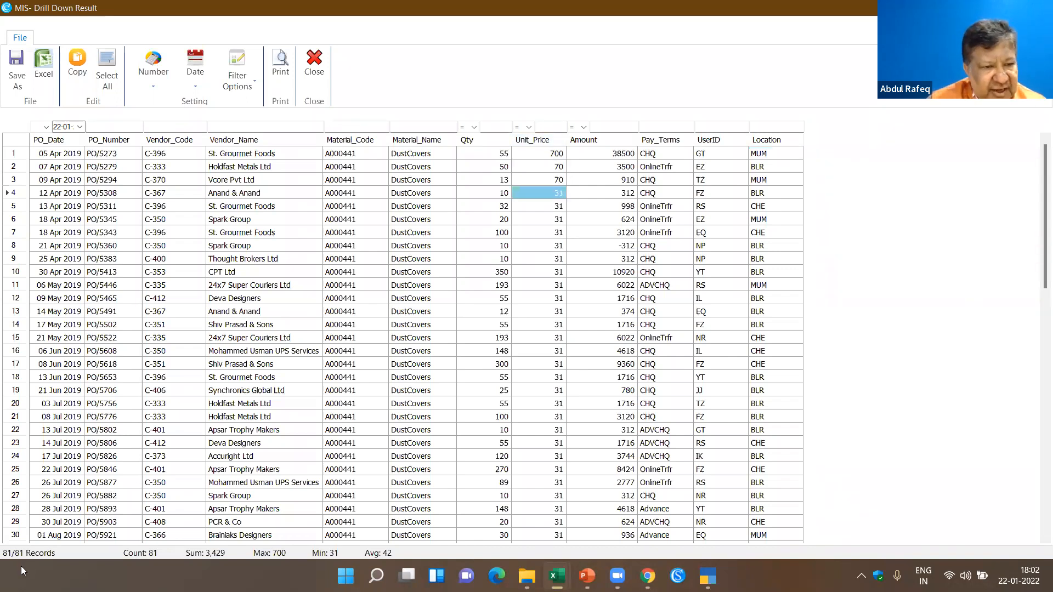
- Filter the DustCovers transactions to Unit_Price greater than 35, then close the drill-down and the Relative Size Factor results
{"action": "left_click", "coordinate": [530, 128]}
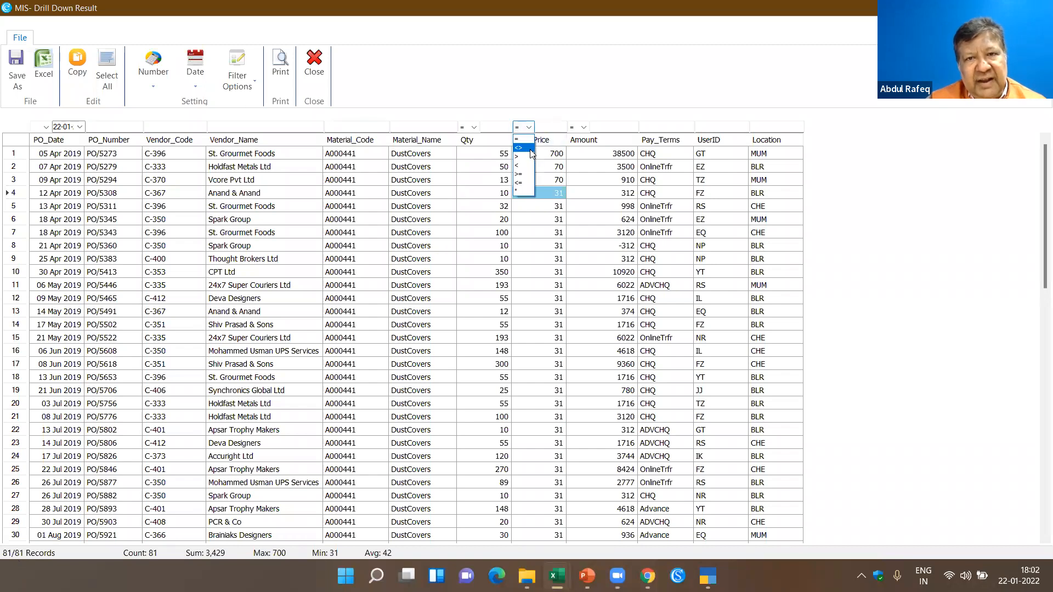
{"action": "left_click", "coordinate": [519, 157]}
{"action": "left_click", "coordinate": [554, 126]}
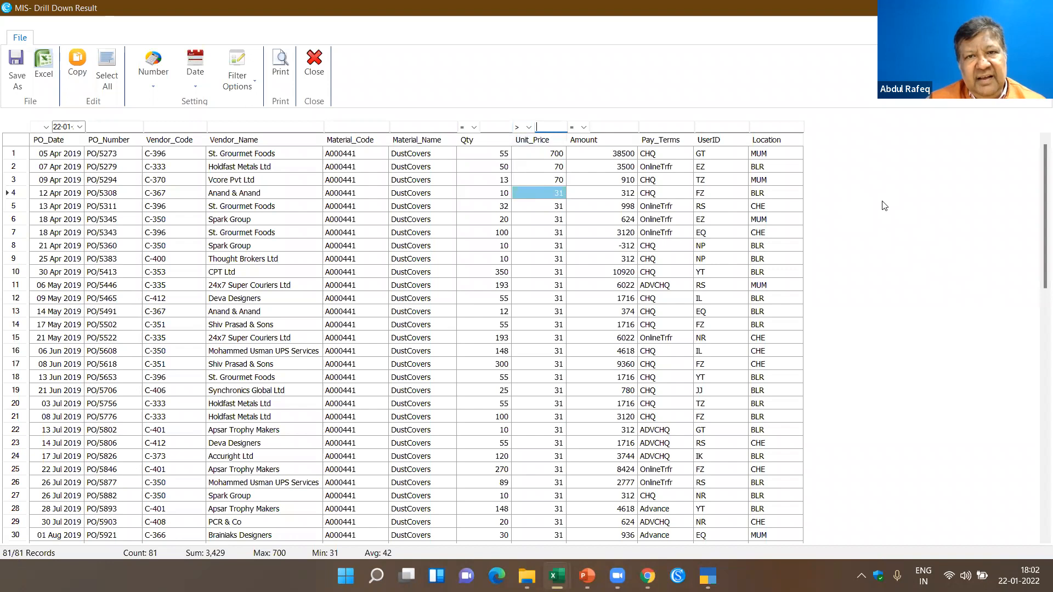
{"action": "type", "text": "35"}
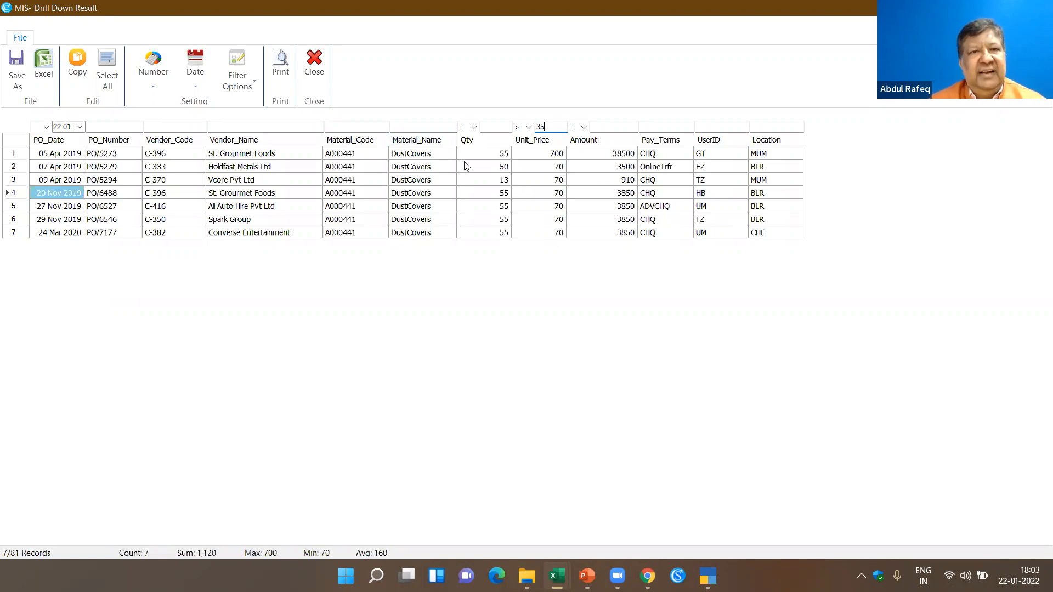
{"action": "left_click", "coordinate": [320, 77]}
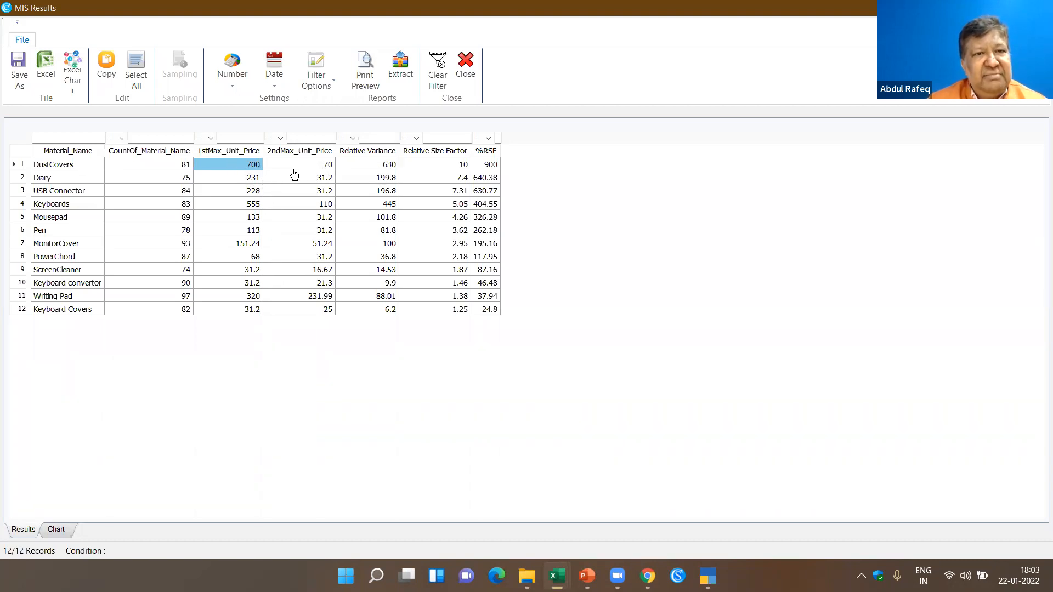
{"action": "left_click", "coordinate": [476, 74]}
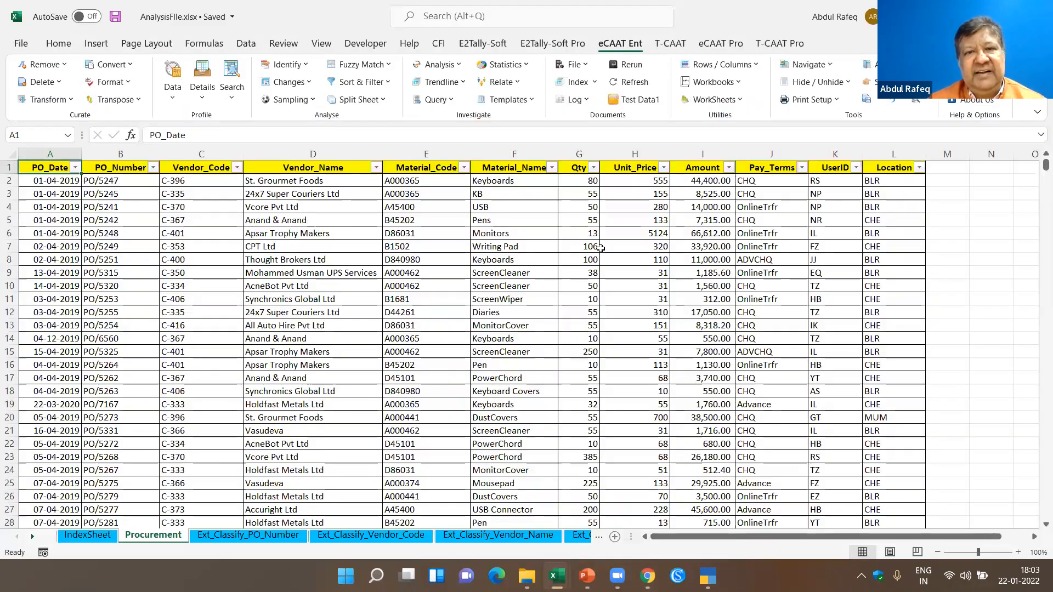
{"action": "left_click", "coordinate": [601, 248]}
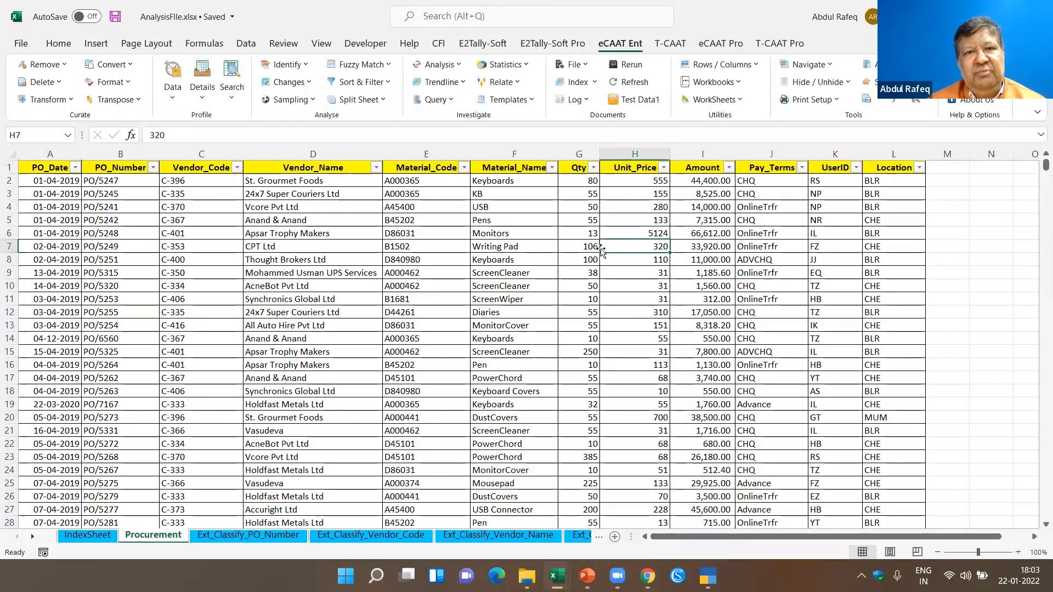
- Run a Maximum Variance Factor analysis on Material_Code using Unit_Price, with descending display, 1st MVF and output to the result form
{"action": "left_click", "coordinate": [459, 67]}
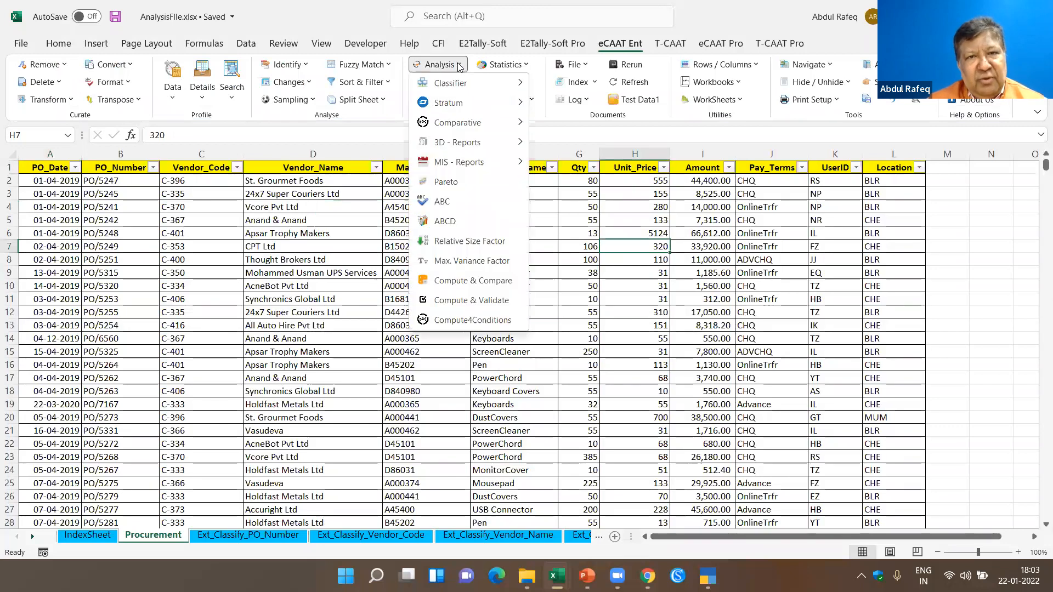
{"action": "left_click", "coordinate": [505, 261]}
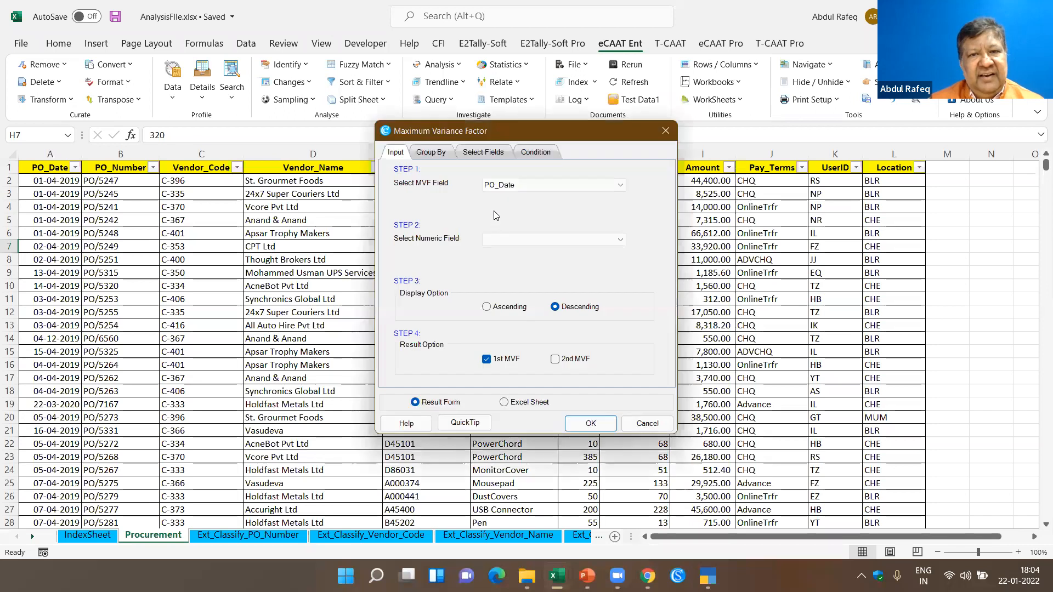
{"action": "left_click", "coordinate": [618, 185]}
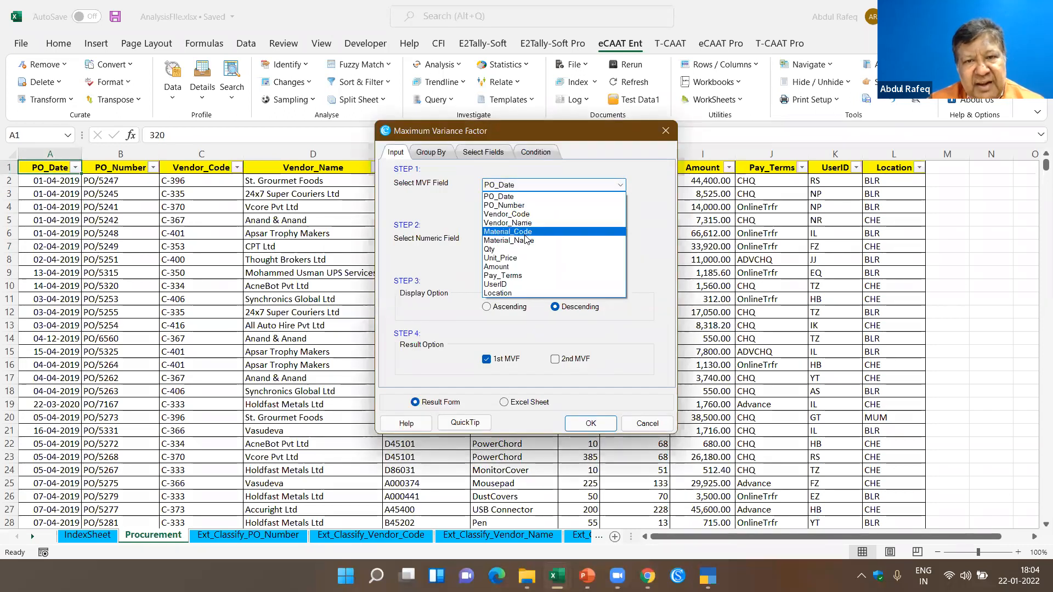
{"action": "left_click", "coordinate": [508, 231]}
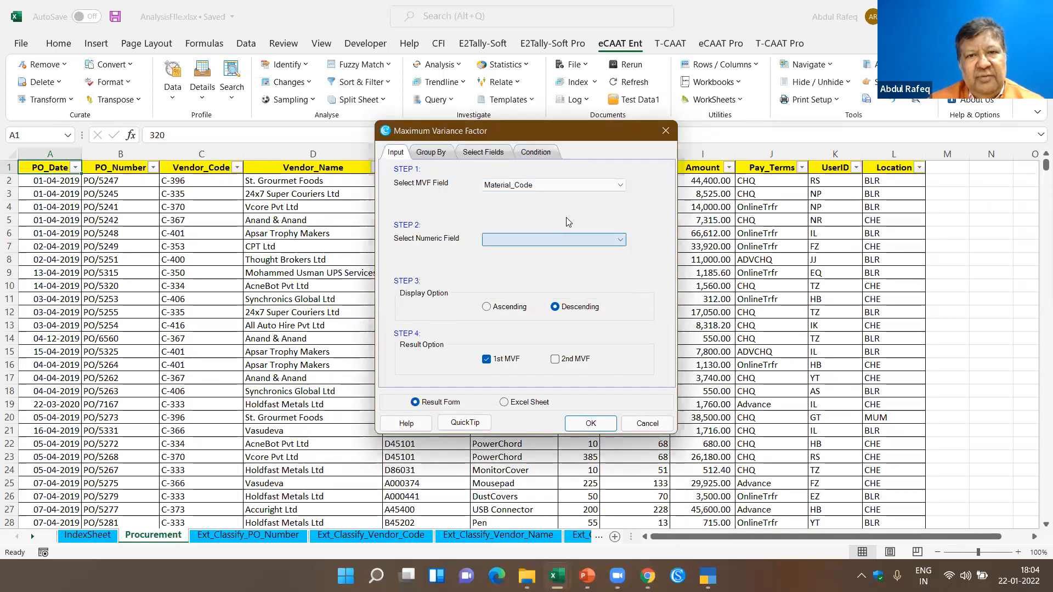
{"action": "left_click", "coordinate": [612, 241]}
{"action": "left_click", "coordinate": [565, 260]}
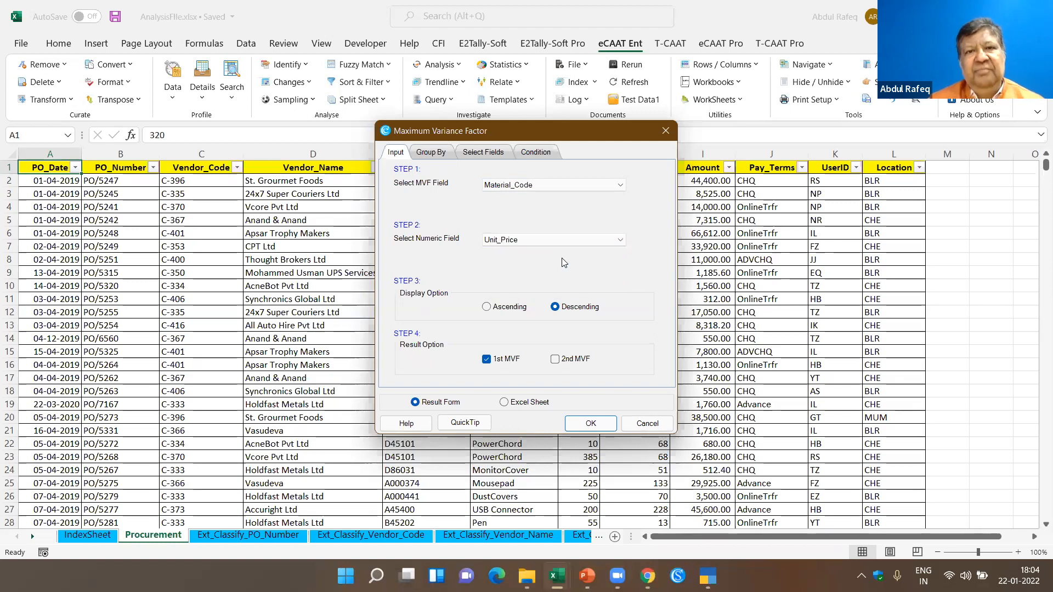
{"action": "left_click", "coordinate": [585, 426]}
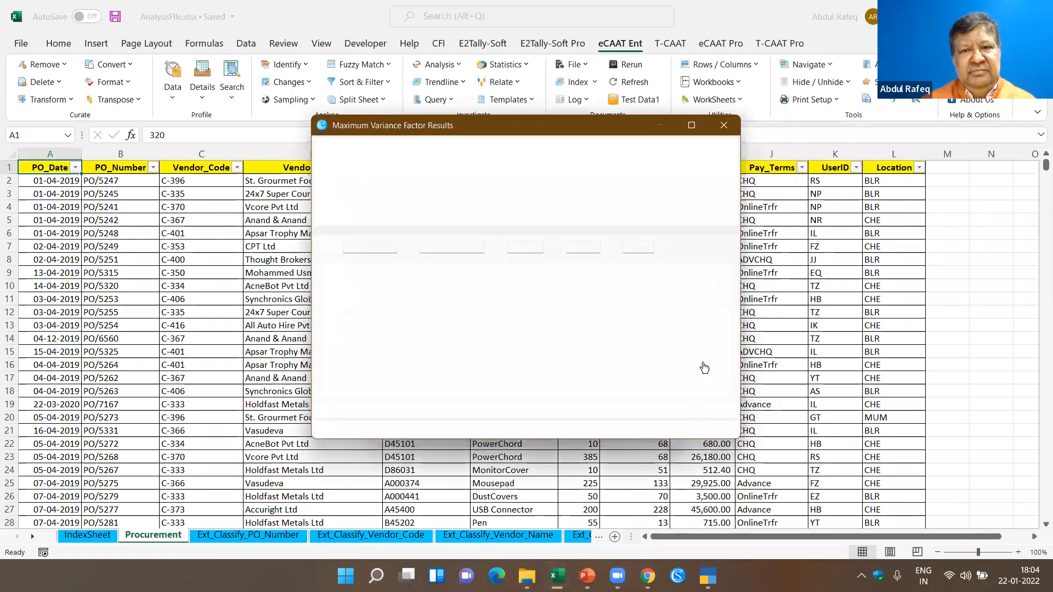
- Enlarge the Maximum Variance Factor results and examine the maximum price, minimum price and maximum variance for material code D86031
{"action": "left_click", "coordinate": [702, 127]}
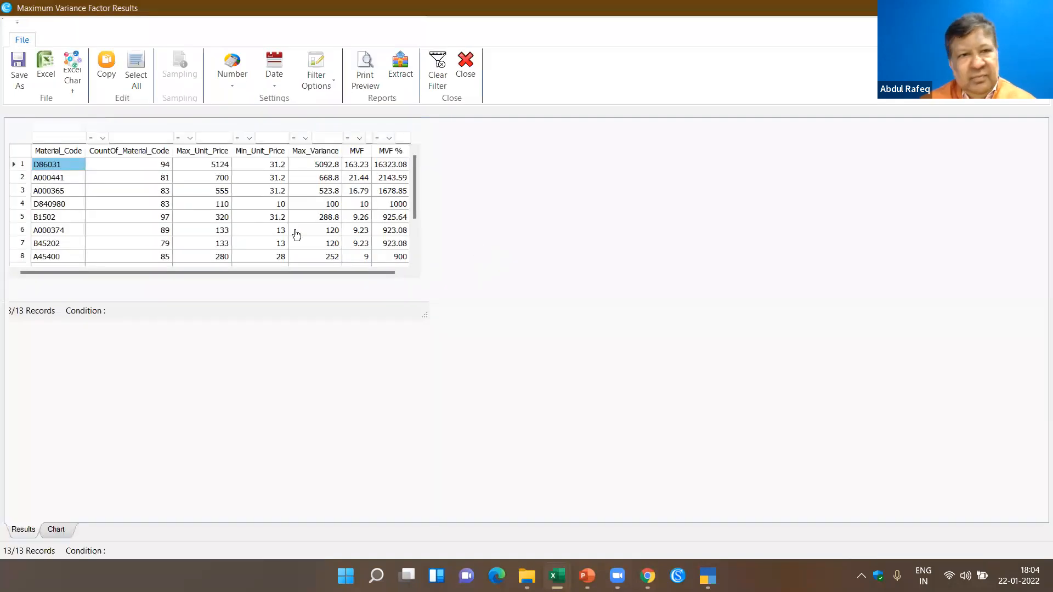
{"action": "left_click", "coordinate": [222, 168]}
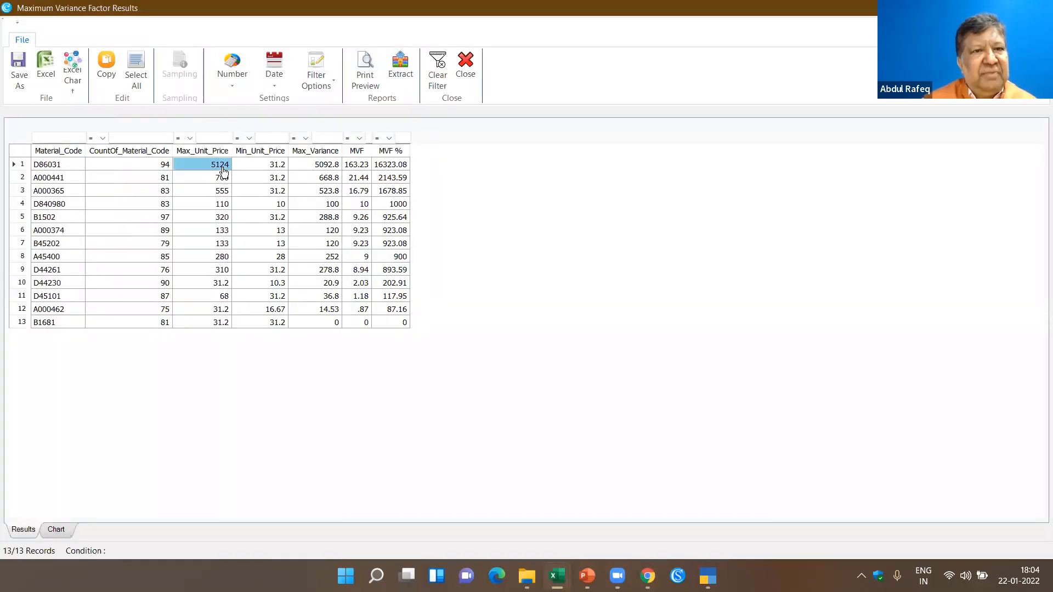
{"action": "left_click", "coordinate": [262, 170]}
{"action": "left_click", "coordinate": [318, 171]}
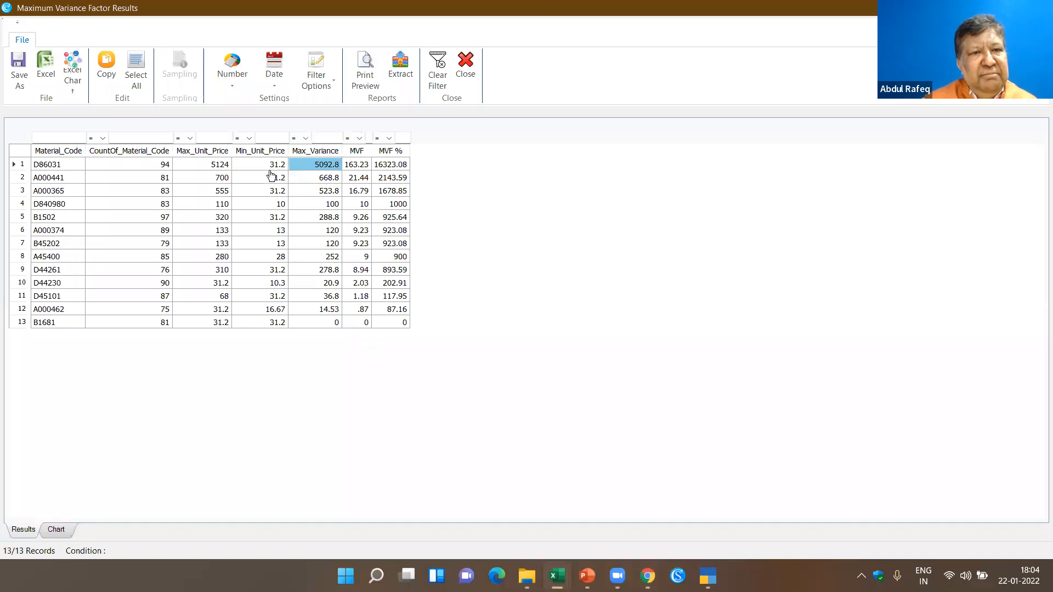
{"action": "left_click", "coordinate": [222, 168]}
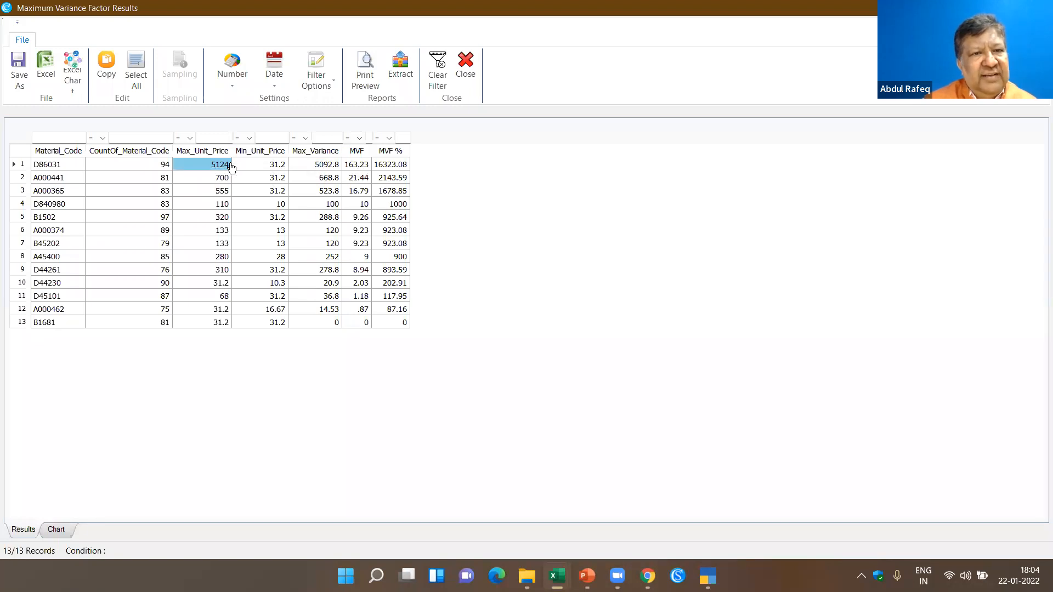
- Drill down into the D86031 transactions in an enlarged view, then close the Maximum Variance Factor results
{"action": "double_click", "coordinate": [202, 173]}
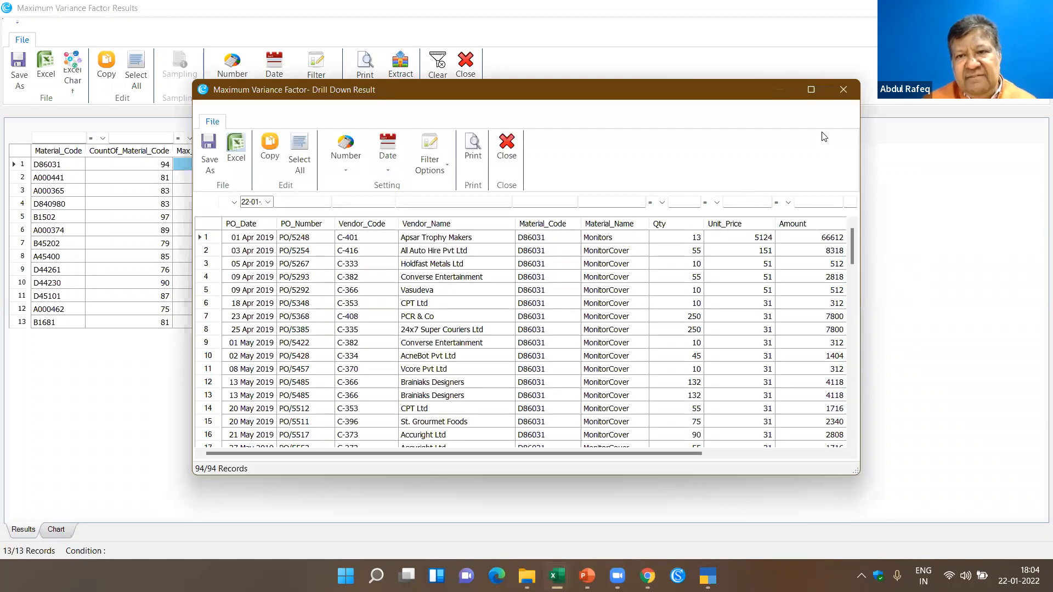
{"action": "left_click", "coordinate": [815, 87]}
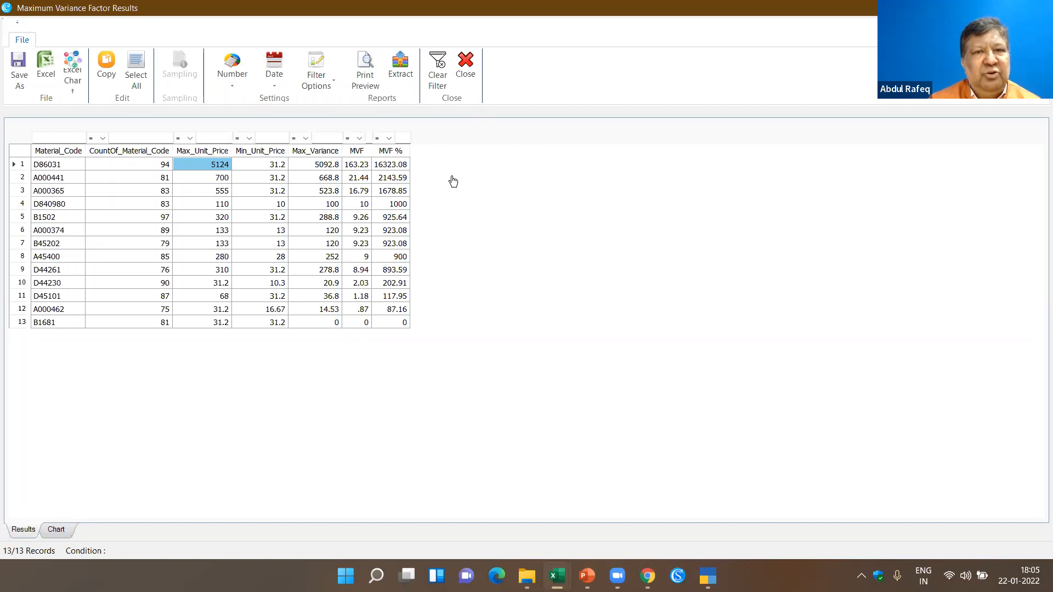
{"action": "left_click", "coordinate": [465, 71]}
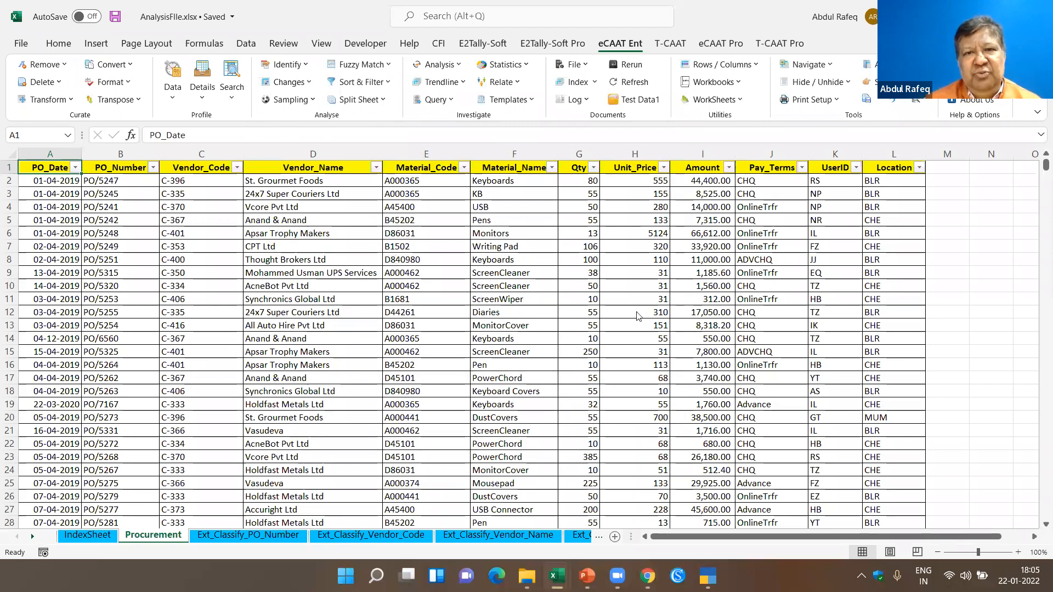
- Split the Procurement sheet by group on Material_Code in ascending order, saving to the default location
{"action": "left_click", "coordinate": [420, 259]}
{"action": "left_click", "coordinate": [358, 100]}
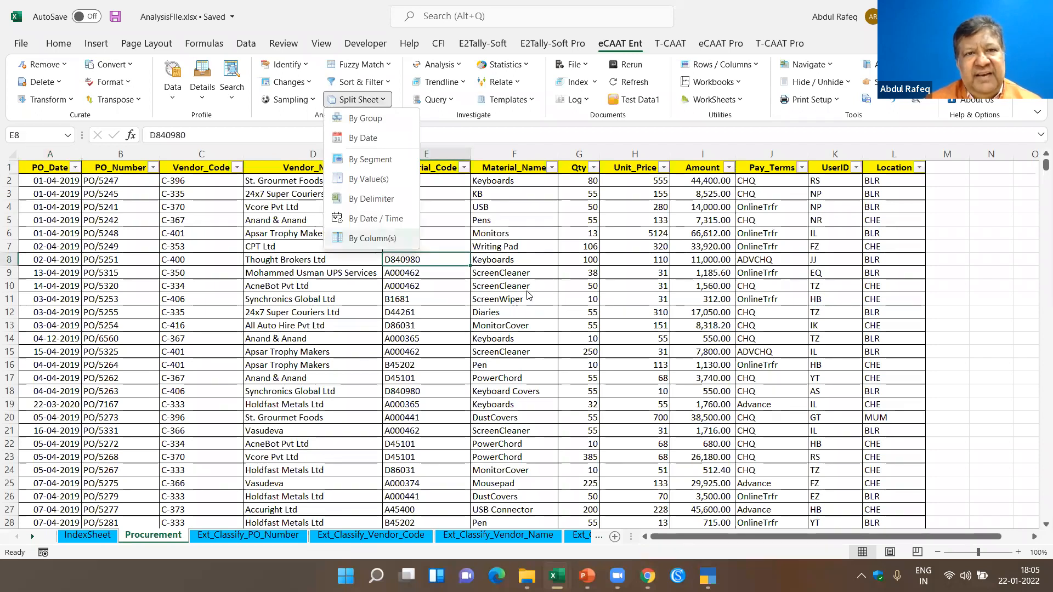
{"action": "left_click", "coordinate": [371, 119]}
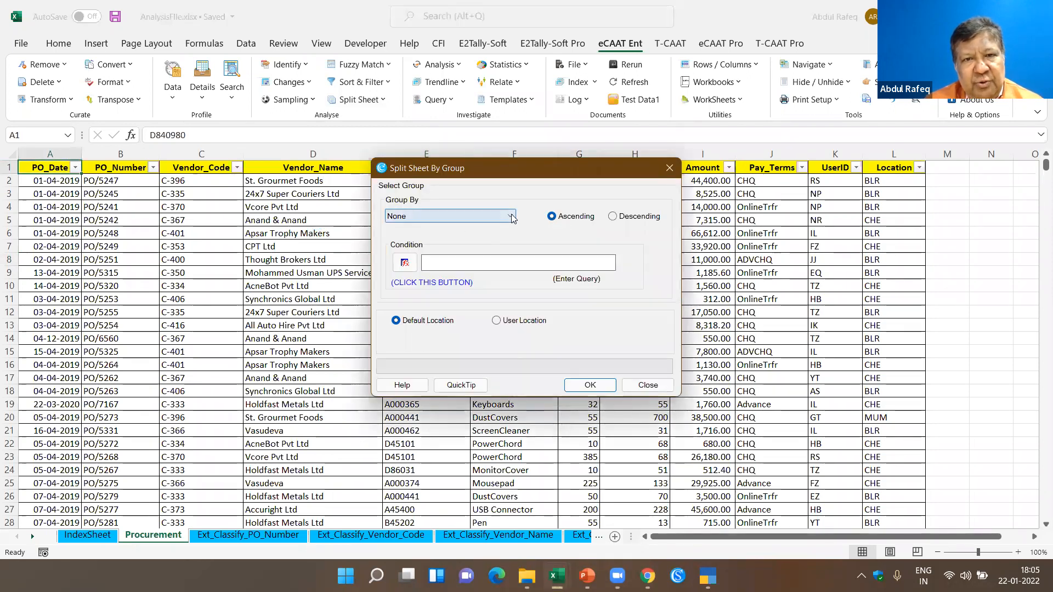
{"action": "left_click", "coordinate": [510, 216]}
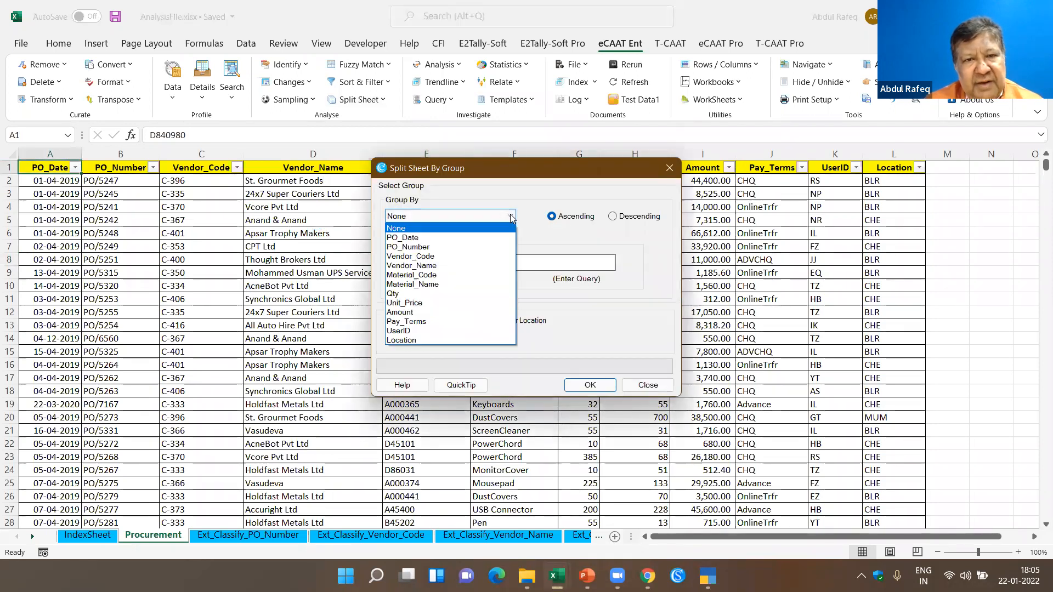
{"action": "left_click", "coordinate": [435, 276]}
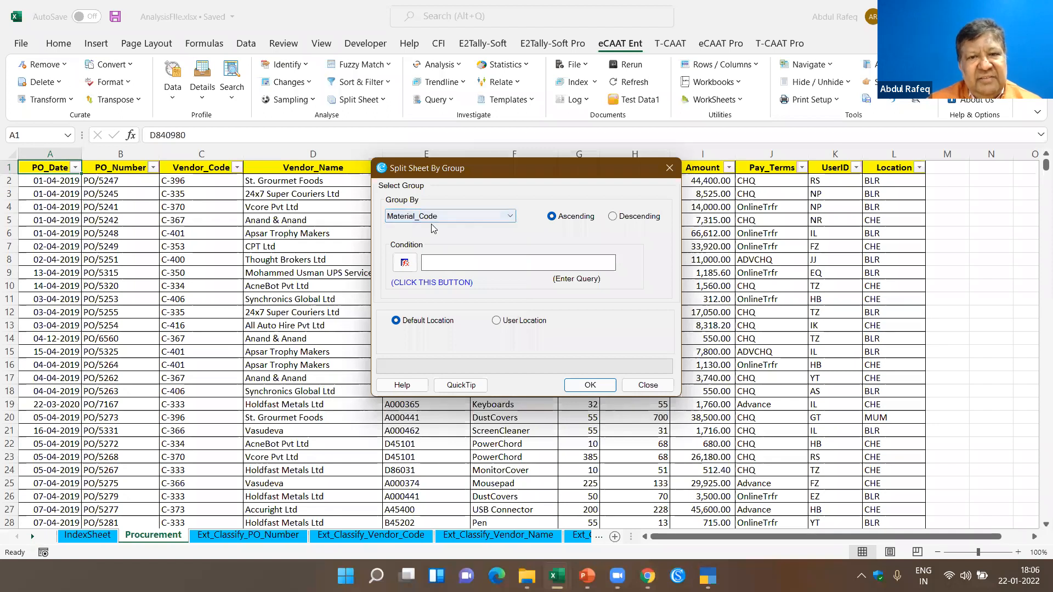
{"action": "left_click", "coordinate": [603, 386]}
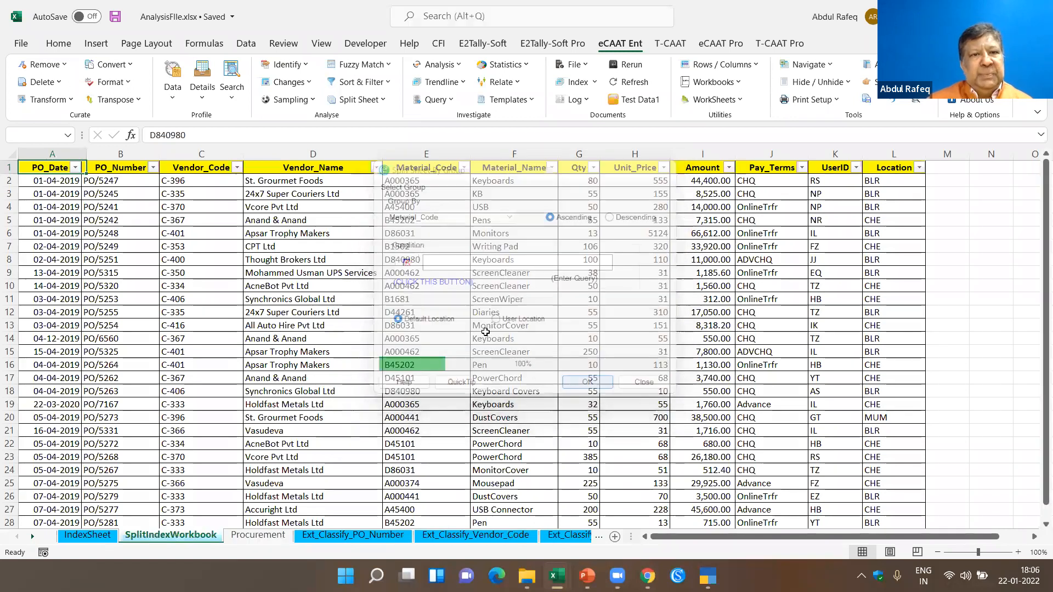
- Open the split workbook from its index link, inspect the D86031 material sheet and return to the IndexSheet
{"action": "left_click", "coordinate": [60, 180]}
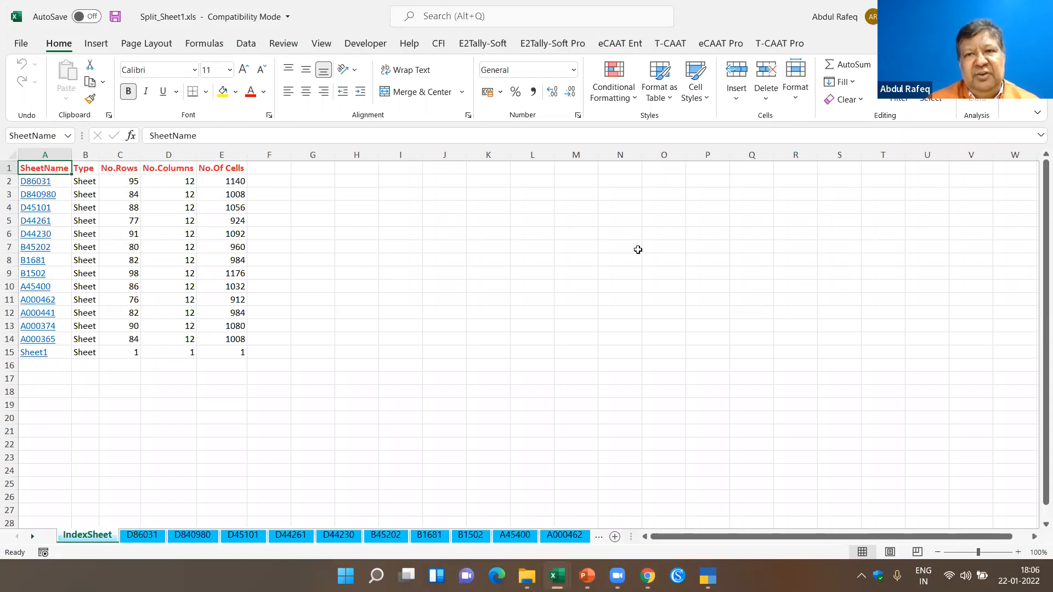
{"action": "left_click", "coordinate": [42, 182]}
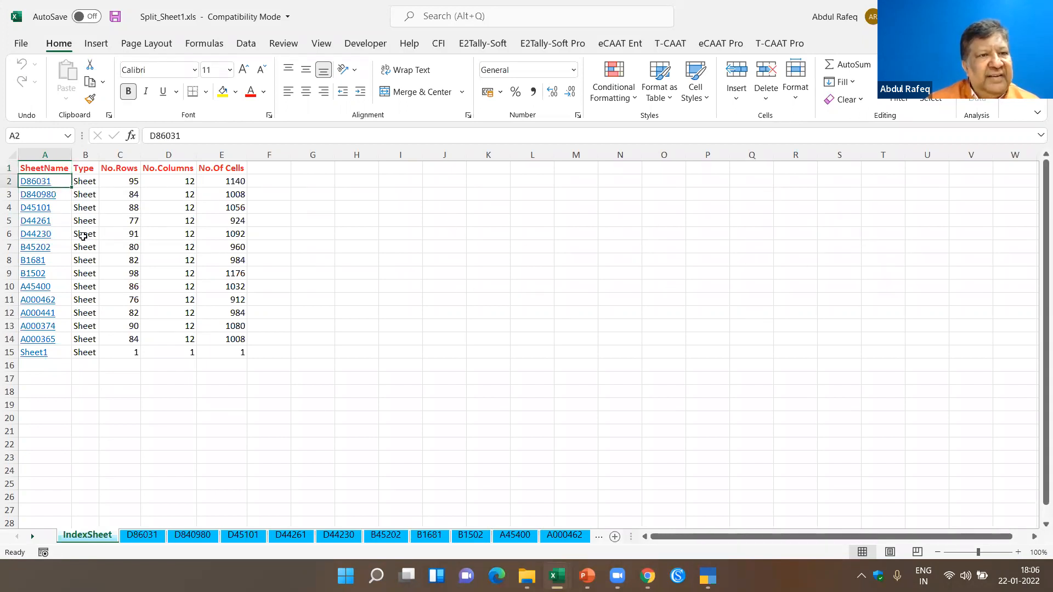
{"action": "left_click", "coordinate": [203, 540]}
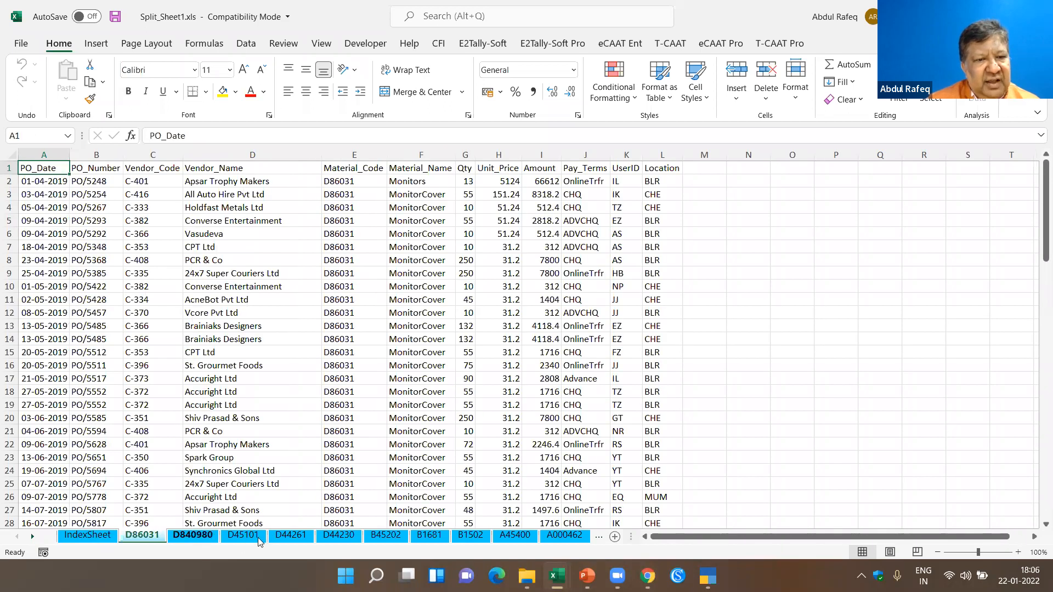
{"action": "left_click", "coordinate": [100, 537]}
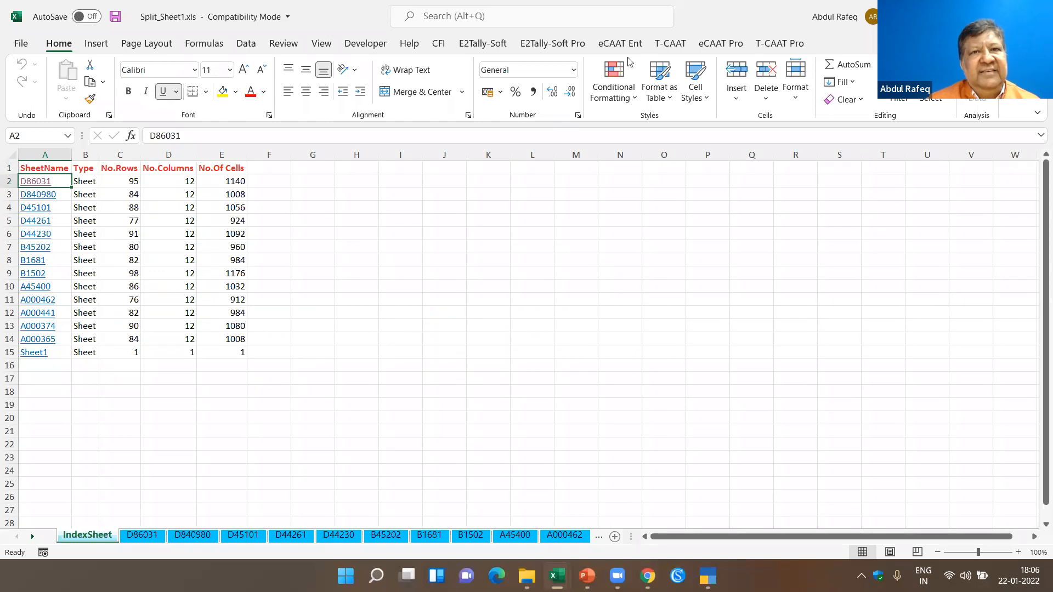
- Show the D86031 sheet with the eCAAT Ent tools and browse the Rerun history of performed analyses
{"action": "left_click", "coordinate": [620, 43]}
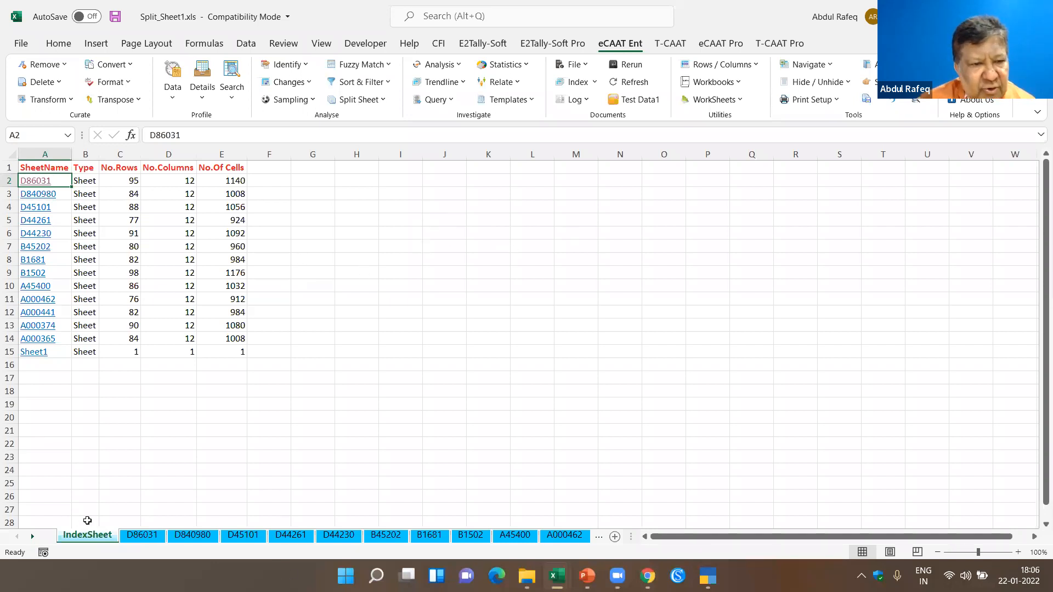
{"action": "left_click", "coordinate": [142, 534]}
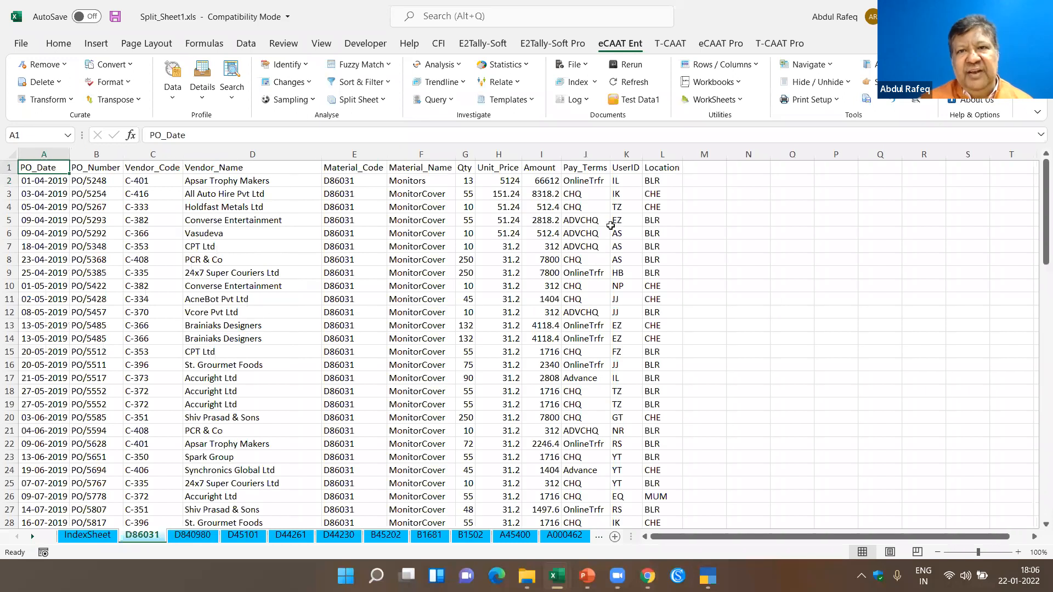
{"action": "left_click", "coordinate": [620, 220]}
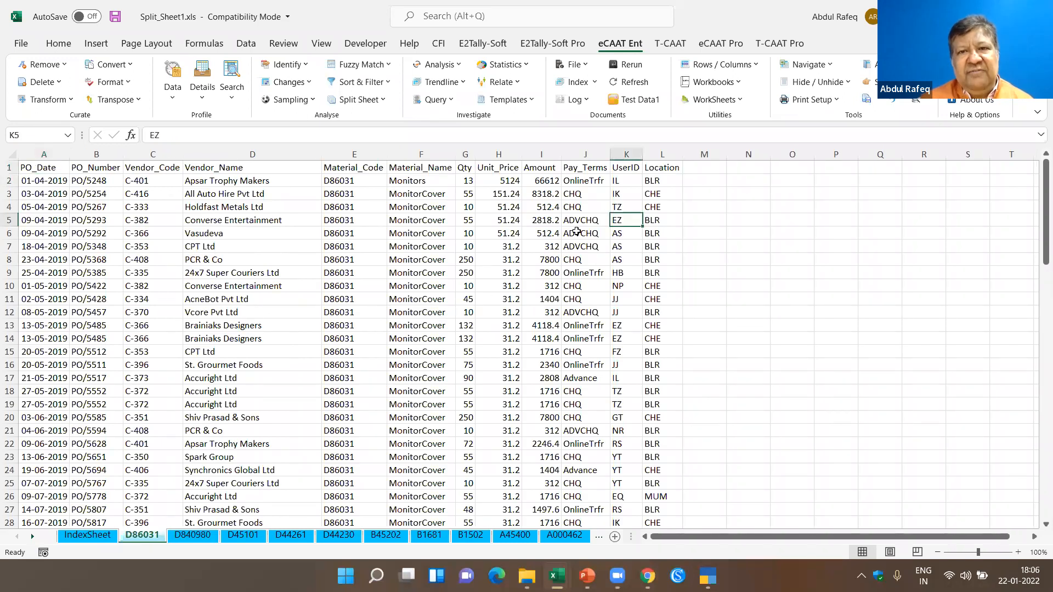
{"action": "left_click", "coordinate": [636, 71]}
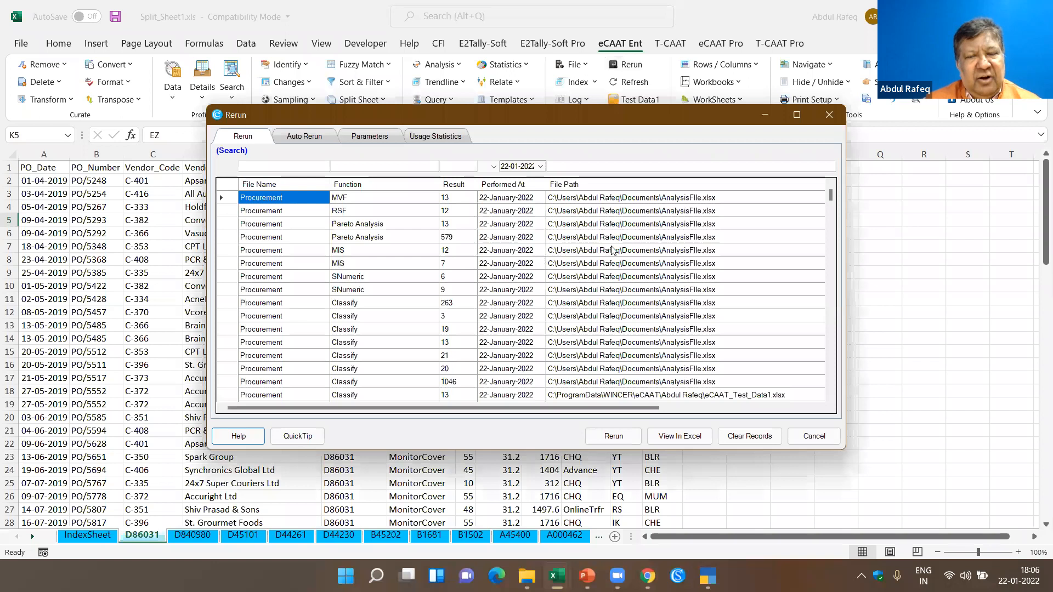
{"action": "scroll", "coordinate": [607, 242], "scroll_direction": "down", "scroll_amount": 10}
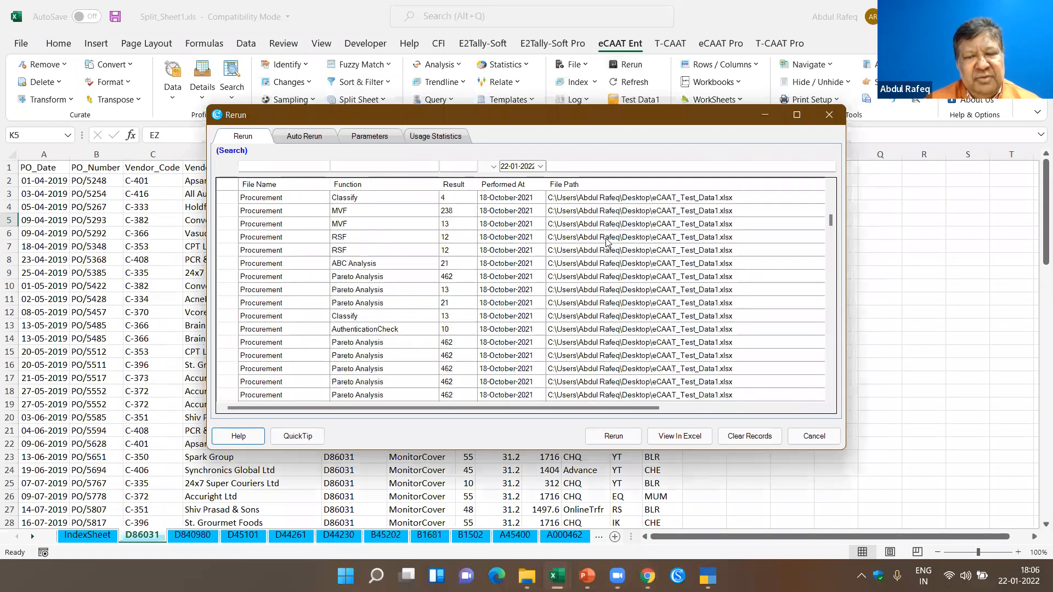
{"action": "scroll", "coordinate": [608, 241], "scroll_direction": "up", "scroll_amount": 5}
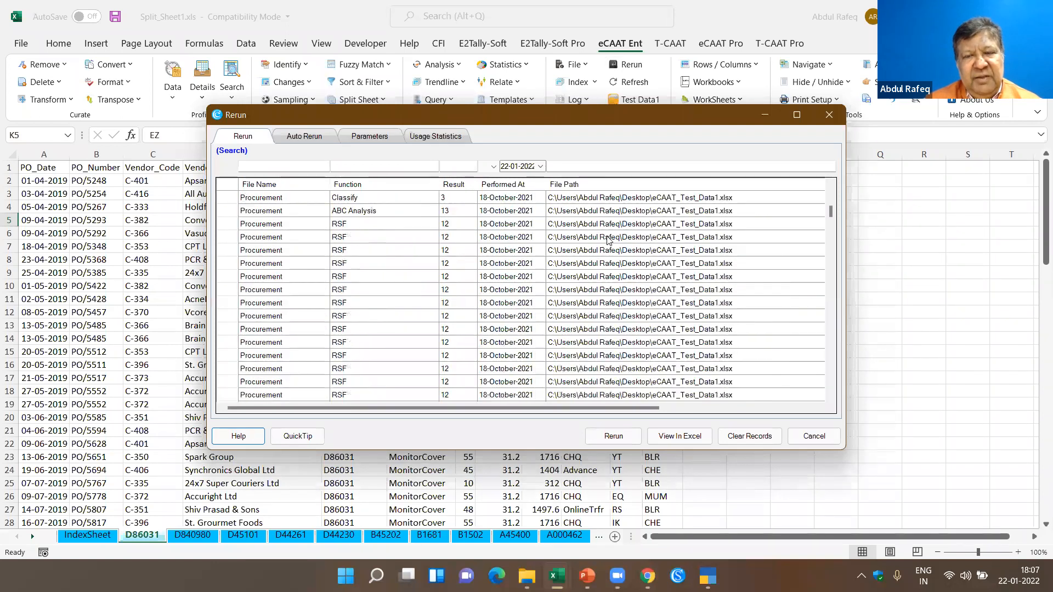
{"action": "scroll", "coordinate": [589, 239], "scroll_direction": "up", "scroll_amount": 1}
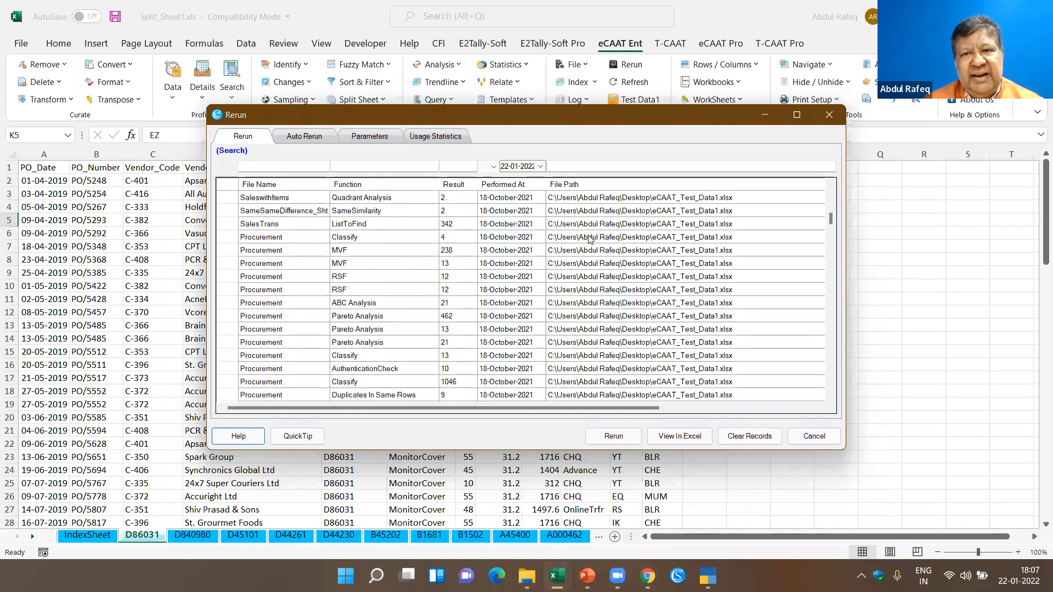
- Review the history of performed analyses, including the Auto Rerun list and the parameters used for each analysis
{"action": "scroll", "coordinate": [631, 237], "scroll_direction": "up", "scroll_amount": 5}
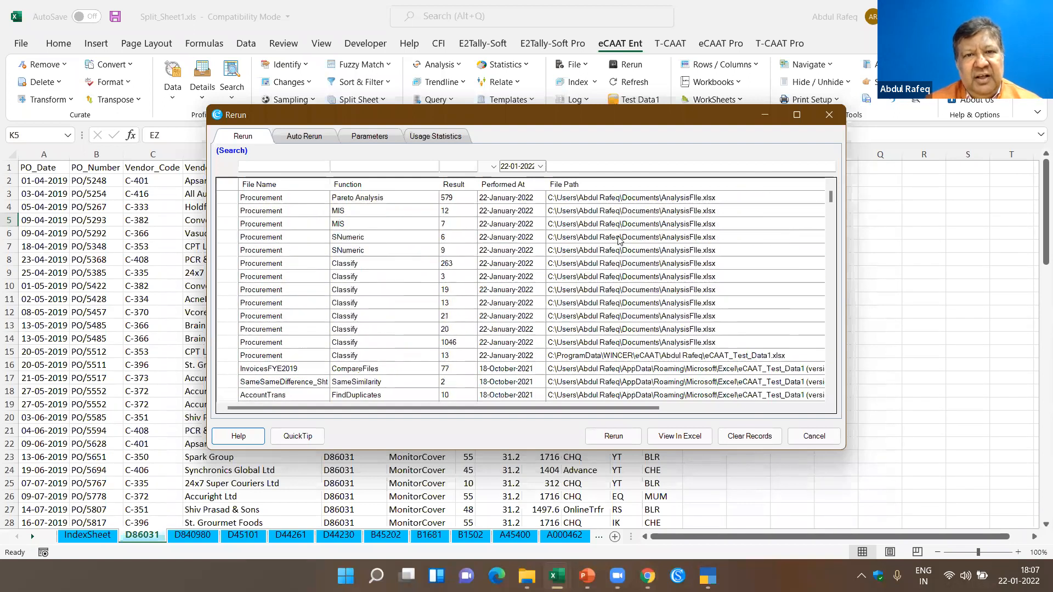
{"action": "scroll", "coordinate": [592, 244], "scroll_direction": "up", "scroll_amount": 1}
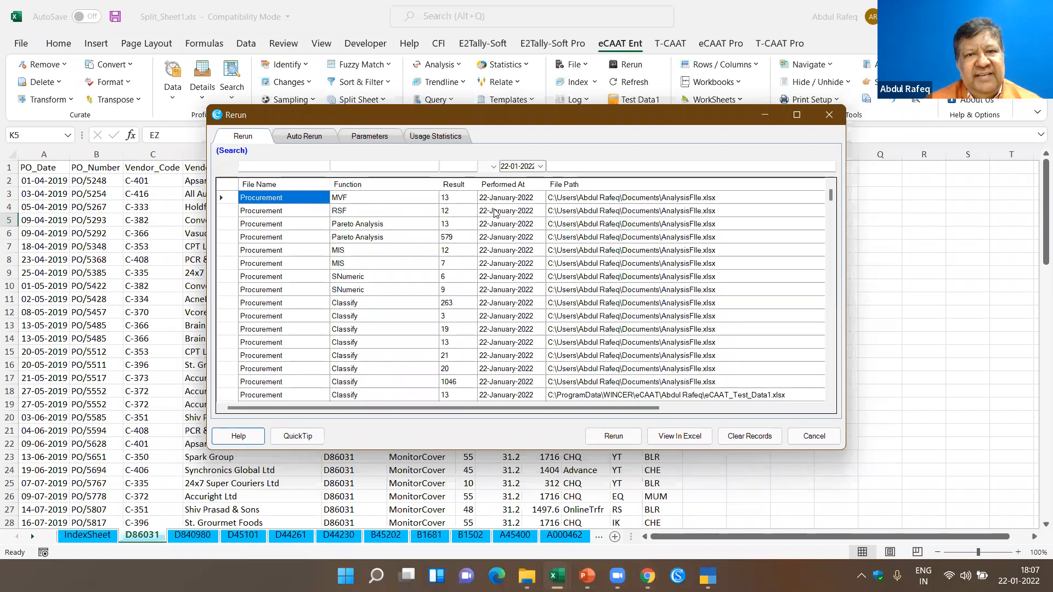
{"action": "scroll", "coordinate": [495, 214], "scroll_direction": "down", "scroll_amount": 2}
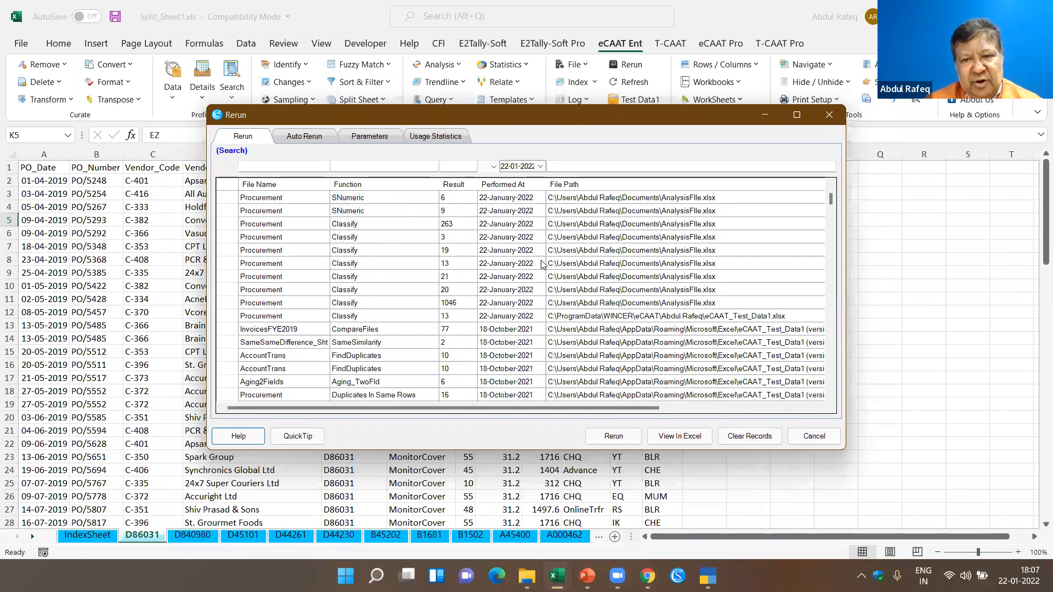
{"action": "scroll", "coordinate": [619, 440], "scroll_direction": "up", "scroll_amount": 2}
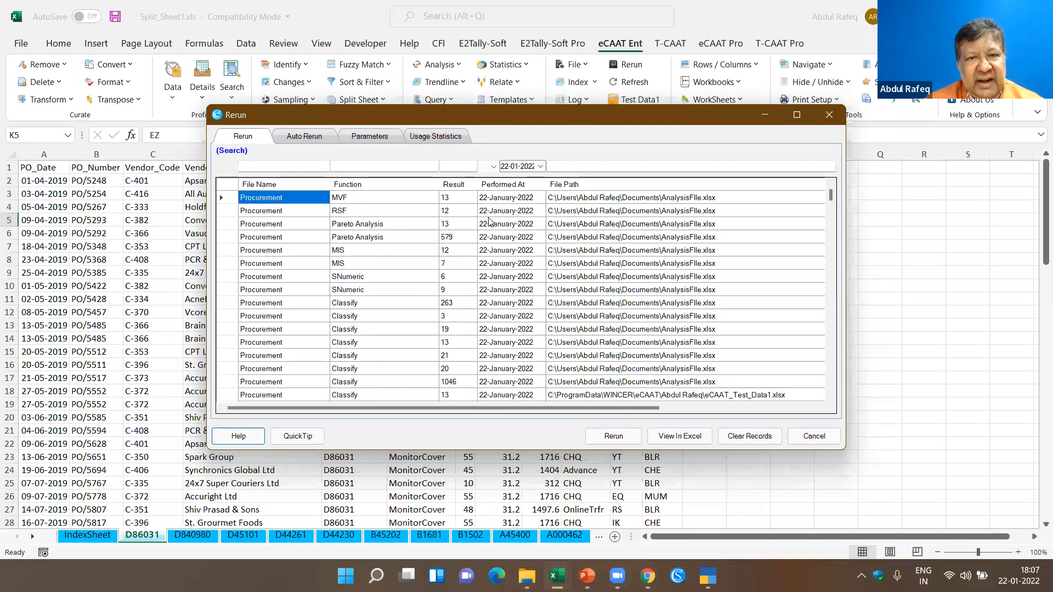
{"action": "left_click", "coordinate": [307, 137]}
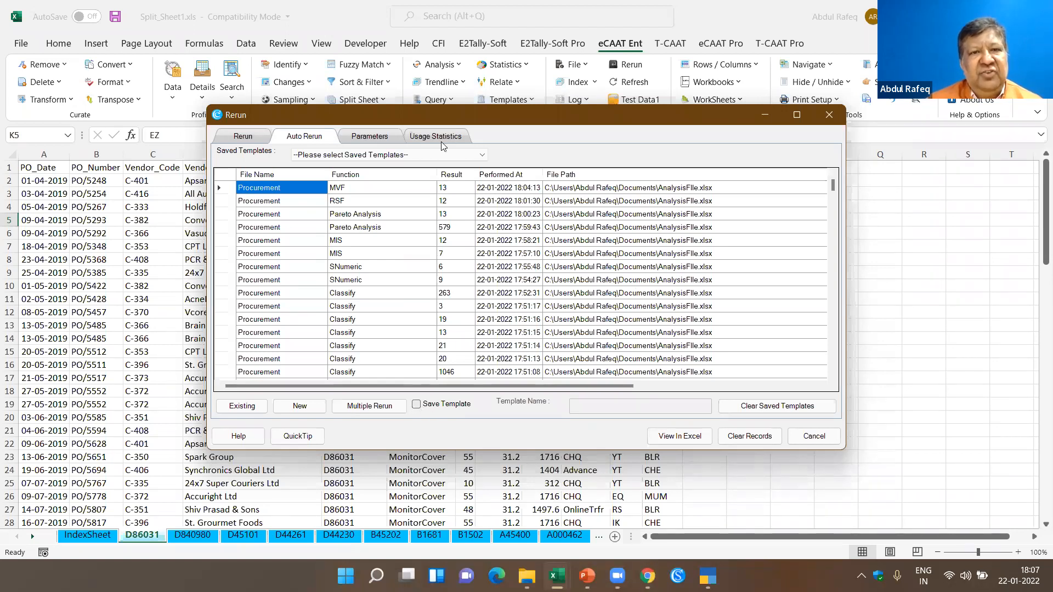
{"action": "left_click", "coordinate": [372, 139]}
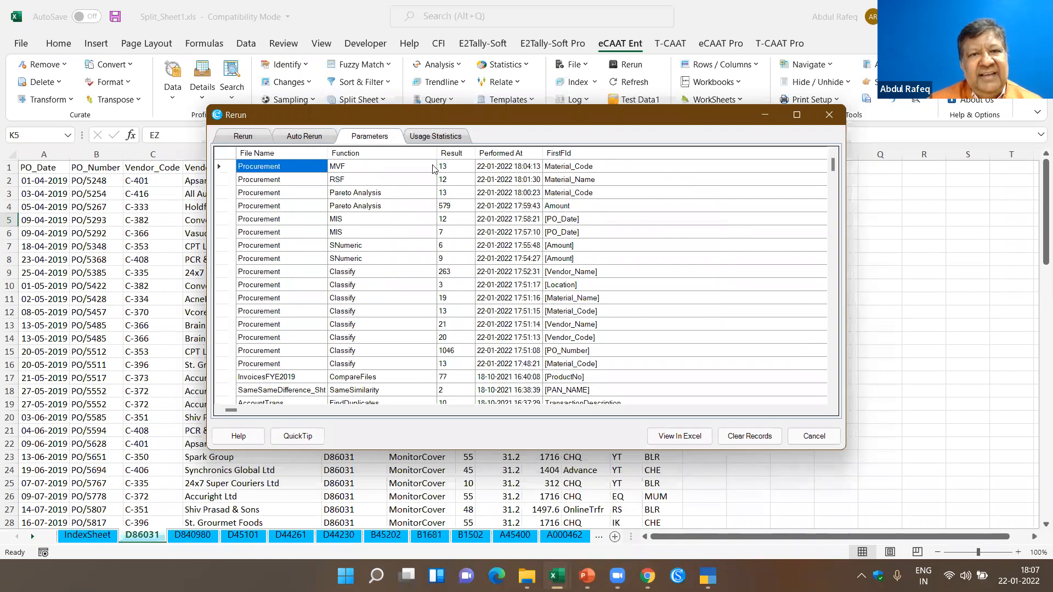
- Examine the usage statistics for the analysis functions and close the Rerun window
{"action": "left_click", "coordinate": [438, 137]}
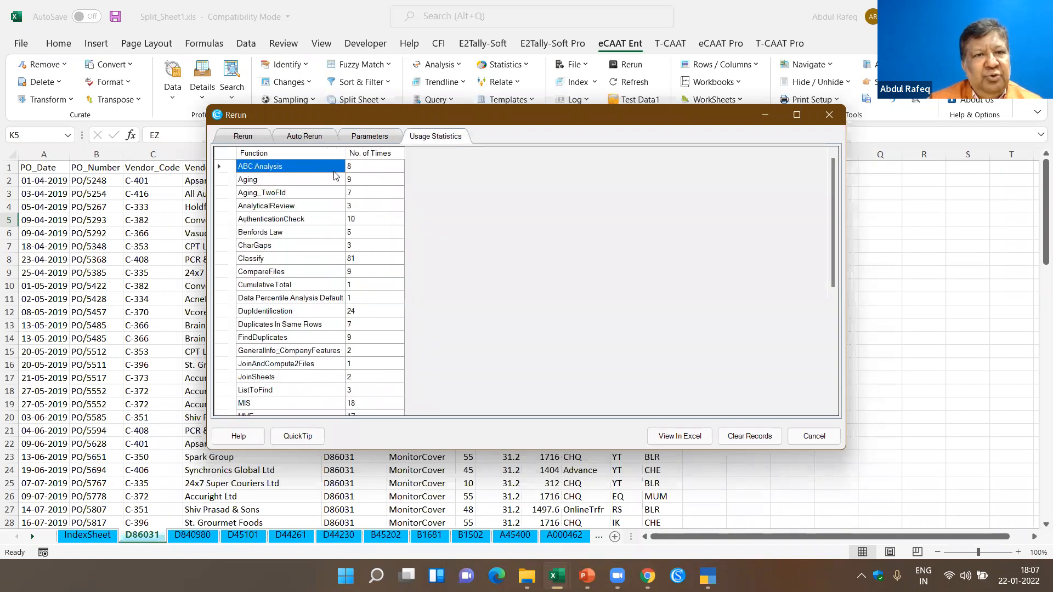
{"action": "scroll", "coordinate": [319, 301], "scroll_direction": "down", "scroll_amount": 3}
{"action": "scroll", "coordinate": [320, 302], "scroll_direction": "down", "scroll_amount": 3}
{"action": "scroll", "coordinate": [319, 302], "scroll_direction": "up", "scroll_amount": 6}
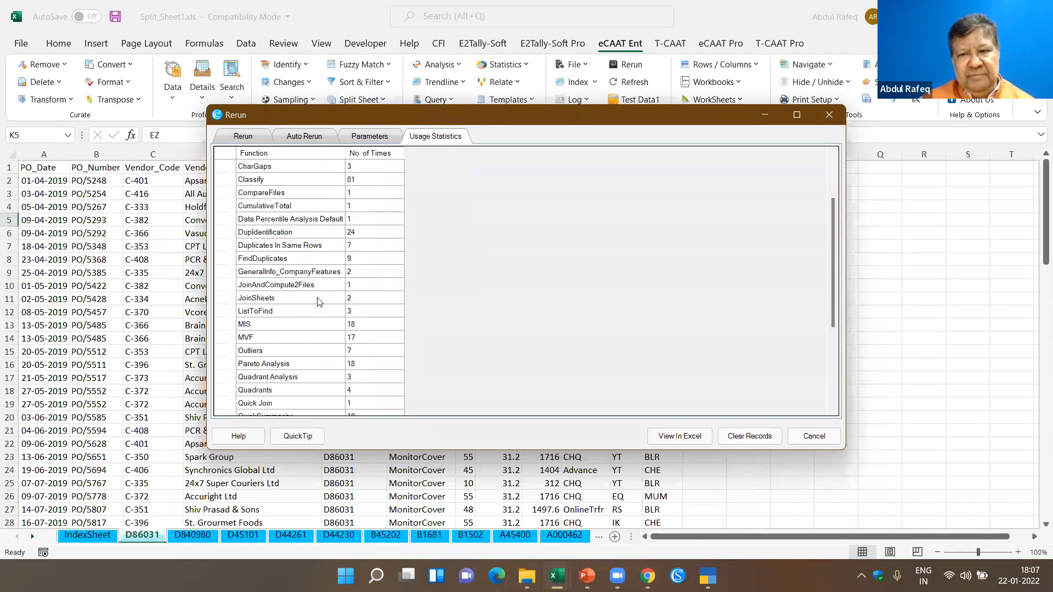
{"action": "left_click", "coordinate": [807, 437]}
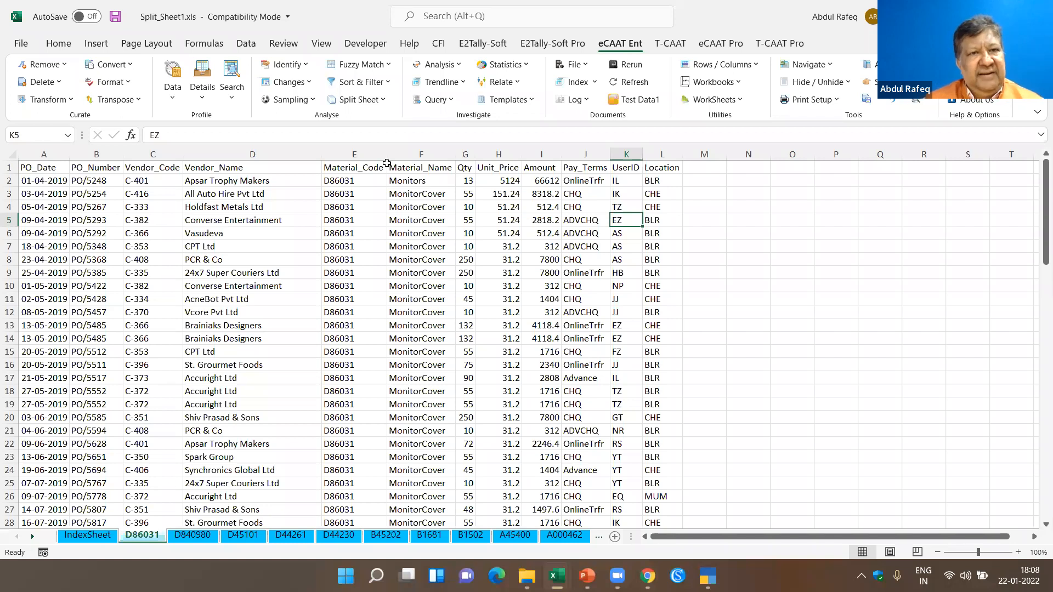
- Show the Sampling options, including the By Profile methods, and dismiss them without running any
{"action": "left_click", "coordinate": [312, 100]}
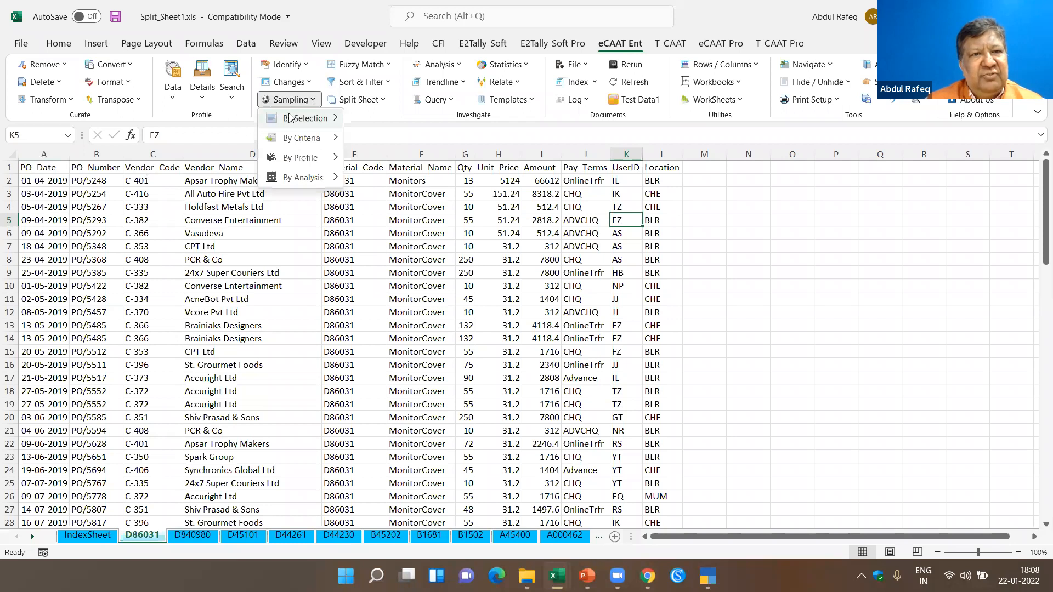
{"action": "mouse_move", "coordinate": [307, 138]}
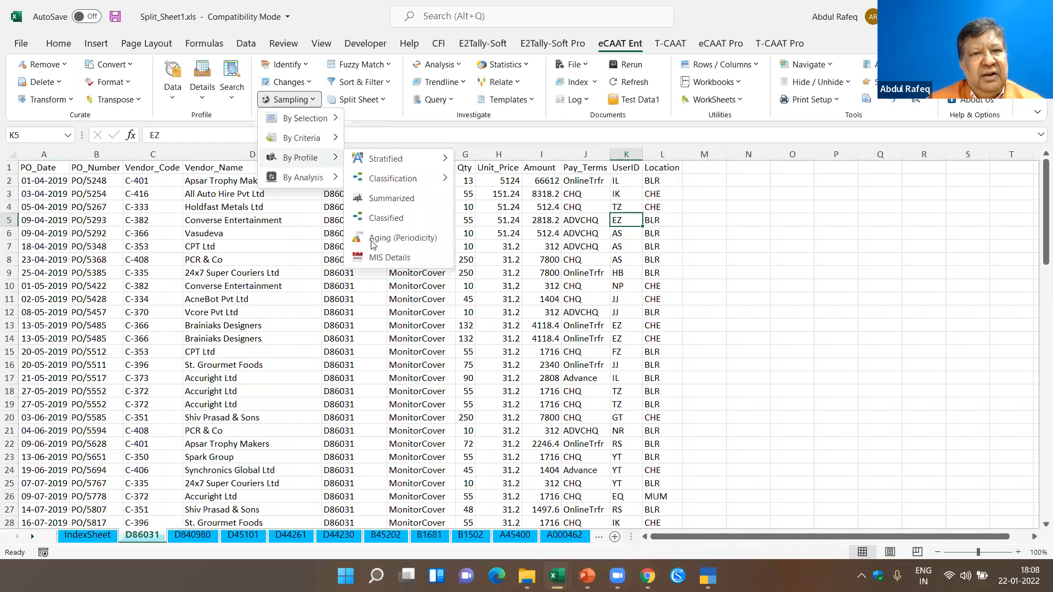
{"action": "left_click", "coordinate": [646, 305]}
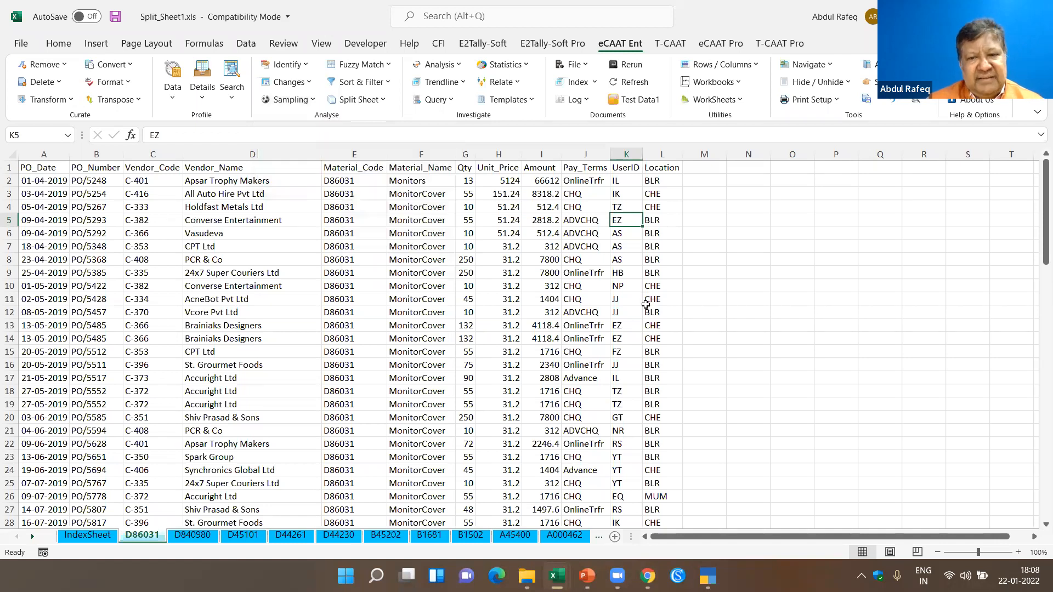
- Return to the split workbook's IndexSheet and try to switch to the eCAAT_Test_Data1.xlsx workbook
{"action": "left_click", "coordinate": [88, 536]}
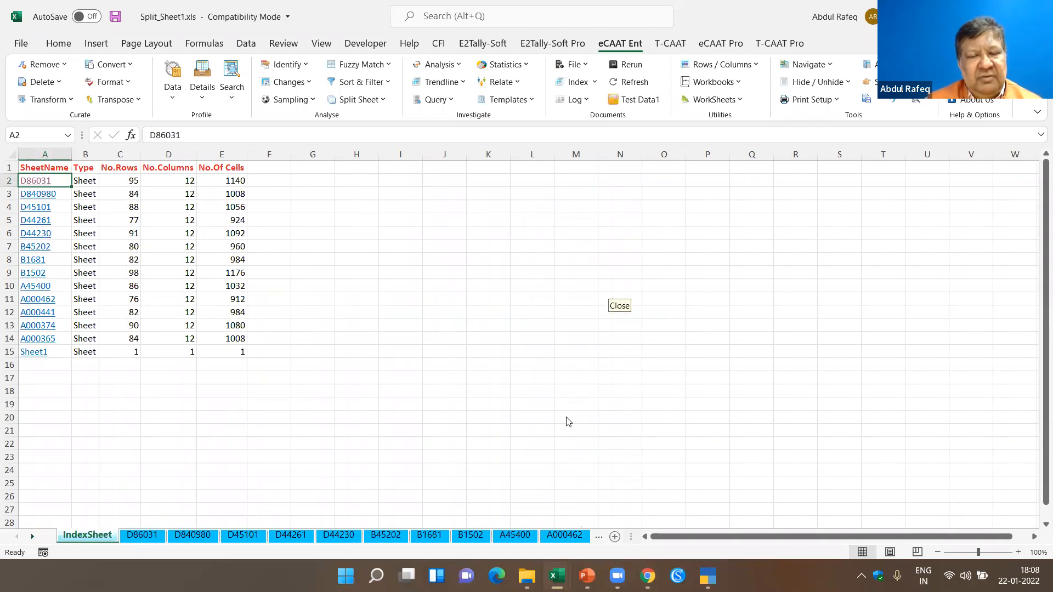
{"action": "mouse_move", "coordinate": [556, 576]}
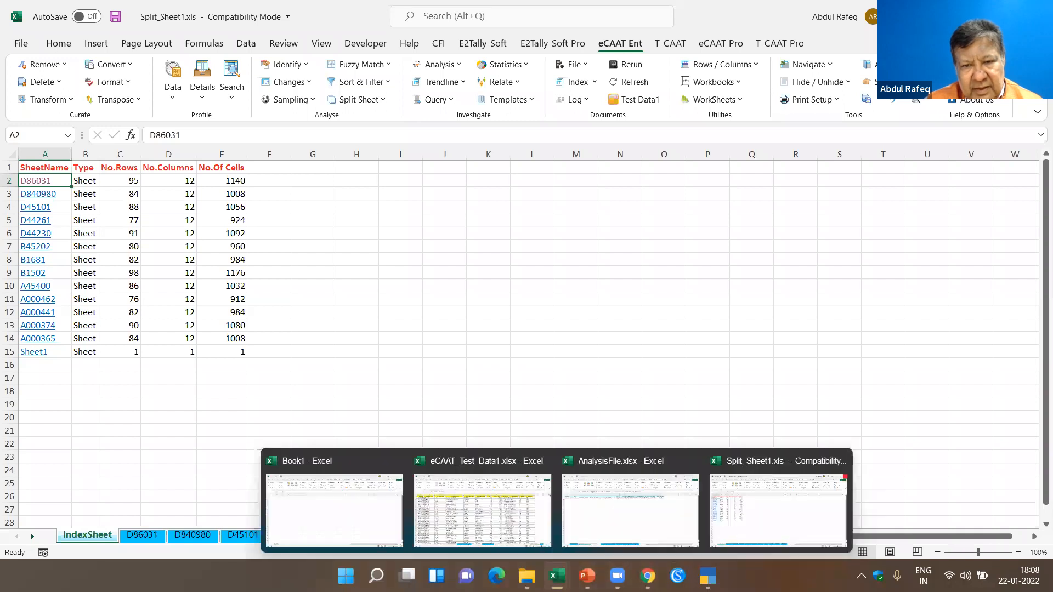
{"action": "left_click", "coordinate": [540, 461]}
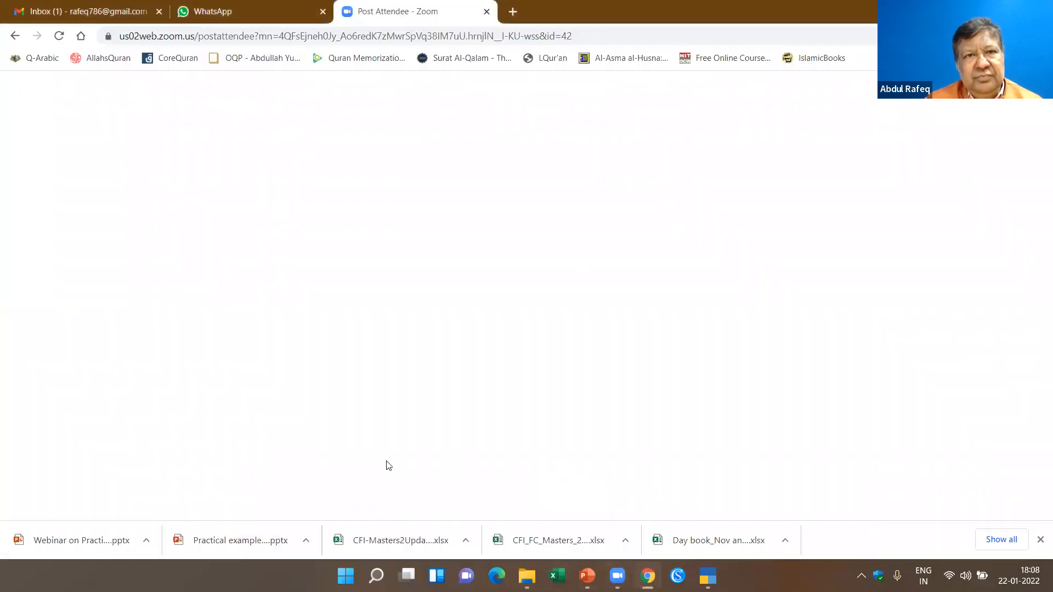
- Restart Excel in a maximized window and open the recent workbook Sales & Purchase Data FY 2020-21 Shandrila Cosmetics.xlsx from WebinarDocs2022
{"action": "left_click", "coordinate": [553, 575]}
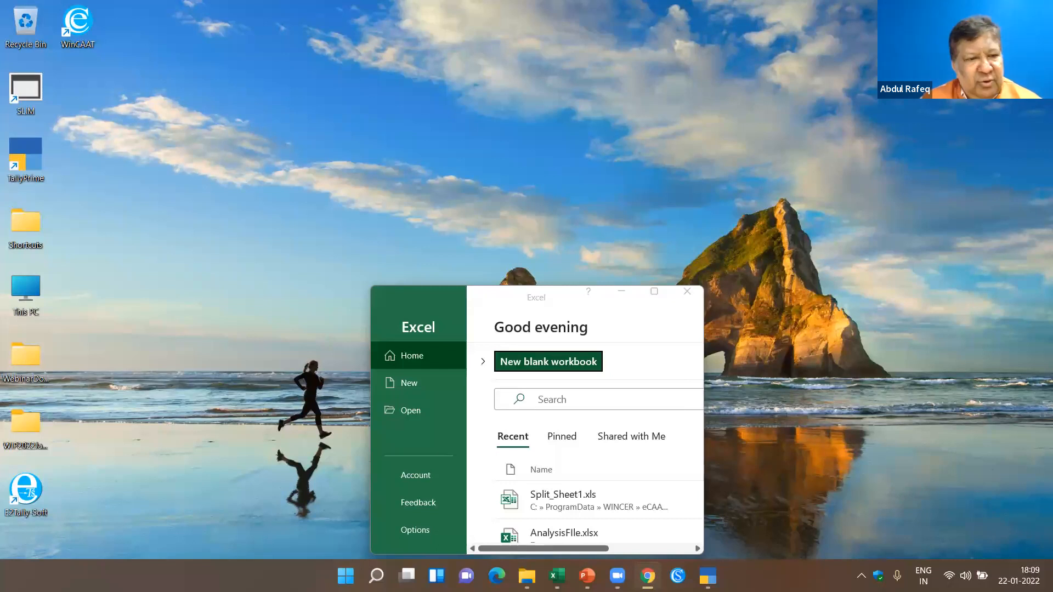
{"action": "left_click", "coordinate": [656, 294]}
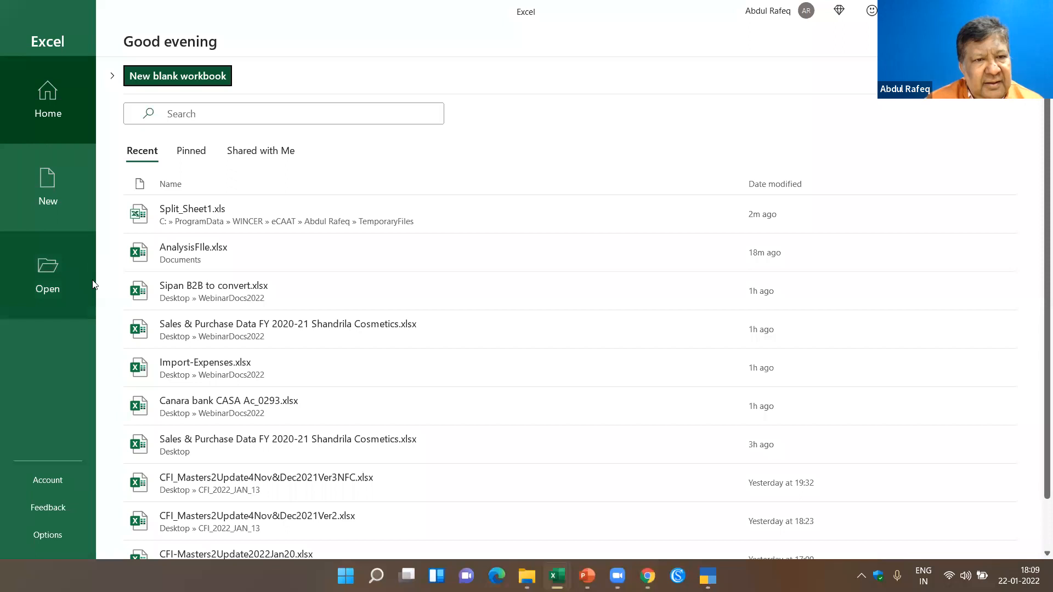
{"action": "left_click", "coordinate": [189, 335]}
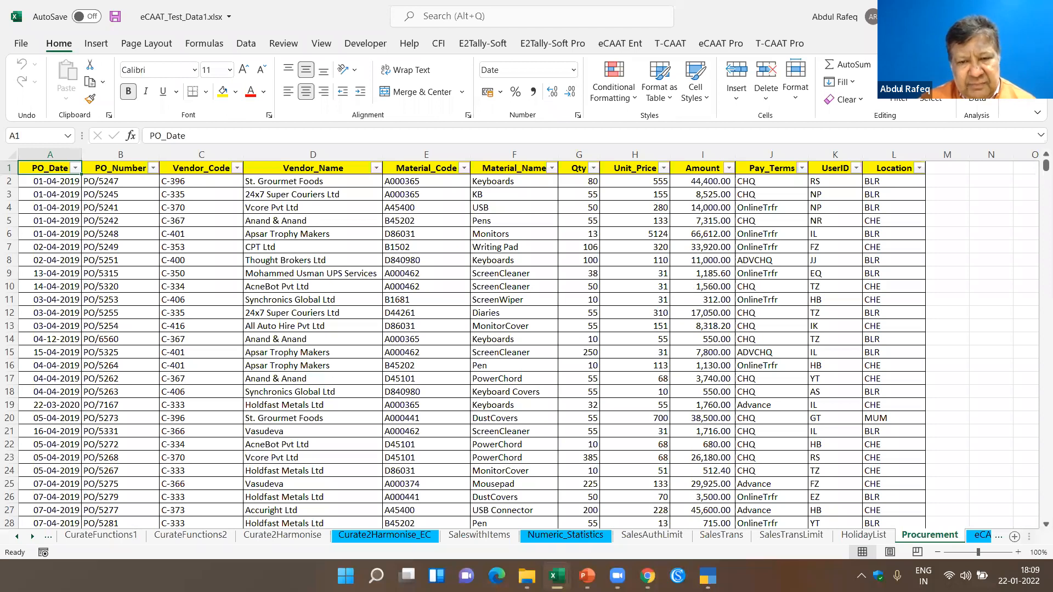
{"action": "left_click", "coordinate": [638, 484]}
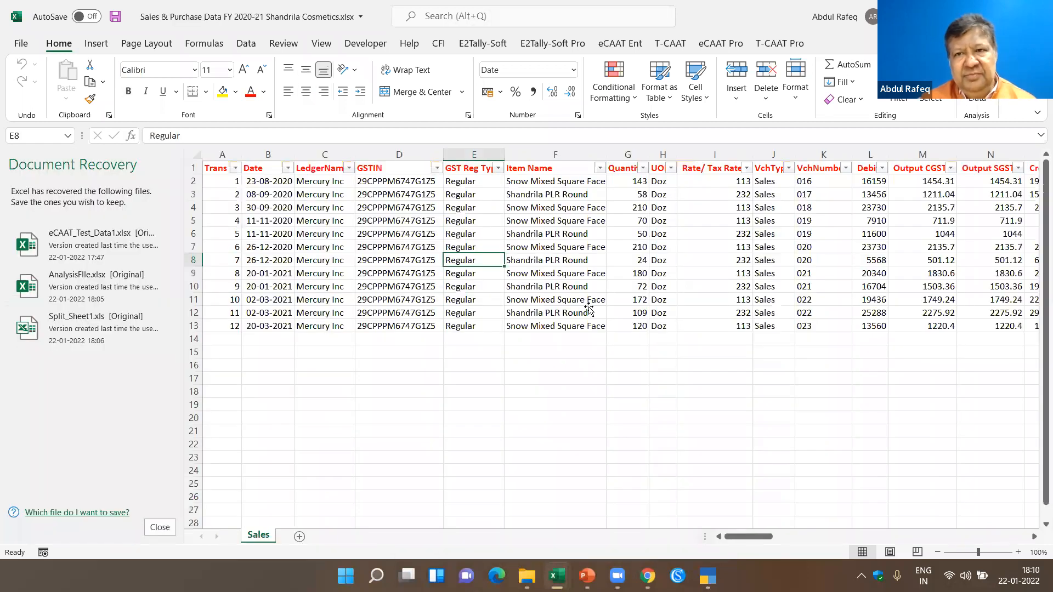
- Switch to the Procurement sheet of eCAAT_Test_Data1.xlsx, select a Vendor_Name cell and show the eCAAT Ent tools
{"action": "key", "text": "alt+Tab"}
{"action": "left_click", "coordinate": [575, 265]}
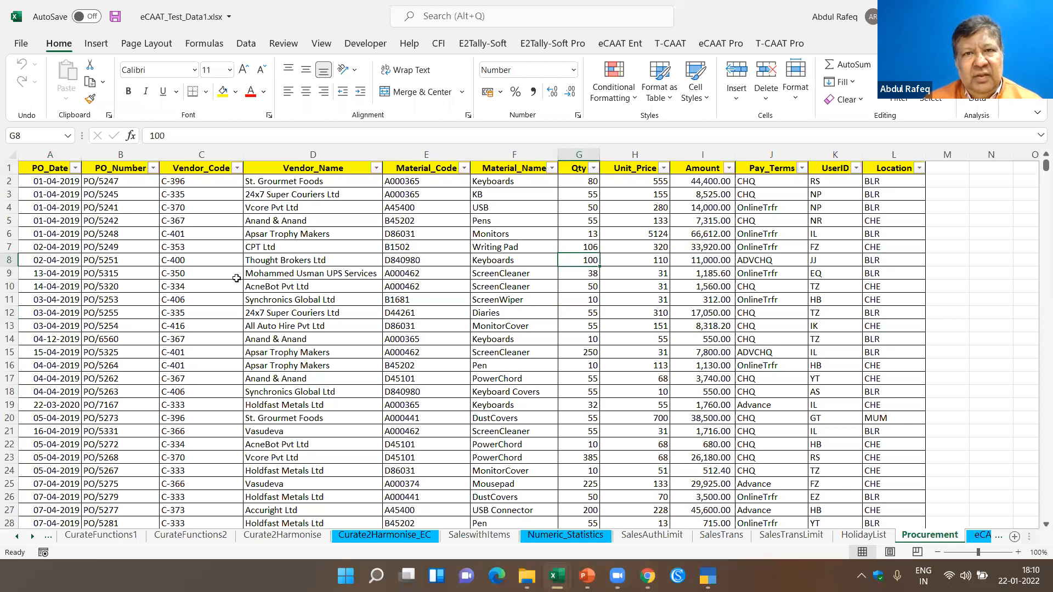
{"action": "key", "text": "Left"}
{"action": "key", "text": "Up"}
{"action": "key", "text": "Up"}
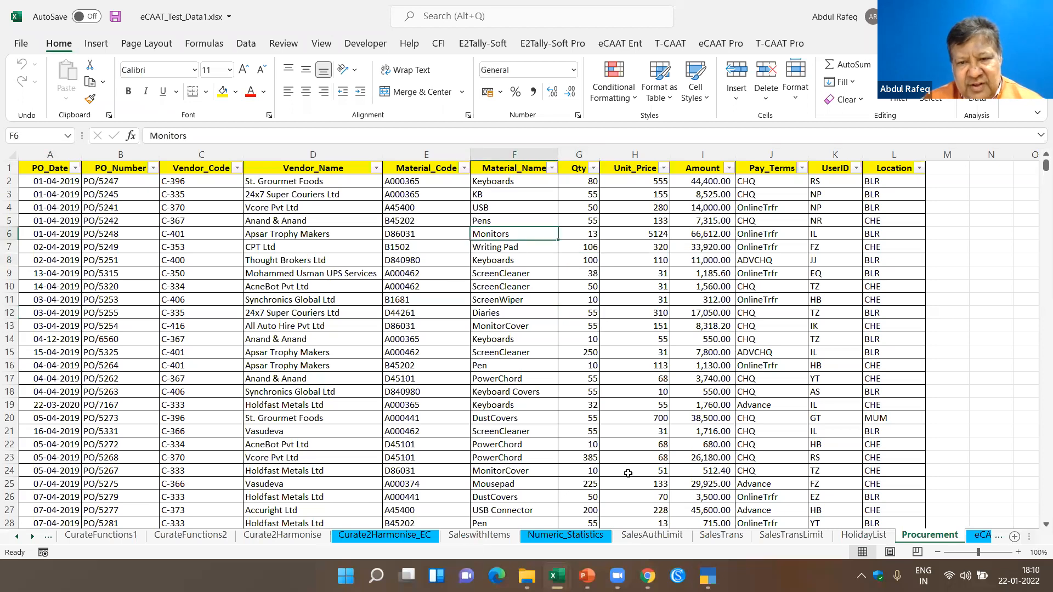
{"action": "left_click", "coordinate": [304, 376]}
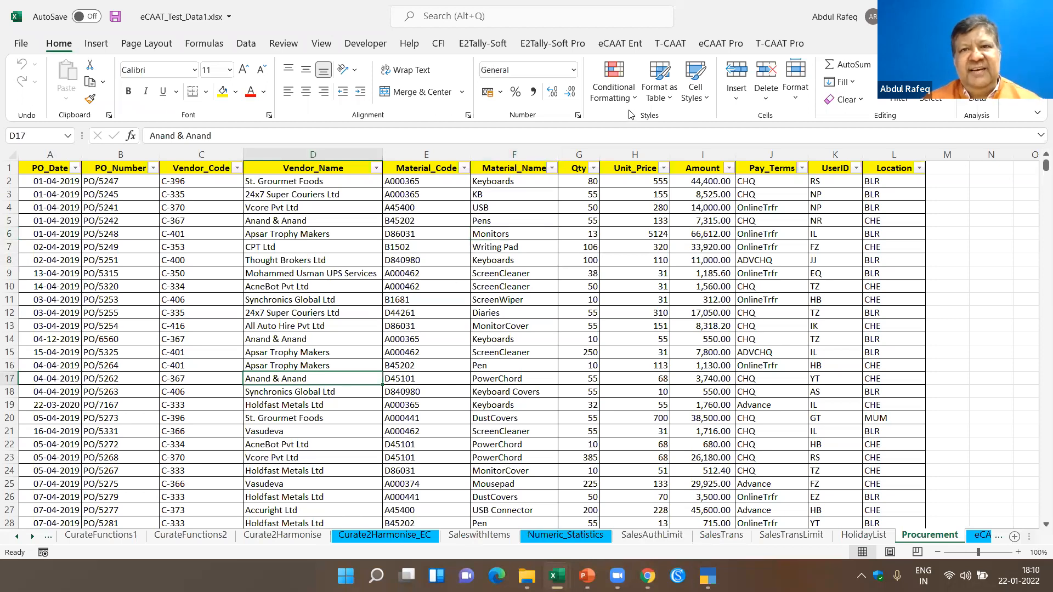
{"action": "left_click", "coordinate": [614, 46]}
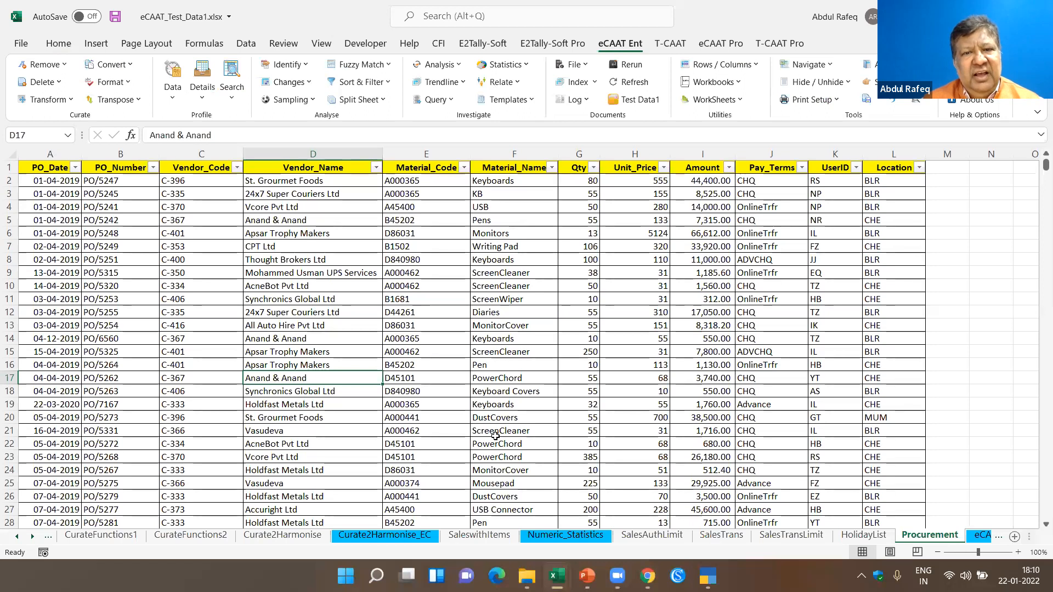
- Switch to Chrome and open the wincaat.com home page in place of the Zoom page
{"action": "left_click", "coordinate": [648, 576]}
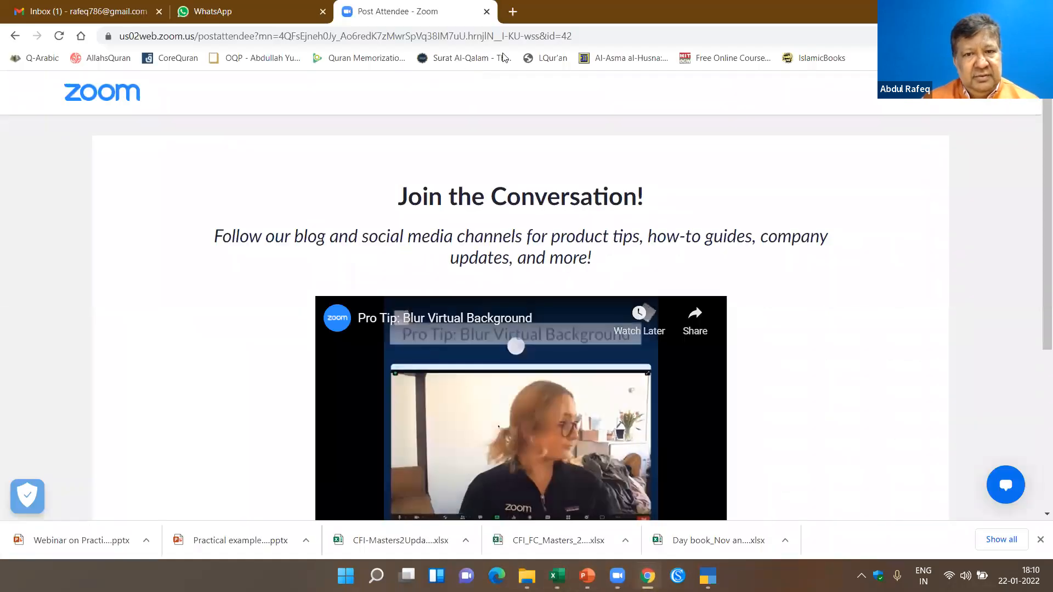
{"action": "left_click", "coordinate": [414, 40]}
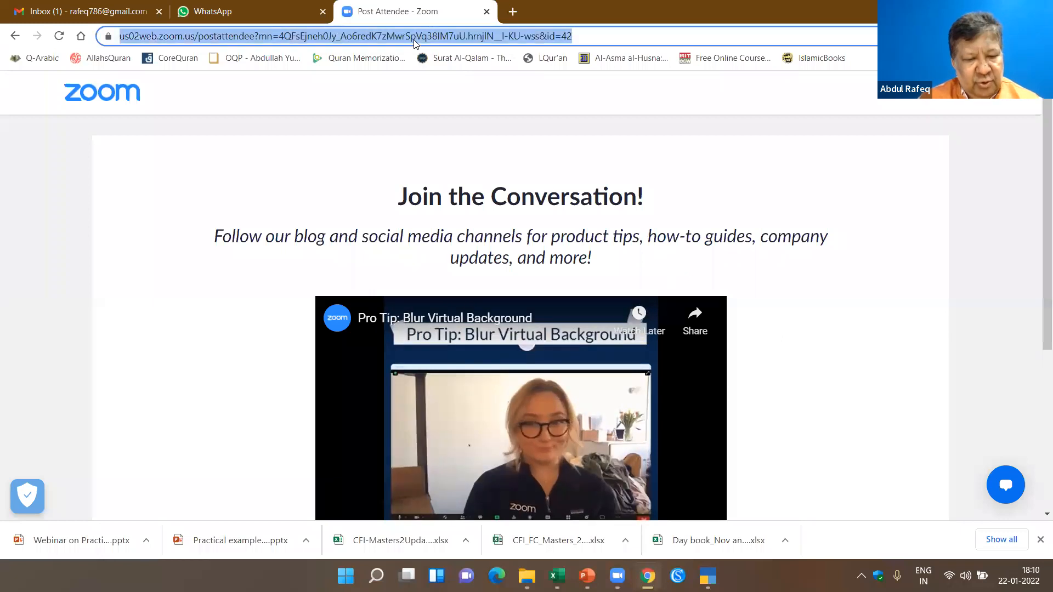
{"action": "type", "text": "win"}
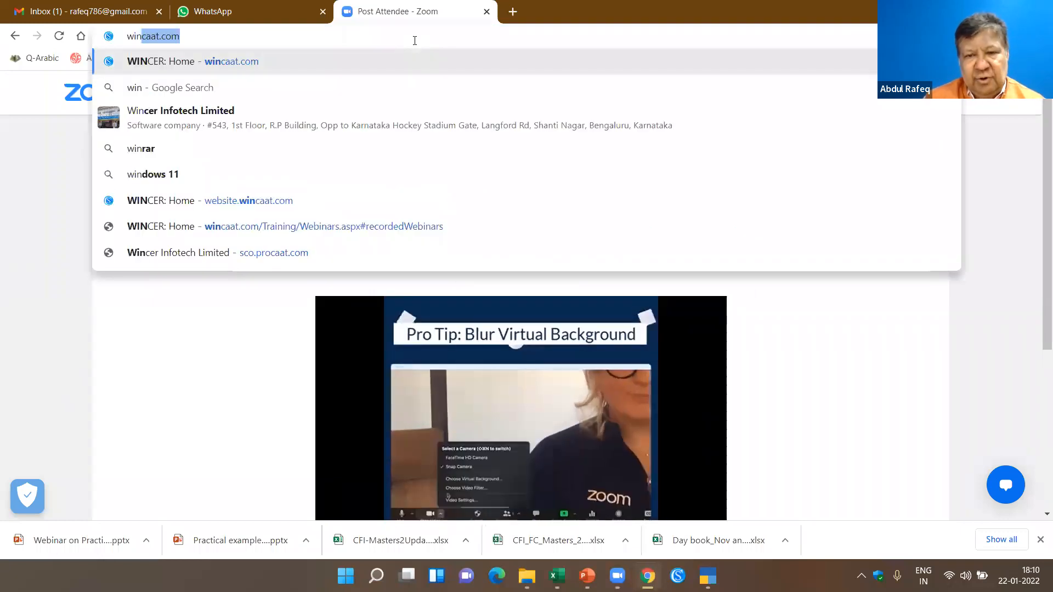
{"action": "key", "text": "Return"}
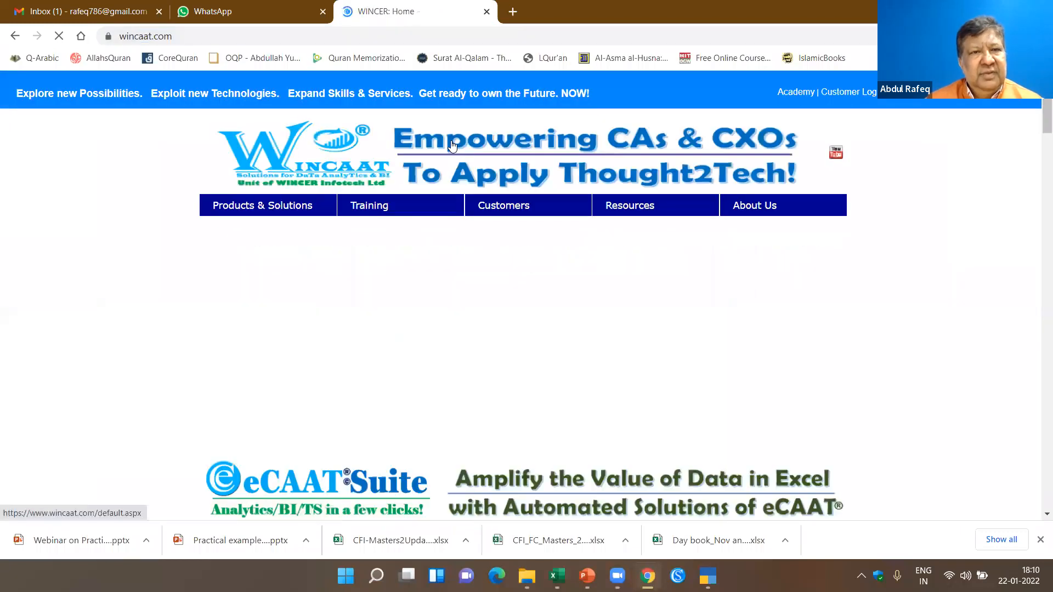
- Examine the eCAAT, SoftCAAT and T-CAAT product suites on the WinCAAT home page and return to the eCAAT Suite
{"action": "mouse_move", "coordinate": [269, 251]}
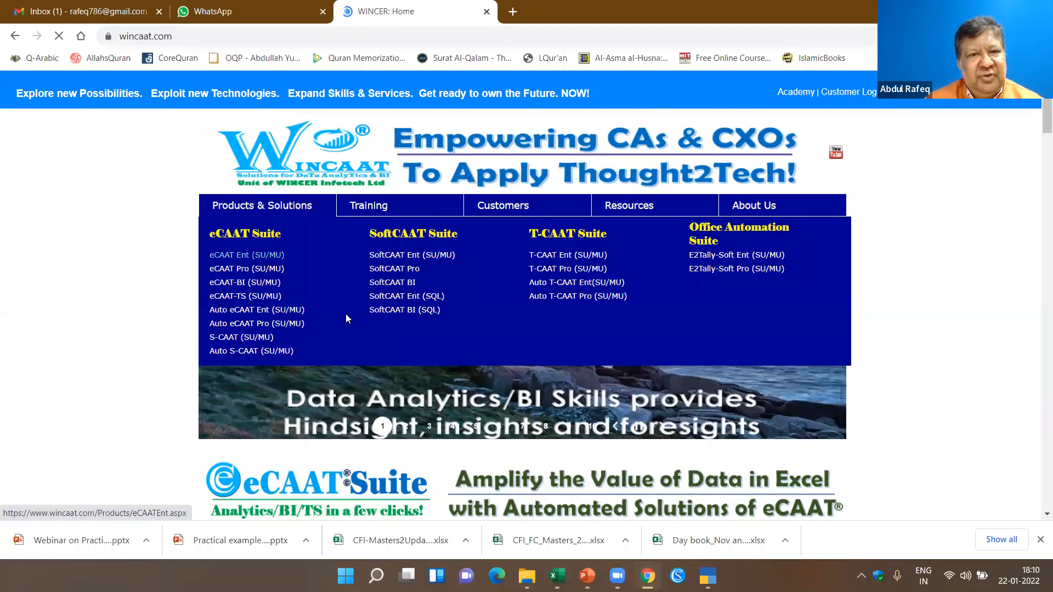
{"action": "scroll", "coordinate": [346, 318], "scroll_direction": "down", "scroll_amount": 10}
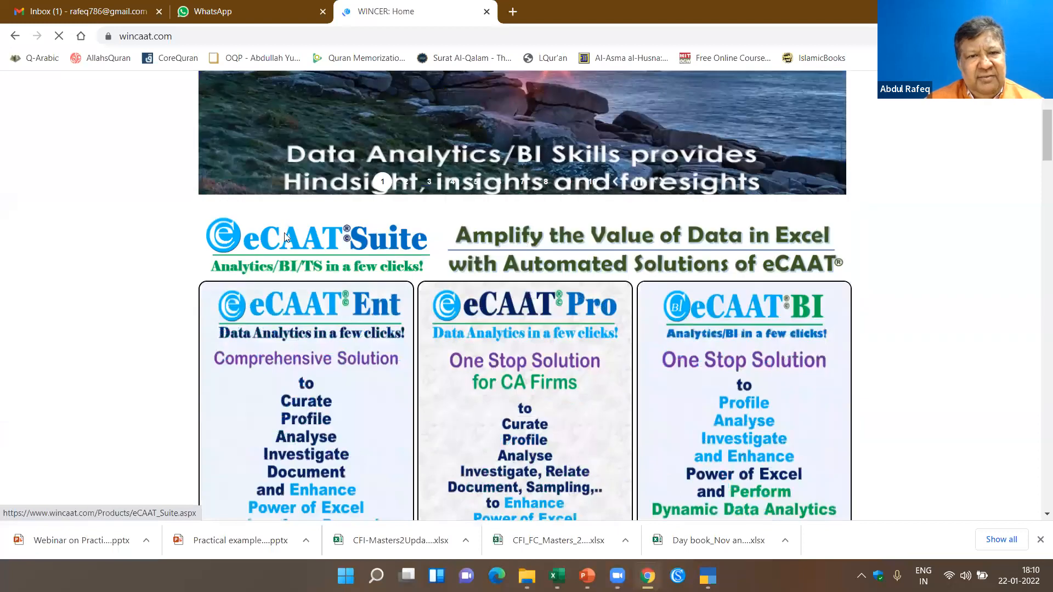
{"action": "scroll", "coordinate": [549, 192], "scroll_direction": "up", "scroll_amount": 5}
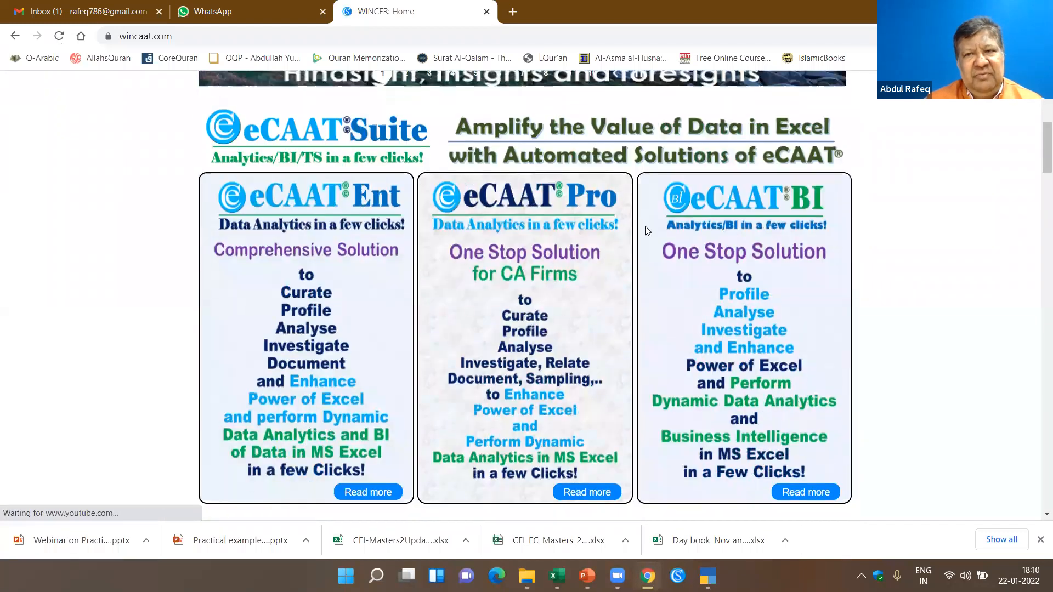
{"action": "scroll", "coordinate": [680, 260], "scroll_direction": "down", "scroll_amount": 1}
{"action": "scroll", "coordinate": [705, 301], "scroll_direction": "down", "scroll_amount": 4}
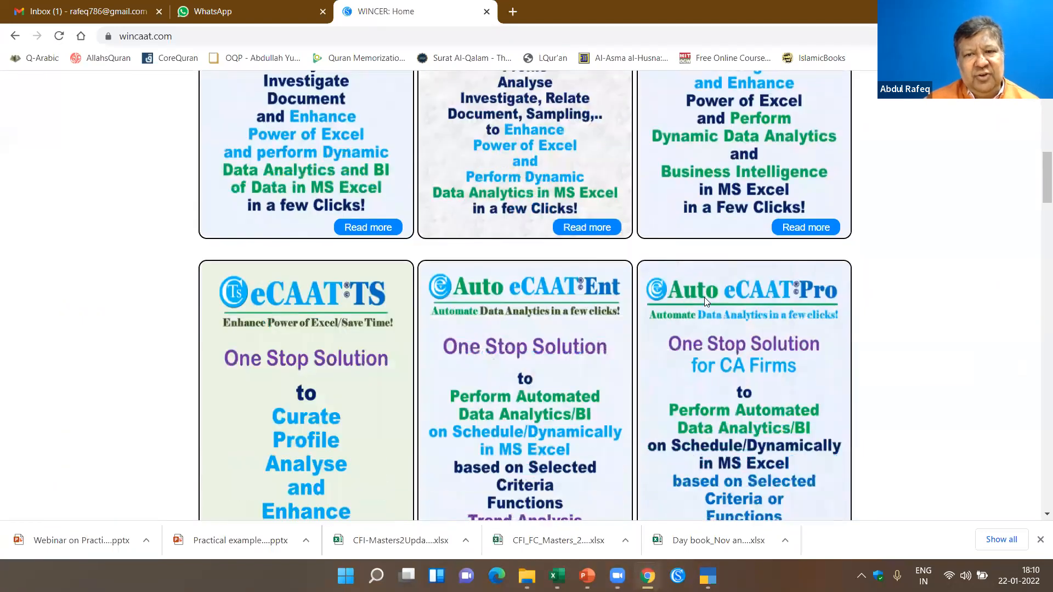
{"action": "scroll", "coordinate": [705, 301], "scroll_direction": "down", "scroll_amount": 2}
{"action": "scroll", "coordinate": [705, 301], "scroll_direction": "down", "scroll_amount": 4}
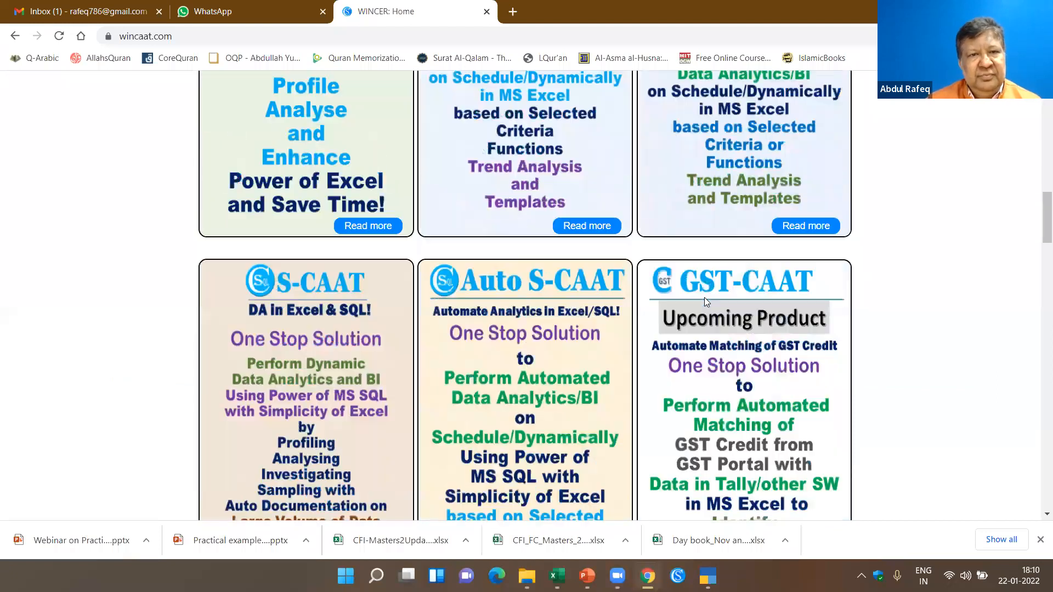
{"action": "scroll", "coordinate": [705, 301], "scroll_direction": "down", "scroll_amount": 5}
{"action": "scroll", "coordinate": [705, 301], "scroll_direction": "down", "scroll_amount": 4}
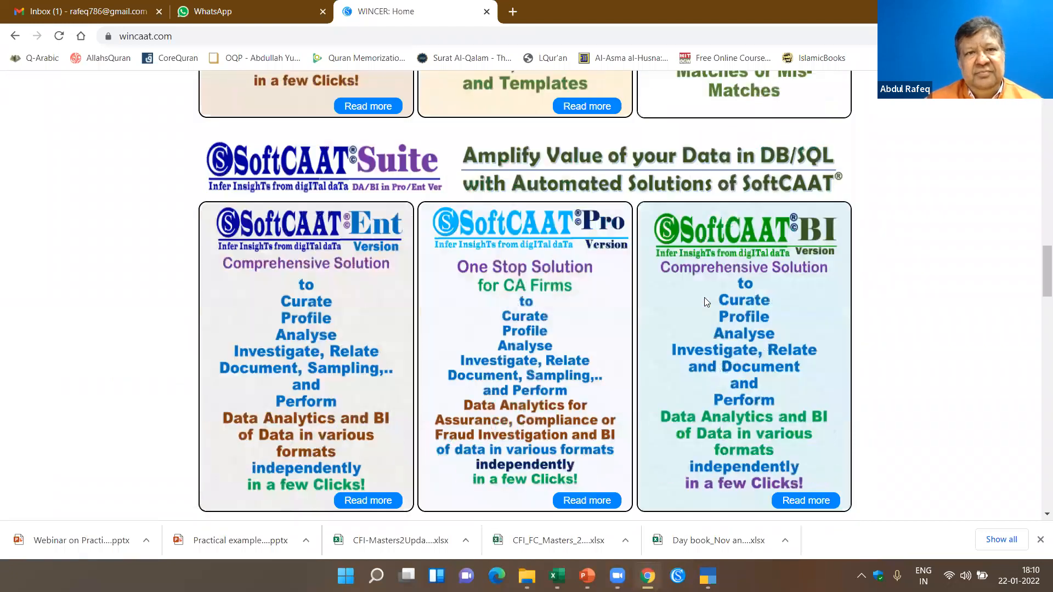
{"action": "scroll", "coordinate": [273, 188], "scroll_direction": "down", "scroll_amount": 12}
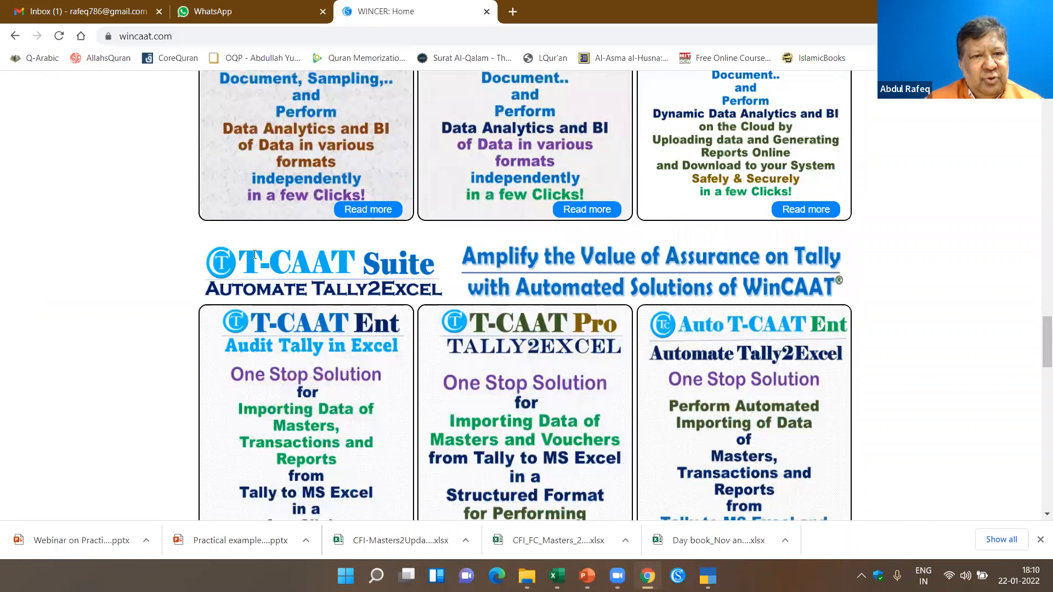
{"action": "scroll", "coordinate": [255, 255], "scroll_direction": "down", "scroll_amount": 5}
{"action": "scroll", "coordinate": [254, 254], "scroll_direction": "up", "scroll_amount": 20}
{"action": "scroll", "coordinate": [254, 254], "scroll_direction": "up", "scroll_amount": 15}
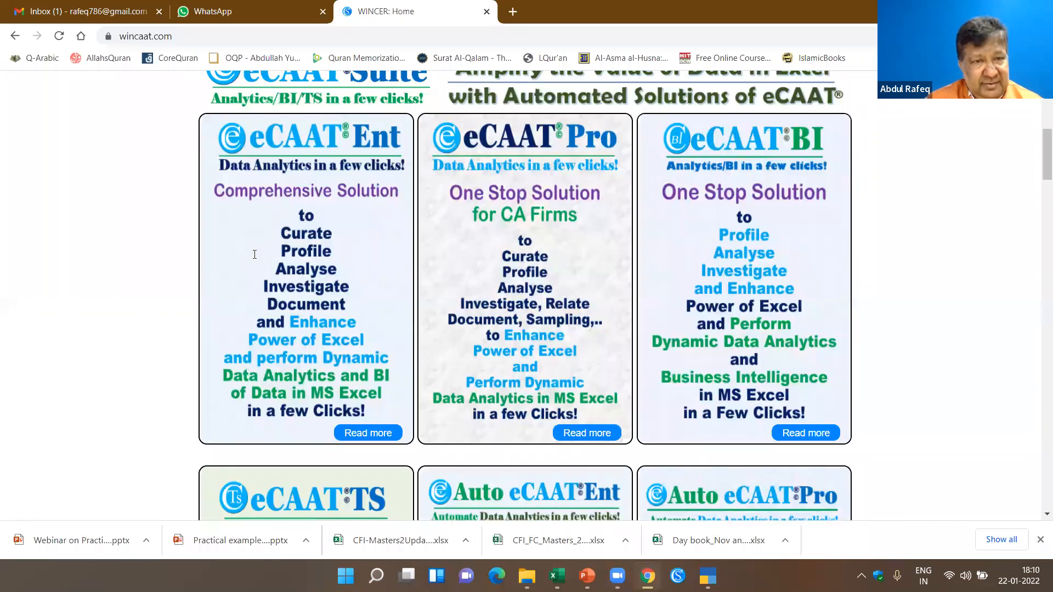
- Open the eCAAT Ent (SU/MU) product page and look through its benefits, webinar recordings and demo videos
{"action": "mouse_move", "coordinate": [269, 206]}
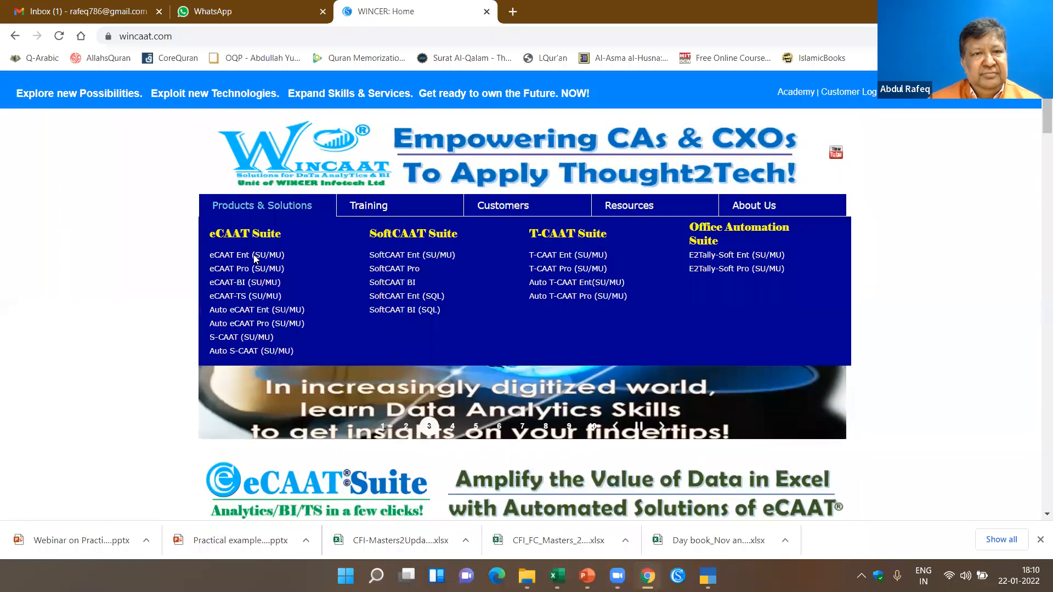
{"action": "left_click", "coordinate": [404, 267]}
{"action": "scroll", "coordinate": [406, 261], "scroll_direction": "down", "scroll_amount": 18}
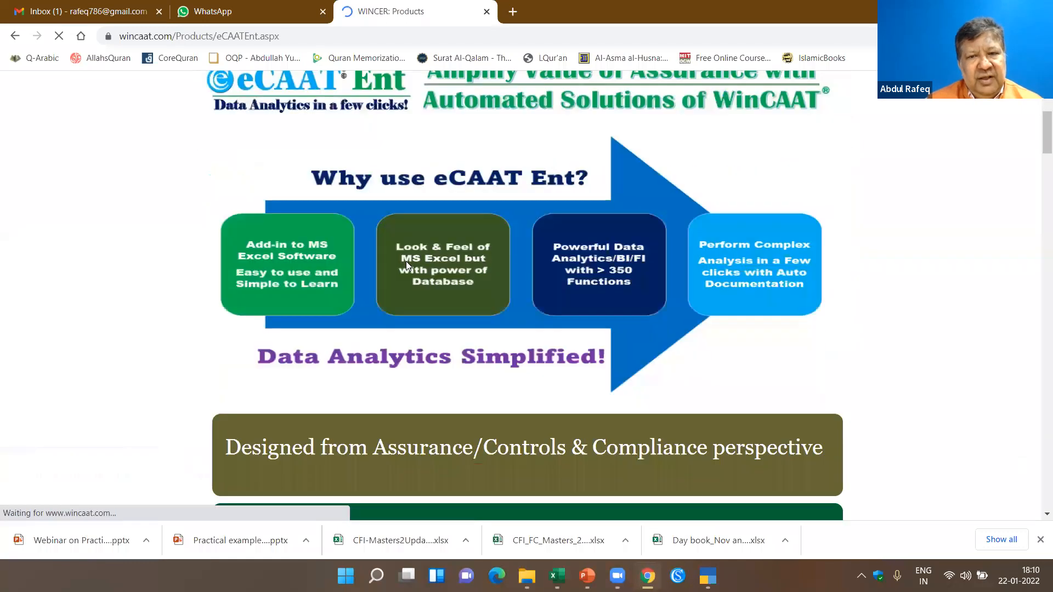
{"action": "scroll", "coordinate": [471, 258], "scroll_direction": "down", "scroll_amount": 20}
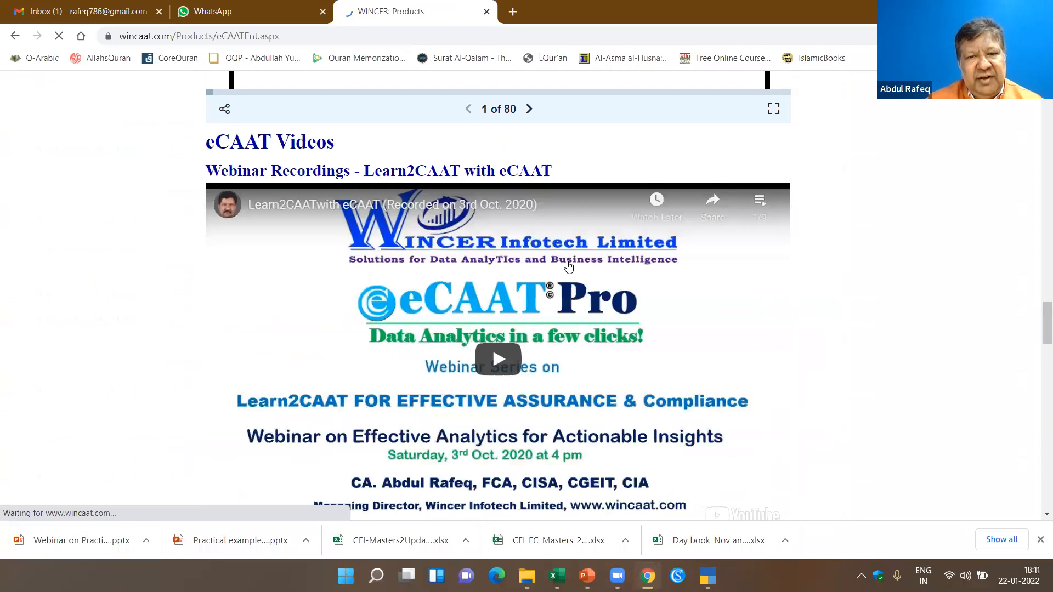
{"action": "scroll", "coordinate": [568, 267], "scroll_direction": "down", "scroll_amount": 12}
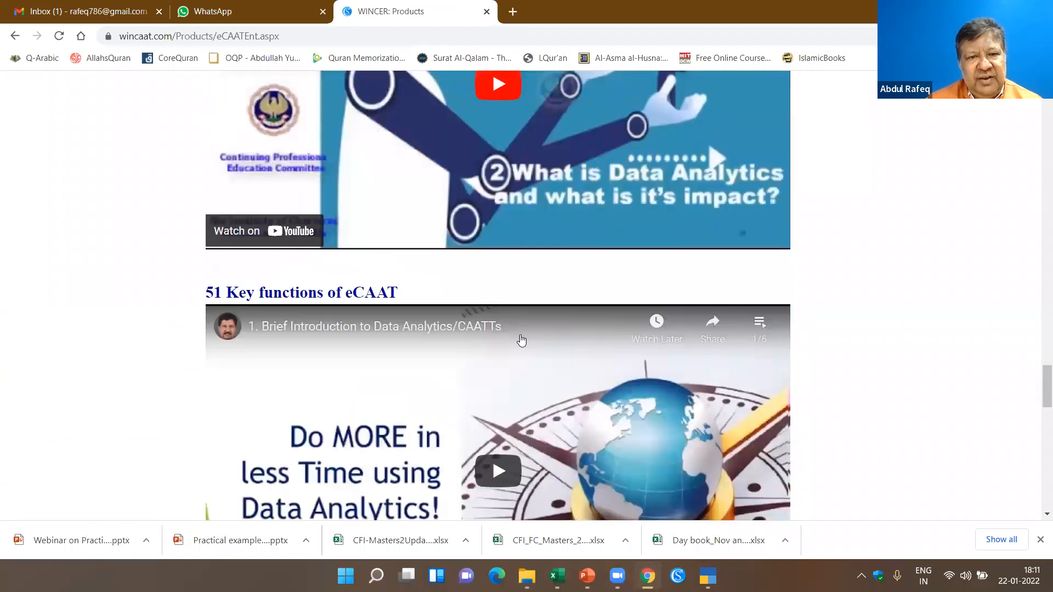
{"action": "scroll", "coordinate": [521, 341], "scroll_direction": "down", "scroll_amount": 9}
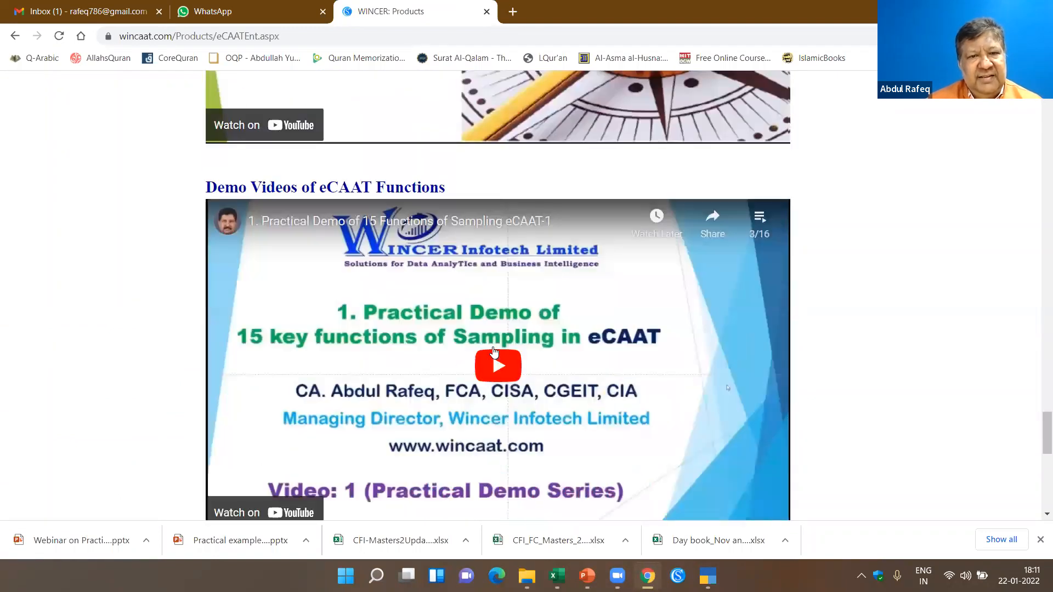
{"action": "scroll", "coordinate": [565, 348], "scroll_direction": "down", "scroll_amount": 5}
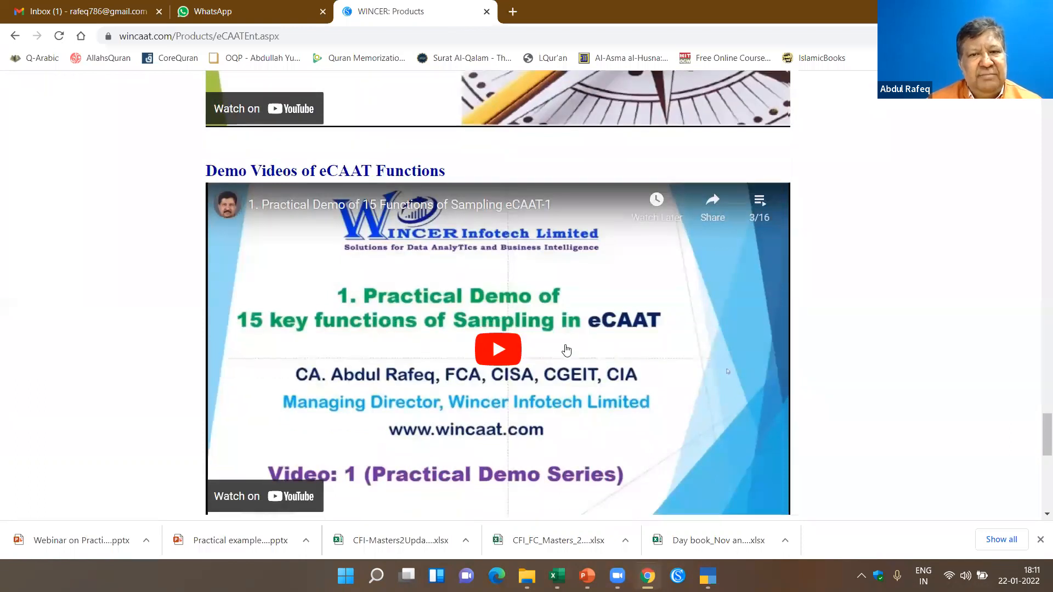
{"action": "scroll", "coordinate": [567, 349], "scroll_direction": "down", "scroll_amount": 5}
{"action": "scroll", "coordinate": [317, 230], "scroll_direction": "up", "scroll_amount": 4}
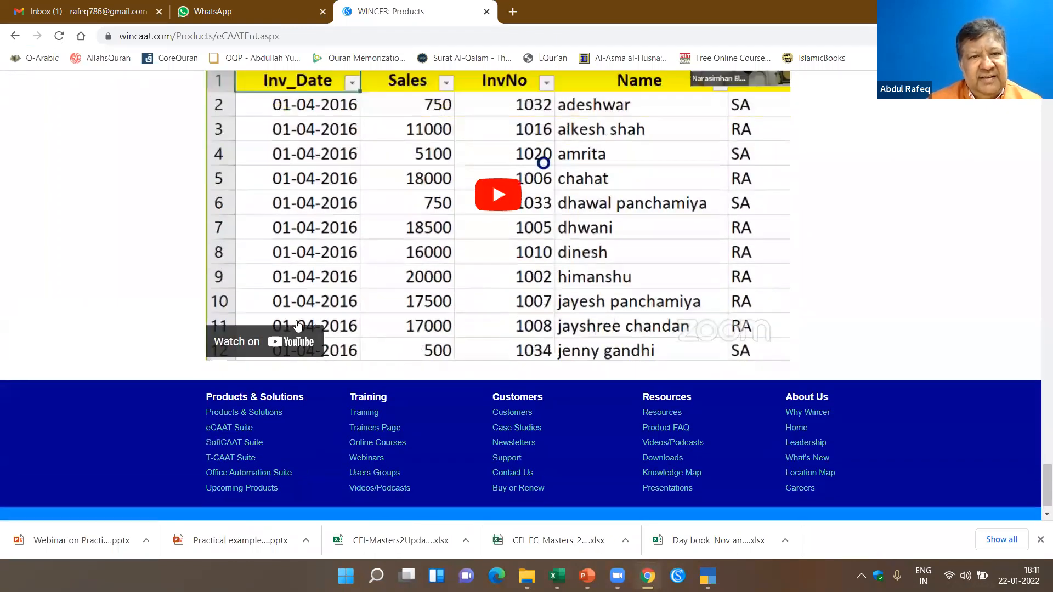
{"action": "scroll", "coordinate": [317, 227], "scroll_direction": "up", "scroll_amount": 15}
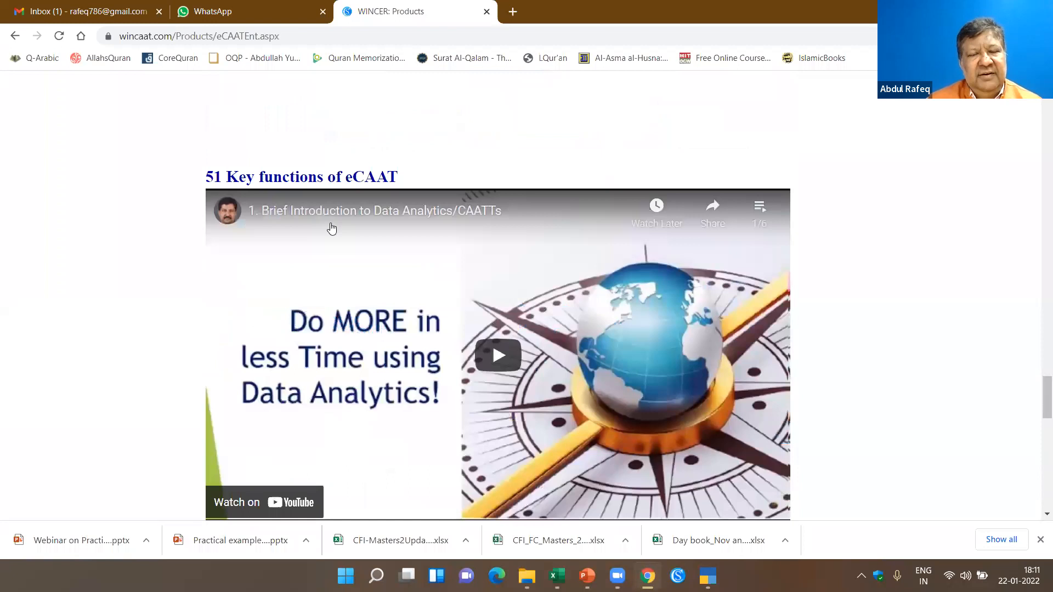
{"action": "scroll", "coordinate": [333, 228], "scroll_direction": "up", "scroll_amount": 20}
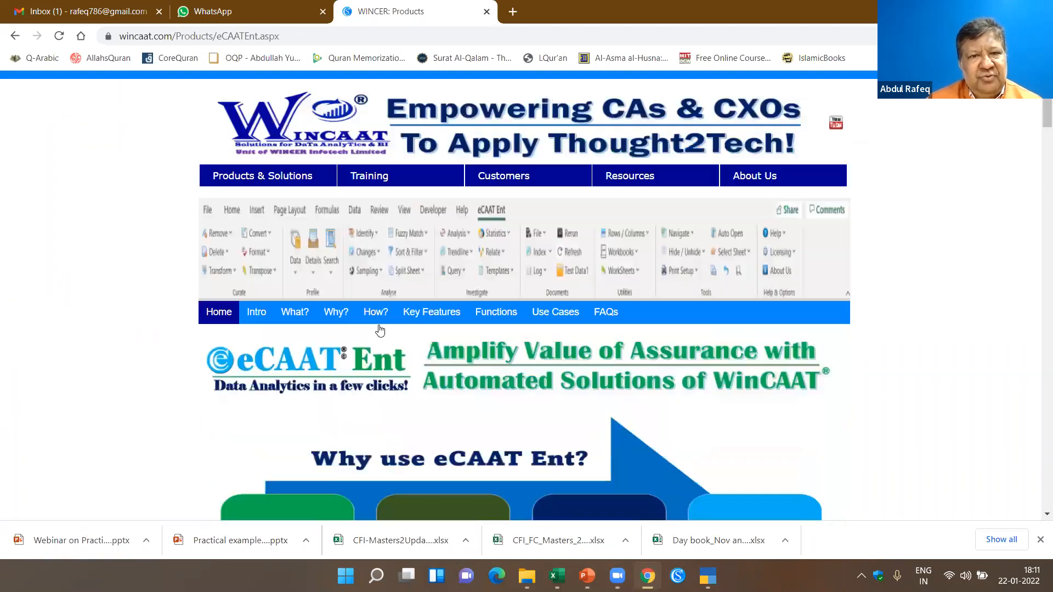
- Open the Webinars page of the training section and review the upcoming webinar schedule and the recorded eCAAT and SoftCAAT sessions
{"action": "mouse_move", "coordinate": [240, 171]}
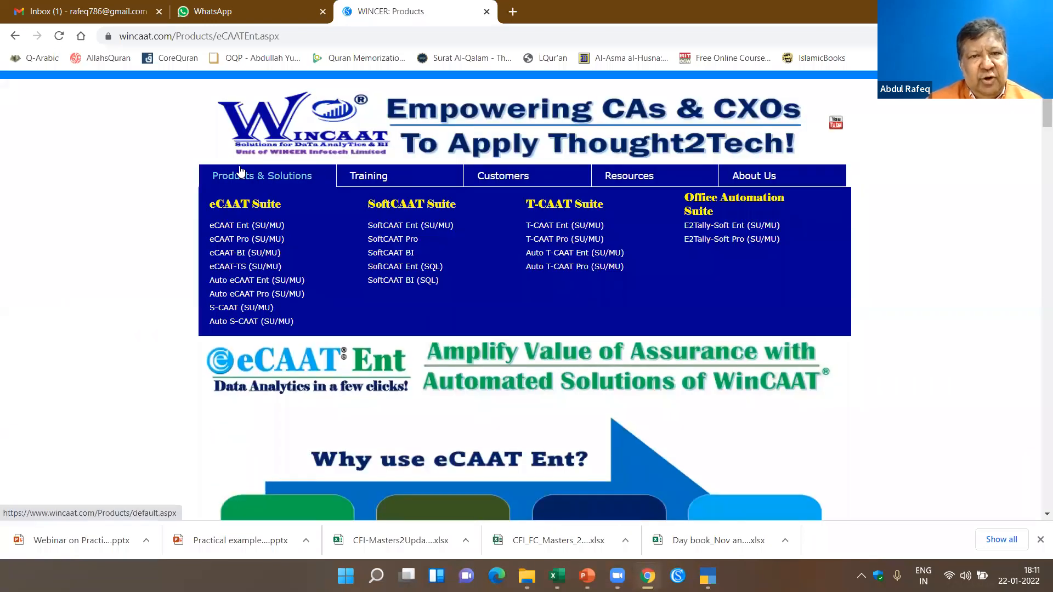
{"action": "mouse_move", "coordinate": [362, 180]}
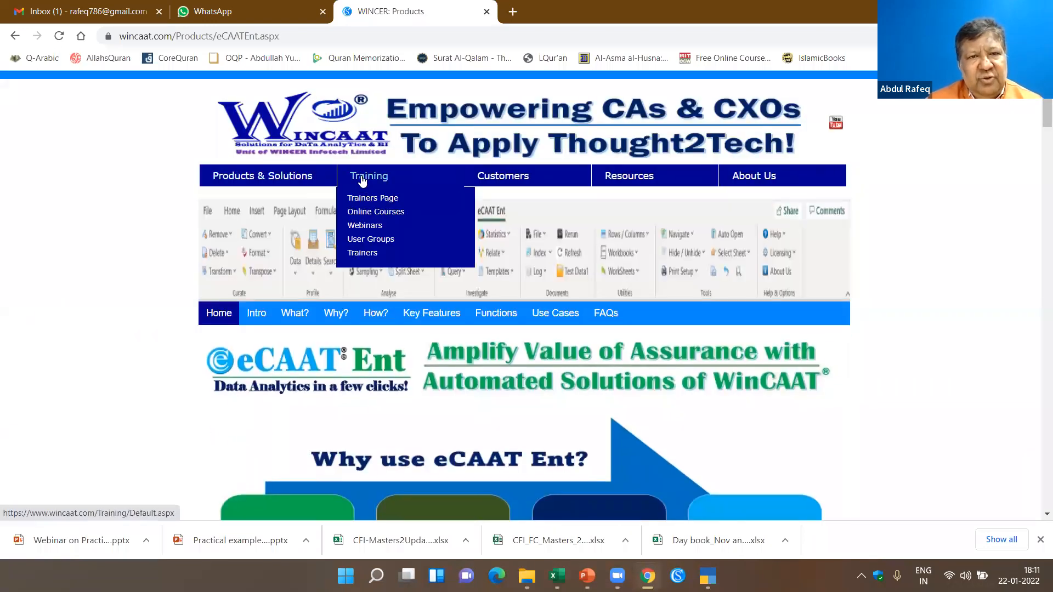
{"action": "left_click", "coordinate": [366, 226]}
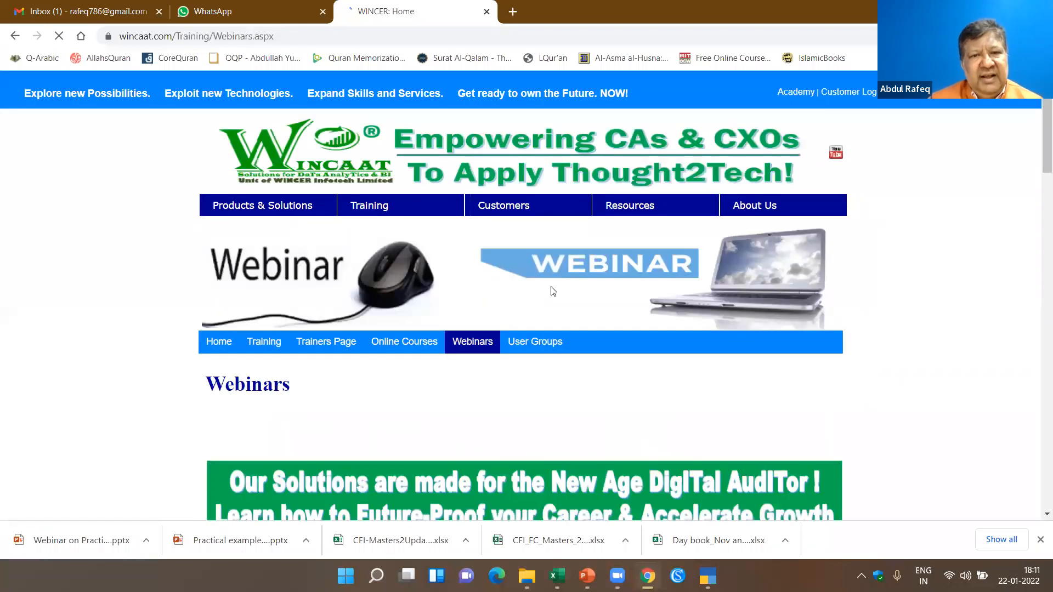
{"action": "scroll", "coordinate": [547, 292], "scroll_direction": "down", "scroll_amount": 10}
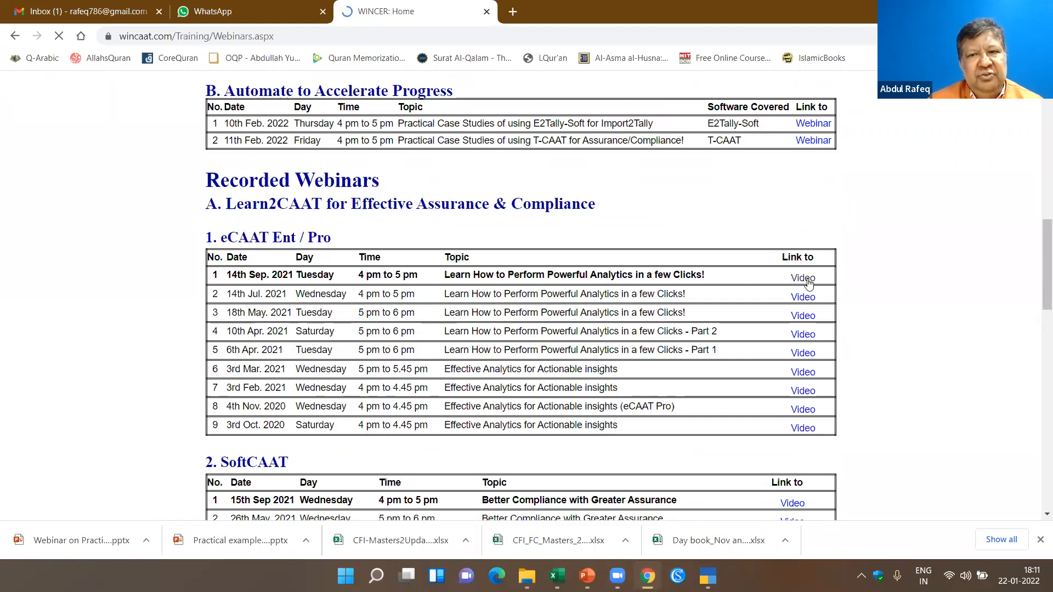
{"action": "scroll", "coordinate": [779, 307], "scroll_direction": "up", "scroll_amount": 9}
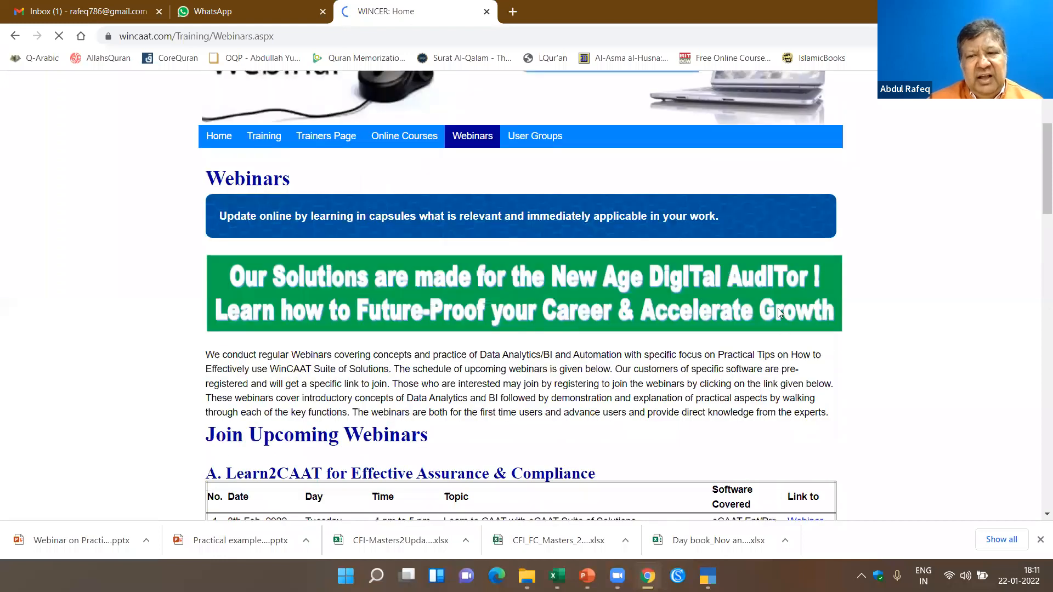
{"action": "scroll", "coordinate": [779, 310], "scroll_direction": "up", "scroll_amount": 3}
{"action": "scroll", "coordinate": [812, 407], "scroll_direction": "down", "scroll_amount": 5}
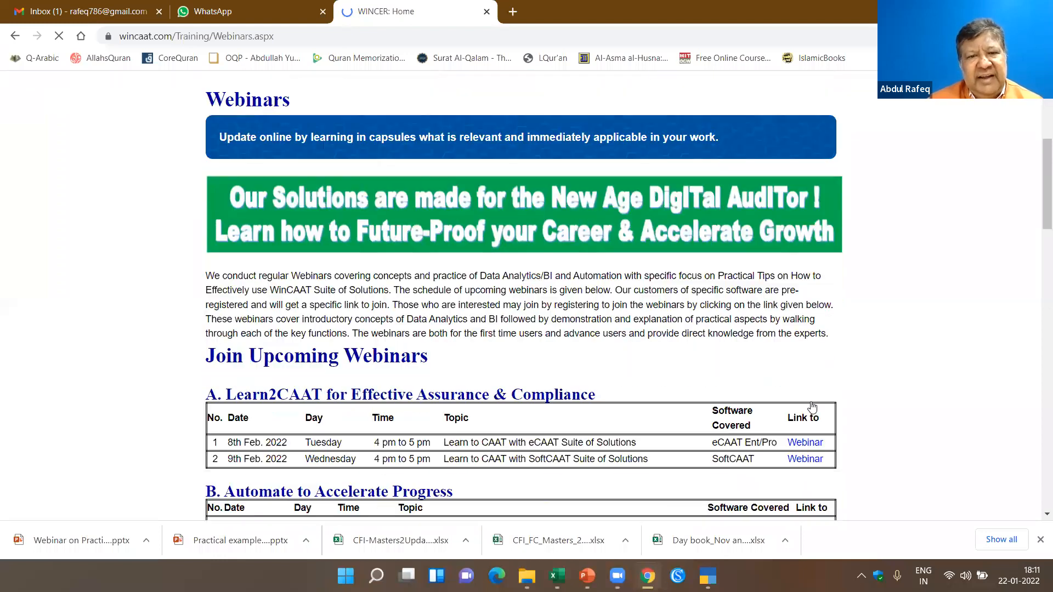
{"action": "scroll", "coordinate": [797, 212], "scroll_direction": "down", "scroll_amount": 3}
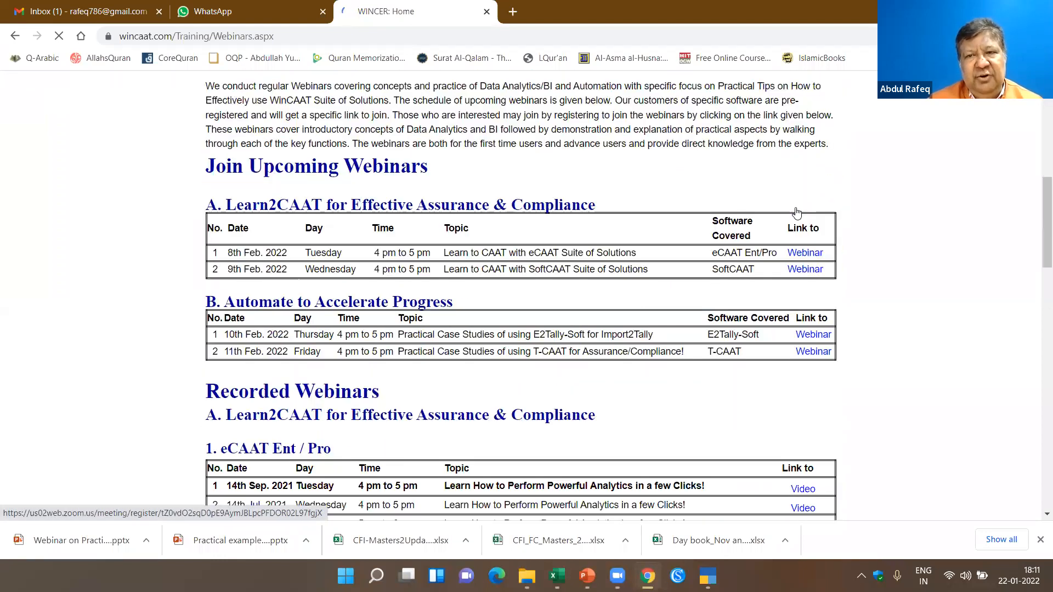
{"action": "scroll", "coordinate": [518, 257], "scroll_direction": "down", "scroll_amount": 4}
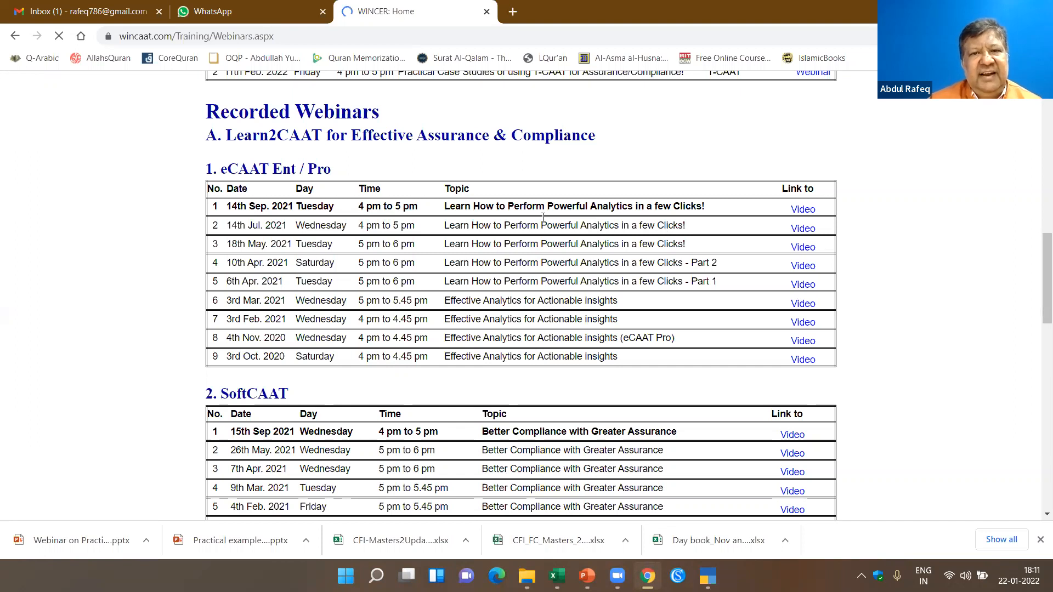
{"action": "scroll", "coordinate": [547, 202], "scroll_direction": "up", "scroll_amount": 1}
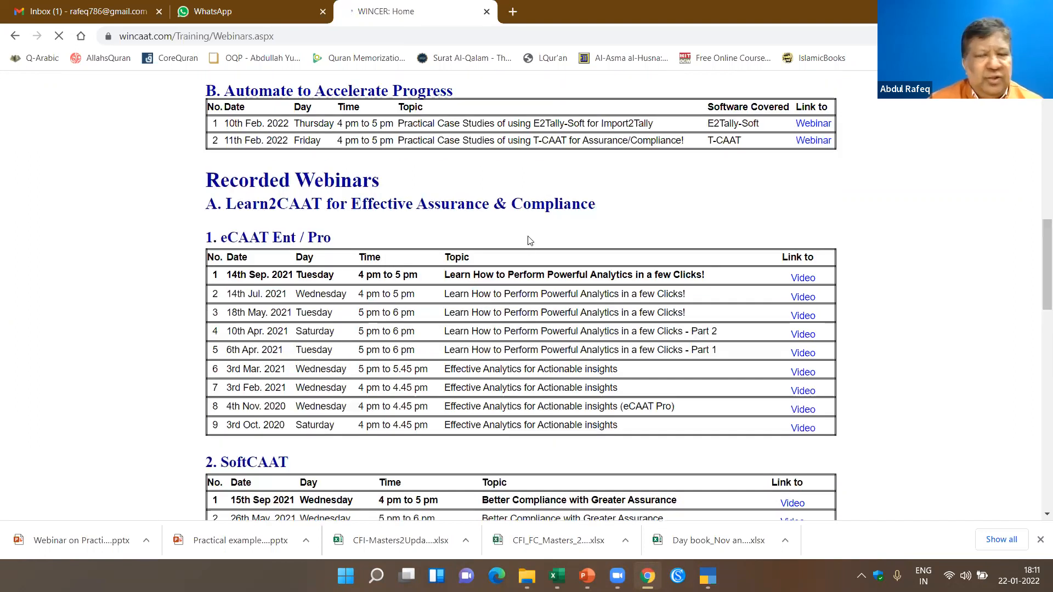
{"action": "scroll", "coordinate": [767, 278], "scroll_direction": "up", "scroll_amount": 1}
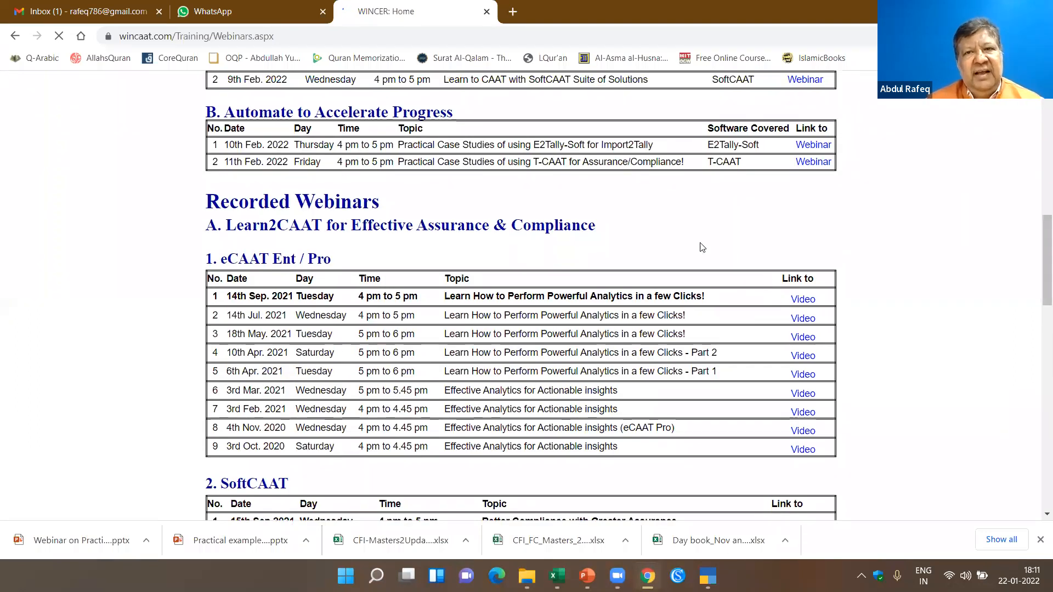
{"action": "scroll", "coordinate": [514, 209], "scroll_direction": "up", "scroll_amount": 4}
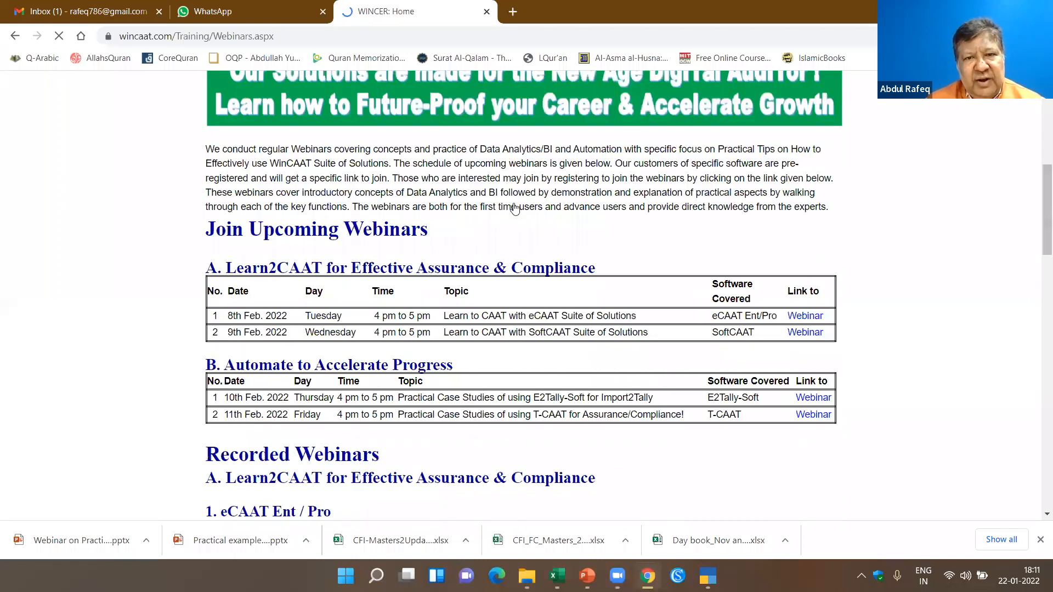
{"action": "scroll", "coordinate": [515, 208], "scroll_direction": "up", "scroll_amount": 6}
- Open the Buy or Renew page and review the licence fees of the eCAAT, S-CAAT and T-CAAT products
{"action": "mouse_move", "coordinate": [513, 281]}
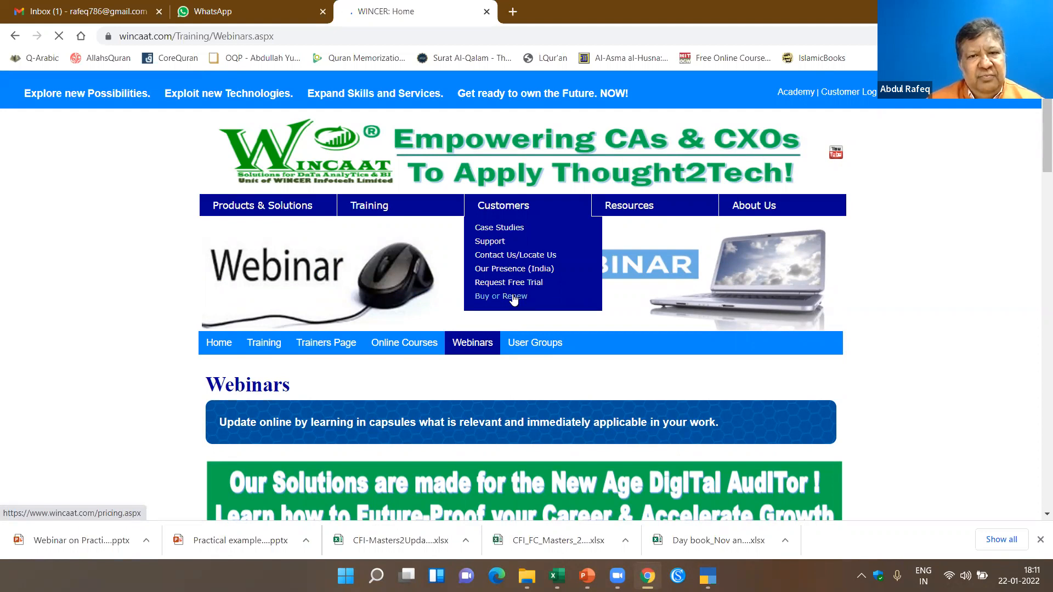
{"action": "left_click", "coordinate": [514, 298]}
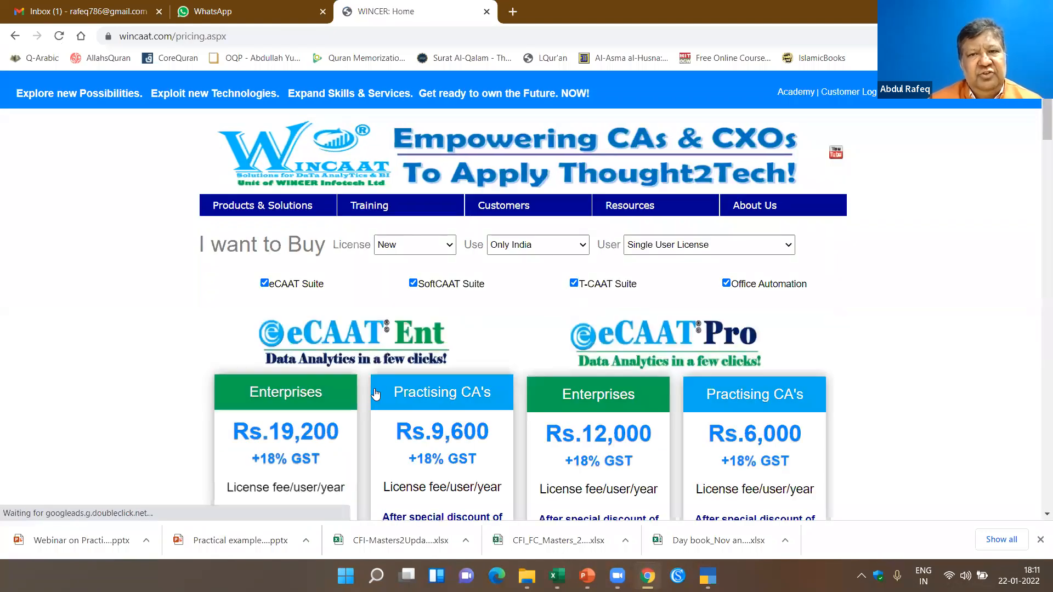
{"action": "scroll", "coordinate": [377, 393], "scroll_direction": "down", "scroll_amount": 1}
{"action": "scroll", "coordinate": [439, 110], "scroll_direction": "down", "scroll_amount": 6}
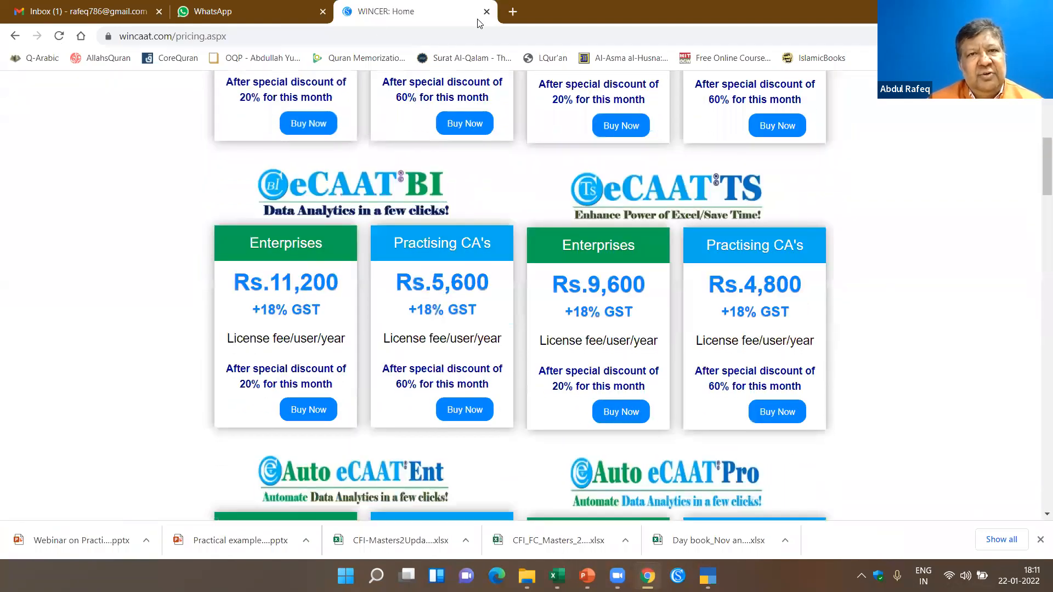
{"action": "scroll", "coordinate": [521, 297], "scroll_direction": "down", "scroll_amount": 10}
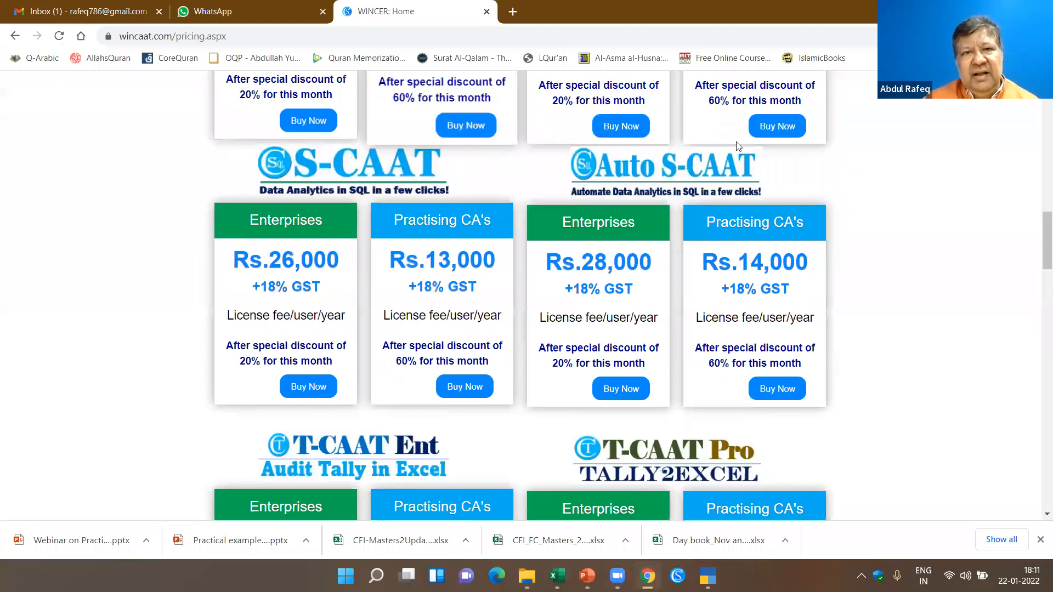
{"action": "scroll", "coordinate": [492, 223], "scroll_direction": "down", "scroll_amount": 3}
- Close the WinCAAT and WhatsApp pages, switch back to eCAAT_Test_Data1.xlsx in Excel and select a Material_Name cell on the Procurement sheet
{"action": "key", "text": "ctrl+w"}
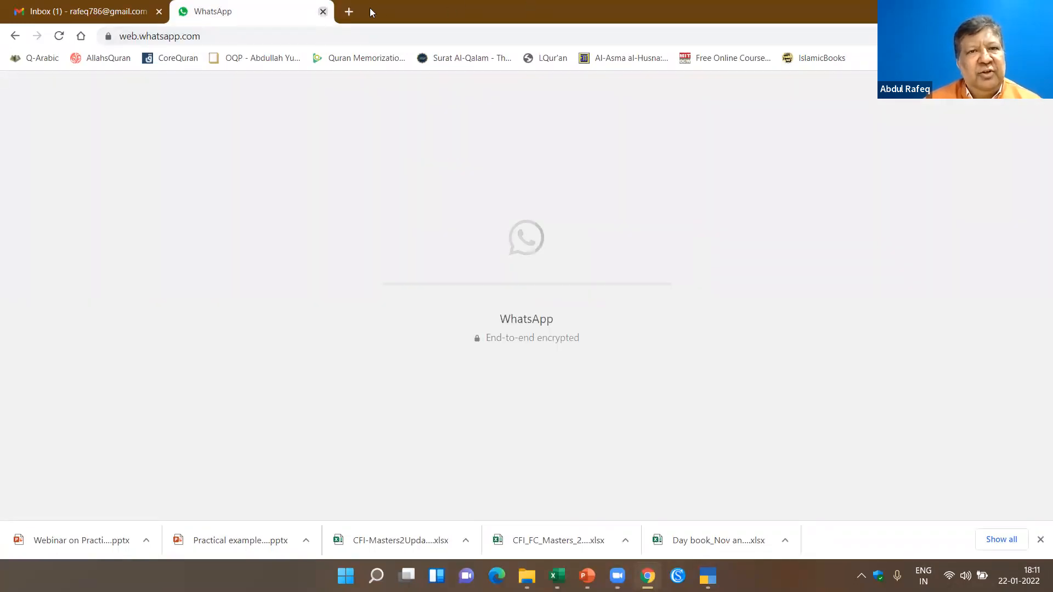
{"action": "left_click", "coordinate": [323, 12]}
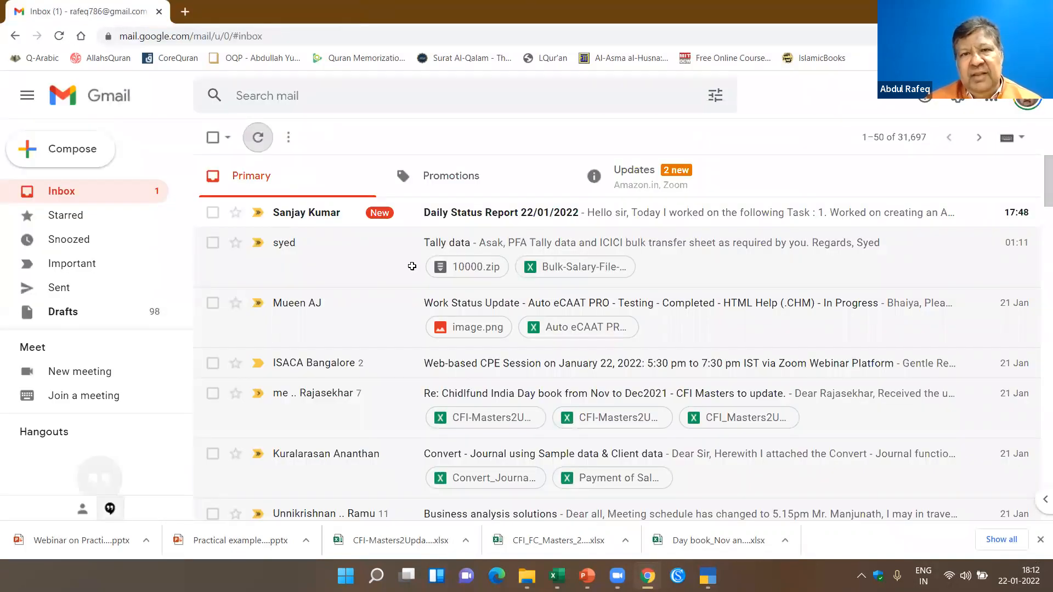
{"action": "key", "text": "alt+Tab"}
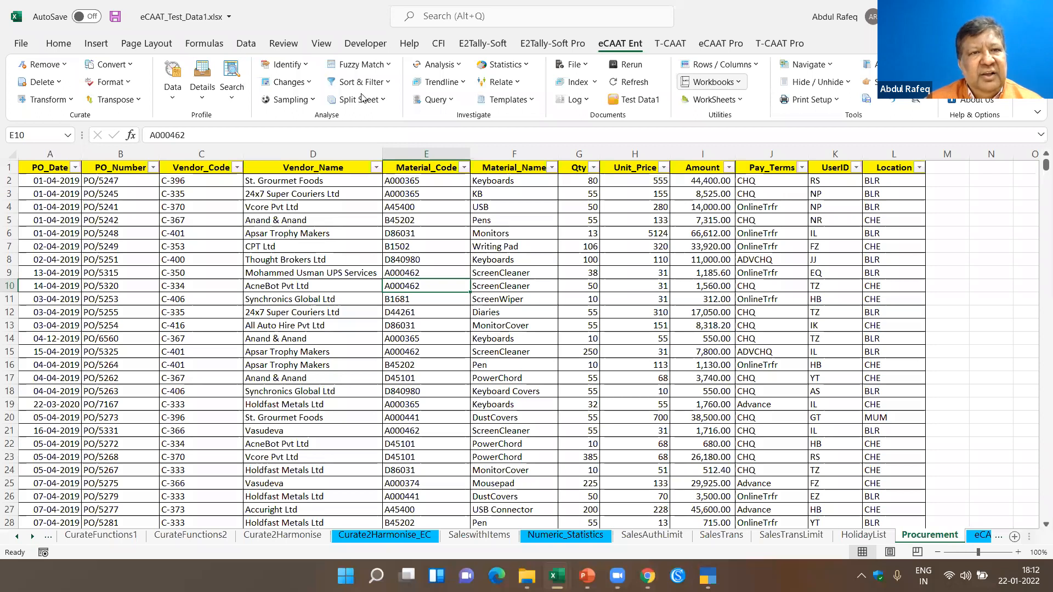
{"action": "left_click", "coordinate": [532, 333]}
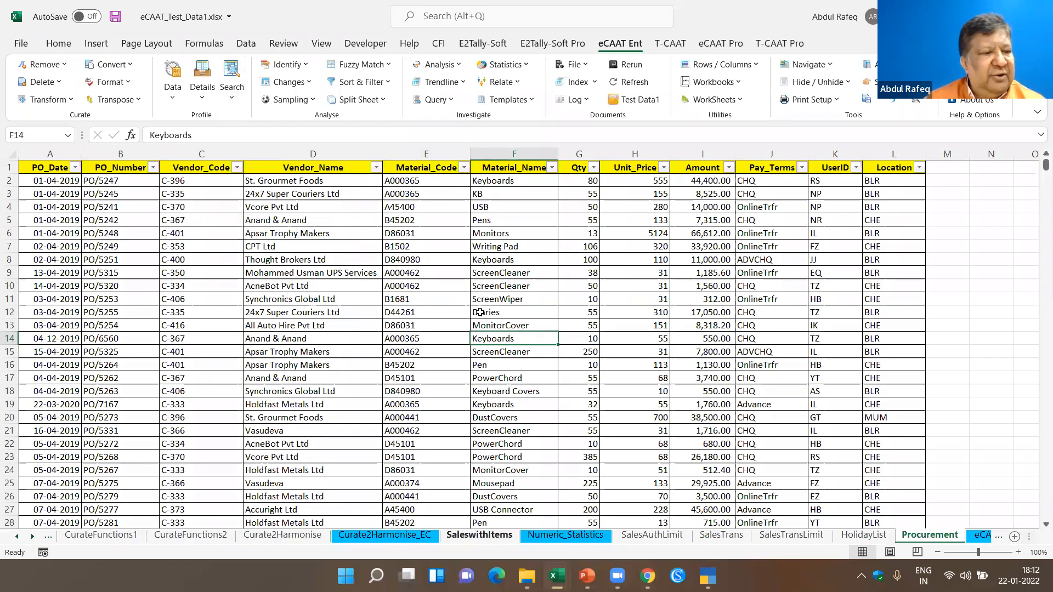
- Run Identify Duplicates on the InvNo field of the SaleswithItems sheet, with details shown in the result form
{"action": "left_click", "coordinate": [479, 536]}
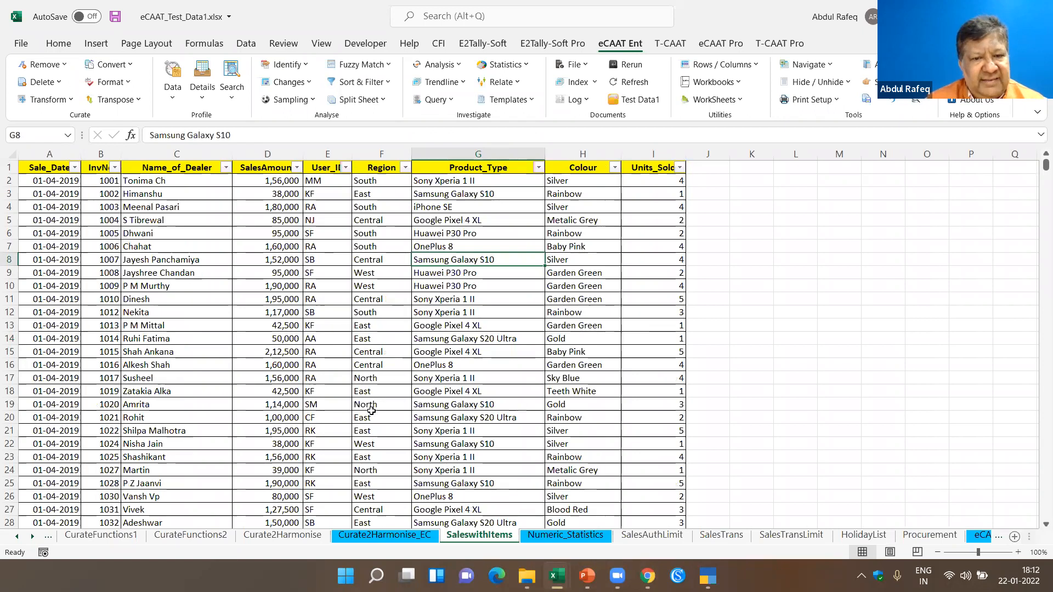
{"action": "left_click", "coordinate": [494, 289]}
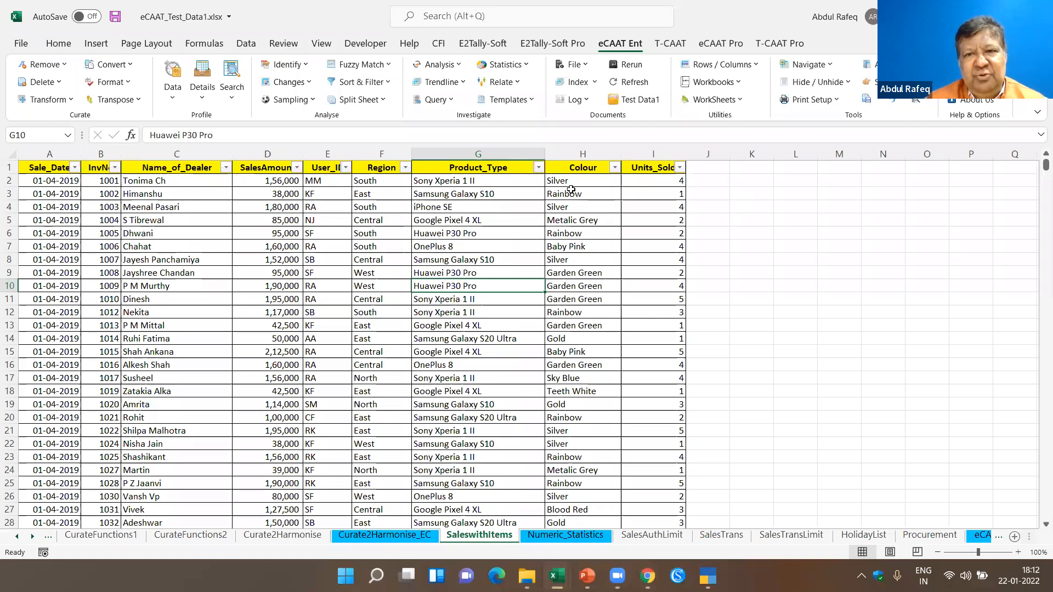
{"action": "key", "text": "ctrl+Home"}
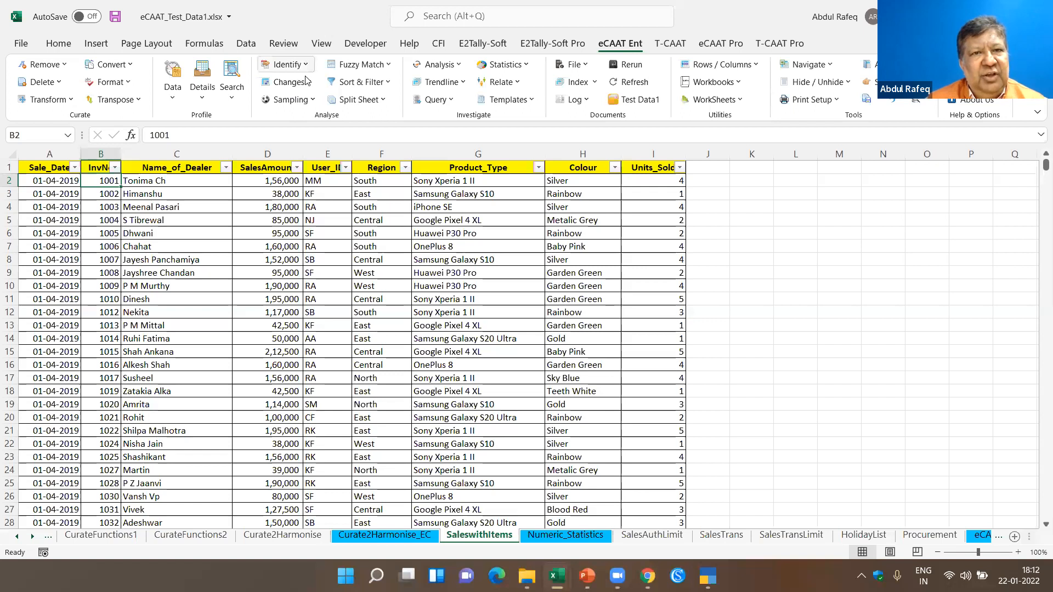
{"action": "left_click", "coordinate": [285, 64]}
{"action": "mouse_move", "coordinate": [302, 83]}
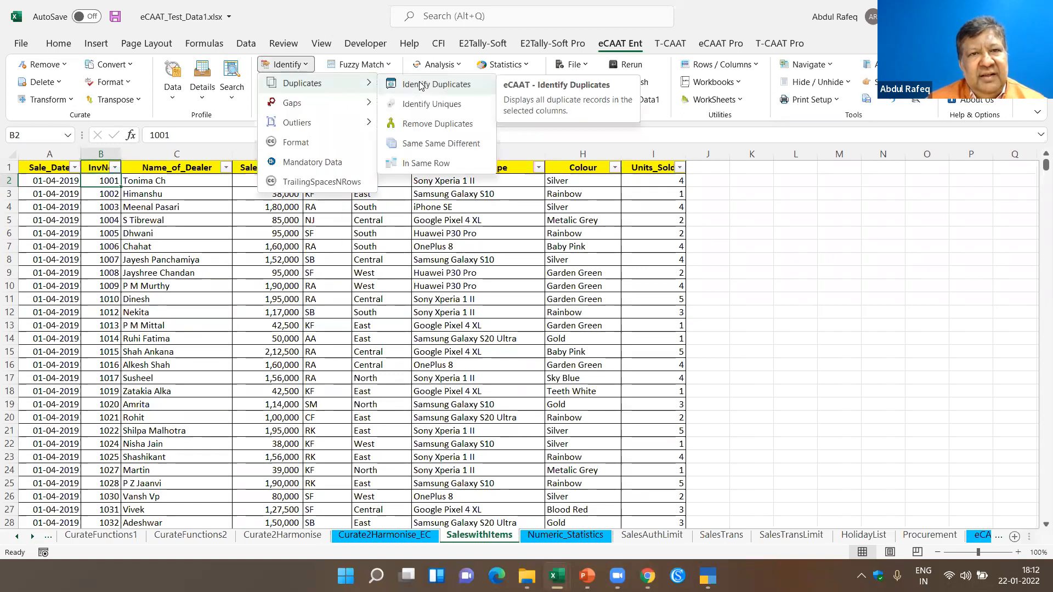
{"action": "left_click", "coordinate": [421, 85]}
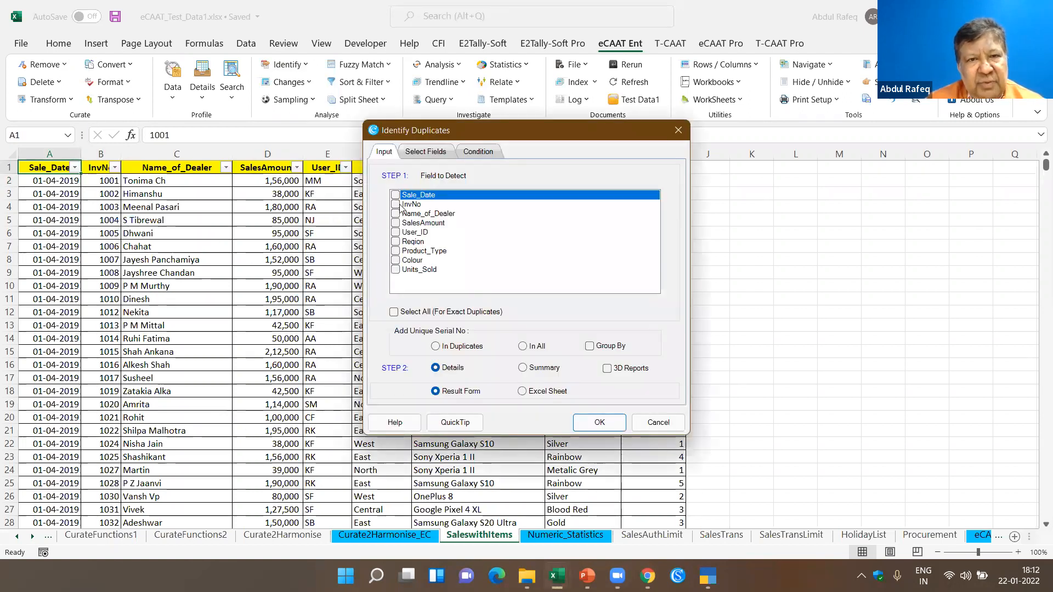
{"action": "left_click", "coordinate": [399, 204]}
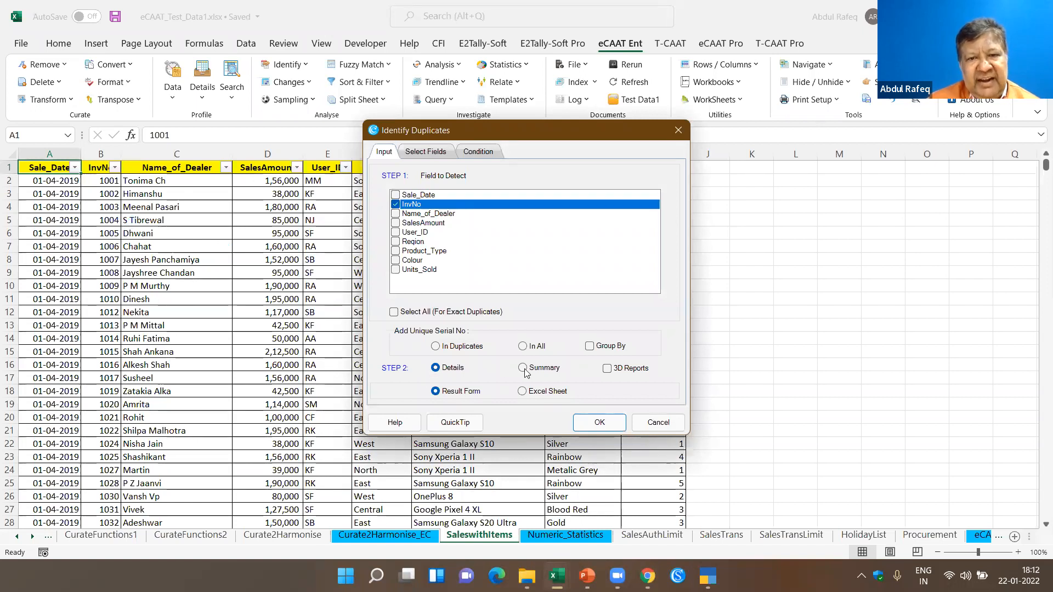
{"action": "left_click", "coordinate": [584, 426]}
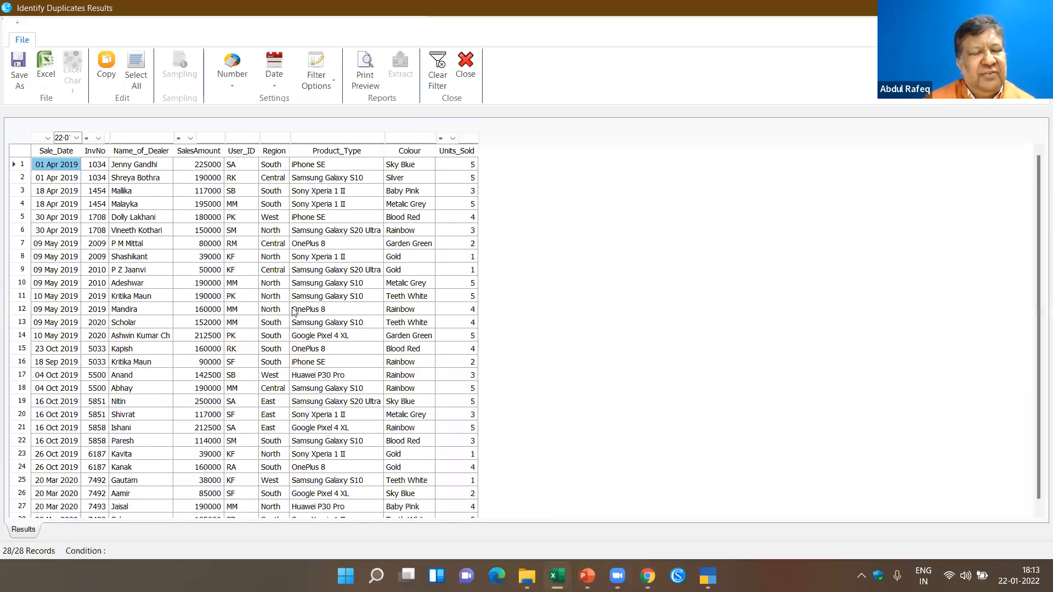
- Review the duplicate InvNo records in the Identify Duplicates results, including the second row for invoice 1034, and close the results
{"action": "scroll", "coordinate": [43, 247], "scroll_direction": "down", "scroll_amount": 1}
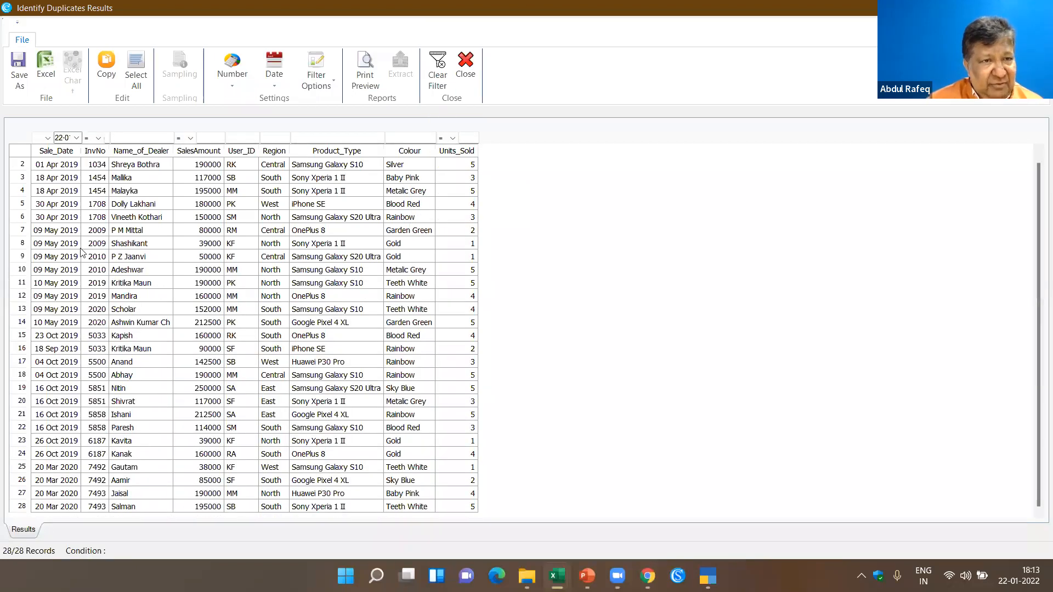
{"action": "scroll", "coordinate": [102, 171], "scroll_direction": "up", "scroll_amount": 1}
{"action": "left_click", "coordinate": [104, 178]}
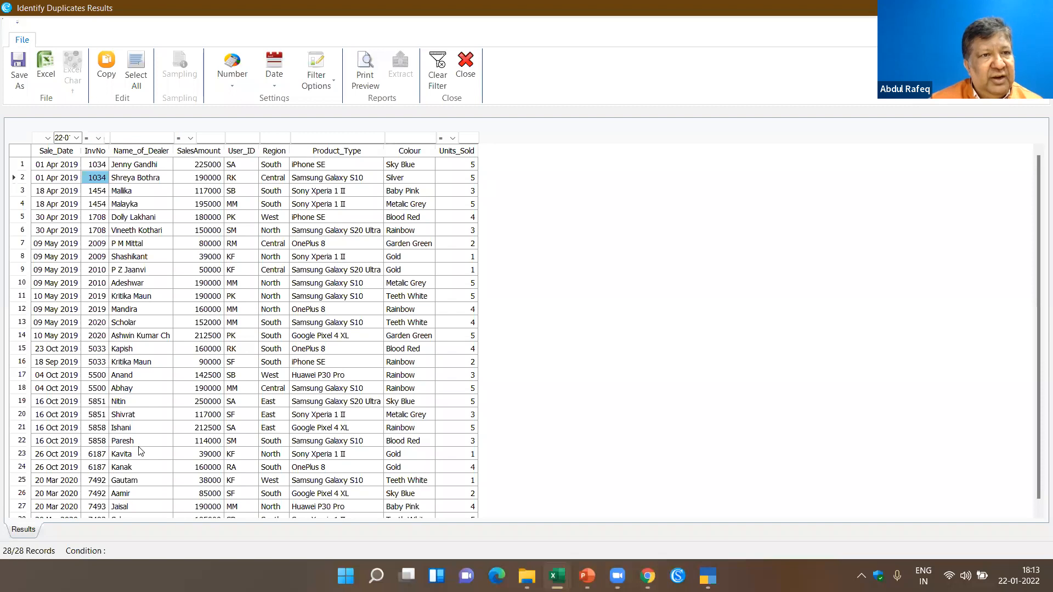
{"action": "left_click", "coordinate": [466, 65]}
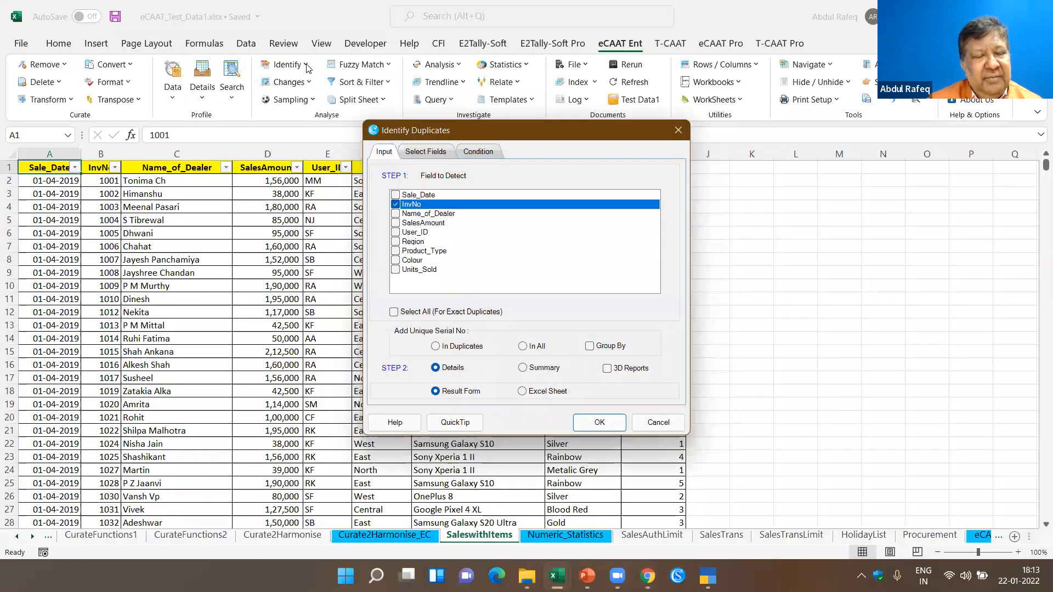
- Run Identify Duplicates on the InvNo field of SaleswithItems, with a summary shown in the result form
{"action": "left_click", "coordinate": [286, 64]}
{"action": "left_click", "coordinate": [433, 84]}
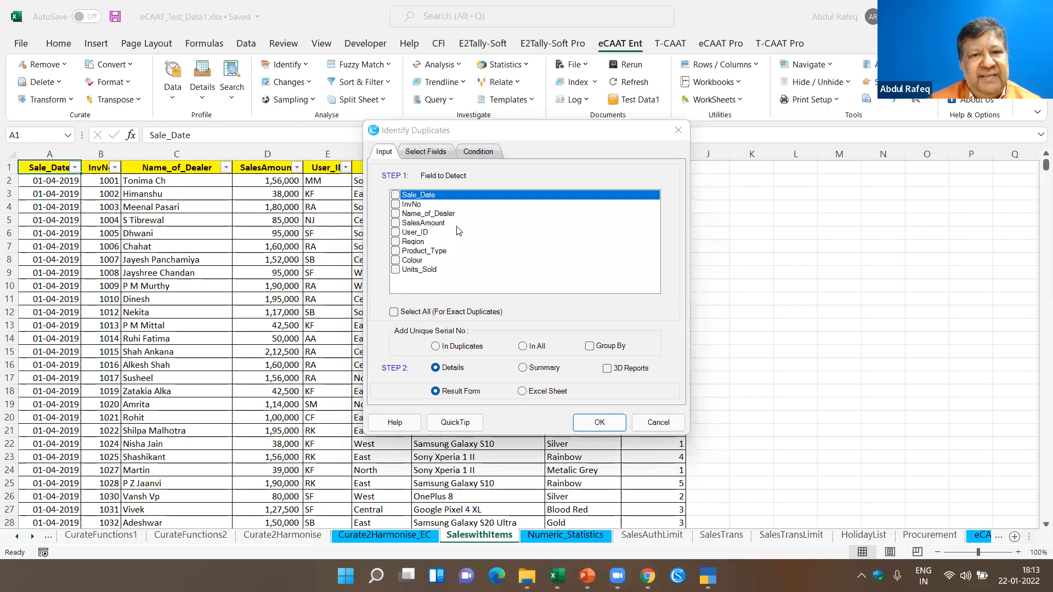
{"action": "left_click", "coordinate": [396, 205]}
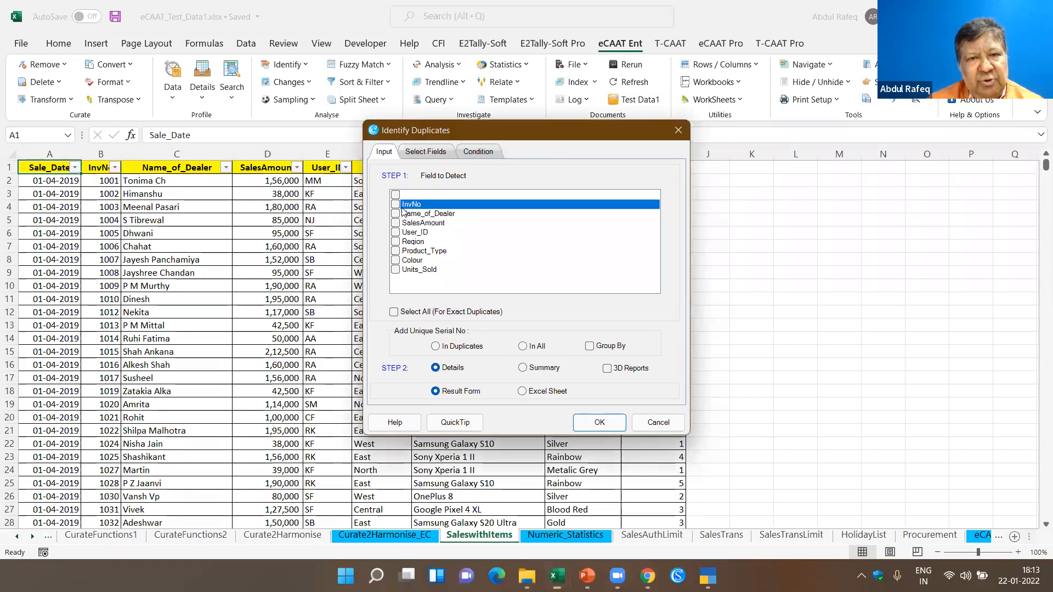
{"action": "left_click", "coordinate": [522, 368]}
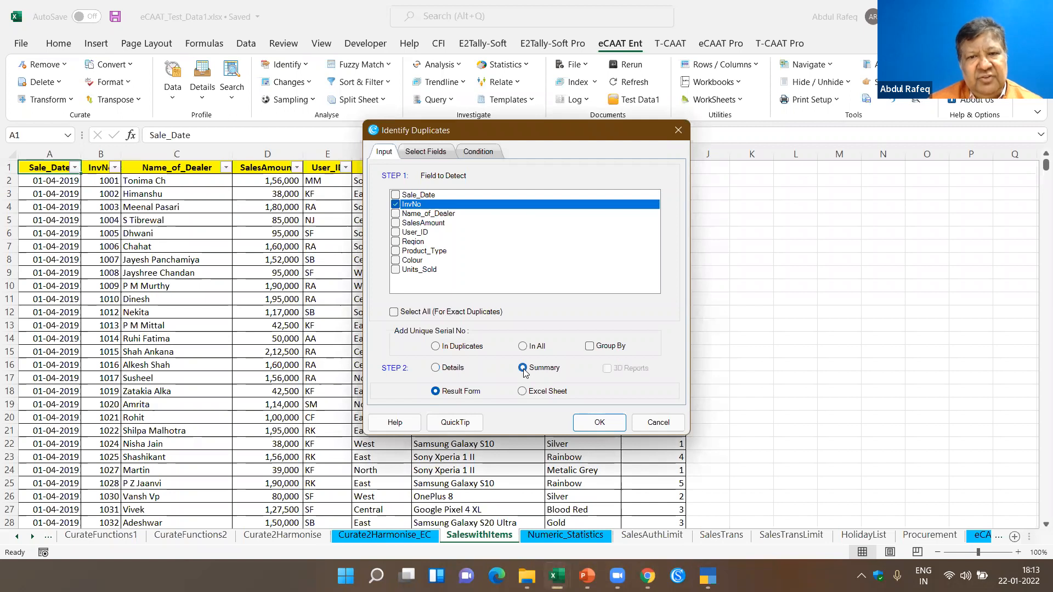
{"action": "left_click", "coordinate": [590, 423]}
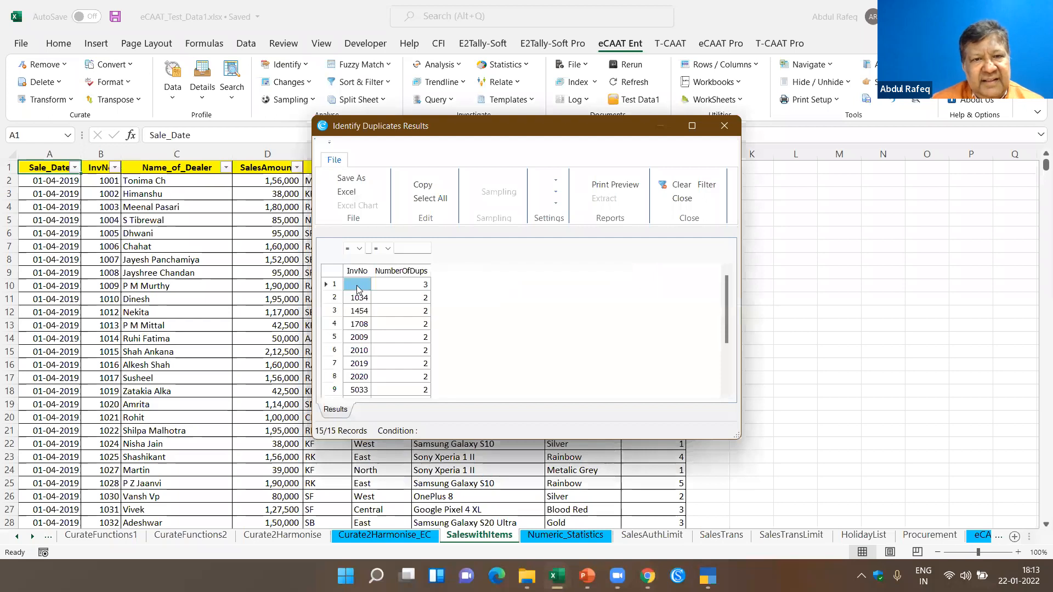
- Review the duplicate summary for invoices 1034 and 1454, close the results and select a Product_Type cell on SaleswithItems
{"action": "left_click", "coordinate": [363, 301]}
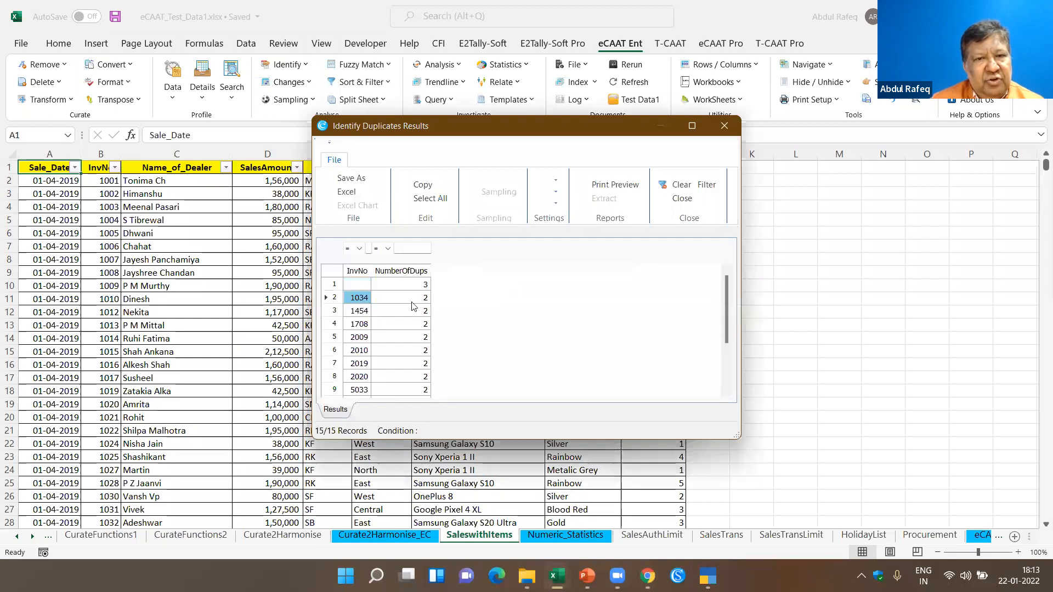
{"action": "left_click", "coordinate": [359, 313]}
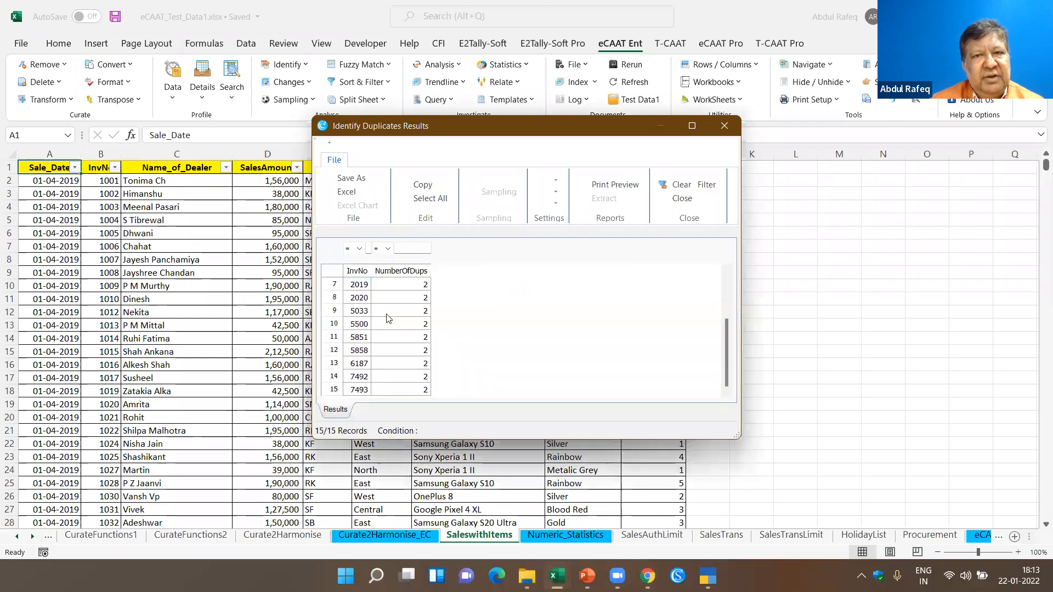
{"action": "left_click", "coordinate": [721, 129]}
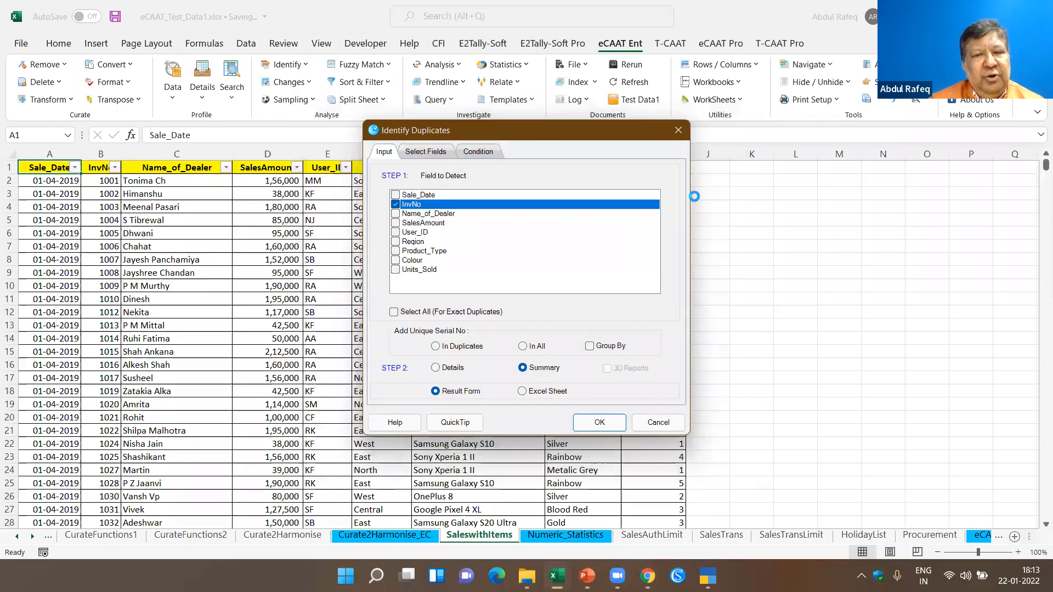
{"action": "left_click", "coordinate": [471, 230]}
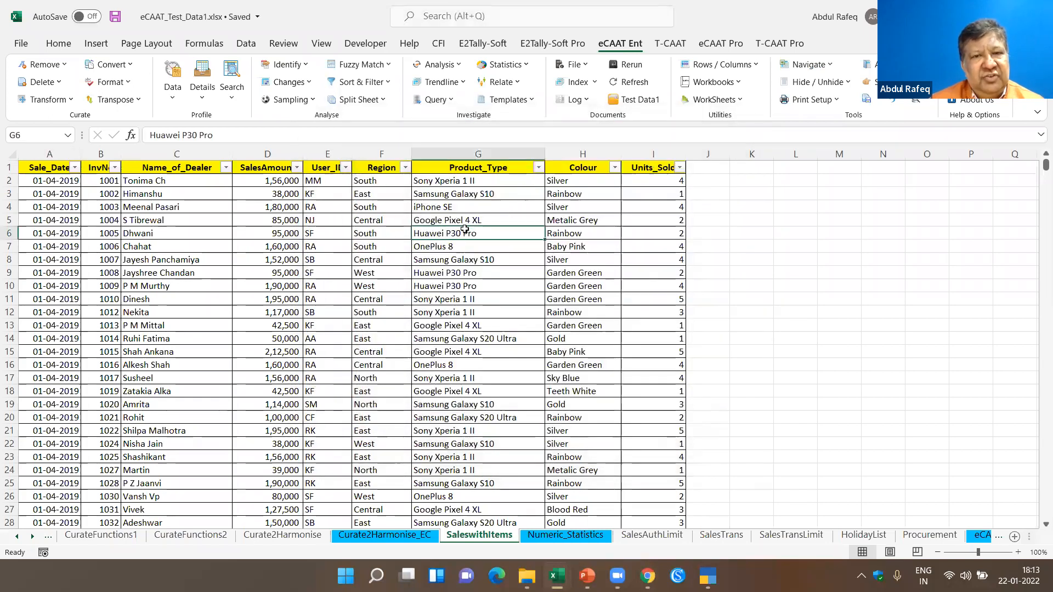
- Open the Same Same Different duplicate check for SaleswithItems, review its field and display options, and cancel it
{"action": "left_click", "coordinate": [305, 71]}
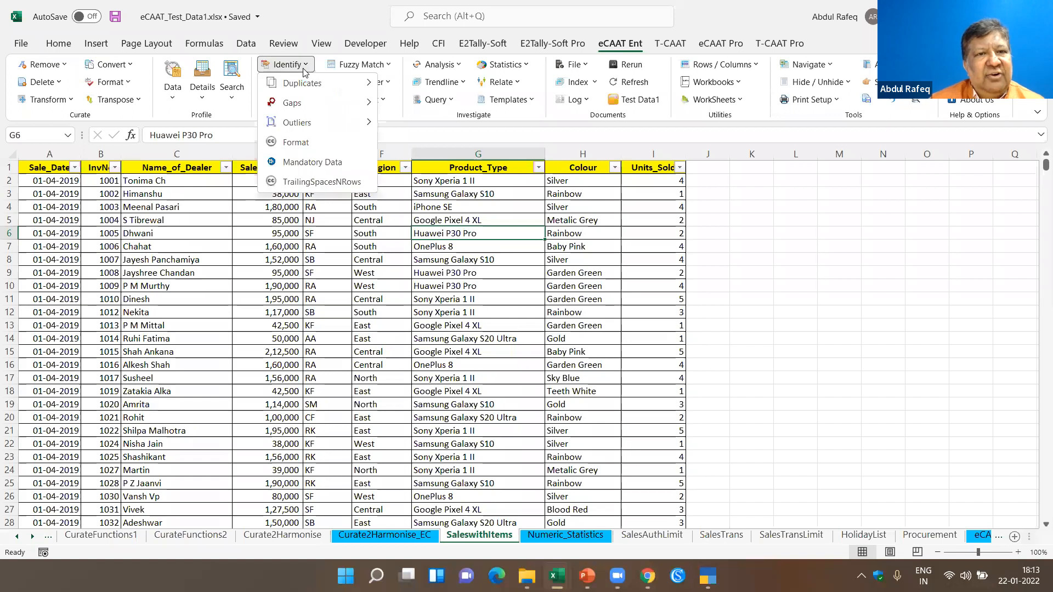
{"action": "mouse_move", "coordinate": [326, 88]}
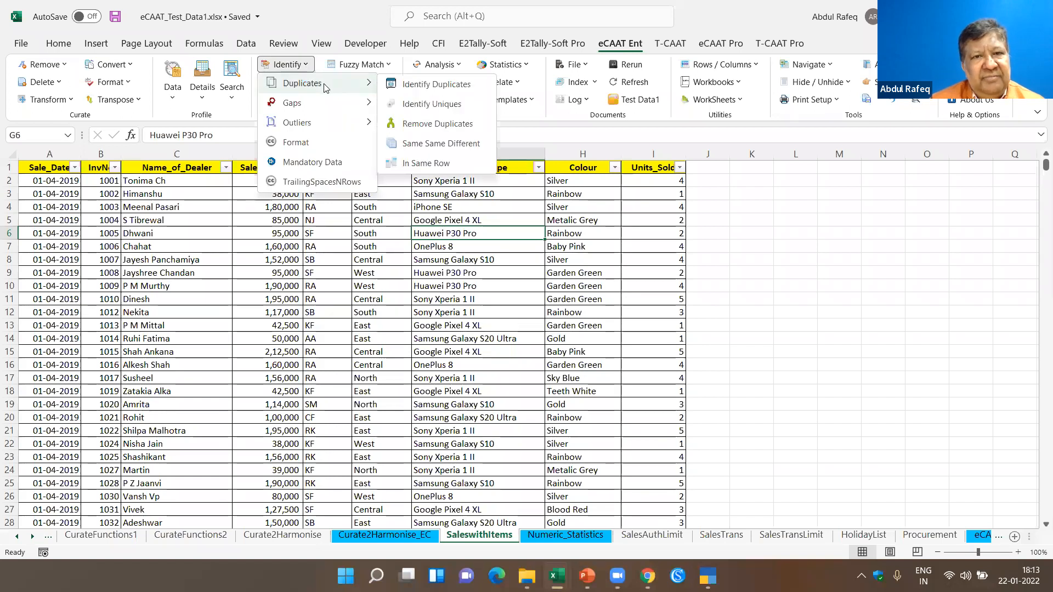
{"action": "left_click", "coordinate": [436, 145]}
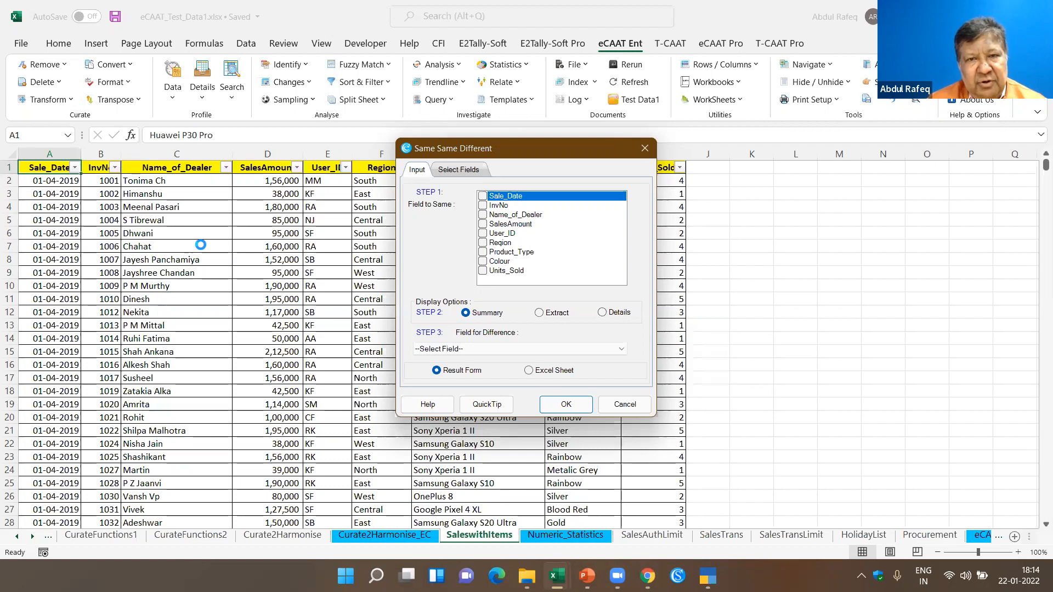
{"action": "left_click", "coordinate": [625, 404]}
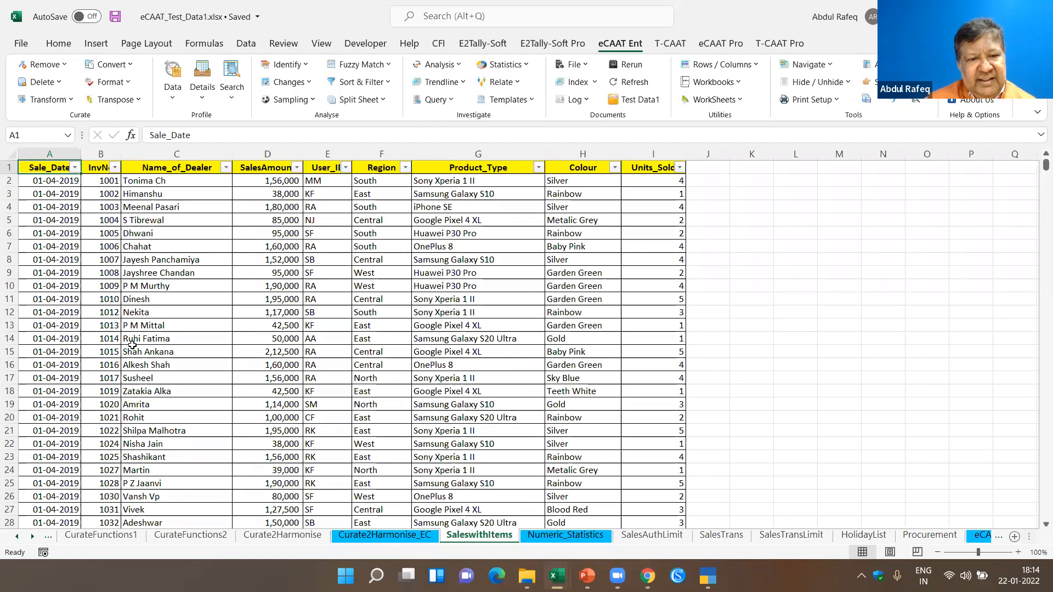
- Navigate from SaleswithItems to the workbook's first sheet, IndexSheet
{"action": "left_click", "coordinate": [17, 536]}
{"action": "left_click", "coordinate": [17, 536]}
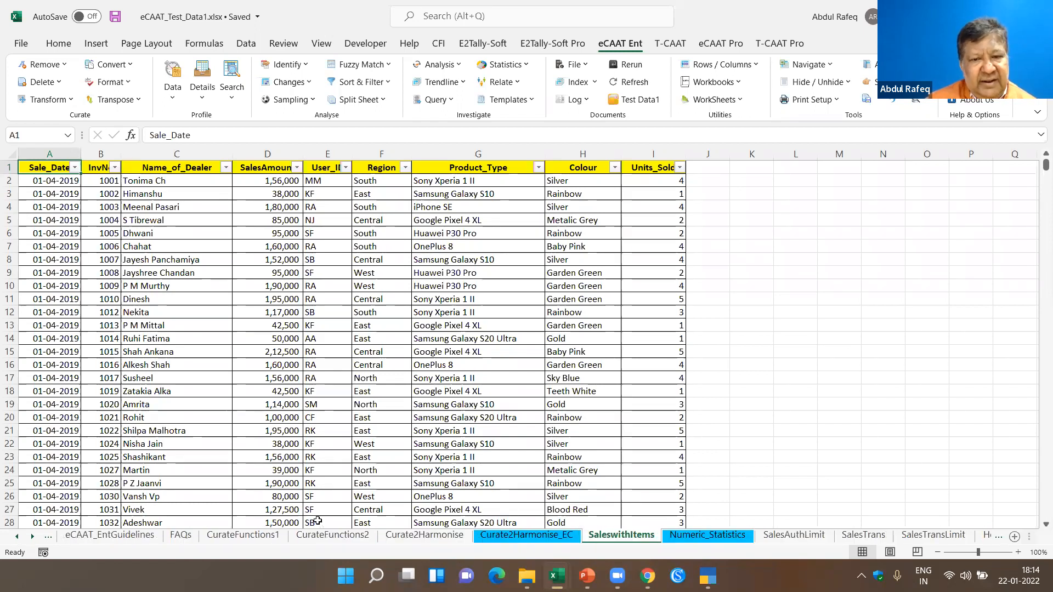
{"action": "left_click", "coordinate": [381, 260]}
{"action": "left_click", "coordinate": [459, 244]}
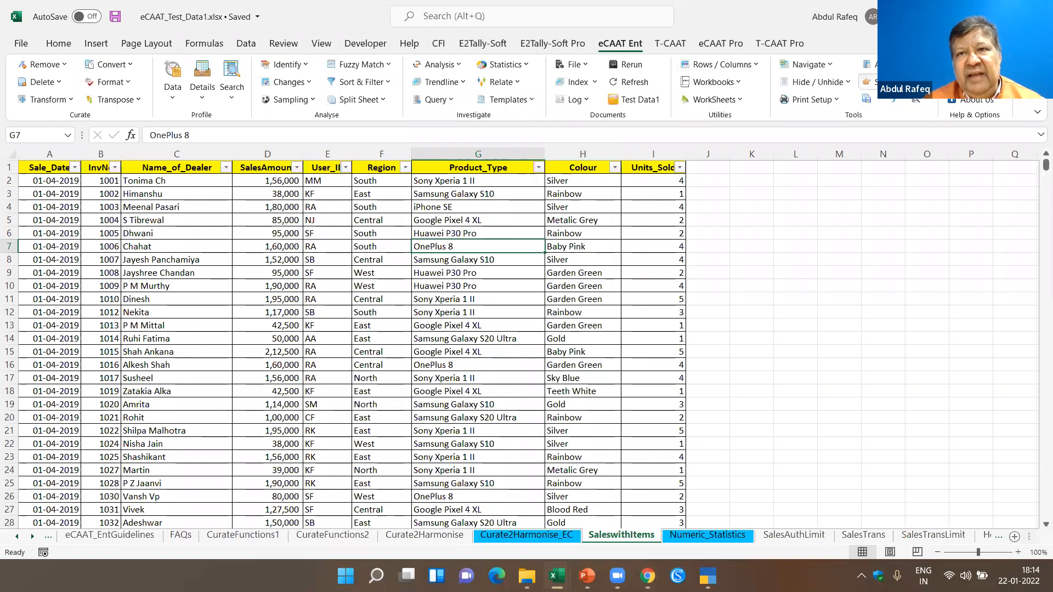
{"action": "left_click", "coordinate": [832, 69]}
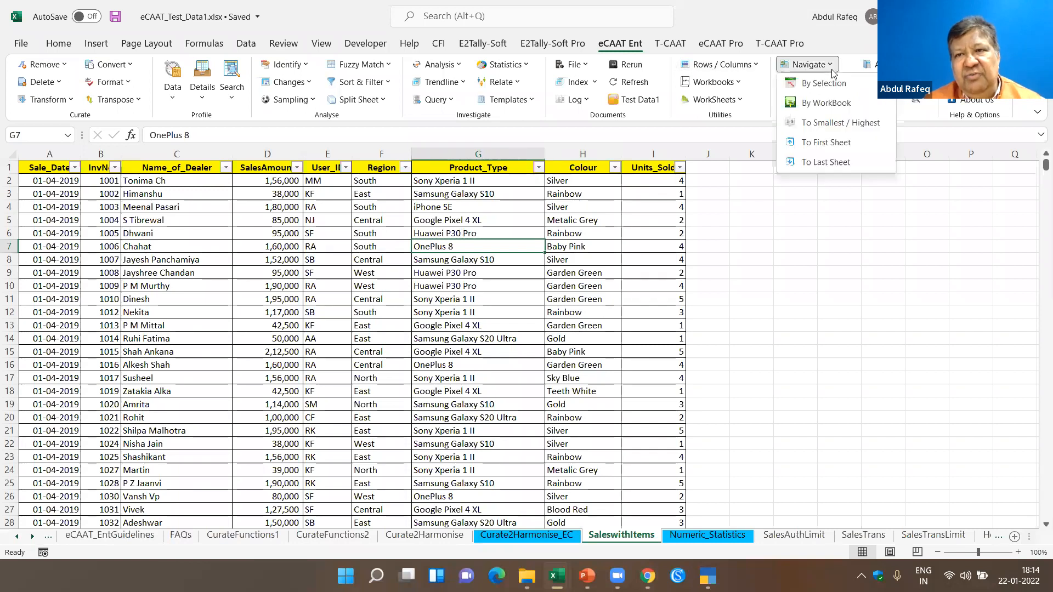
{"action": "left_click", "coordinate": [831, 142]}
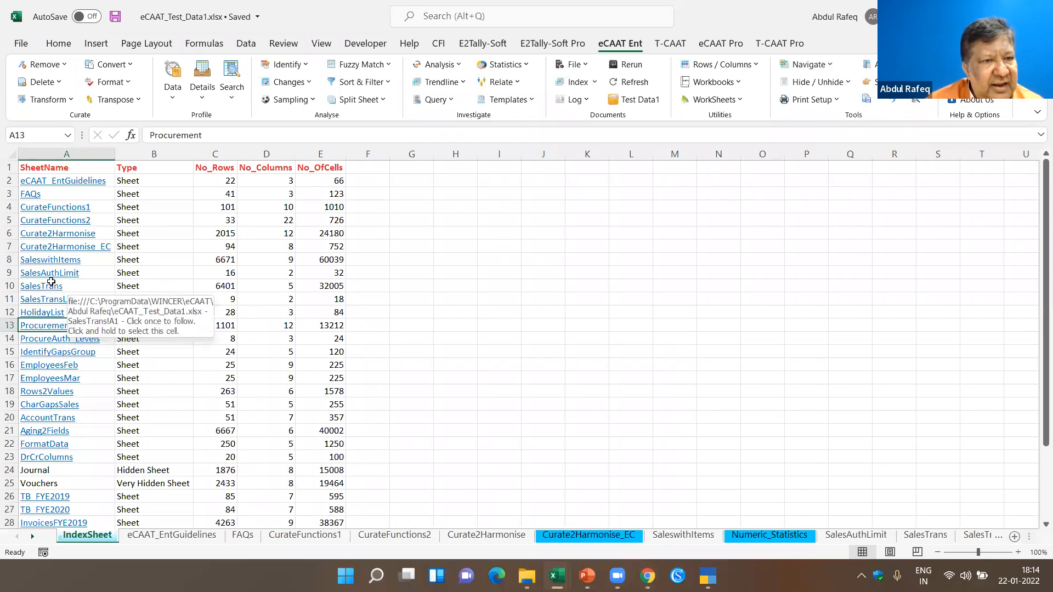
- Use the index links to examine the SalesTrans and SalesTransLimit sheets, returning to IndexSheet after each
{"action": "left_click", "coordinate": [52, 287]}
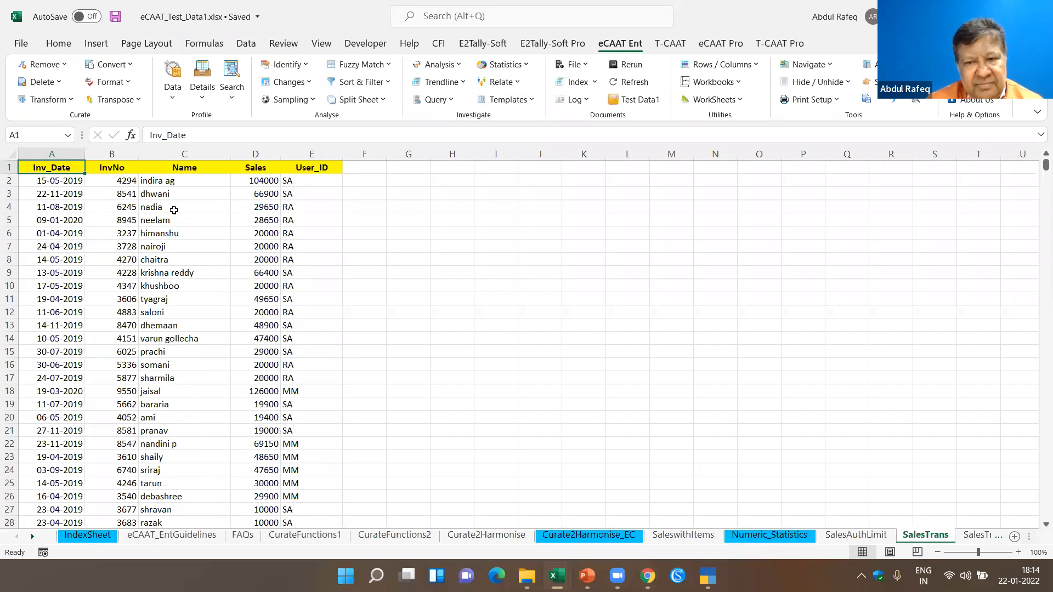
{"action": "left_click", "coordinate": [88, 535]}
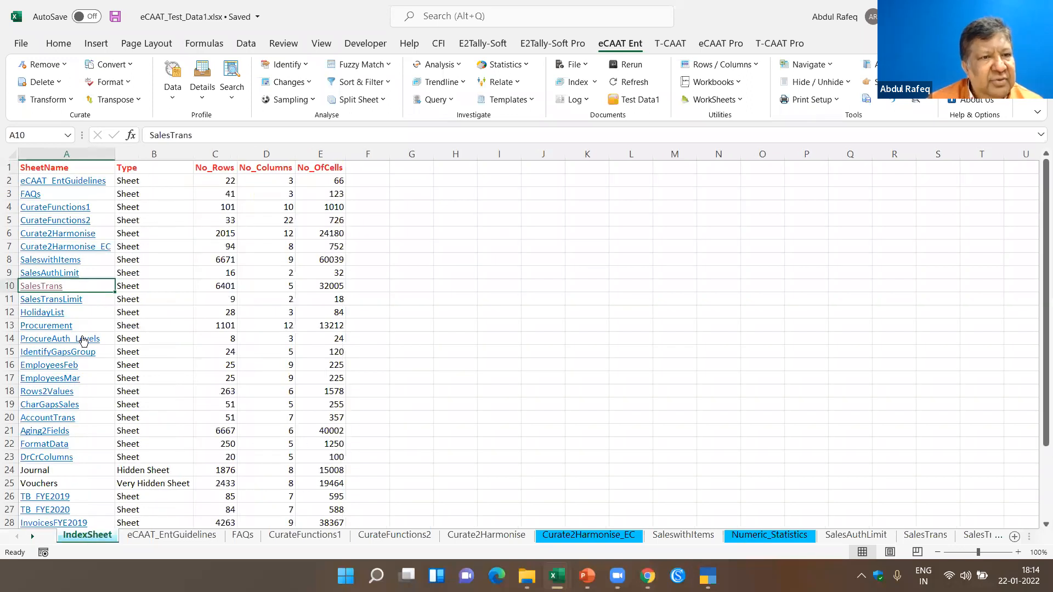
{"action": "left_click", "coordinate": [65, 300]}
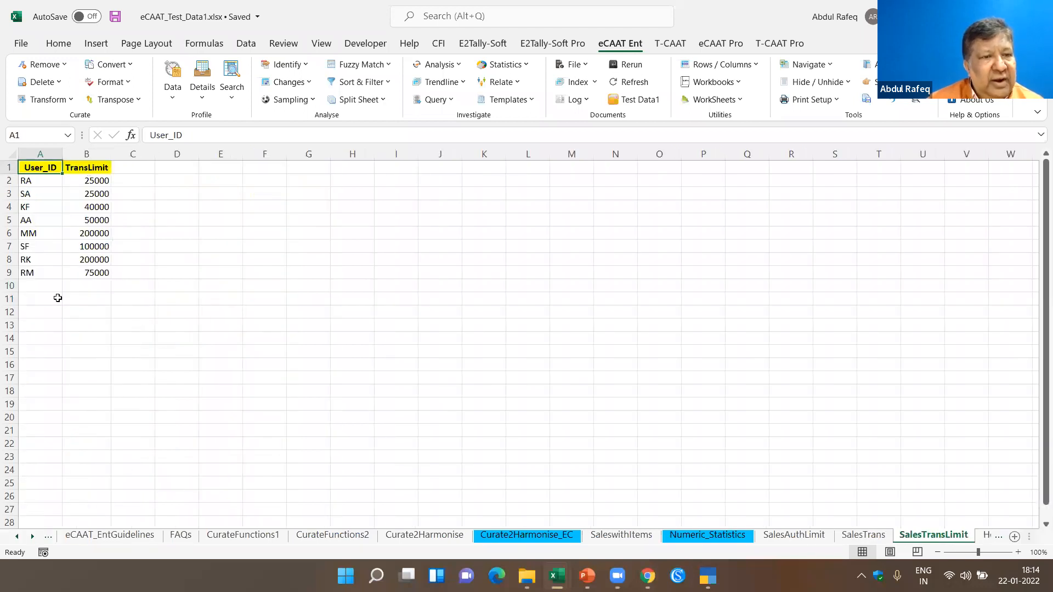
{"action": "left_click", "coordinate": [17, 536]}
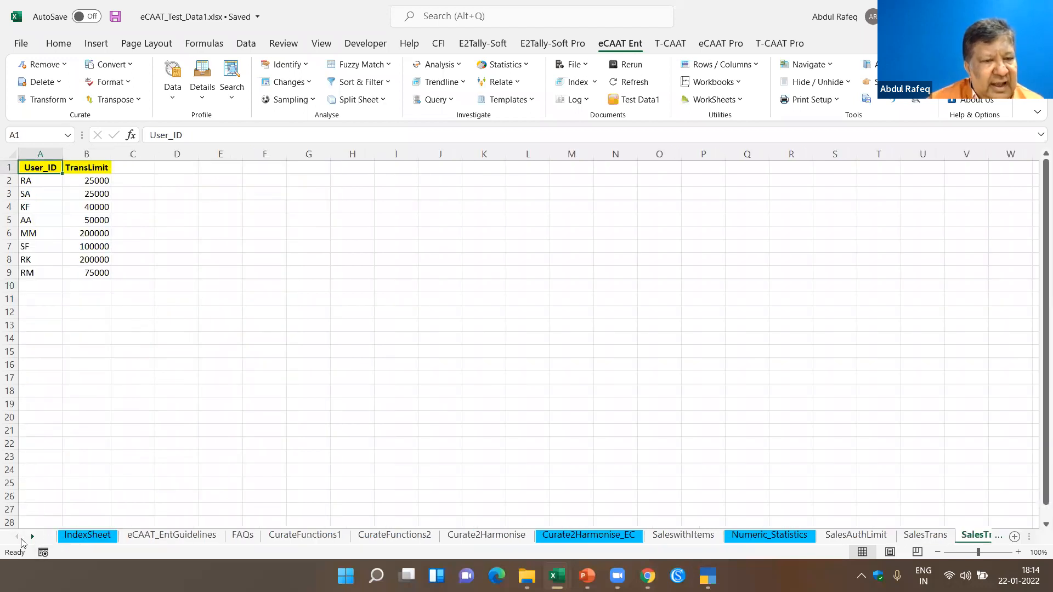
{"action": "left_click", "coordinate": [92, 537]}
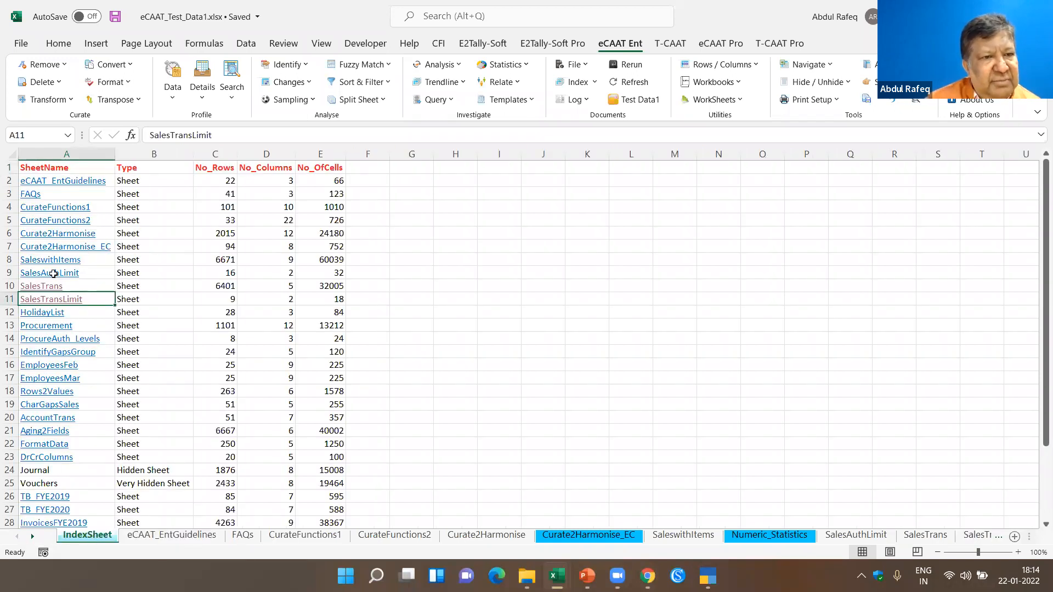
- Open SalesTrans from the index and start Join Files with SalesTransLimit as the secondary file
{"action": "left_click", "coordinate": [54, 288]}
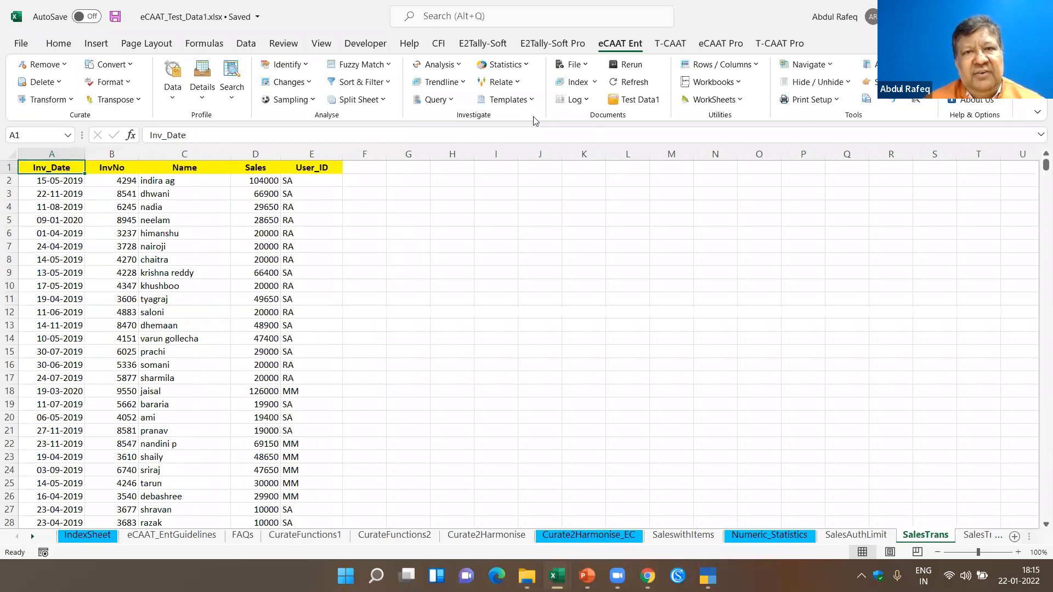
{"action": "left_click", "coordinate": [516, 83]}
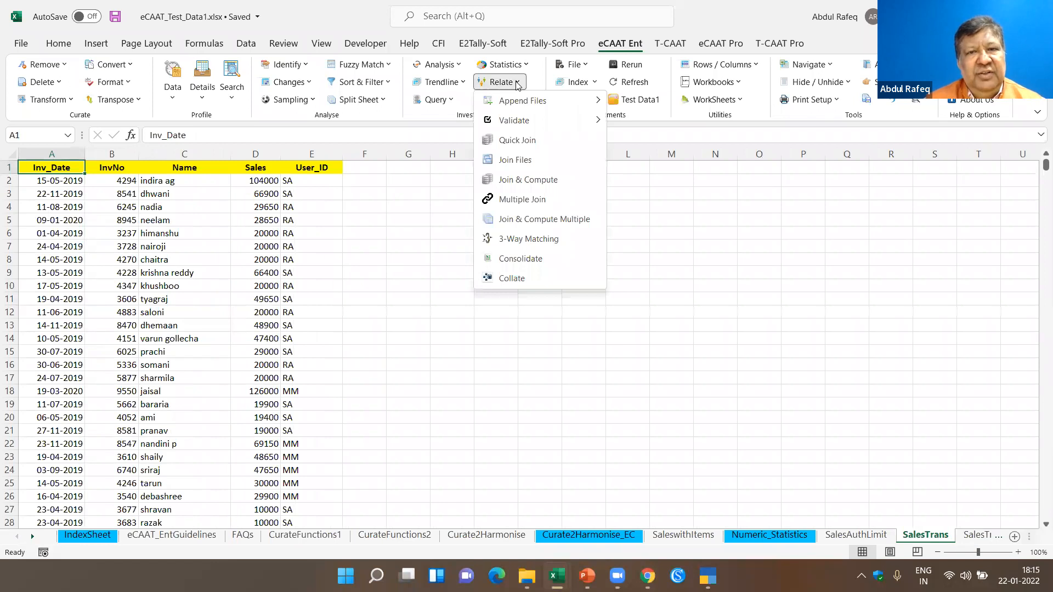
{"action": "mouse_move", "coordinate": [508, 107]}
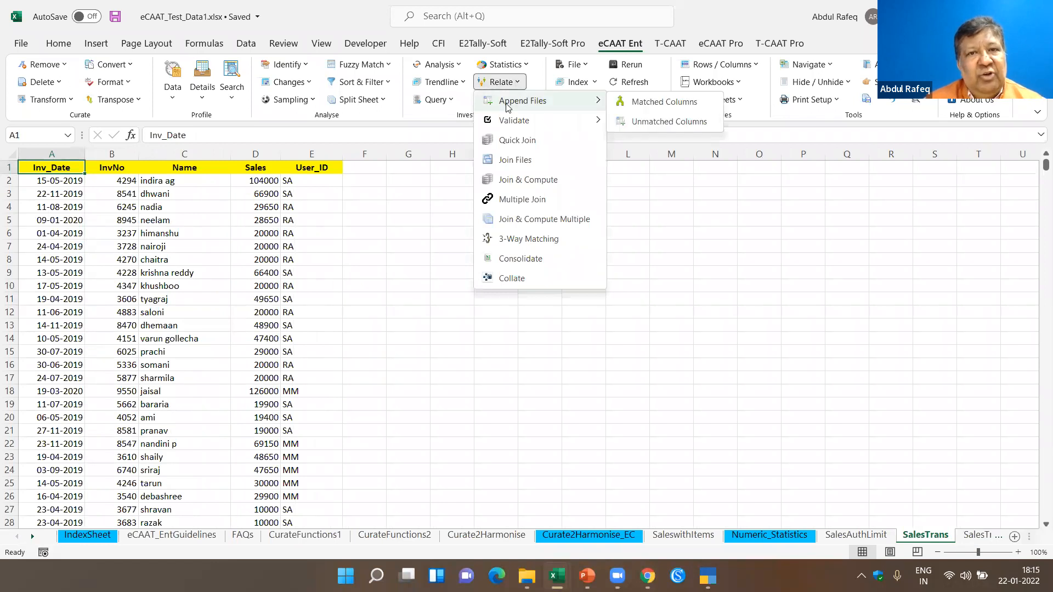
{"action": "left_click", "coordinate": [515, 160]}
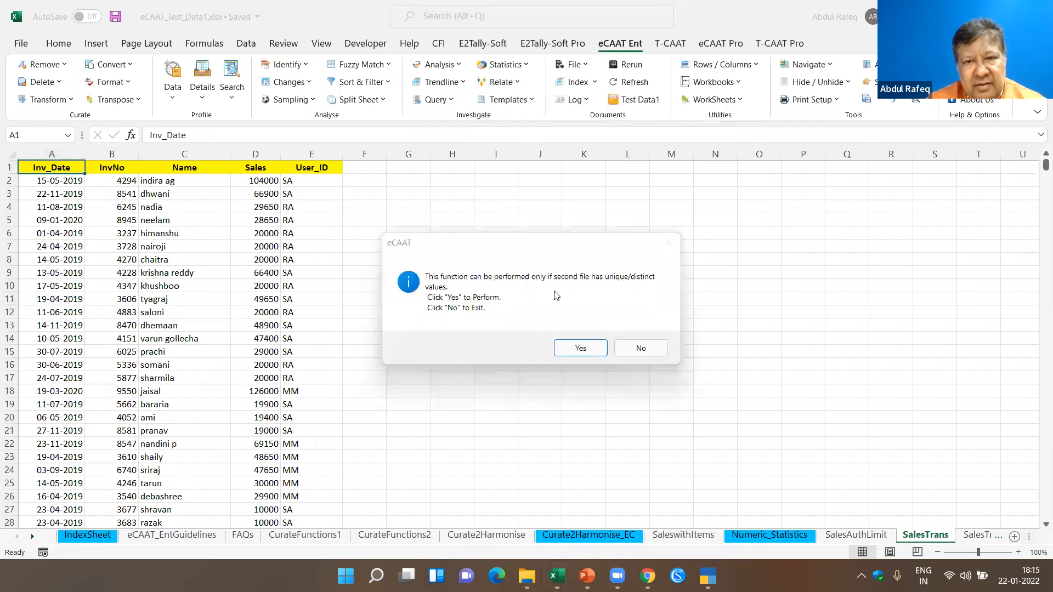
{"action": "left_click", "coordinate": [581, 348]}
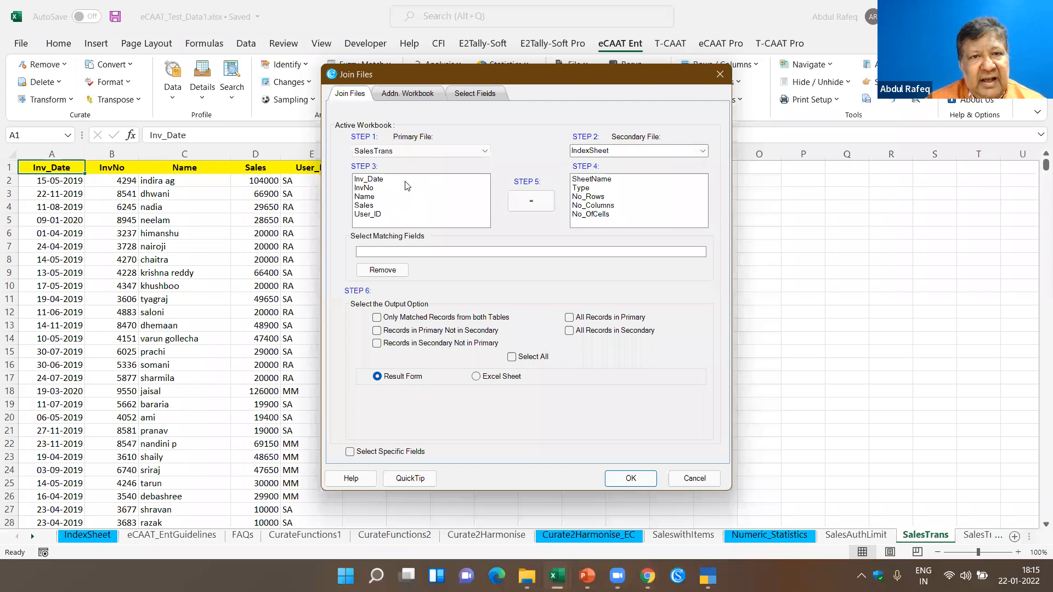
{"action": "left_click", "coordinate": [703, 152]}
{"action": "type", "text": "salesAuthLimit"}
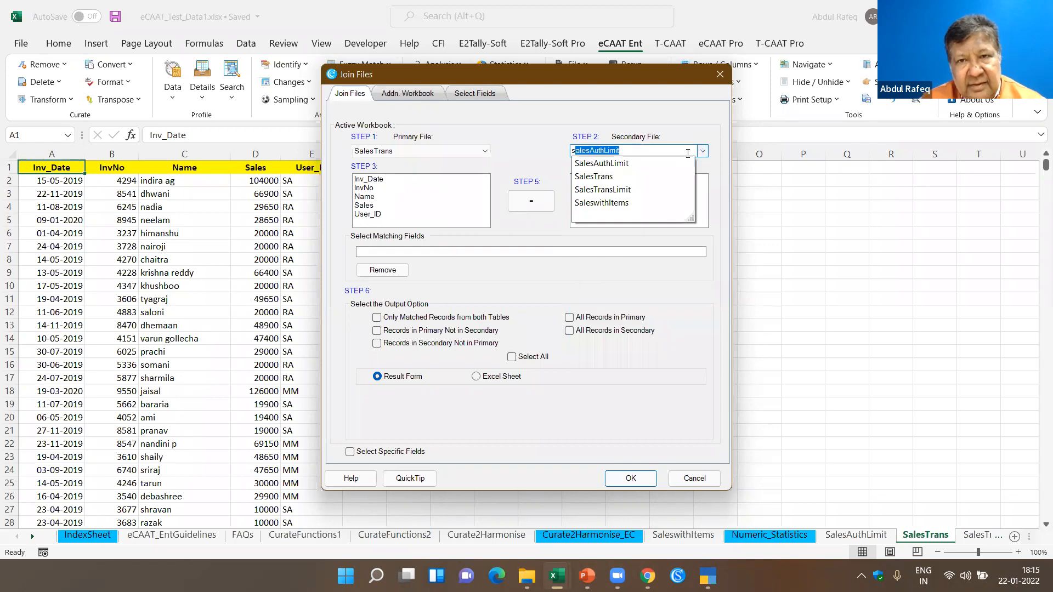
{"action": "left_click", "coordinate": [643, 190]}
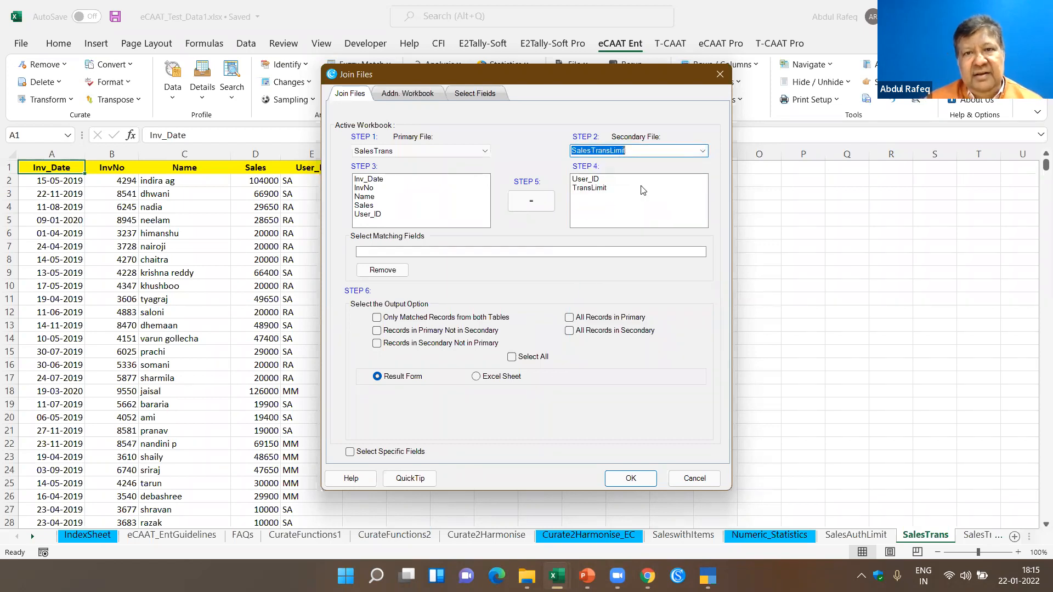
- Match User_ID in both files, choose Only Matched Records from both Tables, and run the join to the result form
{"action": "left_click", "coordinate": [366, 217]}
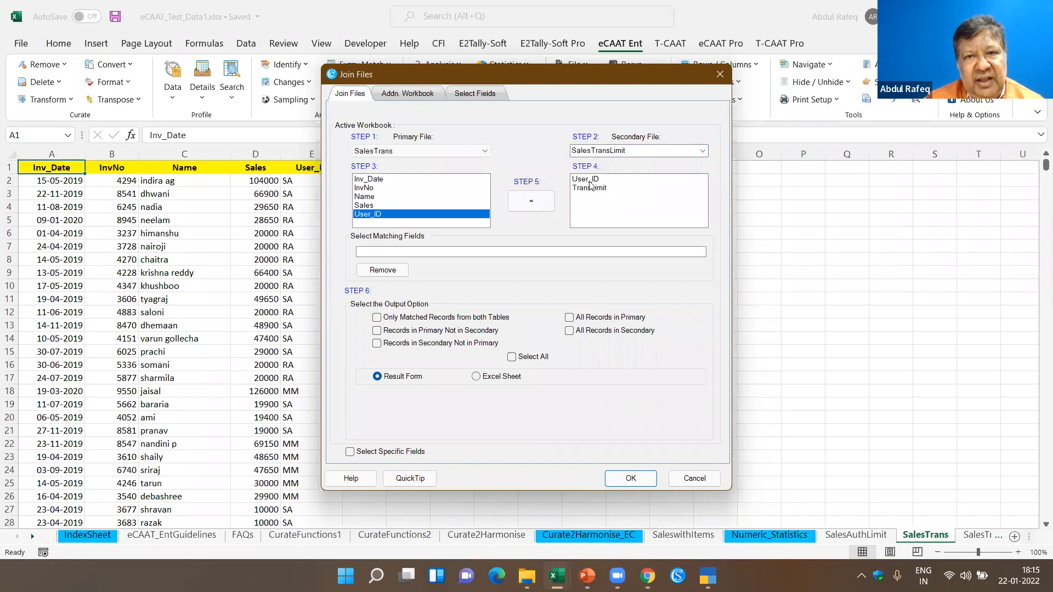
{"action": "left_click", "coordinate": [587, 179]}
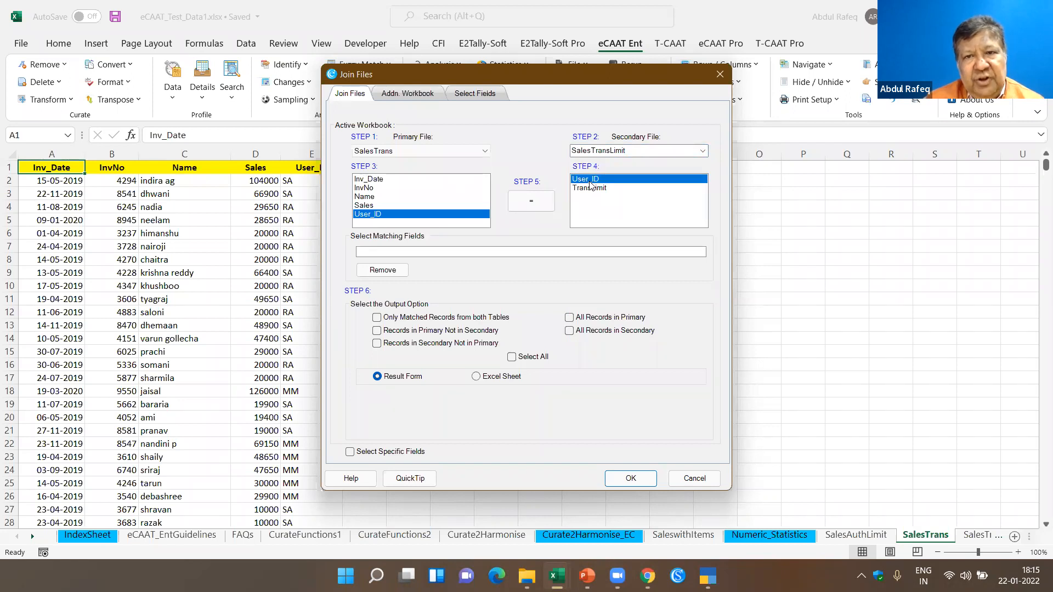
{"action": "left_click", "coordinate": [533, 202]}
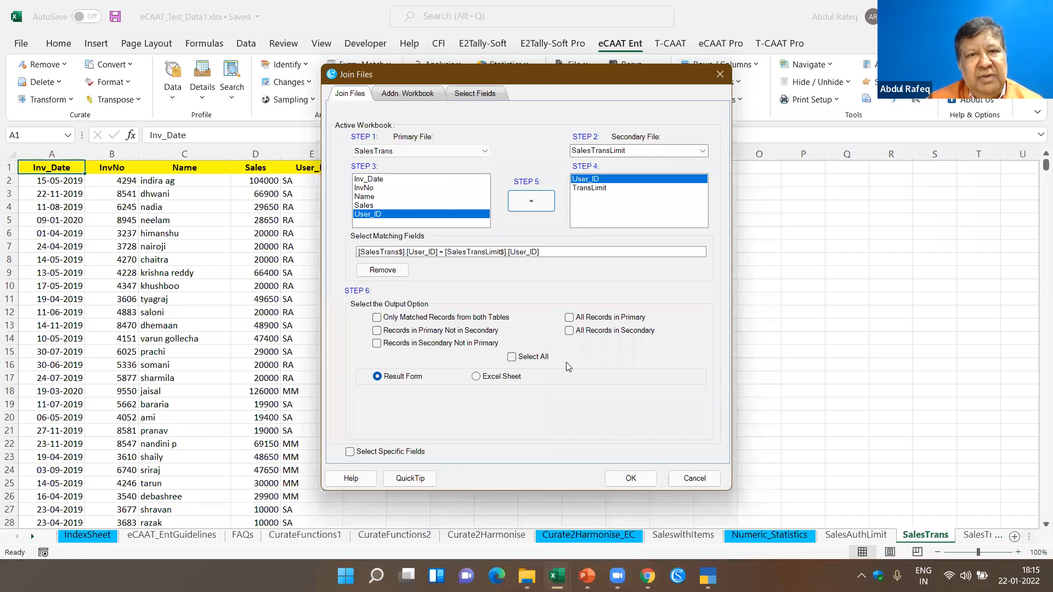
{"action": "left_click", "coordinate": [383, 321]}
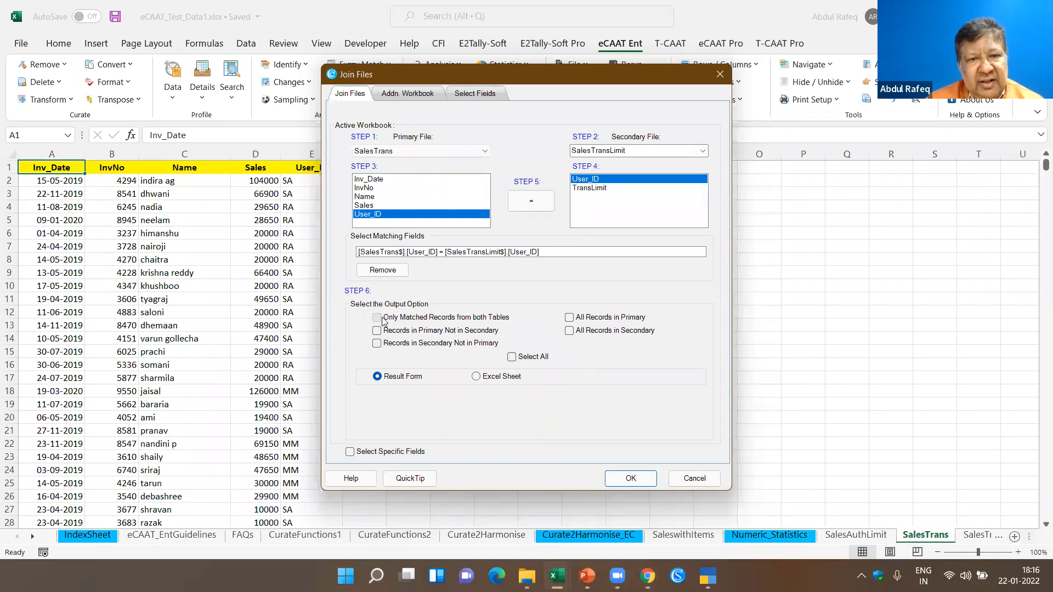
{"action": "left_click", "coordinate": [624, 477]}
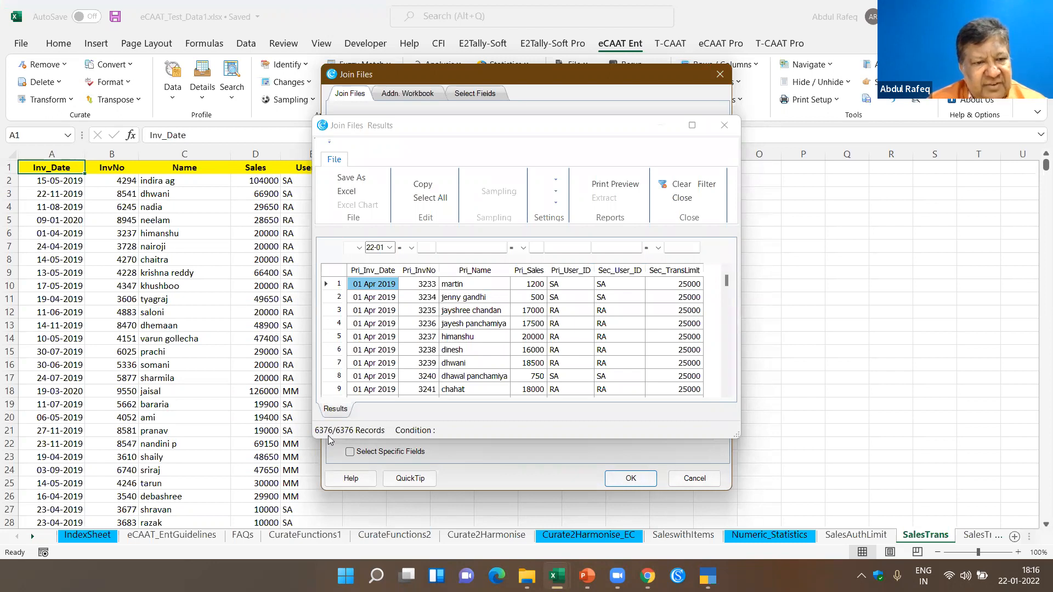
- Enlarge the Join Files results, compare Pri_Sales with Sec_TransLimit in the first record, and close the results
{"action": "left_click", "coordinate": [692, 125]}
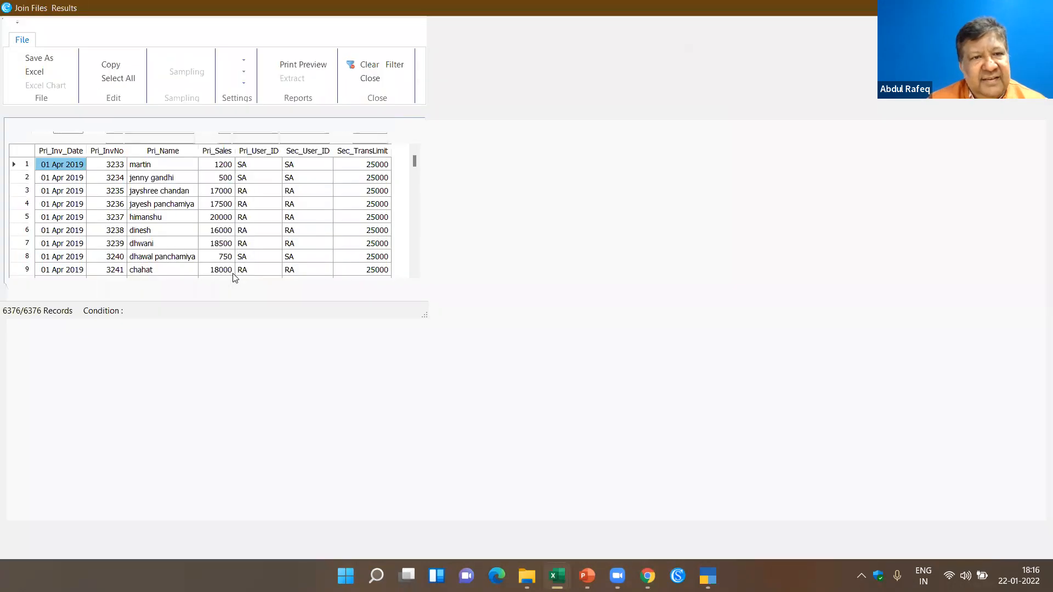
{"action": "left_click", "coordinate": [369, 167]}
{"action": "left_click", "coordinate": [225, 164]}
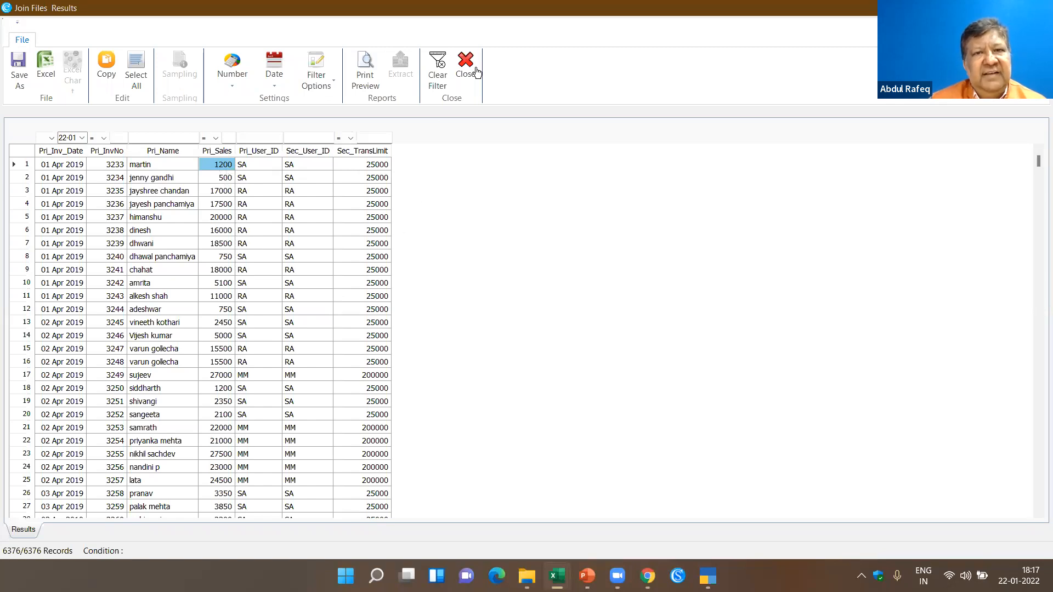
{"action": "left_click", "coordinate": [462, 87]}
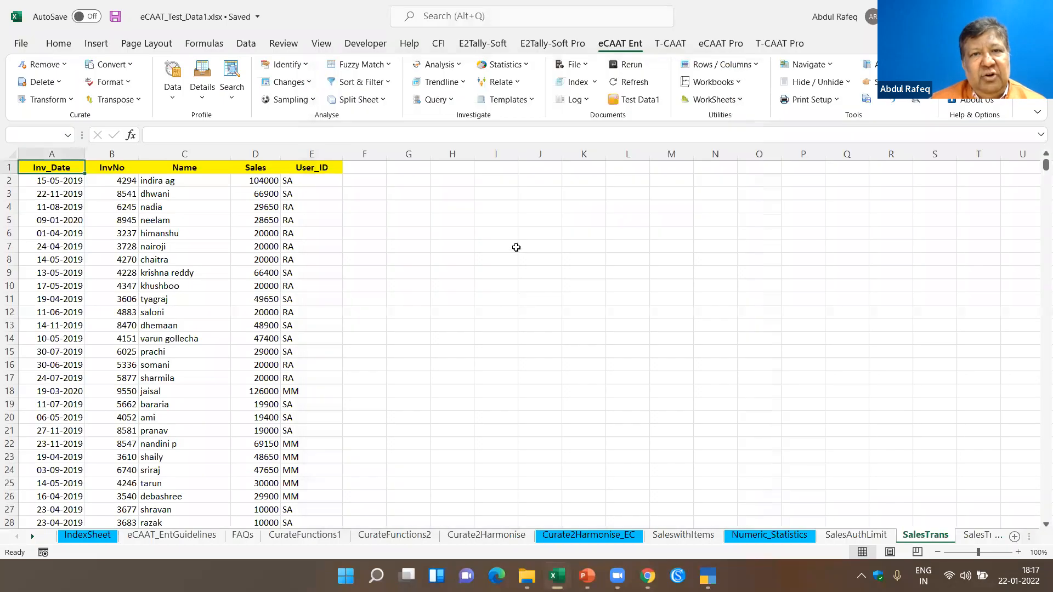
{"action": "left_click", "coordinate": [487, 242]}
- Start an Authentication Check on SalesTrans with SalesTransLimit as the secondary file
{"action": "left_click", "coordinate": [529, 101]}
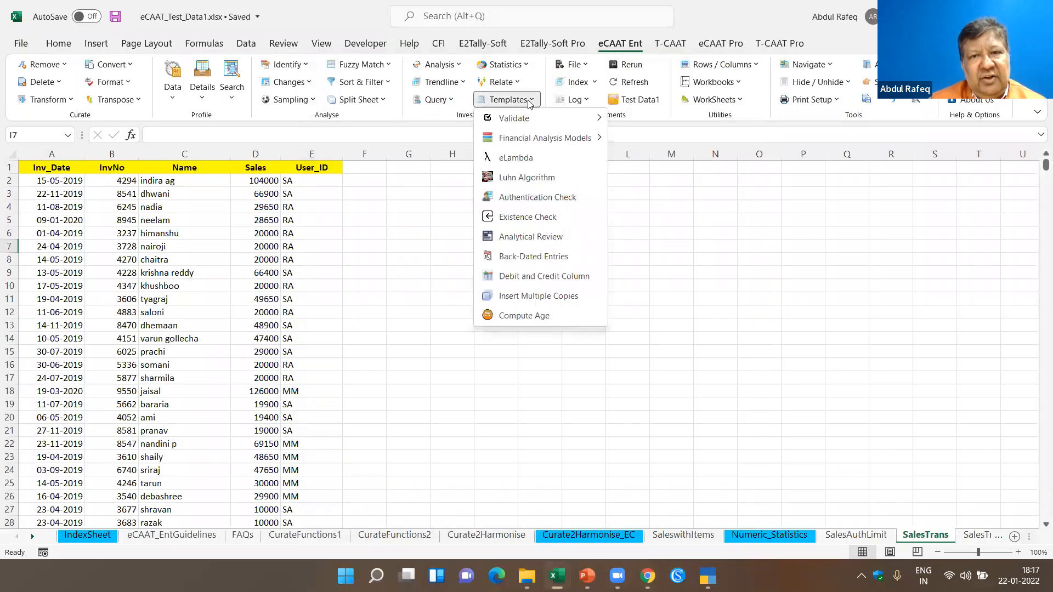
{"action": "left_click", "coordinate": [537, 197]}
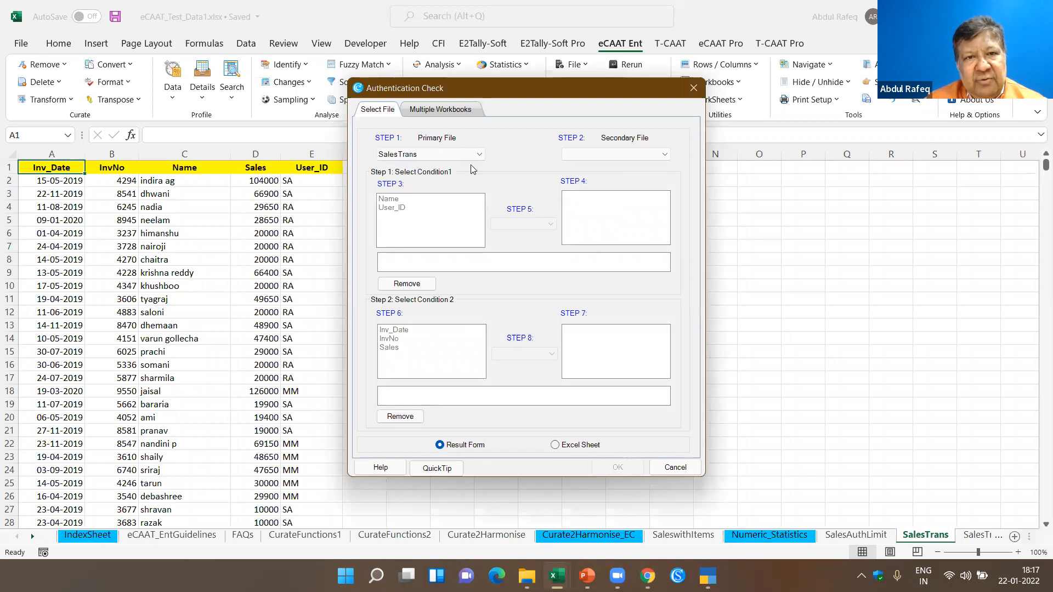
{"action": "left_click", "coordinate": [664, 158]}
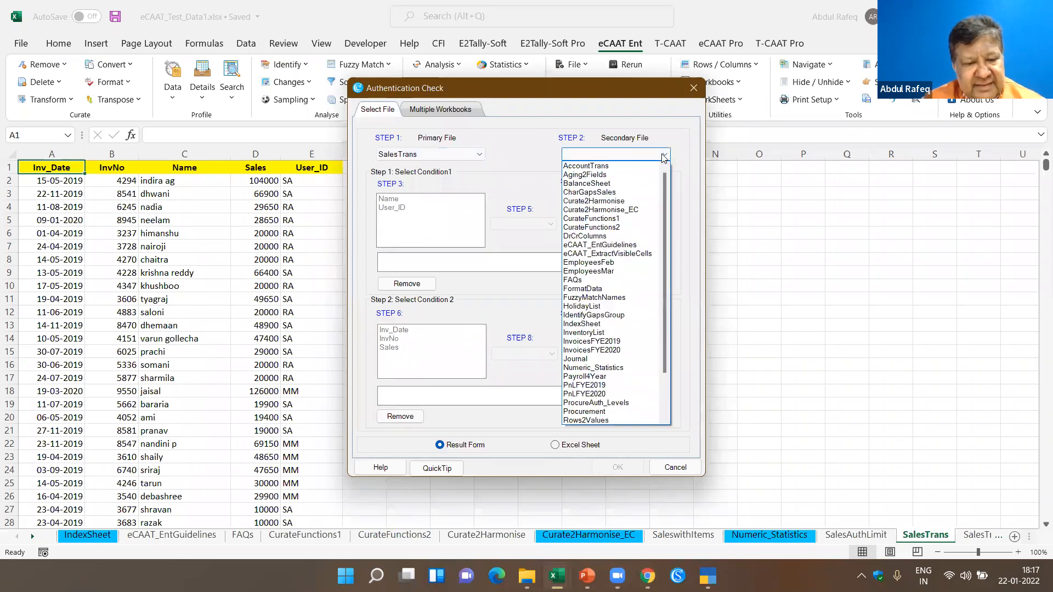
{"action": "key", "text": "Down"}
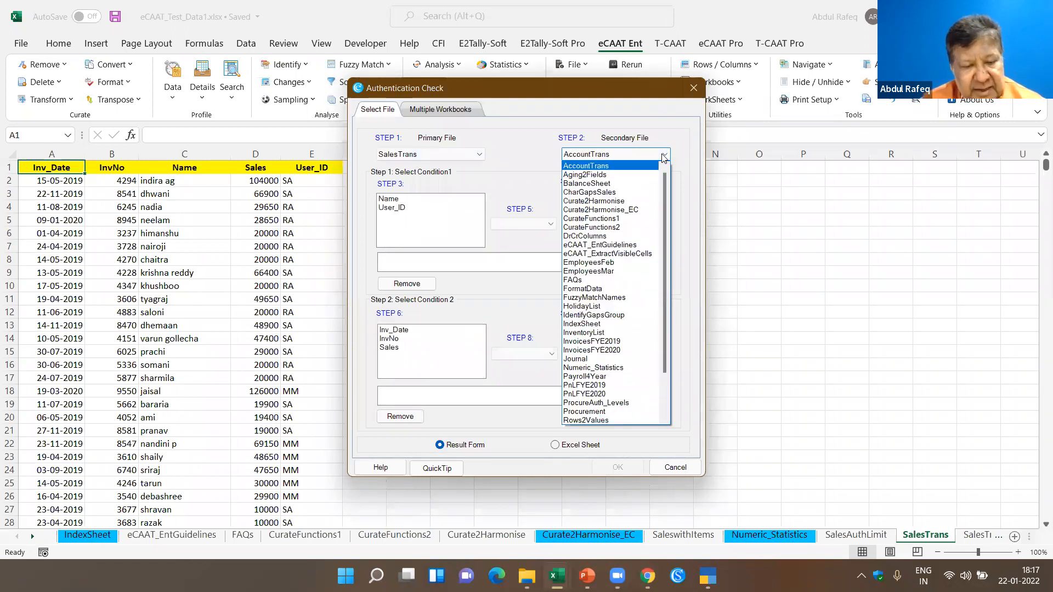
{"action": "key", "text": "s"}
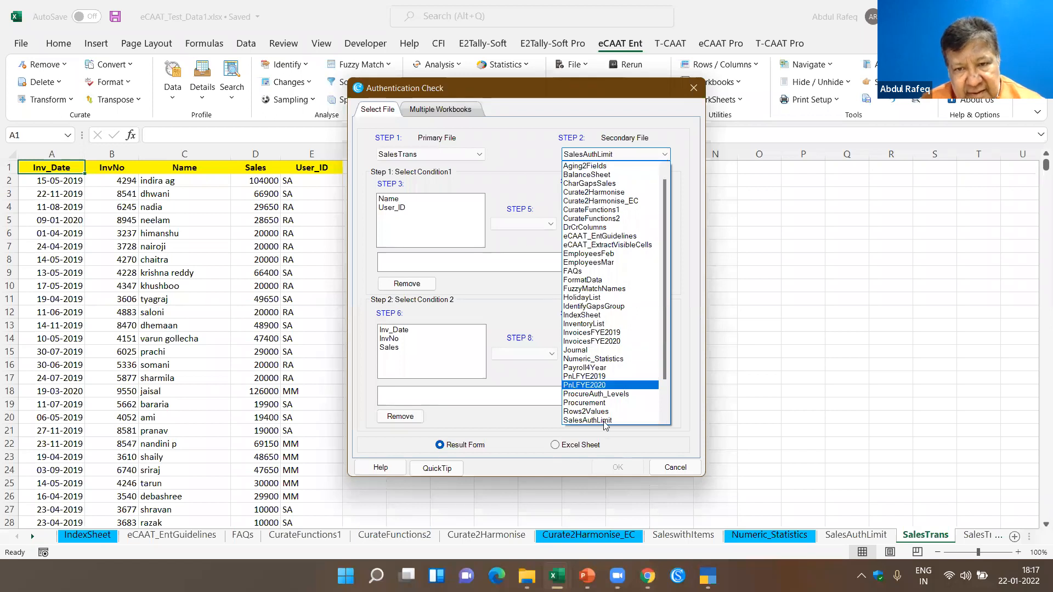
{"action": "scroll", "coordinate": [667, 415], "scroll_direction": "down", "scroll_amount": 1}
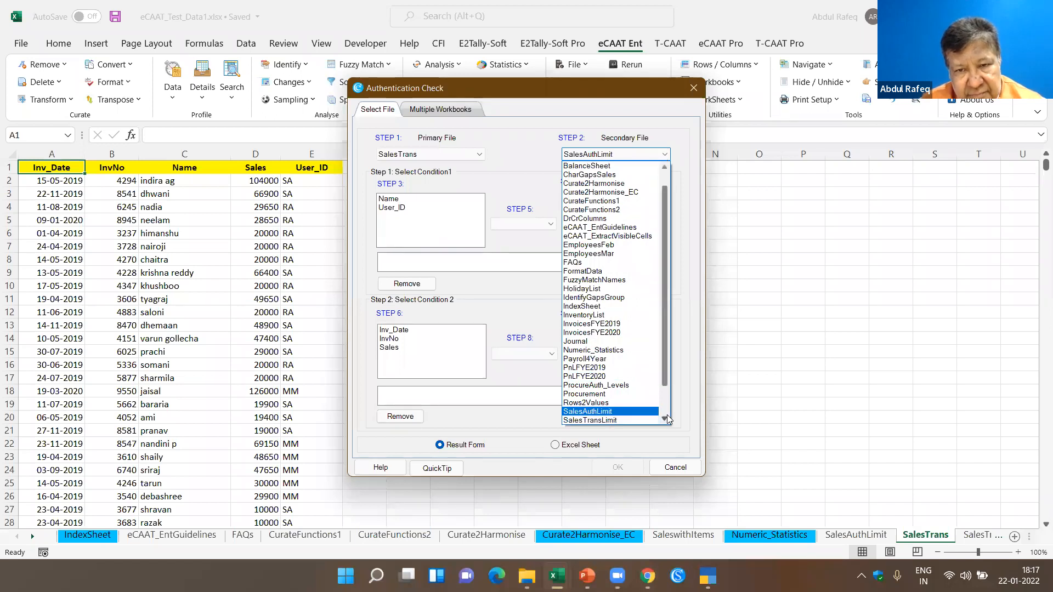
{"action": "left_click", "coordinate": [646, 420]}
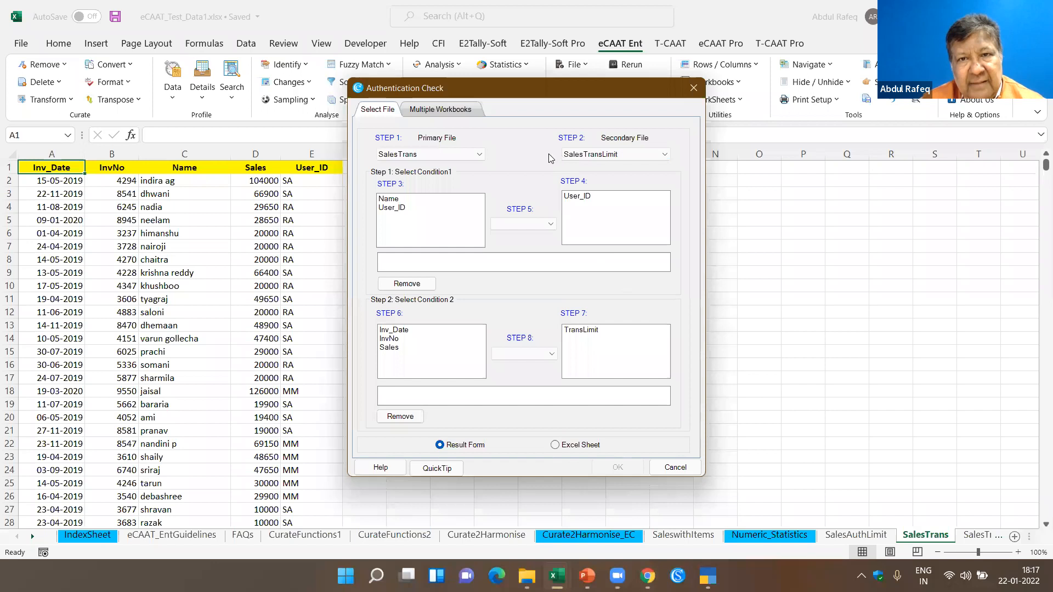
- Set condition 1 so that the SalesTrans User_ID Equals the SalesTransLimit User_ID
{"action": "left_click", "coordinate": [398, 209]}
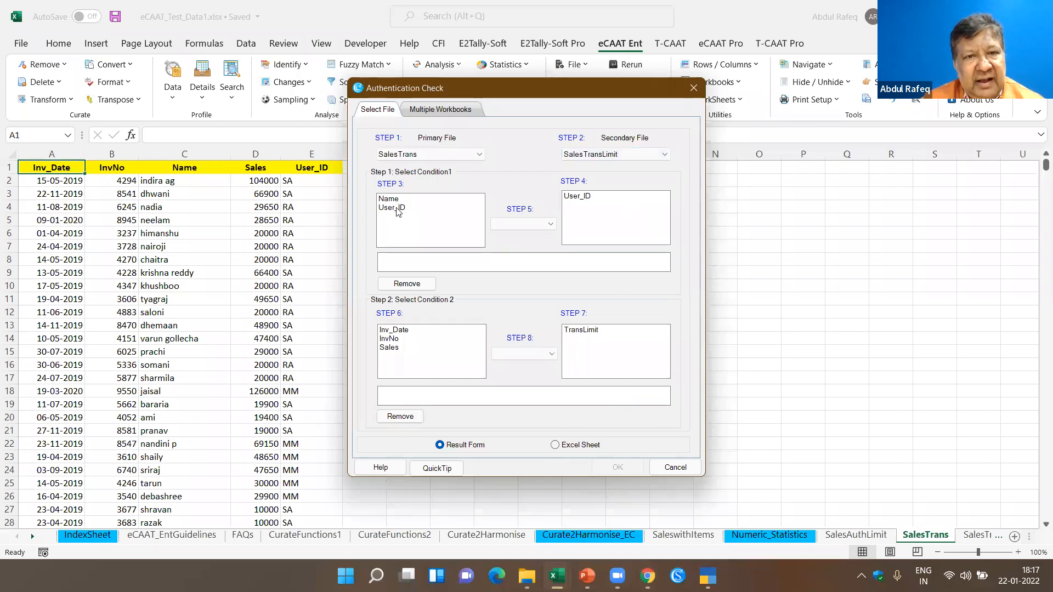
{"action": "left_click", "coordinate": [577, 202]}
{"action": "left_click", "coordinate": [538, 224]}
{"action": "left_click", "coordinate": [526, 236]}
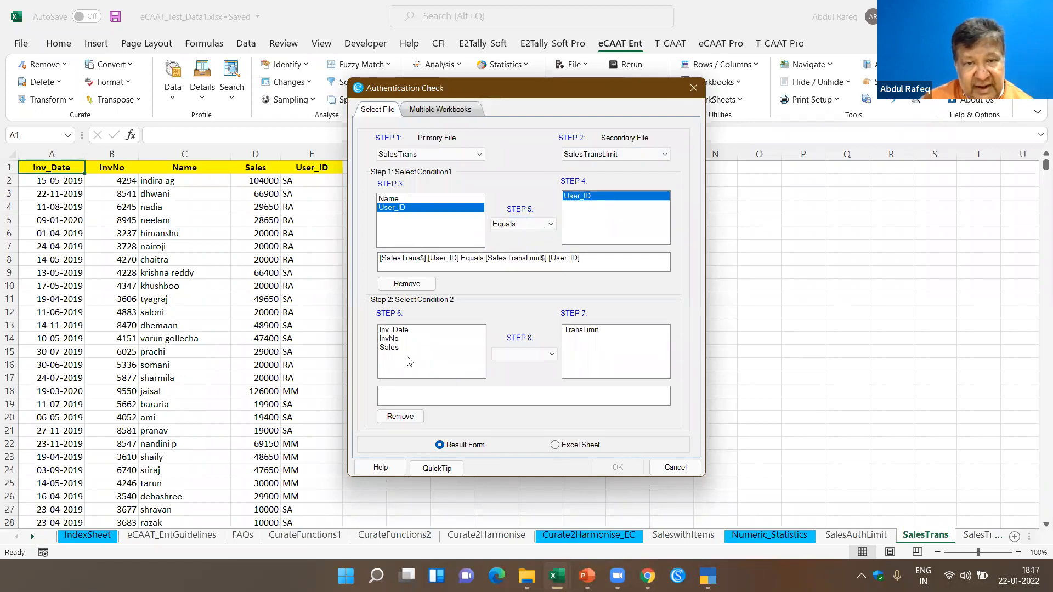
- Set condition 2 to Sales > TransLimit and run the Authentication Check to the result form
{"action": "left_click", "coordinate": [394, 348]}
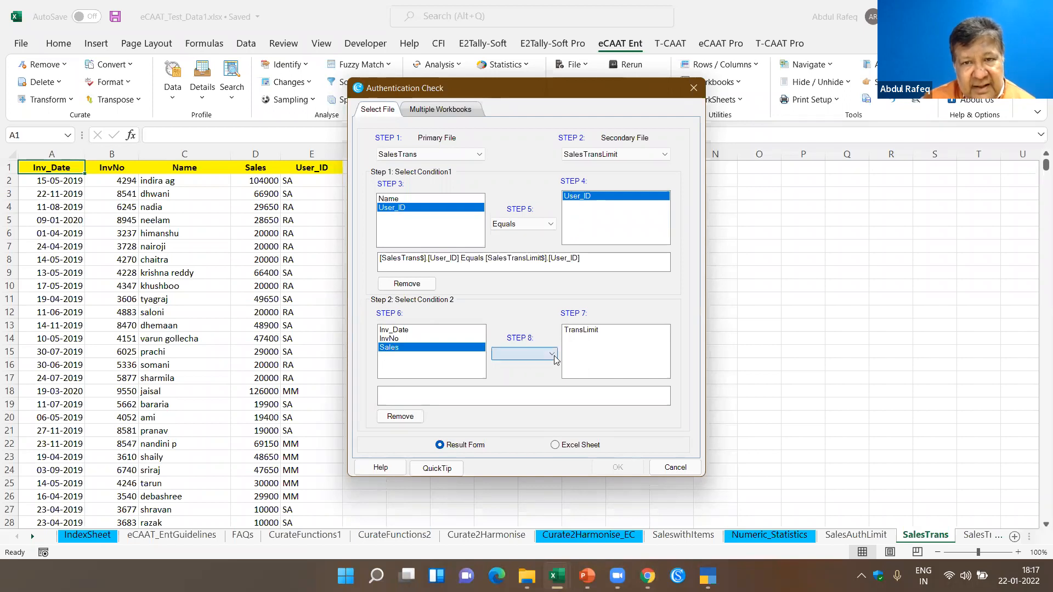
{"action": "left_click", "coordinate": [588, 336]}
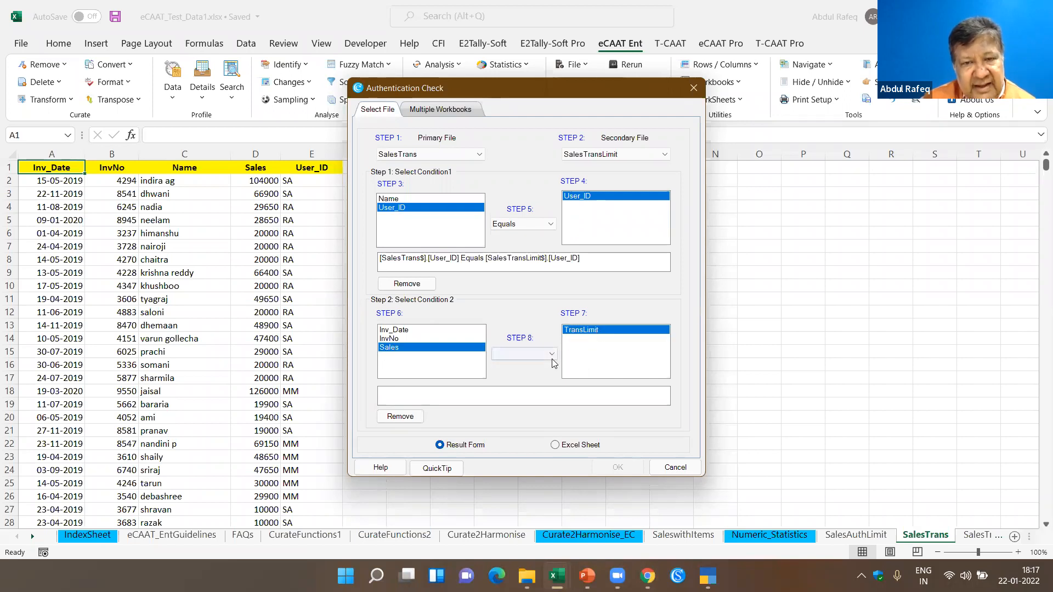
{"action": "left_click", "coordinate": [550, 354]}
{"action": "left_click", "coordinate": [516, 383]}
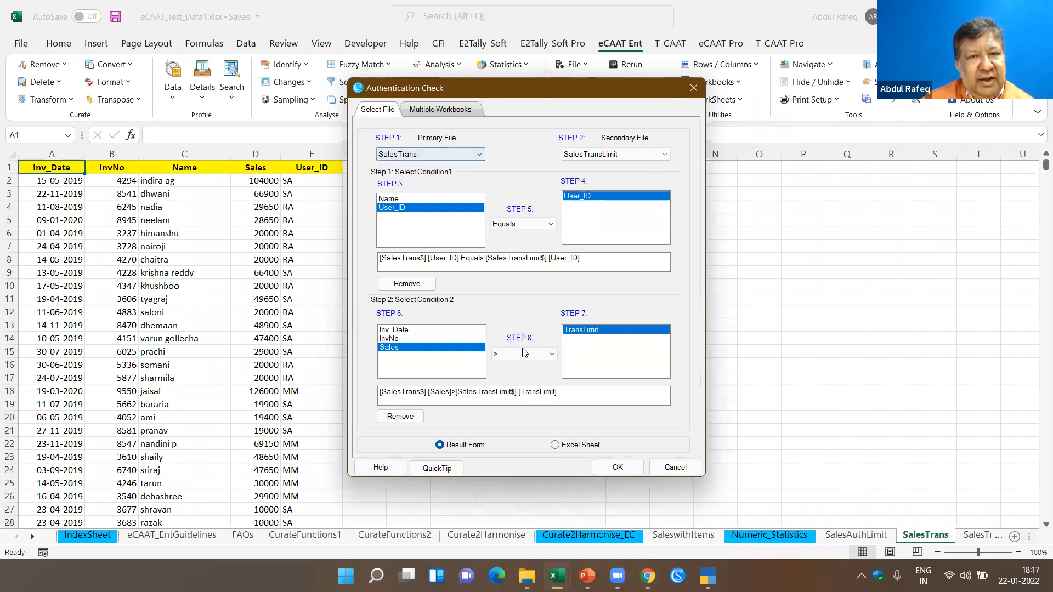
{"action": "left_click", "coordinate": [618, 467]}
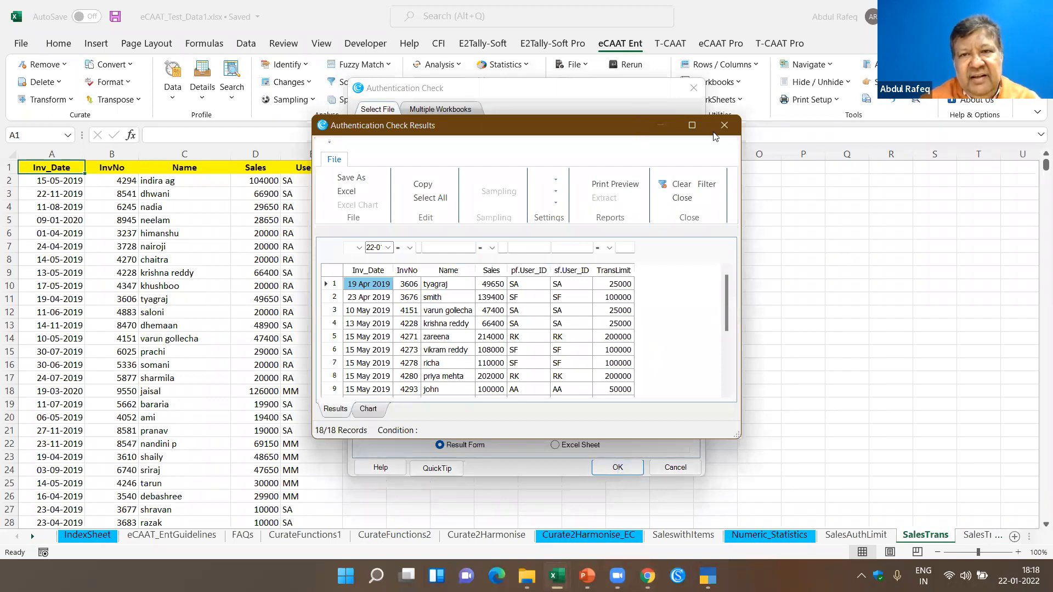
- Enlarge the Authentication Check results, compare Sales with TransLimit in the first two records, and close the results
{"action": "left_click", "coordinate": [693, 124]}
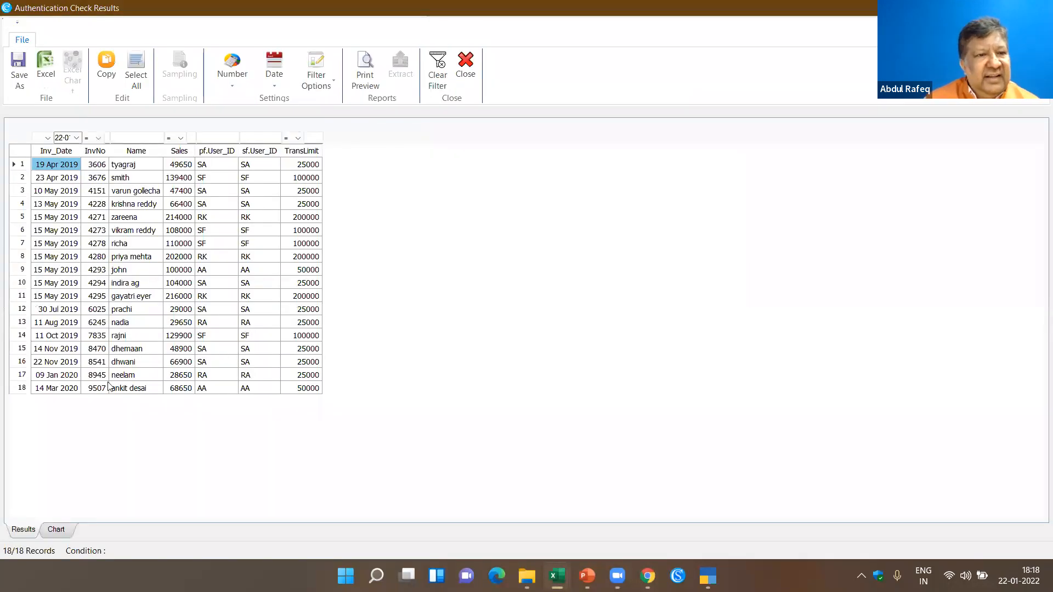
{"action": "left_click", "coordinate": [186, 176]}
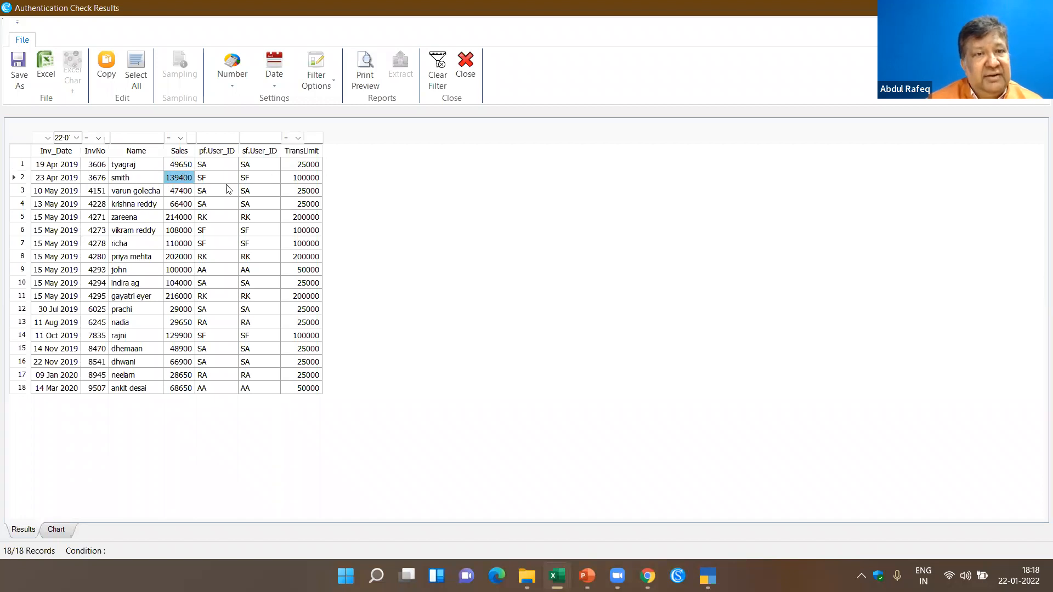
{"action": "left_click", "coordinate": [180, 165]}
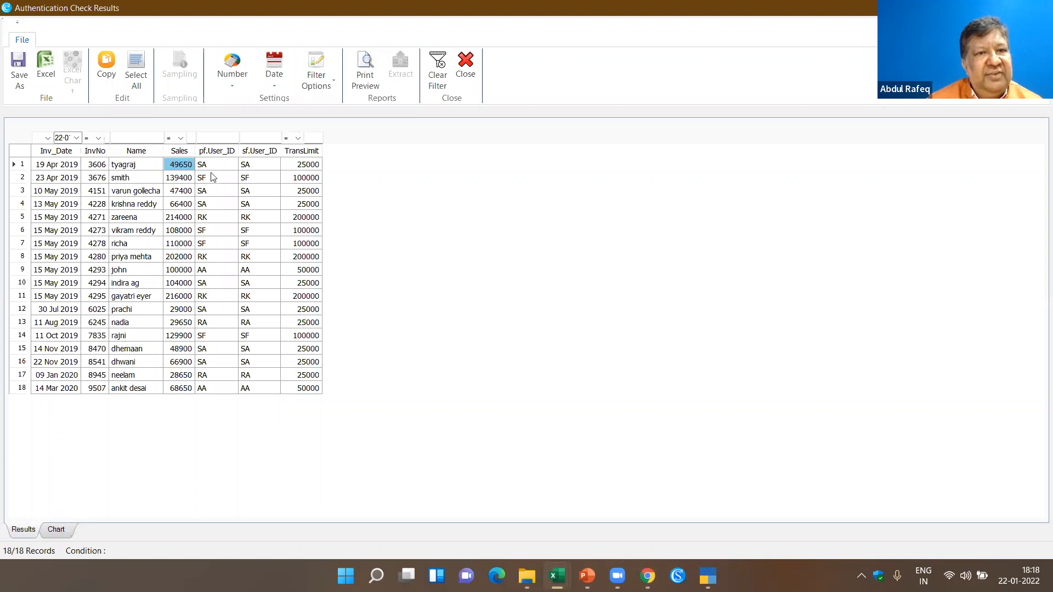
{"action": "left_click", "coordinate": [317, 165]}
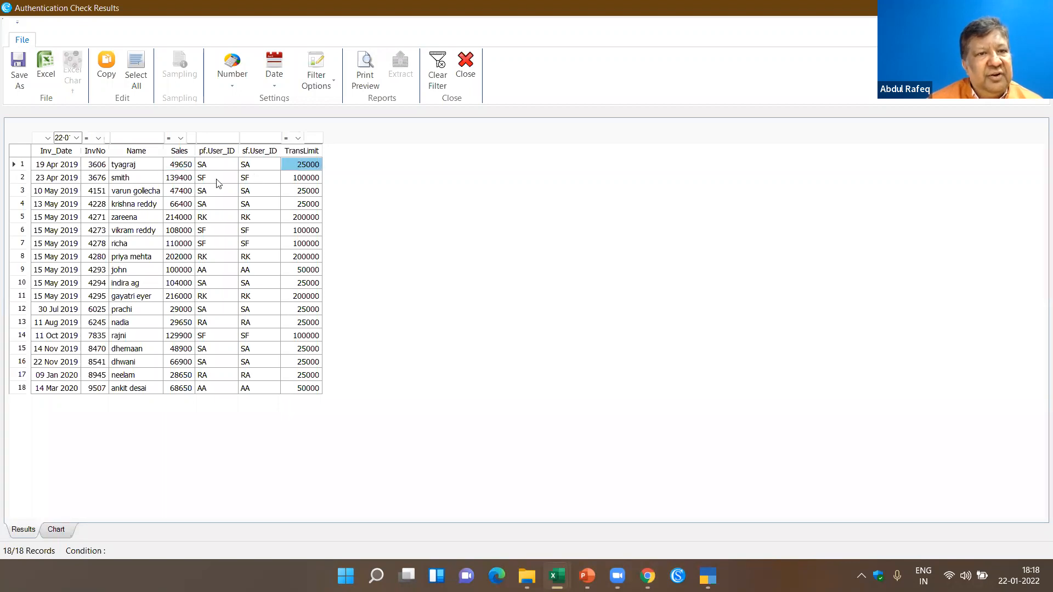
{"action": "left_click", "coordinate": [174, 181]}
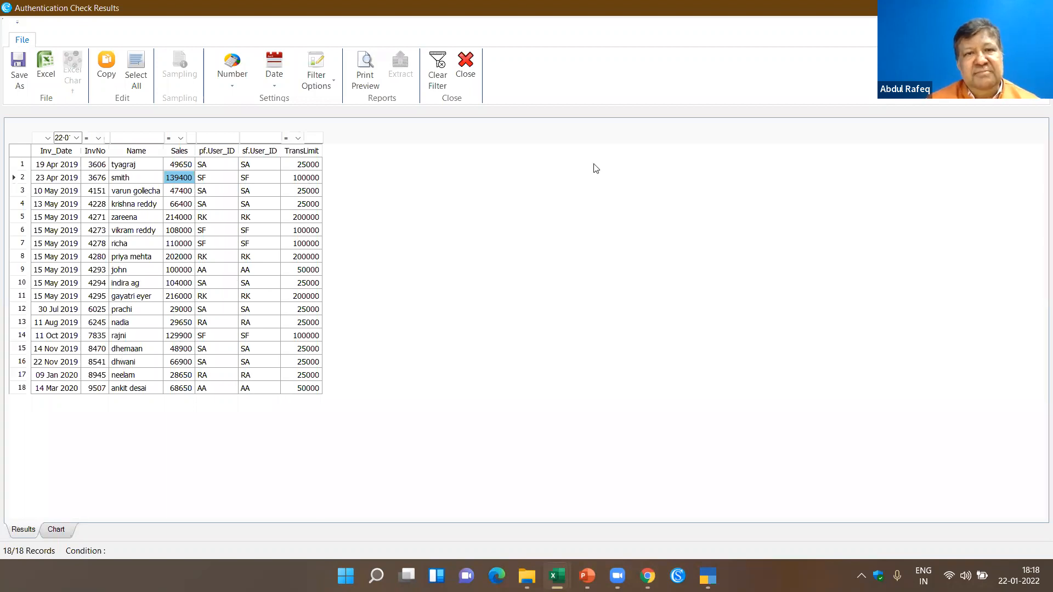
{"action": "left_click", "coordinate": [467, 71]}
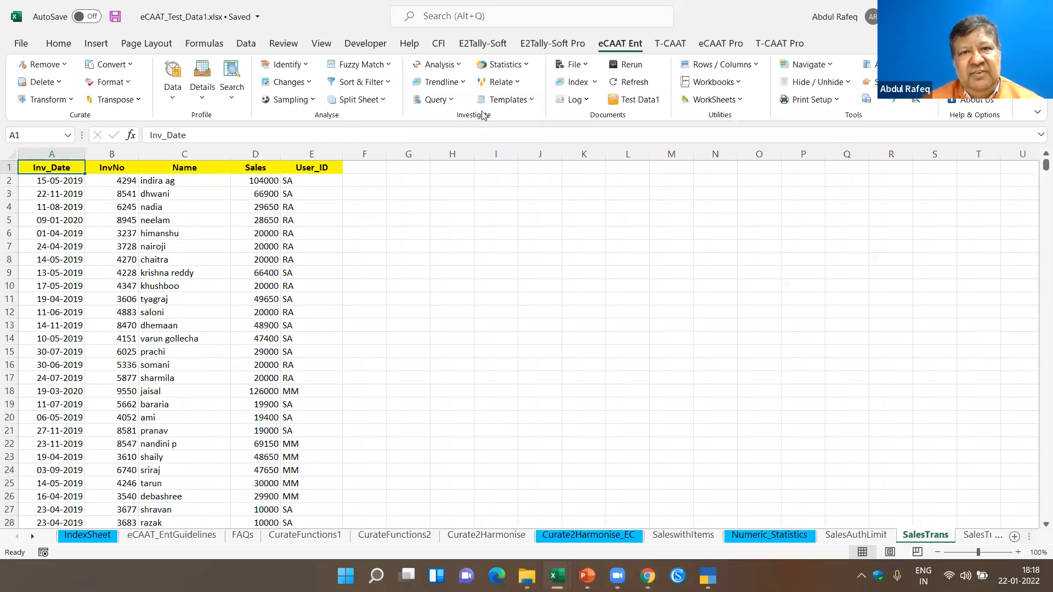
{"action": "left_click", "coordinate": [459, 65]}
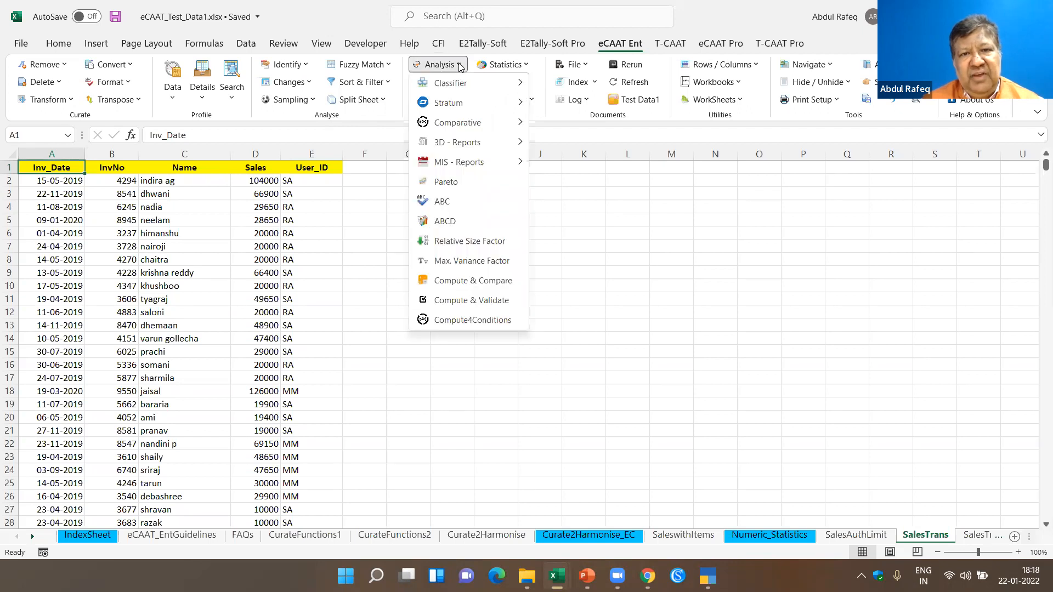
{"action": "left_click", "coordinate": [628, 305]}
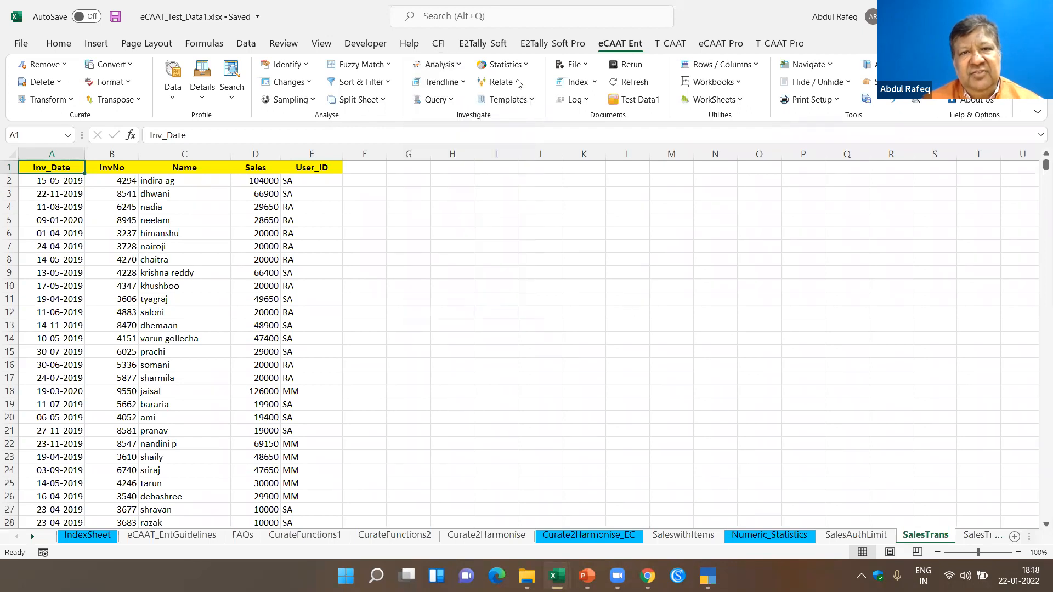
{"action": "left_click", "coordinate": [460, 65]}
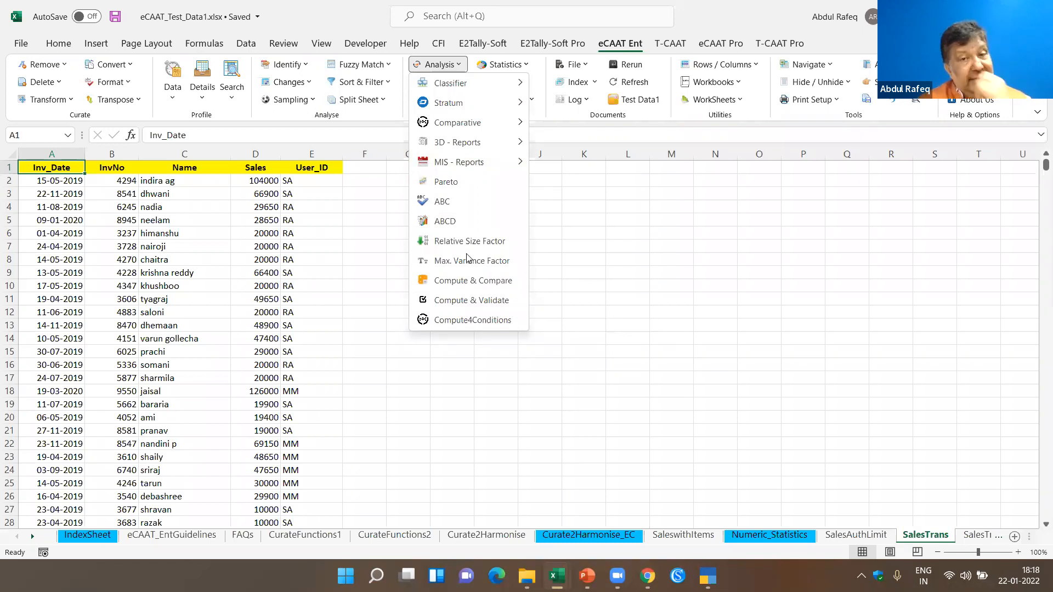
{"action": "mouse_move", "coordinate": [502, 135]}
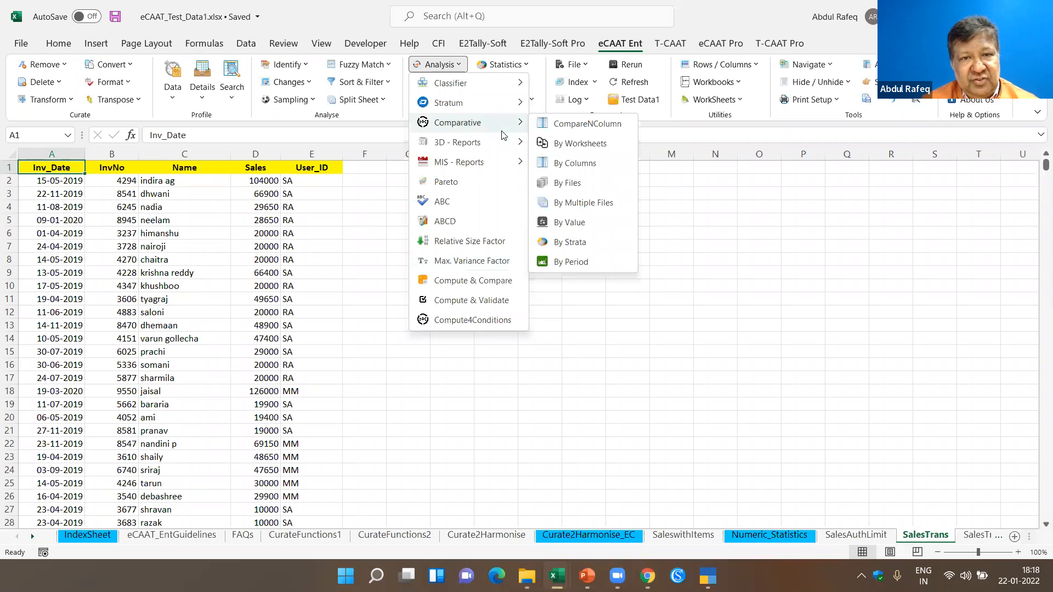
{"action": "left_click", "coordinate": [731, 402]}
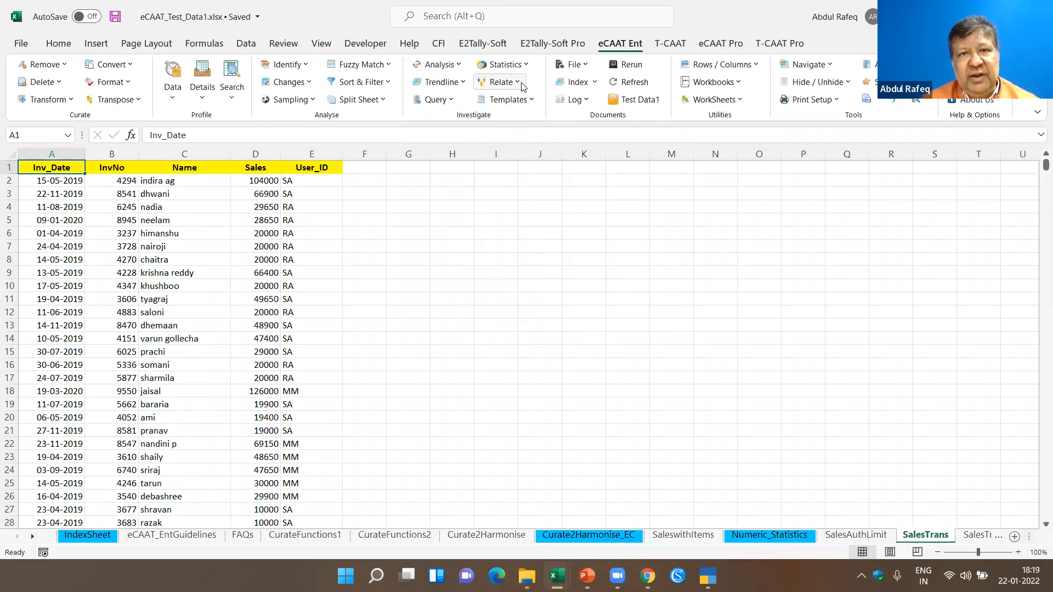
{"action": "left_click", "coordinate": [508, 99]}
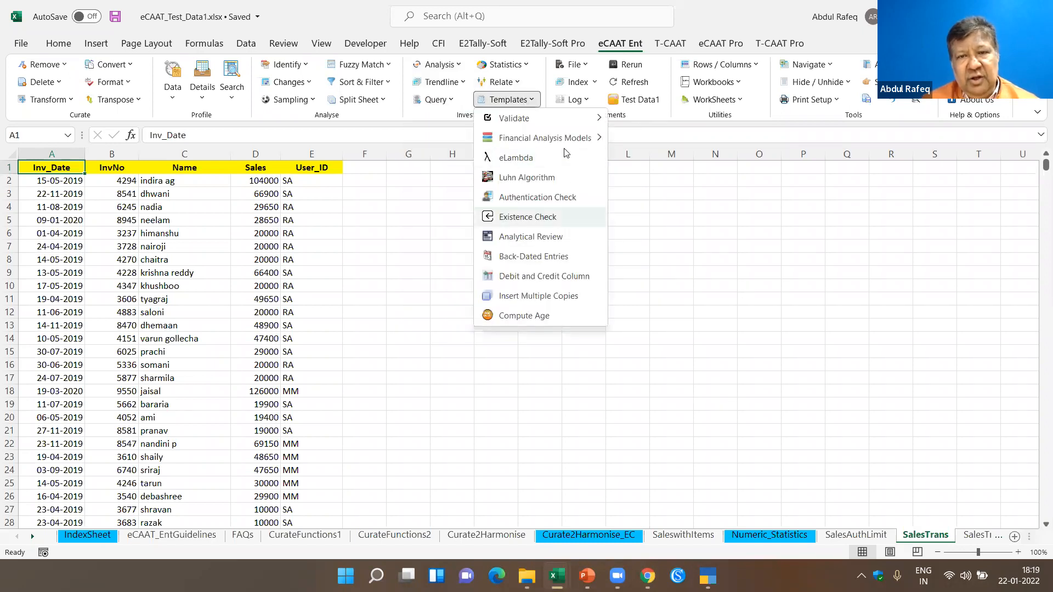
{"action": "left_click", "coordinate": [737, 320]}
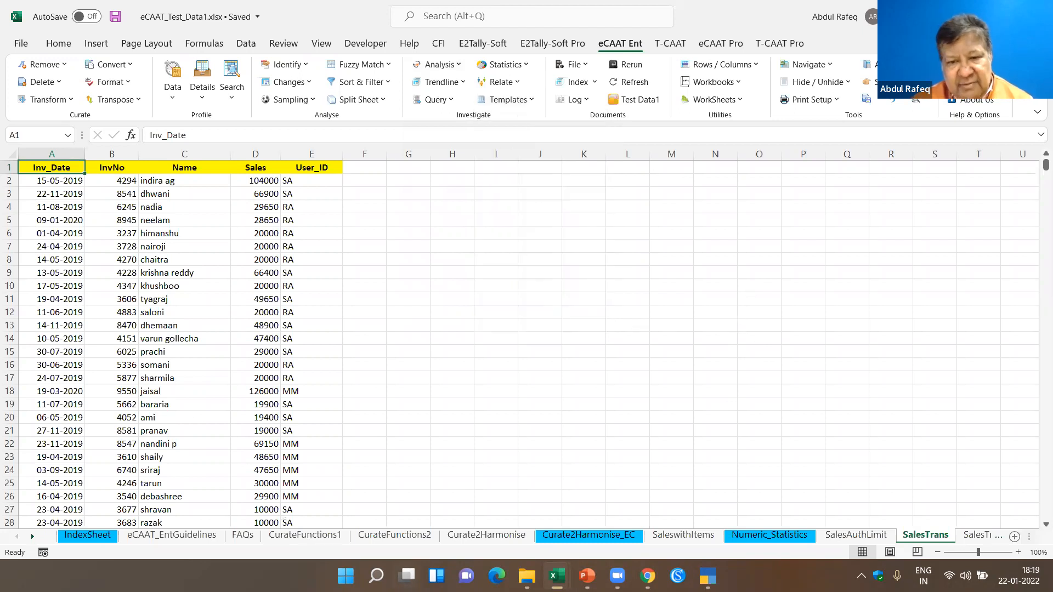
- Switch to the PowerPoint webinar presentation and start the slide show from the current Key Takeaways slide
{"action": "left_click", "coordinate": [587, 576]}
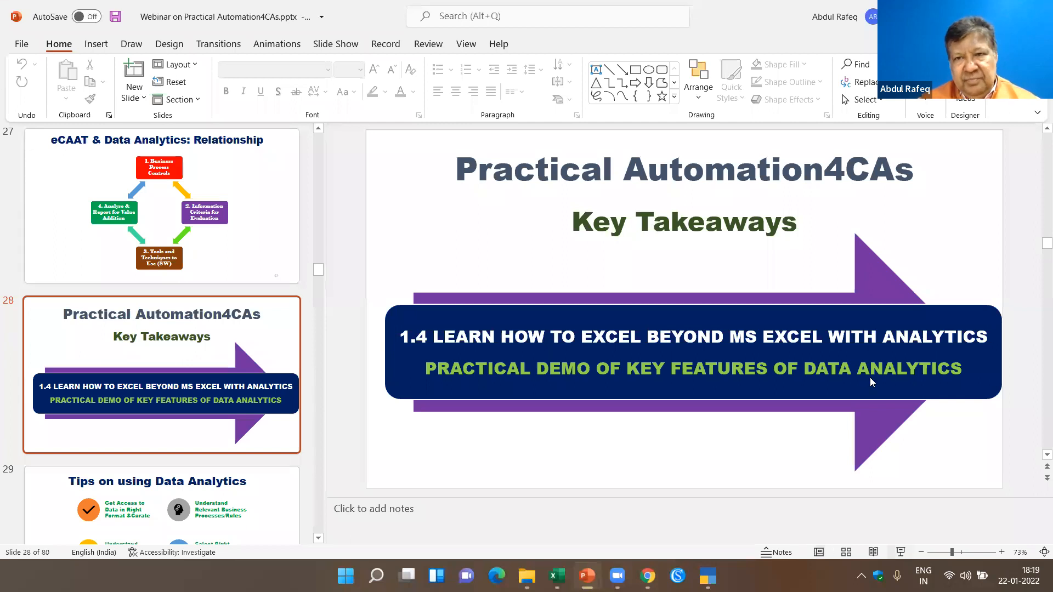
{"action": "key", "text": "shift+F5"}
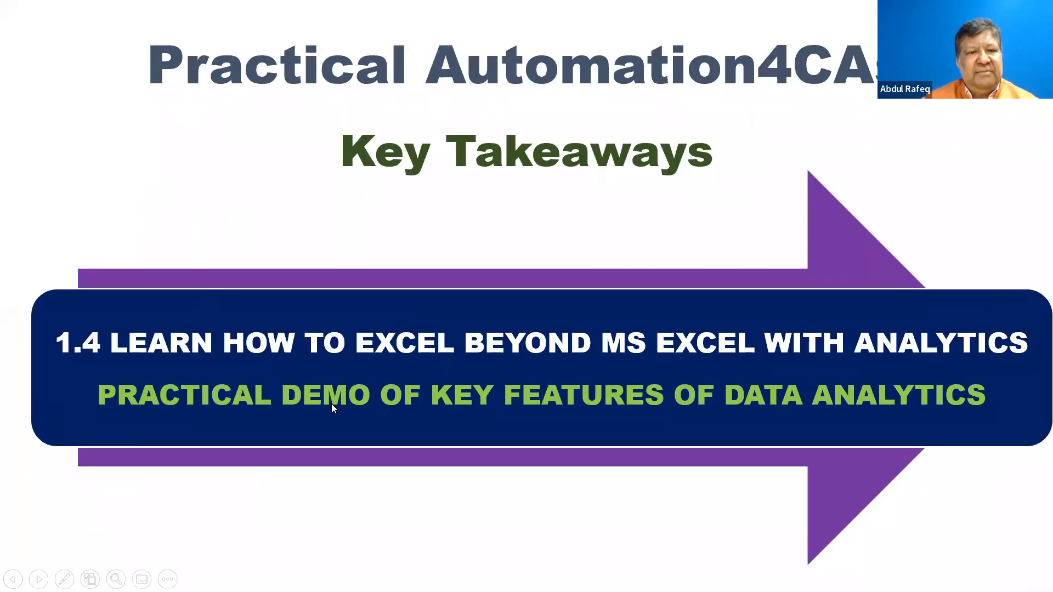
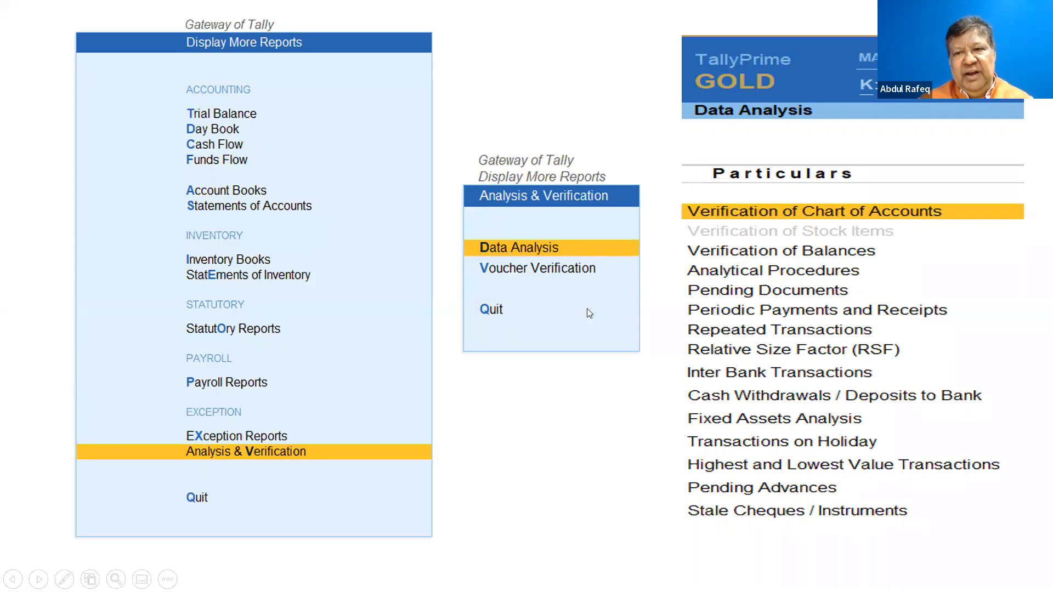
- Page between the Tally Data Analysis and Exception Reports slides, and end the slide show on the Exception Reports slide
{"action": "left_click", "coordinate": [756, 475]}
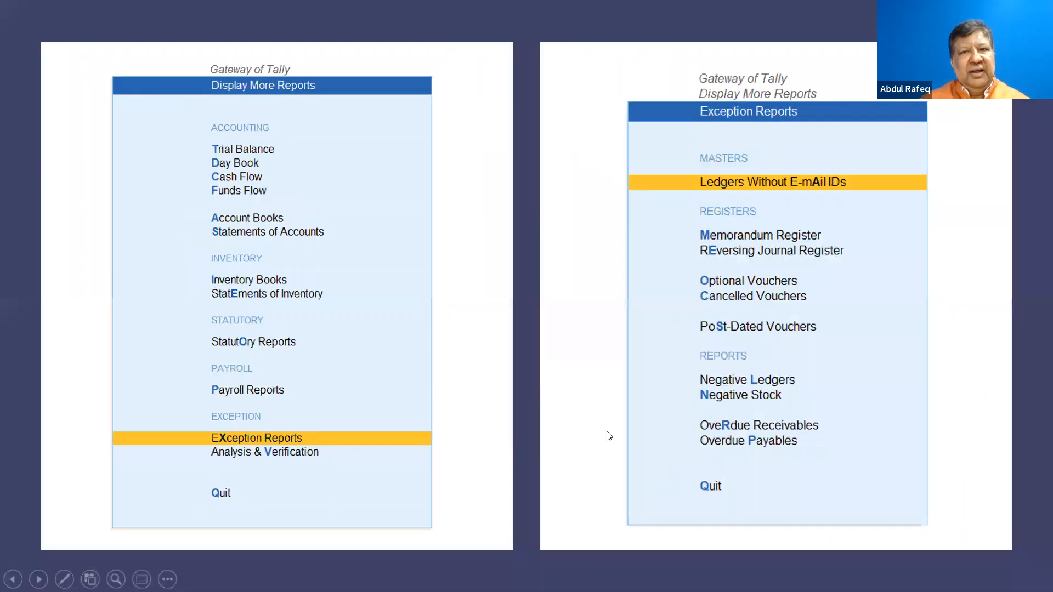
{"action": "left_click", "coordinate": [656, 299]}
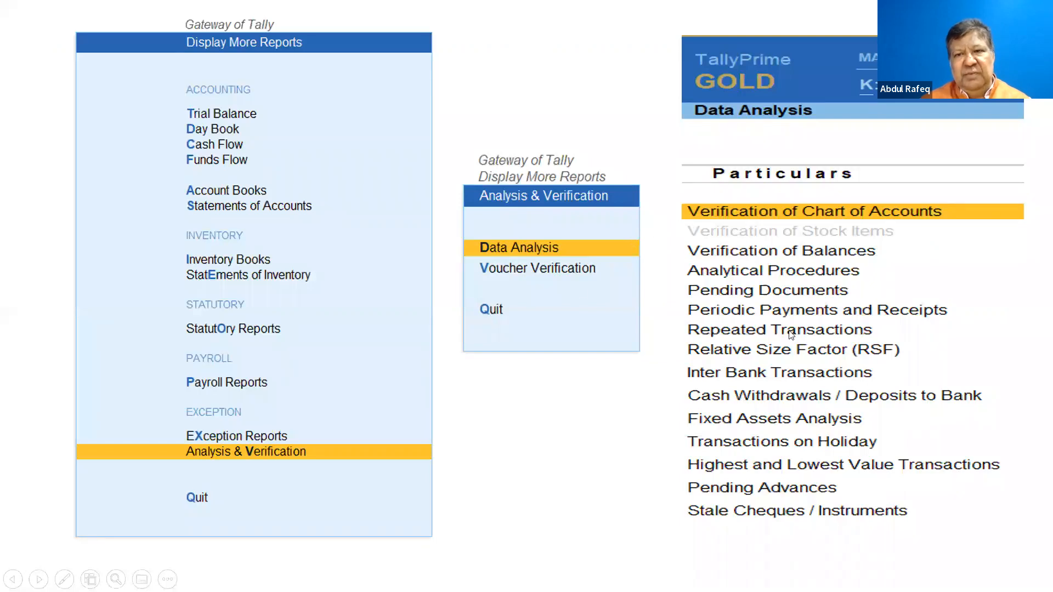
{"action": "key", "text": "Left"}
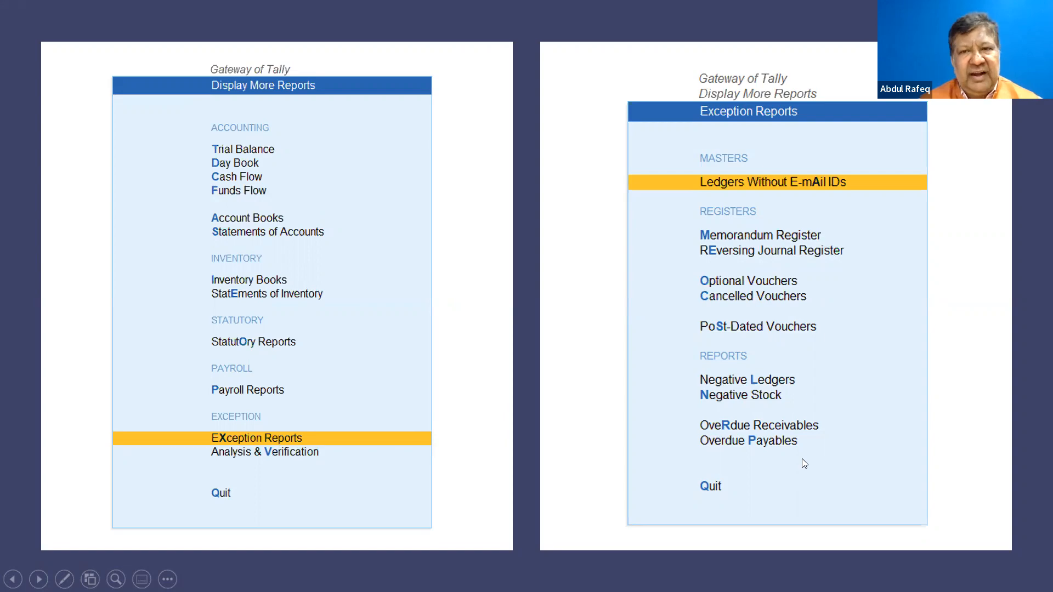
{"action": "key", "text": "Escape"}
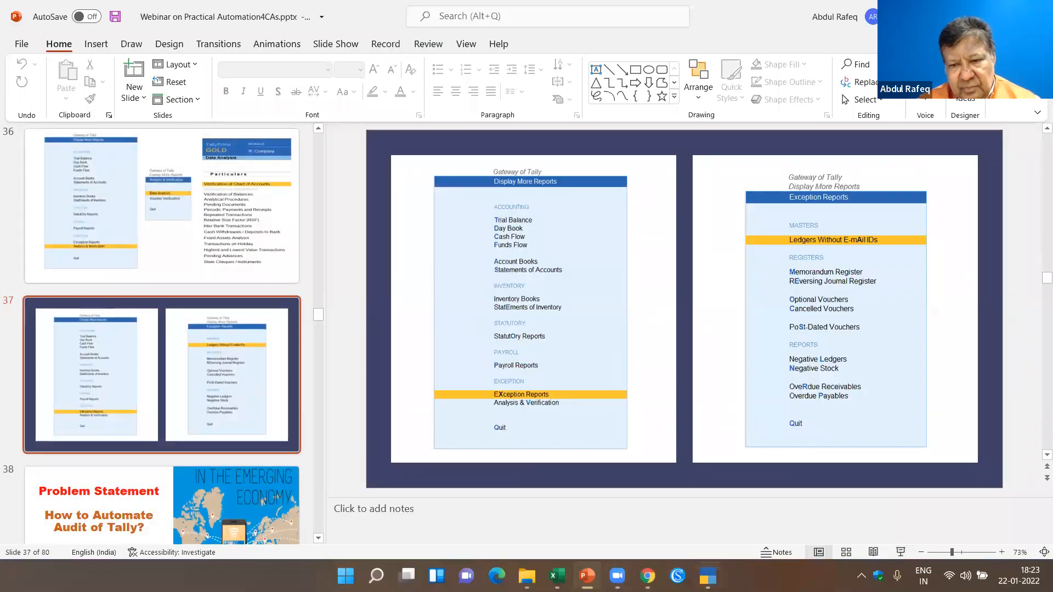
- Switch to TallyPrime and open Verification of Chart of Accounts within the Data Analysis reports under Analysis & Verification
{"action": "key", "text": "alt+Tab"}
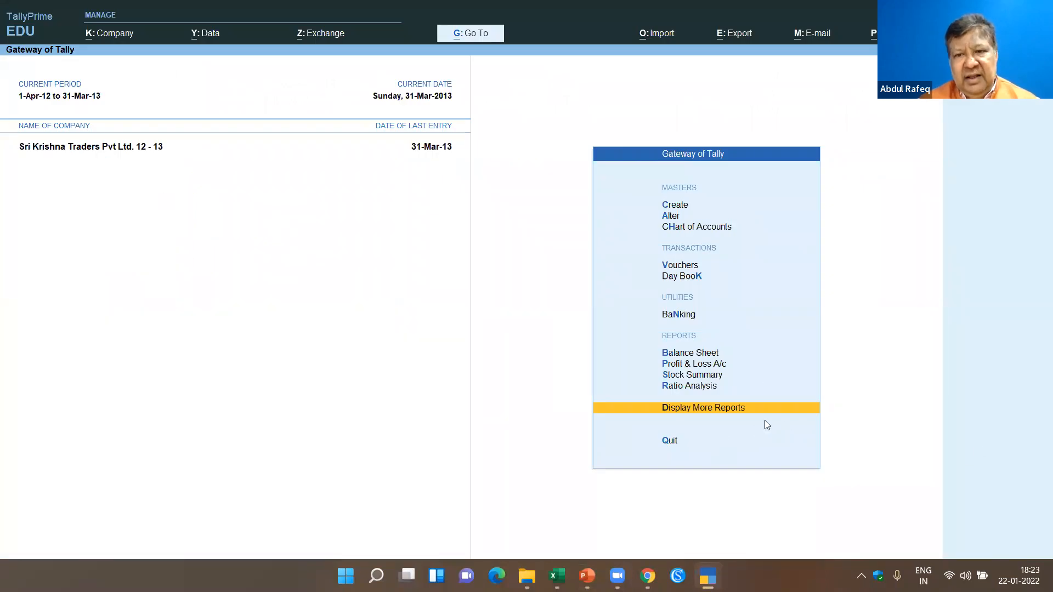
{"action": "left_click", "coordinate": [719, 410]}
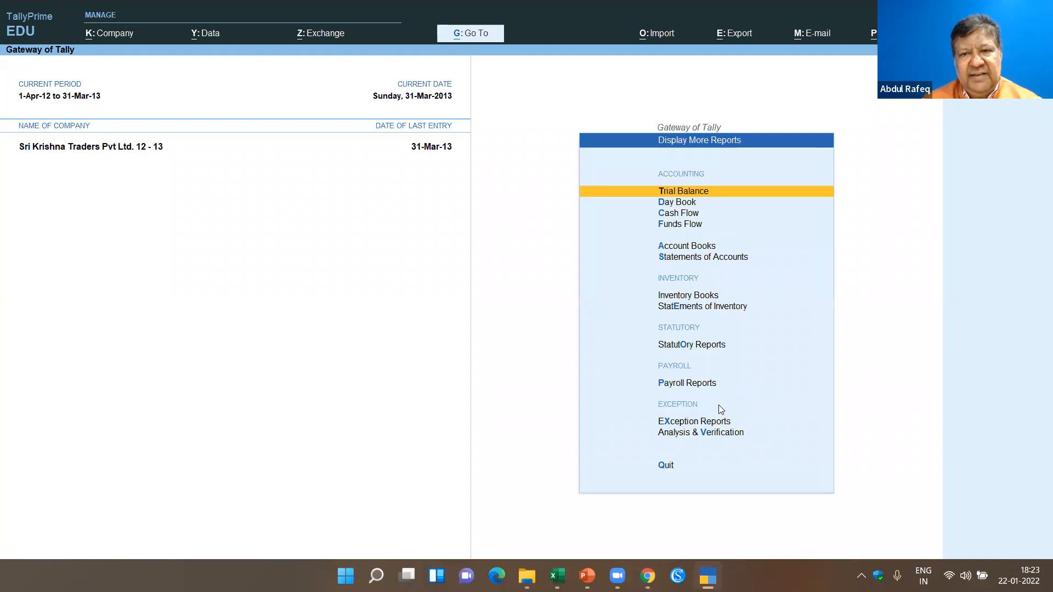
{"action": "left_click", "coordinate": [702, 434]}
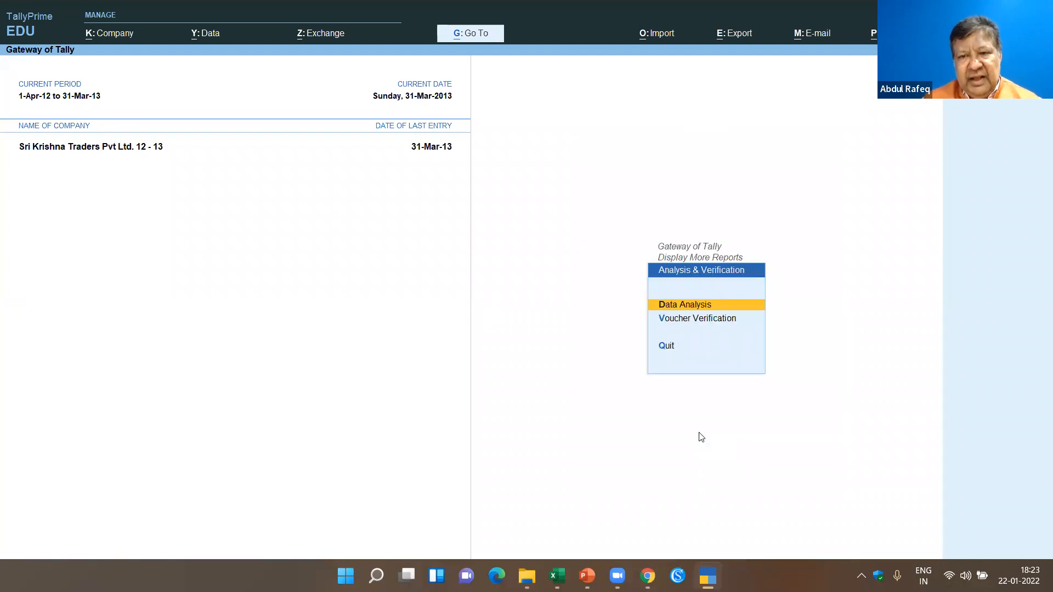
{"action": "key", "text": "Return"}
{"action": "key", "text": "Return"}
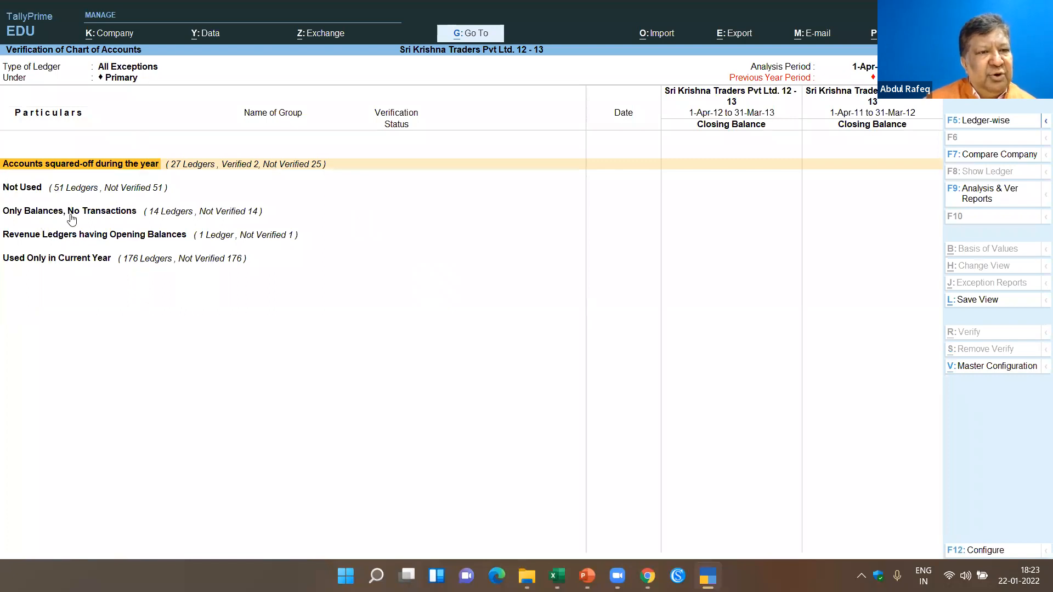
- Browse the ledgers under Accounts squared-off during the year, comparing debit and credit amounts, and return to the exception categories
{"action": "key", "text": "Return"}
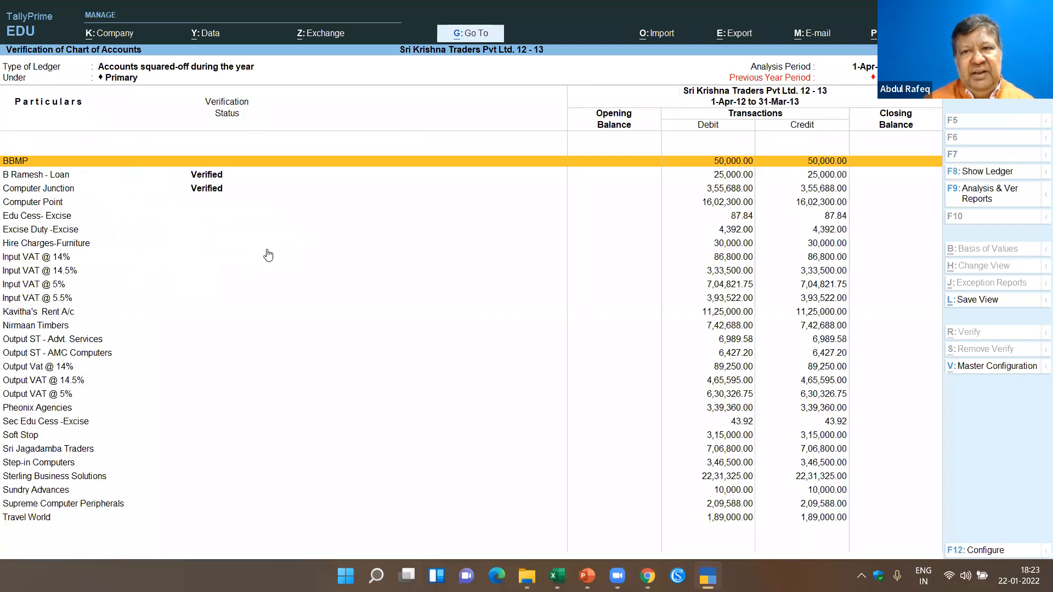
{"action": "key", "text": "Down"}
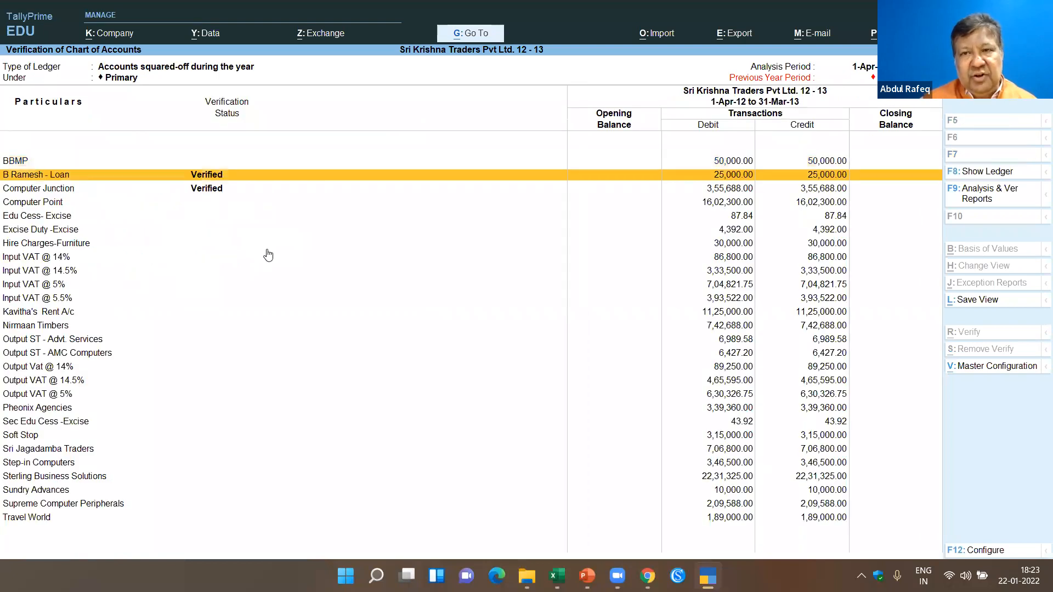
{"action": "key", "text": "Down"}
{"action": "key", "text": "Down"}
{"action": "key", "text": "Down"}
{"action": "key", "text": "Down"}
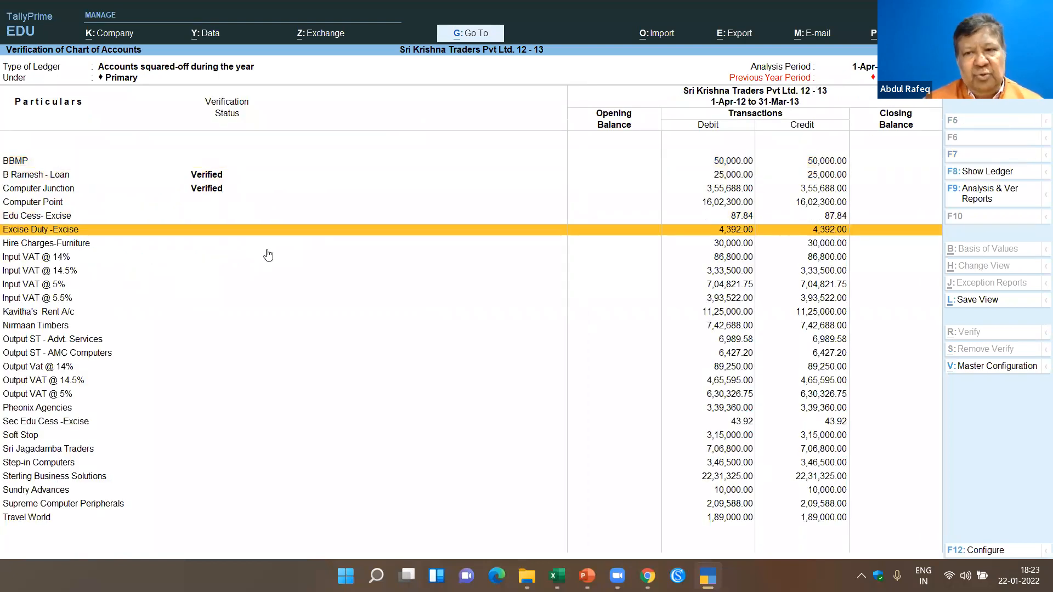
{"action": "key", "text": "Escape"}
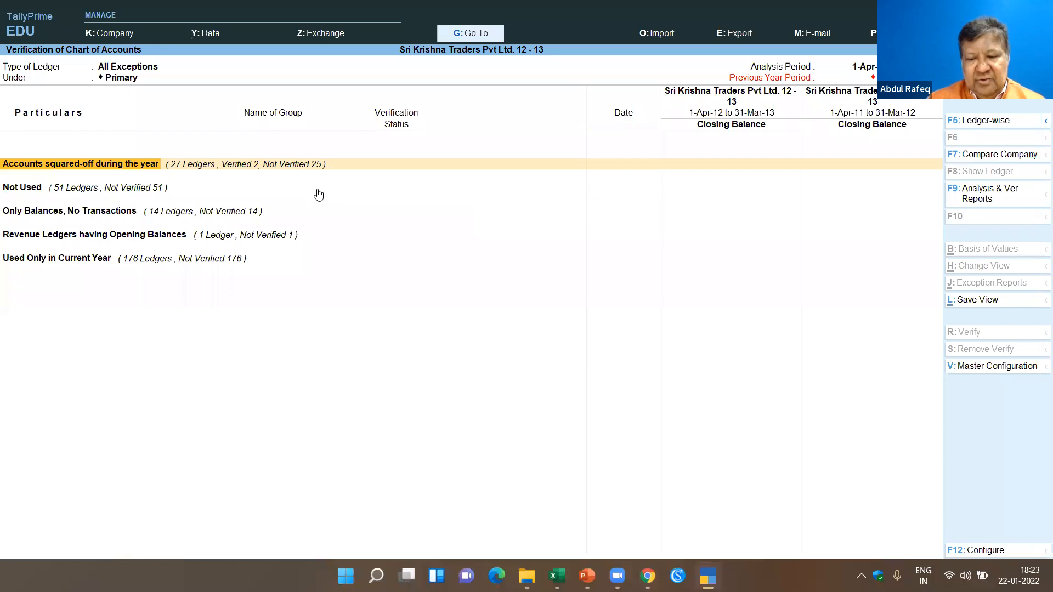
{"action": "key", "text": "Return"}
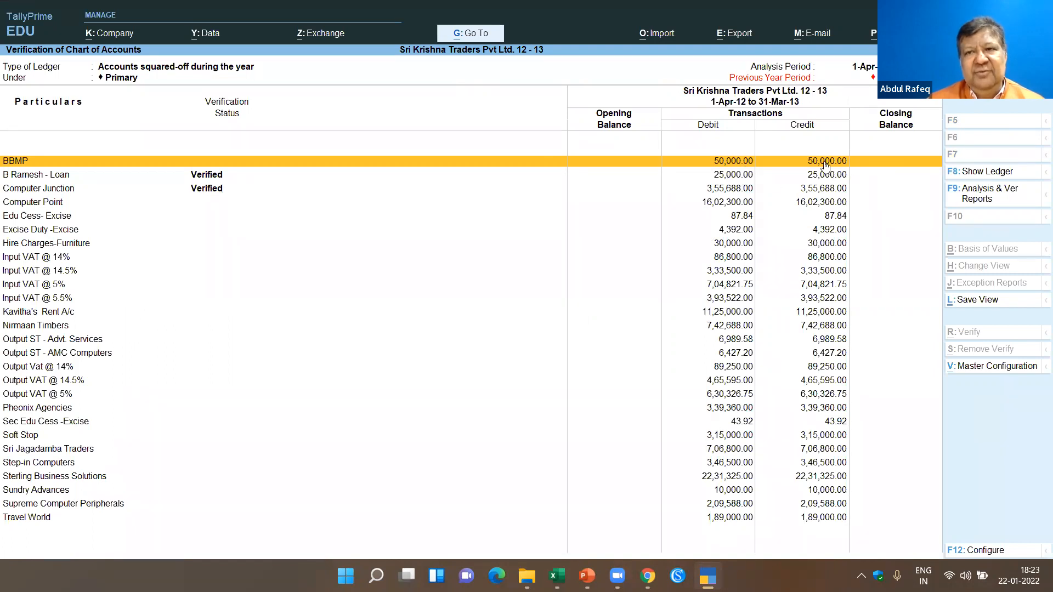
{"action": "key", "text": "Down"}
{"action": "key", "text": "Down"}
{"action": "key", "text": "Down"}
{"action": "key", "text": "Down"}
{"action": "key", "text": "Down"}
{"action": "key", "text": "Down"}
{"action": "key", "text": "Down"}
{"action": "key", "text": "Down"}
{"action": "key", "text": "Down"}
{"action": "key", "text": "Down"}
{"action": "key", "text": "Down"}
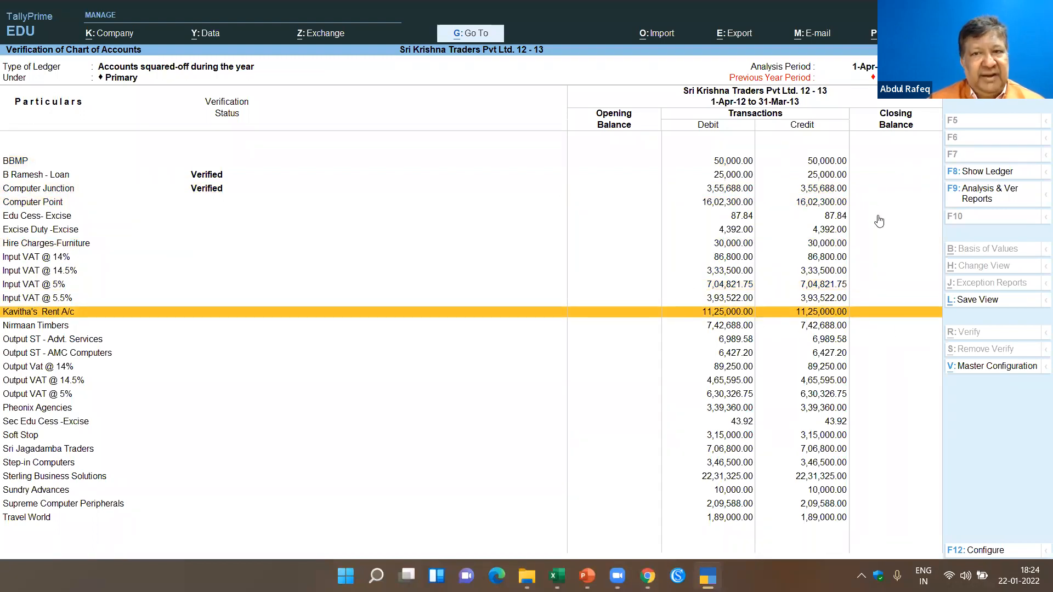
{"action": "key", "text": "Escape"}
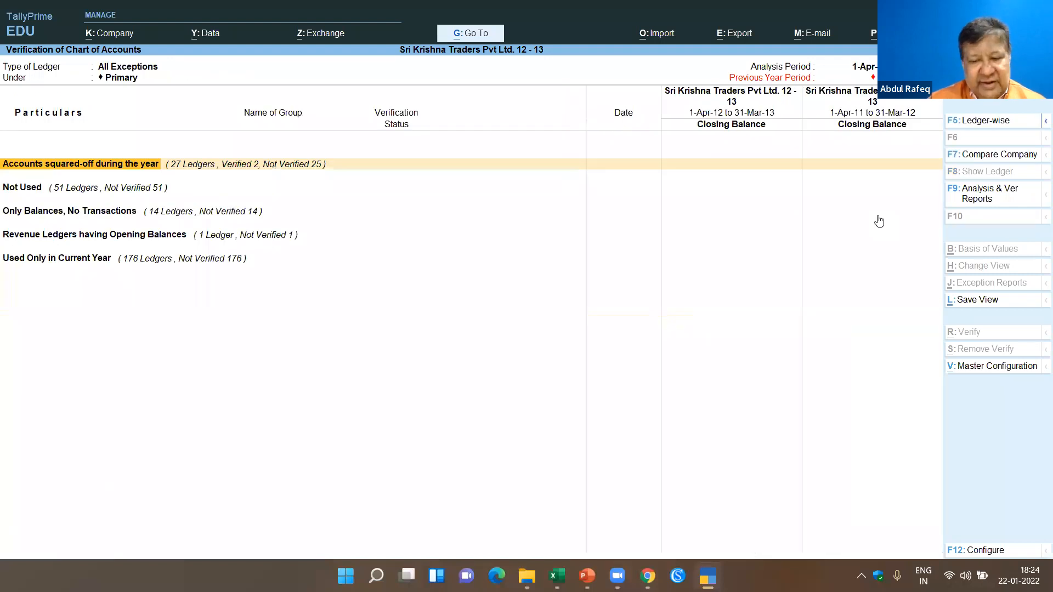
- Browse the ledgers in the Not Used exception category and return to the category list
{"action": "key", "text": "Down"}
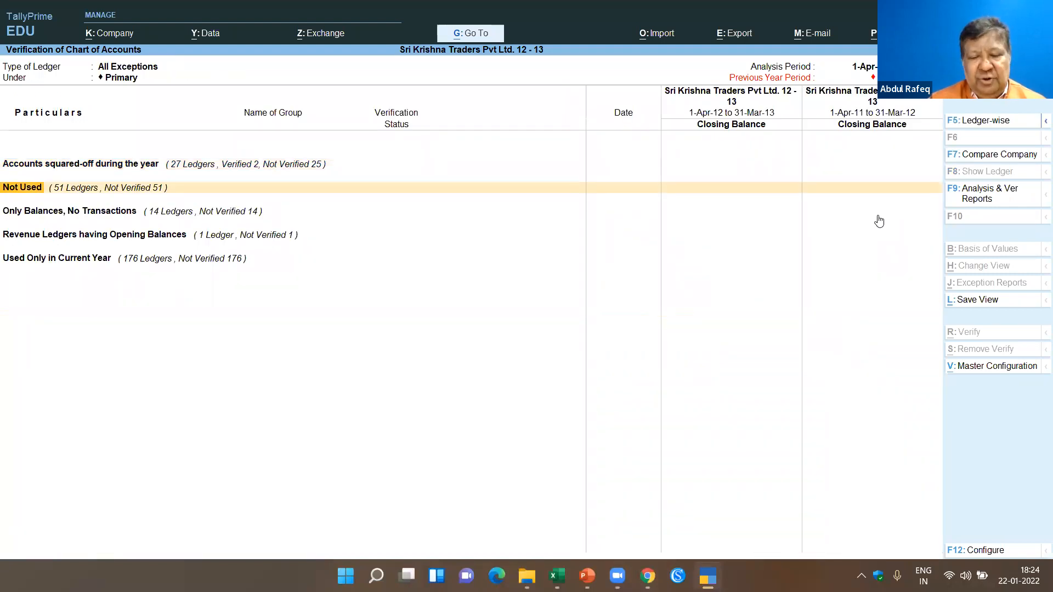
{"action": "key", "text": "Return"}
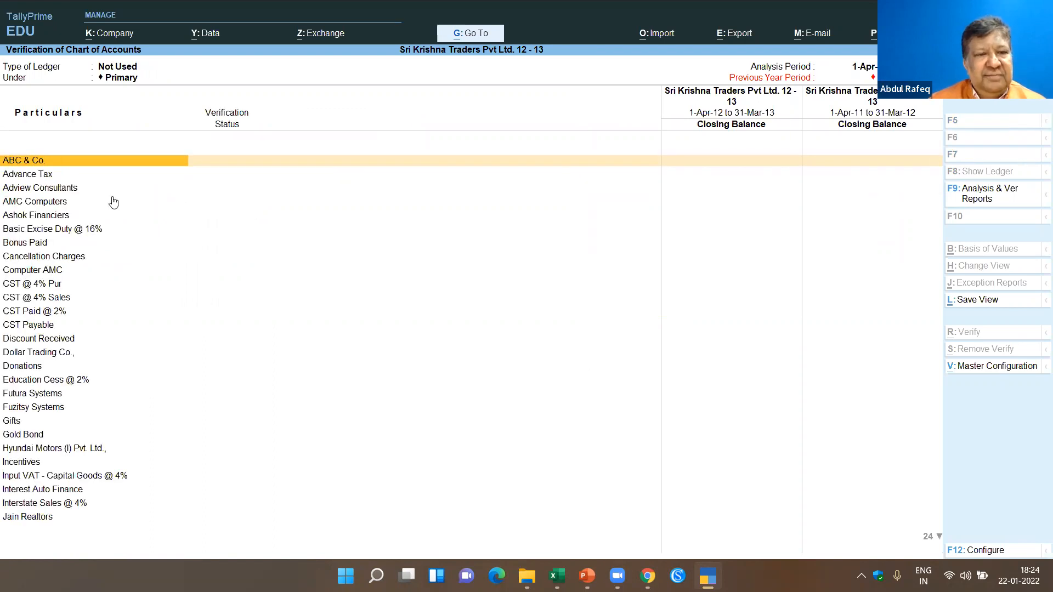
{"action": "key", "text": "Down"}
{"action": "key", "text": "Down"}
{"action": "key", "text": "Down"}
{"action": "key", "text": "Down"}
{"action": "key", "text": "Down"}
{"action": "key", "text": "Down"}
{"action": "key", "text": "Down"}
{"action": "key", "text": "Down"}
{"action": "key", "text": "Down"}
{"action": "key", "text": "Down"}
{"action": "key", "text": "Down"}
{"action": "key", "text": "Down"}
{"action": "key", "text": "Down"}
{"action": "key", "text": "Down"}
{"action": "key", "text": "Down"}
{"action": "key", "text": "Down"}
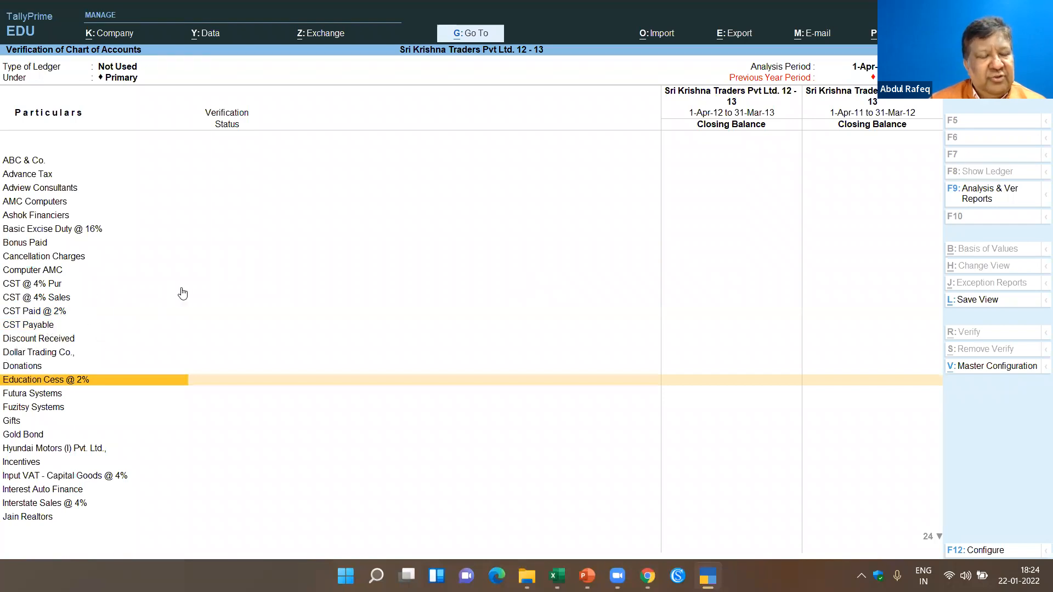
{"action": "key", "text": "Escape"}
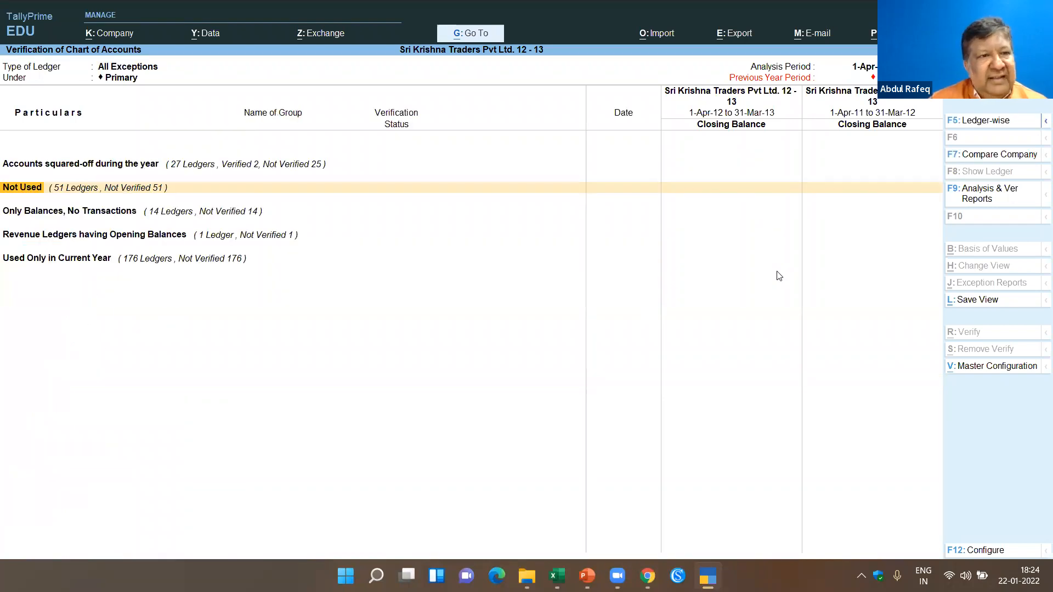
- Review the Only Balances, No Transactions ledgers, highlight Ravi Traders, and close the list
{"action": "key", "text": "Down"}
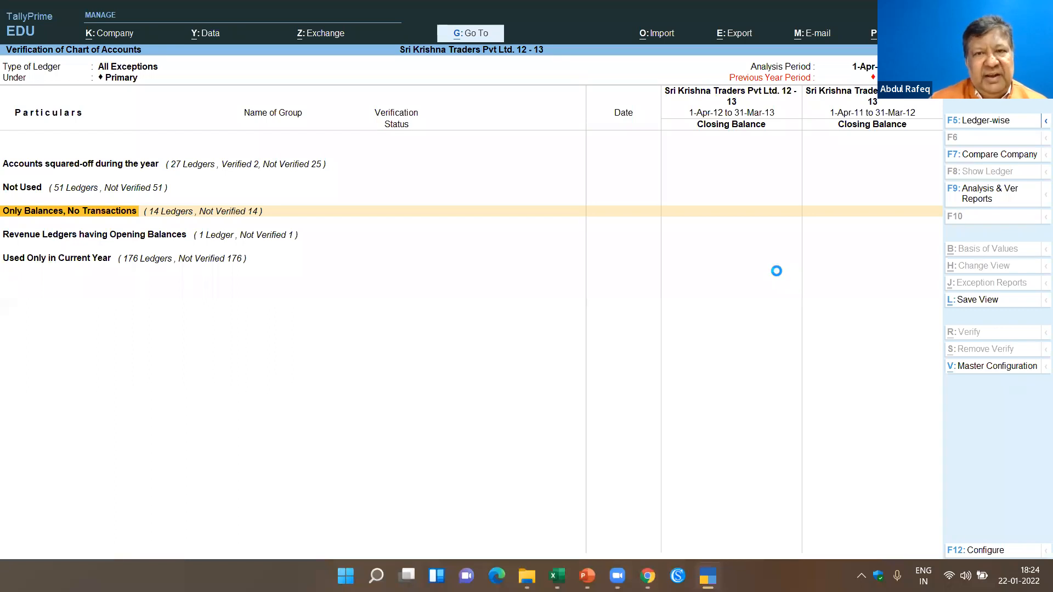
{"action": "key", "text": "Return"}
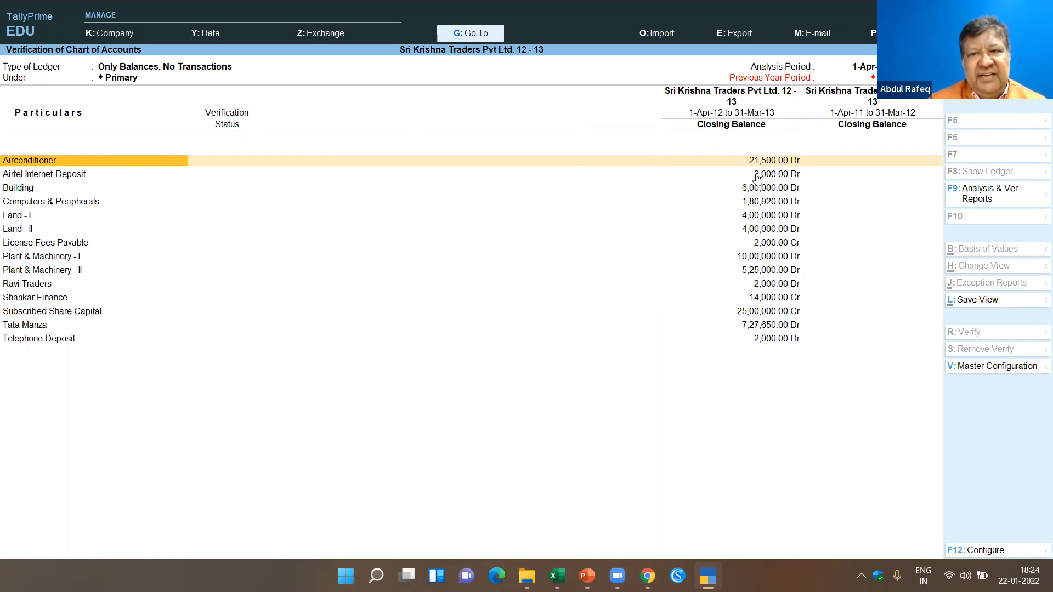
{"action": "left_click", "coordinate": [27, 285]}
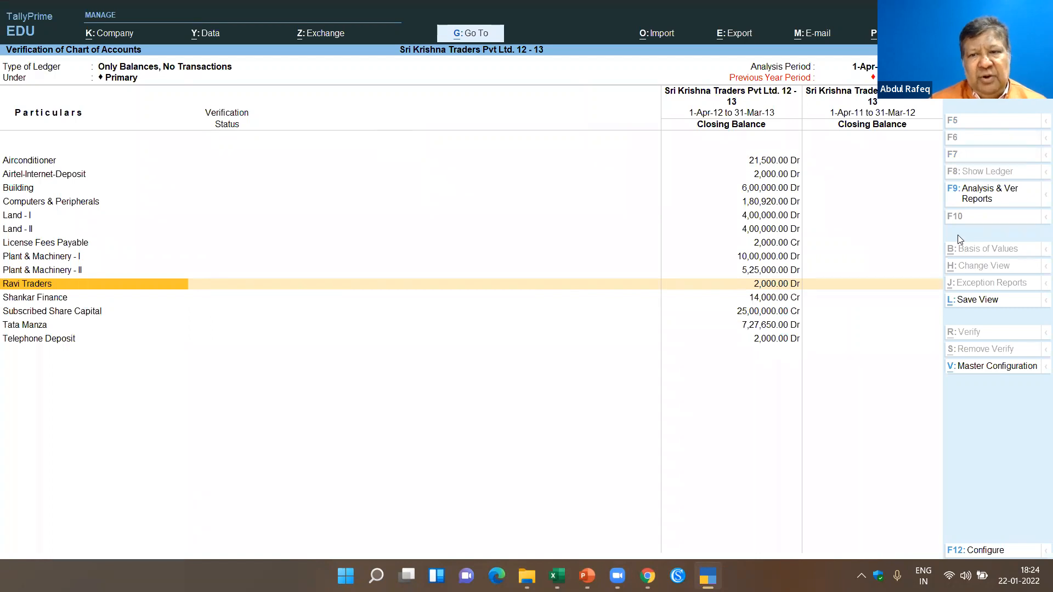
{"action": "key", "text": "Escape"}
- Review the Revenue Ledgers having Opening Balances, view the verification status options for Prepaid Insurance, and leave without setting one
{"action": "key", "text": "Down"}
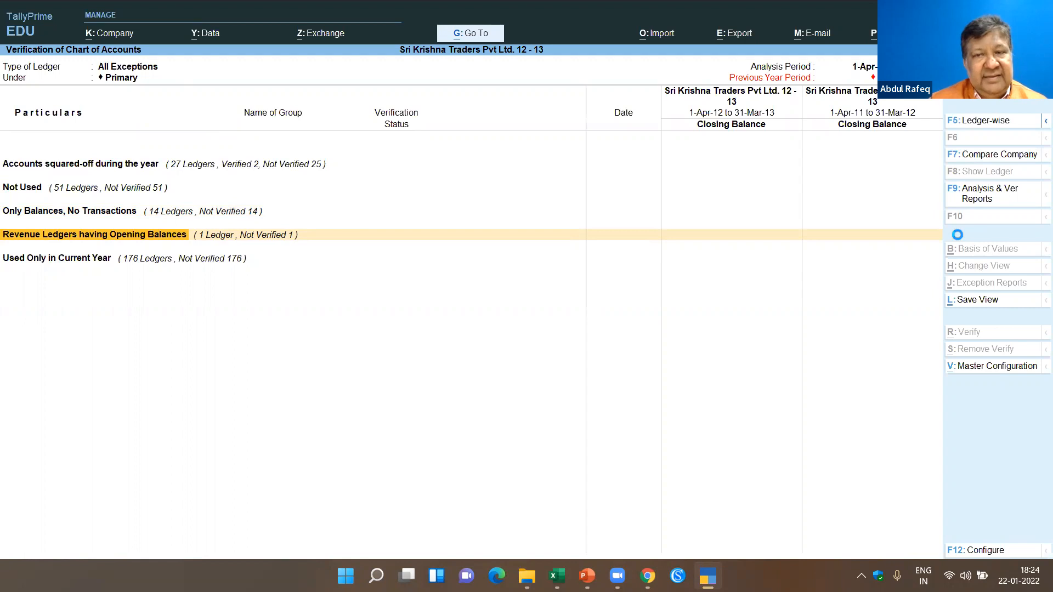
{"action": "key", "text": "Return"}
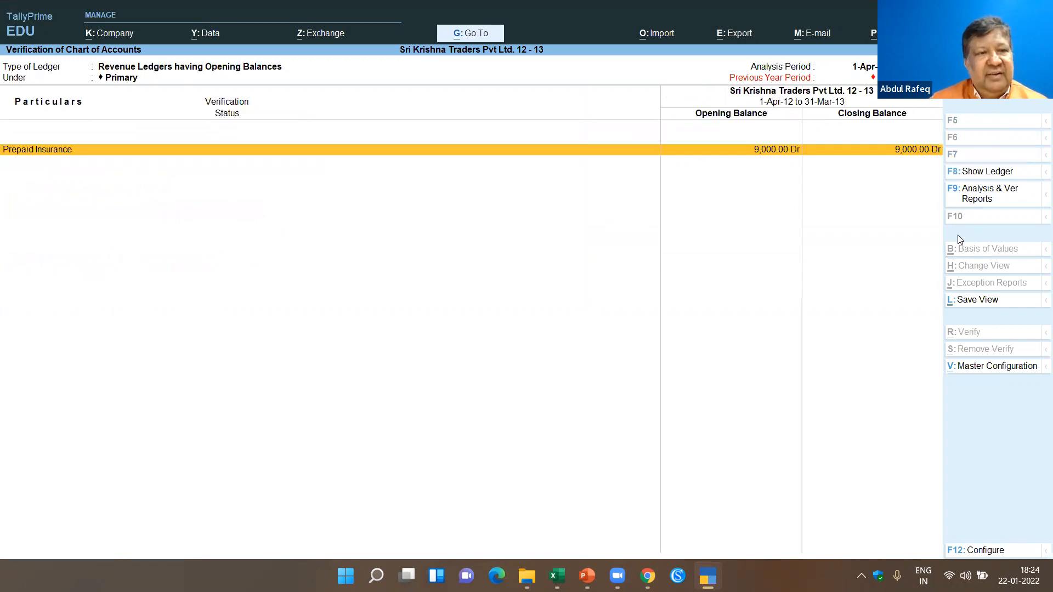
{"action": "key", "text": "Return"}
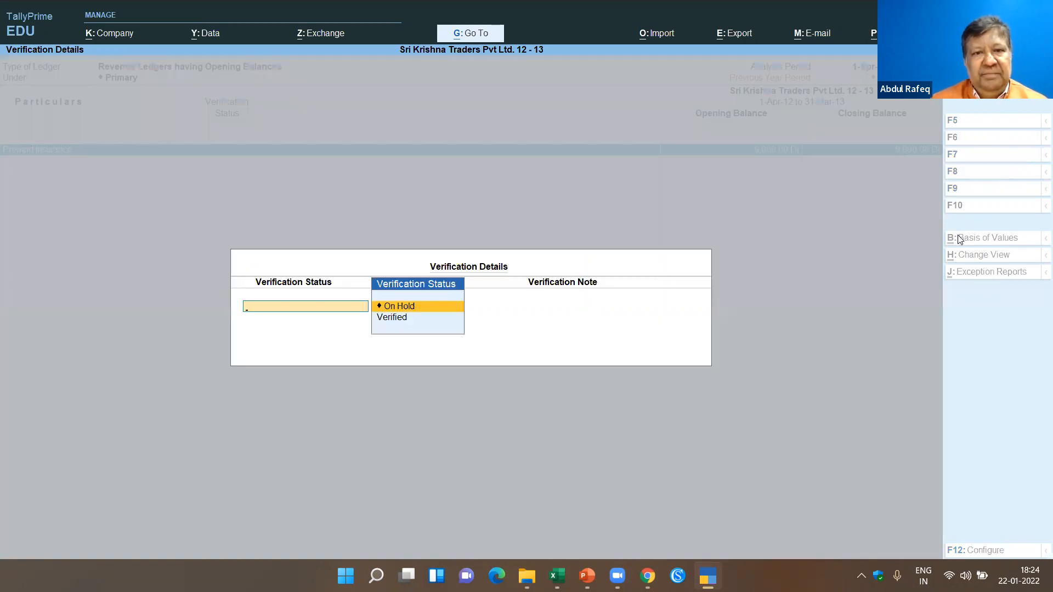
{"action": "key", "text": "Escape"}
{"action": "key", "text": "y"}
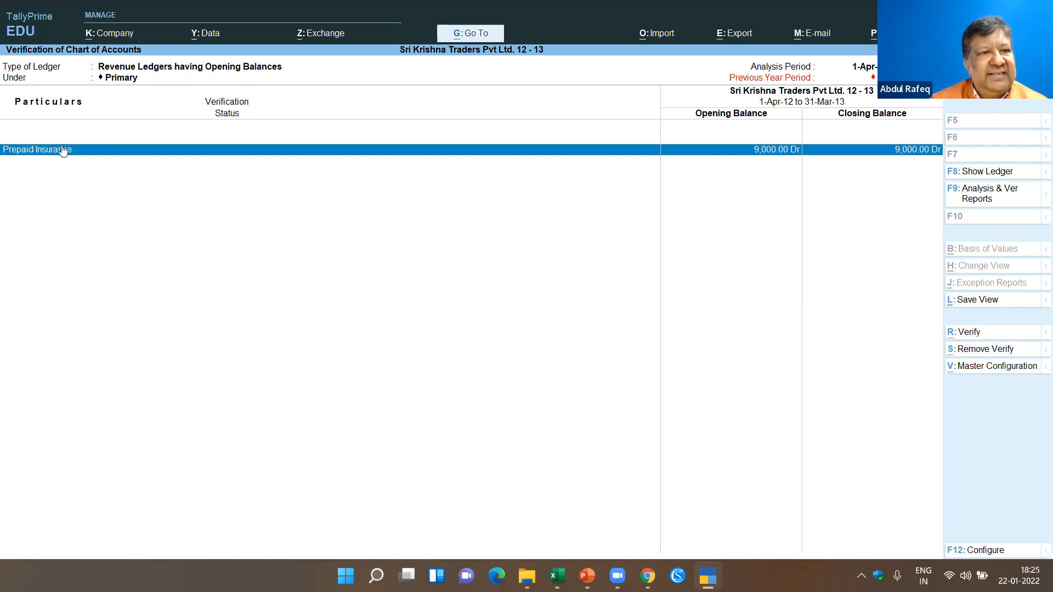
{"action": "key", "text": "Escape"}
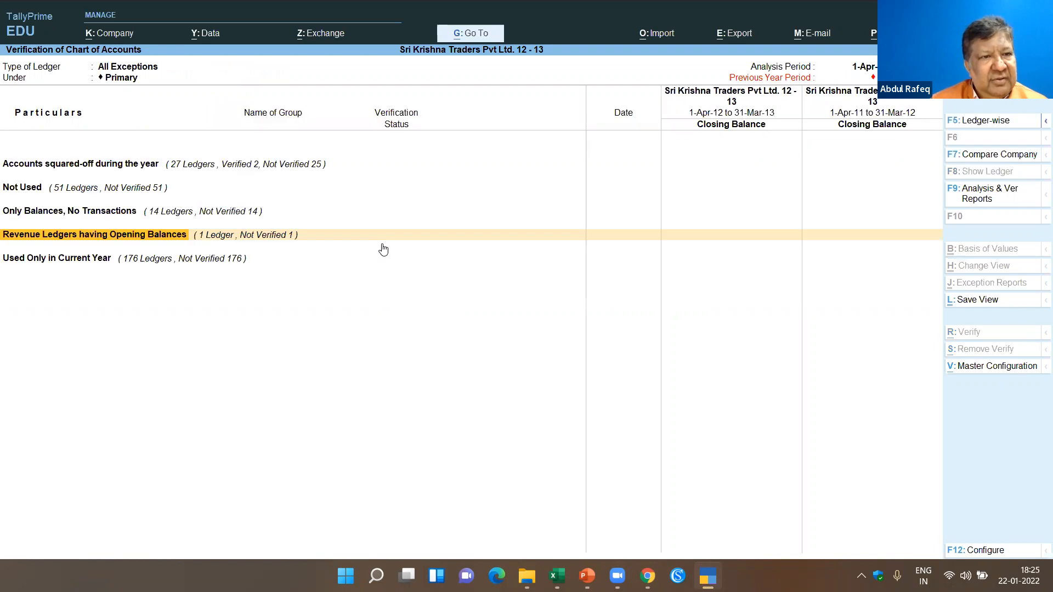
- Browse the Used Only in Current Year ledgers with their first voucher dates and balances, and close the list
{"action": "key", "text": "Down"}
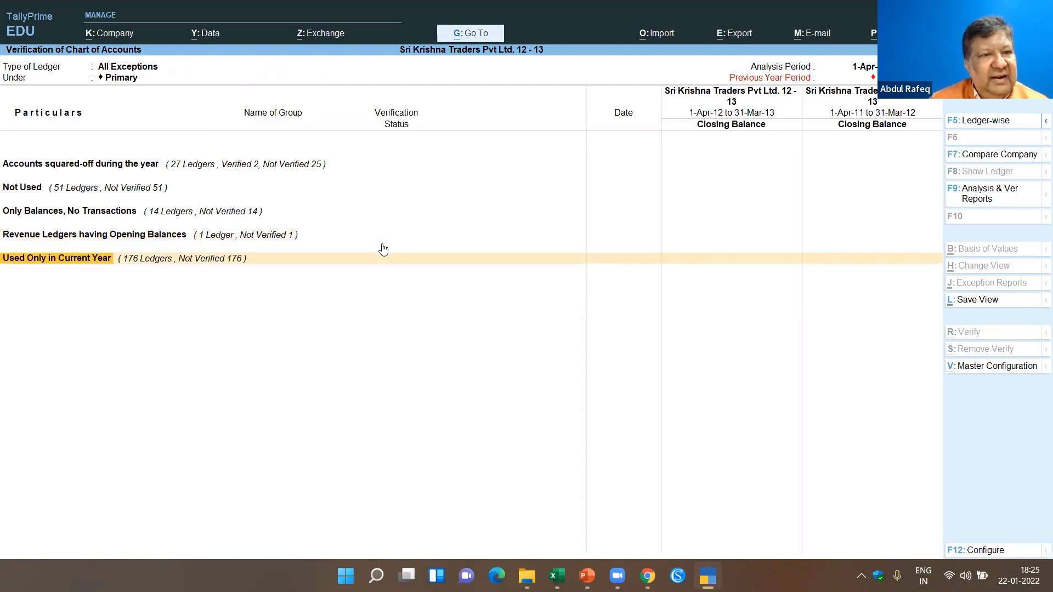
{"action": "key", "text": "Return"}
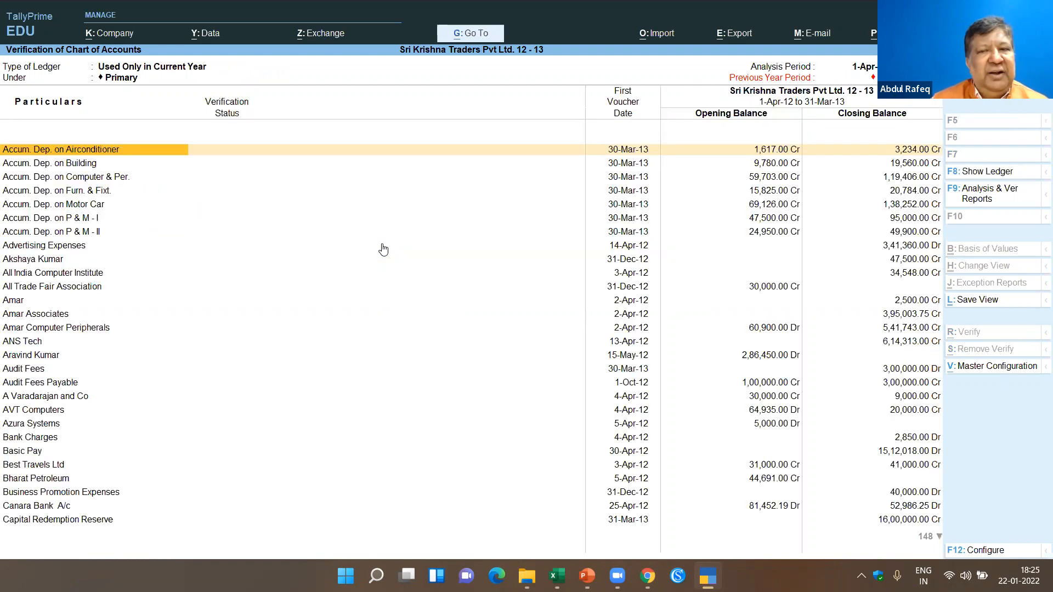
{"action": "key", "text": "Down"}
{"action": "key", "text": "Down"}
{"action": "key", "text": "Down"}
{"action": "key", "text": "Down"}
{"action": "key", "text": "Down"}
{"action": "key", "text": "Down"}
{"action": "key", "text": "Down"}
{"action": "key", "text": "Down"}
{"action": "key", "text": "Down"}
{"action": "key", "text": "Down"}
{"action": "key", "text": "Down"}
{"action": "key", "text": "Down"}
{"action": "key", "text": "Down"}
{"action": "key", "text": "Down"}
{"action": "key", "text": "Down"}
{"action": "key", "text": "Down"}
{"action": "key", "text": "Down"}
{"action": "key", "text": "Down"}
{"action": "key", "text": "Down"}
{"action": "key", "text": "Down"}
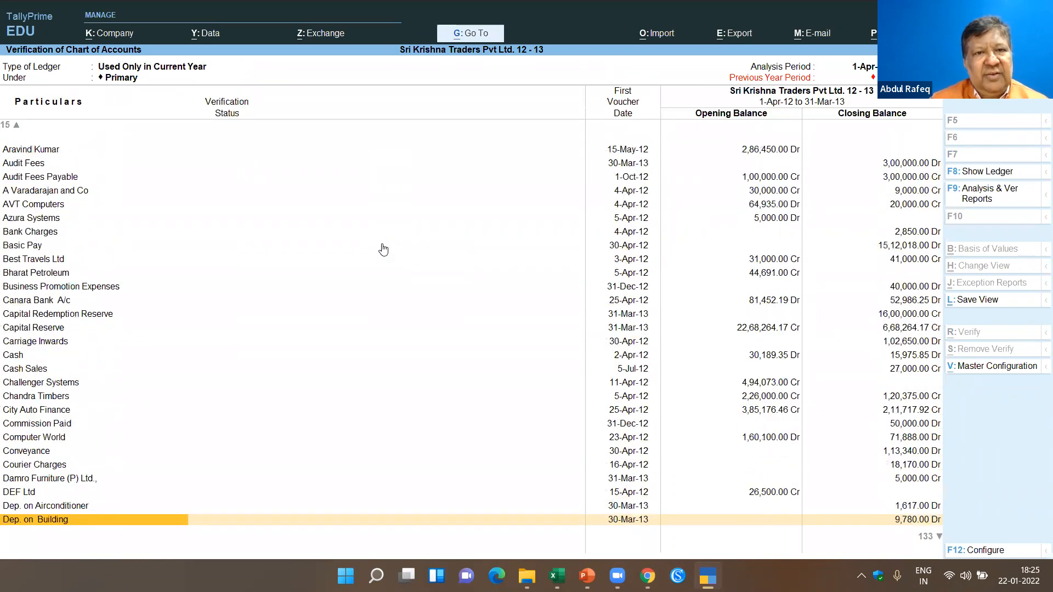
{"action": "key", "text": "Down"}
{"action": "key", "text": "Escape"}
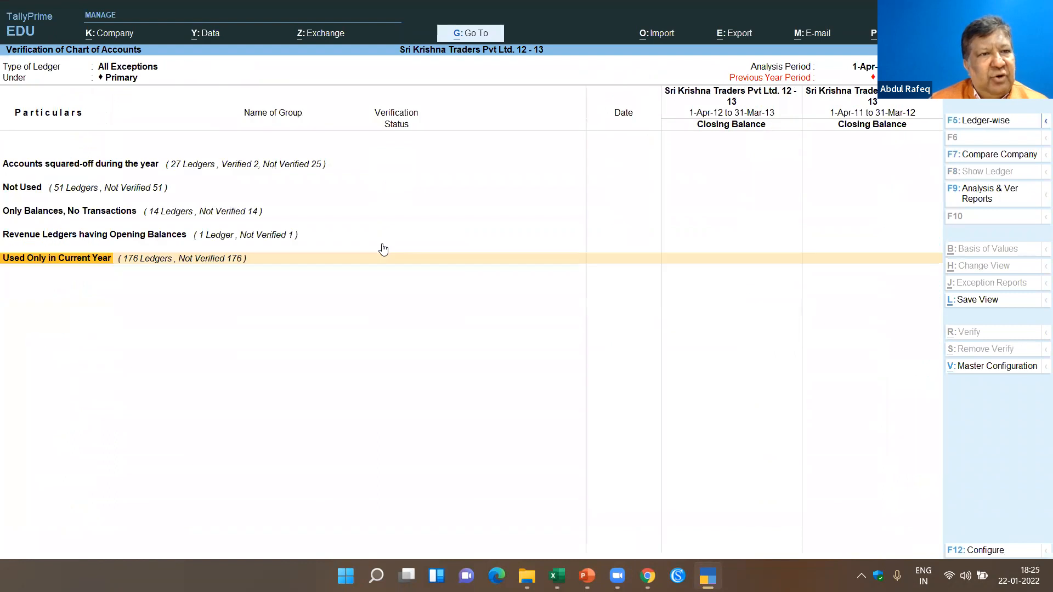
- Look through the Verification of Stock Items and Verification of Balances reports, returning to the Data Analysis list after each
{"action": "key", "text": "Escape"}
{"action": "key", "text": "Down"}
{"action": "key", "text": "Return"}
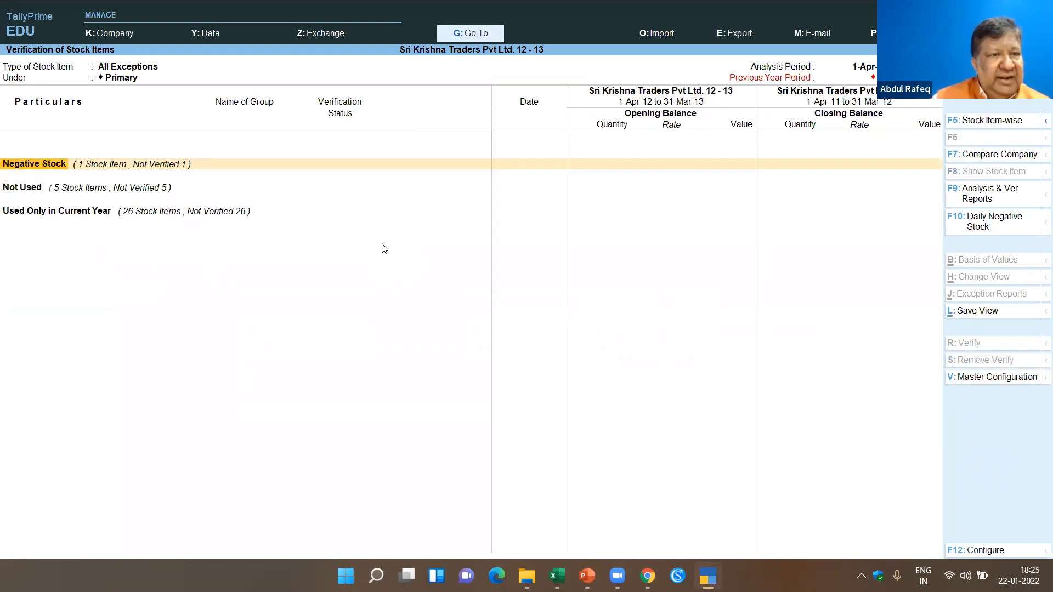
{"action": "key", "text": "Escape"}
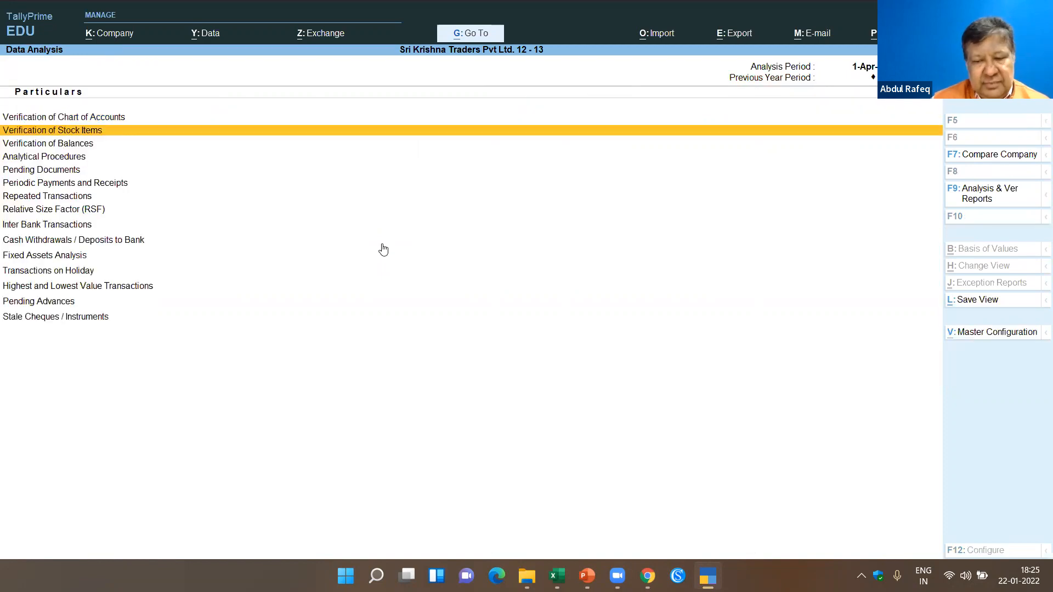
{"action": "key", "text": "Down"}
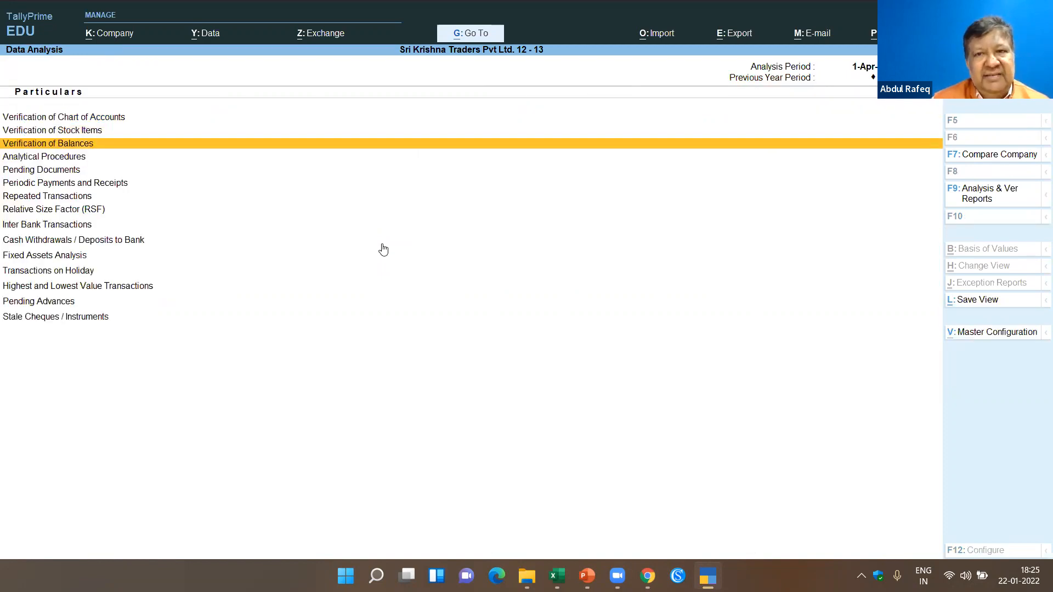
{"action": "key", "text": "Return"}
{"action": "key", "text": "Escape"}
- View the comparison types offered for Analytical Procedures, such as Group - Group, and leave without running a comparison
{"action": "key", "text": "Down"}
{"action": "key", "text": "Return"}
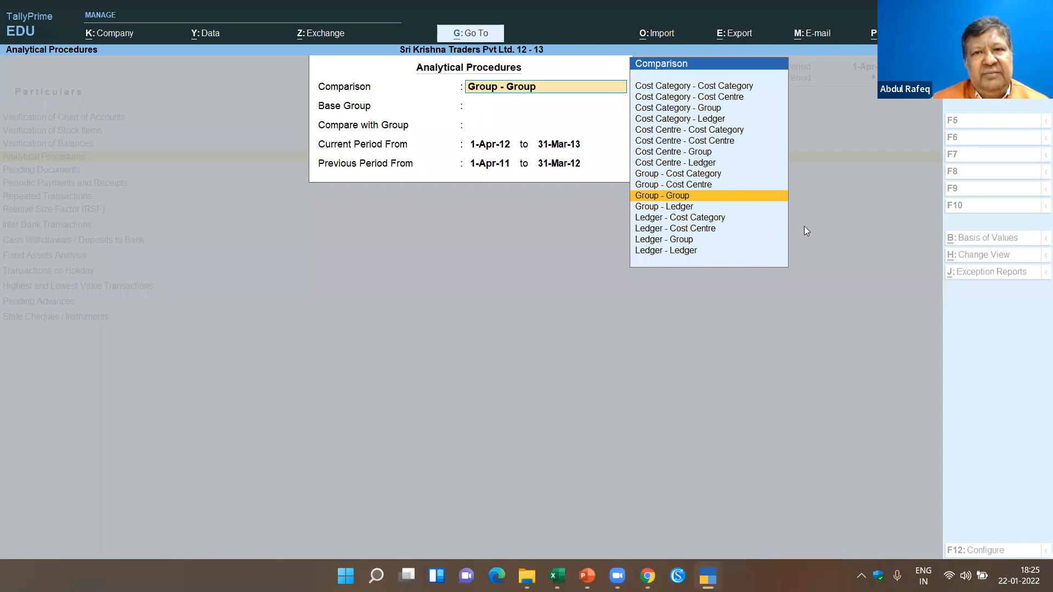
{"action": "key", "text": "BackSpace"}
{"action": "key", "text": "Escape"}
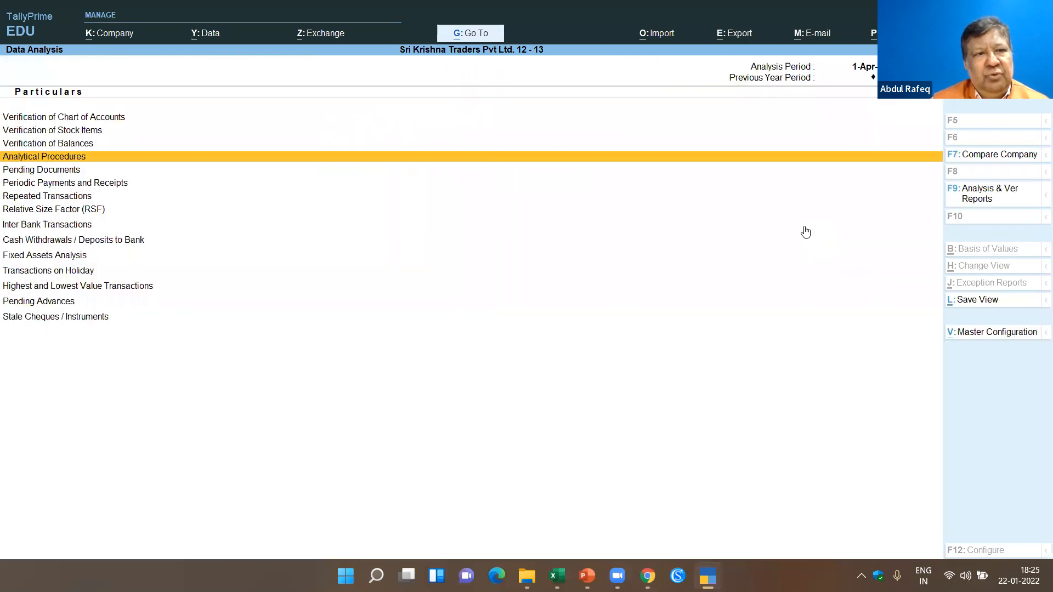
- Look through the Pending Documents and Periodic Payments and Receipts reports, returning to the Data Analysis list after each
{"action": "key", "text": "Down"}
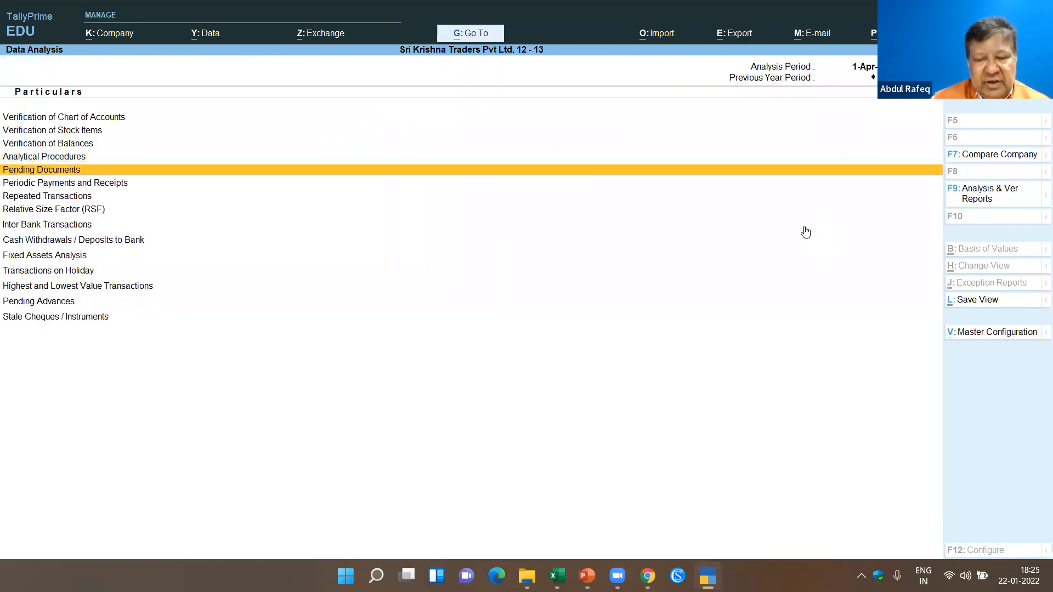
{"action": "key", "text": "Return"}
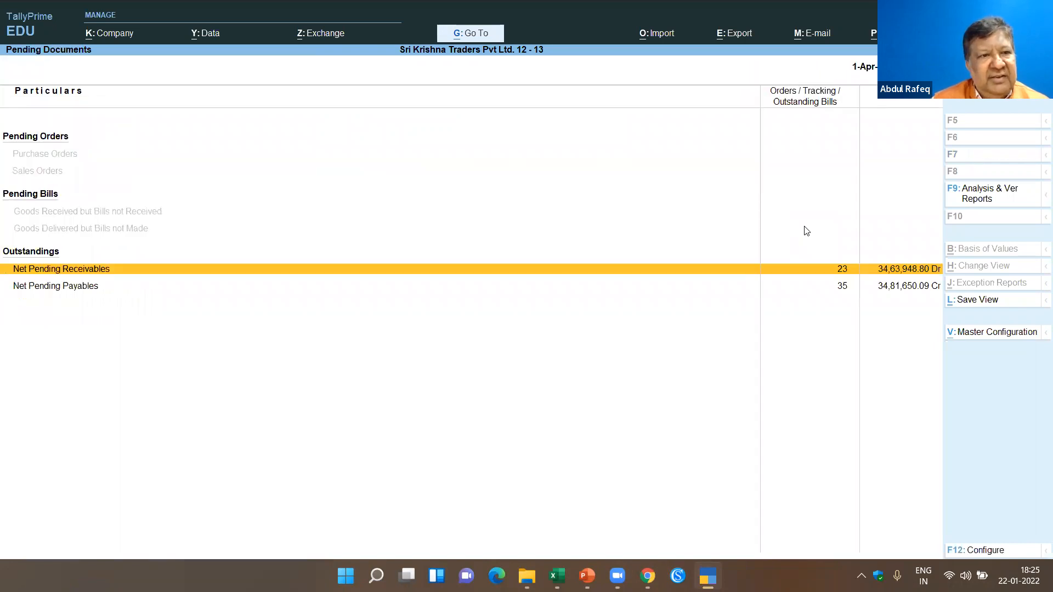
{"action": "key", "text": "Escape"}
{"action": "key", "text": "Down"}
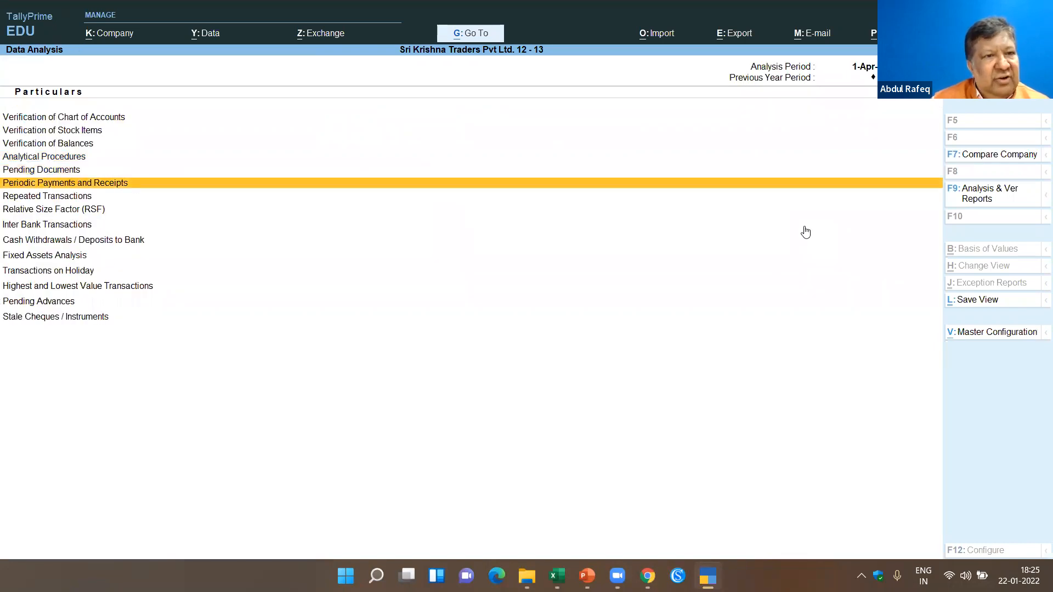
{"action": "key", "text": "Return"}
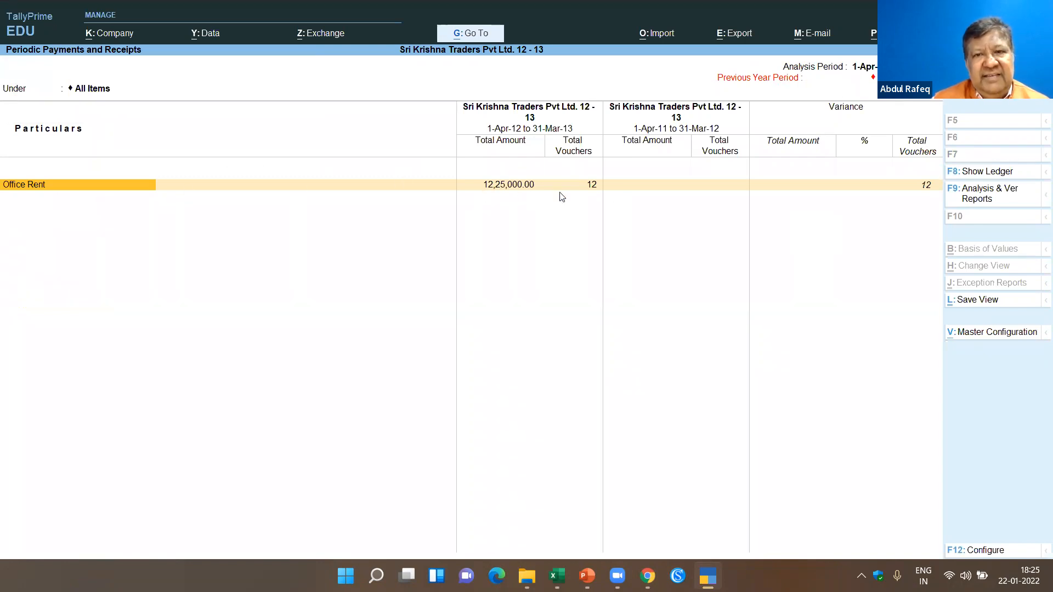
{"action": "key", "text": "Escape"}
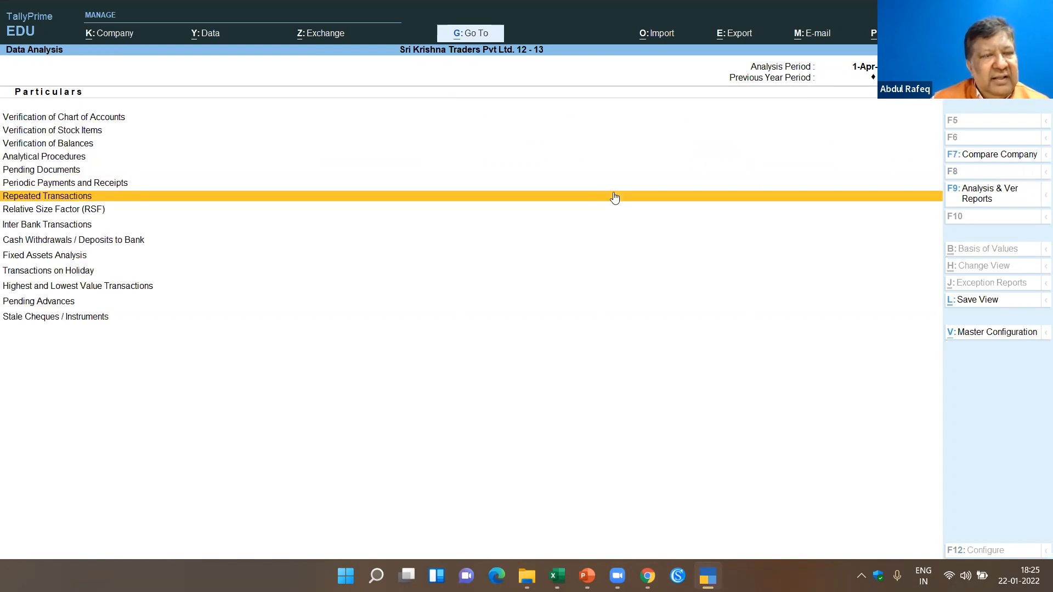
- Browse the Repeated Transactions of Ledger report, highlighting the Cash entries and moving further down the list, and close it
{"action": "left_click", "coordinate": [614, 196]}
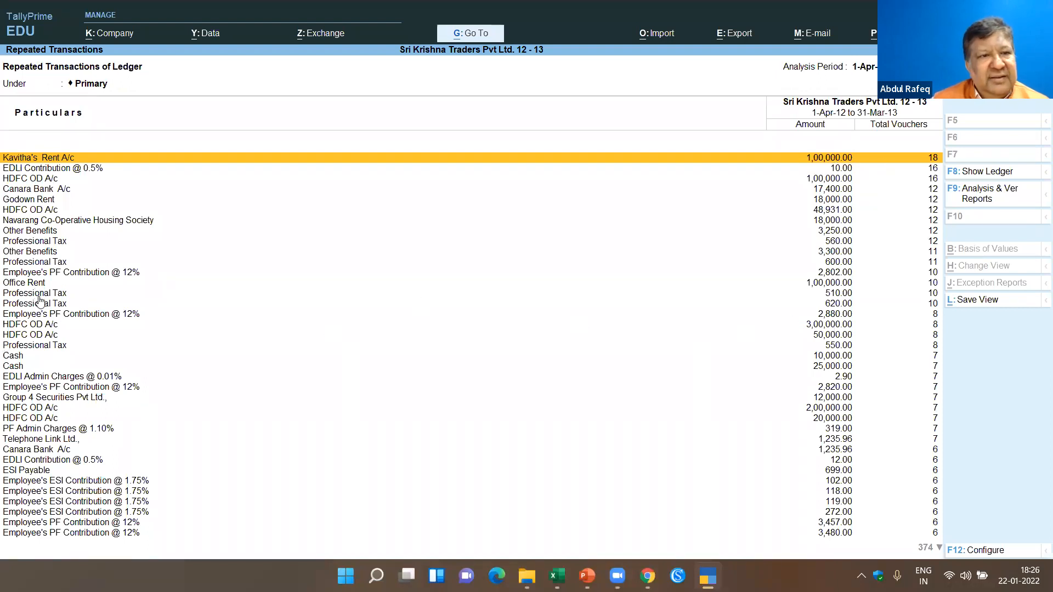
{"action": "key", "text": "Down"}
{"action": "key", "text": "Down"}
{"action": "key", "text": "Down"}
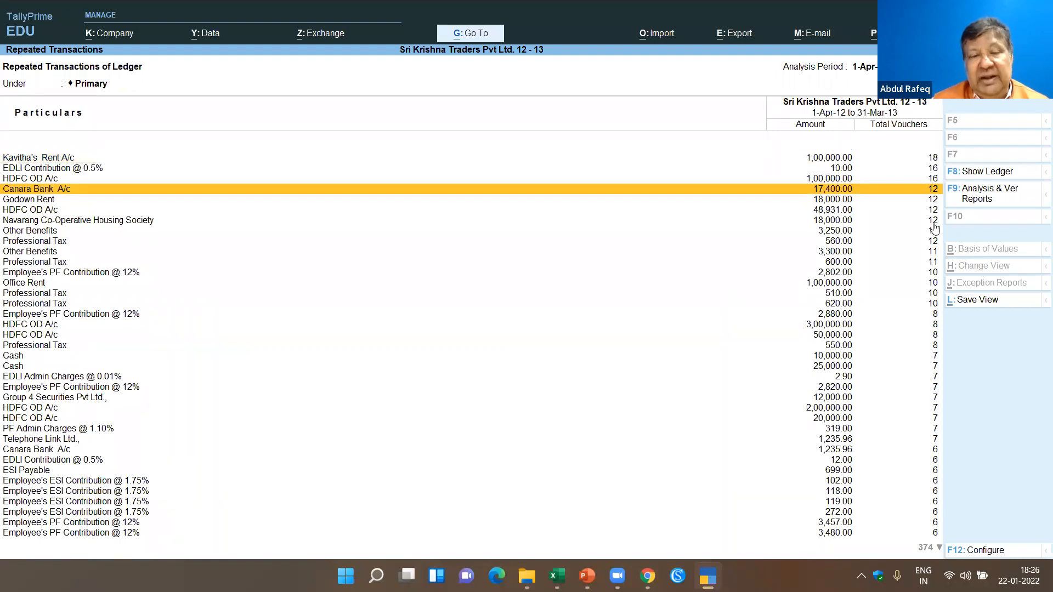
{"action": "left_click", "coordinate": [12, 357]}
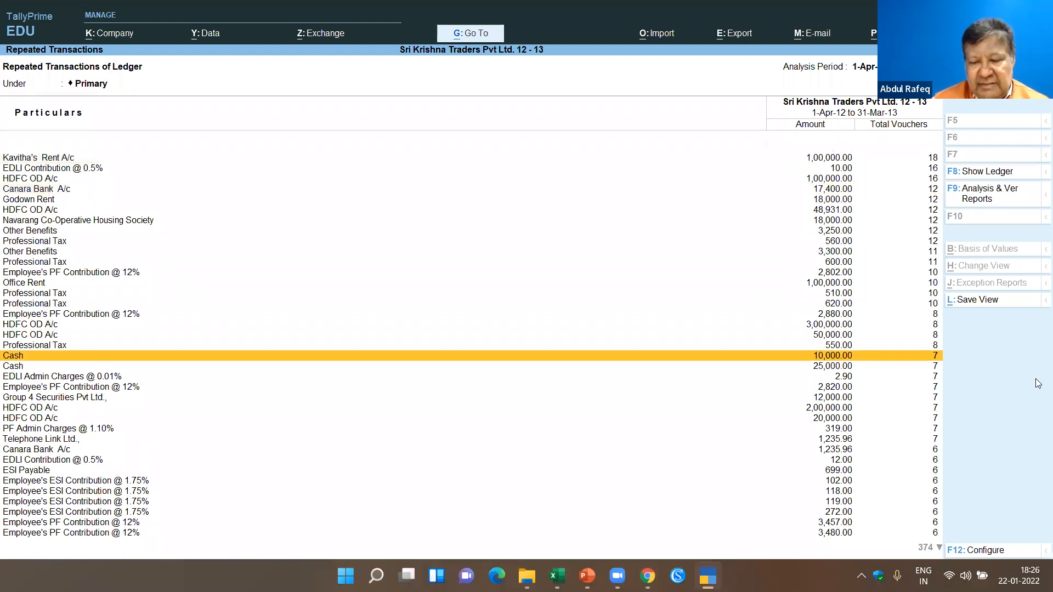
{"action": "key", "text": "Down"}
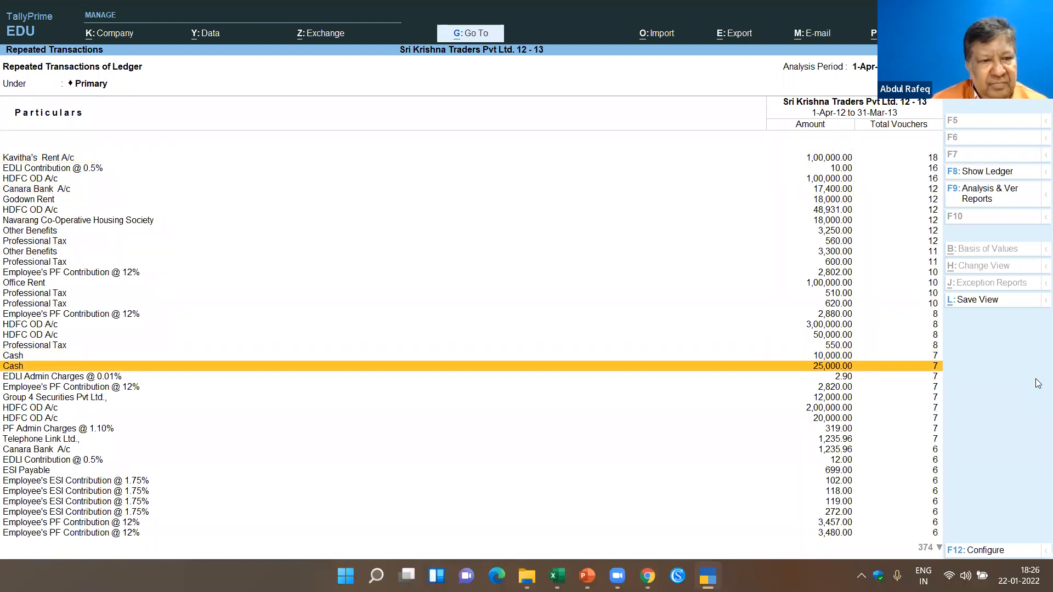
{"action": "key", "text": "Down"}
{"action": "key", "text": "Down"}
{"action": "key", "text": "Down"}
{"action": "key", "text": "Down"}
{"action": "key", "text": "Down"}
{"action": "key", "text": "Down"}
{"action": "key", "text": "Down"}
{"action": "key", "text": "Down"}
{"action": "key", "text": "Down"}
{"action": "key", "text": "Down"}
{"action": "key", "text": "Down"}
{"action": "key", "text": "Down"}
{"action": "key", "text": "Down"}
{"action": "key", "text": "Down"}
{"action": "key", "text": "Down"}
{"action": "key", "text": "Down"}
{"action": "key", "text": "Down"}
{"action": "key", "text": "Down"}
{"action": "key", "text": "Down"}
{"action": "key", "text": "Down"}
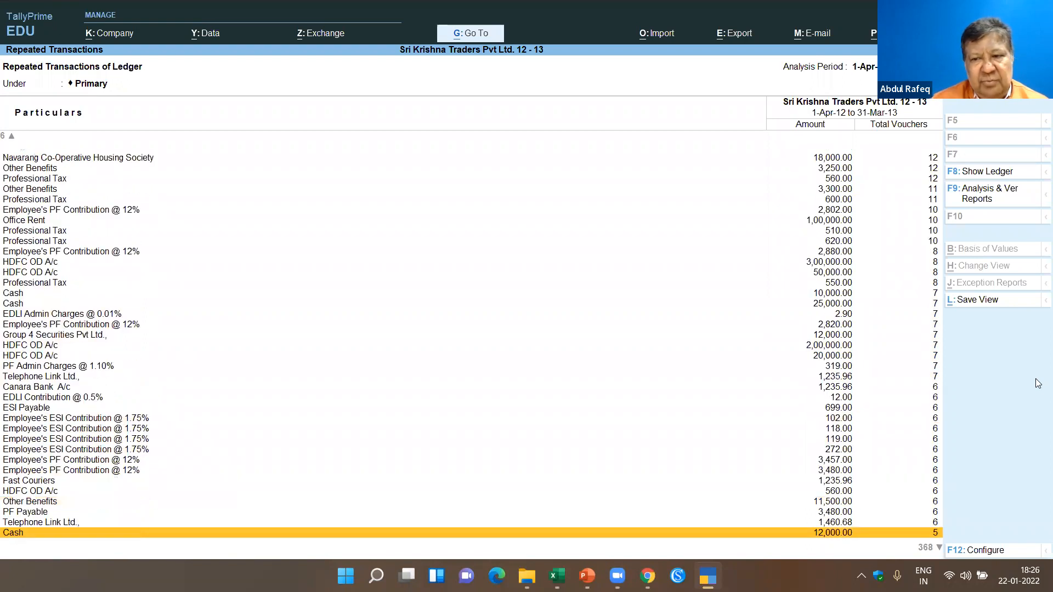
{"action": "key", "text": "Escape"}
- Review the Relative Size Factor (RSF) values by ledger and return to the Data Analysis list
{"action": "key", "text": "Down"}
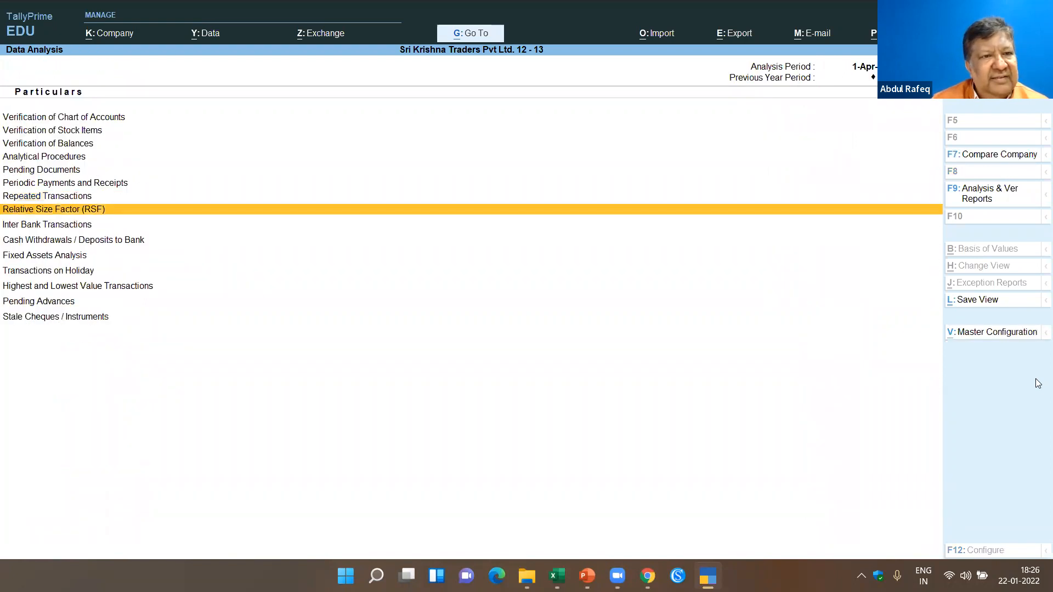
{"action": "key", "text": "Return"}
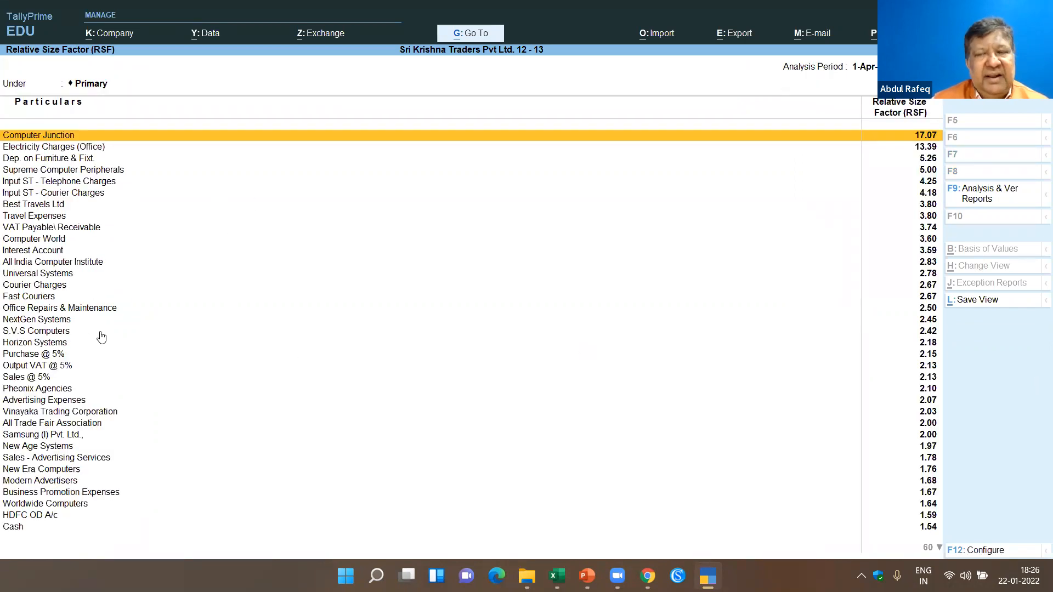
{"action": "key", "text": "Escape"}
- Open the Inter Bank Transactions and Cash Withdrawals / Deposits to Bank reports briefly, closing each one
{"action": "key", "text": "Down"}
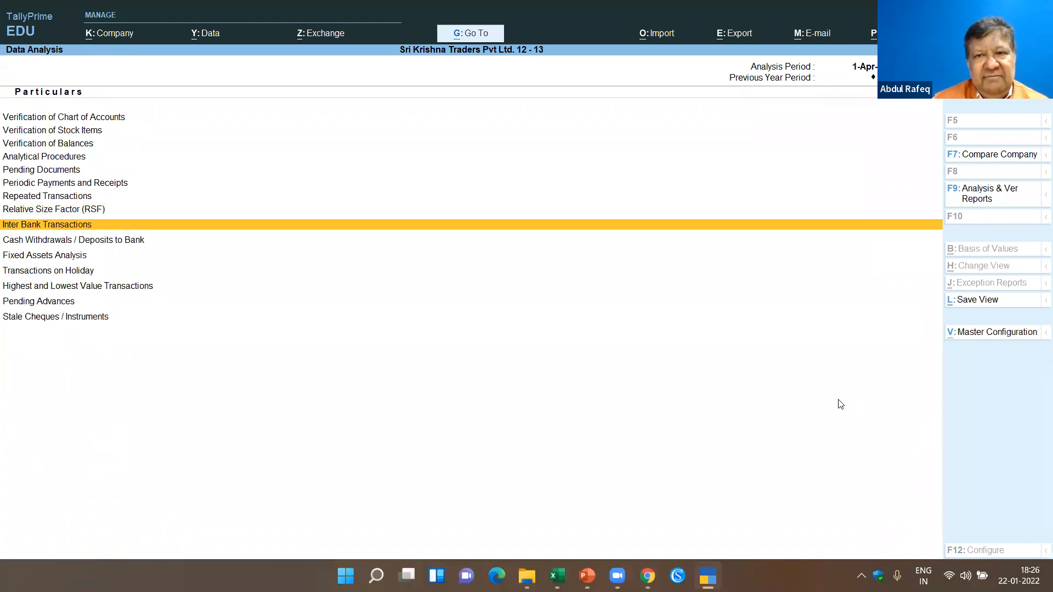
{"action": "key", "text": "Return"}
{"action": "key", "text": "Escape"}
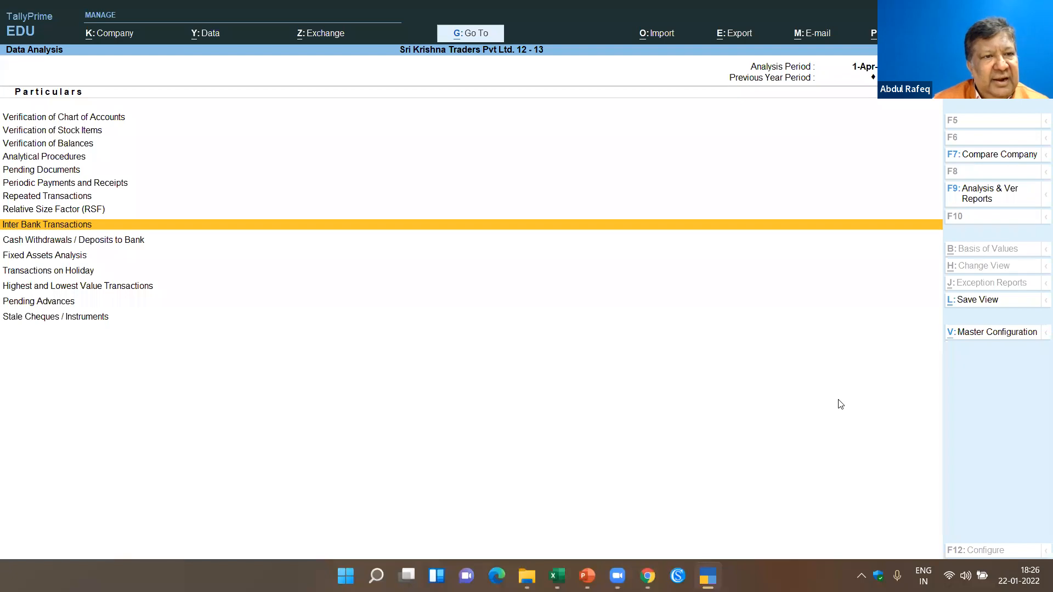
{"action": "key", "text": "Down"}
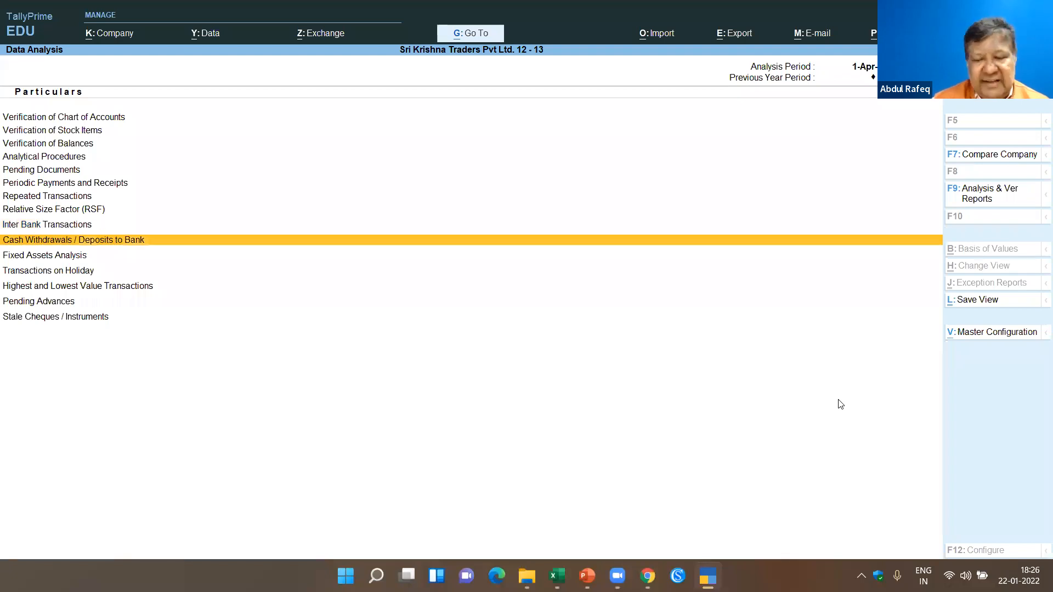
{"action": "key", "text": "Return"}
{"action": "key", "text": "Escape"}
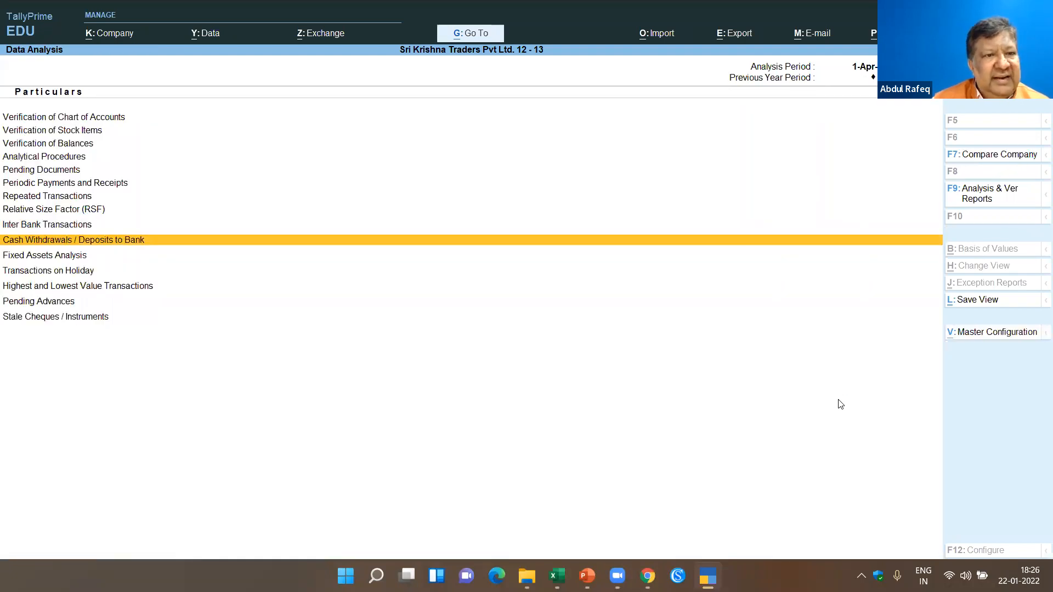
- Examine the Fixed Assets Analysis additions and deletions and the Transactions on Holiday list, closing each report
{"action": "key", "text": "Down"}
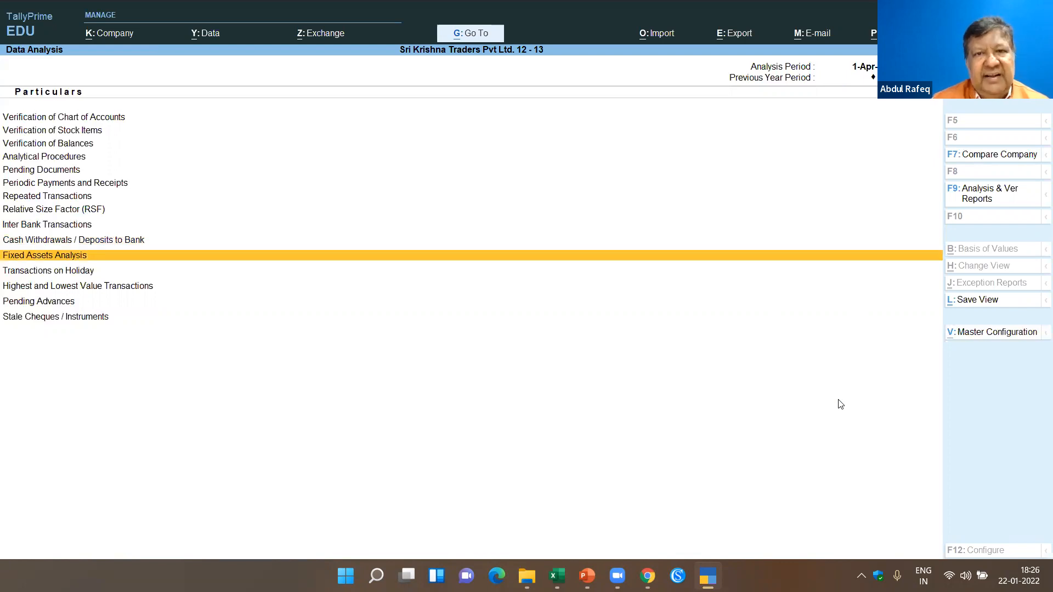
{"action": "key", "text": "Return"}
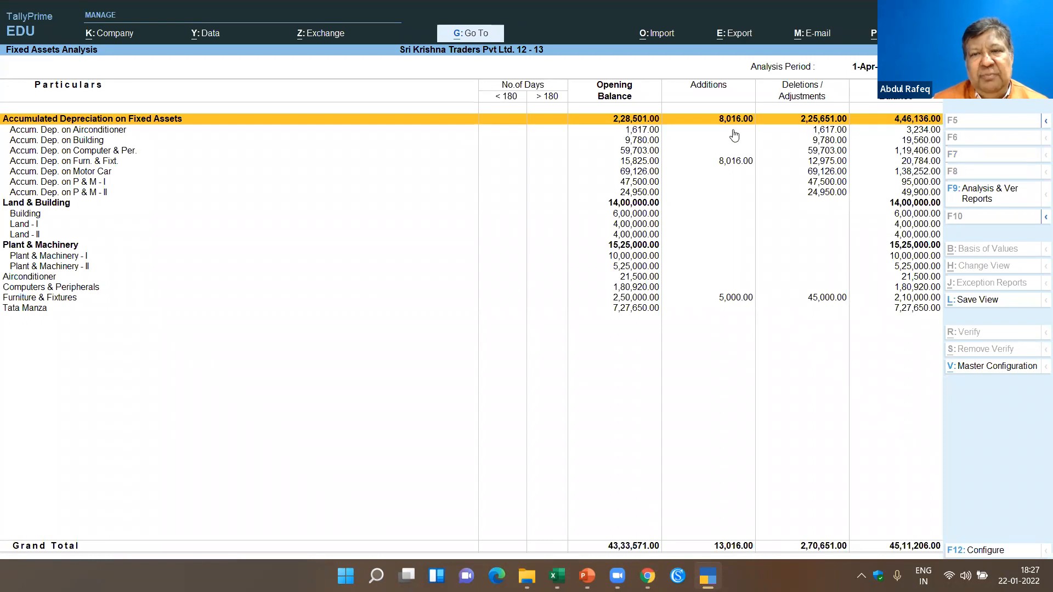
{"action": "key", "text": "Escape"}
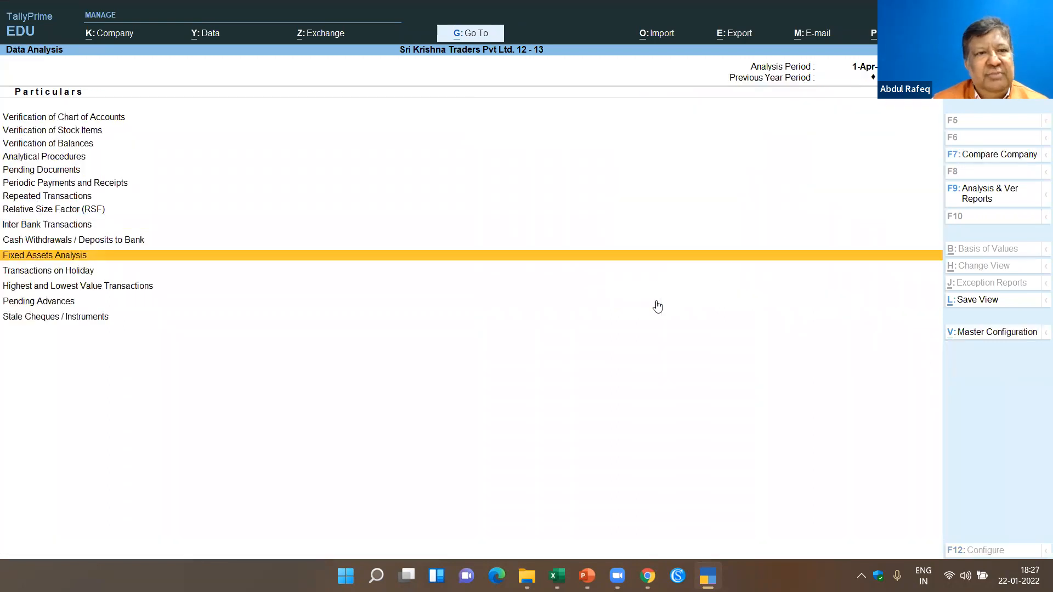
{"action": "key", "text": "Down"}
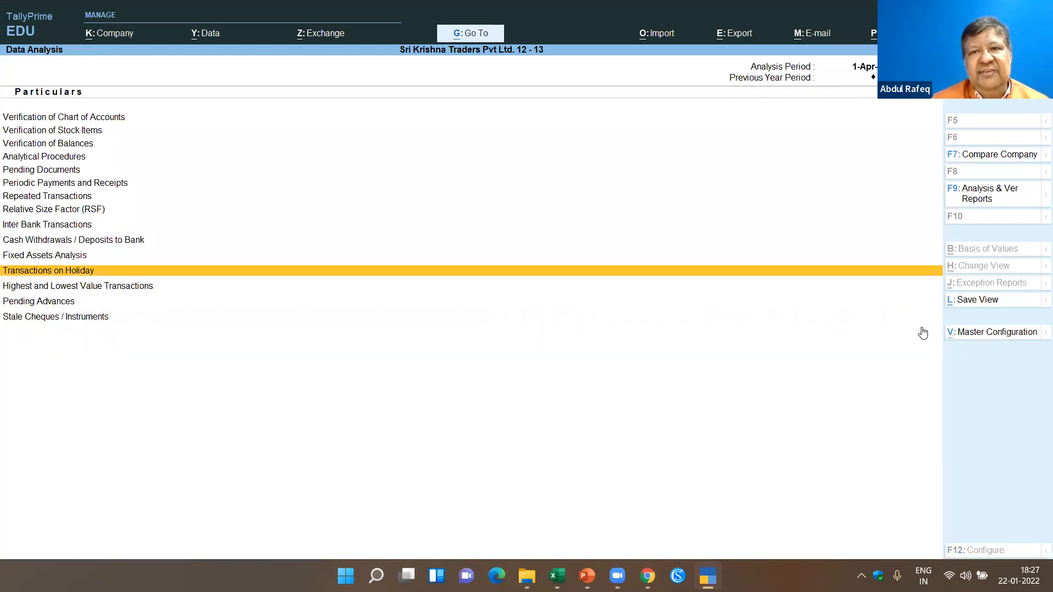
{"action": "key", "text": "Return"}
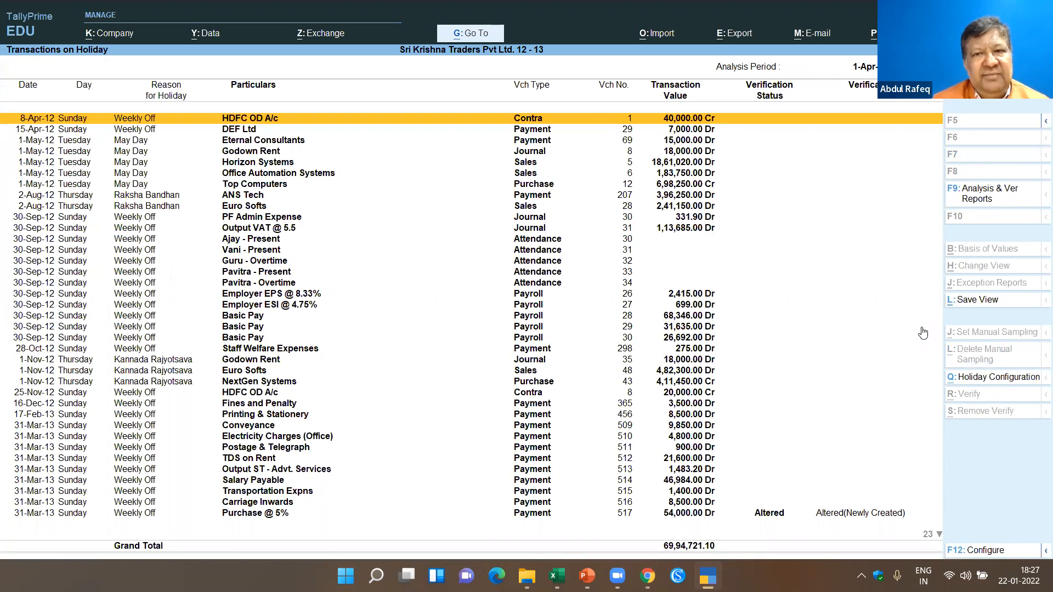
{"action": "key", "text": "Escape"}
- Browse the Highest and Lowest Value Transactions by ledger down to Computer World, comparing amounts and difference ranges, and close the report
{"action": "key", "text": "Down"}
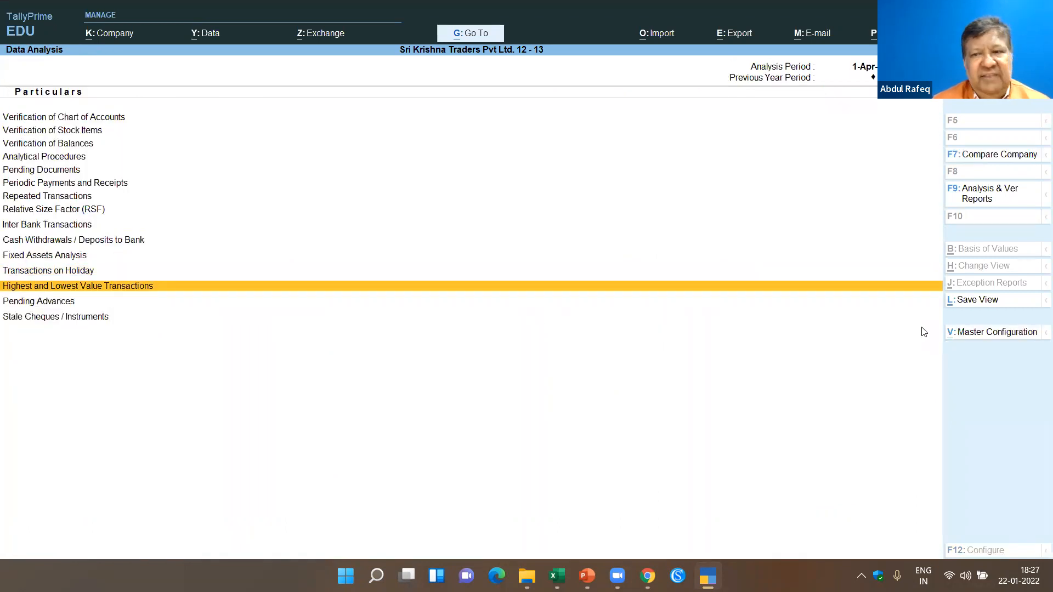
{"action": "key", "text": "Return"}
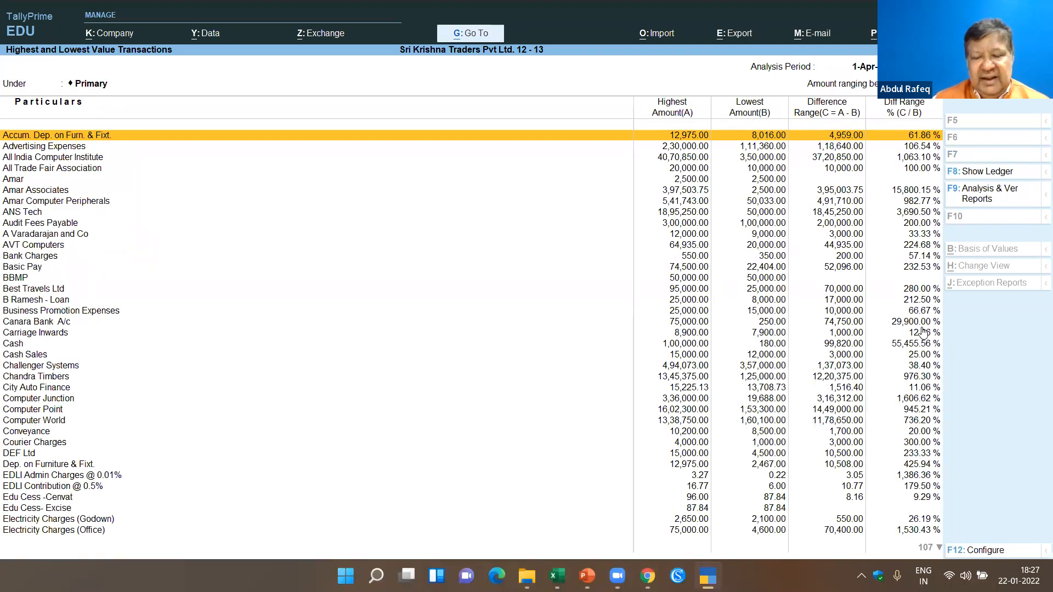
{"action": "key", "text": "Down"}
{"action": "key", "text": "Down"}
{"action": "key", "text": "Down"}
{"action": "key", "text": "Down"}
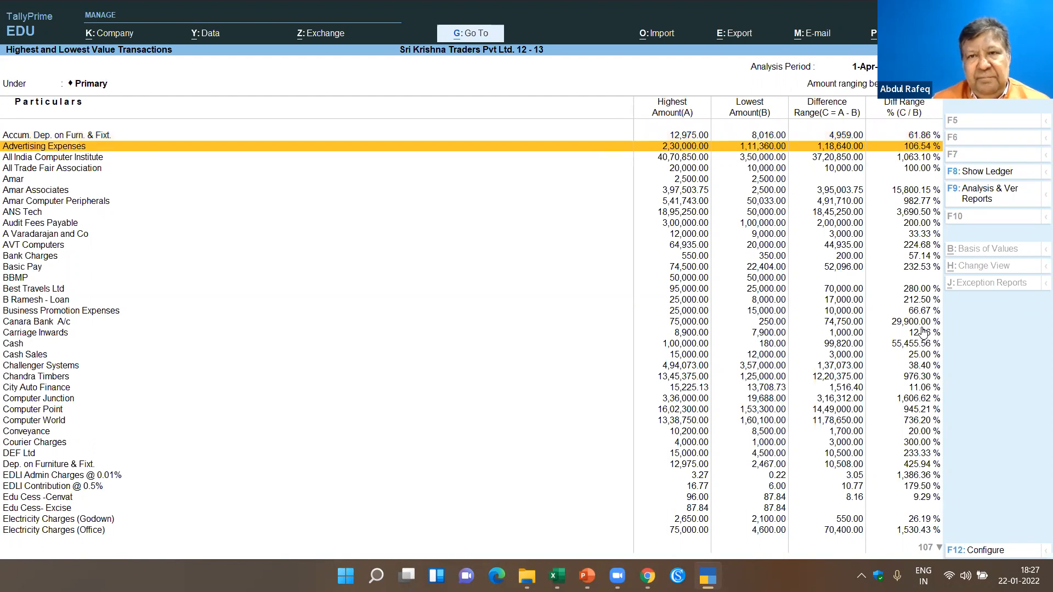
{"action": "key", "text": "Down"}
{"action": "key", "text": "Down"}
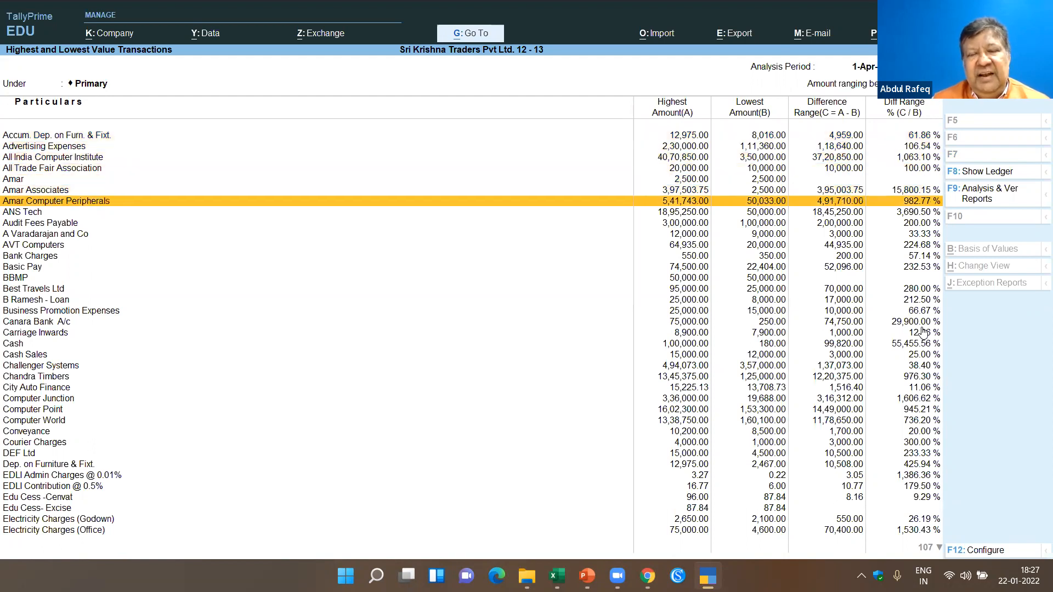
{"action": "key", "text": "Down"}
{"action": "key", "text": "Down"}
{"action": "key", "text": "Down"}
{"action": "key", "text": "Down"}
{"action": "key", "text": "Down"}
{"action": "key", "text": "Down"}
{"action": "key", "text": "Down"}
{"action": "key", "text": "Down"}
{"action": "key", "text": "Down"}
{"action": "key", "text": "Down"}
{"action": "key", "text": "Down"}
{"action": "key", "text": "Down"}
{"action": "key", "text": "Down"}
{"action": "key", "text": "Down"}
{"action": "key", "text": "Down"}
{"action": "key", "text": "Down"}
{"action": "key", "text": "Down"}
{"action": "key", "text": "Down"}
{"action": "key", "text": "Down"}
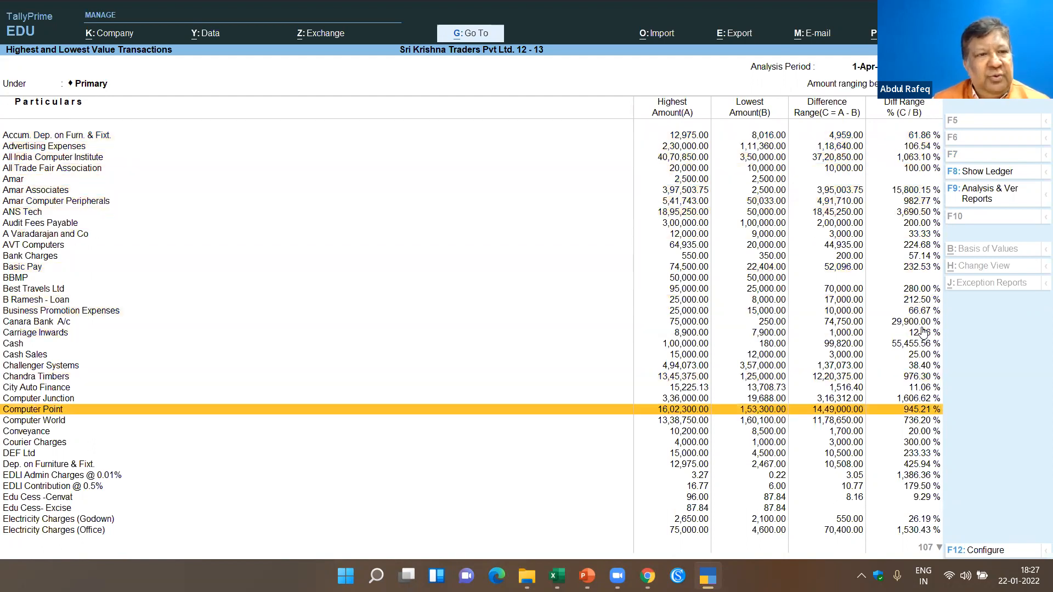
{"action": "key", "text": "Down"}
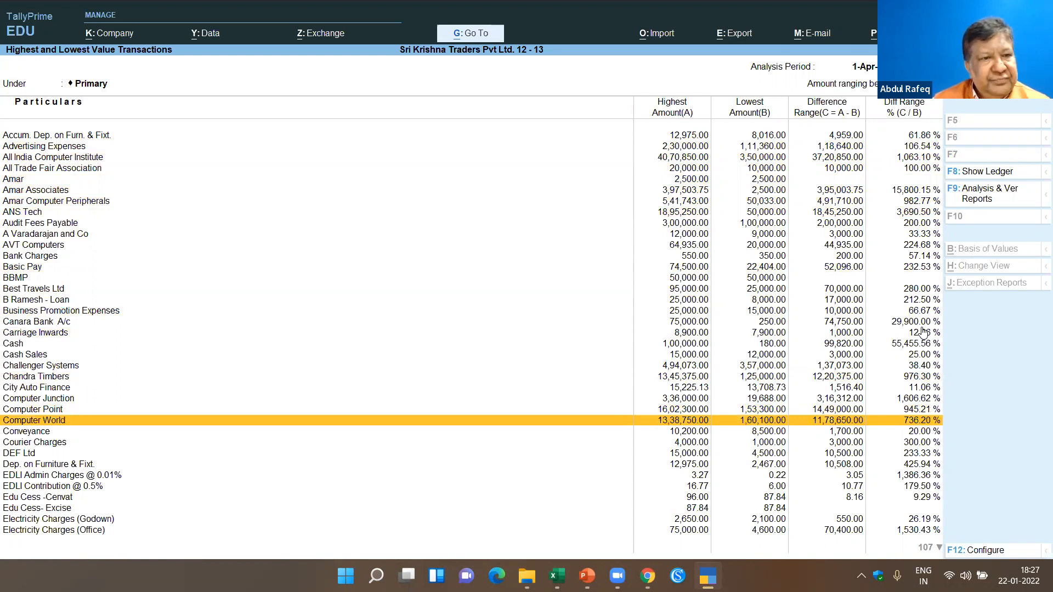
{"action": "key", "text": "Escape"}
- View the Pending Advances under Loans & Advances (Asset), and leave Data Analysis for the Display More Reports menu
{"action": "key", "text": "Down"}
{"action": "key", "text": "Return"}
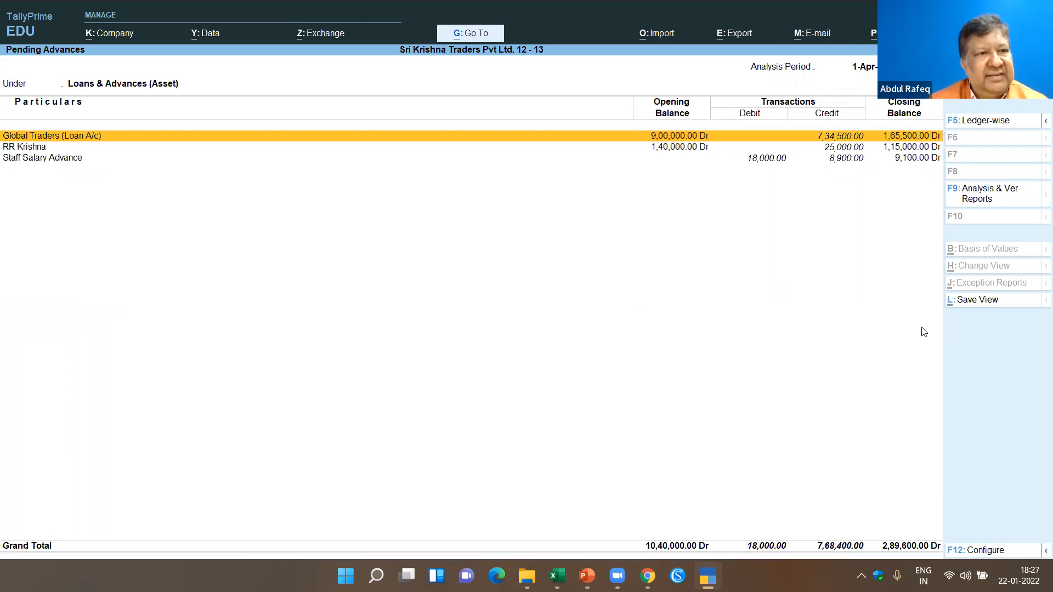
{"action": "key", "text": "Escape"}
{"action": "key", "text": "Down"}
{"action": "key", "text": "Escape"}
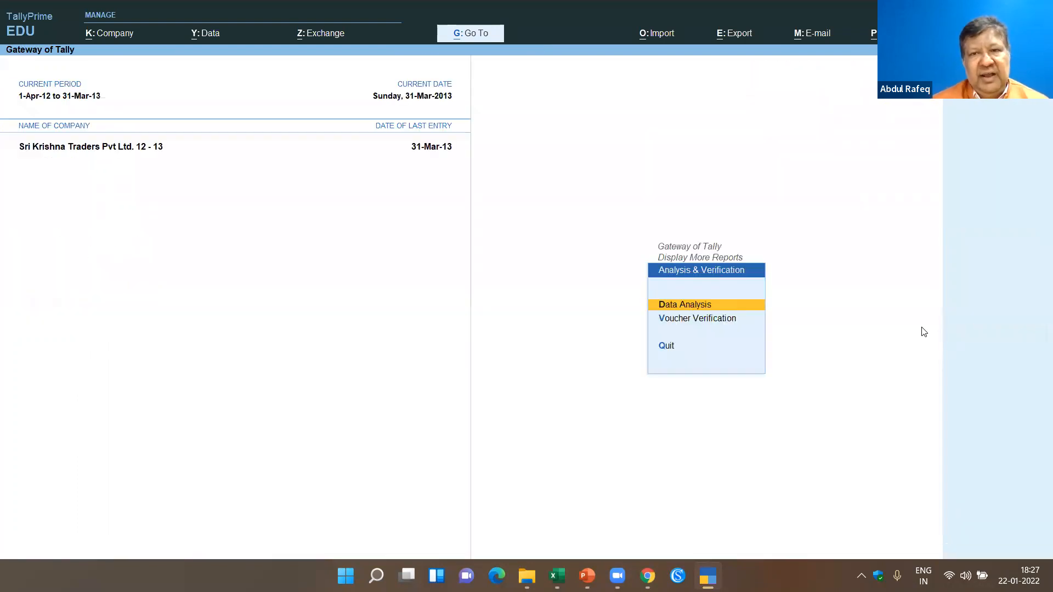
{"action": "key", "text": "Escape"}
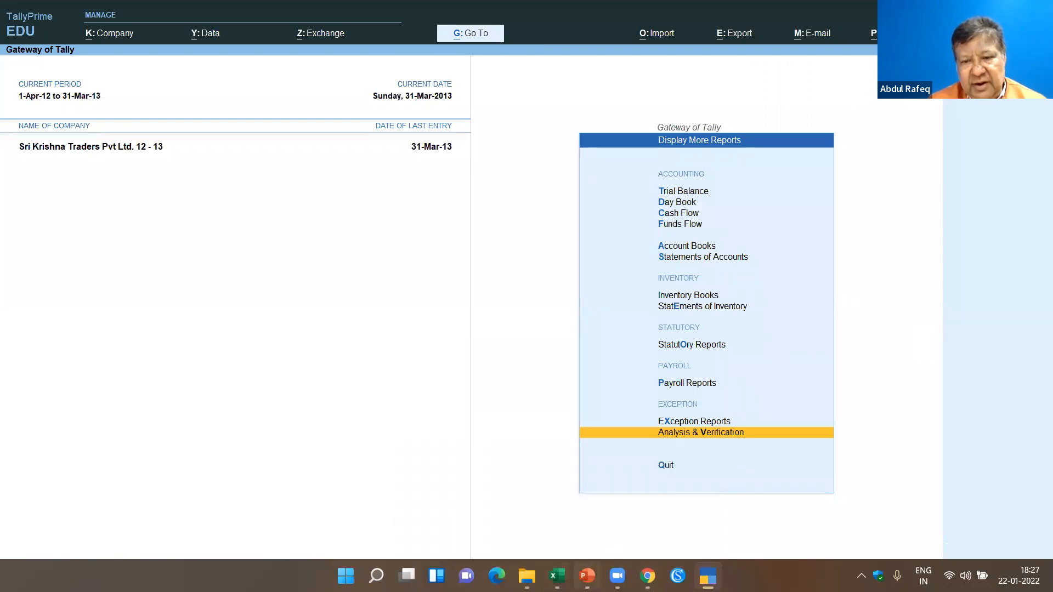
- Switch to the PowerPoint webinar deck, start the slide show from slide 37, and advance to the Problem Statement slide
{"action": "left_click", "coordinate": [587, 576]}
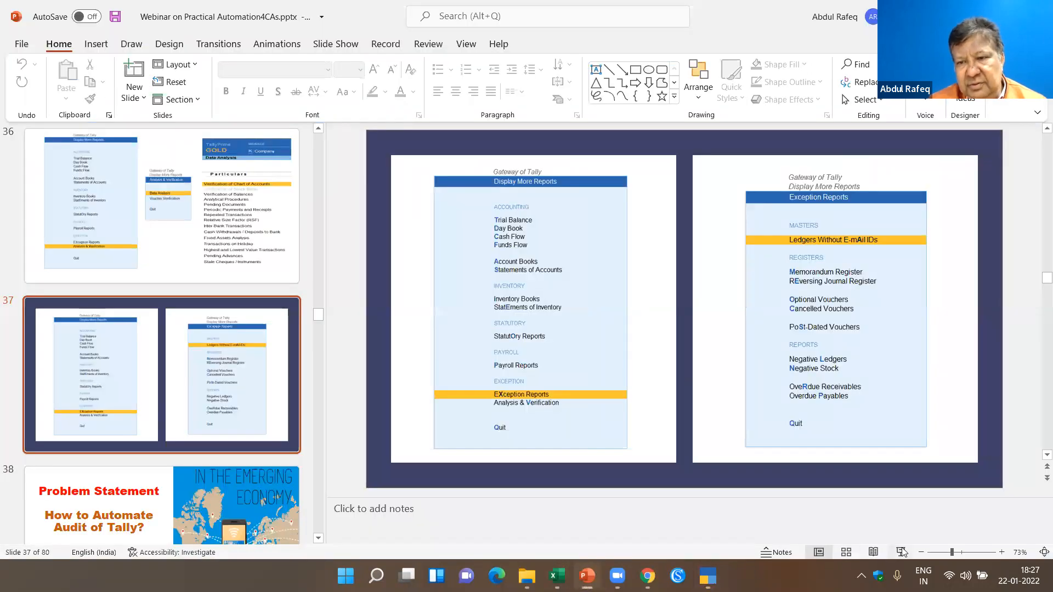
{"action": "key", "text": "shift+F5"}
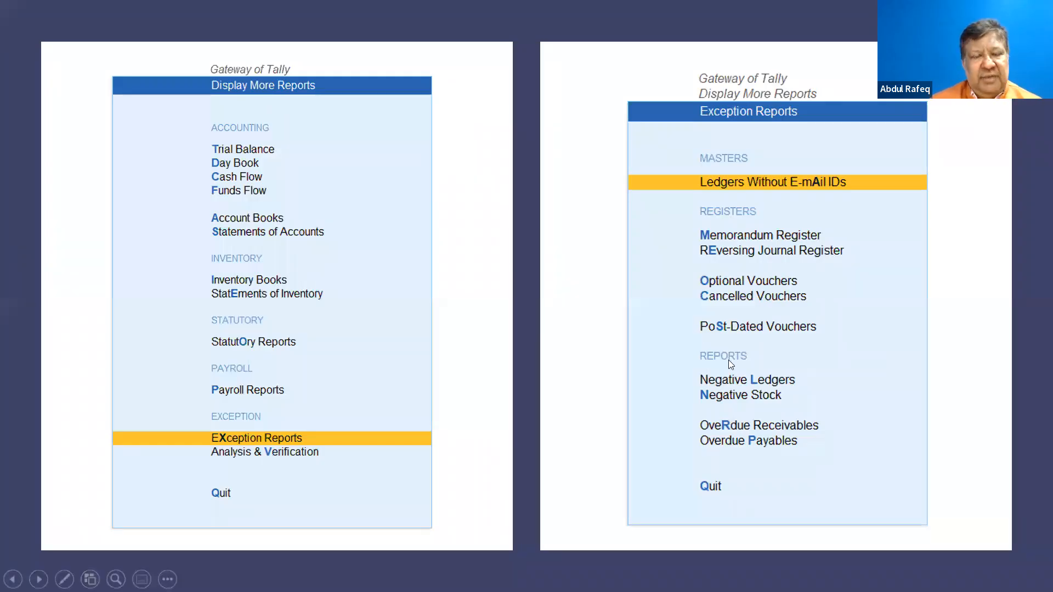
{"action": "left_click", "coordinate": [317, 90]}
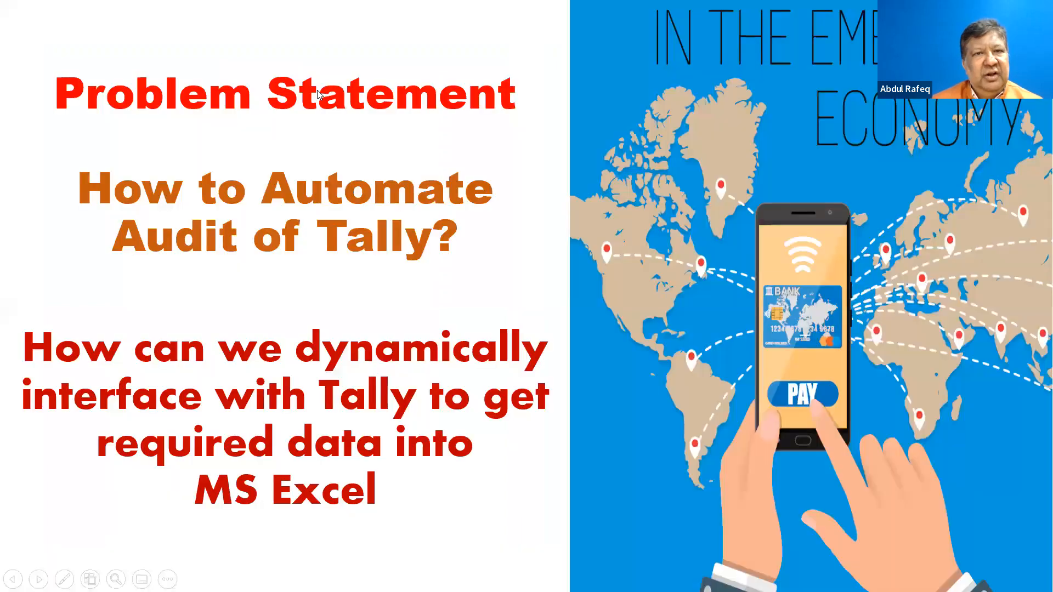
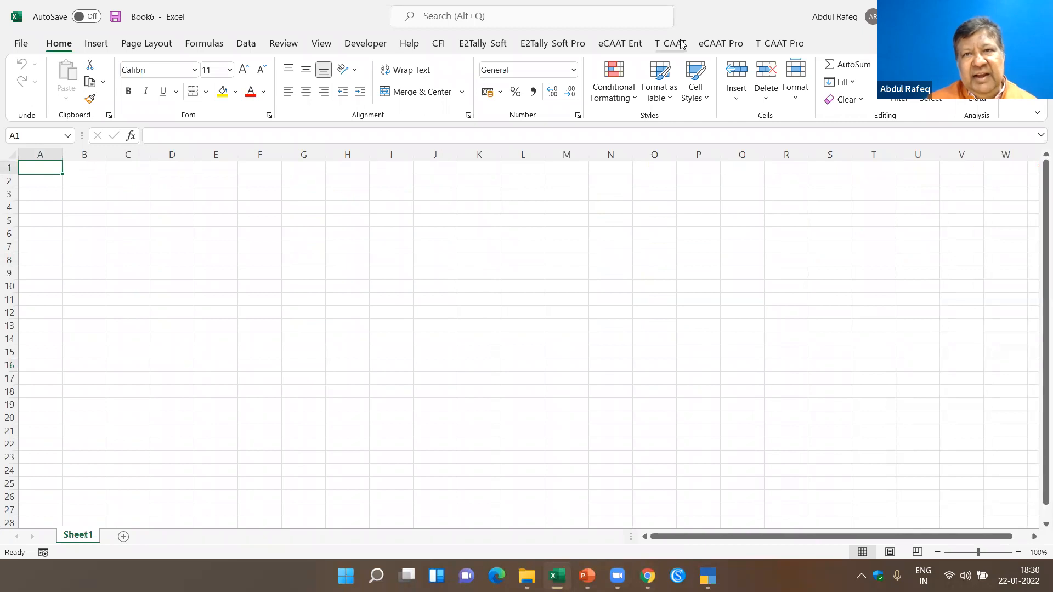
- Import all T-CAAT General Info reports from Tally, including an index sheet
{"action": "left_click", "coordinate": [670, 43]}
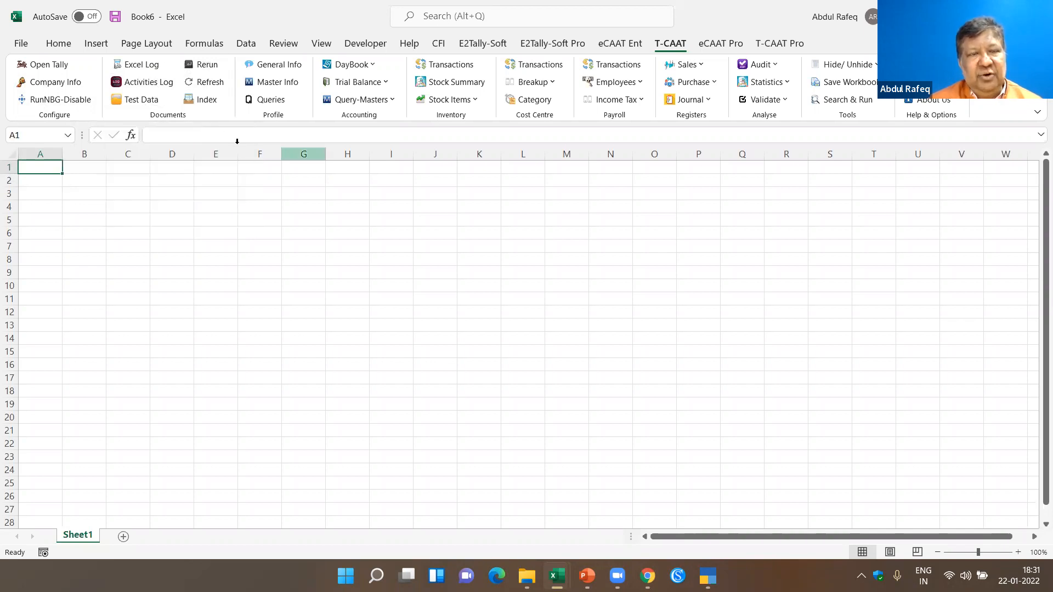
{"action": "left_click", "coordinate": [285, 66]}
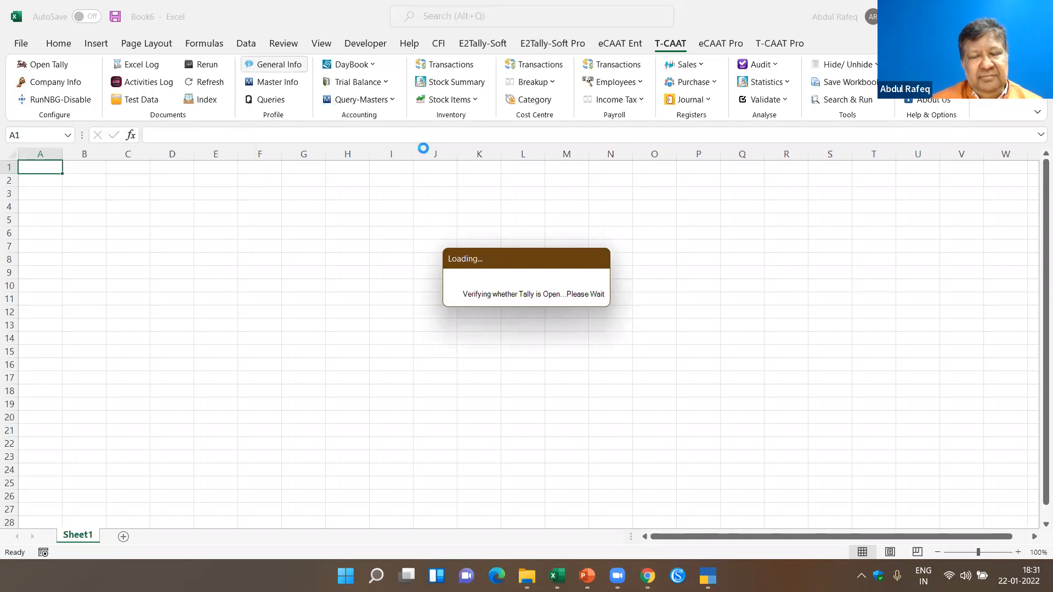
{"action": "mouse_move", "coordinate": [528, 576]}
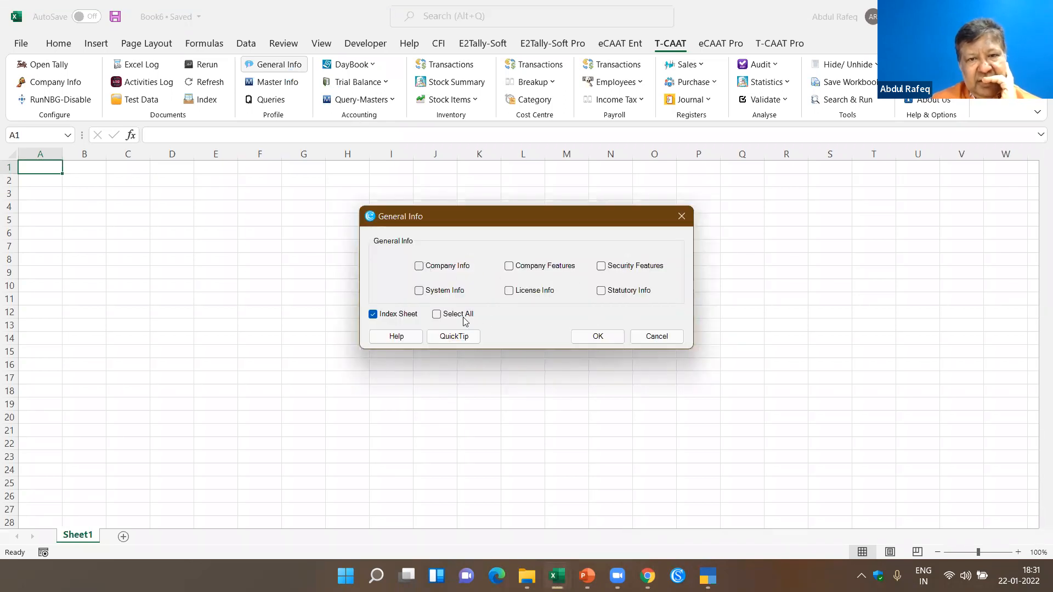
{"action": "left_click", "coordinate": [436, 316]}
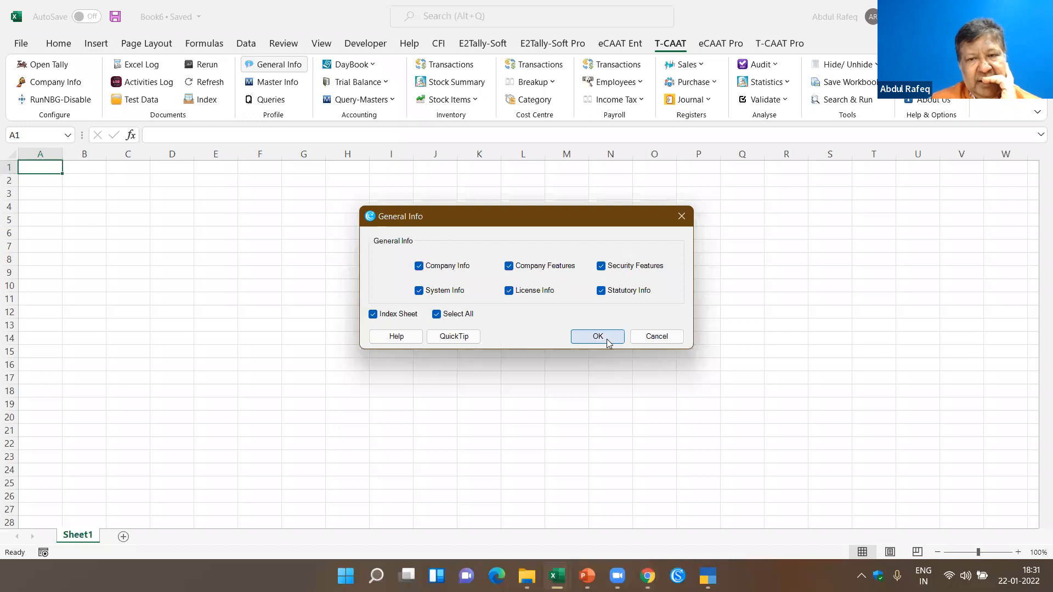
{"action": "left_click", "coordinate": [603, 340]}
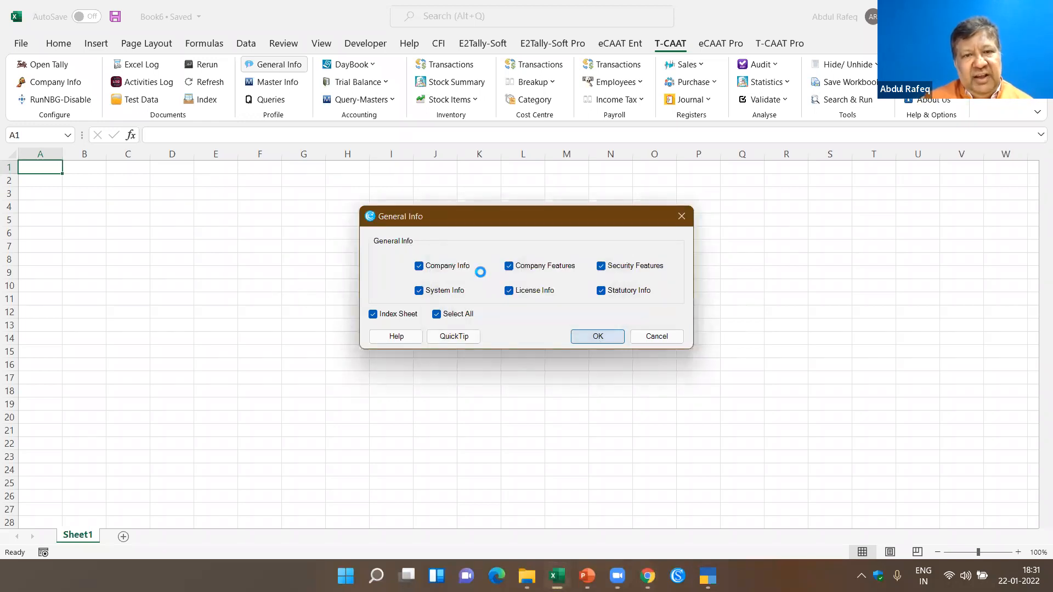
{"action": "left_click", "coordinate": [601, 337]}
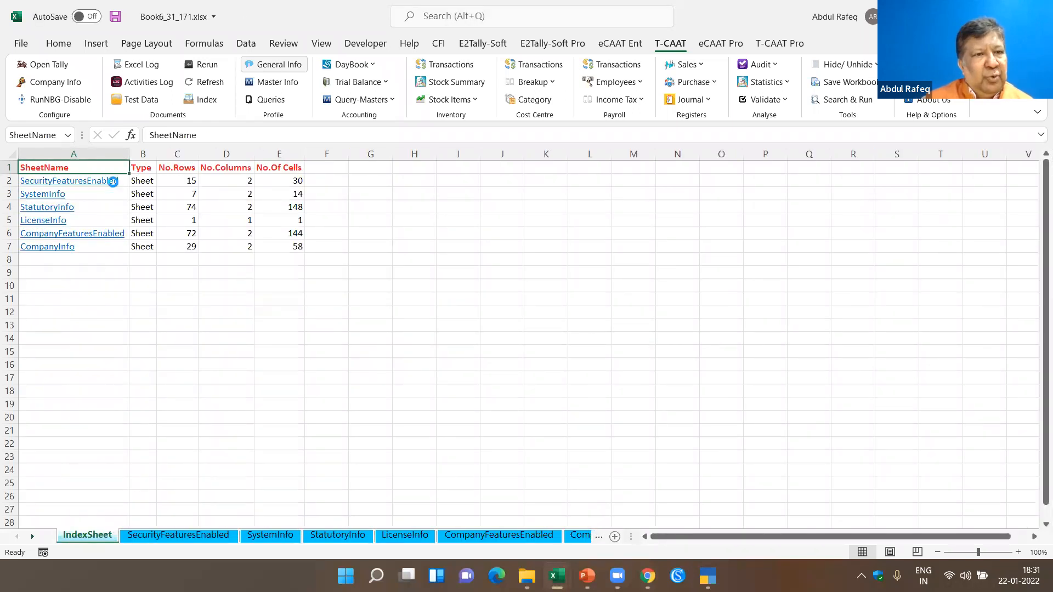
- Review the imported SecurityFeaturesEnabled, SystemInfo, StatutoryInfo and LicenseInfo sheets, starting from the index sheet
{"action": "left_click", "coordinate": [112, 181]}
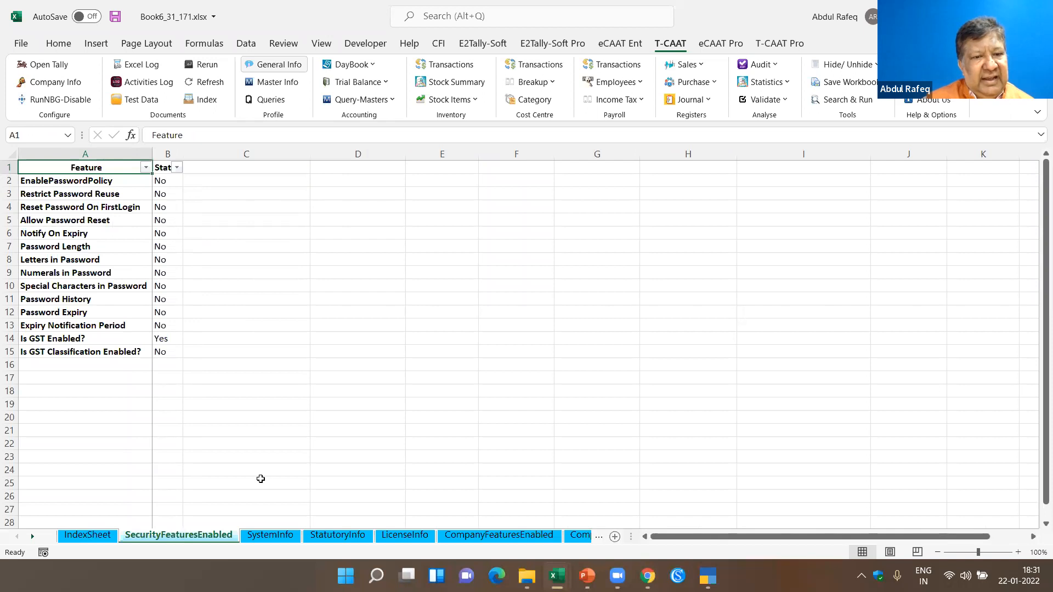
{"action": "left_click", "coordinate": [265, 535]}
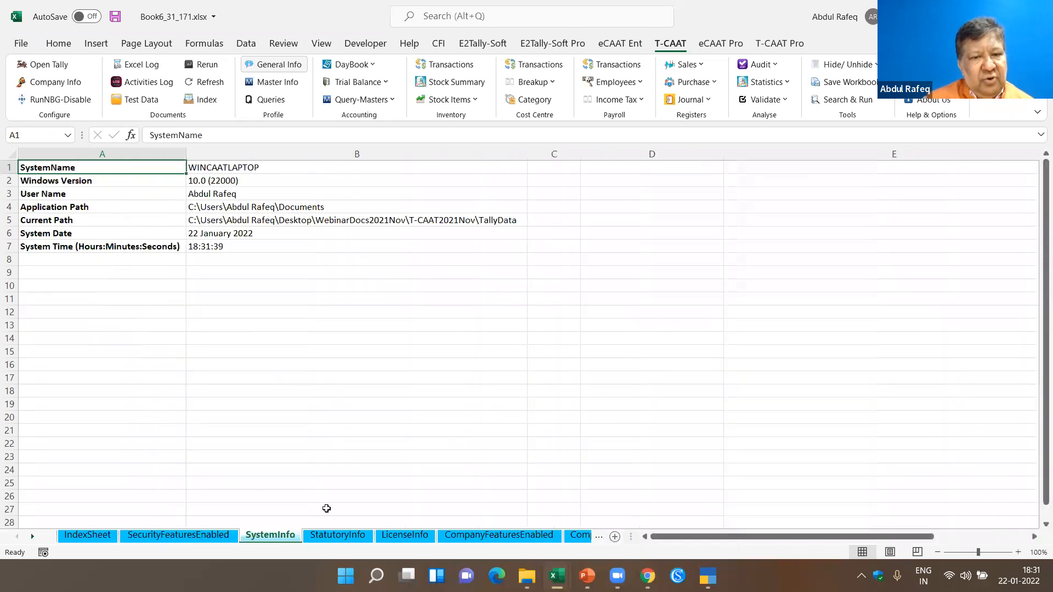
{"action": "left_click", "coordinate": [337, 535]}
{"action": "scroll", "coordinate": [201, 292], "scroll_direction": "down", "scroll_amount": 5}
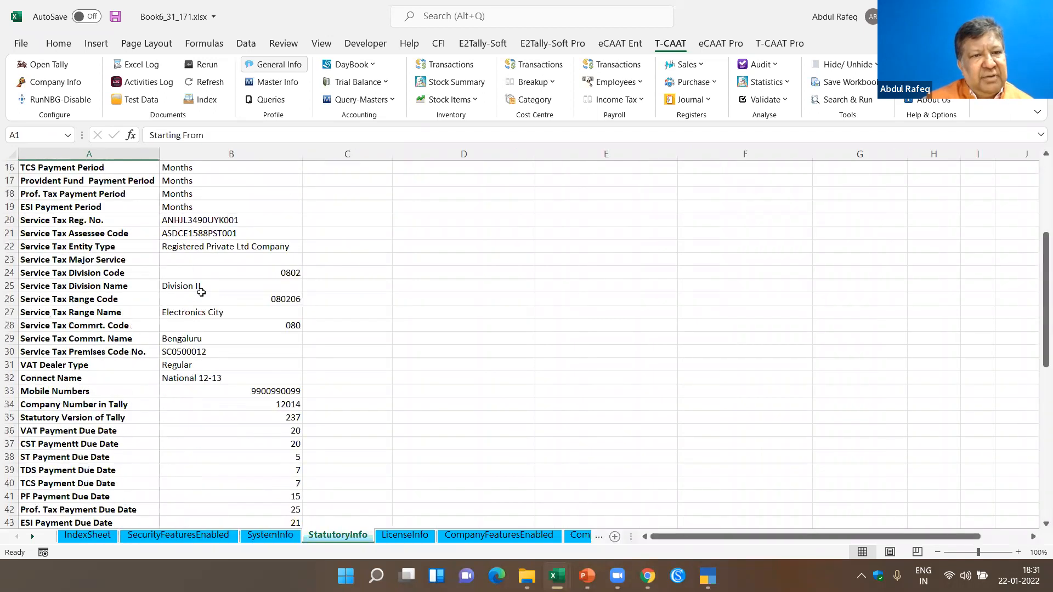
{"action": "scroll", "coordinate": [357, 470], "scroll_direction": "down", "scroll_amount": 7}
{"action": "left_click", "coordinate": [405, 535]}
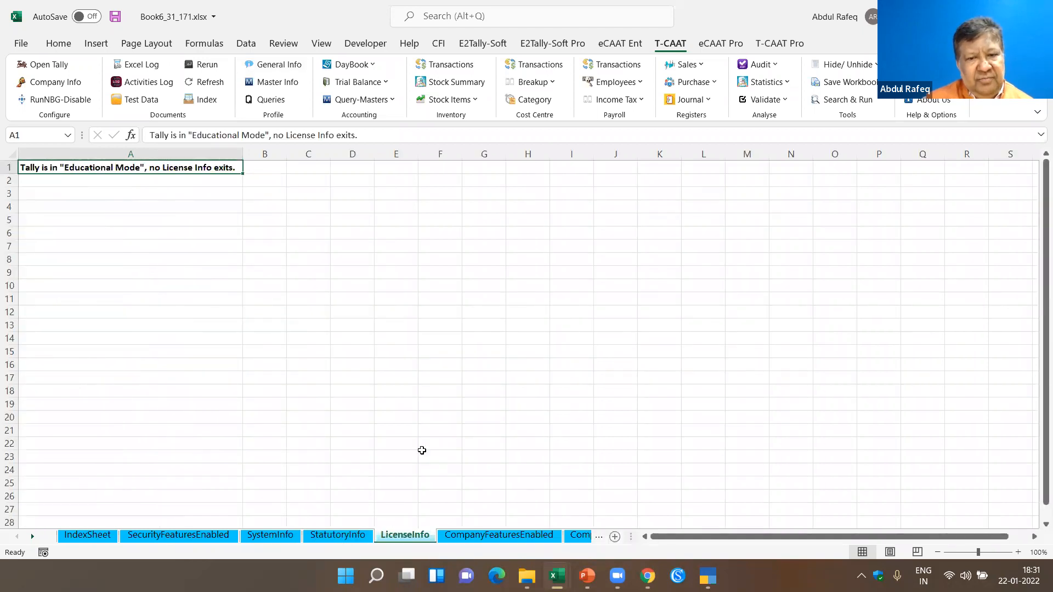
- Review the CompanyFeaturesEnabled and CompanyInfo sheets, checking the Audited Upto entry in the company details
{"action": "key", "text": "ctrl+Page_Down"}
{"action": "scroll", "coordinate": [170, 225], "scroll_direction": "down", "scroll_amount": 5}
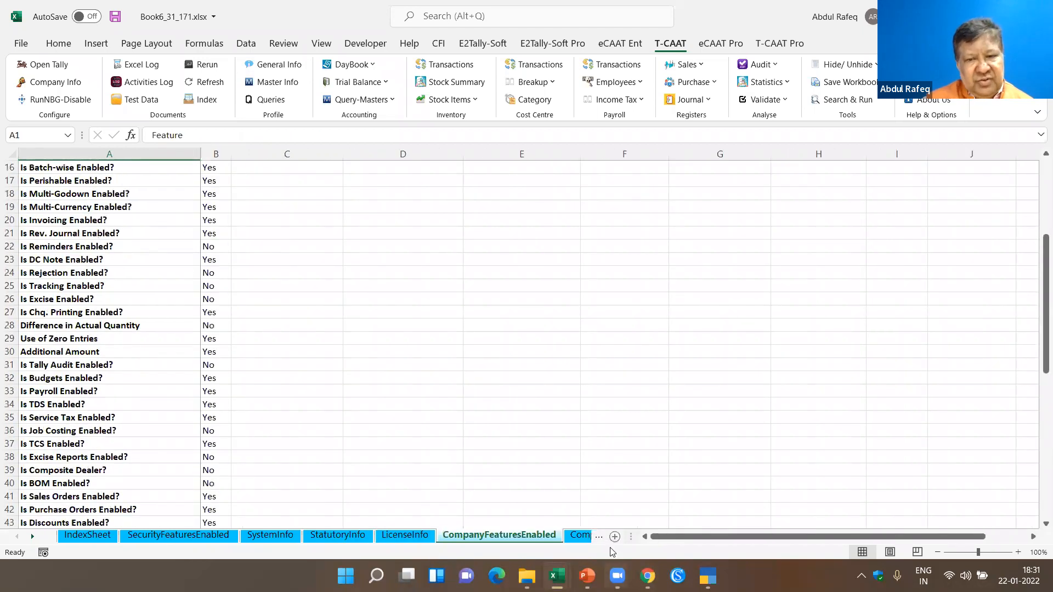
{"action": "key", "text": "ctrl+Page_Down"}
{"action": "scroll", "coordinate": [214, 327], "scroll_direction": "down", "scroll_amount": 5}
{"action": "scroll", "coordinate": [232, 333], "scroll_direction": "up", "scroll_amount": 5}
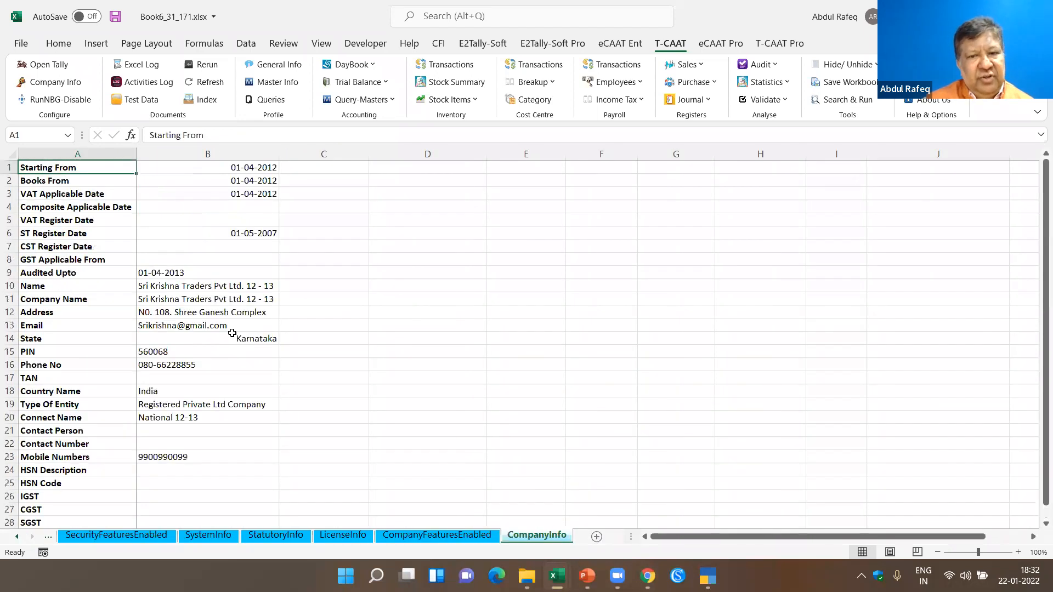
{"action": "left_click", "coordinate": [144, 269]}
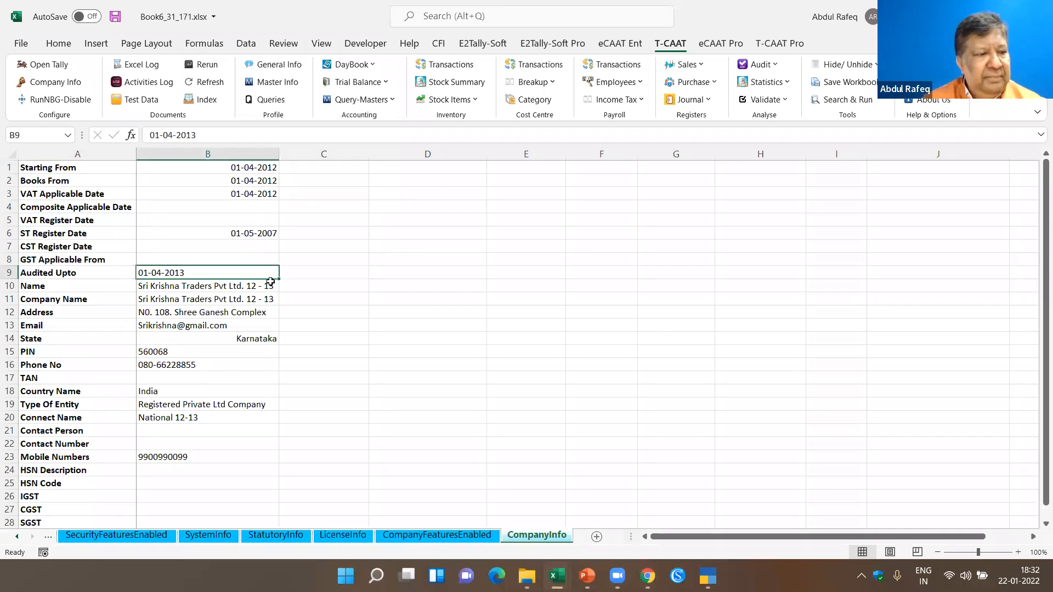
{"action": "left_click", "coordinate": [319, 274]}
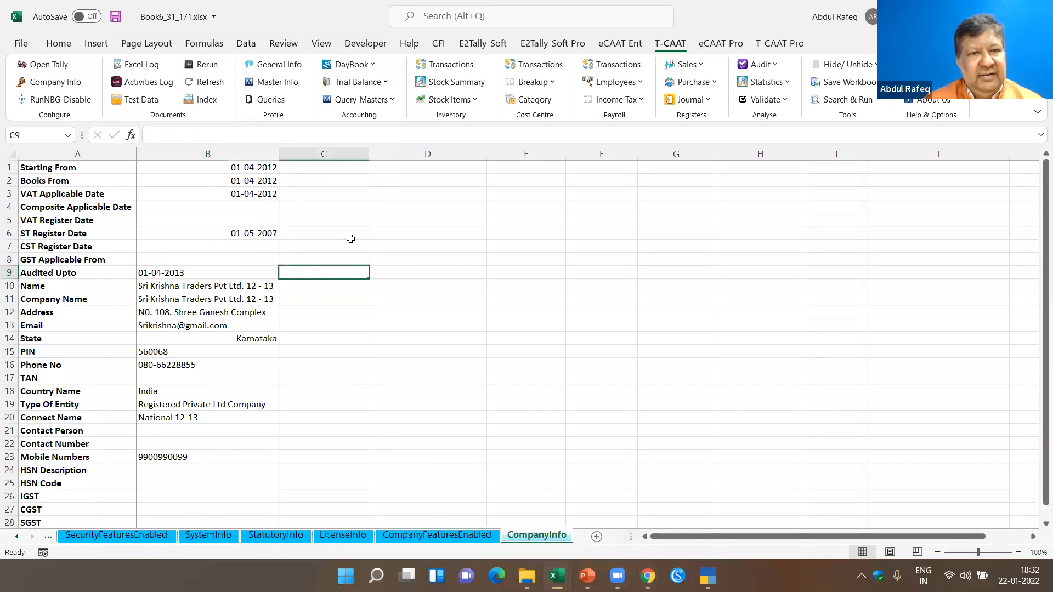
{"action": "left_click", "coordinate": [463, 326]}
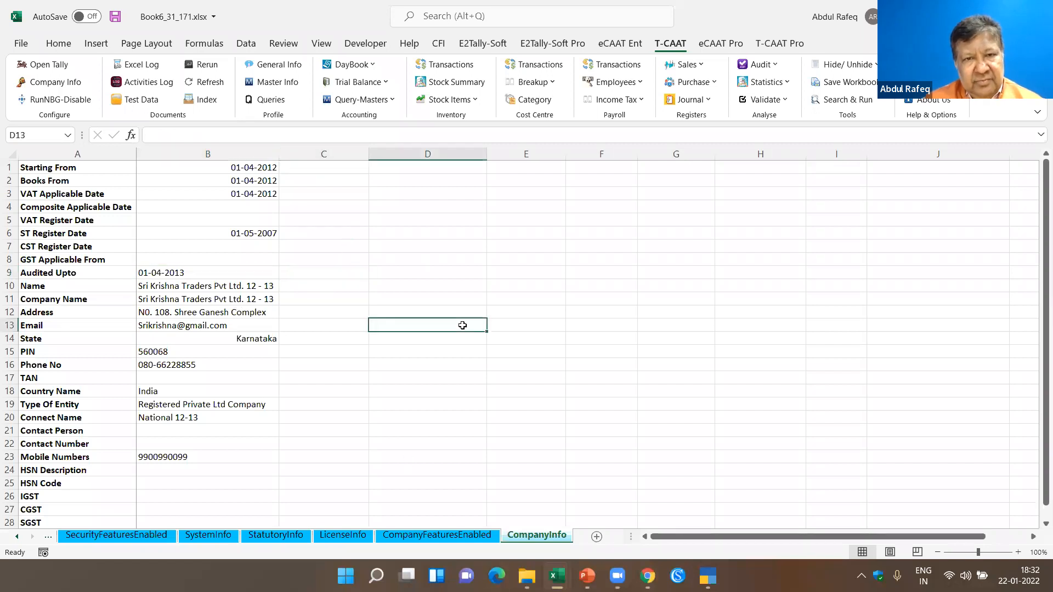
- Create a new workbook and import all Accounting masters into it with T-CAAT Master Info, using the Default option
{"action": "key", "text": "ctrl+n"}
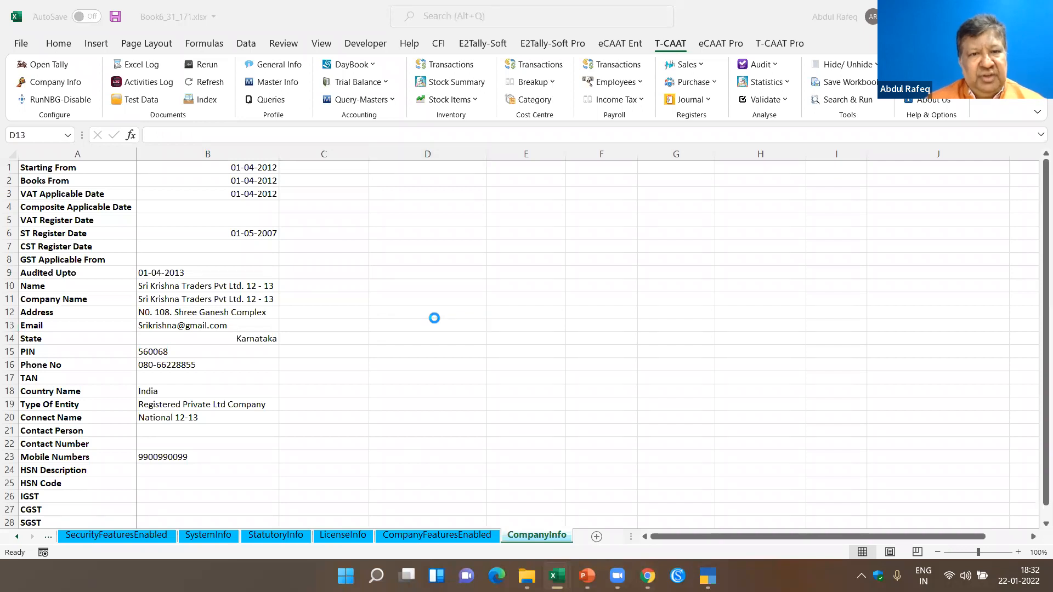
{"action": "left_click", "coordinate": [363, 246]}
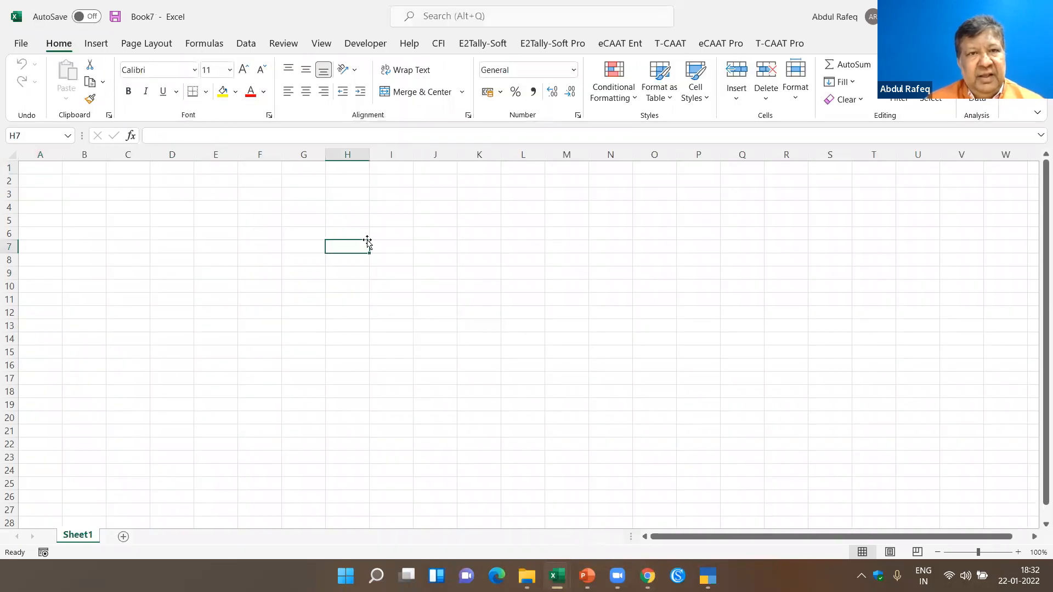
{"action": "left_click", "coordinate": [678, 48]}
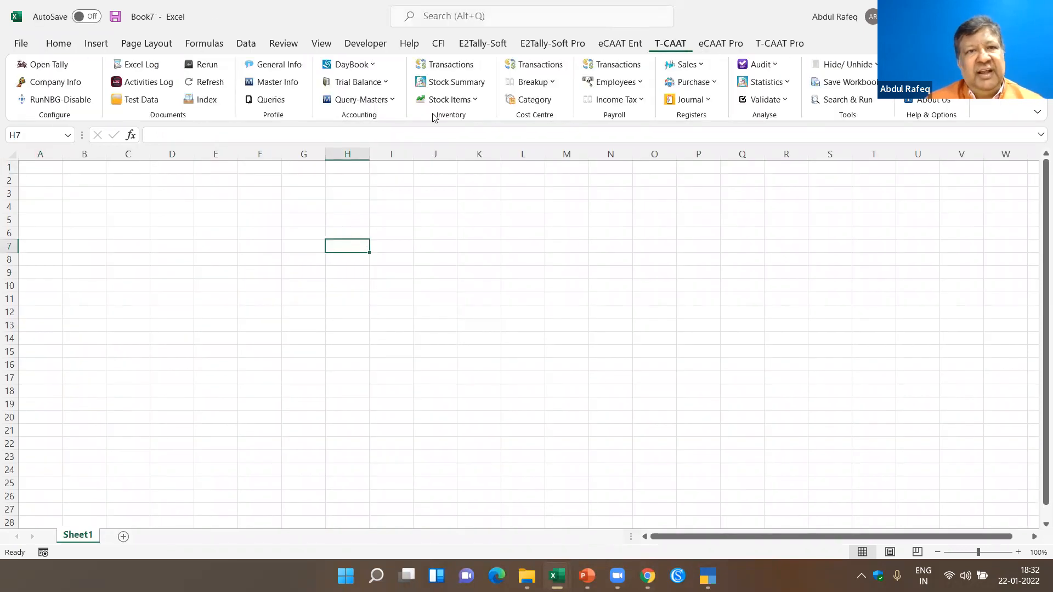
{"action": "left_click", "coordinate": [288, 85]}
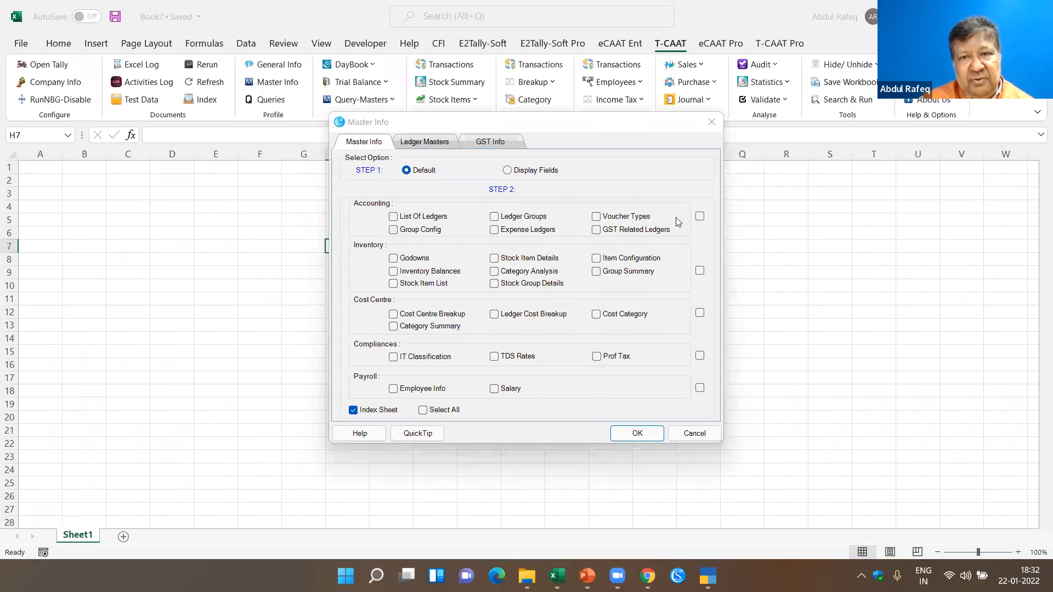
{"action": "left_click", "coordinate": [701, 216]}
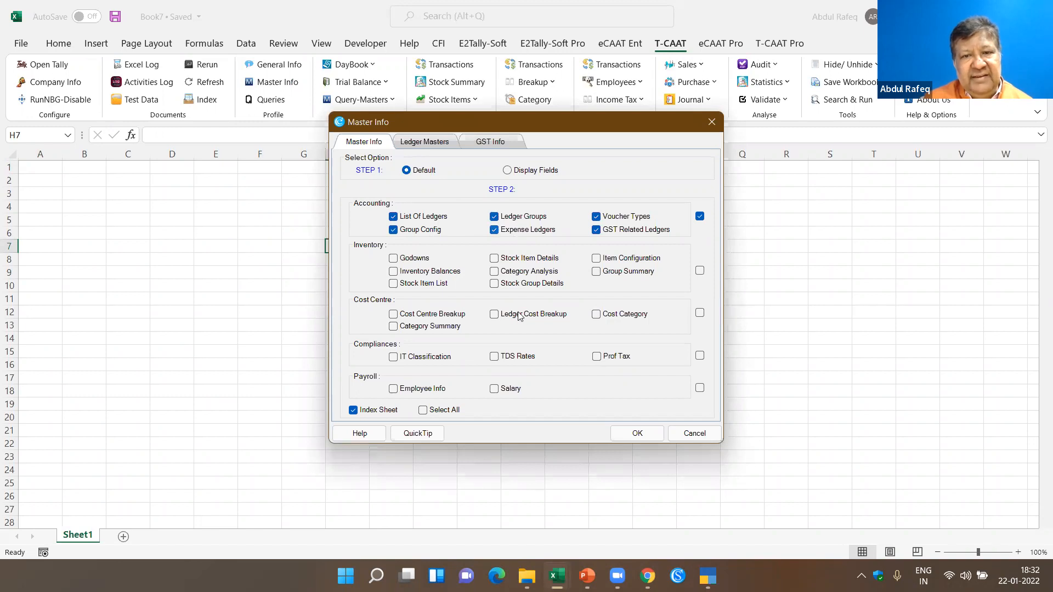
{"action": "left_click", "coordinate": [637, 433]}
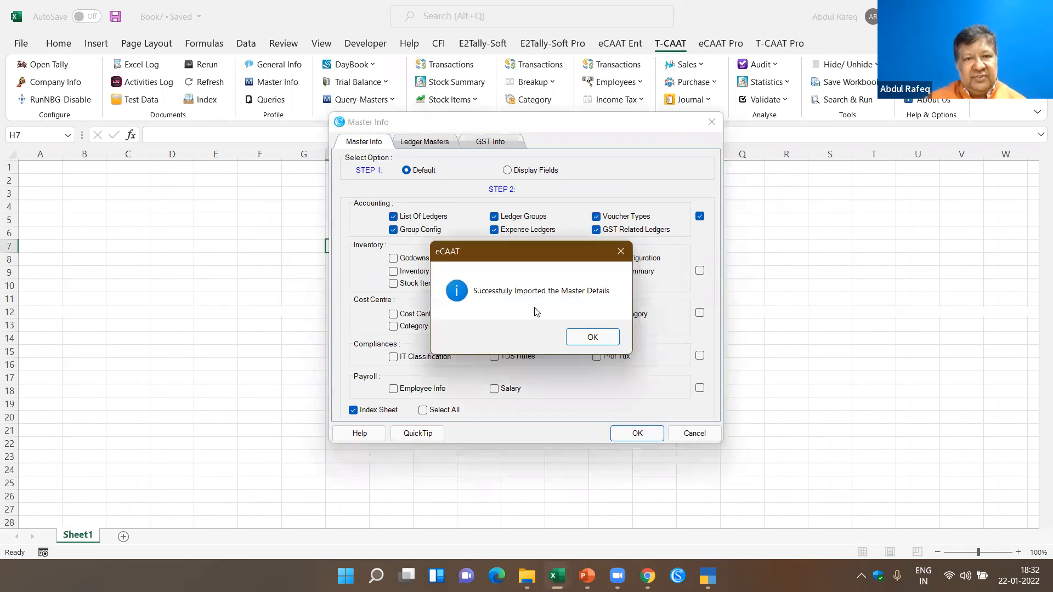
{"action": "left_click", "coordinate": [593, 337]}
- Examine the Expense_Ledgers balances and the IsBillWiseOn and IsCostCentresOn settings in All_GroupConfig
{"action": "left_click", "coordinate": [88, 185]}
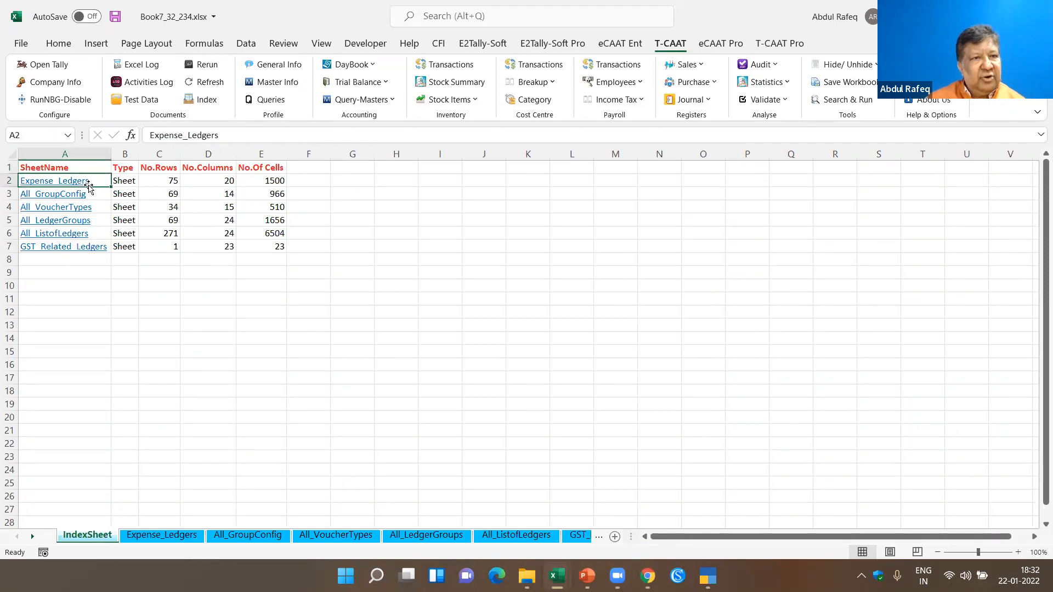
{"action": "left_click", "coordinate": [83, 180]}
{"action": "scroll", "coordinate": [246, 261], "scroll_direction": "down", "scroll_amount": 9}
{"action": "scroll", "coordinate": [246, 261], "scroll_direction": "down", "scroll_amount": 10}
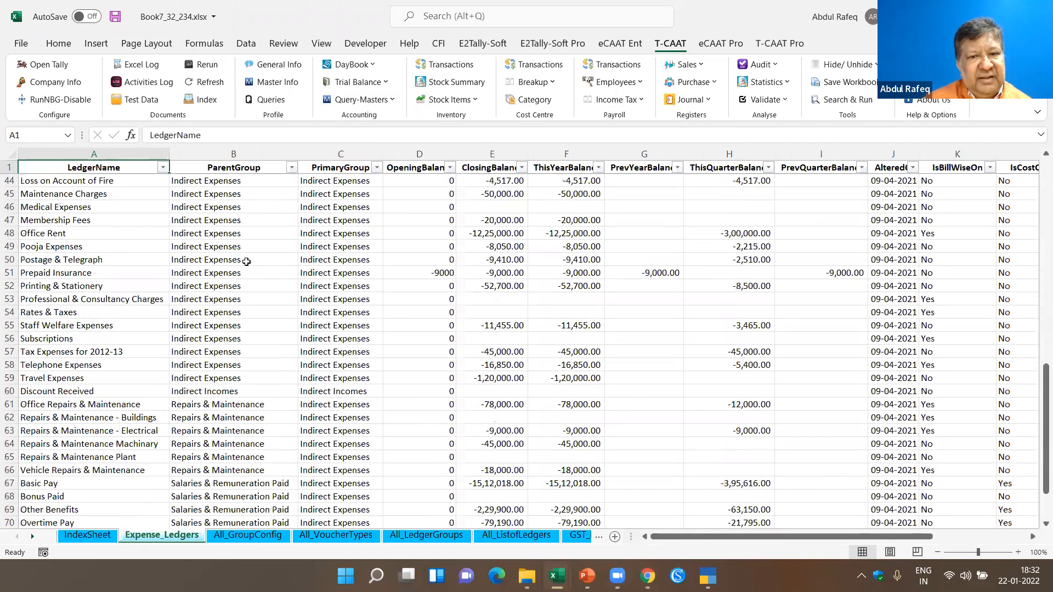
{"action": "left_click", "coordinate": [230, 535]}
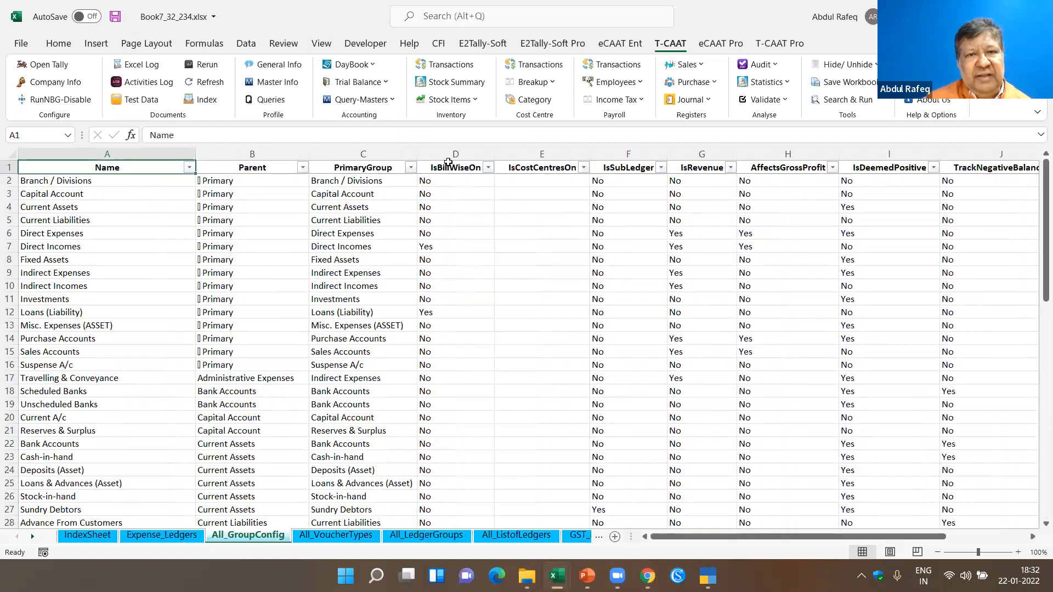
{"action": "left_click", "coordinate": [449, 169]}
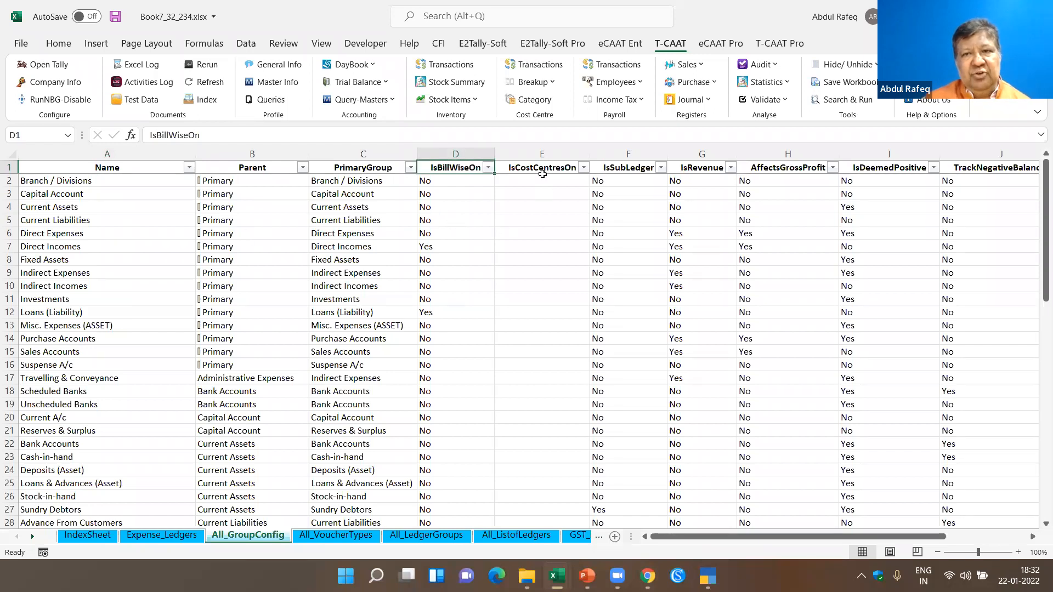
{"action": "left_click", "coordinate": [542, 174]}
- Review the numbering methods in All_VoucherTypes and the group balances in All_LedgerGroups
{"action": "left_click", "coordinate": [336, 535]}
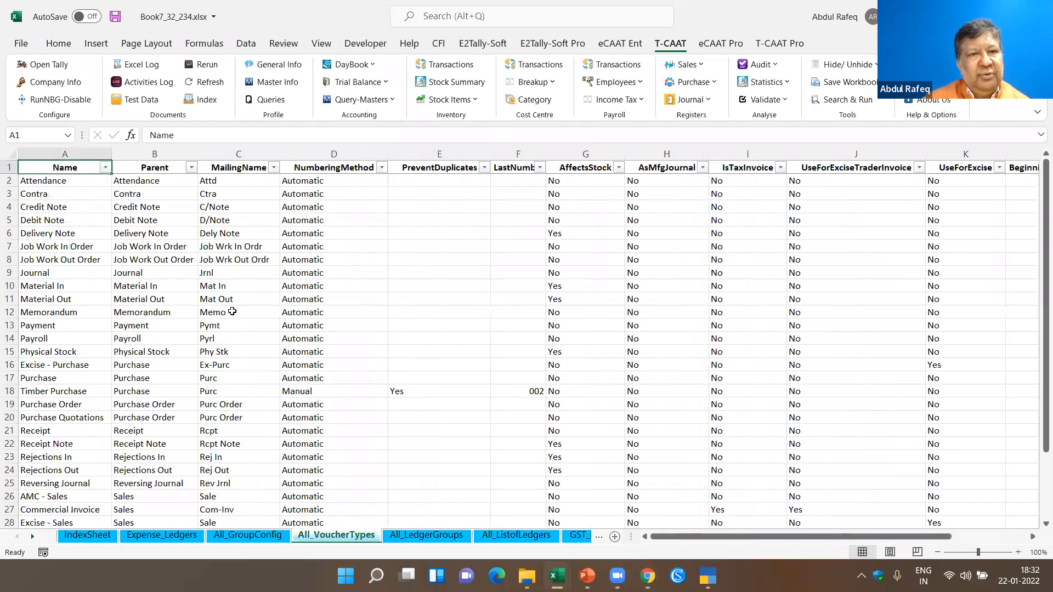
{"action": "scroll", "coordinate": [328, 263], "scroll_direction": "down", "scroll_amount": 2}
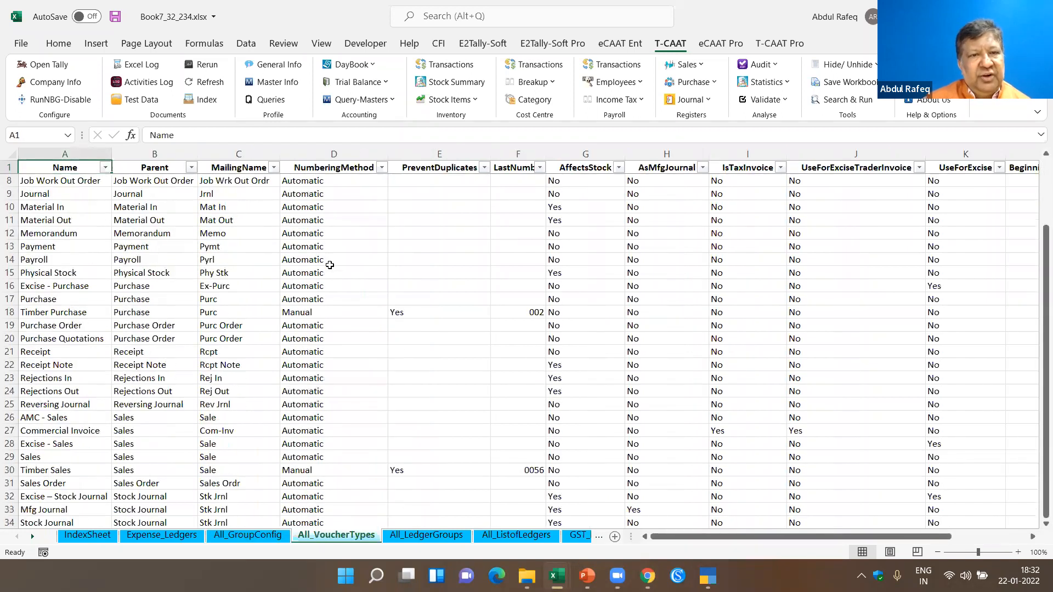
{"action": "scroll", "coordinate": [330, 265], "scroll_direction": "down", "scroll_amount": 2}
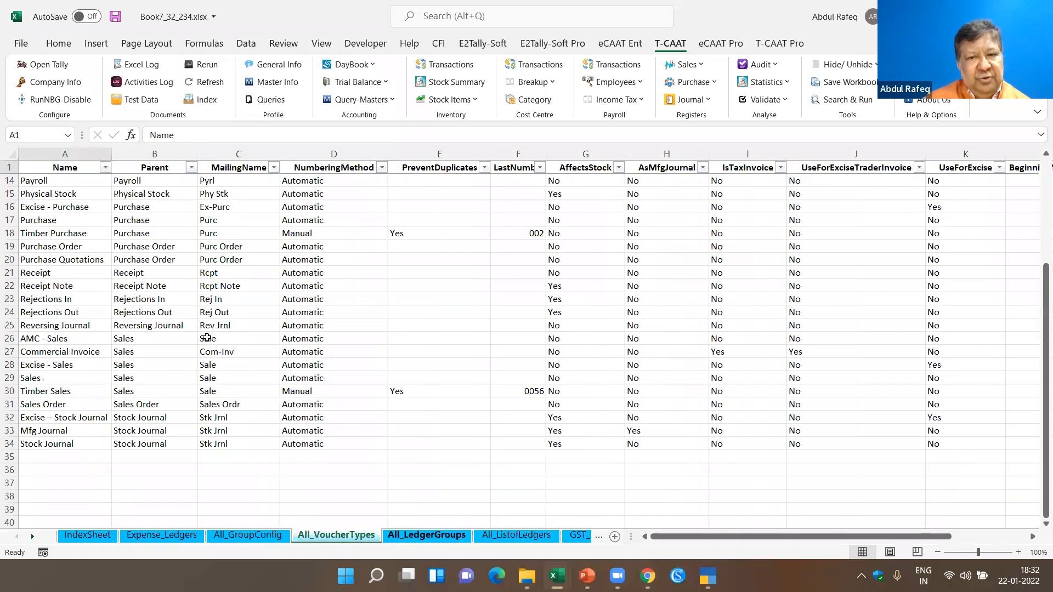
{"action": "key", "text": "ctrl+Page_Down"}
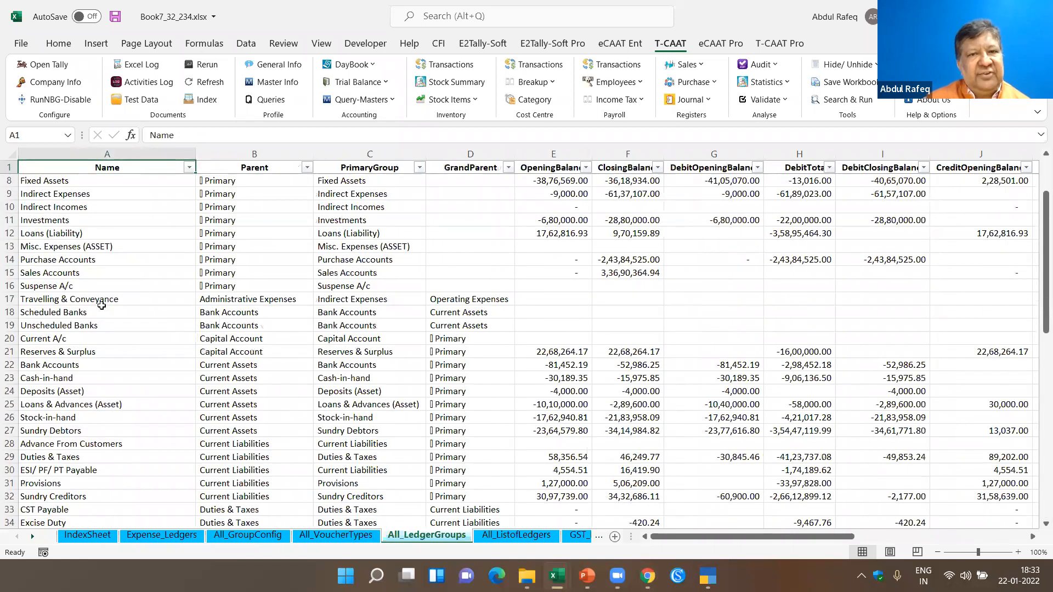
{"action": "scroll", "coordinate": [394, 195], "scroll_direction": "down", "scroll_amount": 3}
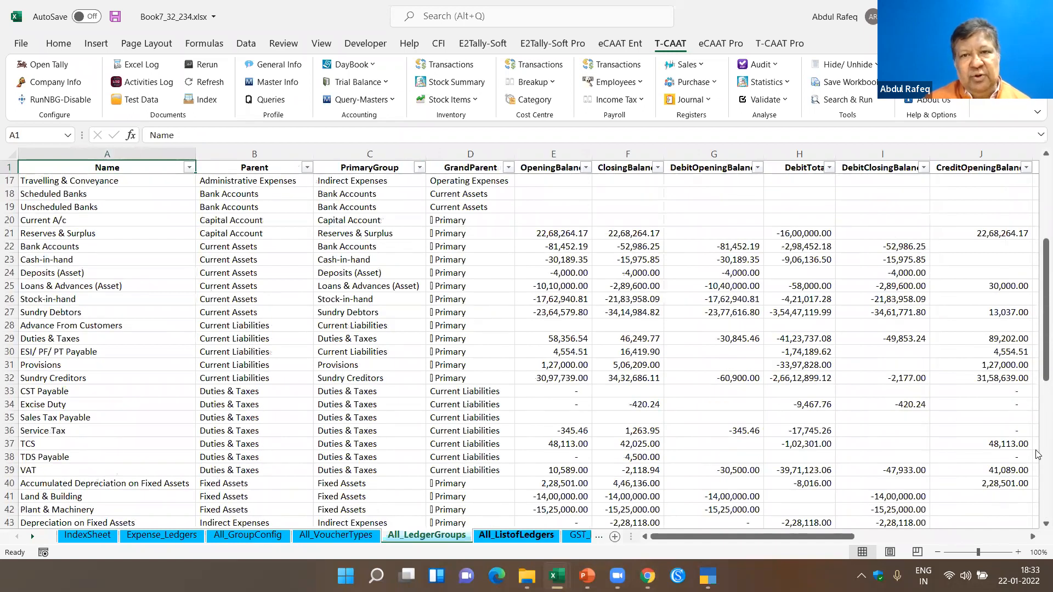
- Look across the balance columns of All_ListofLedgers and check the GST_Related_Ledgers sheet
{"action": "key", "text": "ctrl+Page_Down"}
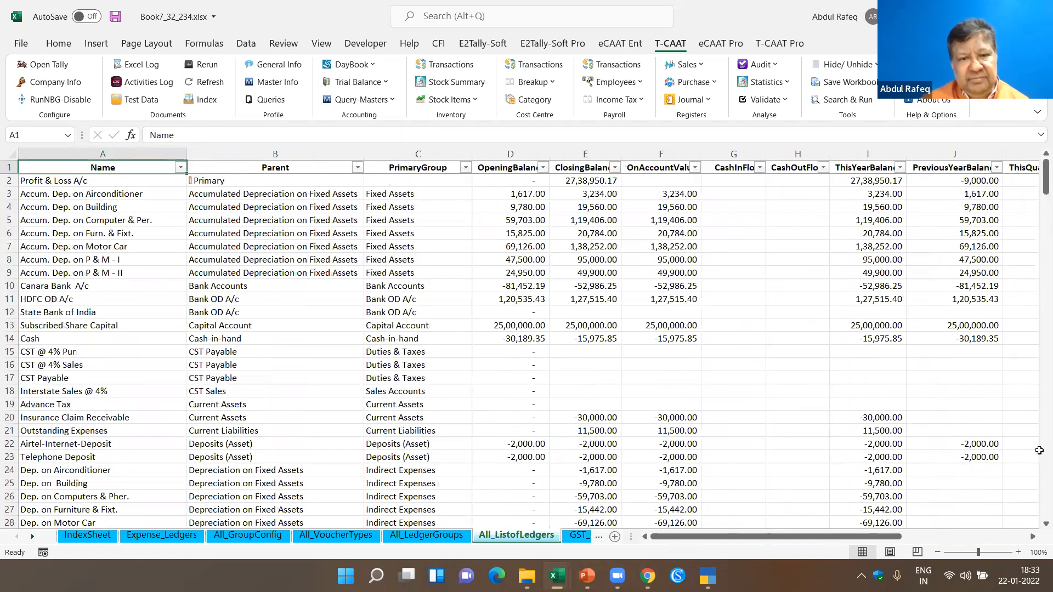
{"action": "key", "text": "Right"}
{"action": "key", "text": "Right"}
{"action": "key", "text": "Right"}
{"action": "key", "text": "Right"}
{"action": "key", "text": "Right"}
{"action": "key", "text": "Right"}
{"action": "key", "text": "Right"}
{"action": "key", "text": "Right"}
{"action": "key", "text": "Right"}
{"action": "key", "text": "Right"}
{"action": "key", "text": "Right"}
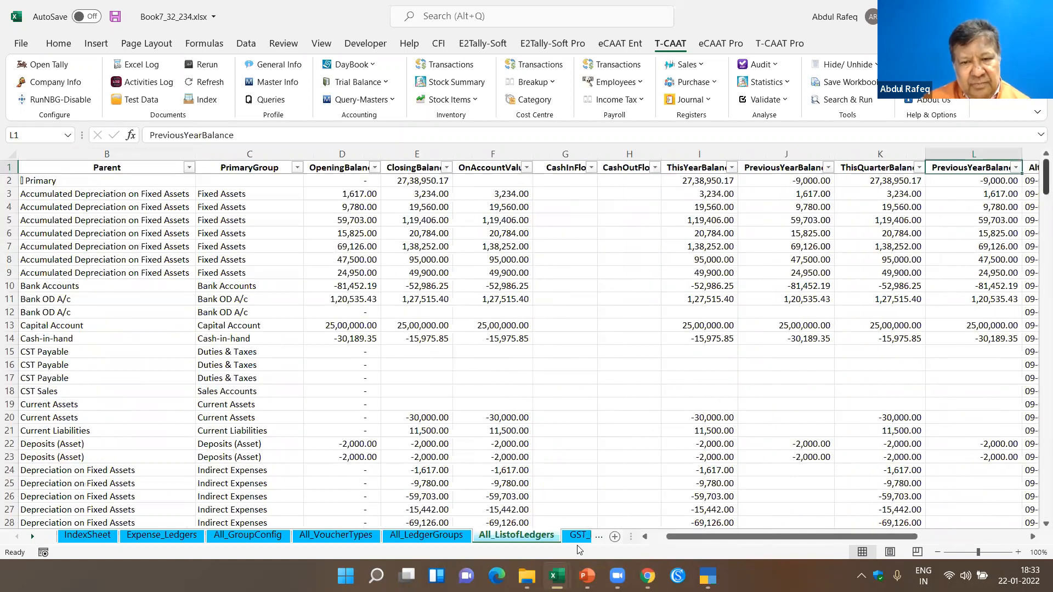
{"action": "key", "text": "Right"}
{"action": "key", "text": "ctrl+Page_Down"}
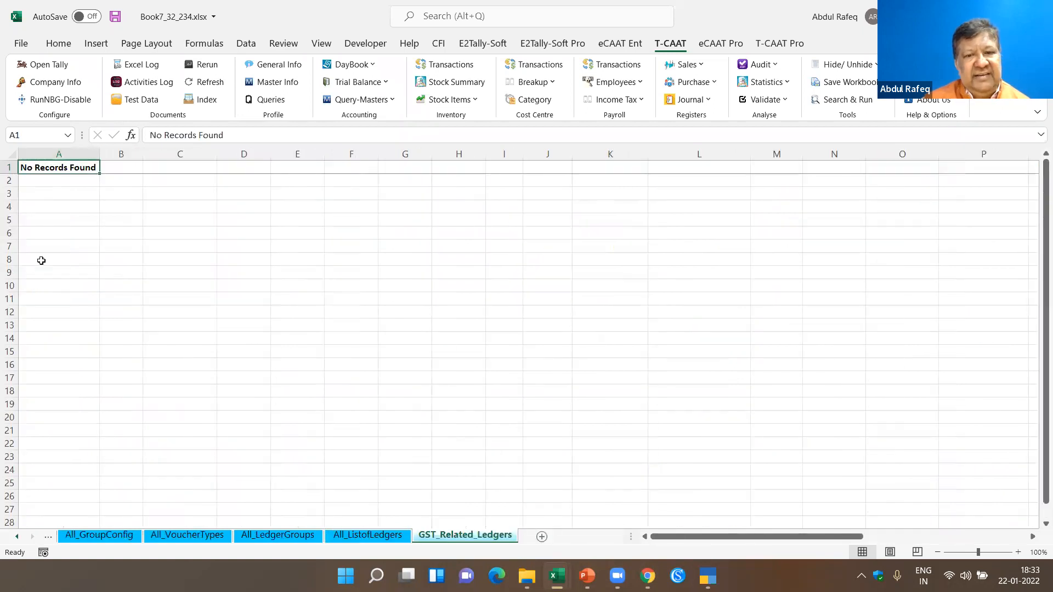
- Import all Inventory masters into the workbook with T-CAAT Master Info, using the Default option
{"action": "left_click", "coordinate": [281, 86]}
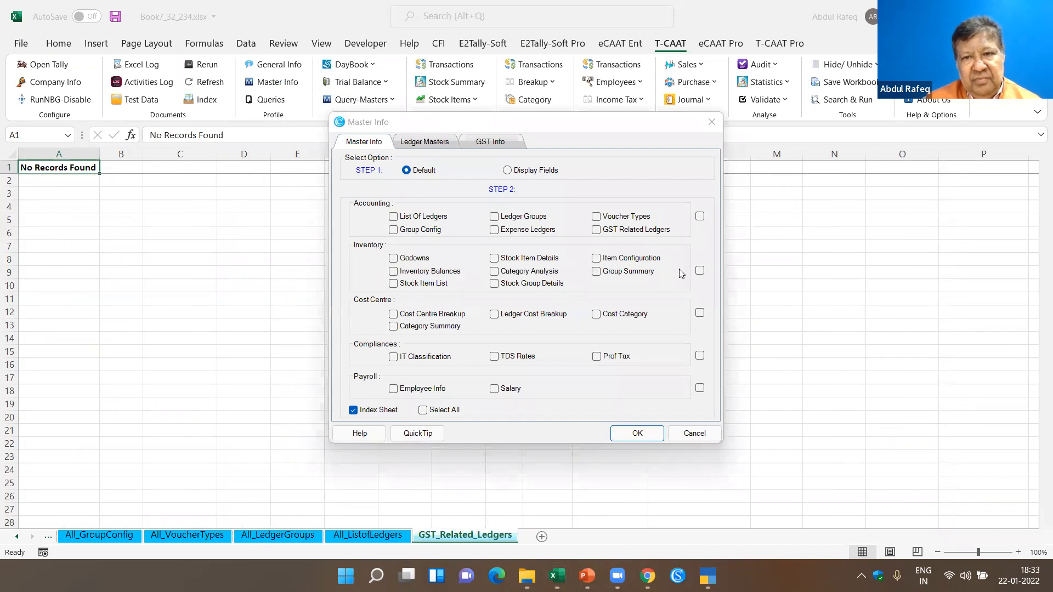
{"action": "left_click", "coordinate": [700, 271]}
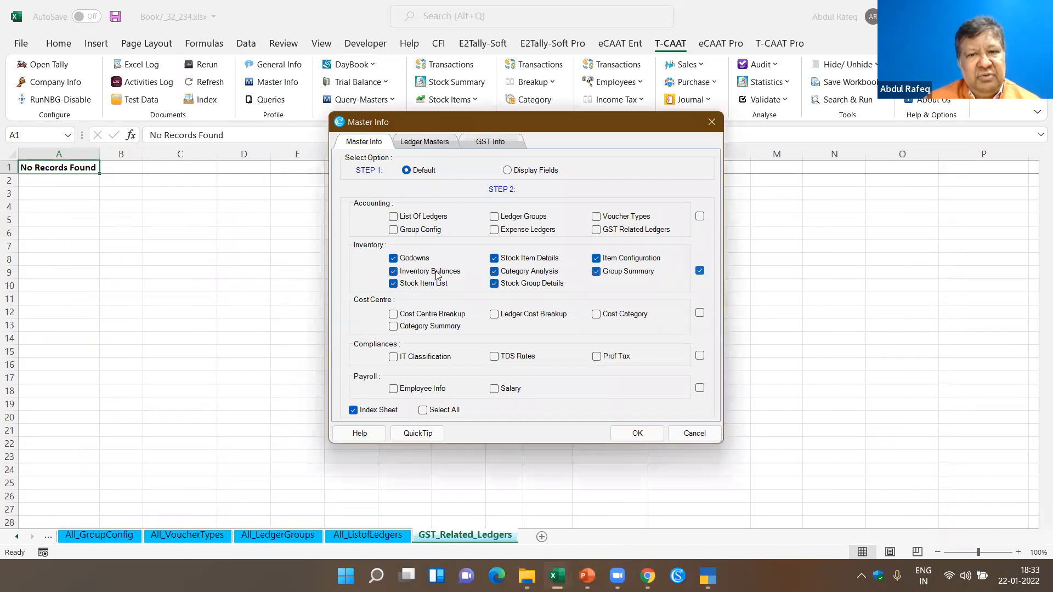
{"action": "left_click", "coordinate": [636, 433]}
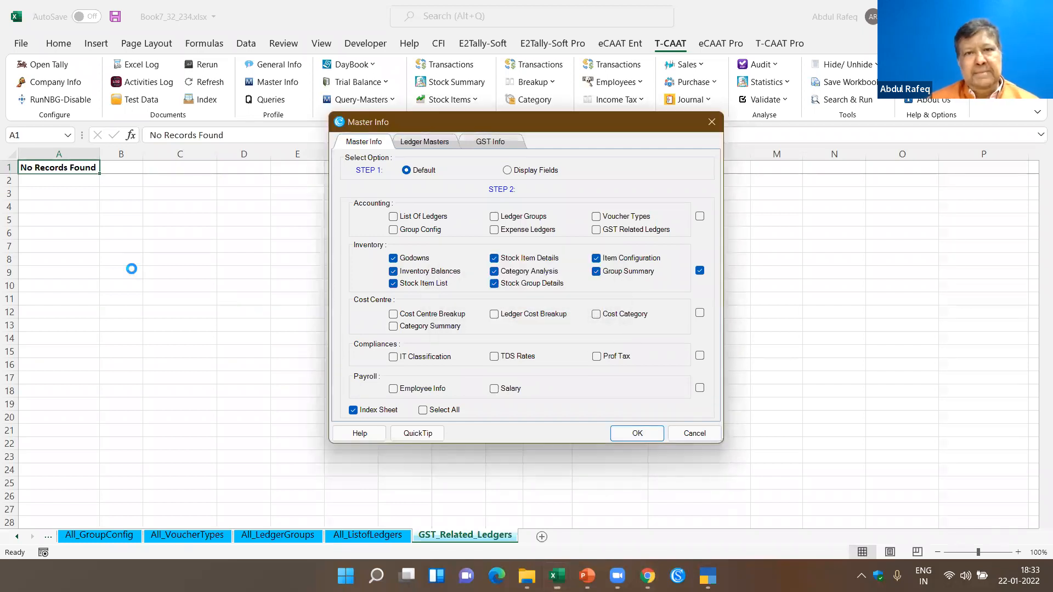
{"action": "left_click", "coordinate": [591, 337]}
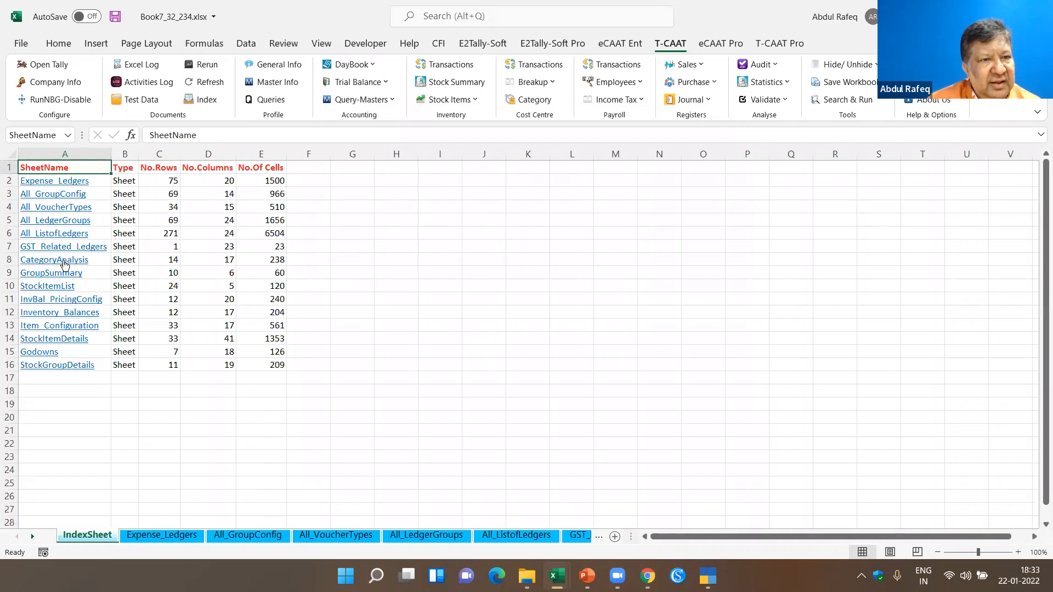
- Review the stock balances in the CategoryAnalysis and GroupSummary sheets and the items in StockItemList
{"action": "left_click", "coordinate": [64, 263]}
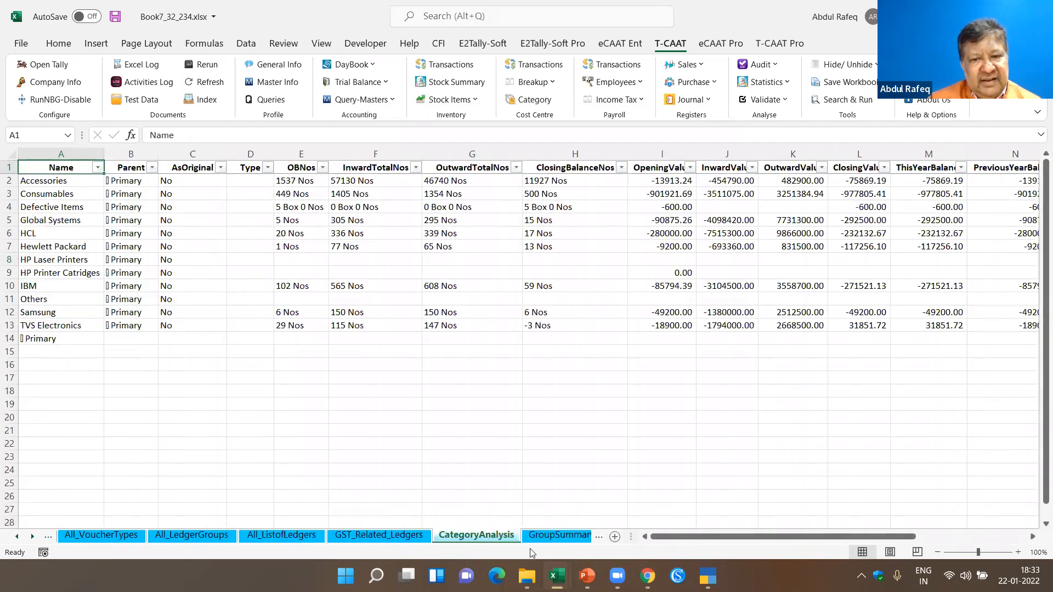
{"action": "key", "text": "ctrl+Page_Down"}
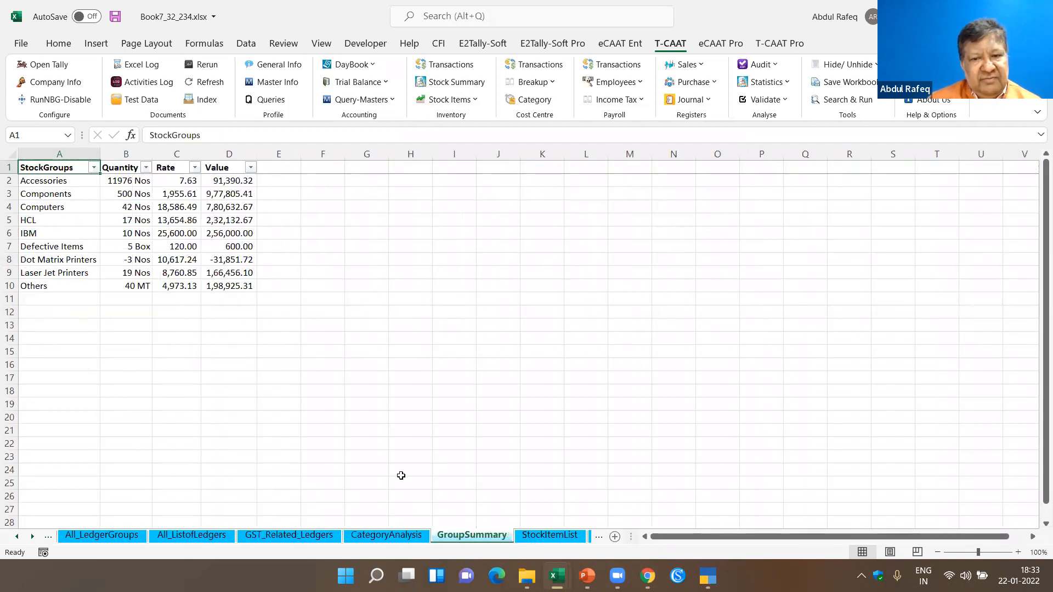
{"action": "key", "text": "ctrl+Page_Down"}
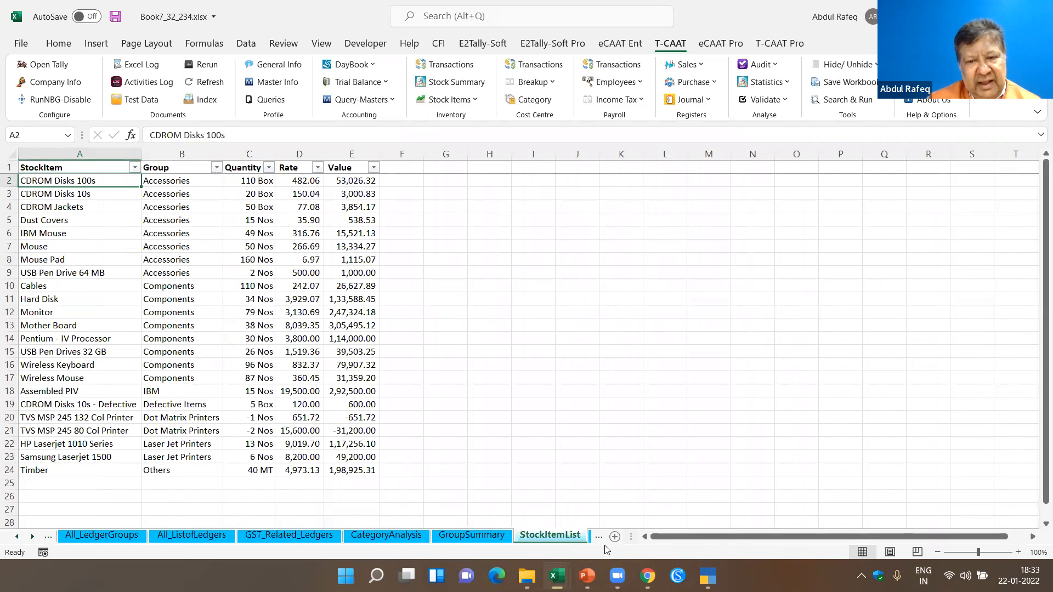
{"action": "key", "text": "alt+Tab"}
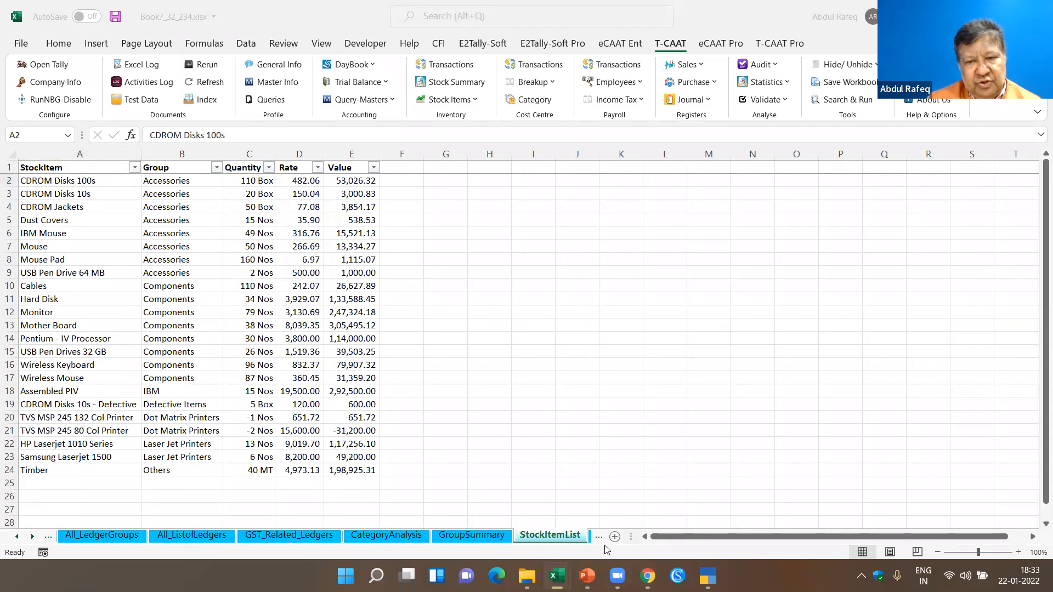
{"action": "key", "text": "alt+Tab"}
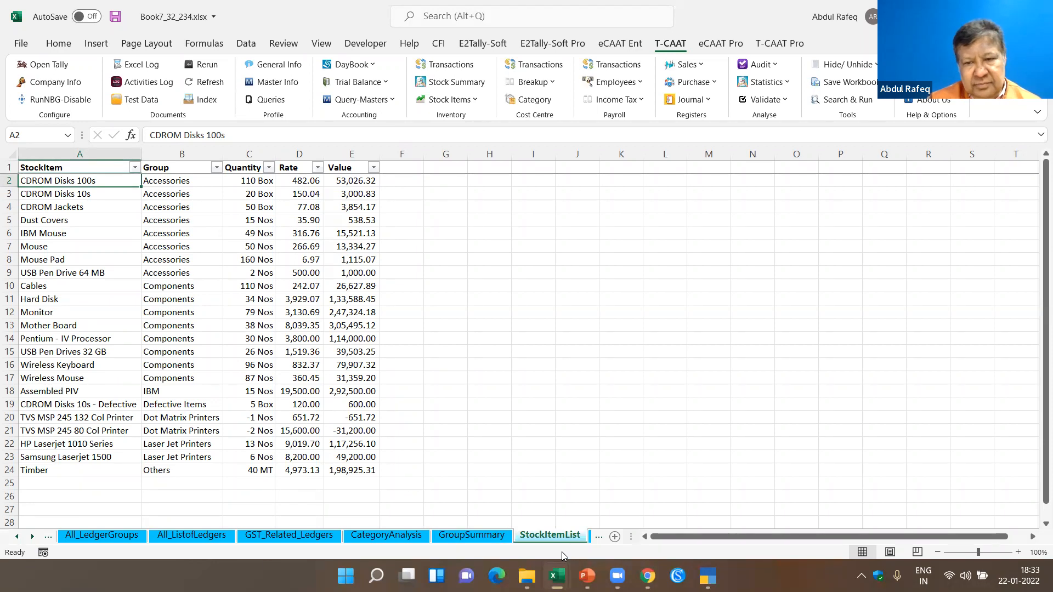
{"action": "key", "text": "alt+Tab"}
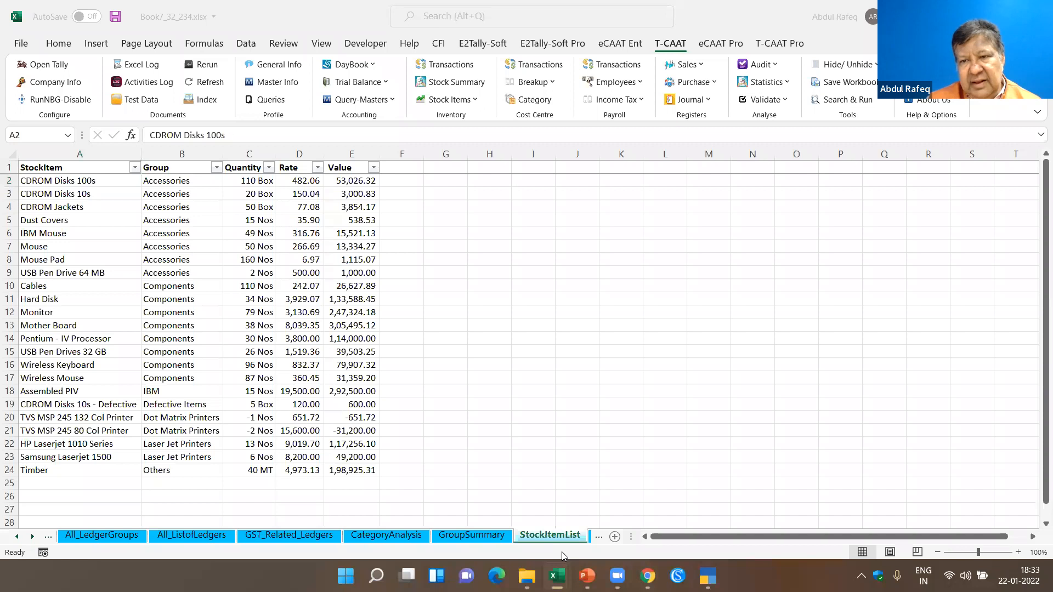
- Look through the remaining inventory sheets, from InvBal_PricingConfig and Inventory_Balances to Godowns and StockGroupDetails
{"action": "left_click", "coordinate": [592, 541]}
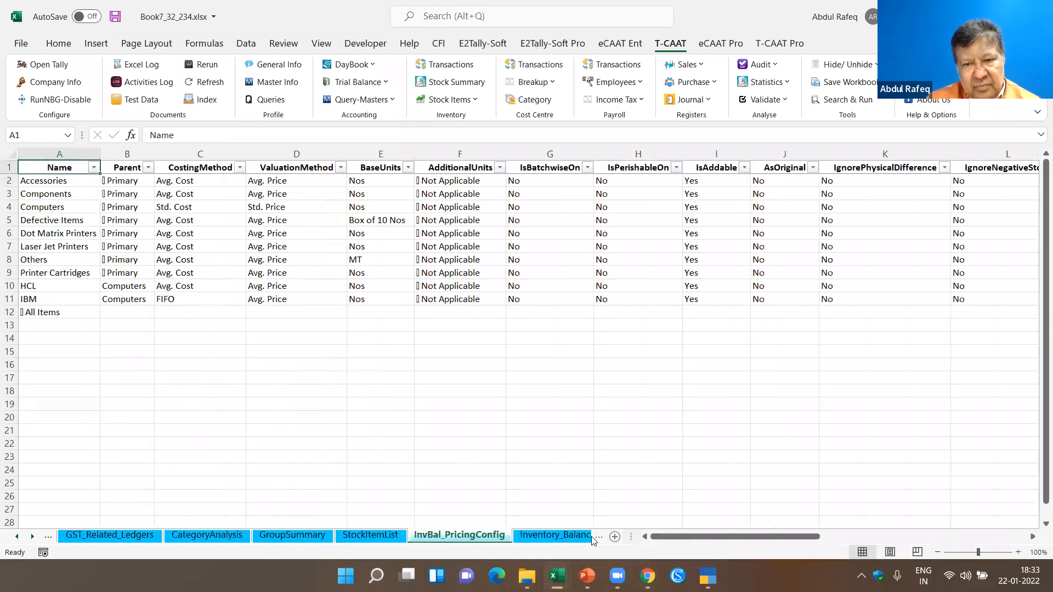
{"action": "left_click", "coordinate": [553, 536]}
{"action": "left_click", "coordinate": [571, 537]}
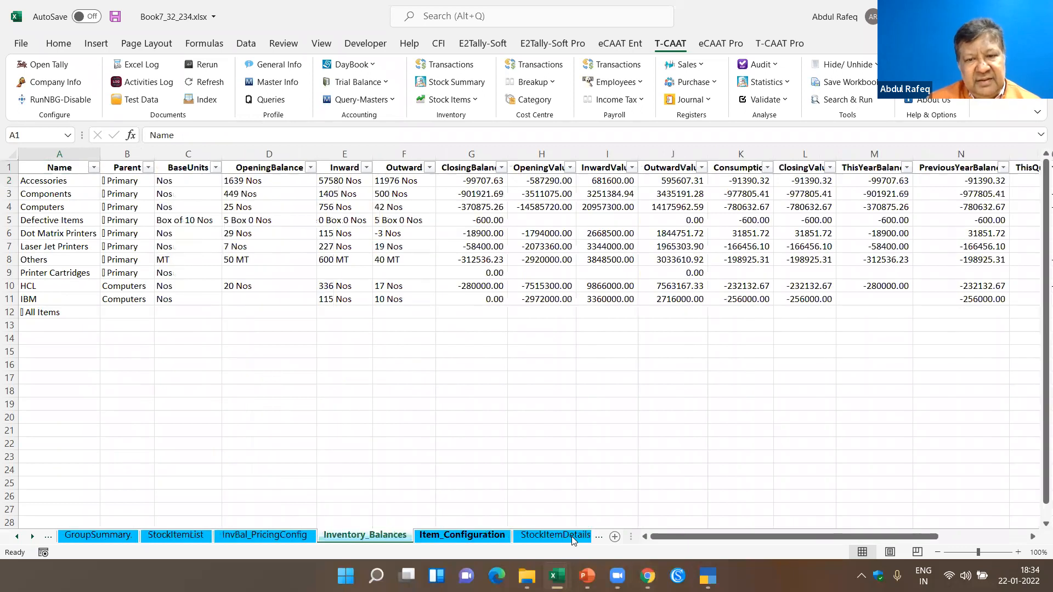
{"action": "left_click", "coordinate": [572, 537]}
{"action": "left_click", "coordinate": [551, 536]}
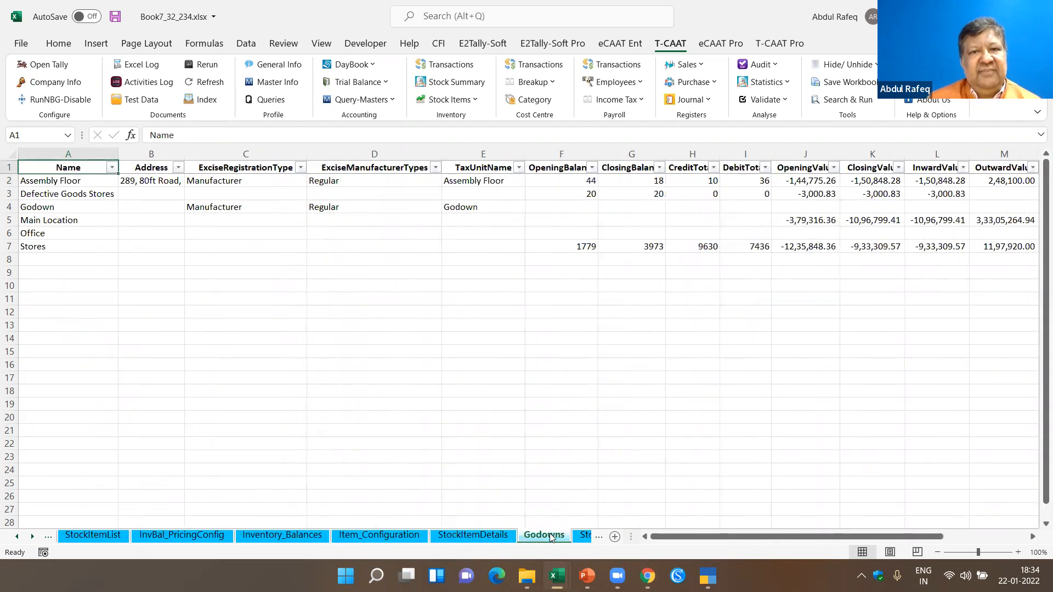
{"action": "left_click", "coordinate": [584, 536]}
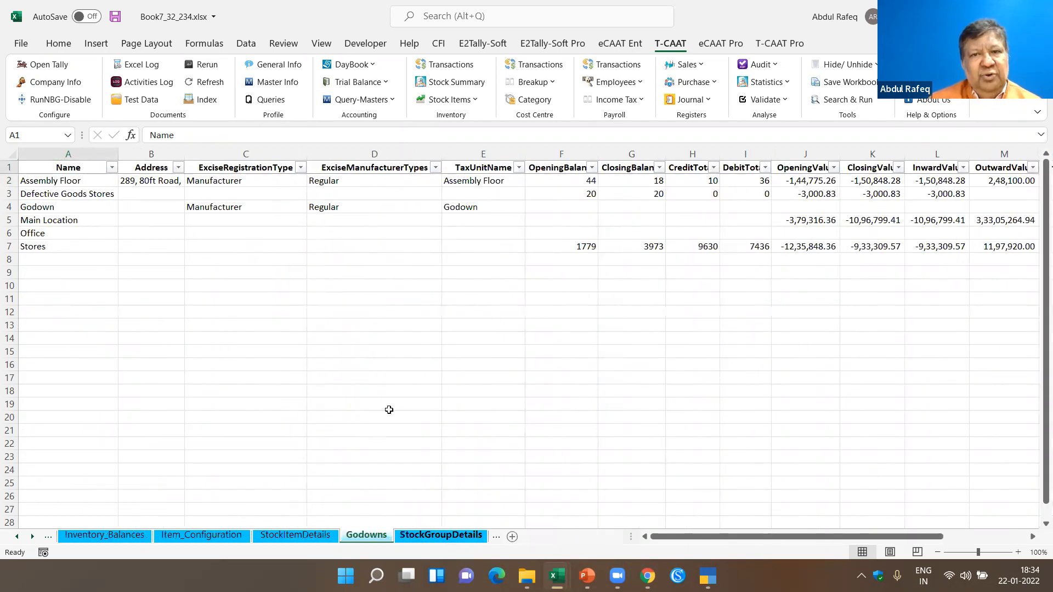
{"action": "left_click", "coordinate": [36, 186]}
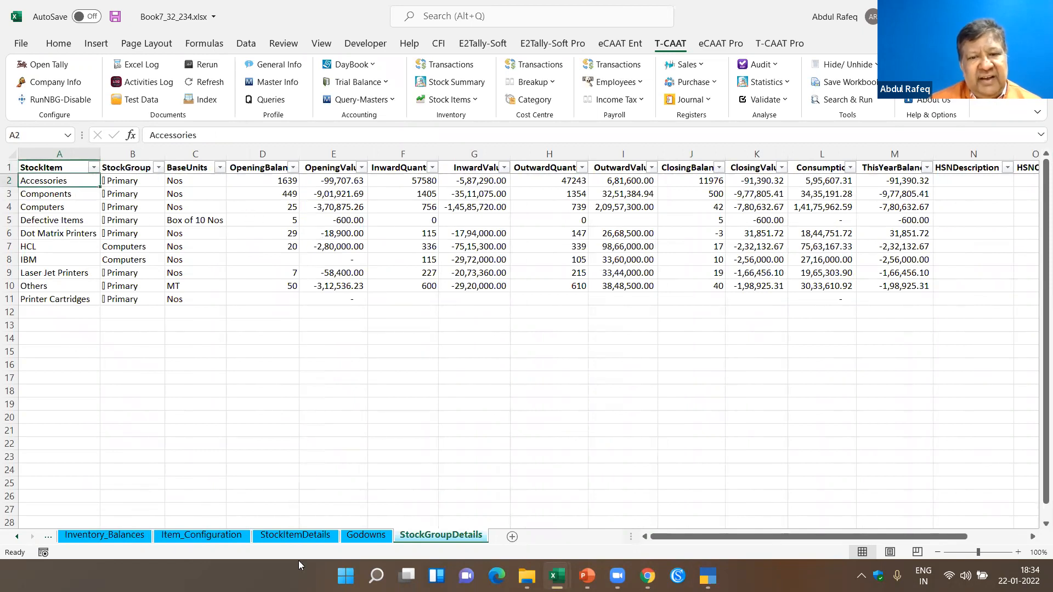
{"action": "left_click", "coordinate": [376, 346]}
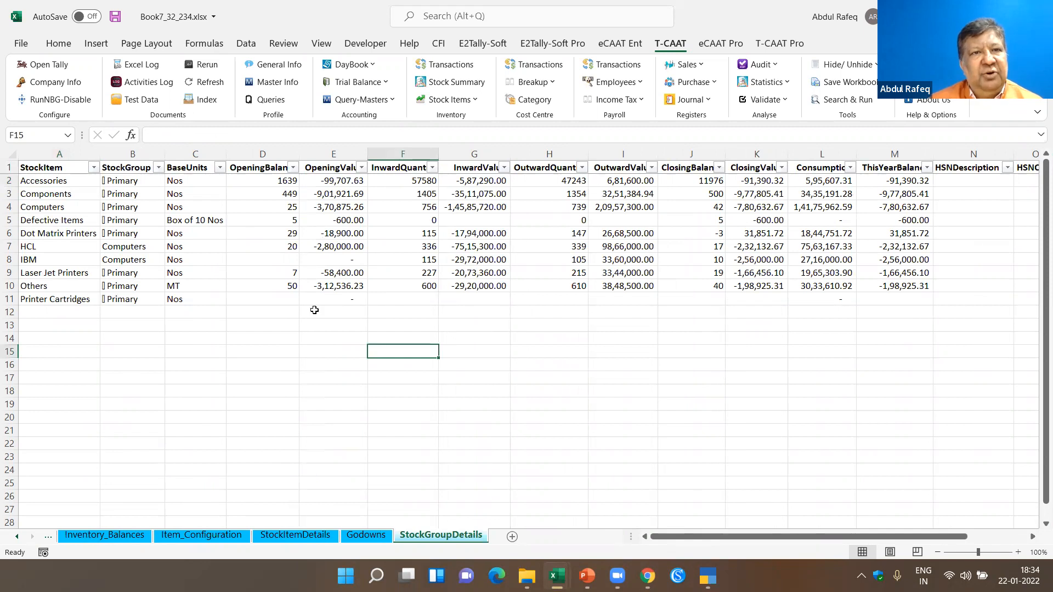
- Examine the Ledger Masters and GST Info options of Master Info, selecting all GST options, and close without importing
{"action": "left_click", "coordinate": [285, 86]}
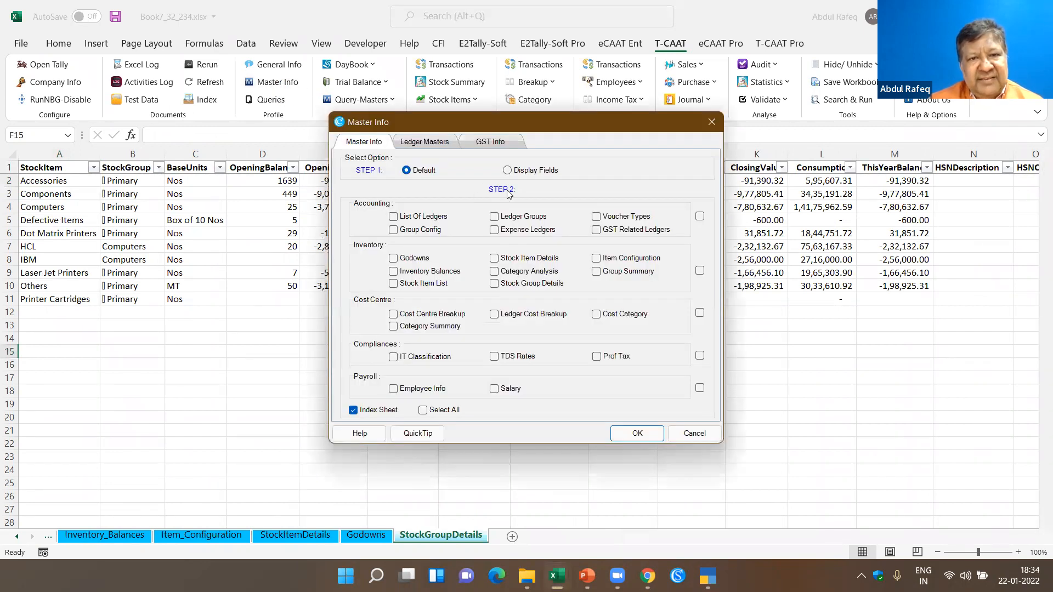
{"action": "left_click", "coordinate": [442, 144]}
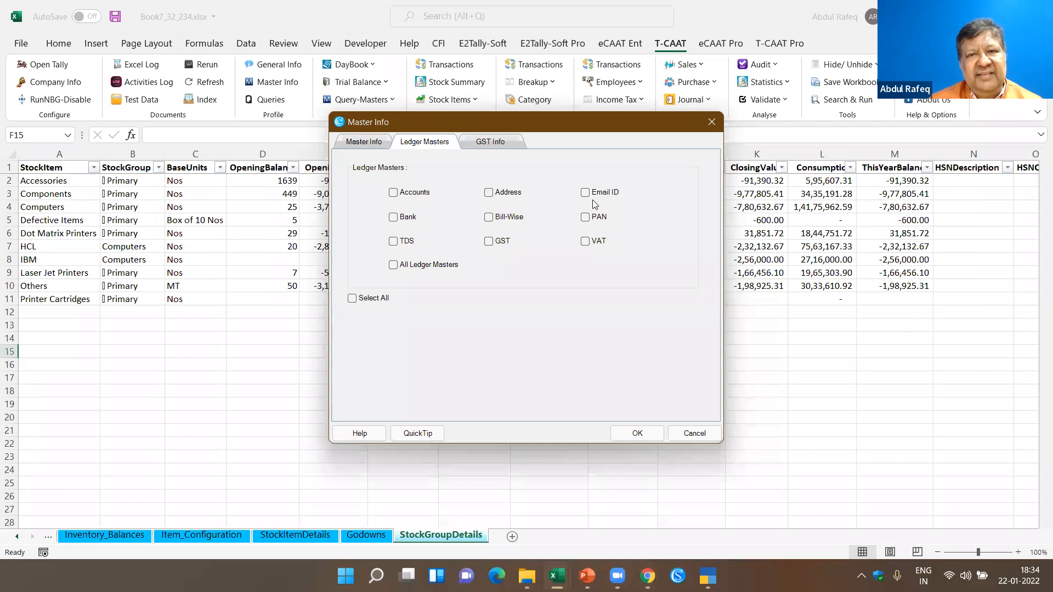
{"action": "left_click", "coordinate": [489, 144]}
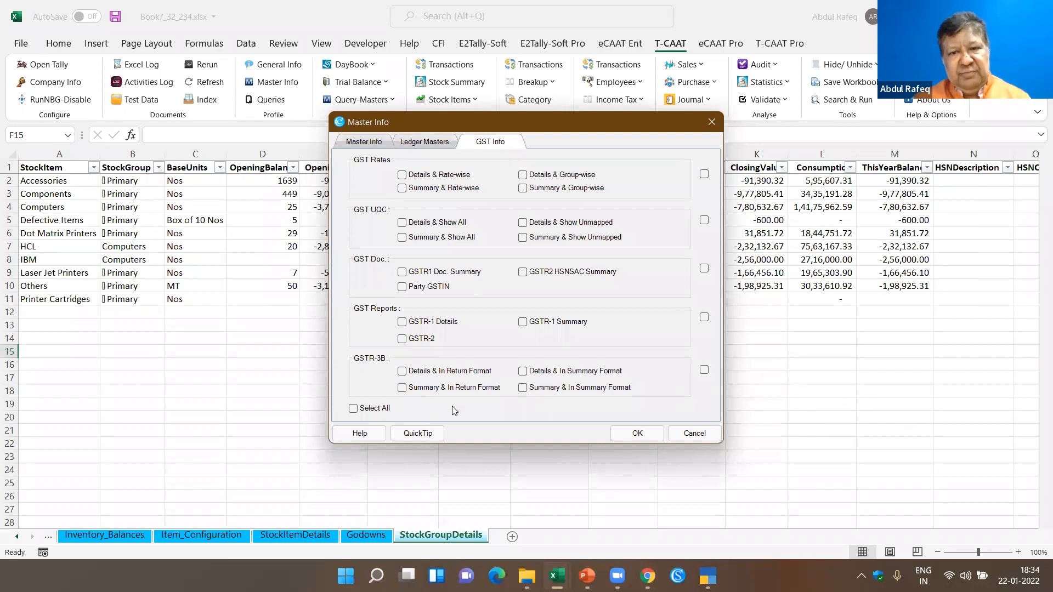
{"action": "left_click", "coordinate": [355, 409]}
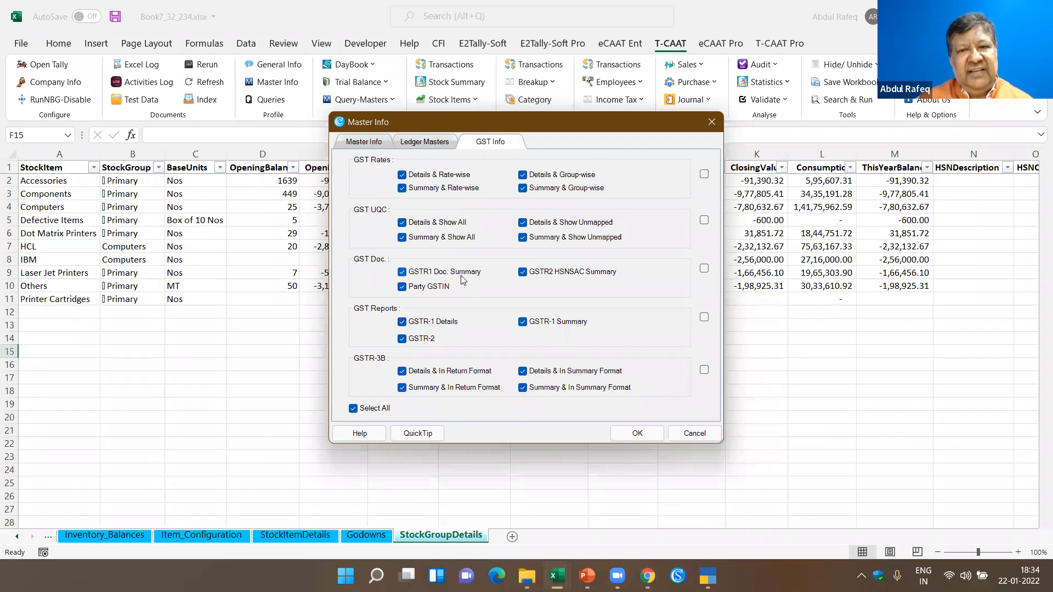
{"action": "left_click", "coordinate": [695, 433]}
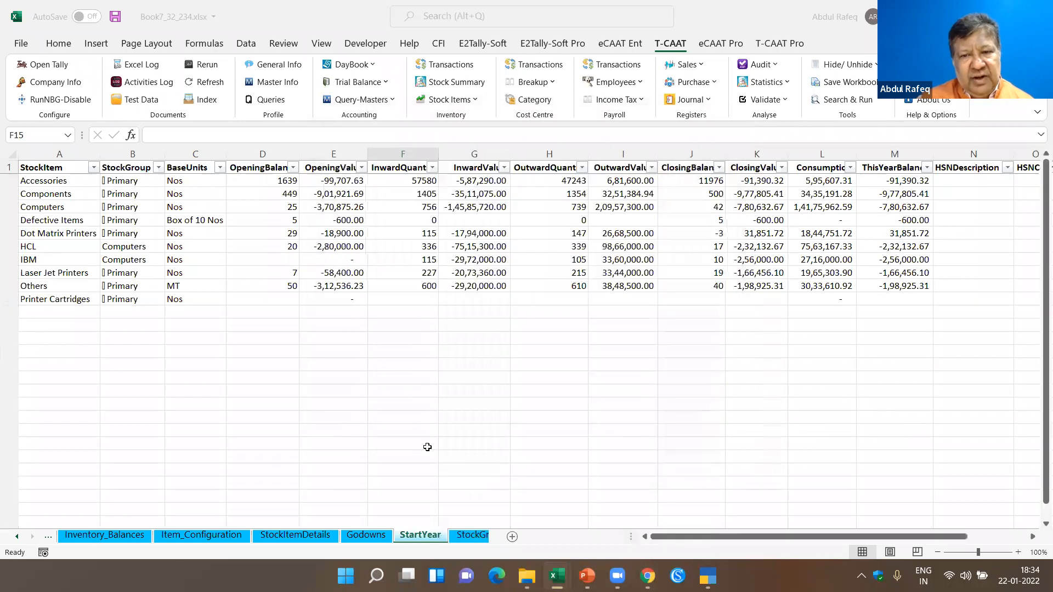
{"action": "left_click", "coordinate": [218, 258]}
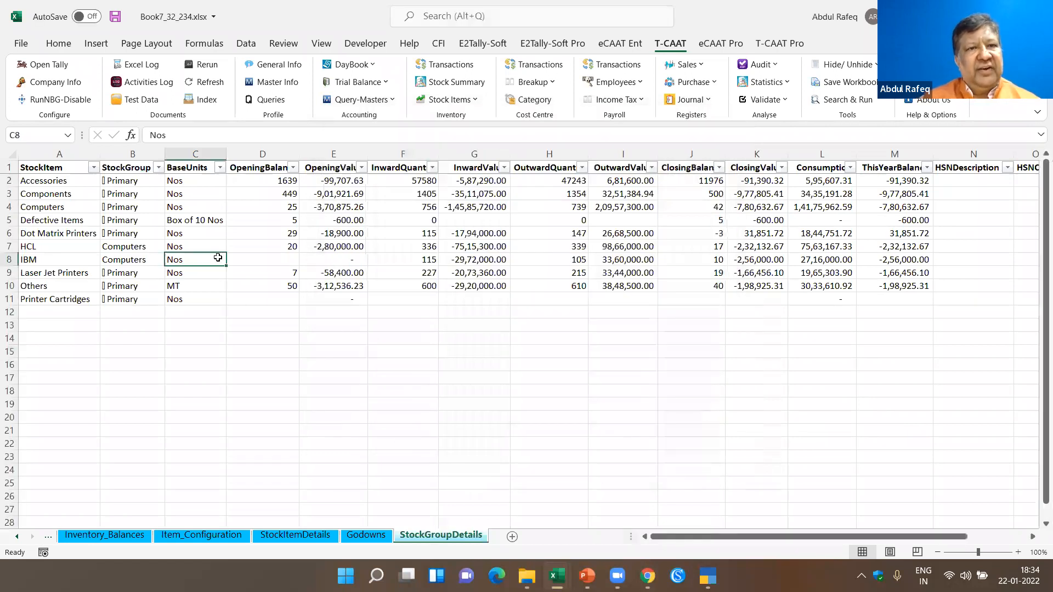
- Examine the balance, credit limit, cost centre and debtor/creditor options of T-CAAT Queries and close without running any
{"action": "left_click", "coordinate": [270, 99]}
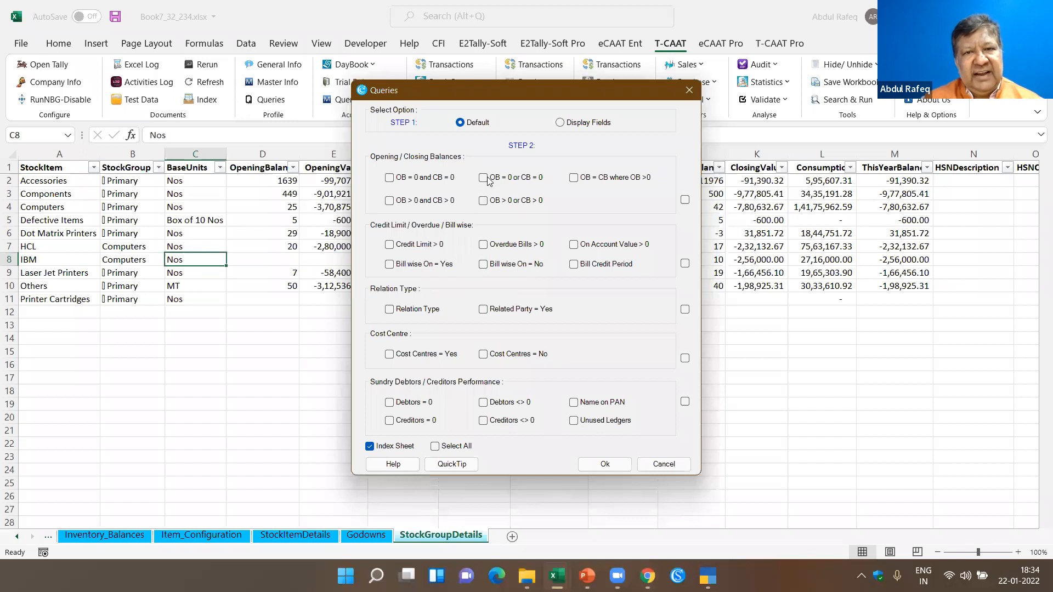
{"action": "left_click", "coordinate": [668, 464]}
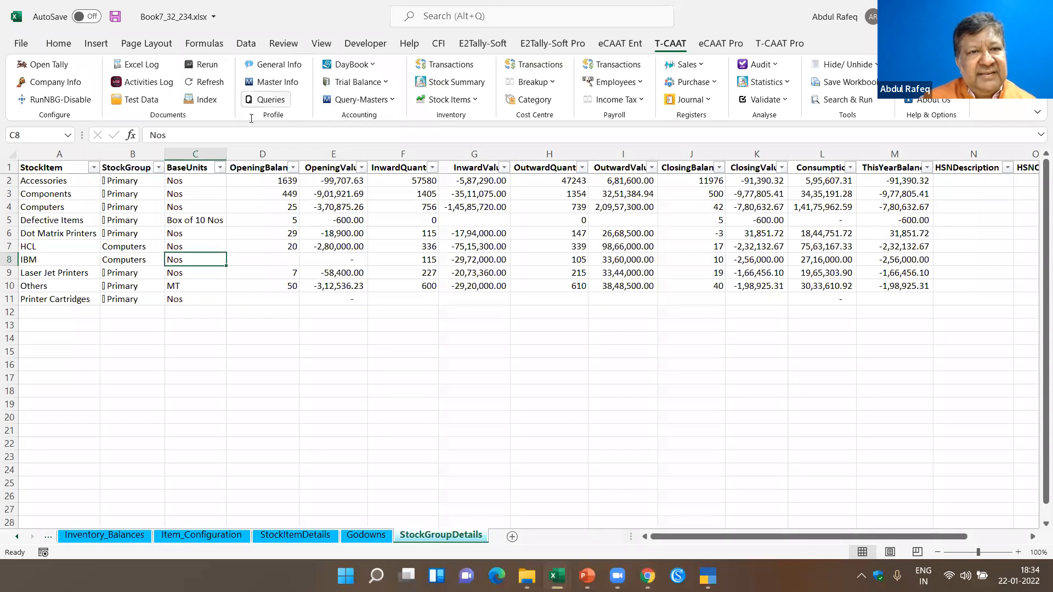
{"action": "left_click", "coordinate": [513, 302]}
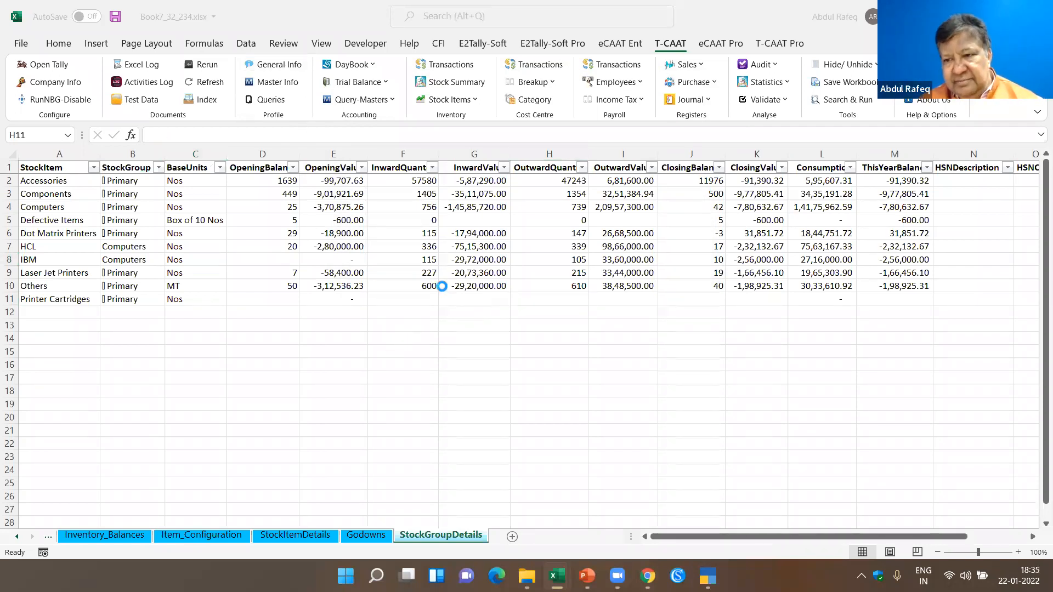
- Create a new workbook and import DayBook transactions for 01-04-2012 to 31-03-2013, all voucher types, including transaction type, narrations and party names
{"action": "left_click", "coordinate": [200, 251]}
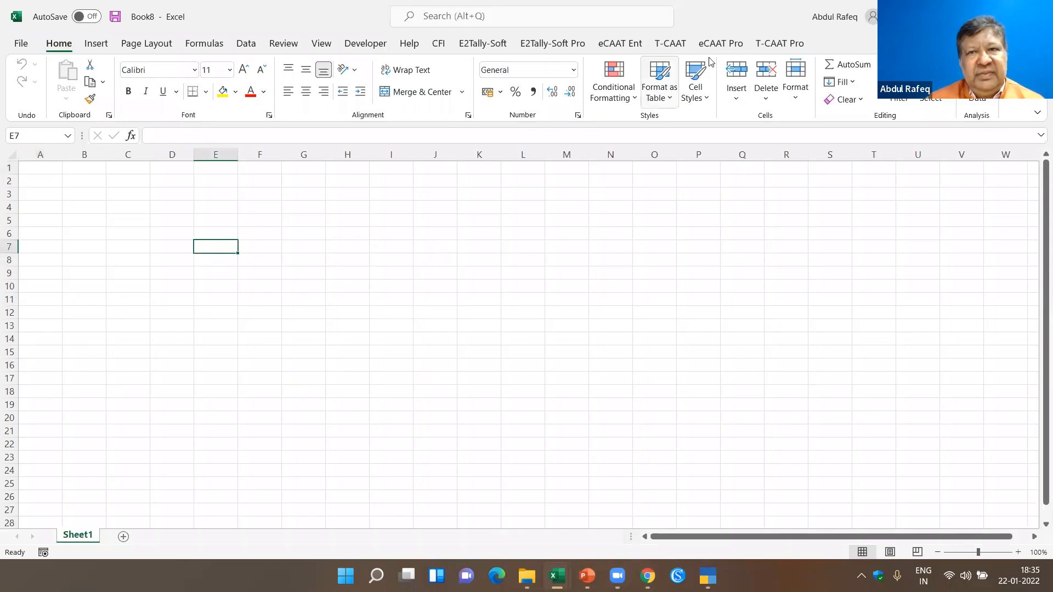
{"action": "left_click", "coordinate": [669, 44]}
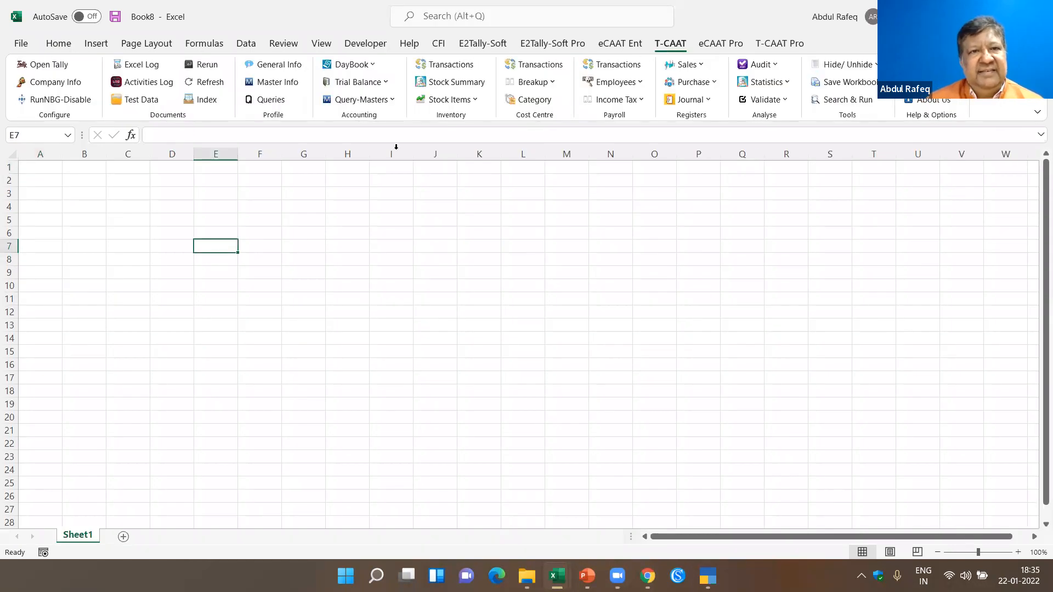
{"action": "left_click", "coordinate": [375, 66]}
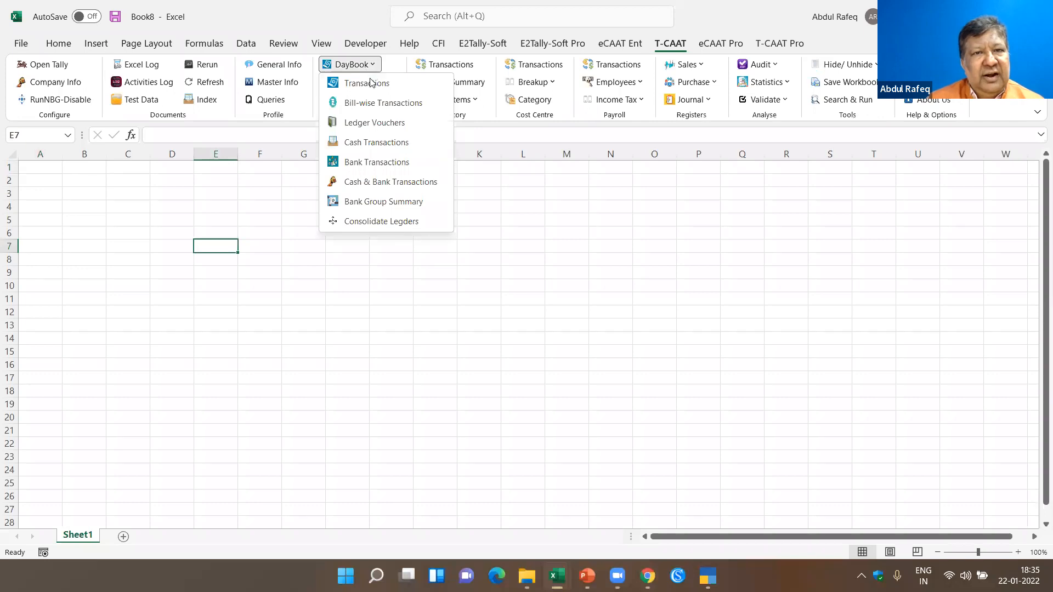
{"action": "left_click", "coordinate": [371, 84]}
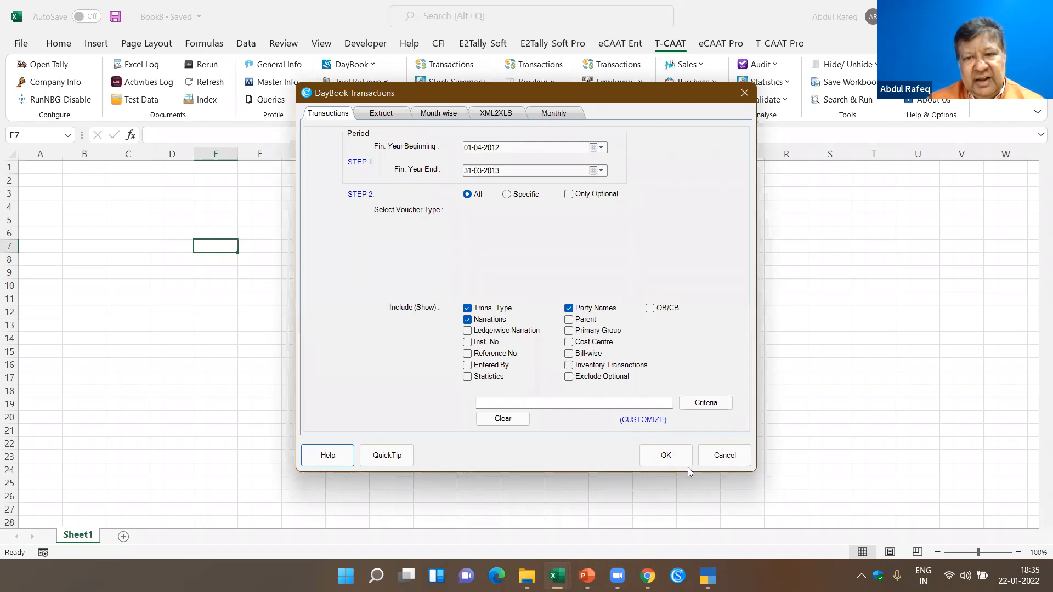
{"action": "left_click", "coordinate": [672, 456]}
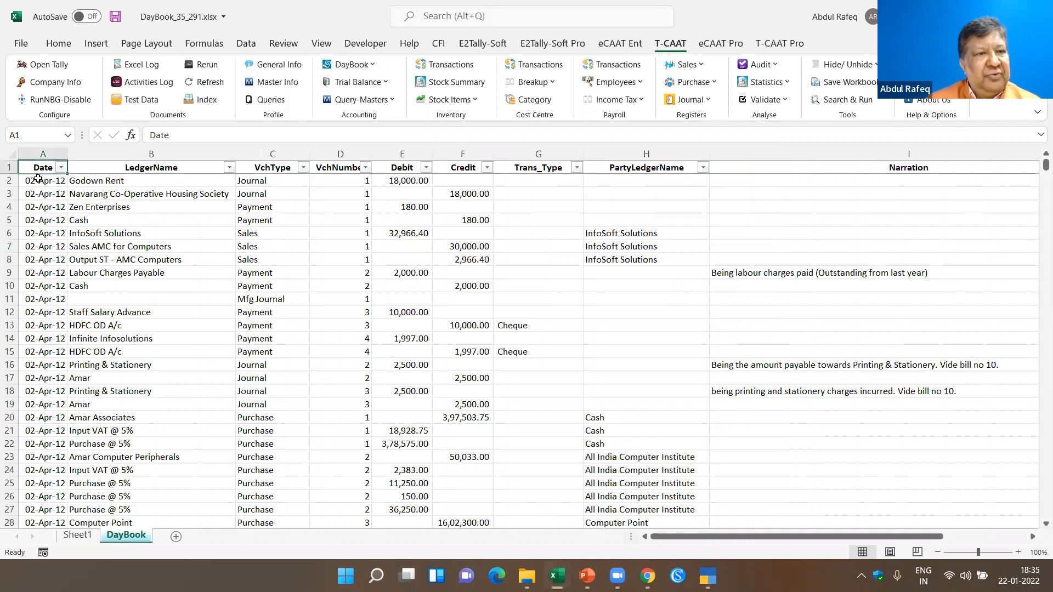
- Review the ledger names, voucher types, amounts and narrations in the DayBook sheet, including the blank ledger name in row 11
{"action": "left_click", "coordinate": [94, 179]}
{"action": "scroll", "coordinate": [144, 287], "scroll_direction": "down", "scroll_amount": 20}
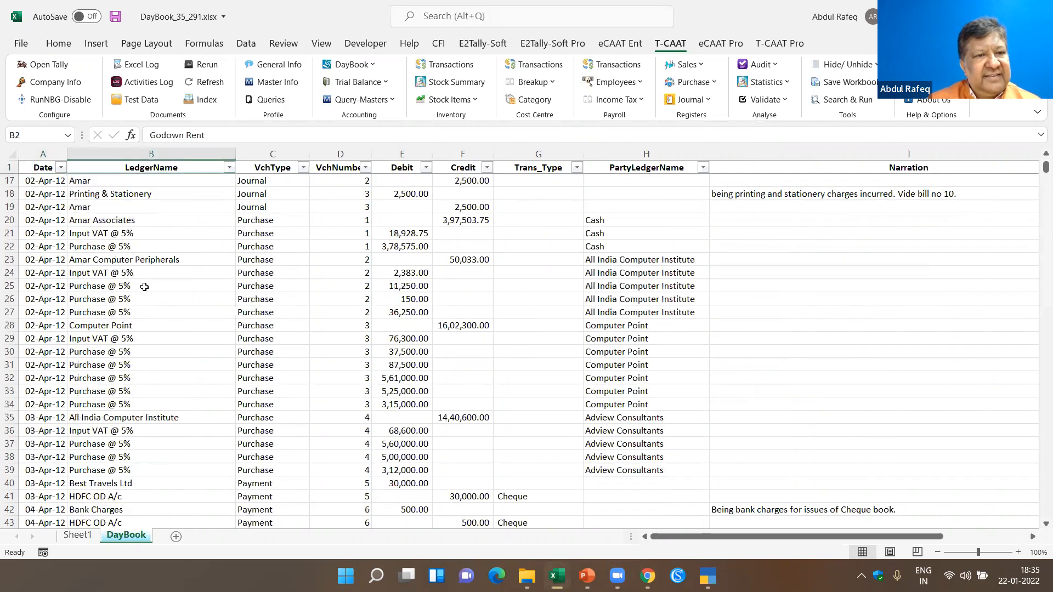
{"action": "scroll", "coordinate": [185, 348], "scroll_direction": "down", "scroll_amount": 4}
{"action": "scroll", "coordinate": [185, 347], "scroll_direction": "up", "scroll_amount": 14}
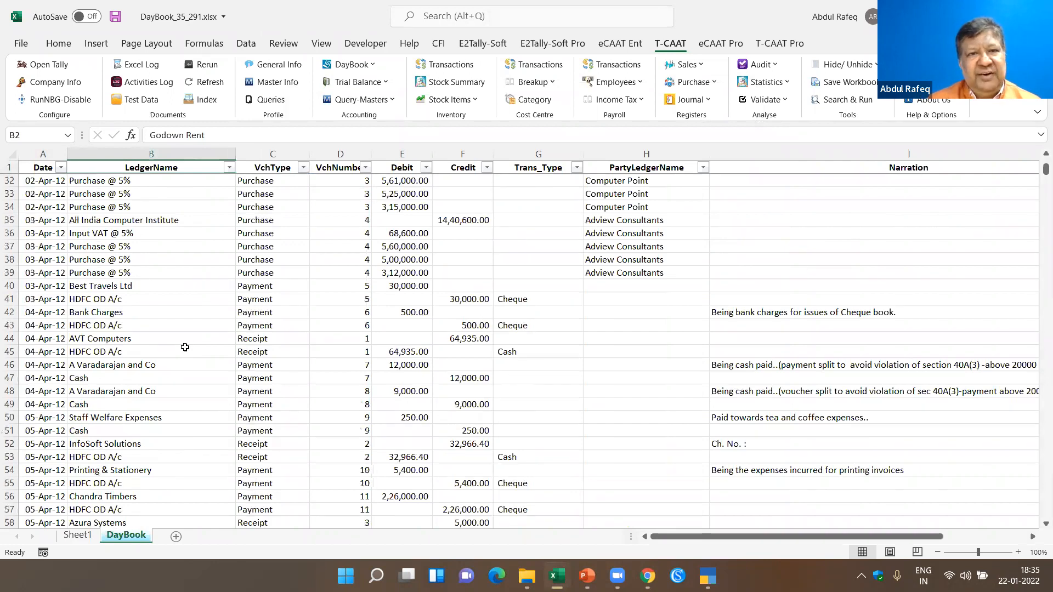
{"action": "scroll", "coordinate": [173, 344], "scroll_direction": "up", "scroll_amount": 3}
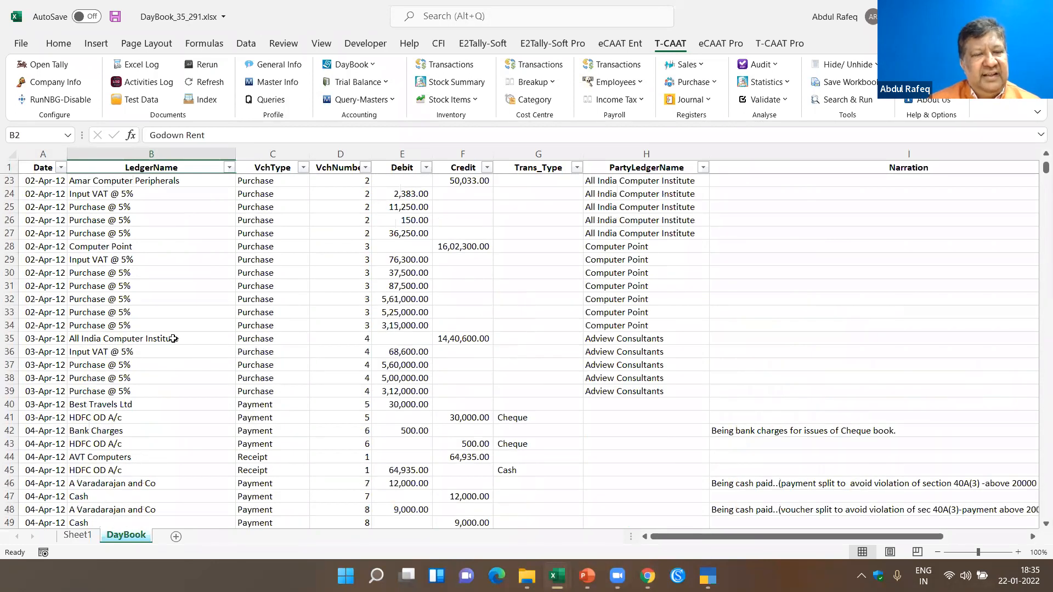
{"action": "scroll", "coordinate": [172, 338], "scroll_direction": "up", "scroll_amount": 7}
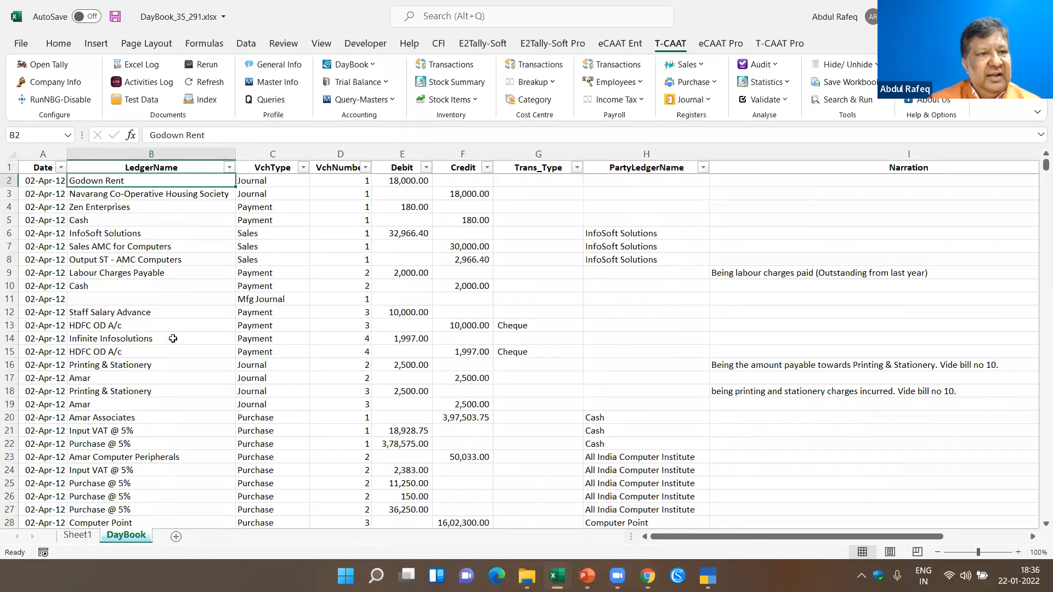
{"action": "left_click", "coordinate": [153, 299]}
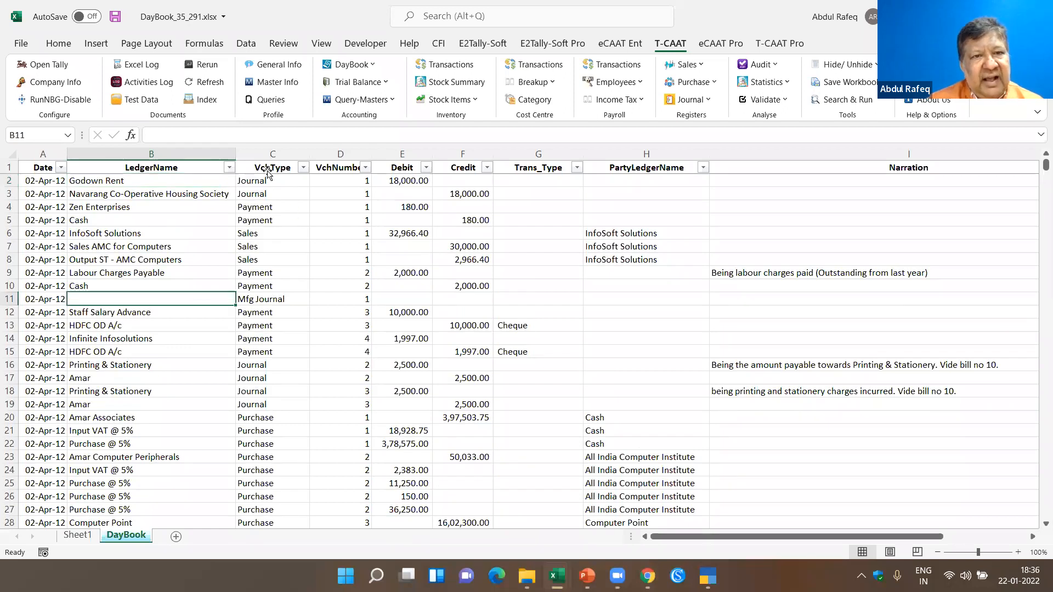
- Filter the LedgerName column for rent ledgers, keeping only Office Rent
{"action": "left_click", "coordinate": [239, 169]}
{"action": "left_click", "coordinate": [229, 167]}
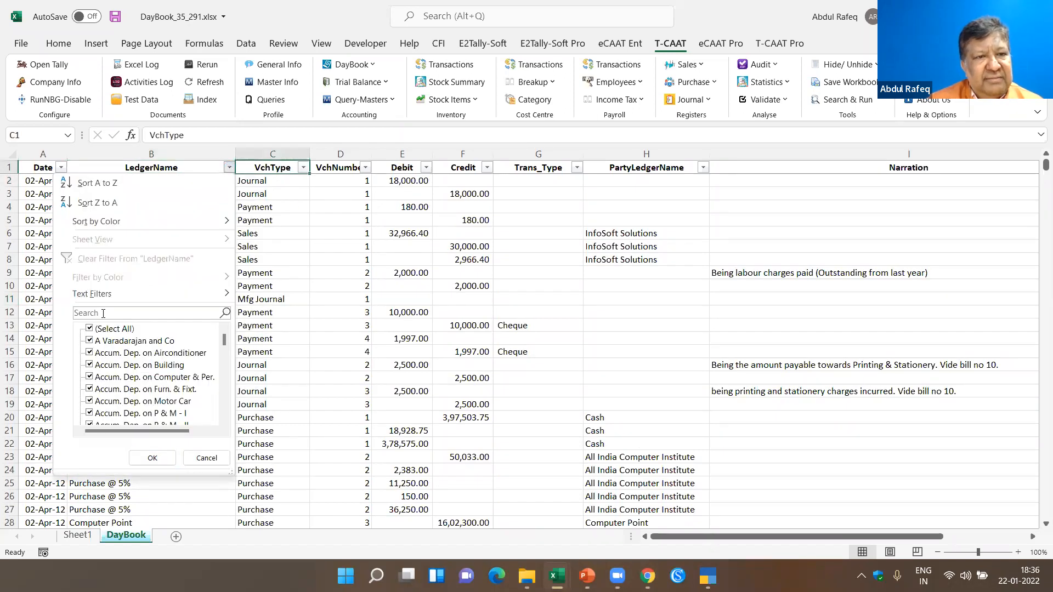
{"action": "type", "text": "rent"}
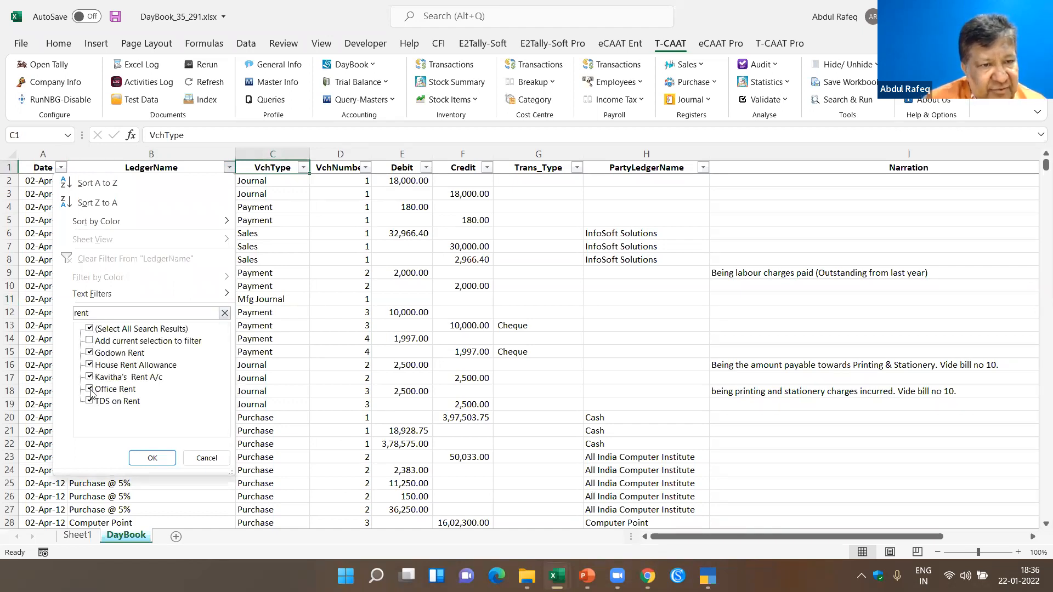
{"action": "left_click", "coordinate": [151, 458]}
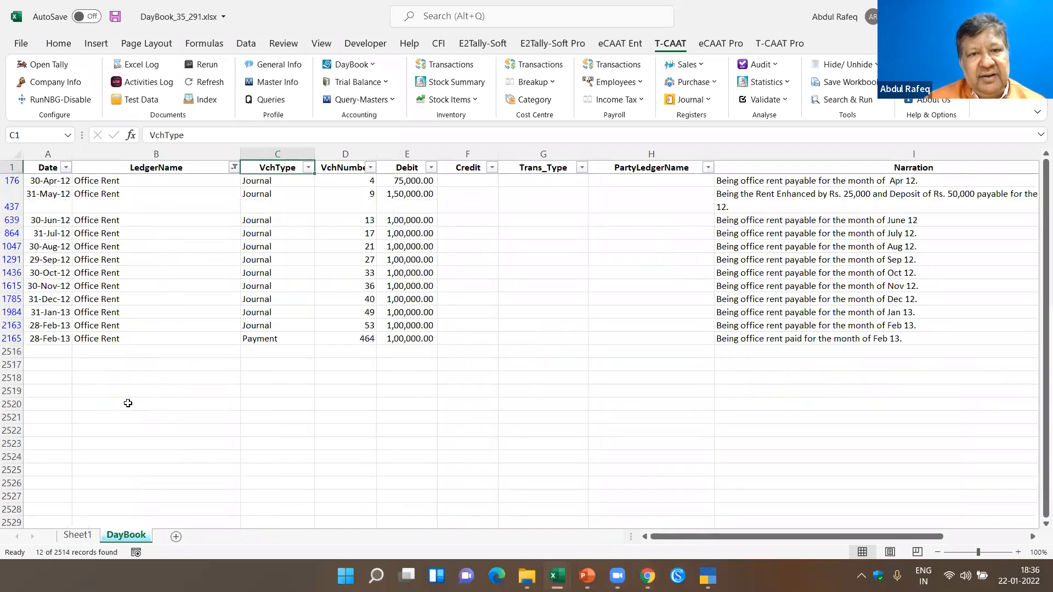
- Compare the monthly Office Rent debit amounts with their narrations, focusing on the April, May and June 2012 entries
{"action": "left_click", "coordinate": [392, 196]}
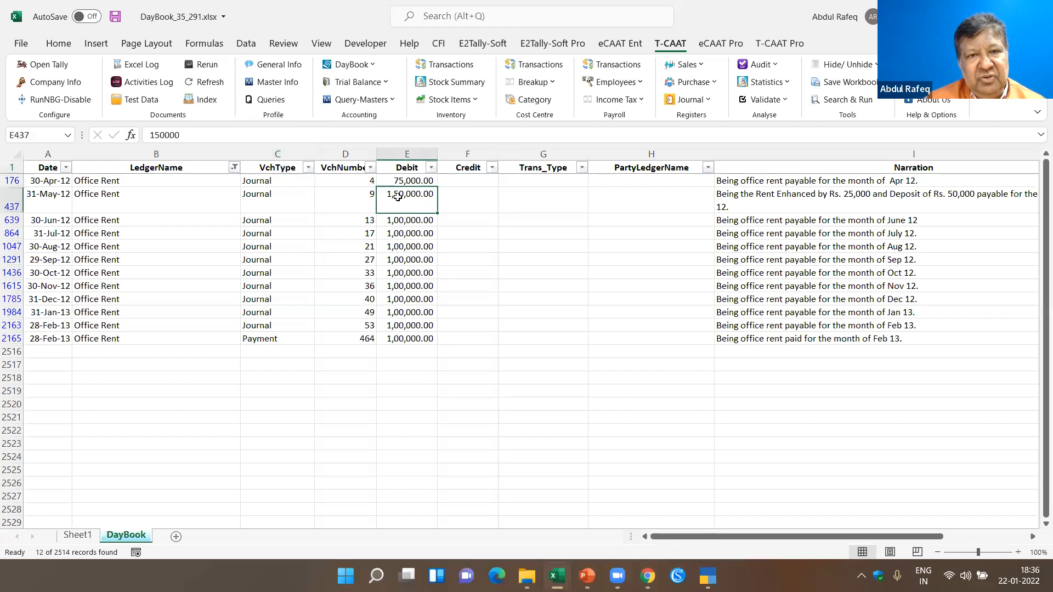
{"action": "left_click", "coordinate": [93, 192]}
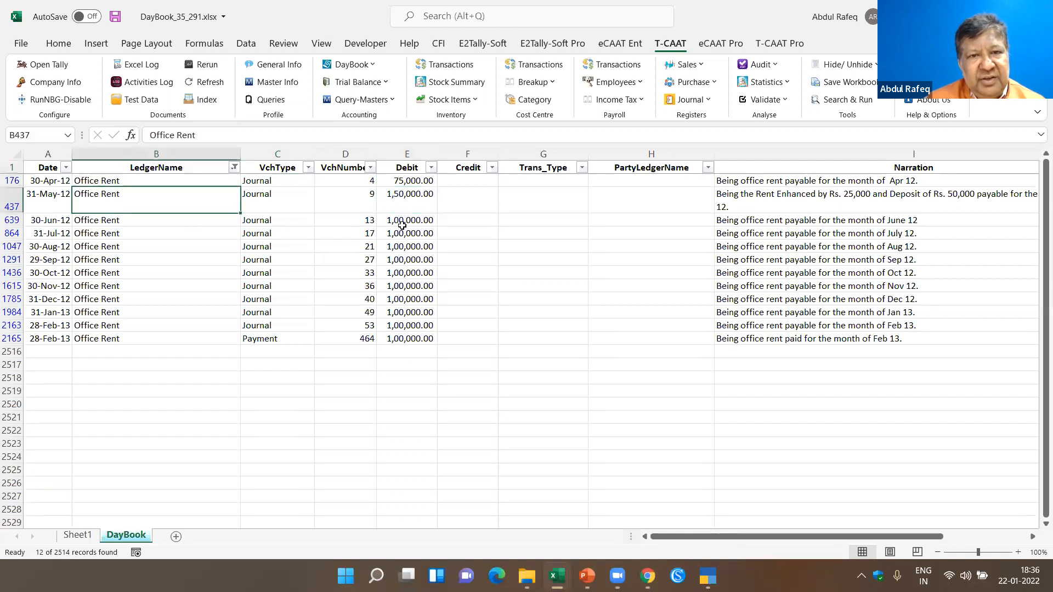
{"action": "left_click", "coordinate": [405, 225]}
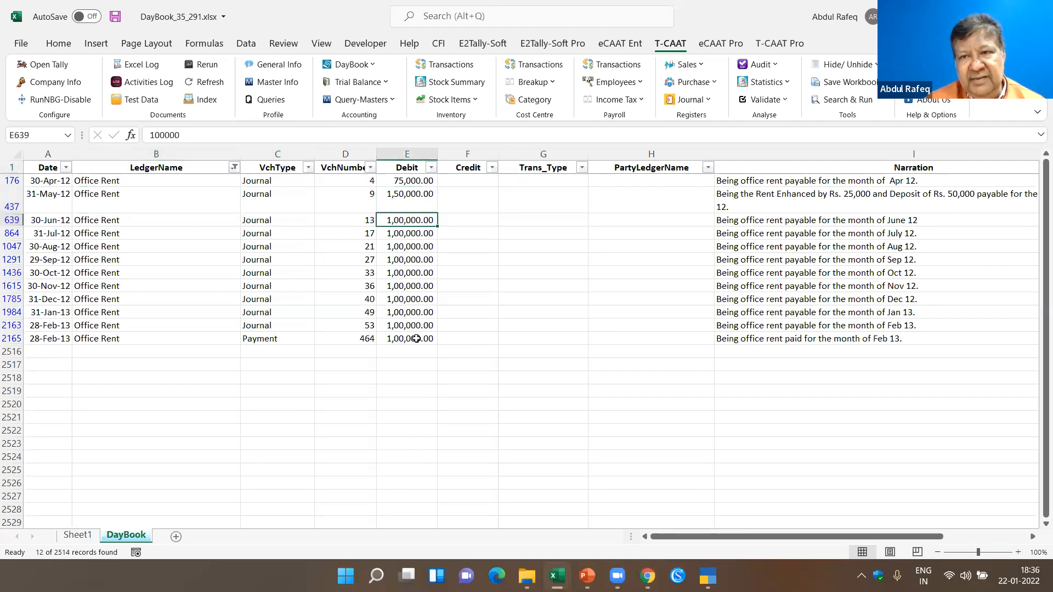
{"action": "left_click", "coordinate": [741, 197]}
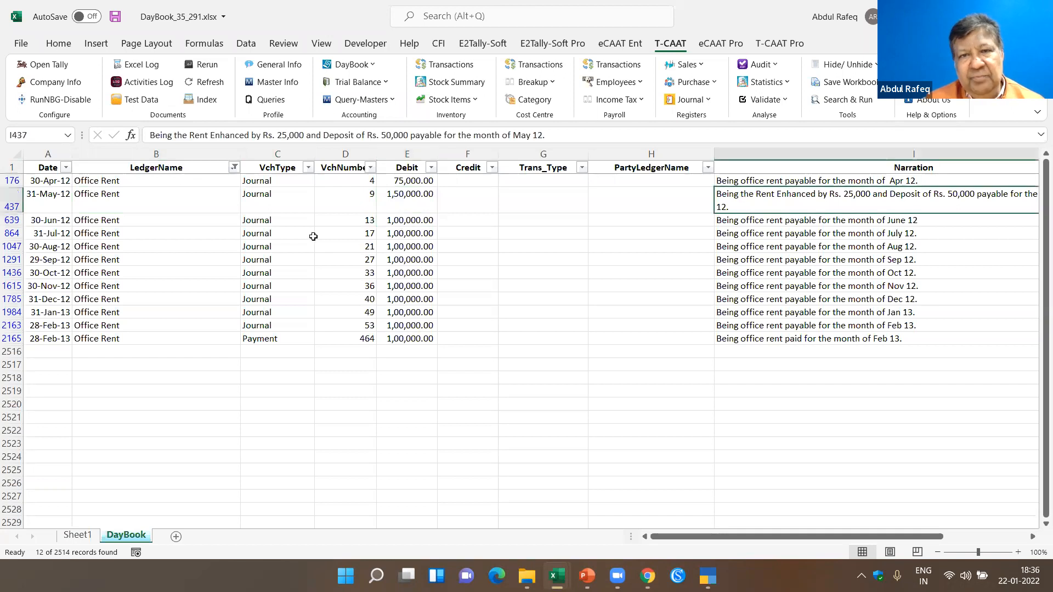
{"action": "left_click", "coordinate": [392, 197]}
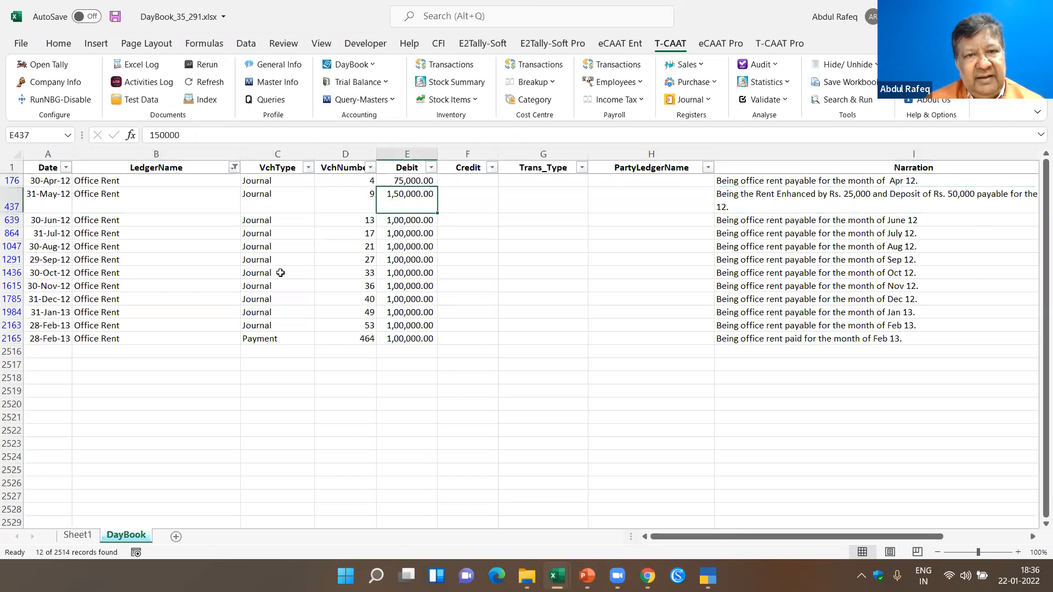
{"action": "left_click", "coordinate": [427, 183]}
{"action": "left_click", "coordinate": [757, 185]}
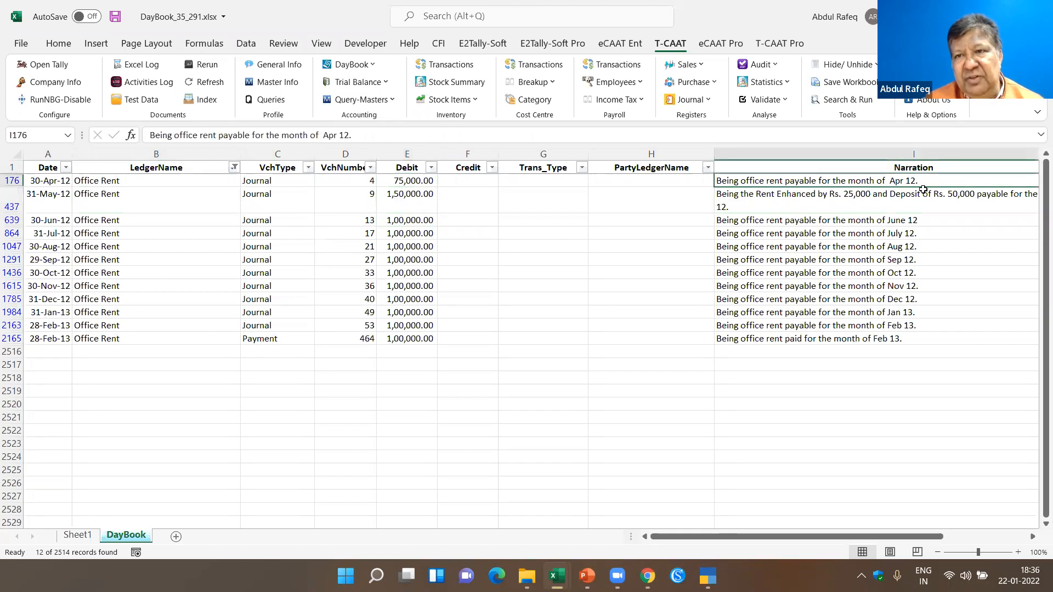
{"action": "left_click", "coordinate": [417, 201]}
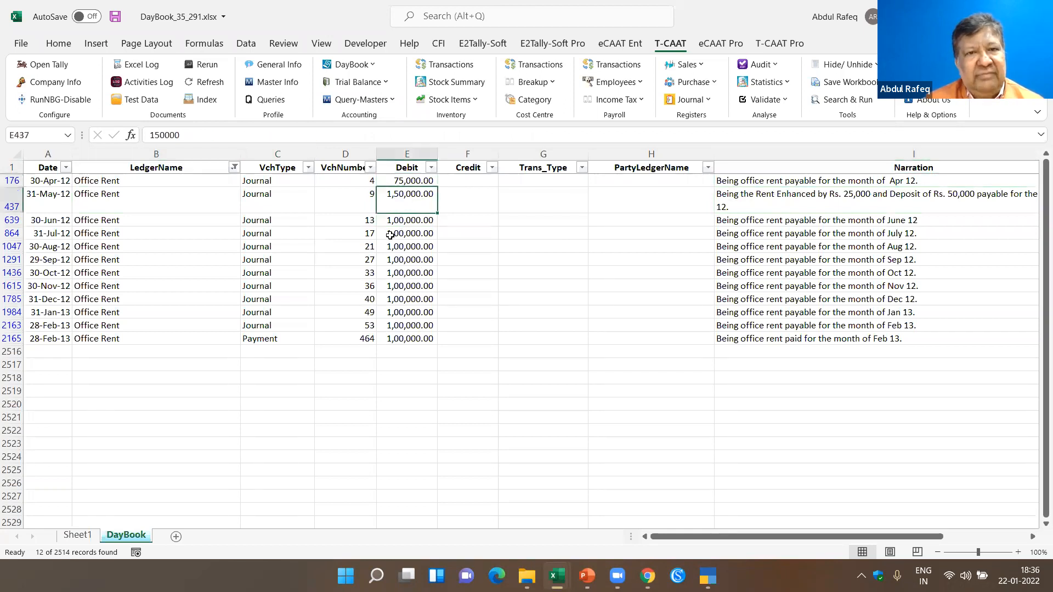
{"action": "left_click", "coordinate": [762, 201]}
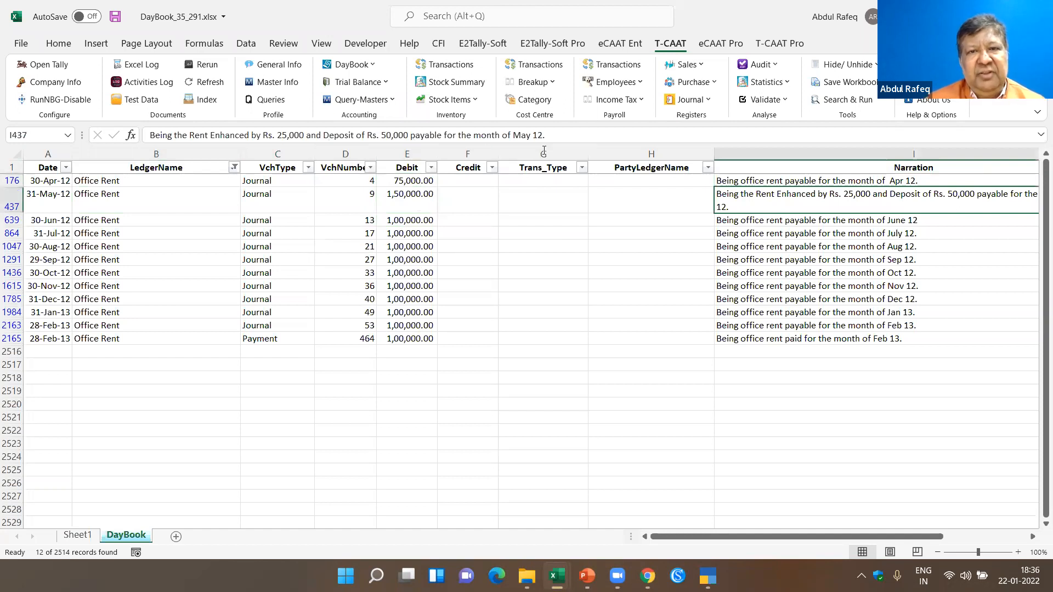
{"action": "left_click", "coordinate": [406, 195]}
{"action": "left_click", "coordinate": [813, 195]}
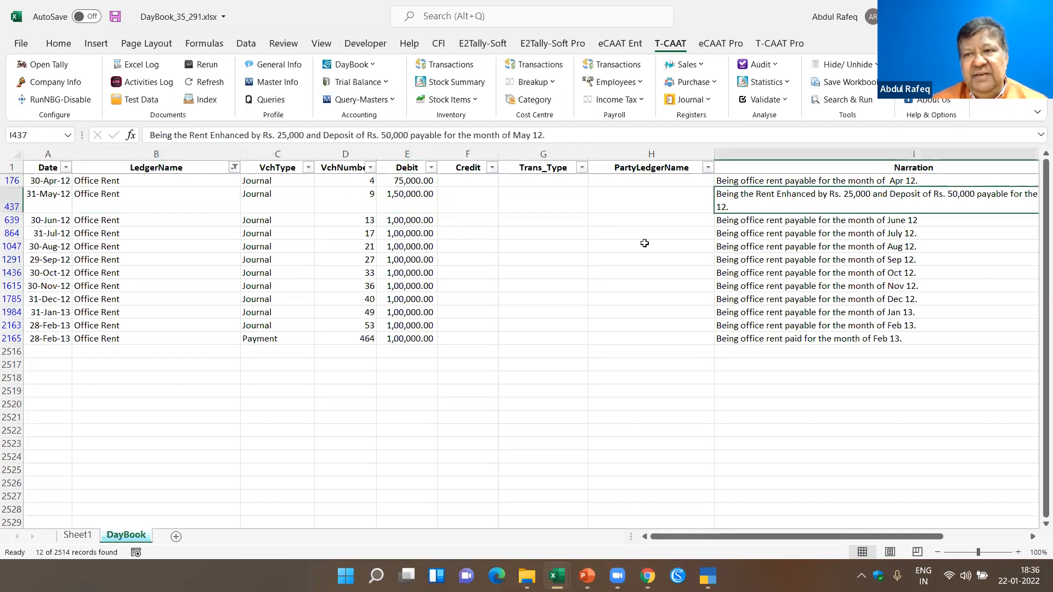
{"action": "left_click", "coordinate": [123, 204]}
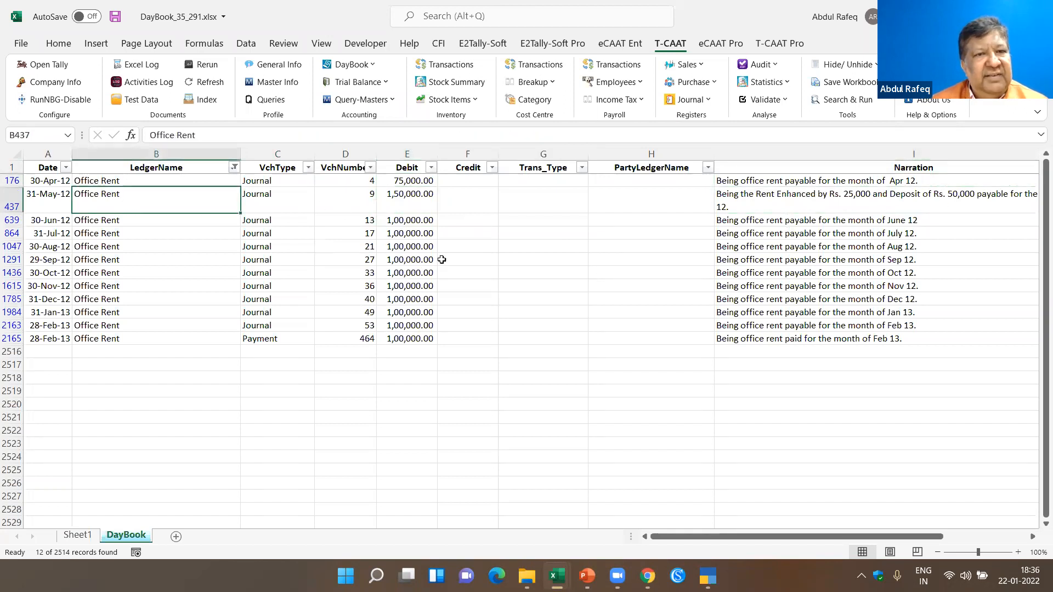
{"action": "left_click", "coordinate": [843, 197]}
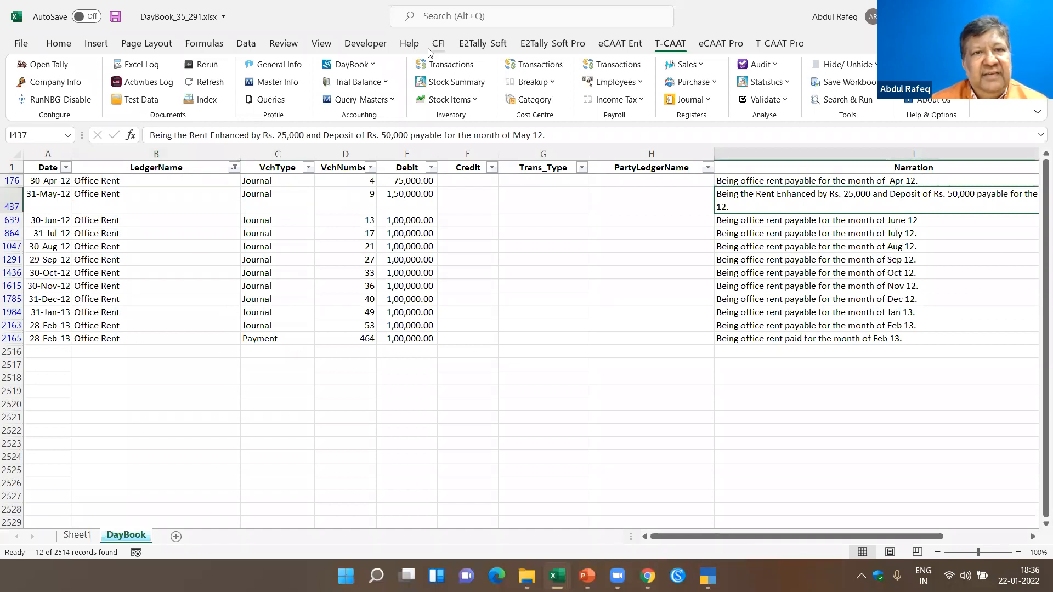
- Clear the Office Rent filter so the DayBook sheet shows all transactions
{"action": "left_click", "coordinate": [248, 47]}
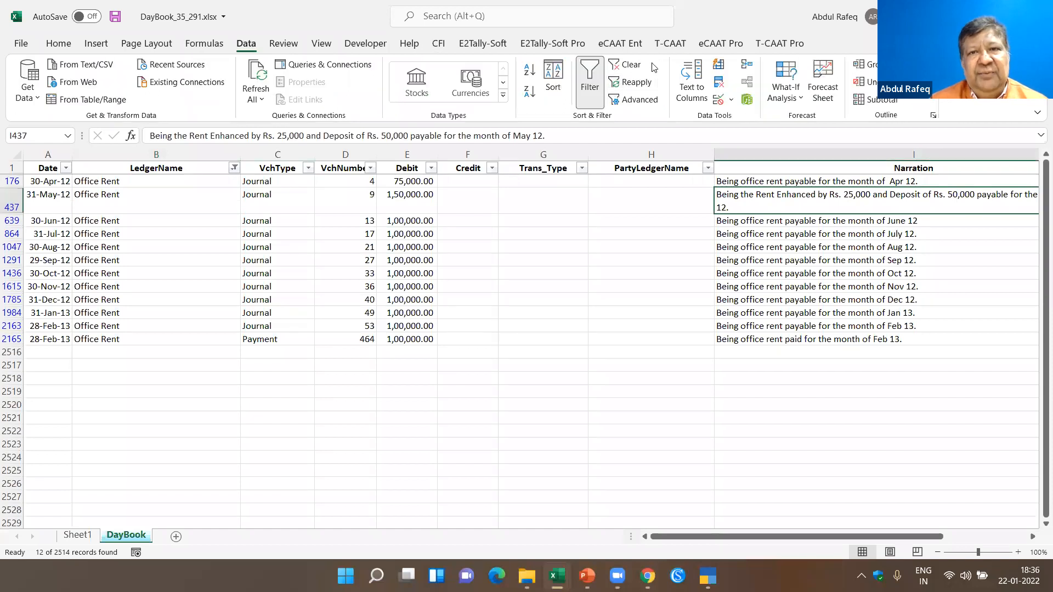
{"action": "left_click", "coordinate": [123, 219]}
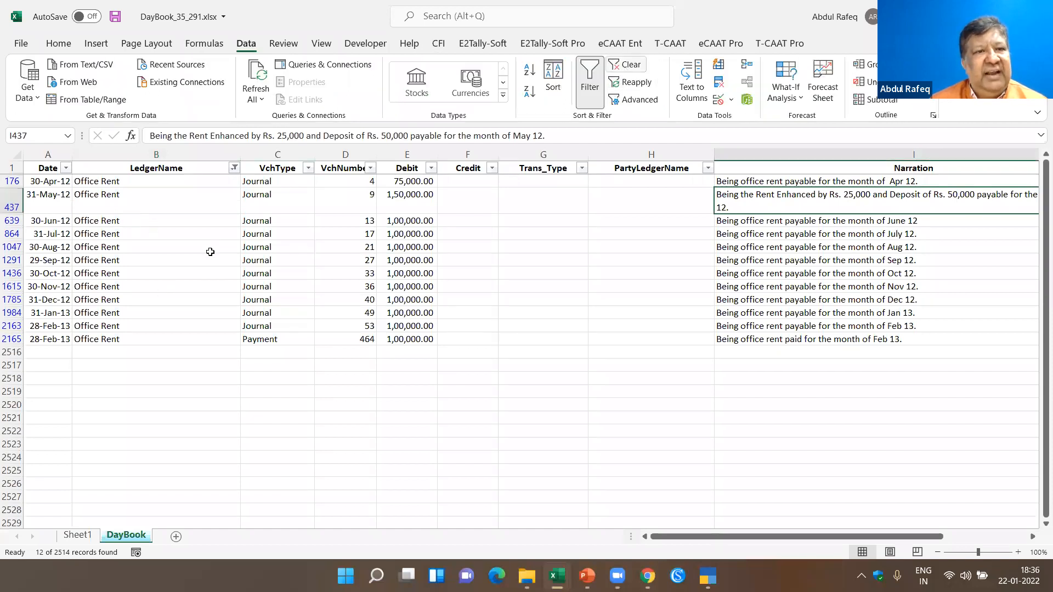
{"action": "left_click", "coordinate": [214, 263]}
{"action": "key", "text": "Down"}
{"action": "key", "text": "Down"}
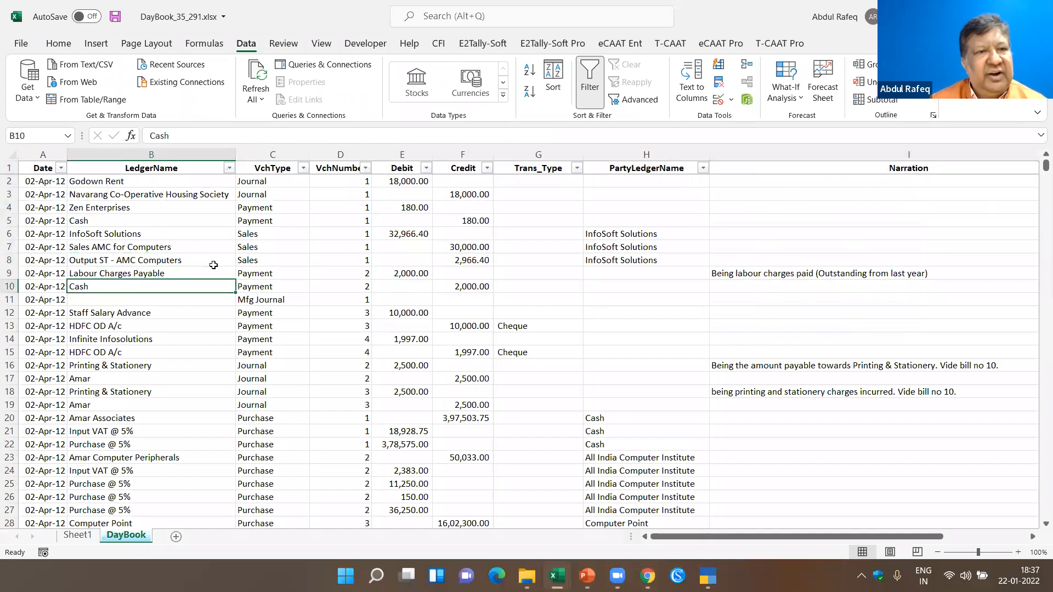
- Examine the year and month choices of the Date filter, excluding and restoring 2012, and close it without filtering
{"action": "left_click", "coordinate": [54, 367]}
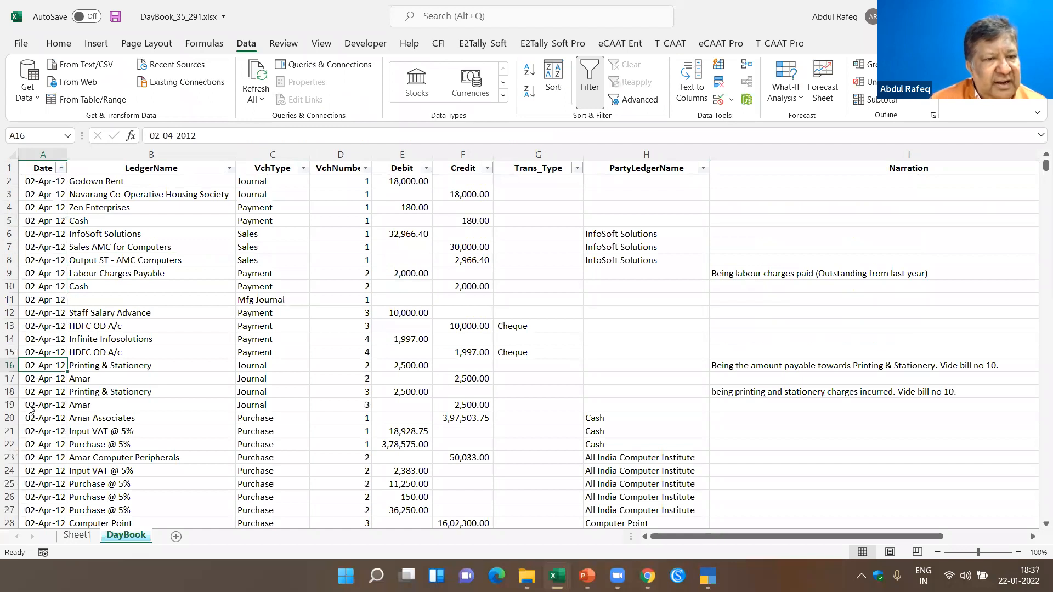
{"action": "left_click", "coordinate": [61, 168]}
{"action": "left_click", "coordinate": [28, 343]}
{"action": "left_click", "coordinate": [36, 391]}
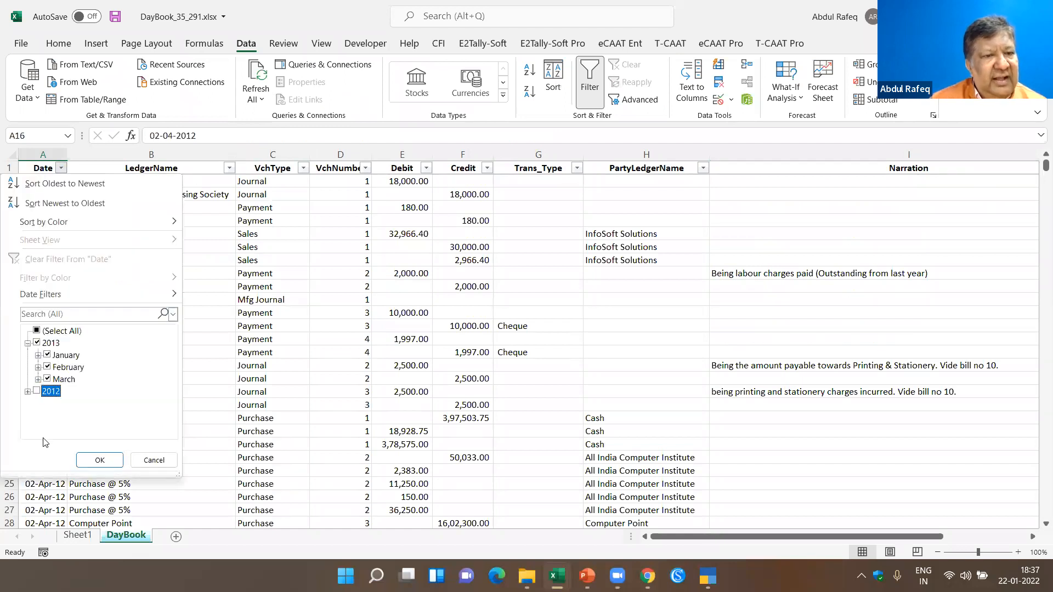
{"action": "left_click", "coordinate": [38, 391]}
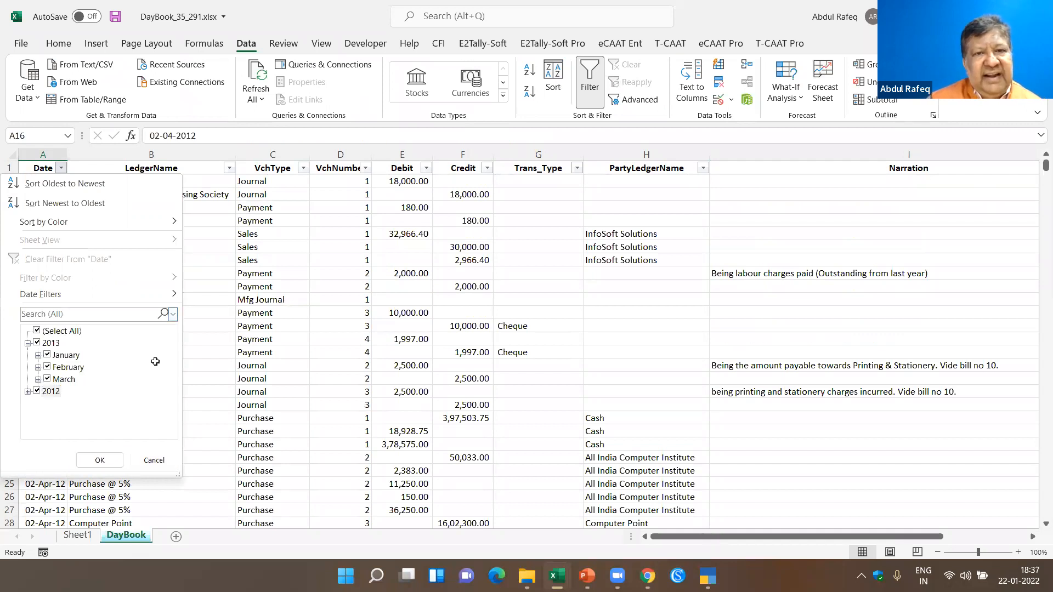
{"action": "left_click", "coordinate": [159, 463]}
{"action": "left_click", "coordinate": [141, 297]}
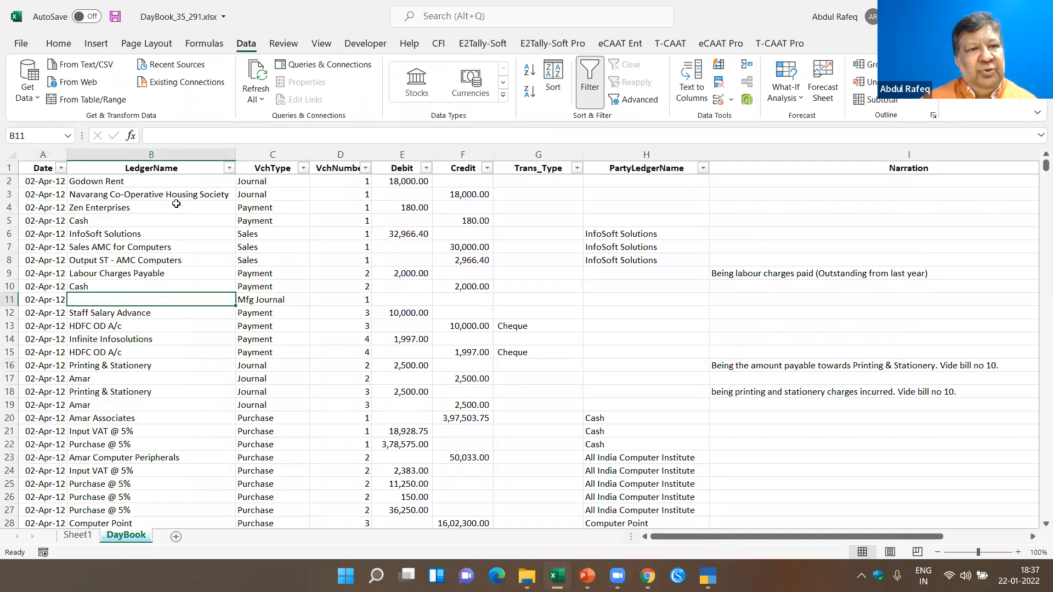
- Filter the LedgerName column for cash, keeping Cash and excluding Cash Sales
{"action": "left_click", "coordinate": [230, 168]}
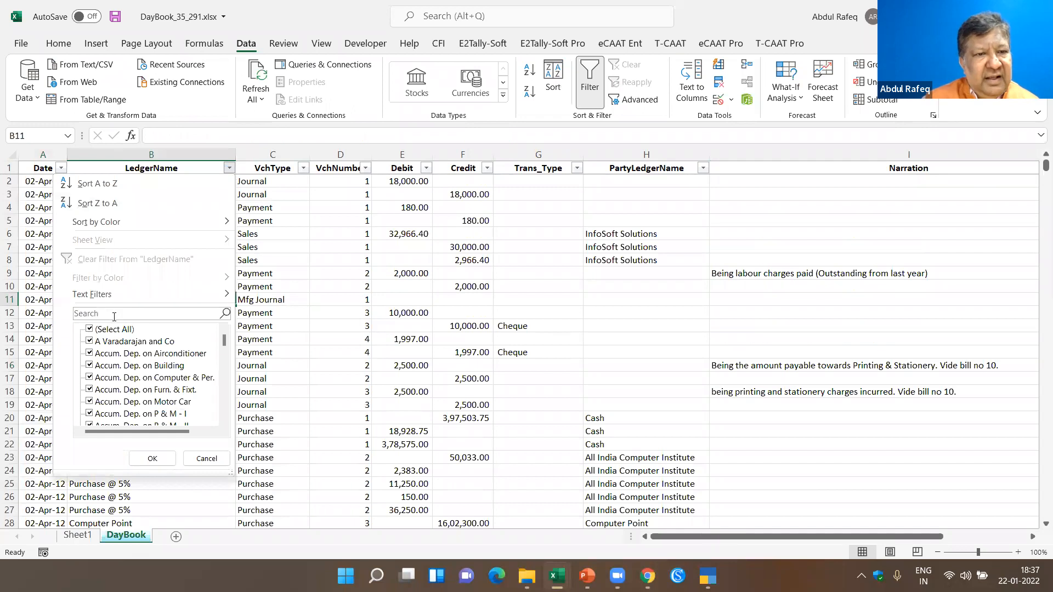
{"action": "left_click", "coordinate": [114, 313]}
{"action": "type", "text": "cash"}
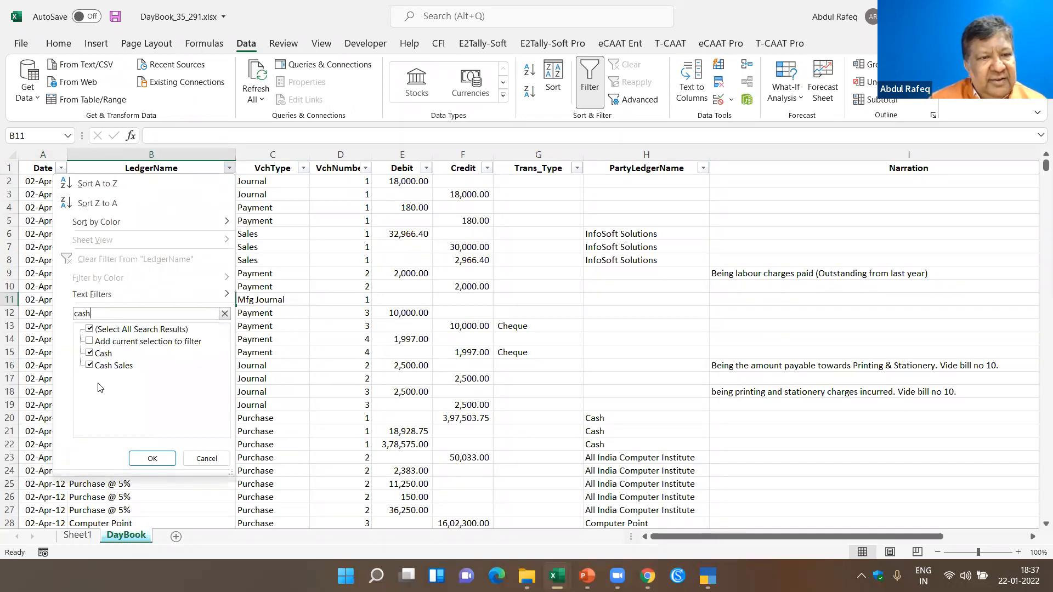
{"action": "left_click", "coordinate": [90, 366]}
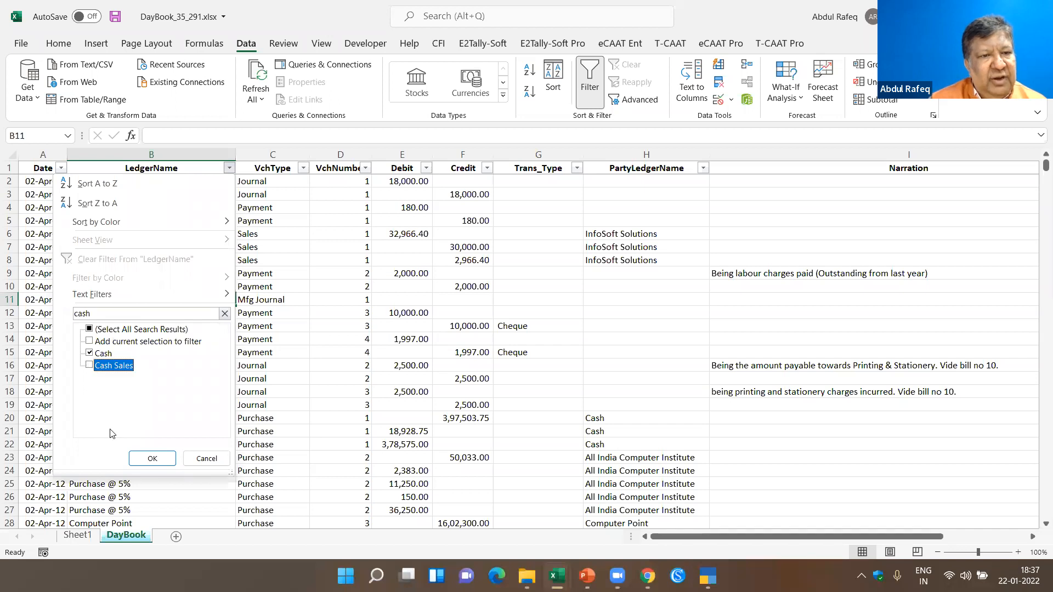
{"action": "left_click", "coordinate": [153, 458]}
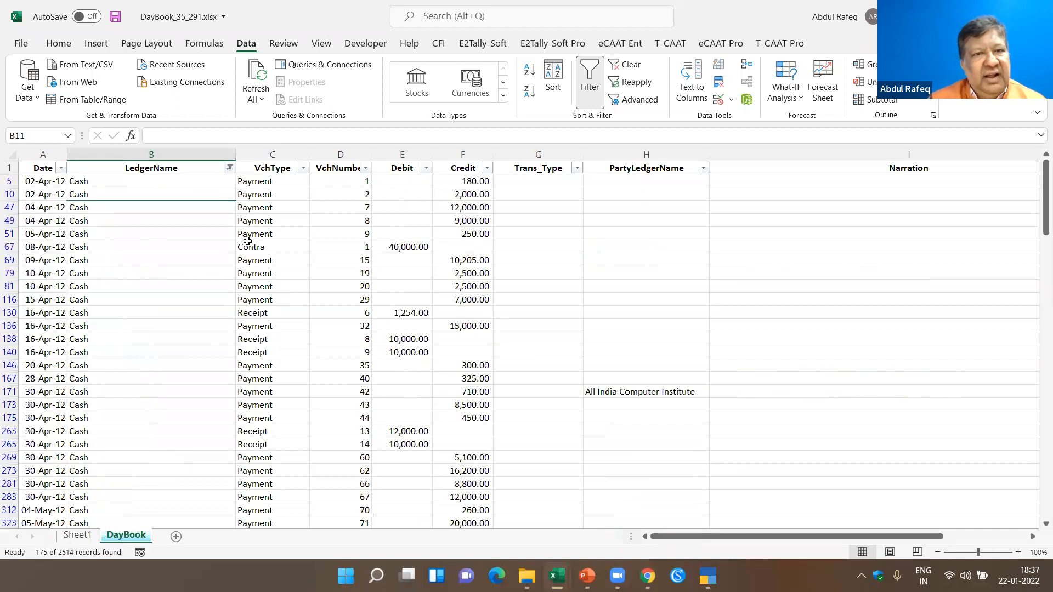
- Filter the Debit column of the cash entries to amounts greater than or equal to 20000
{"action": "left_click", "coordinate": [286, 247]}
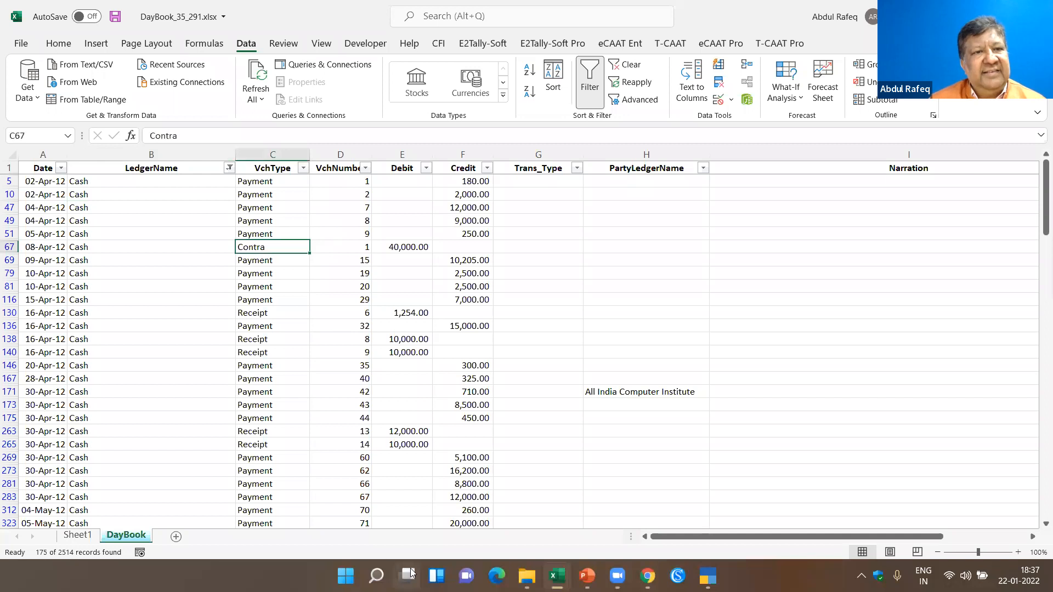
{"action": "left_click", "coordinate": [426, 169]}
{"action": "mouse_move", "coordinate": [319, 296]}
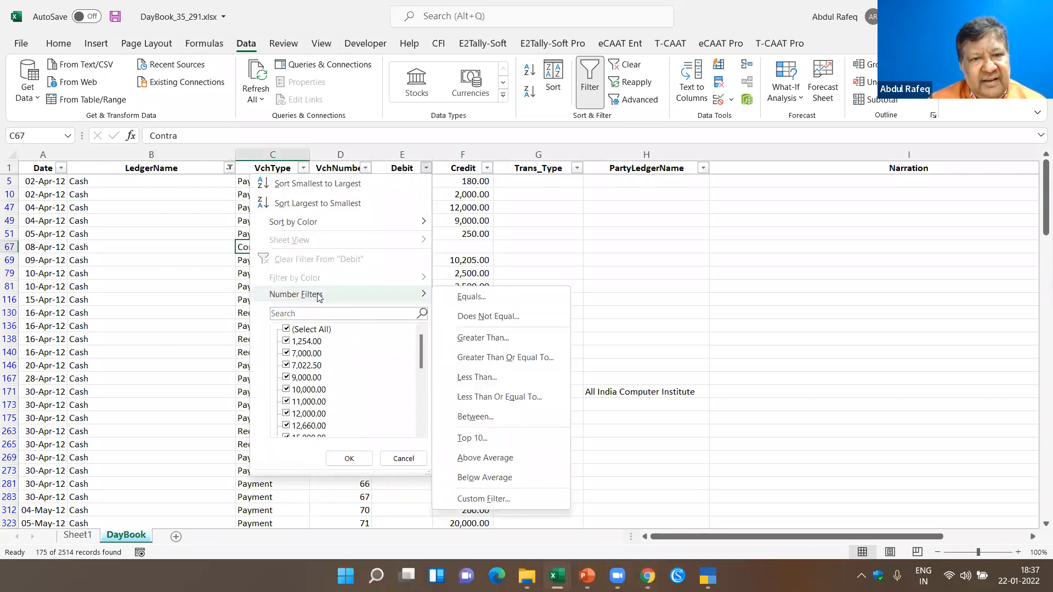
{"action": "left_click", "coordinate": [526, 366]}
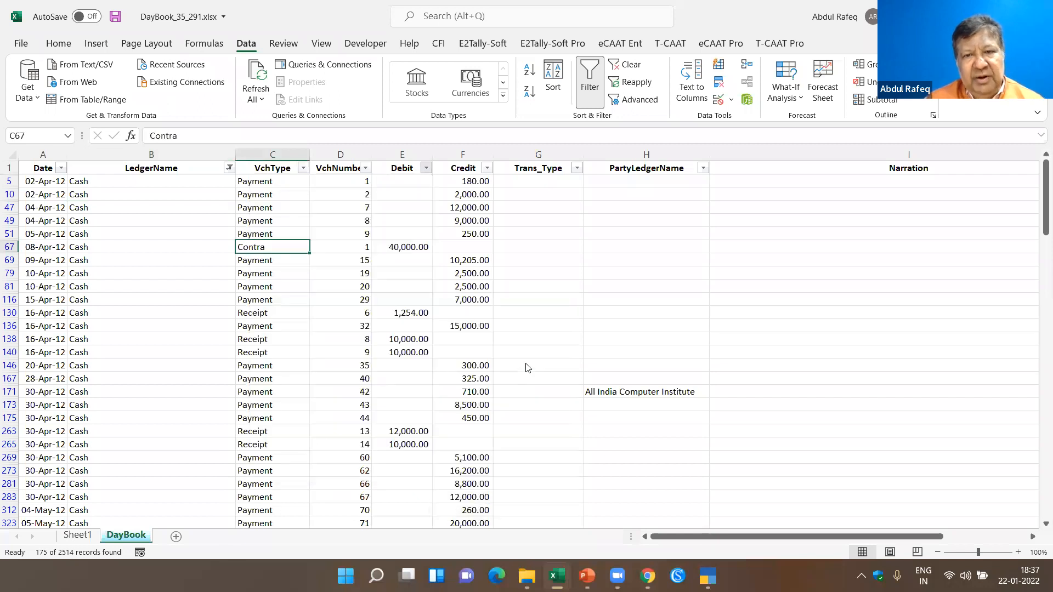
{"action": "type", "text": "20000"}
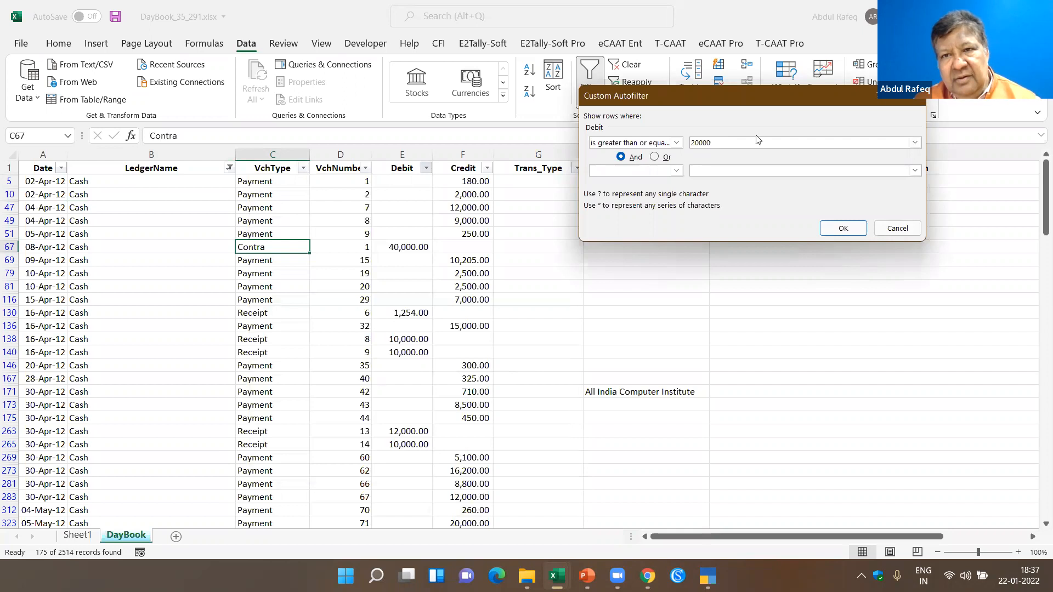
{"action": "left_click", "coordinate": [843, 227]}
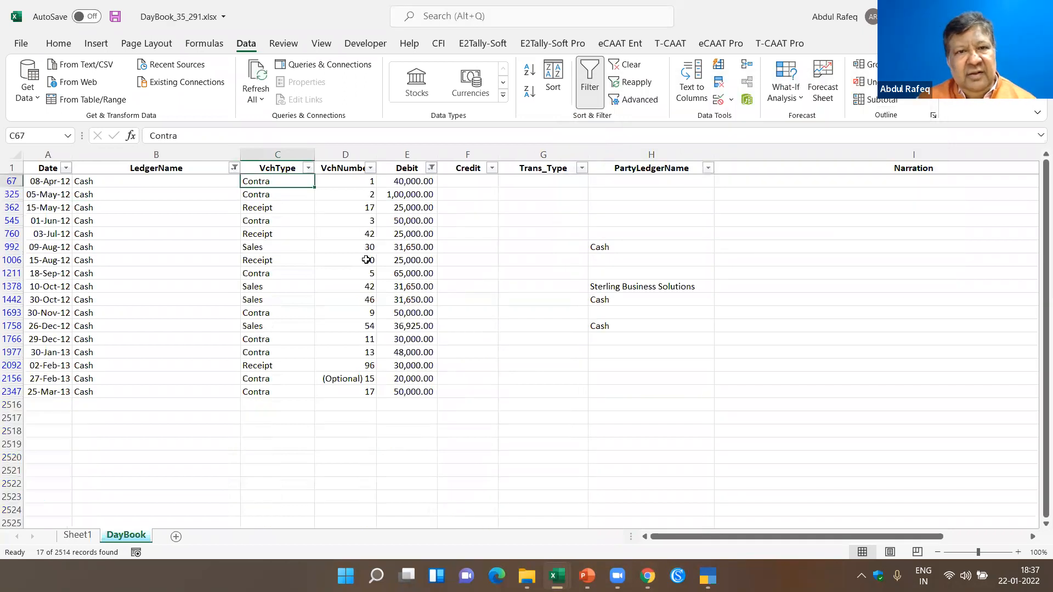
- Select the filtered cash debit amounts to check their total, and clear all filters from the DayBook sheet
{"action": "left_click", "coordinate": [406, 299]}
{"action": "left_click_drag", "start_coordinate": [406, 183], "coordinate": [409, 387]}
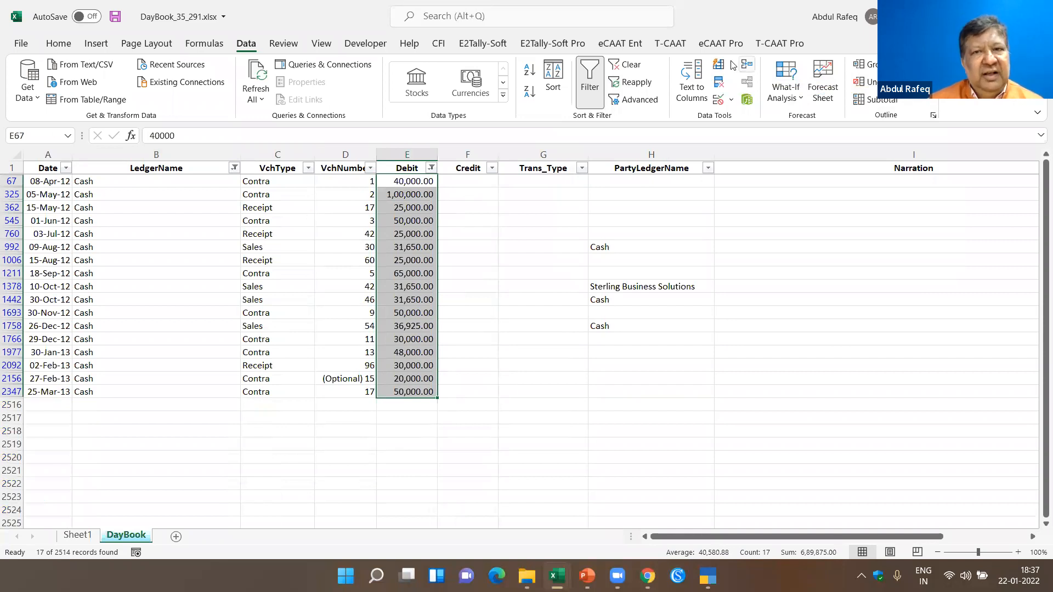
{"action": "left_click", "coordinate": [625, 64]}
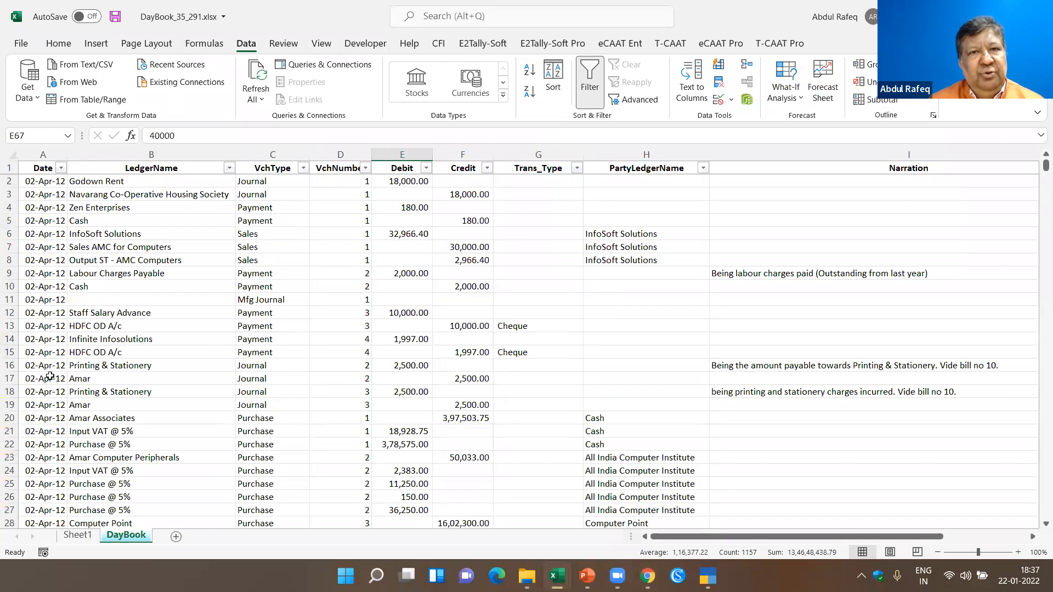
{"action": "left_click", "coordinate": [165, 310]}
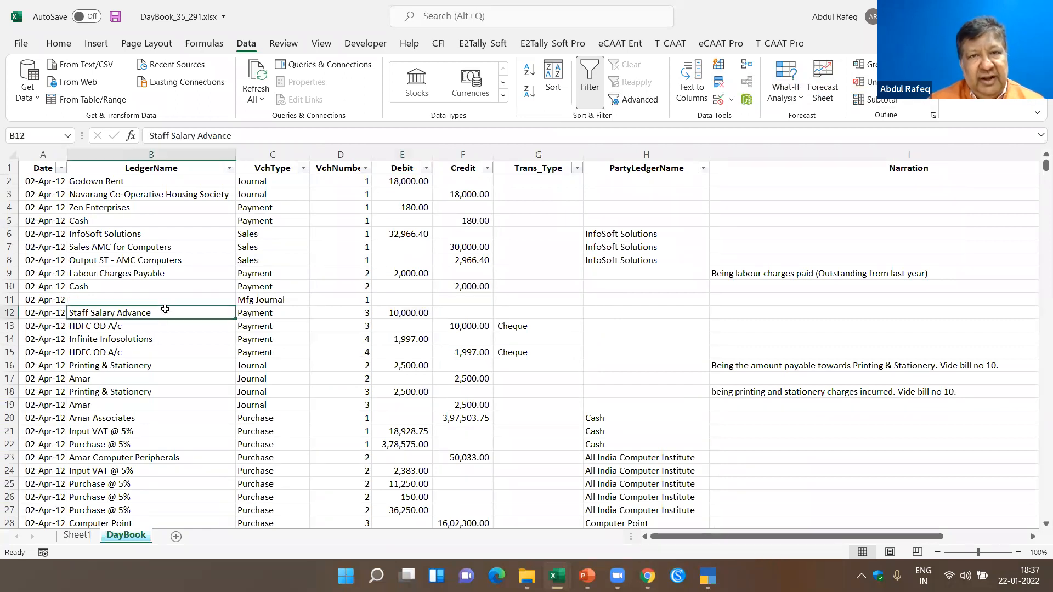
- Look over the T-CAAT DayBook commands and examine the Godown Rent journal entry with its matching credit in the DayBook sheet
{"action": "left_click", "coordinate": [670, 46]}
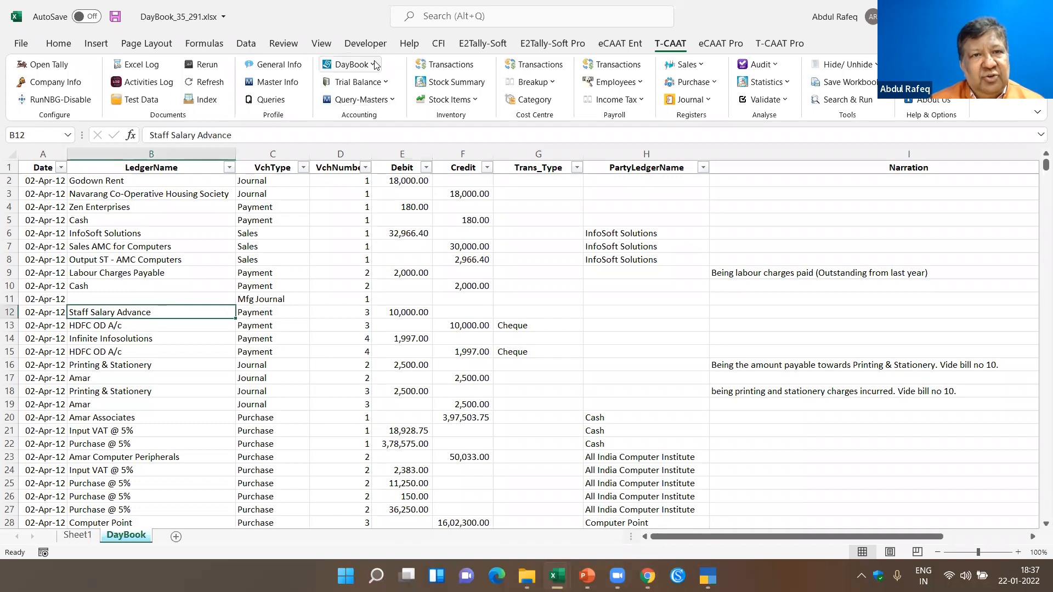
{"action": "left_click", "coordinate": [375, 66]}
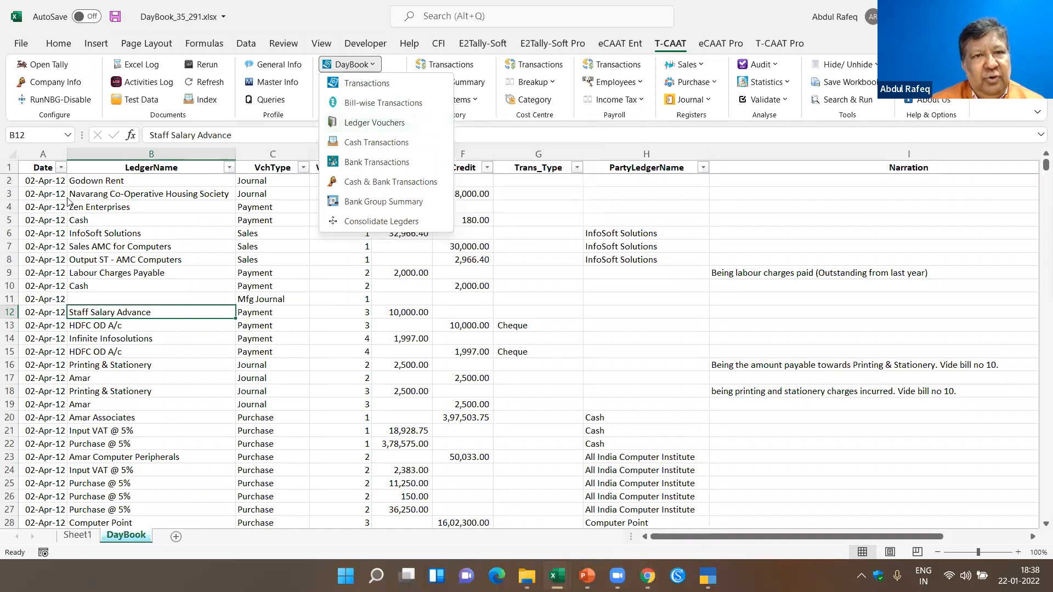
{"action": "left_click", "coordinate": [110, 208]}
{"action": "left_click", "coordinate": [124, 178]}
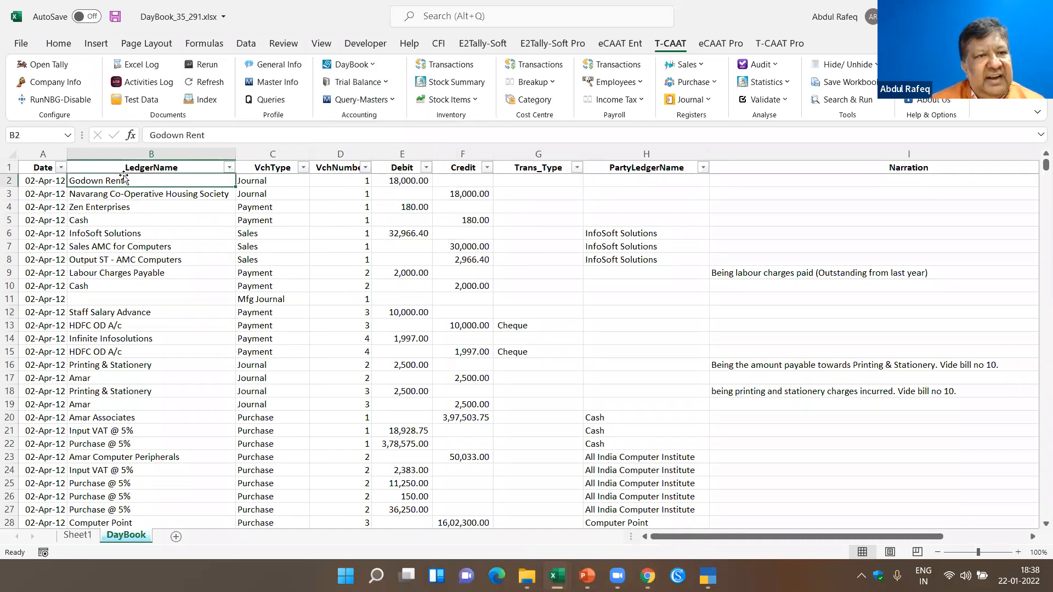
{"action": "left_click", "coordinate": [247, 178]}
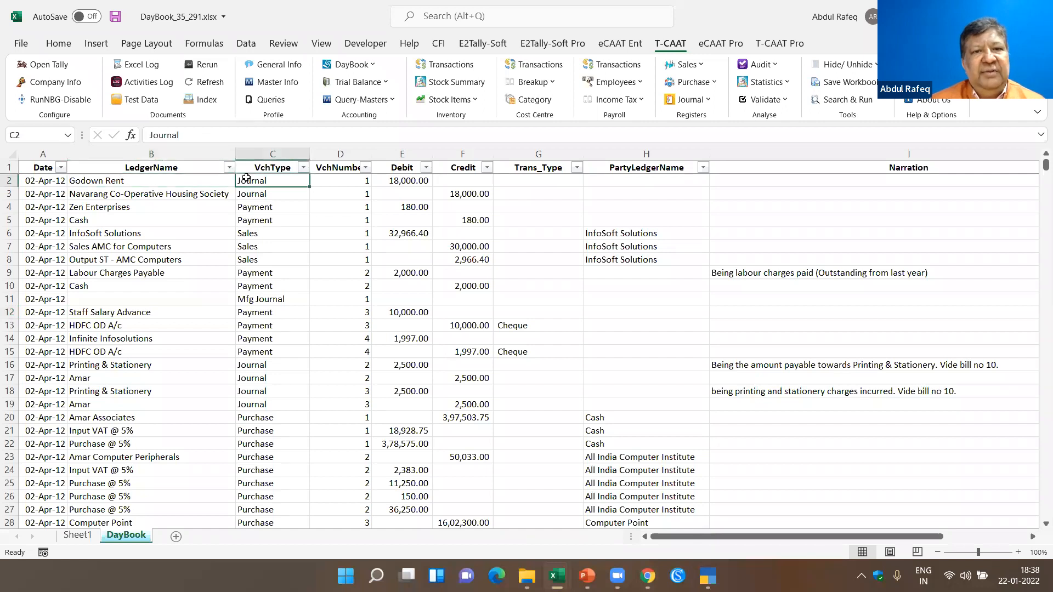
{"action": "left_click", "coordinate": [154, 183]}
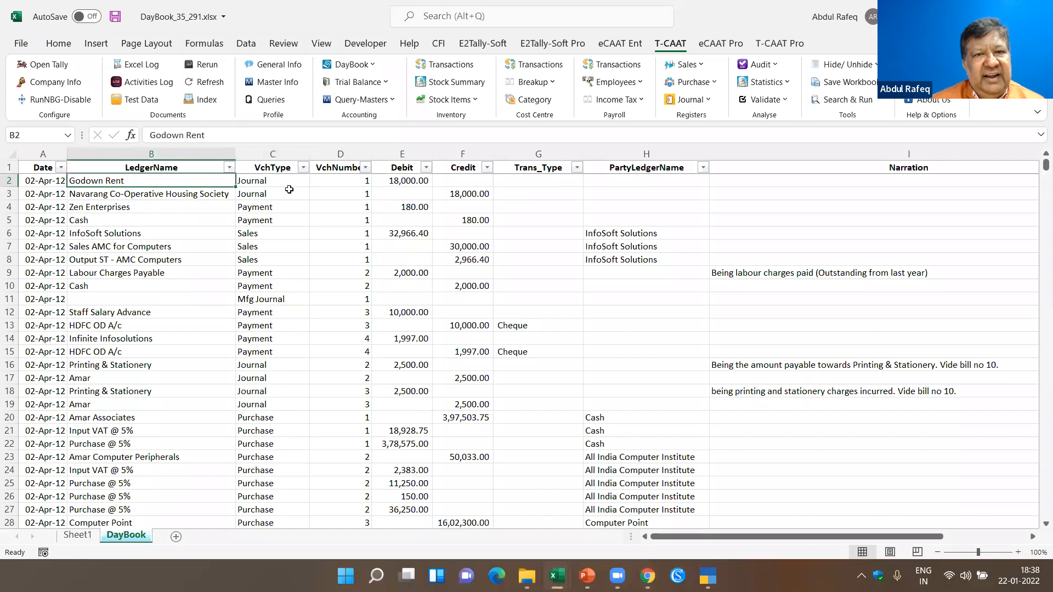
{"action": "left_click", "coordinate": [147, 192]}
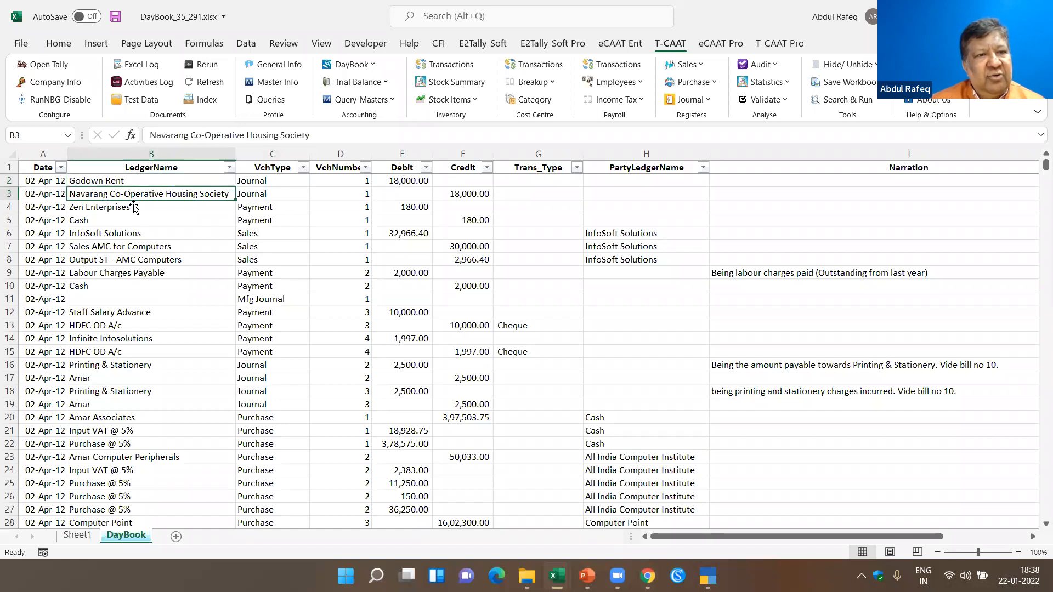
{"action": "left_click", "coordinate": [463, 195]}
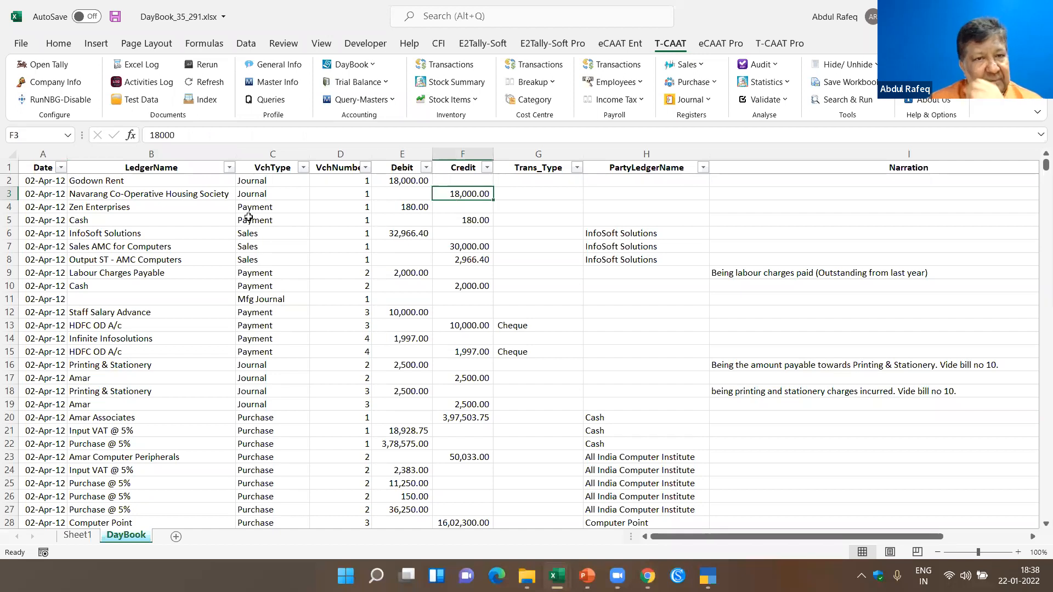
- Open the T-CAAT DayBook transaction extract and load the ledgers of the Indirect Expenses parent group
{"action": "left_click", "coordinate": [378, 64]}
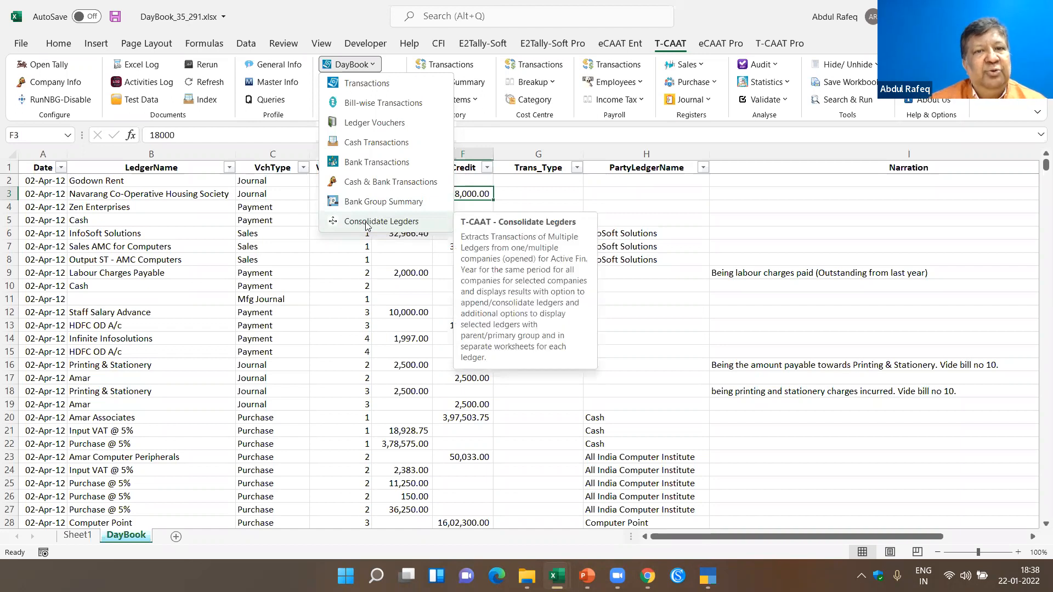
{"action": "left_click", "coordinate": [374, 66]}
{"action": "left_click", "coordinate": [374, 66]}
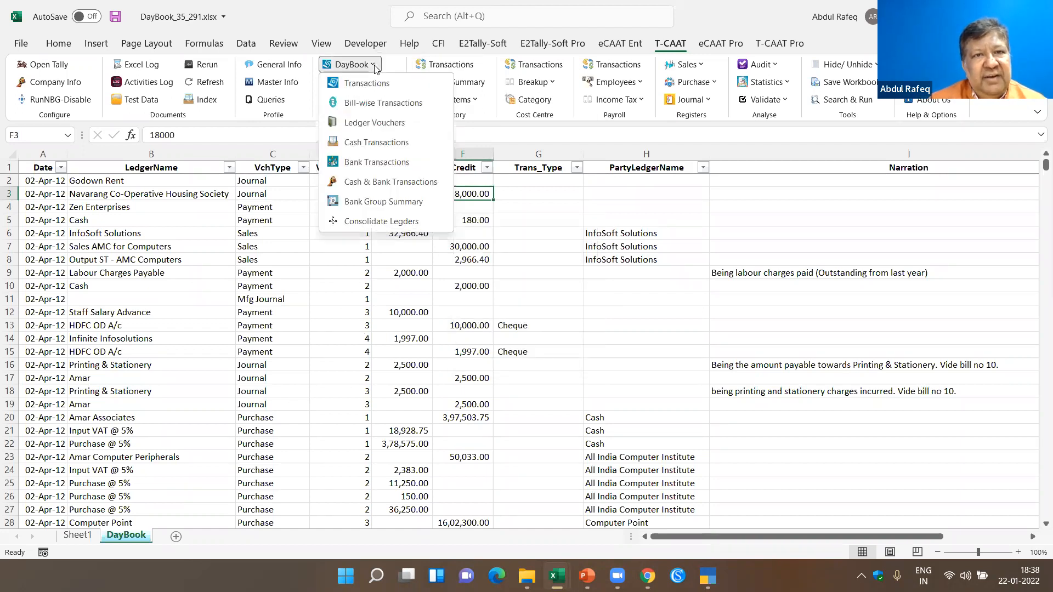
{"action": "left_click", "coordinate": [364, 83]}
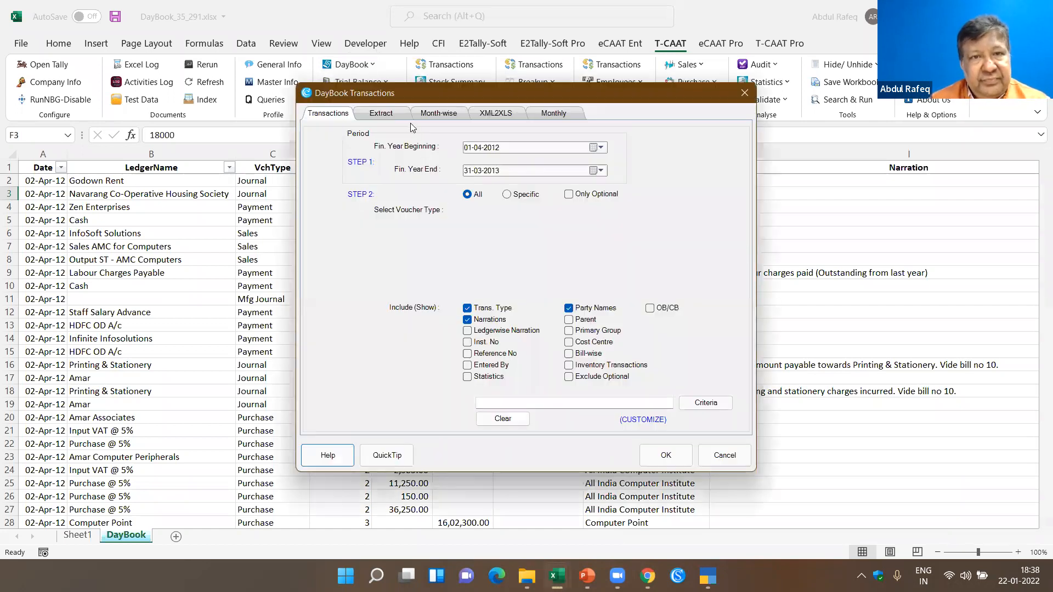
{"action": "left_click", "coordinate": [392, 115]}
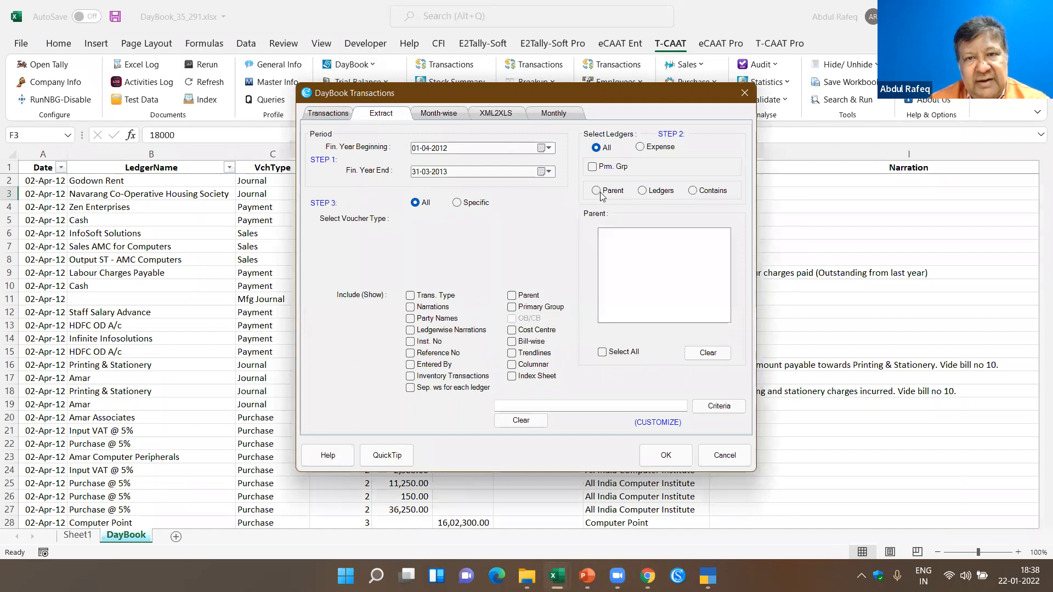
{"action": "left_click", "coordinate": [600, 192]}
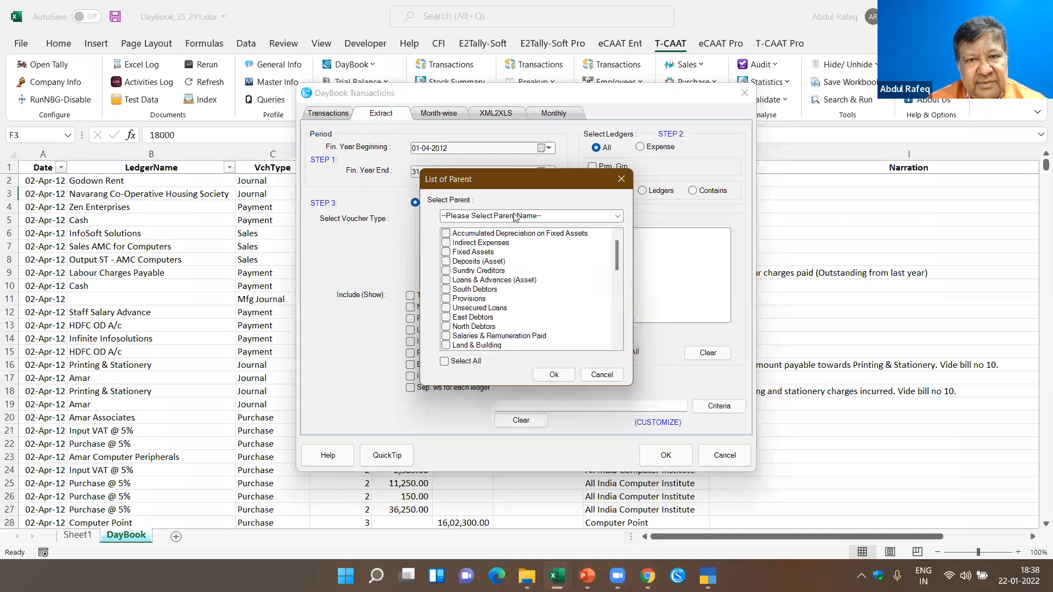
{"action": "left_click", "coordinate": [514, 216]}
{"action": "type", "text": "indirect Expenses"}
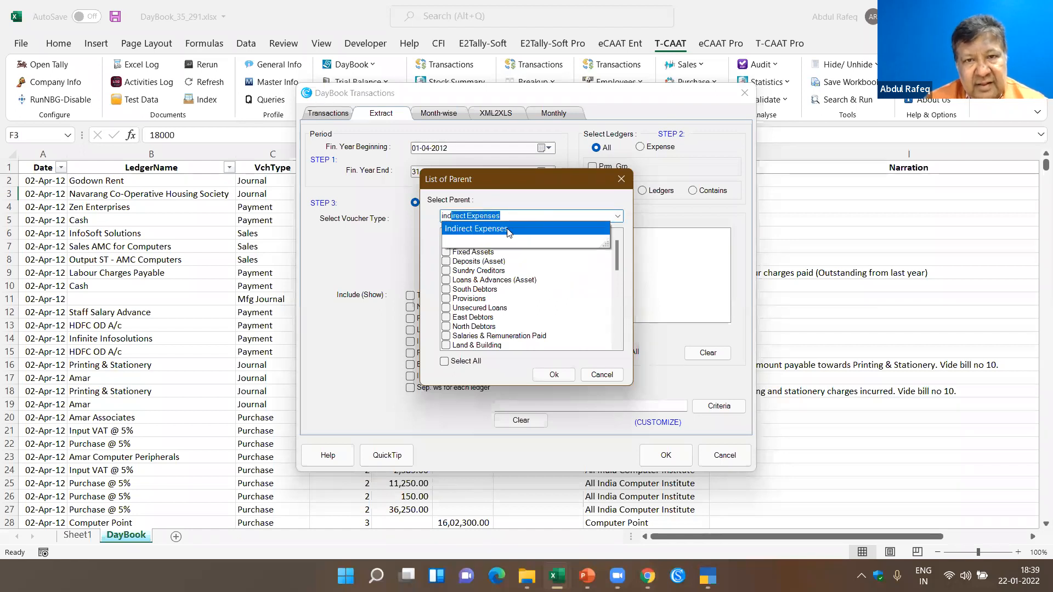
{"action": "left_click", "coordinate": [508, 230]}
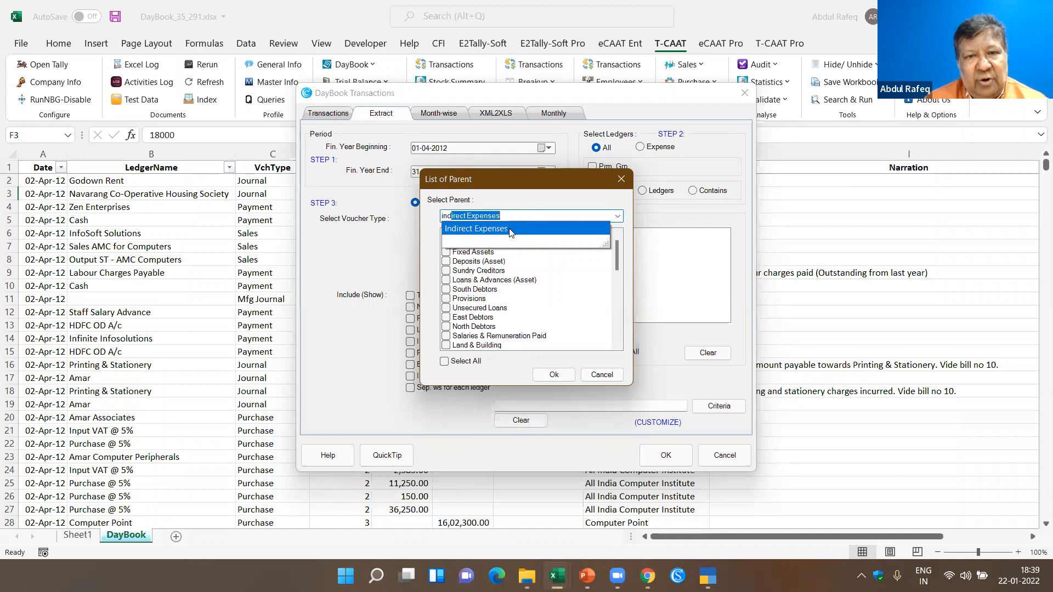
{"action": "left_click", "coordinate": [554, 374]}
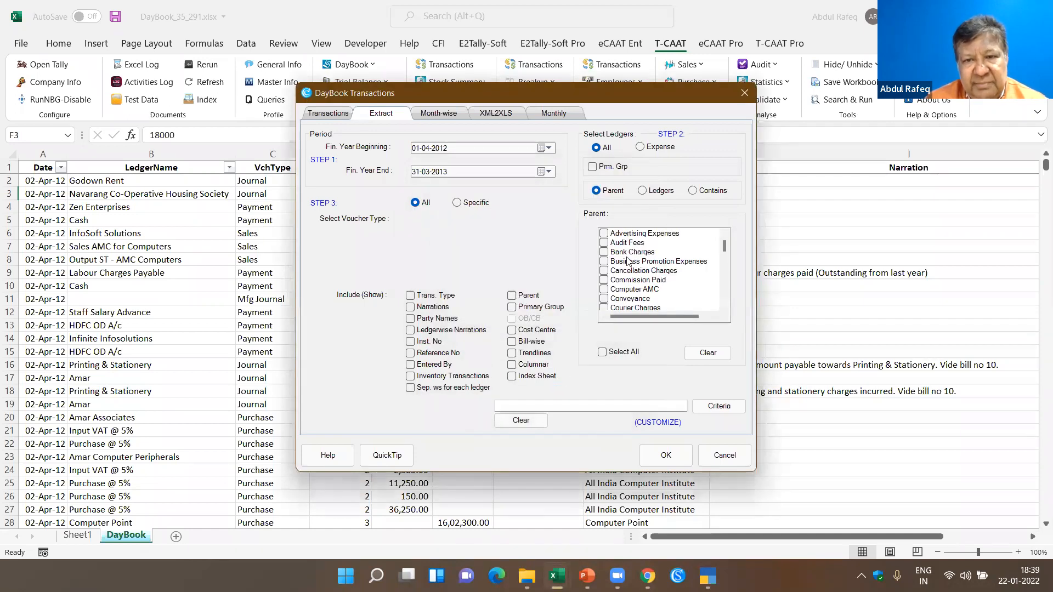
- Extract the transactions of the Advertising Expenses, Business Promotion Expenses and Commission Paid ledgers, and check the extracted entries
{"action": "scroll", "coordinate": [628, 290], "scroll_direction": "down", "scroll_amount": 5}
{"action": "scroll", "coordinate": [628, 291], "scroll_direction": "down", "scroll_amount": 5}
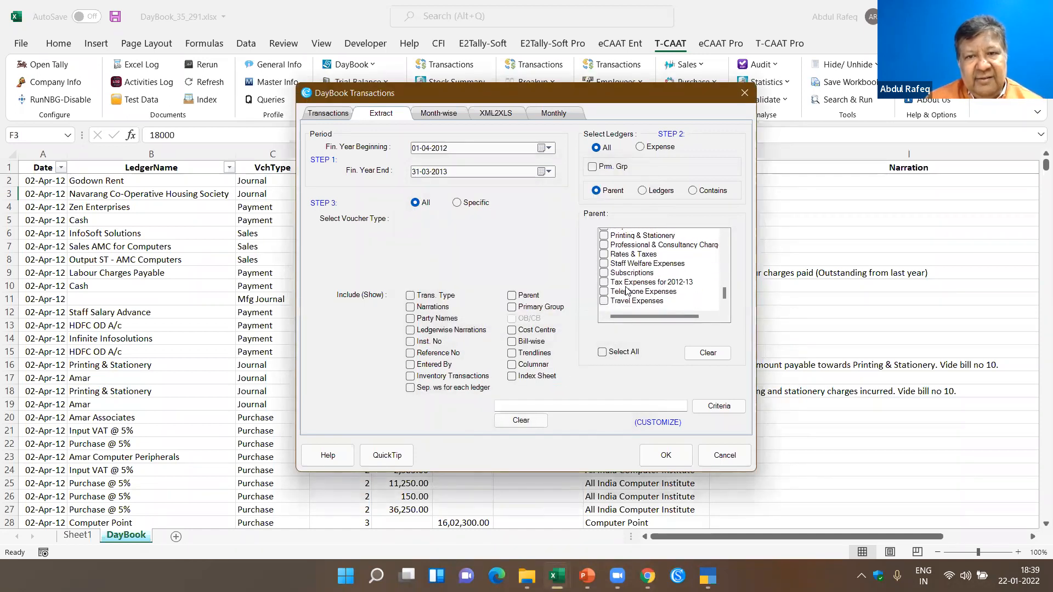
{"action": "scroll", "coordinate": [627, 290], "scroll_direction": "up", "scroll_amount": 10}
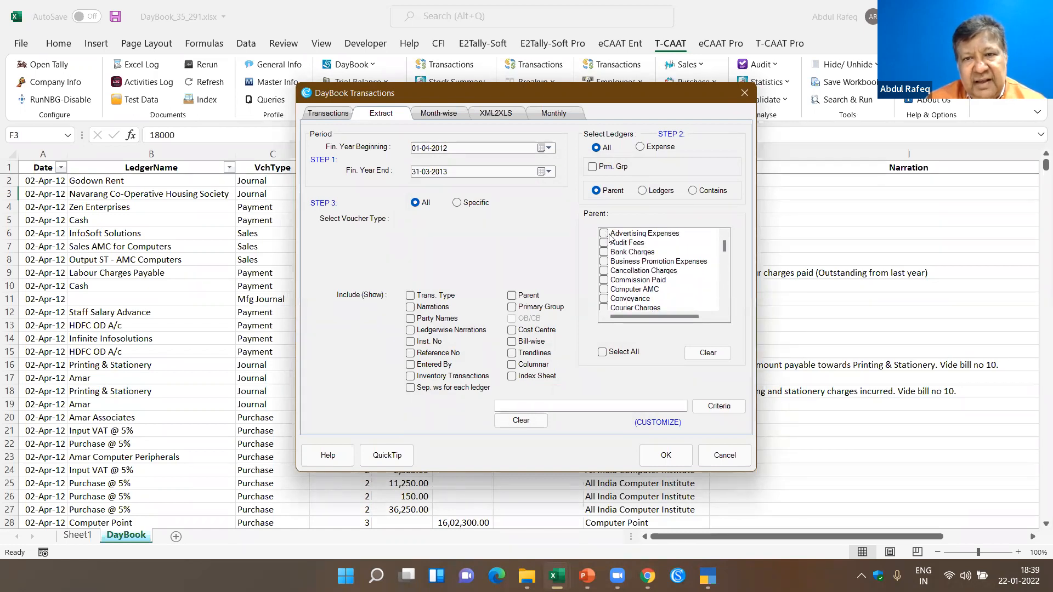
{"action": "left_click", "coordinate": [605, 234]}
{"action": "left_click", "coordinate": [611, 263]}
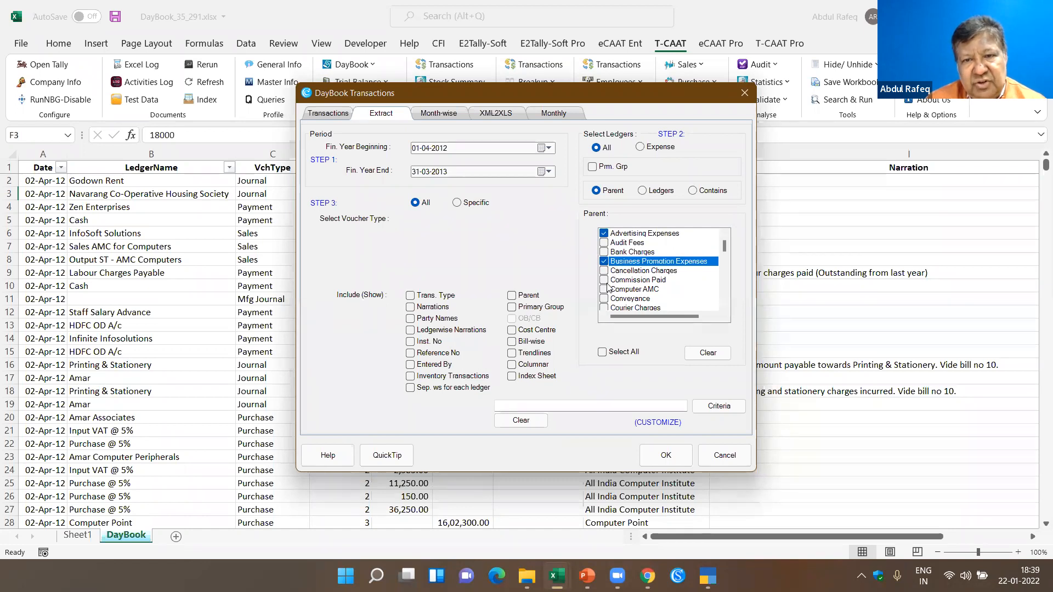
{"action": "left_click", "coordinate": [607, 282]}
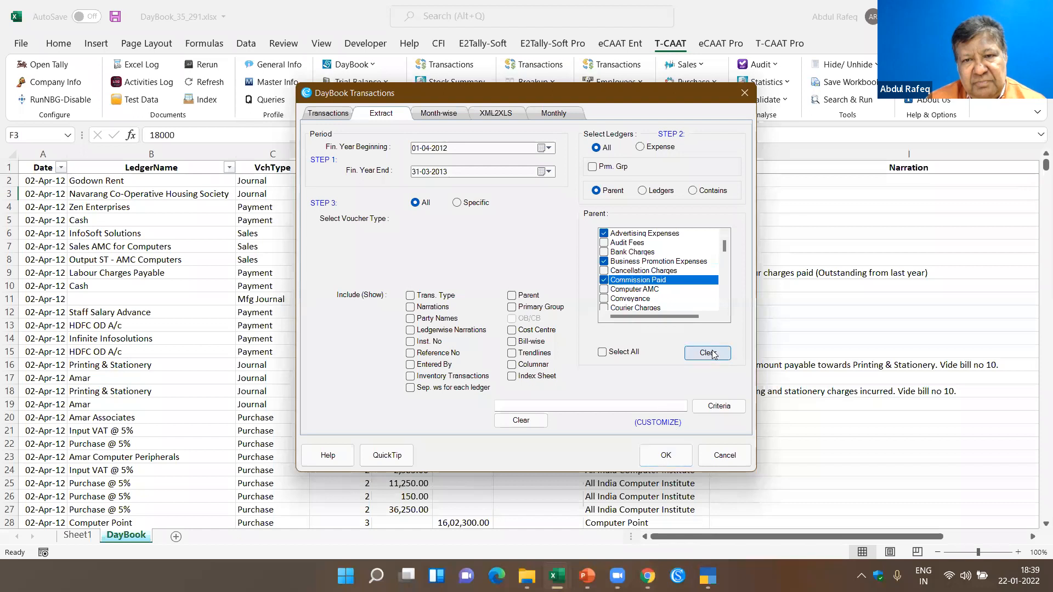
{"action": "left_click", "coordinate": [666, 455]}
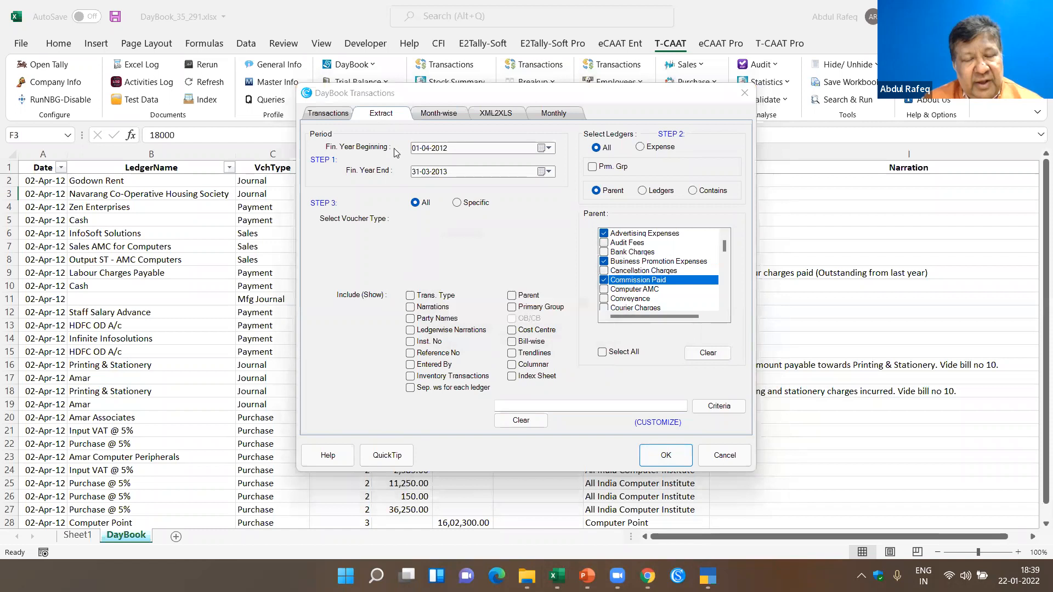
{"action": "key", "text": "Right"}
{"action": "key", "text": "Down"}
{"action": "key", "text": "Down"}
{"action": "key", "text": "Down"}
{"action": "key", "text": "Down"}
{"action": "key", "text": "Down"}
{"action": "key", "text": "Down"}
{"action": "key", "text": "Down"}
{"action": "key", "text": "Down"}
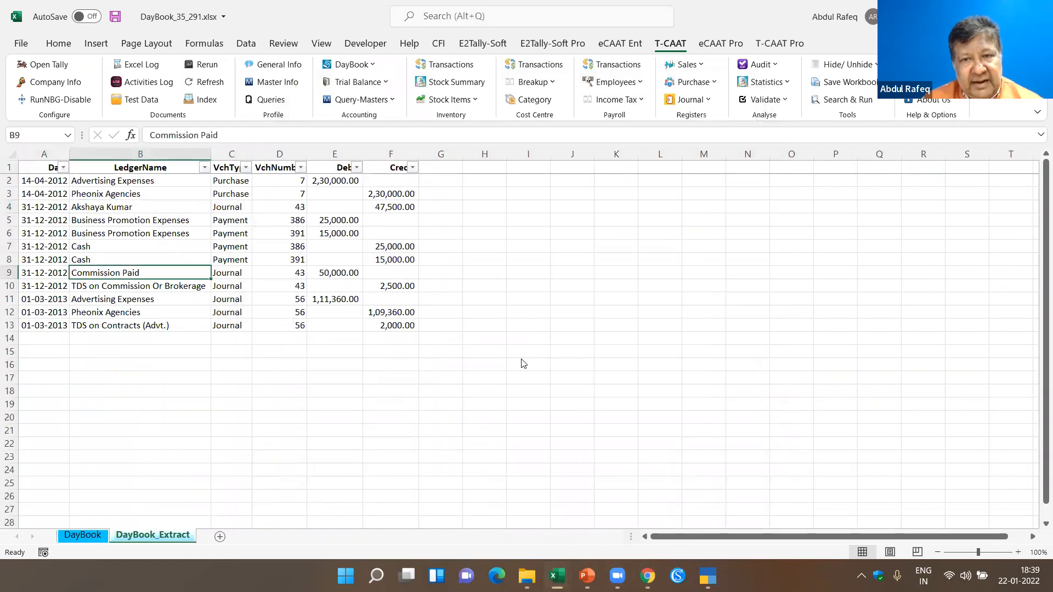
- Extract DayBook transactions for all ledgers under Direct Expenses, with a separate worksheet for each ledger and an index sheet
{"action": "left_click", "coordinate": [351, 64]}
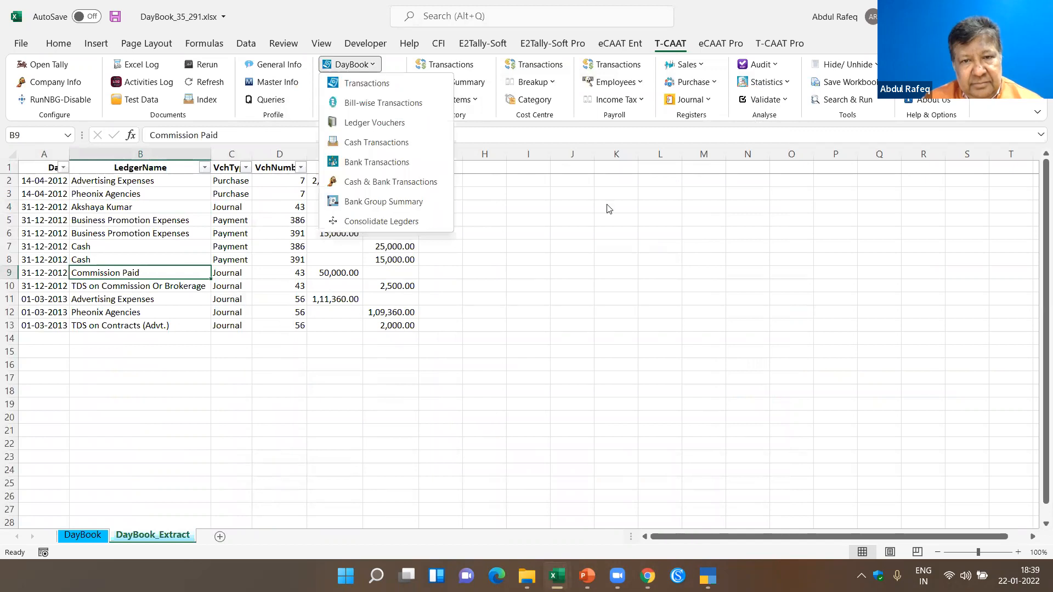
{"action": "key", "text": "Down"}
{"action": "key", "text": "Return"}
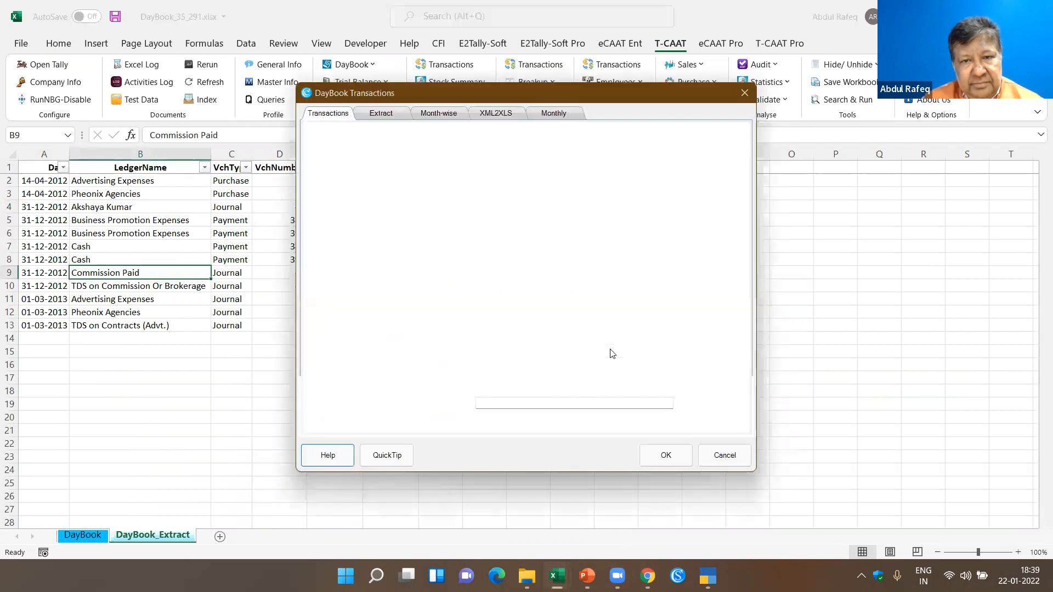
{"action": "left_click", "coordinate": [381, 114]}
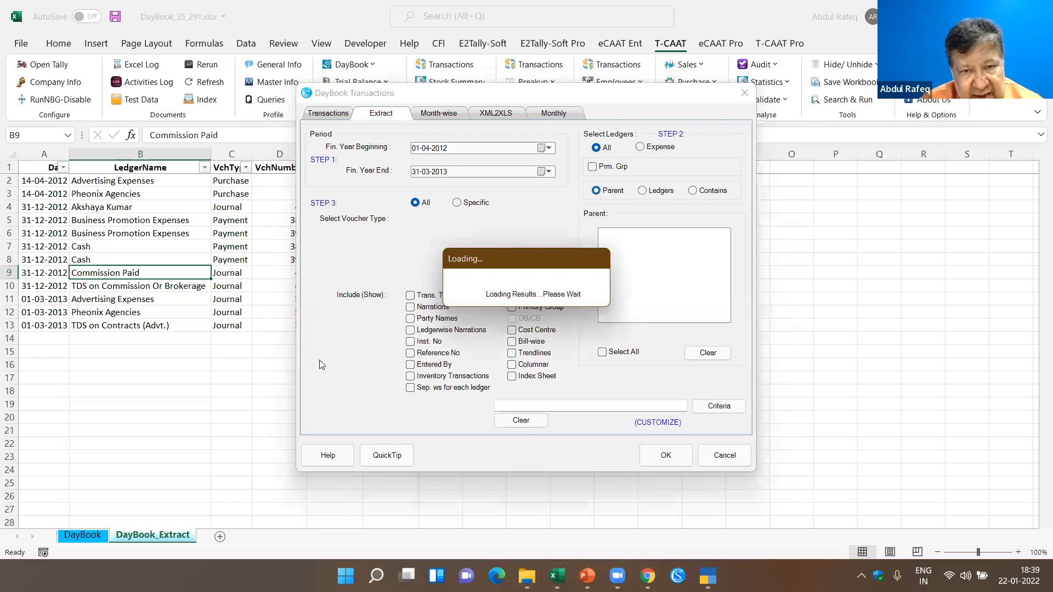
{"action": "type", "text": "direct Expenses"}
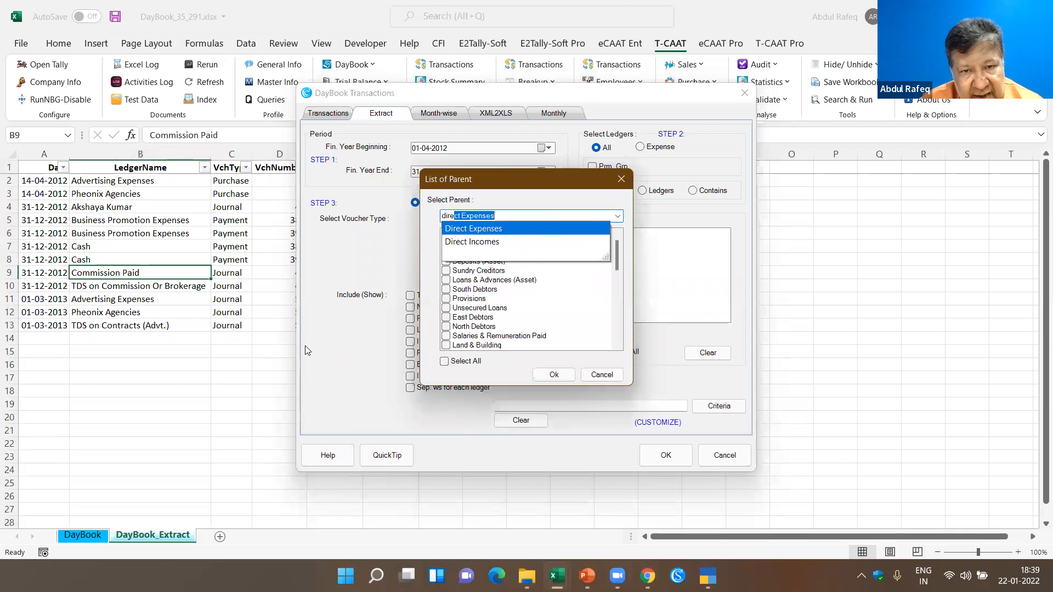
{"action": "key", "text": "Return"}
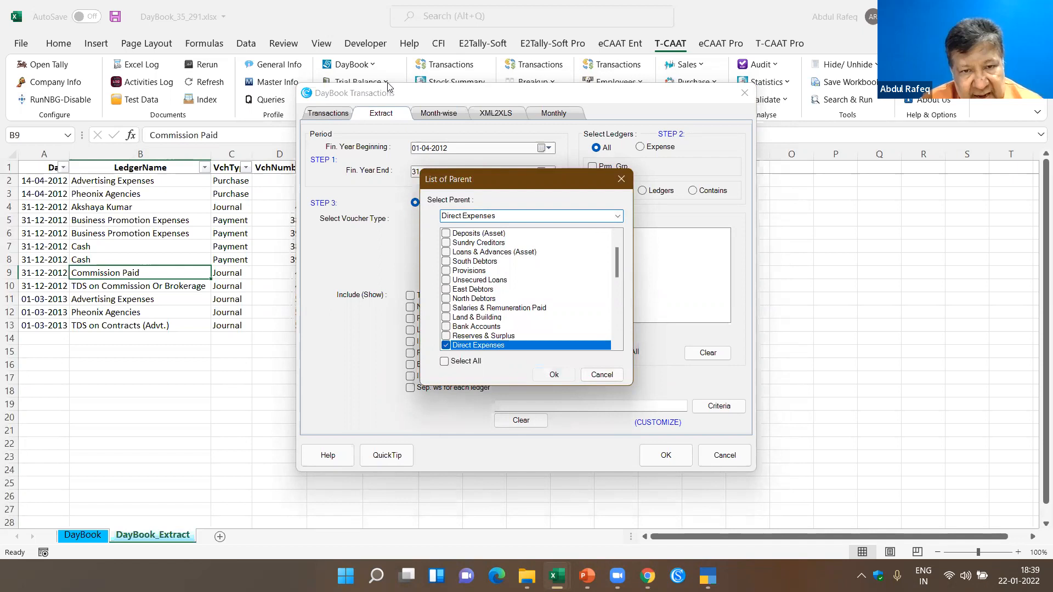
{"action": "key", "text": "Return"}
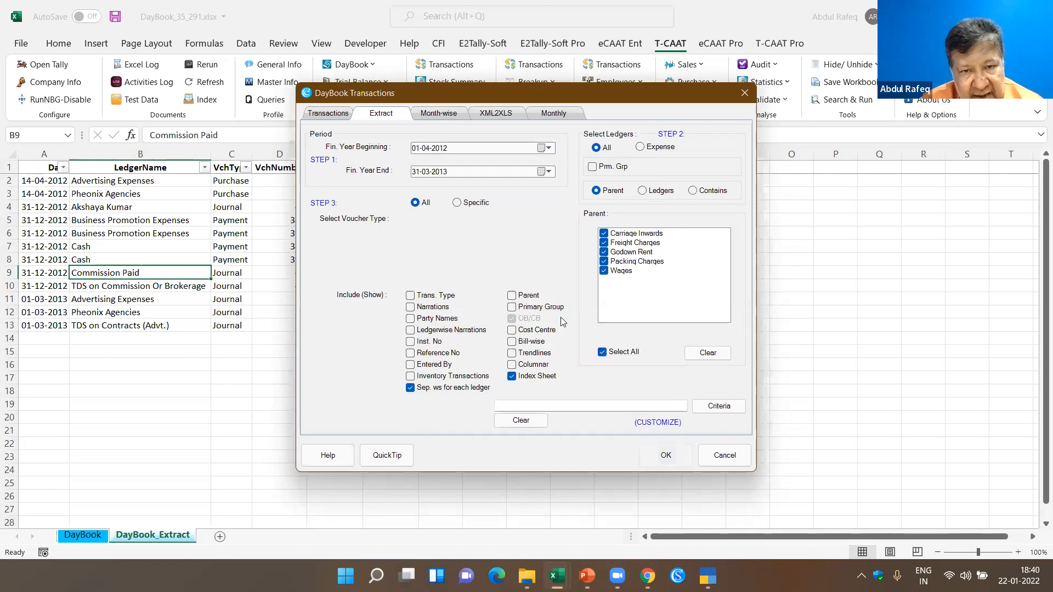
{"action": "key", "text": "Return"}
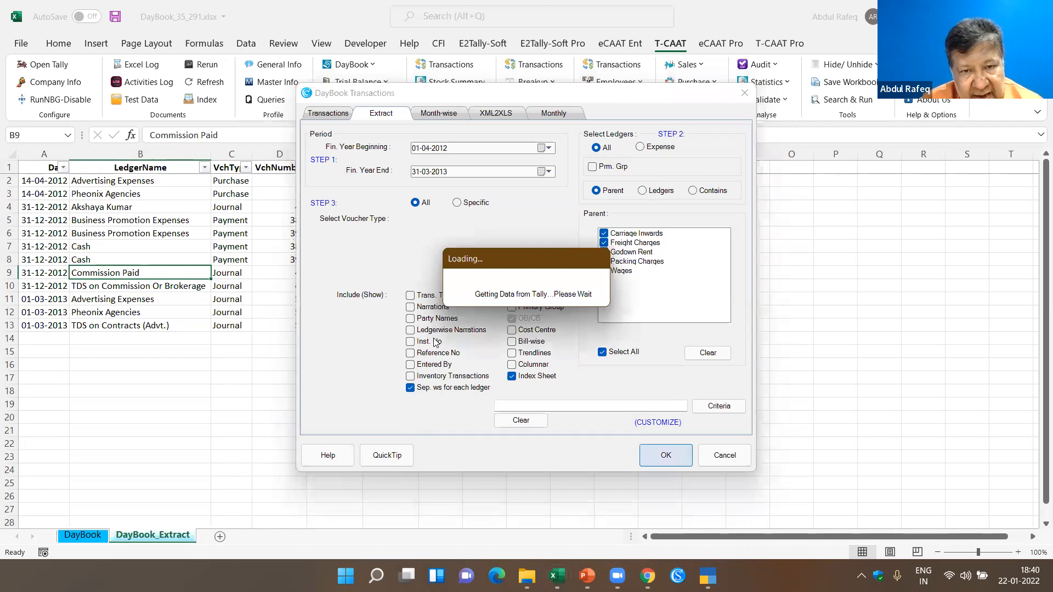
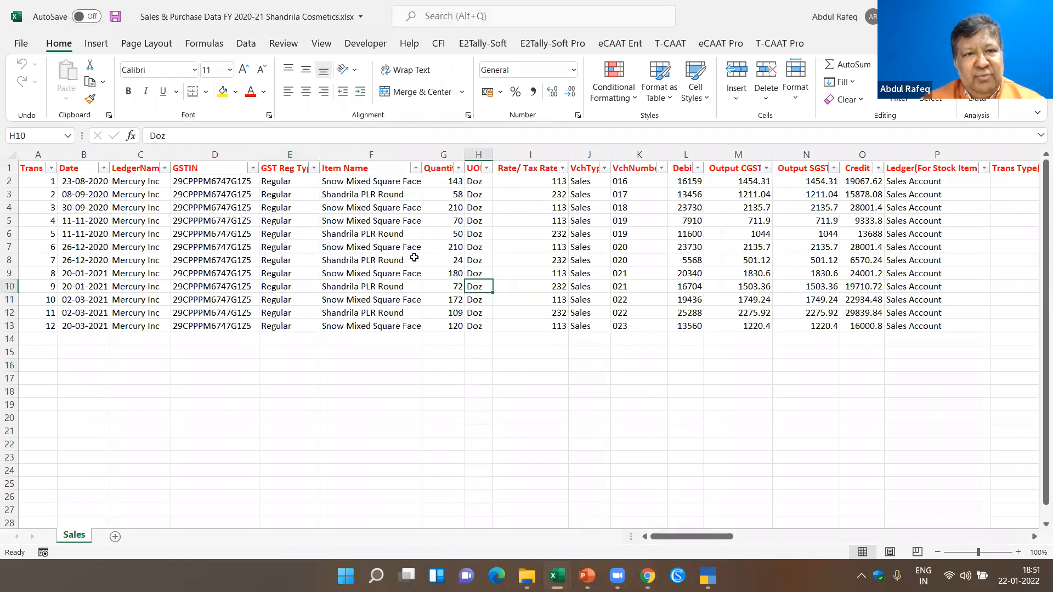
- Examine the GSTIN, voucher type, stock item ledger and item name entries of the transactions in the Sales sheet
{"action": "left_click", "coordinate": [241, 251]}
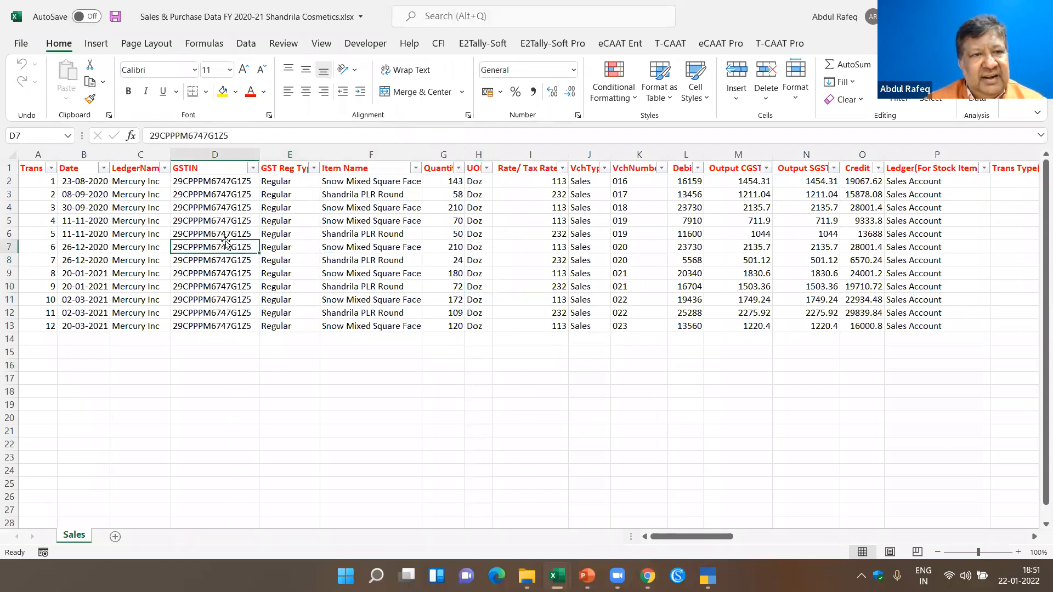
{"action": "left_click", "coordinate": [574, 207]}
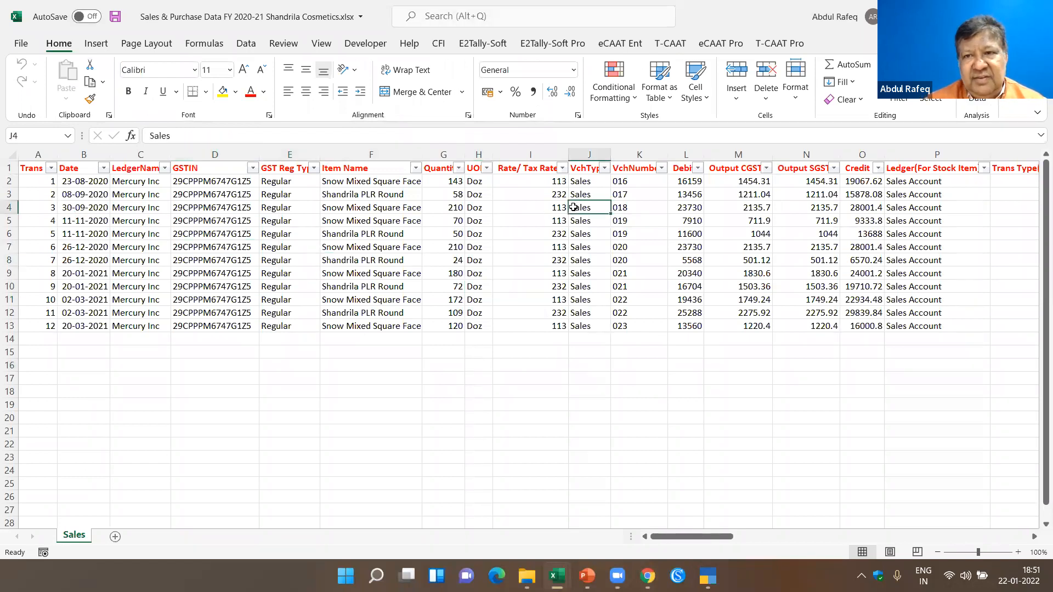
{"action": "left_click", "coordinate": [907, 224]}
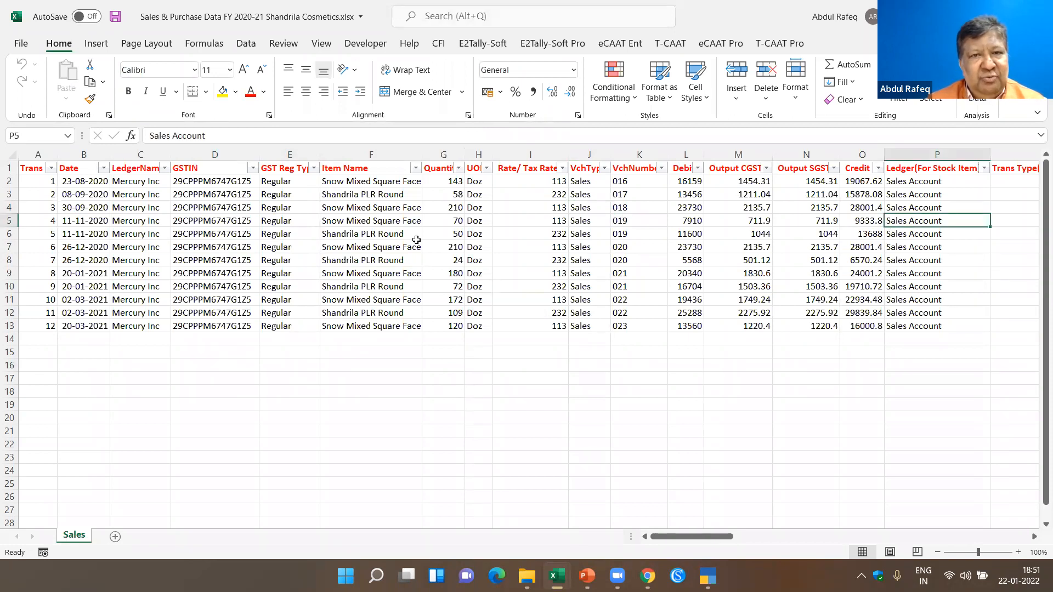
{"action": "left_click", "coordinate": [363, 274]}
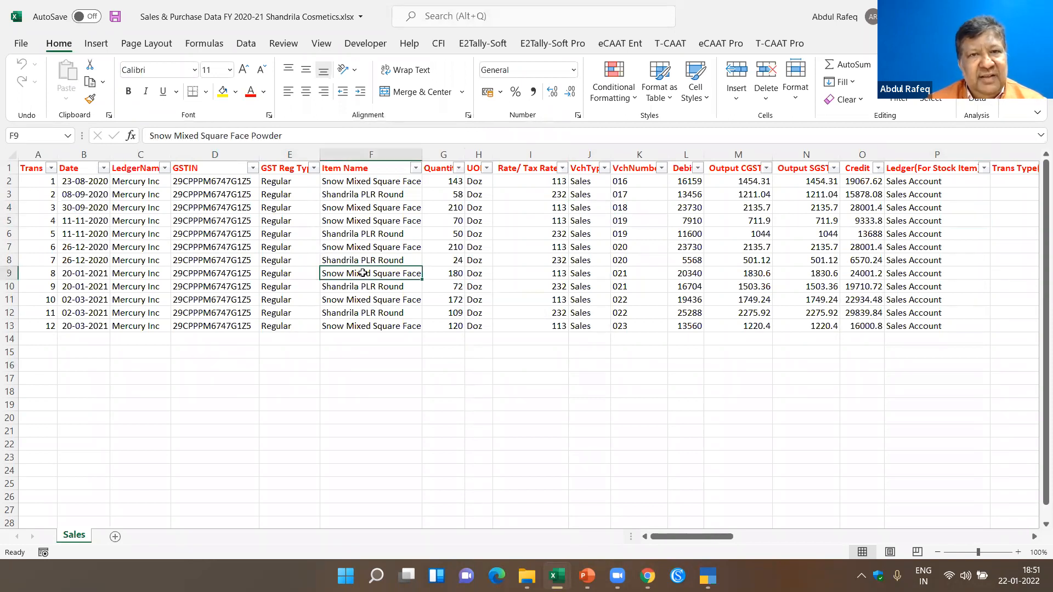
{"action": "left_click", "coordinate": [339, 194]}
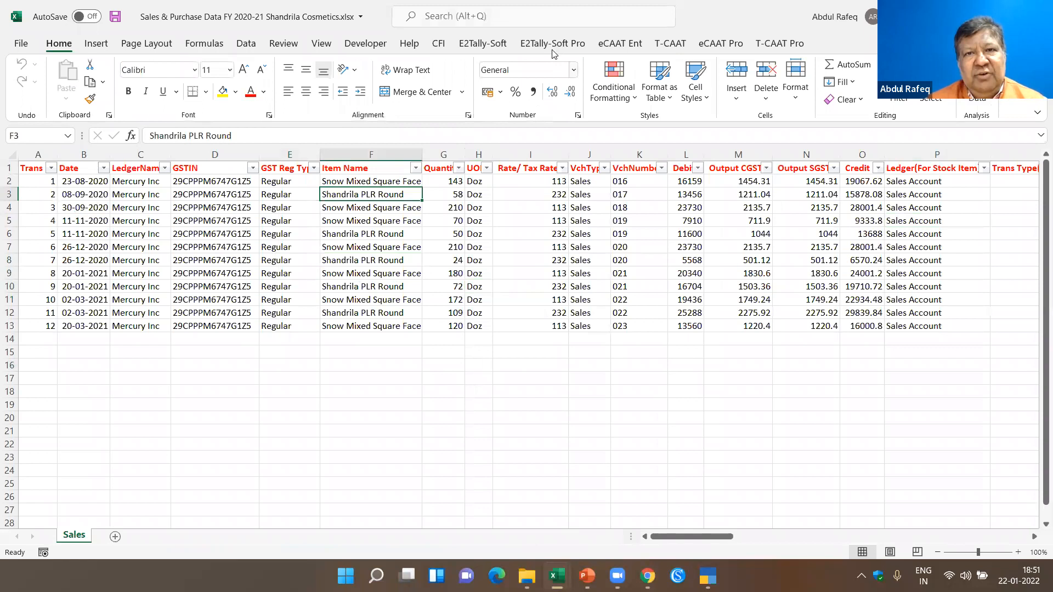
- Look over the E2Tally-Soft voucher conversion commands, the company open in TallyPrime, and the item and ledger names in the Sales sheet
{"action": "left_click", "coordinate": [484, 45]}
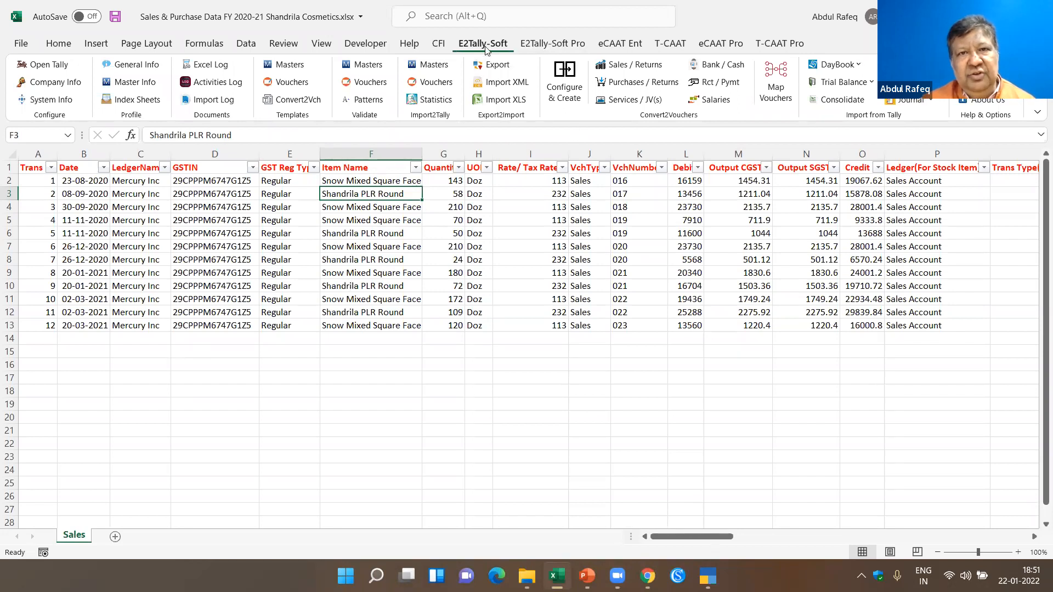
{"action": "left_click", "coordinate": [708, 577]}
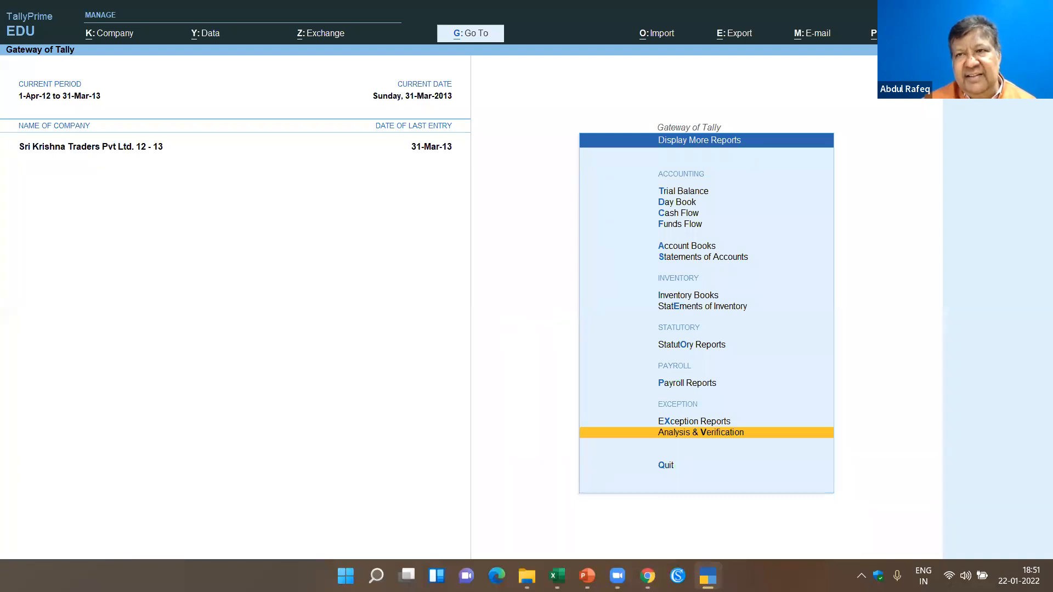
{"action": "key", "text": "alt+Tab"}
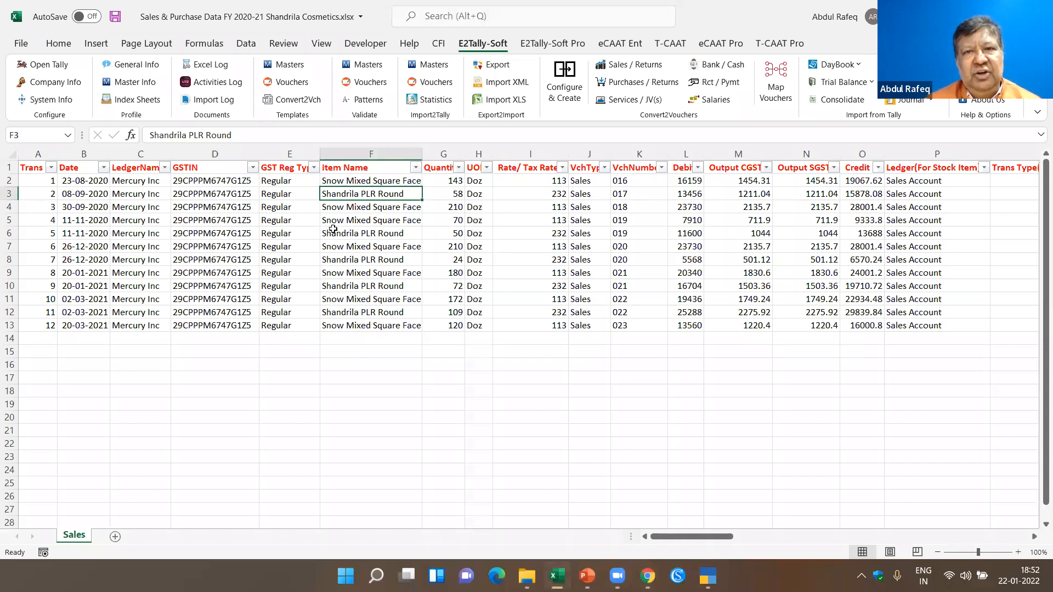
{"action": "left_click", "coordinate": [349, 241]}
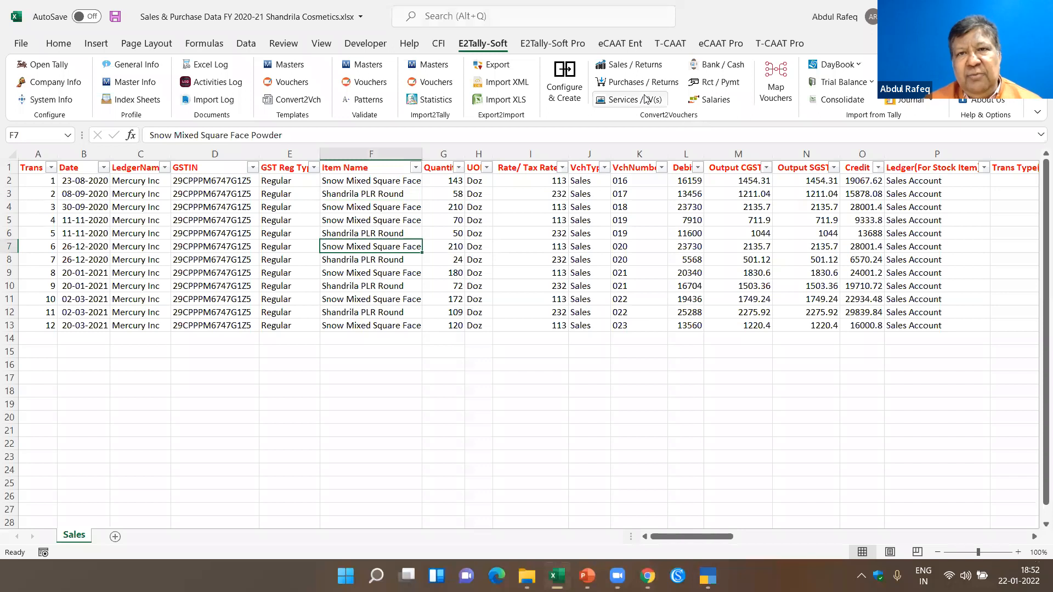
{"action": "left_click", "coordinate": [390, 218]}
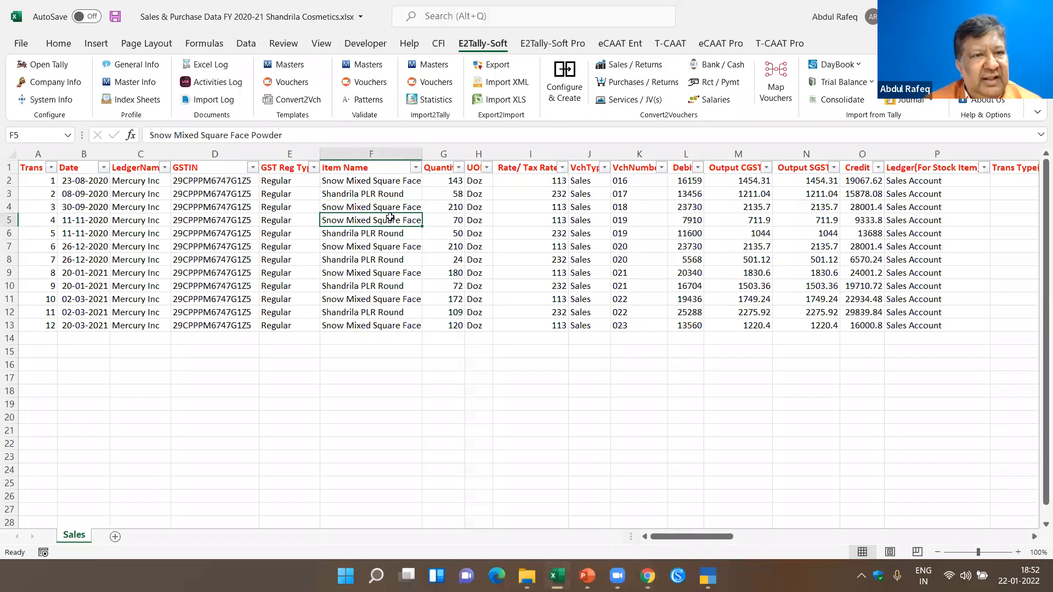
{"action": "left_click", "coordinate": [159, 221]}
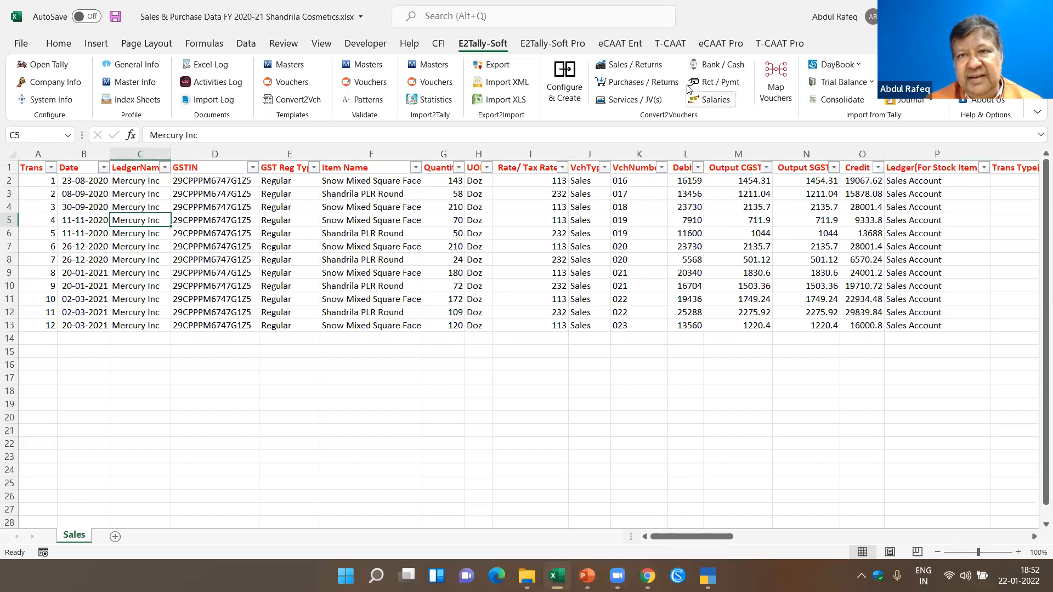
{"action": "left_click", "coordinate": [639, 68]}
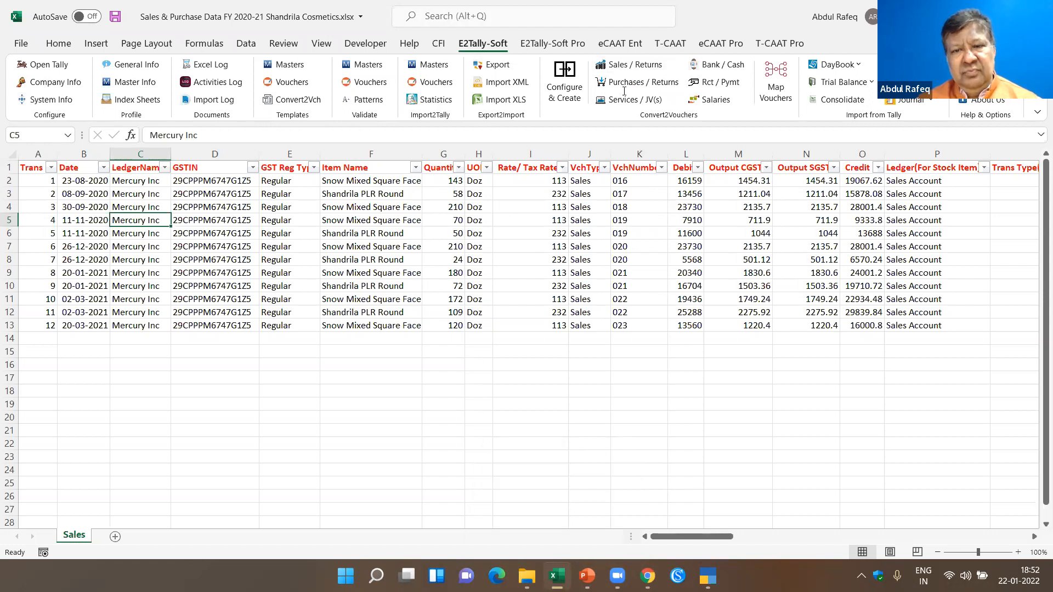
{"action": "mouse_move", "coordinate": [555, 575]}
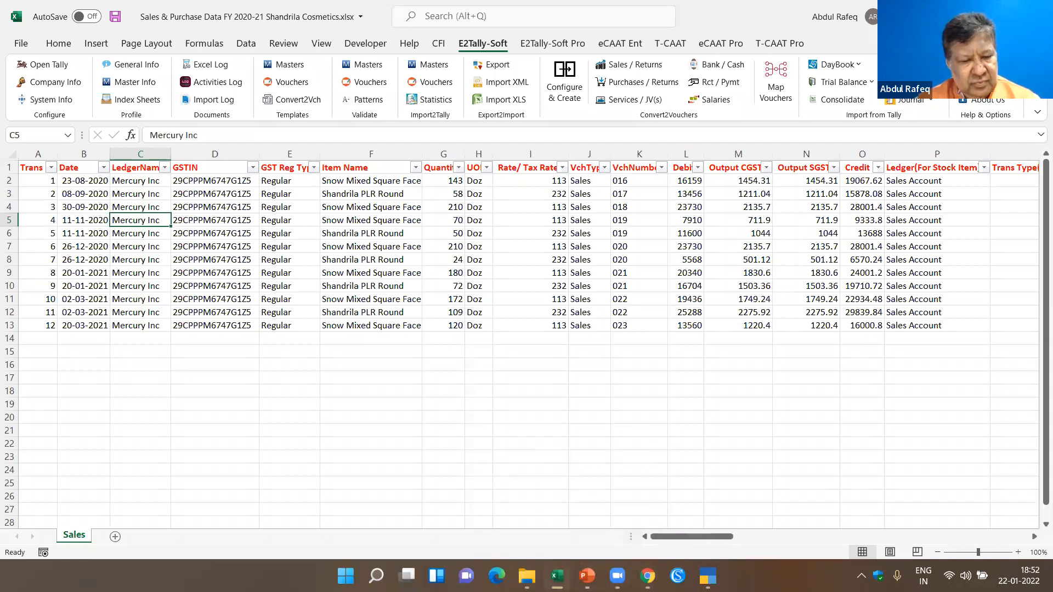
{"action": "left_click", "coordinate": [556, 575]}
{"action": "key", "text": "alt+Tab"}
{"action": "key", "text": "alt+Tab"}
{"action": "key", "text": "alt+Tab"}
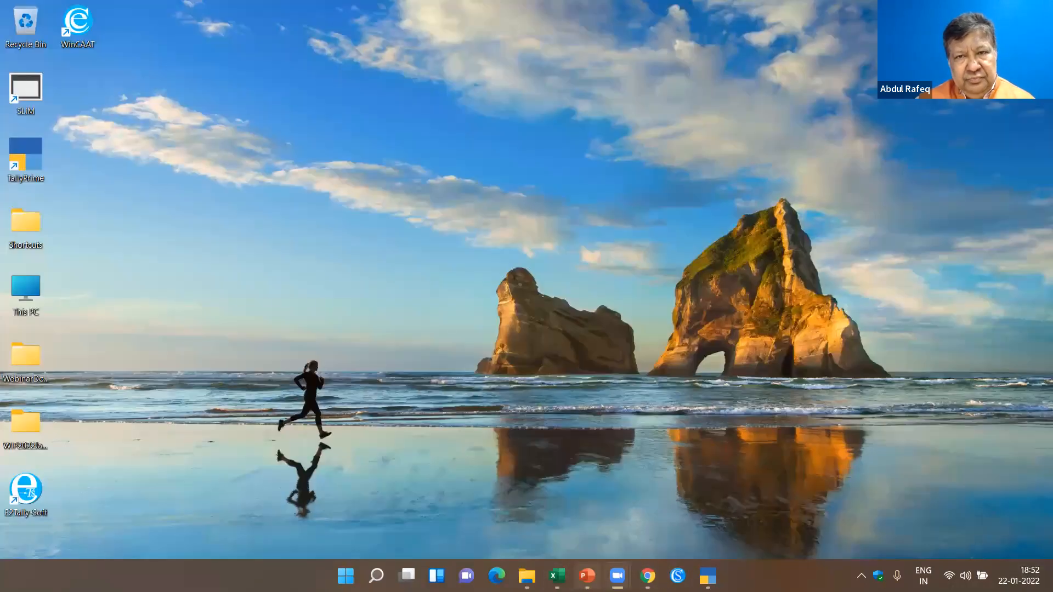
{"action": "left_click", "coordinate": [556, 576]}
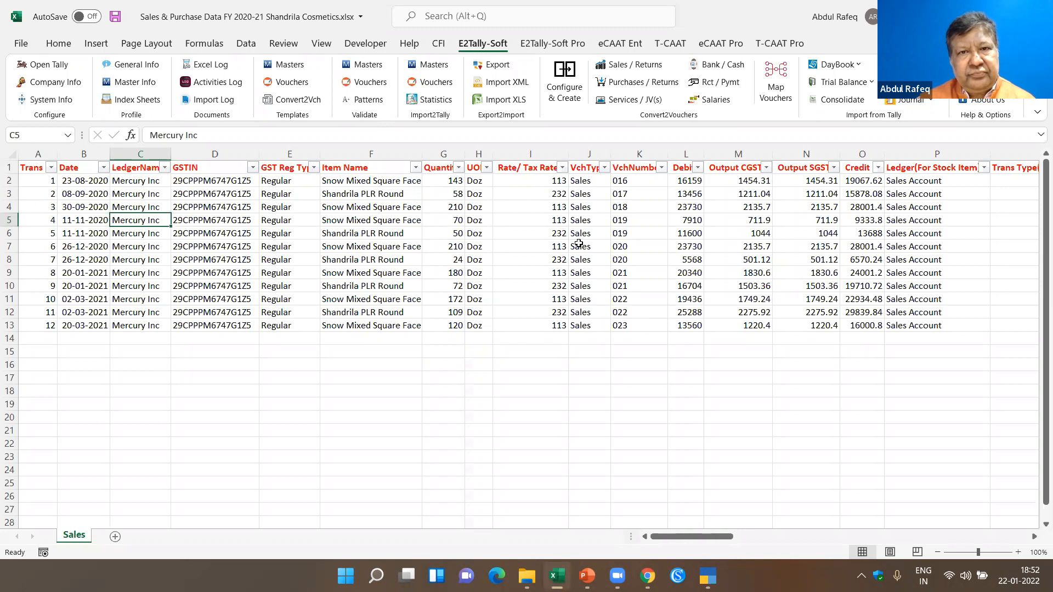
{"action": "left_click", "coordinate": [637, 46]}
{"action": "left_click", "coordinate": [670, 43]}
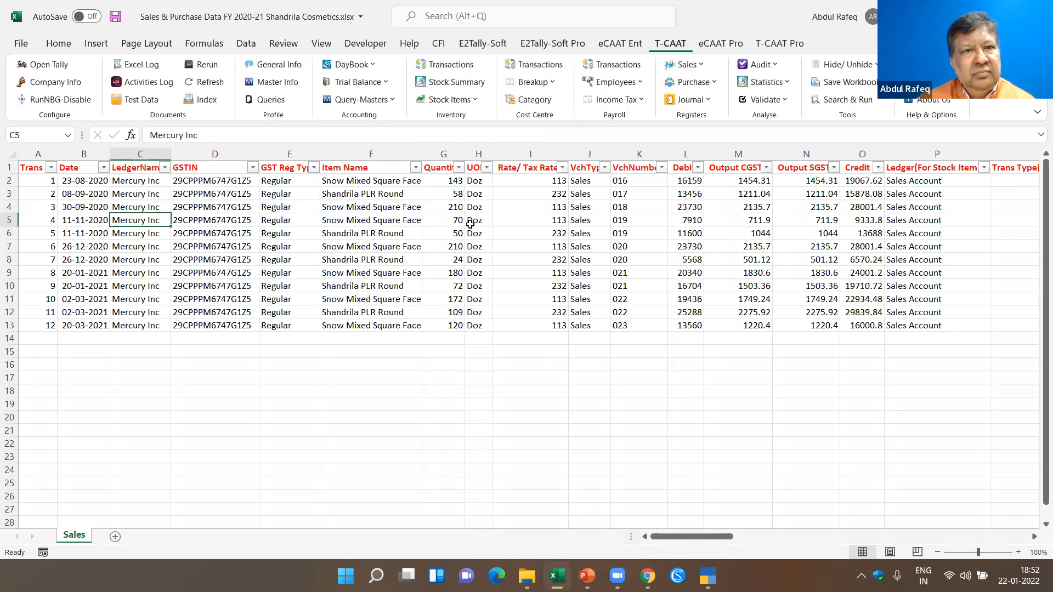
{"action": "left_click", "coordinate": [541, 46]}
{"action": "left_click", "coordinate": [482, 44]}
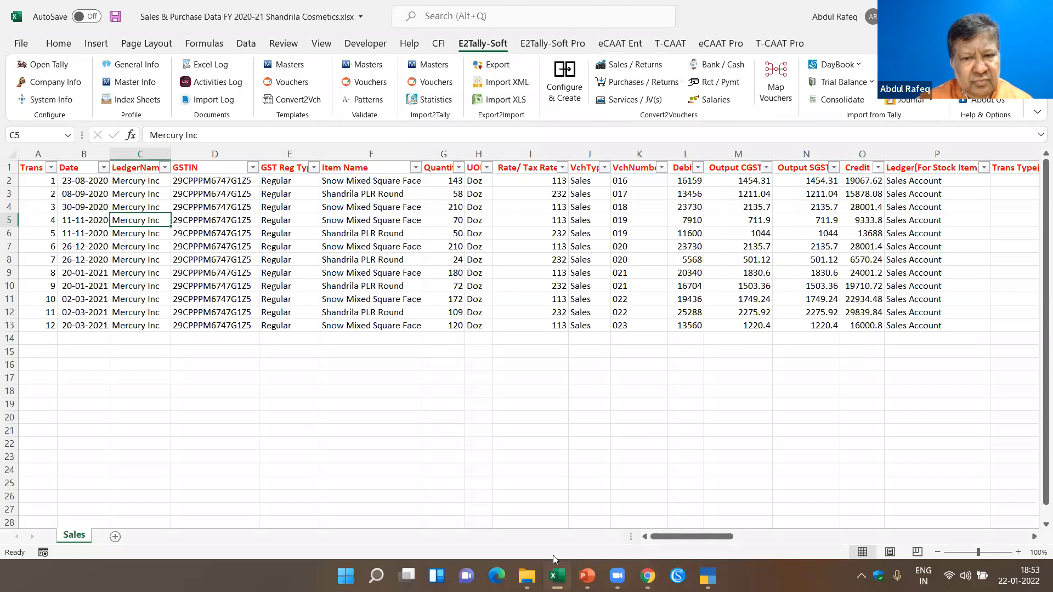
{"action": "mouse_move", "coordinate": [555, 576]}
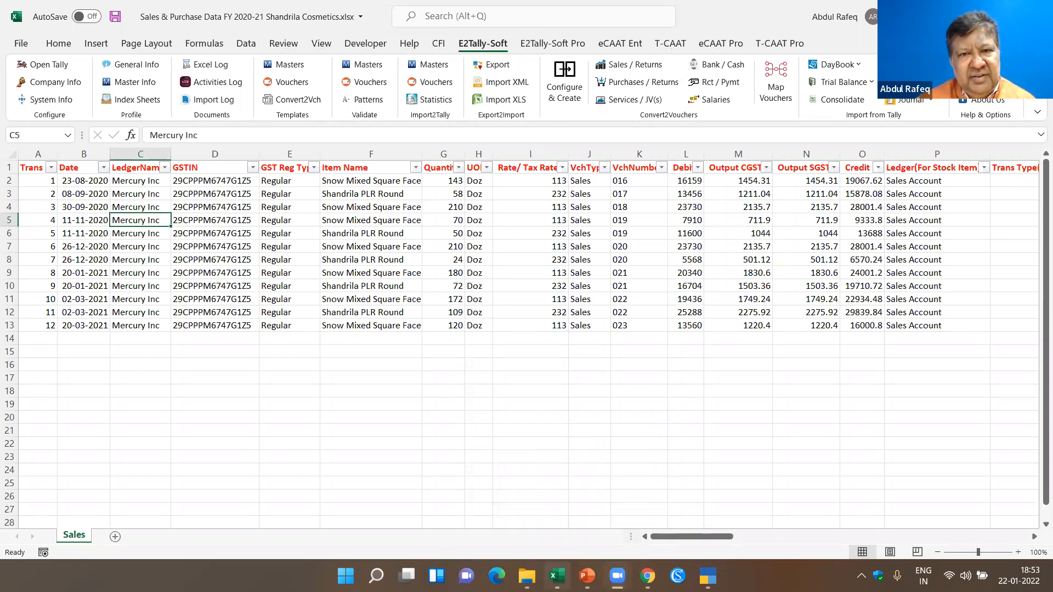
- End the print driver host process under Microsoft Excel in Task Manager, look over the remaining processes, and close Task Manager
{"action": "key", "text": "ctrl+shift+Escape"}
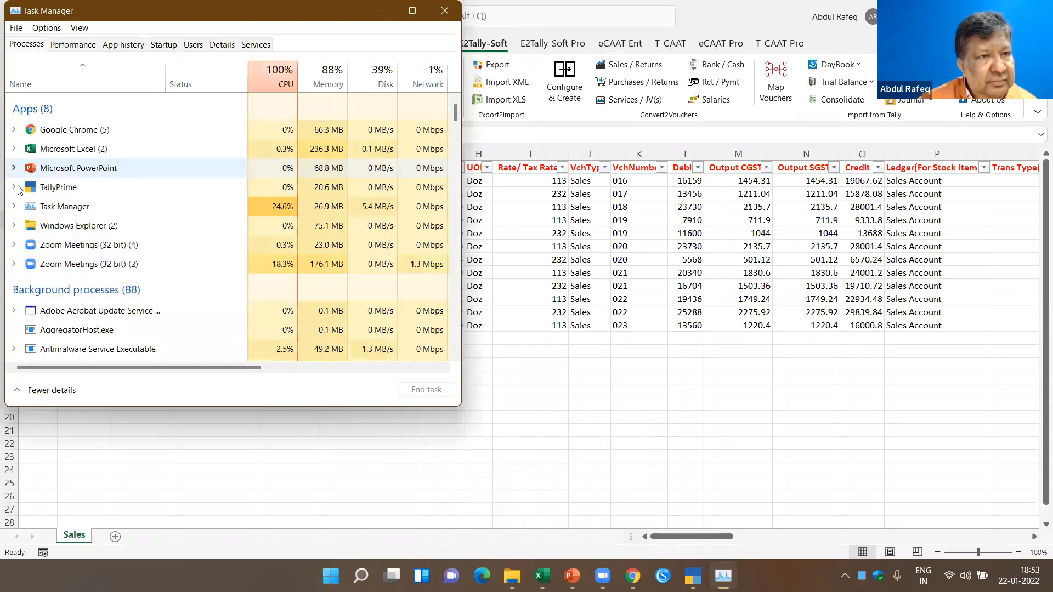
{"action": "left_click", "coordinate": [13, 150]}
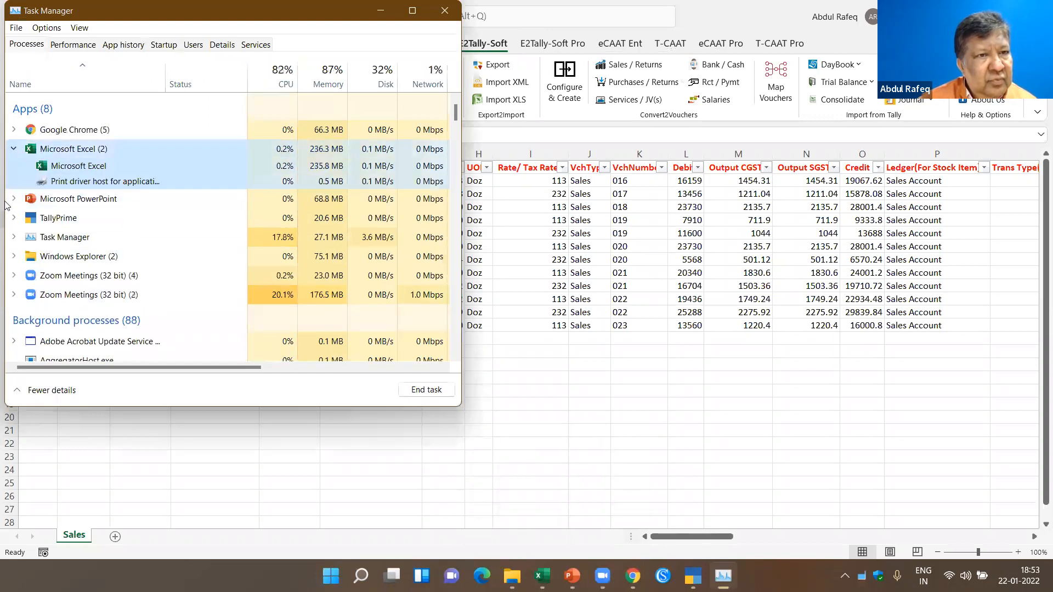
{"action": "left_click", "coordinate": [98, 181]}
{"action": "left_click", "coordinate": [429, 390]}
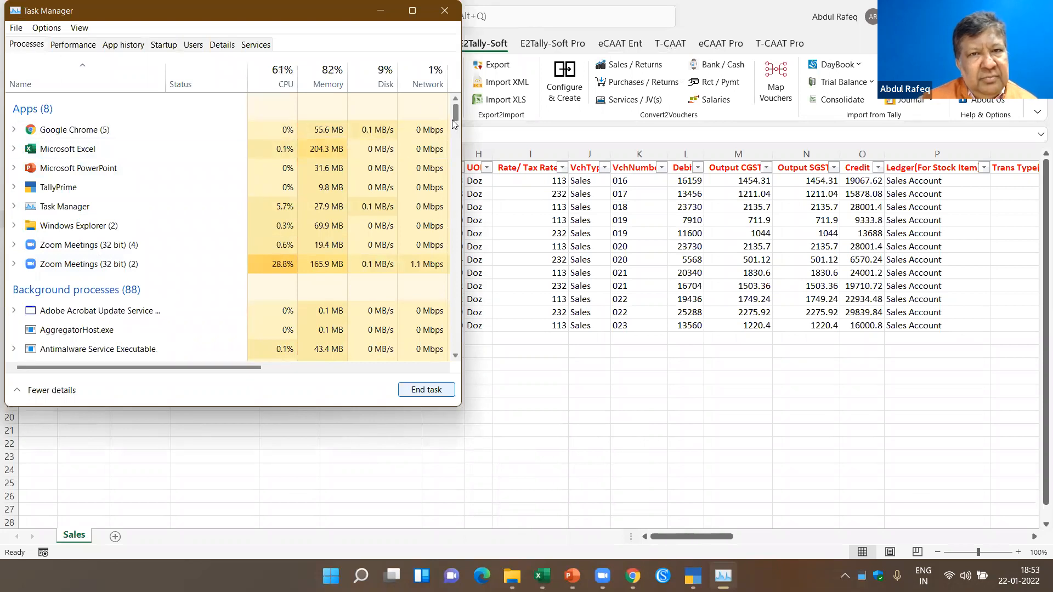
{"action": "scroll", "coordinate": [453, 127], "scroll_direction": "down", "scroll_amount": 10}
{"action": "scroll", "coordinate": [454, 192], "scroll_direction": "down", "scroll_amount": 15}
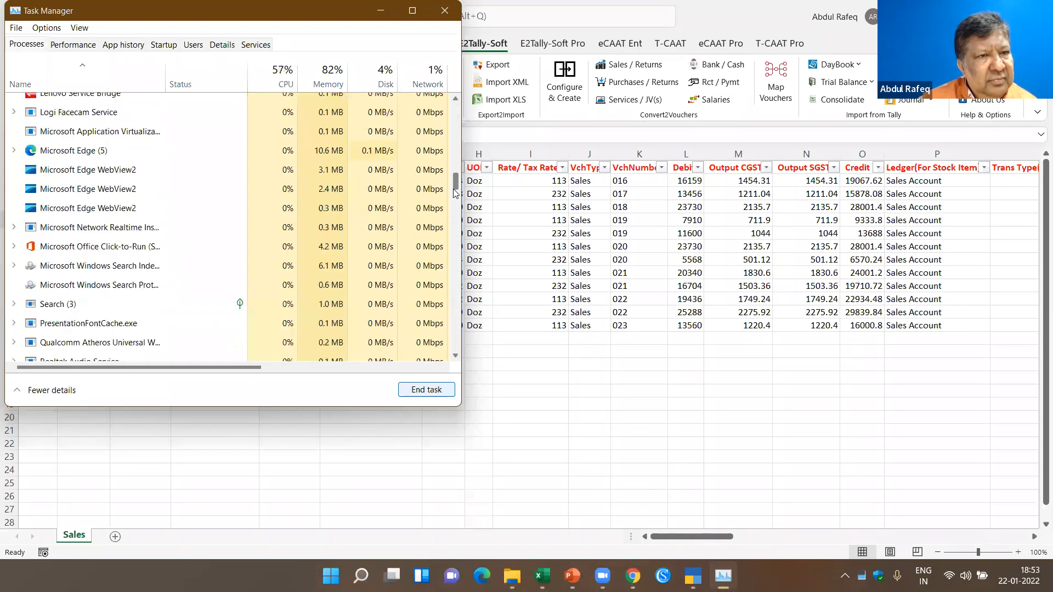
{"action": "left_click_drag", "start_coordinate": [459, 247], "coordinate": [445, 115]}
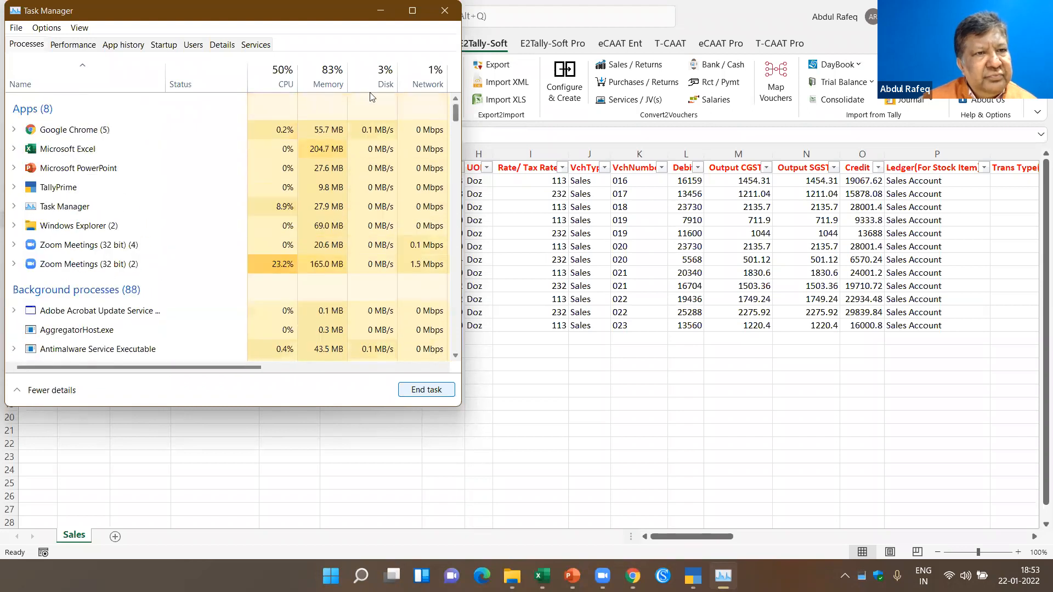
{"action": "left_click", "coordinate": [444, 10]}
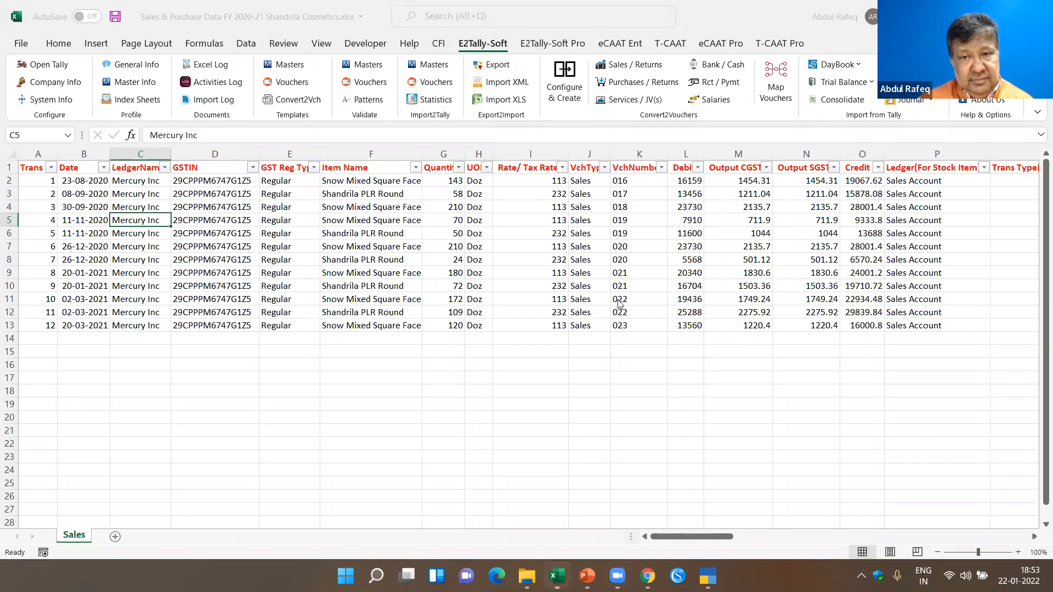
{"action": "key", "text": "ctrl+w"}
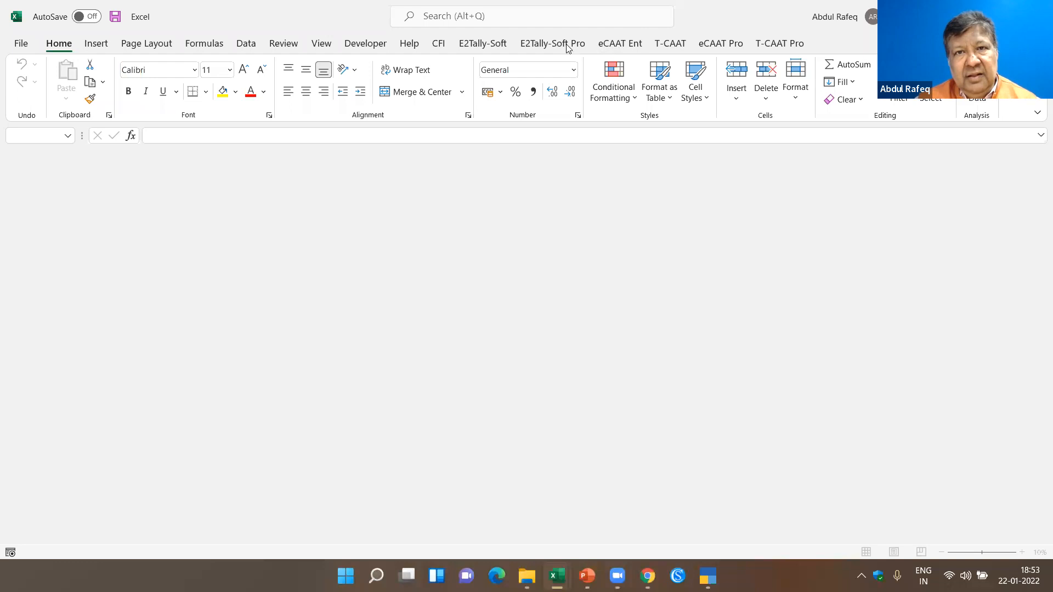
{"action": "left_click", "coordinate": [477, 46]}
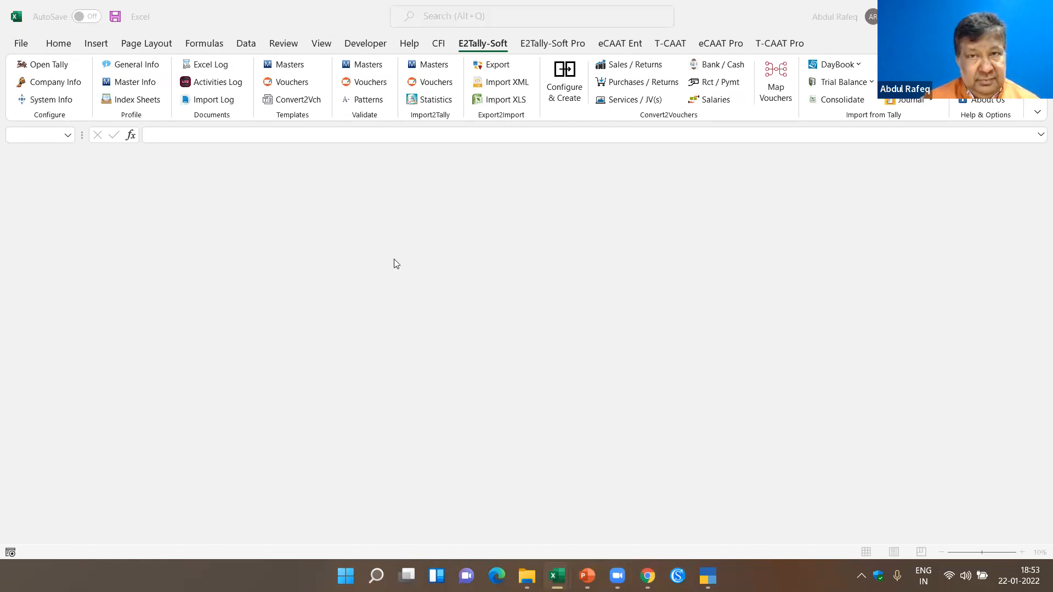
{"action": "left_click", "coordinate": [67, 136]}
{"action": "left_click", "coordinate": [68, 135]}
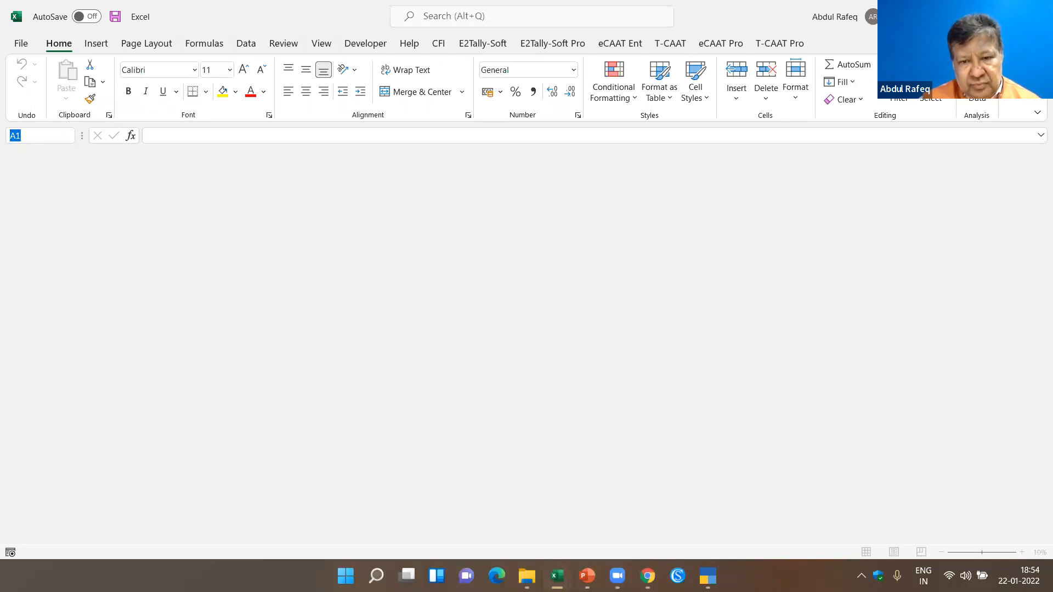
{"action": "left_click", "coordinate": [557, 576]}
{"action": "left_click", "coordinate": [384, 514]}
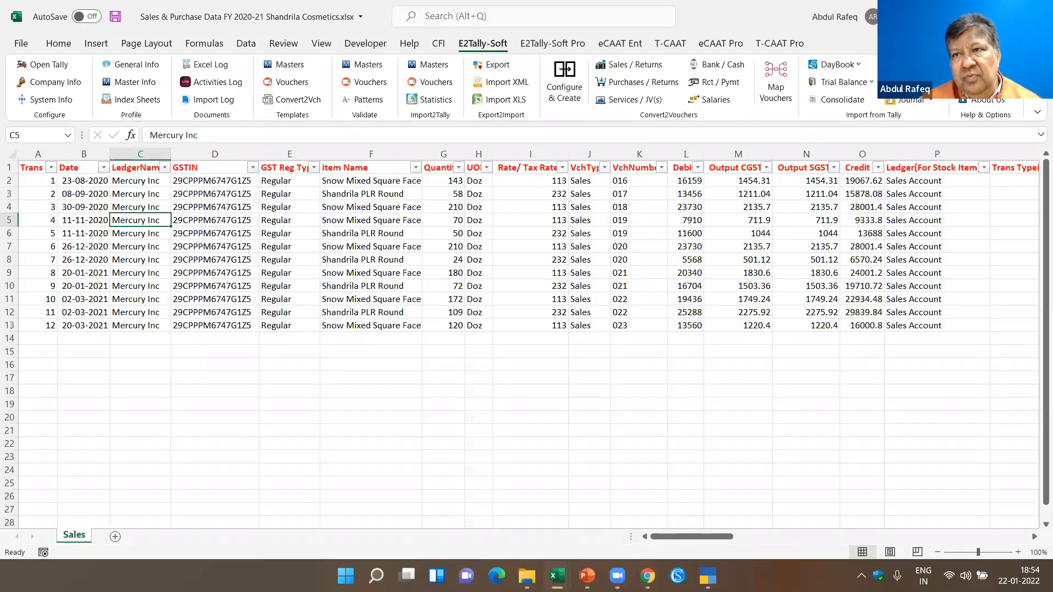
- Open a blank workbook, close the surplus one, and show the E2Tally-Soft commands in the remaining blank workbook
{"action": "key", "text": "ctrl+n"}
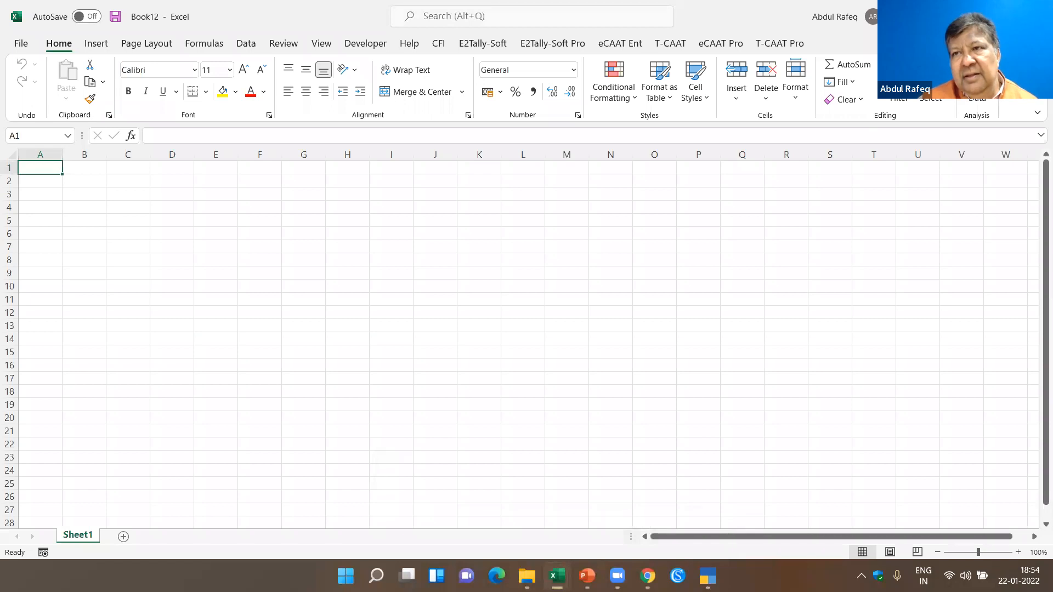
{"action": "left_click", "coordinate": [1037, 16]}
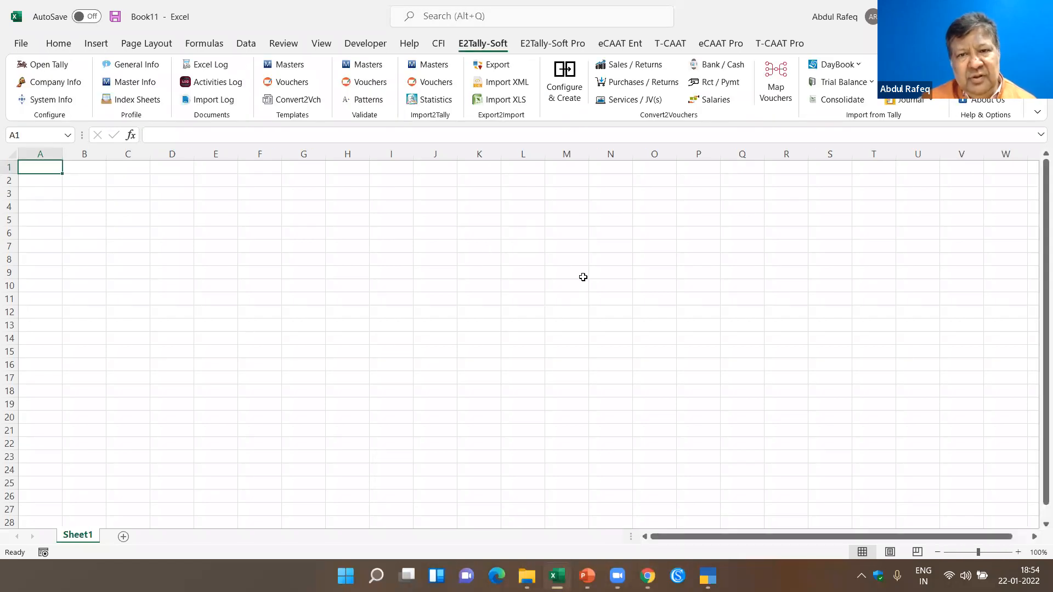
{"action": "left_click", "coordinate": [487, 311]}
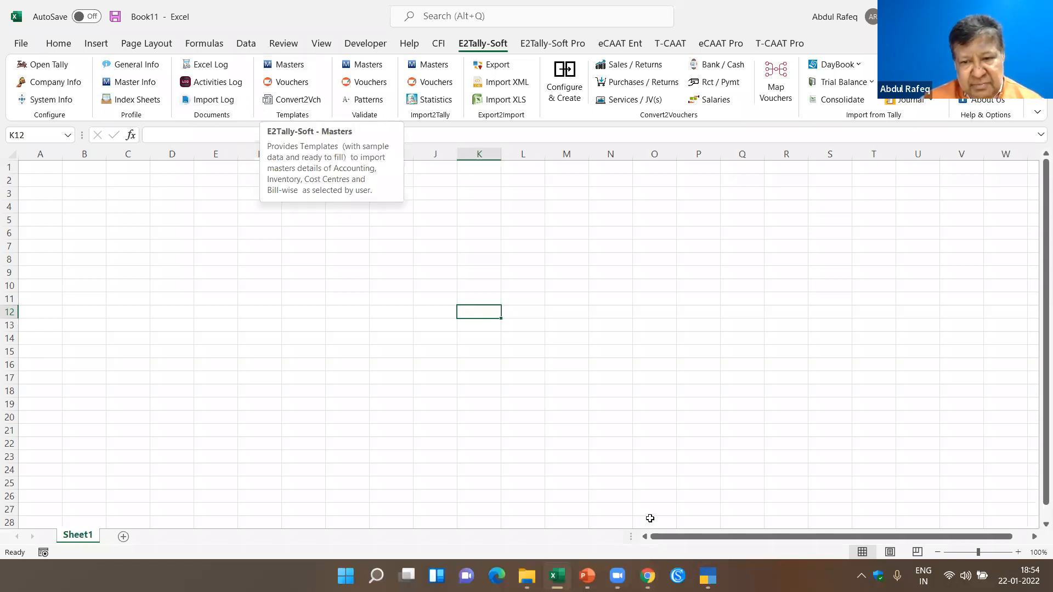
- Switch to TallyPrime and start creating a new company named TESTDEMO
{"action": "left_click", "coordinate": [708, 575]}
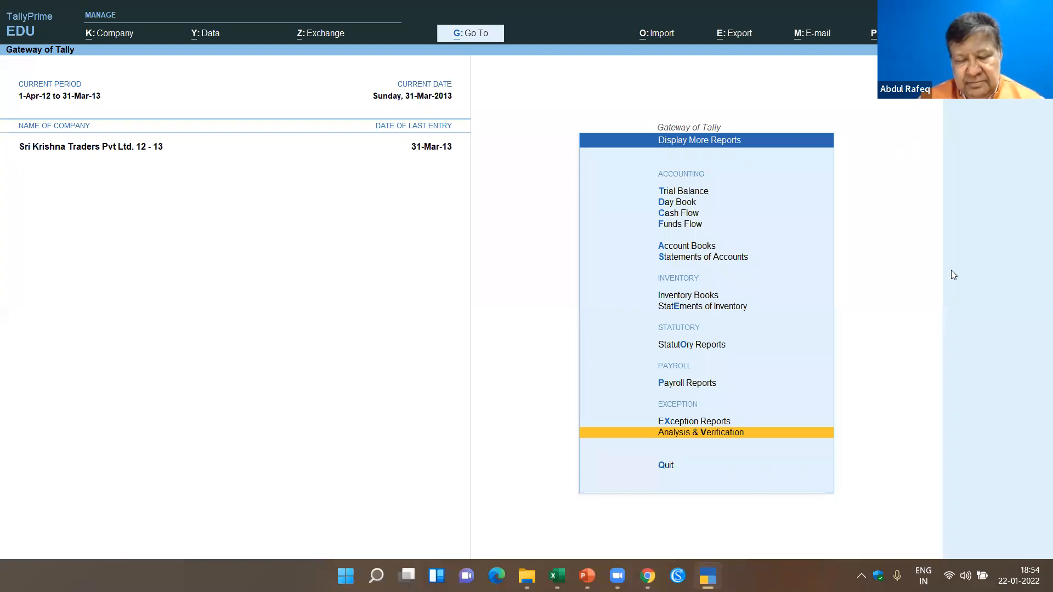
{"action": "key", "text": "F3"}
{"action": "key", "text": "Up"}
{"action": "key", "text": "Up"}
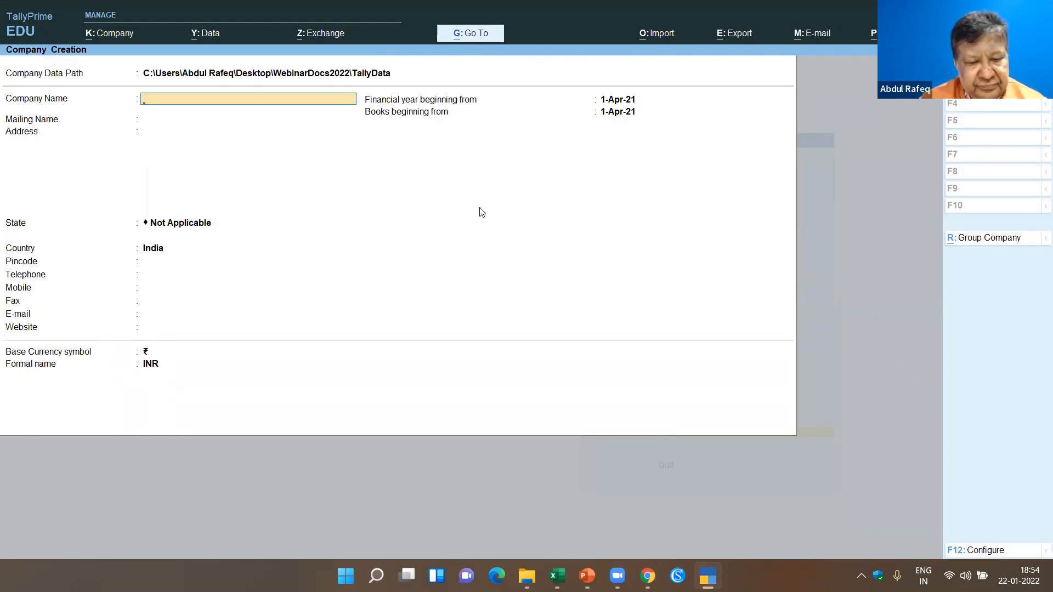
{"action": "type", "text": "TESTDEMO"}
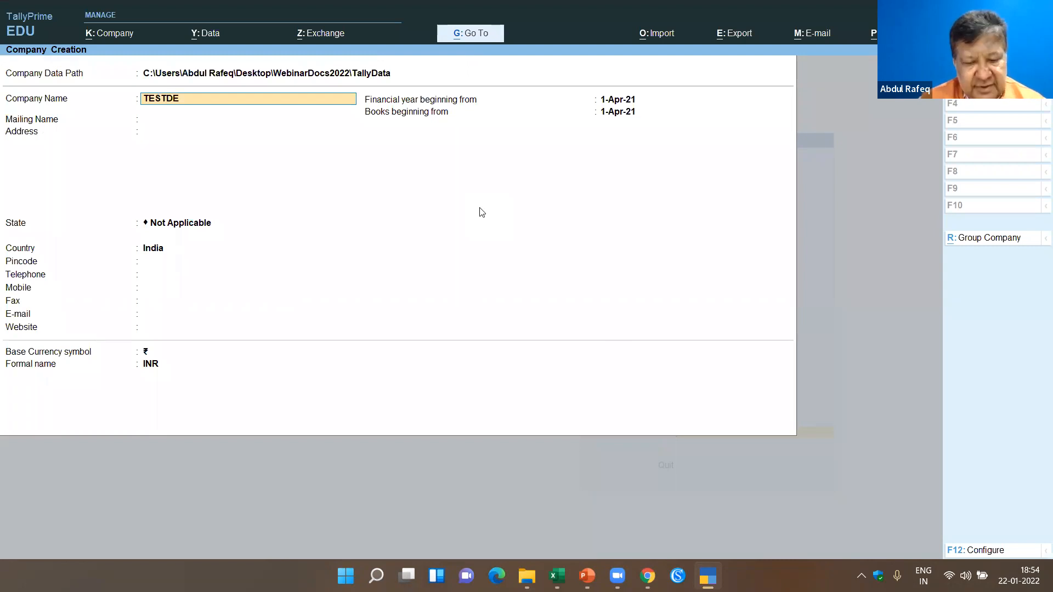
- Set the start of the financial year and books to 1-Apr-20 and save the new company with the default features
{"action": "left_click", "coordinate": [608, 98]}
{"action": "type", "text": "1APR20"}
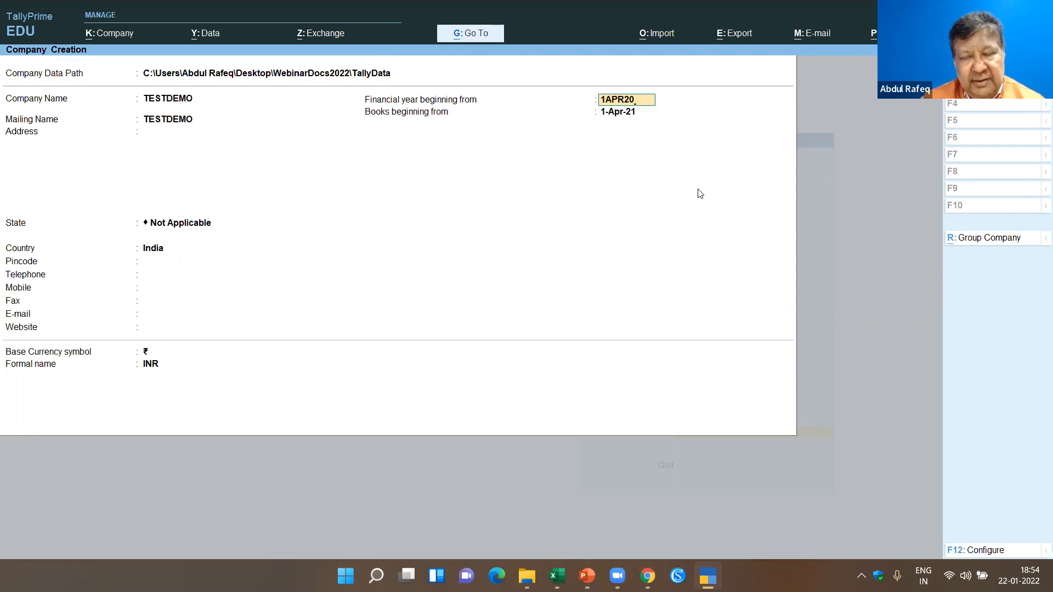
{"action": "key", "text": "Return"}
{"action": "key", "text": "Return"}
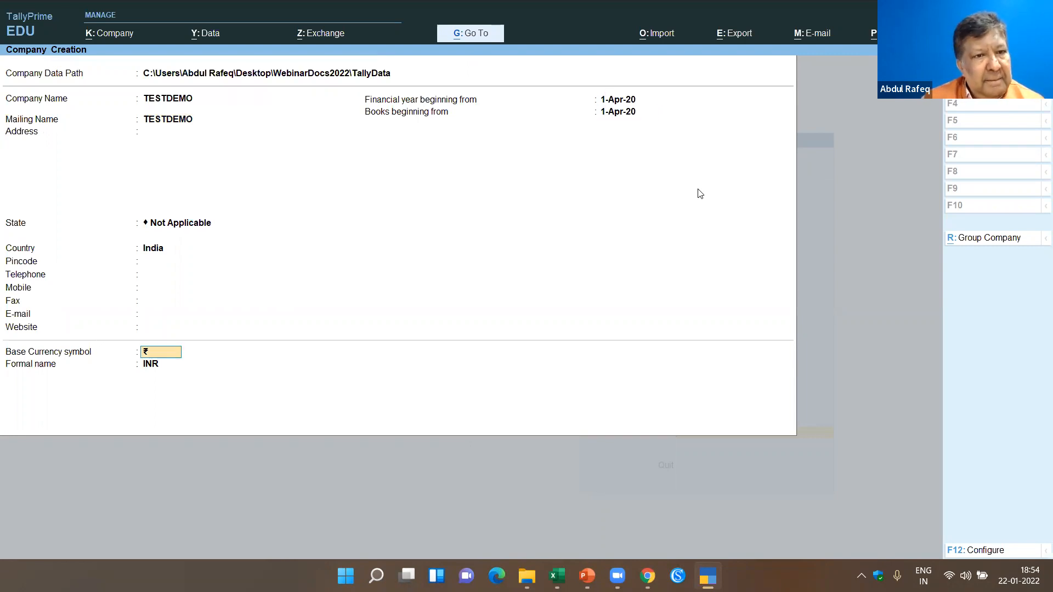
{"action": "key", "text": "ctrl"}
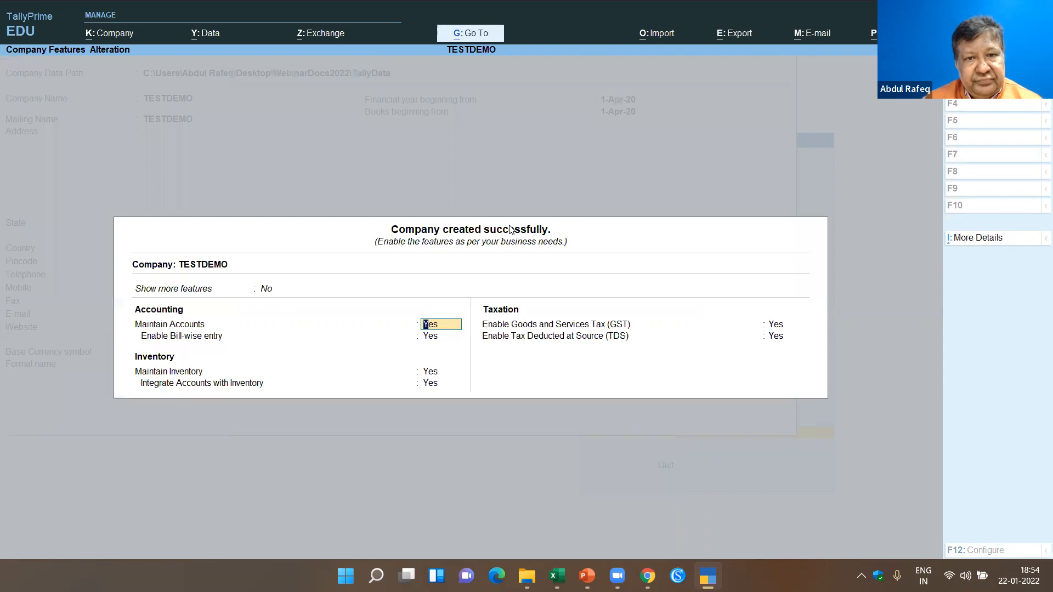
{"action": "key", "text": "ctrl"}
{"action": "key", "text": "ctrl+a"}
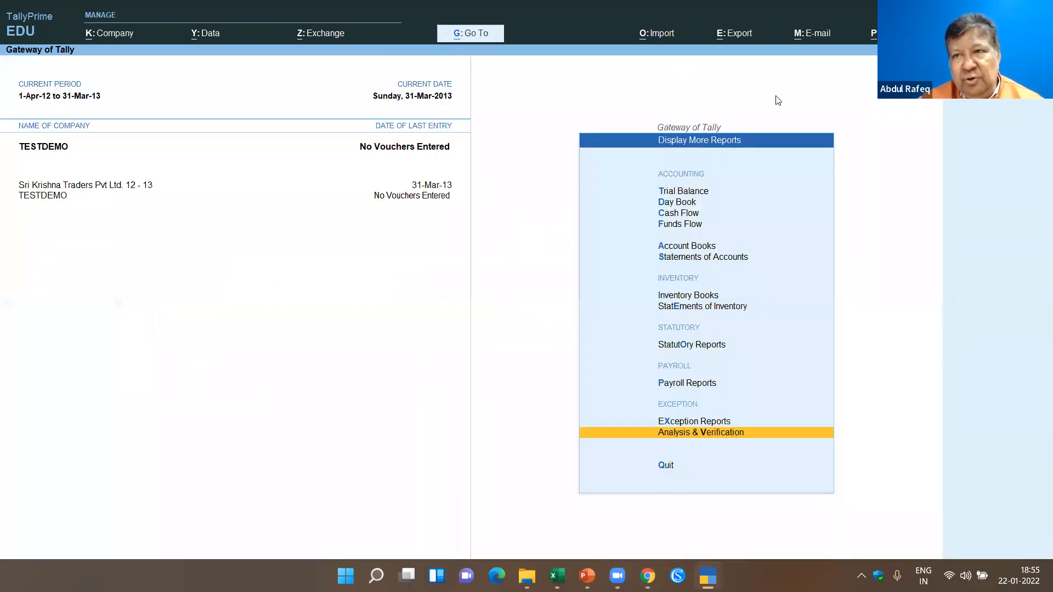
- Shut the company Sri Krishna Traders Pvt Ltd. 12 - 13, leaving only TESTDEMO open
{"action": "key", "text": "F3"}
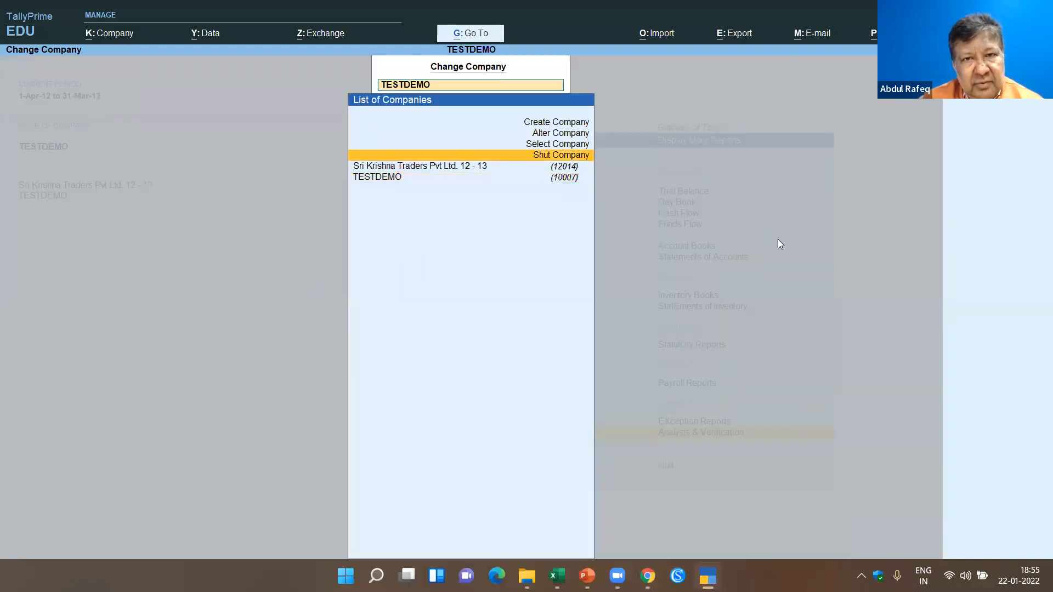
{"action": "key", "text": "Return"}
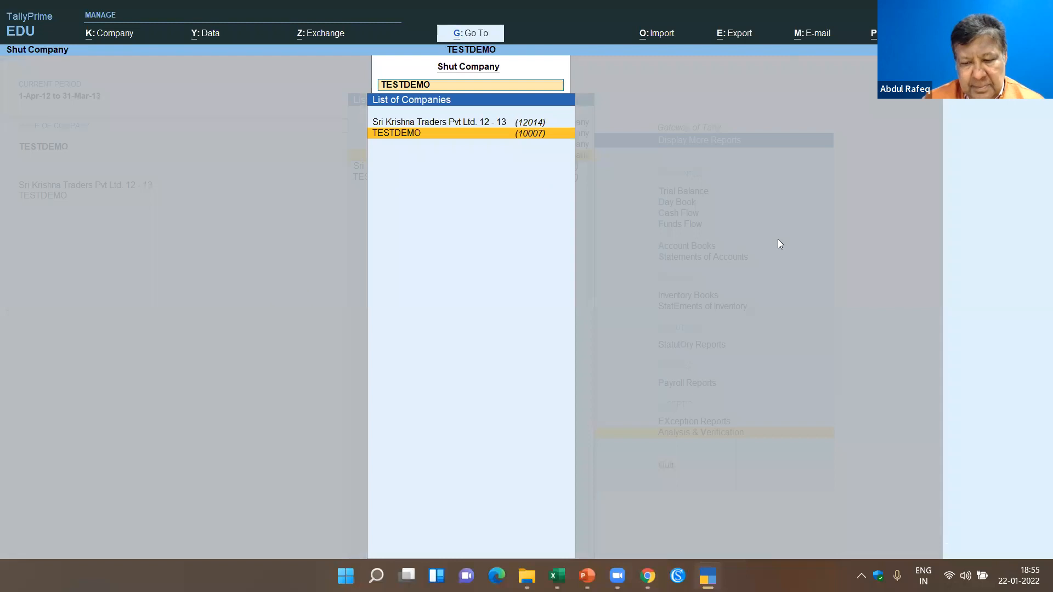
{"action": "key", "text": "Up"}
{"action": "key", "text": "Return"}
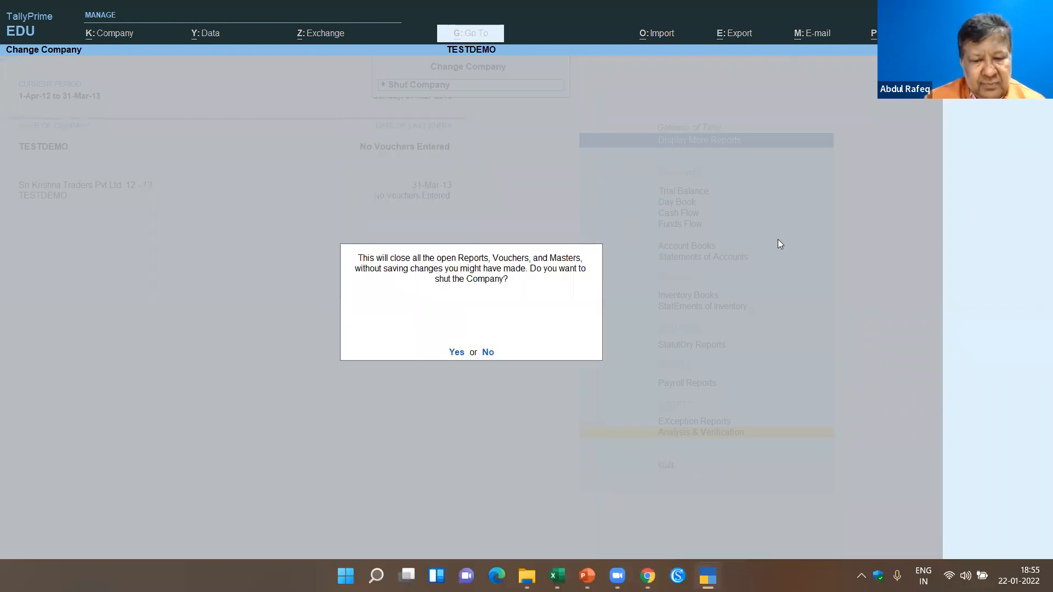
{"action": "key", "text": "y"}
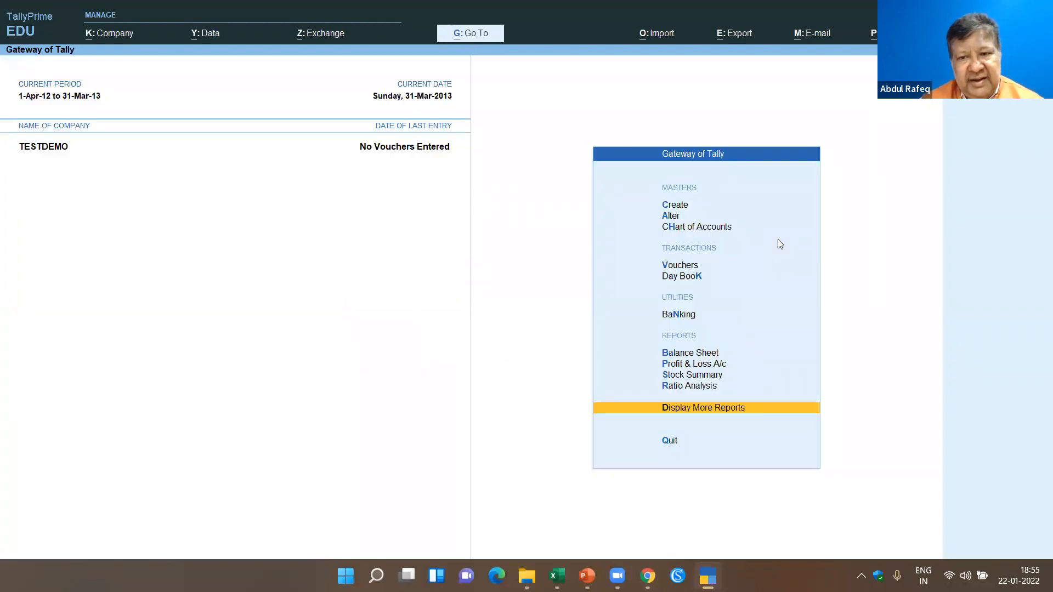
- View the voucher and account Statistics of the TESTDEMO company, then leave the report
{"action": "key", "text": "Return"}
{"action": "key", "text": "s"}
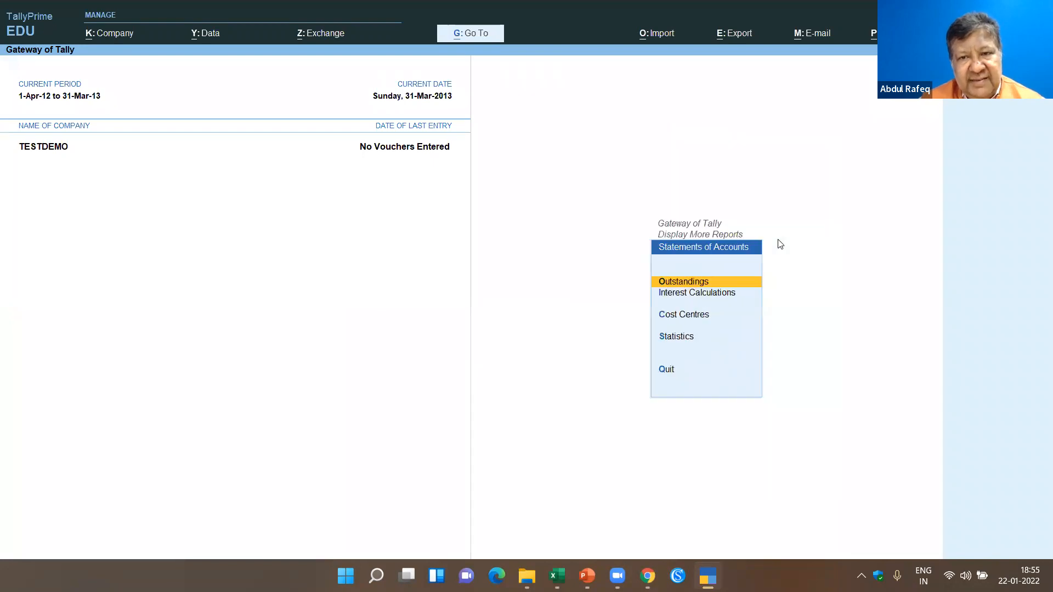
{"action": "key", "text": "s"}
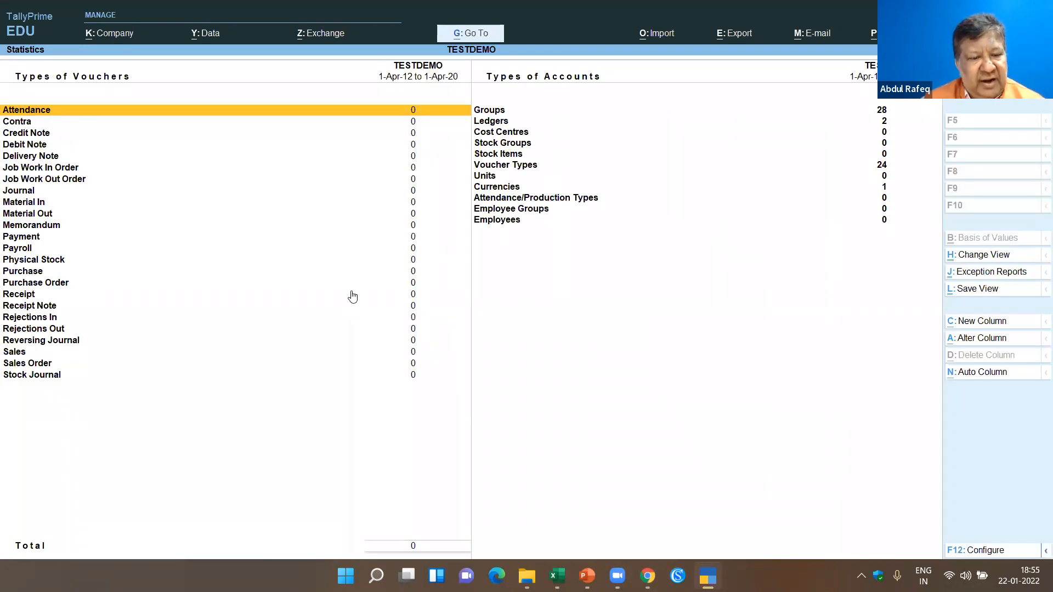
{"action": "key", "text": "Escape"}
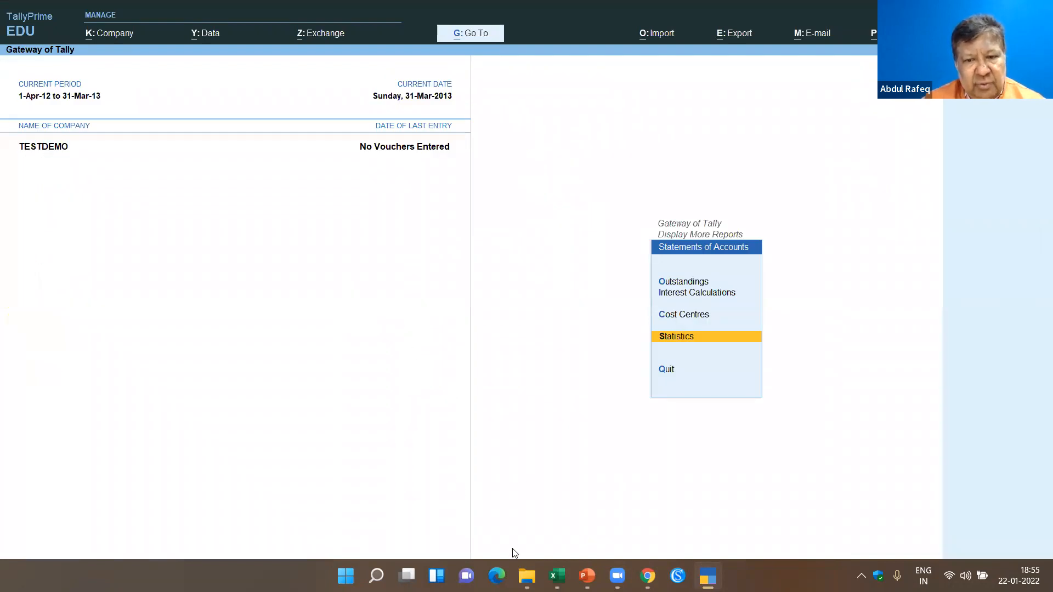
- Switch to the blank Excel workbook and open E2Tally-Soft's masters template for importing Accounting masters with fresh sample data
{"action": "key", "text": "alt+Tab"}
{"action": "left_click", "coordinate": [303, 219]}
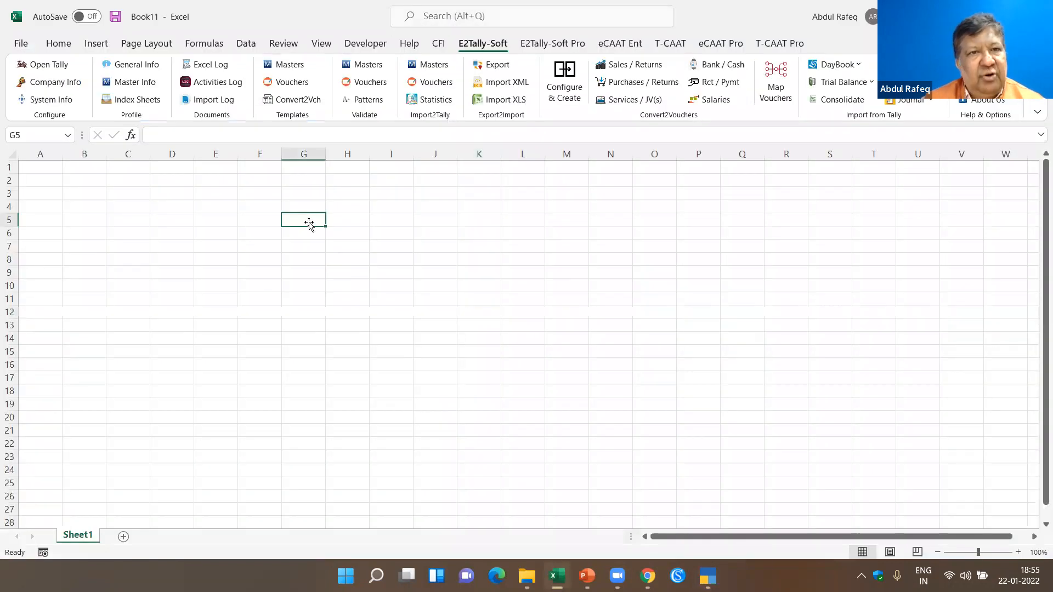
{"action": "left_click", "coordinate": [301, 64]}
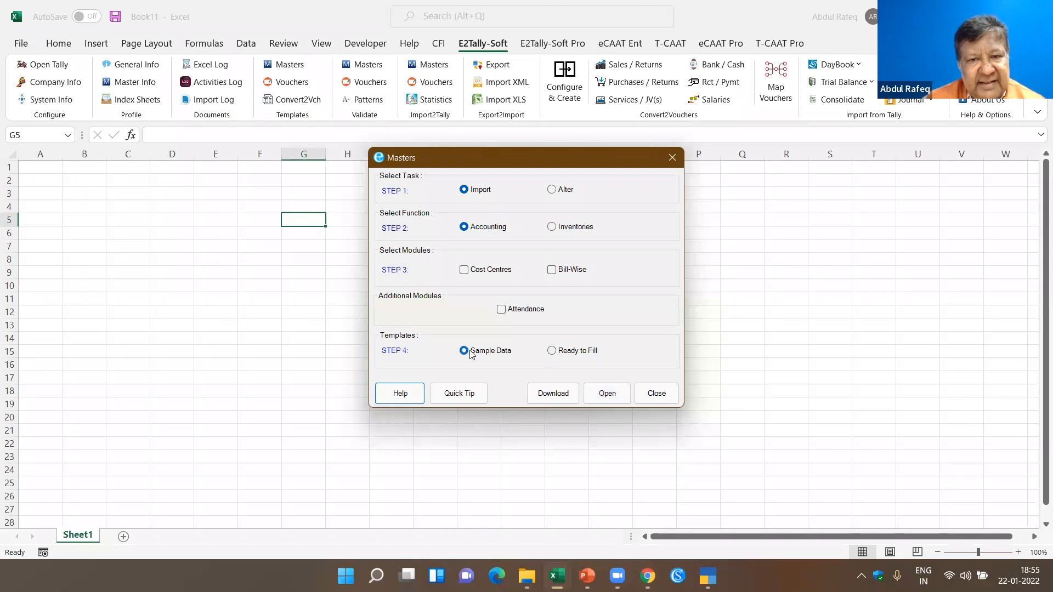
{"action": "left_click", "coordinate": [594, 393]}
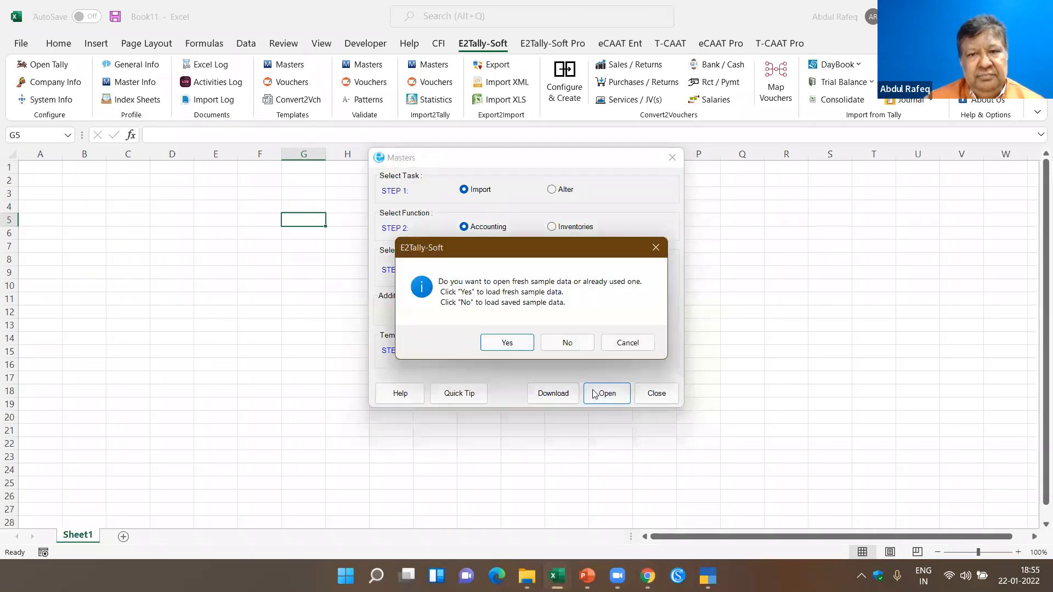
{"action": "left_click", "coordinate": [512, 342]}
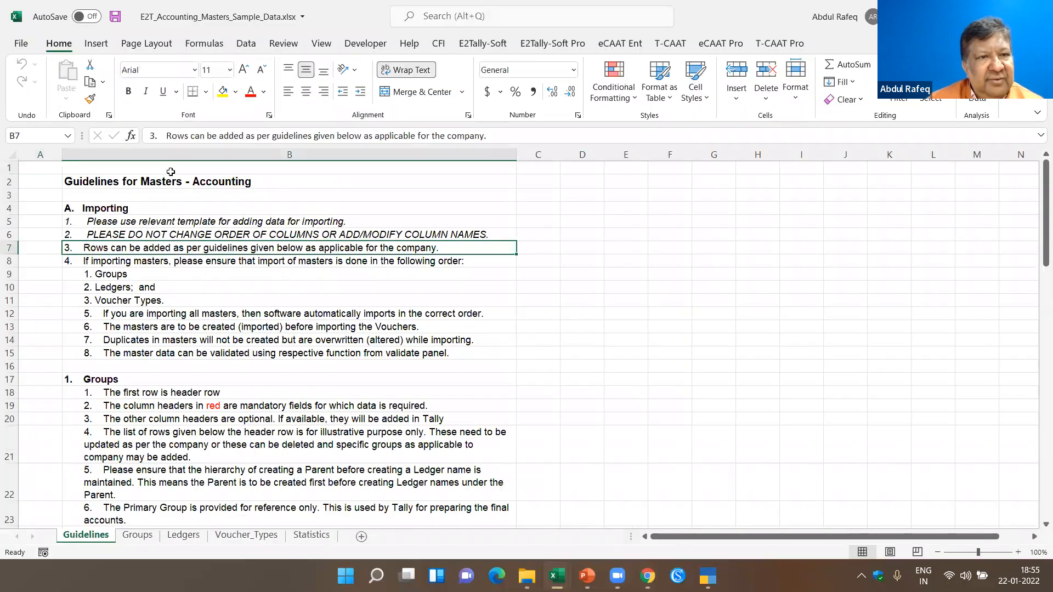
- Look through the Groups, Ledgers, Voucher_Types and Statistics sheets of the sample masters workbook
{"action": "left_click", "coordinate": [137, 538]}
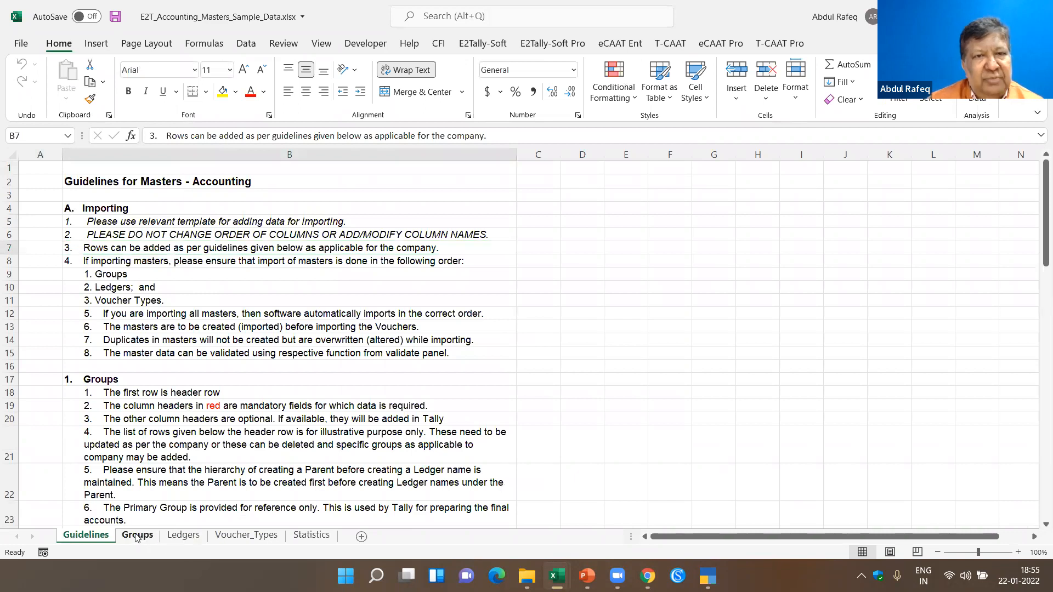
{"action": "left_click", "coordinate": [82, 197]}
{"action": "scroll", "coordinate": [225, 258], "scroll_direction": "down", "scroll_amount": 4}
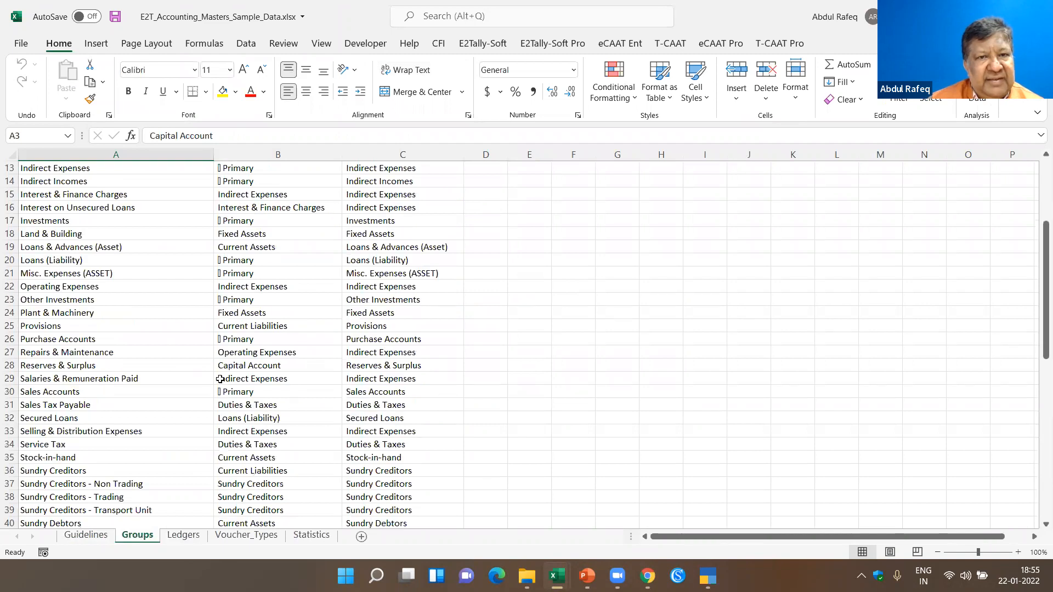
{"action": "left_click", "coordinate": [183, 536]}
{"action": "left_click", "coordinate": [247, 536]}
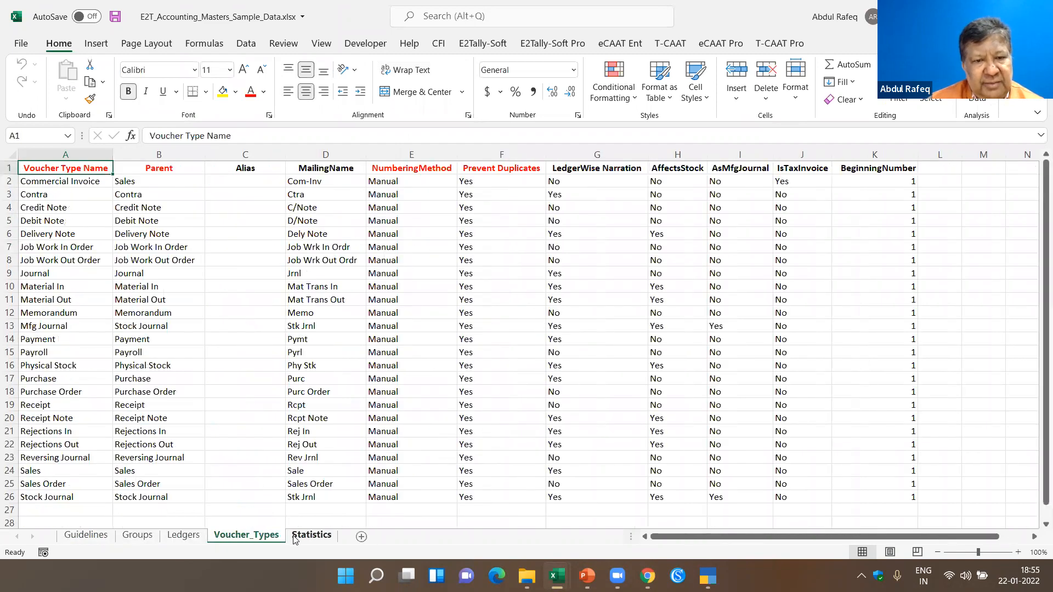
{"action": "left_click", "coordinate": [302, 538]}
- Examine the group names and ledger names down to the last row of the Groups and Ledgers sheets
{"action": "left_click", "coordinate": [141, 537]}
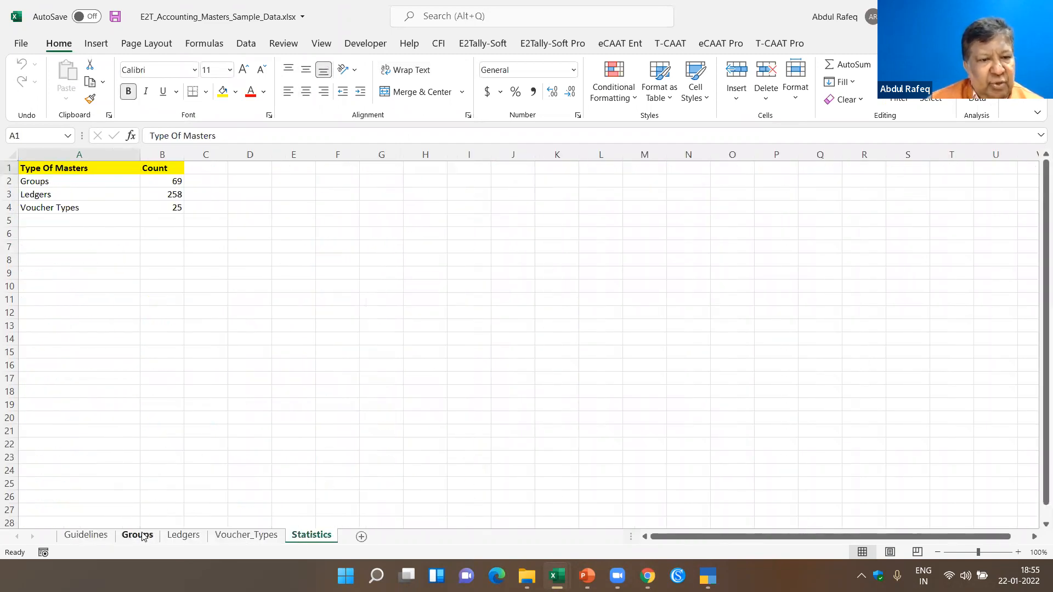
{"action": "scroll", "coordinate": [88, 379], "scroll_direction": "down", "scroll_amount": 5}
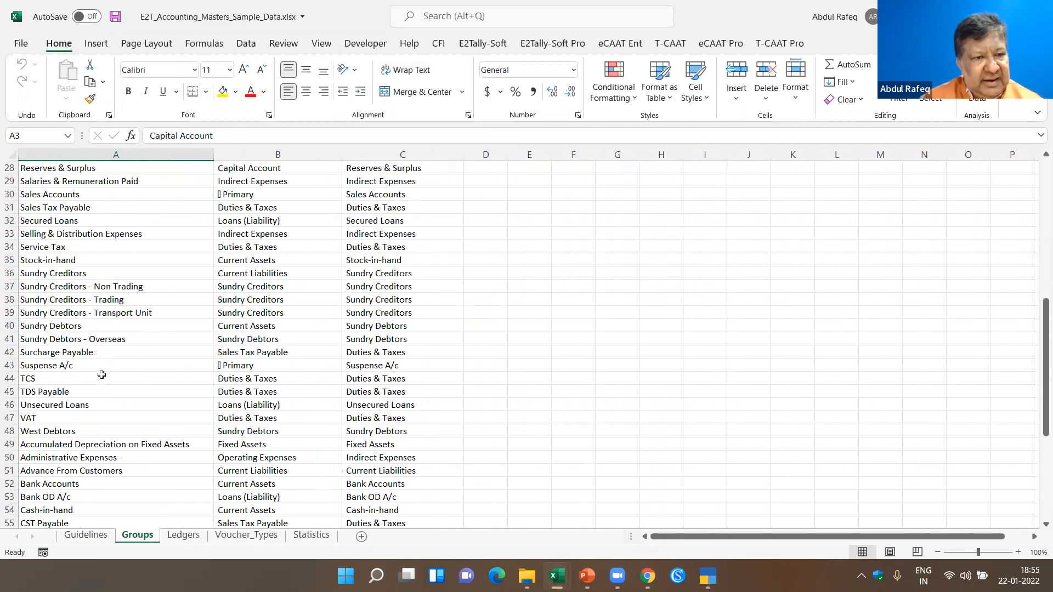
{"action": "left_click", "coordinate": [101, 378]}
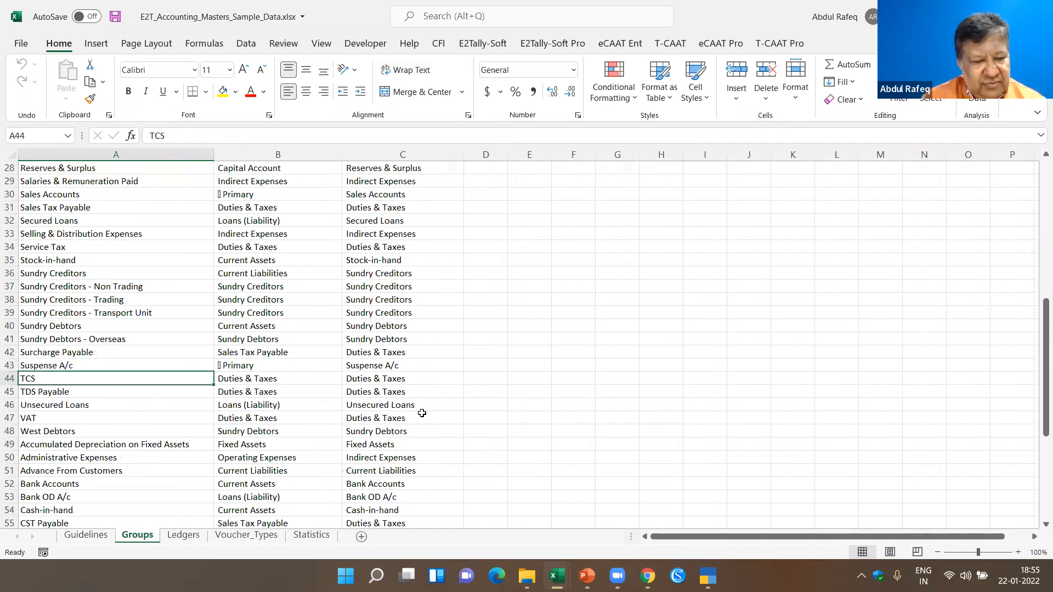
{"action": "key", "text": "ctrl+Down"}
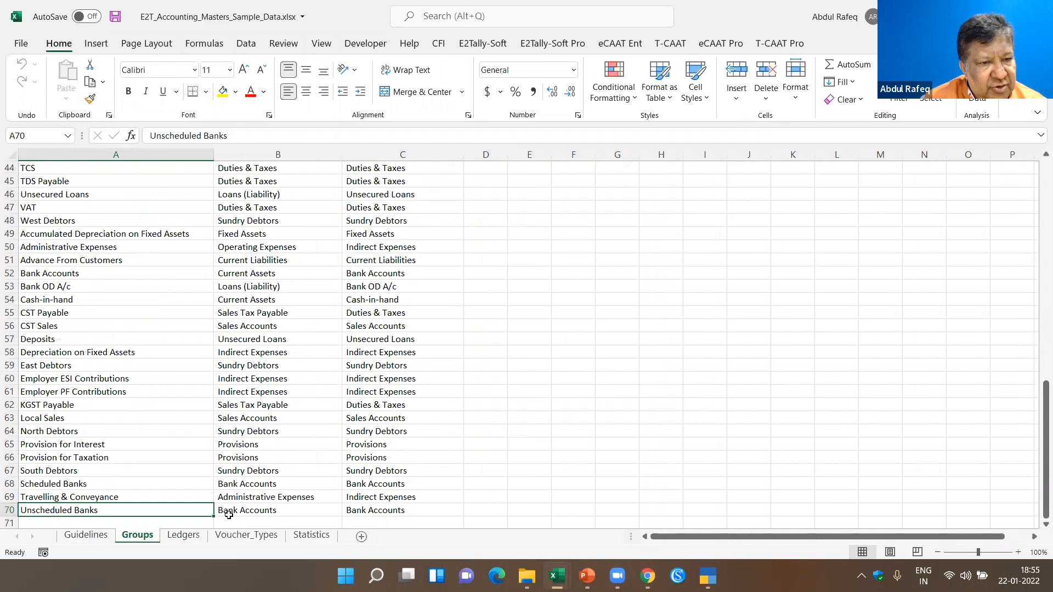
{"action": "left_click", "coordinate": [183, 535]}
{"action": "left_click", "coordinate": [81, 468]}
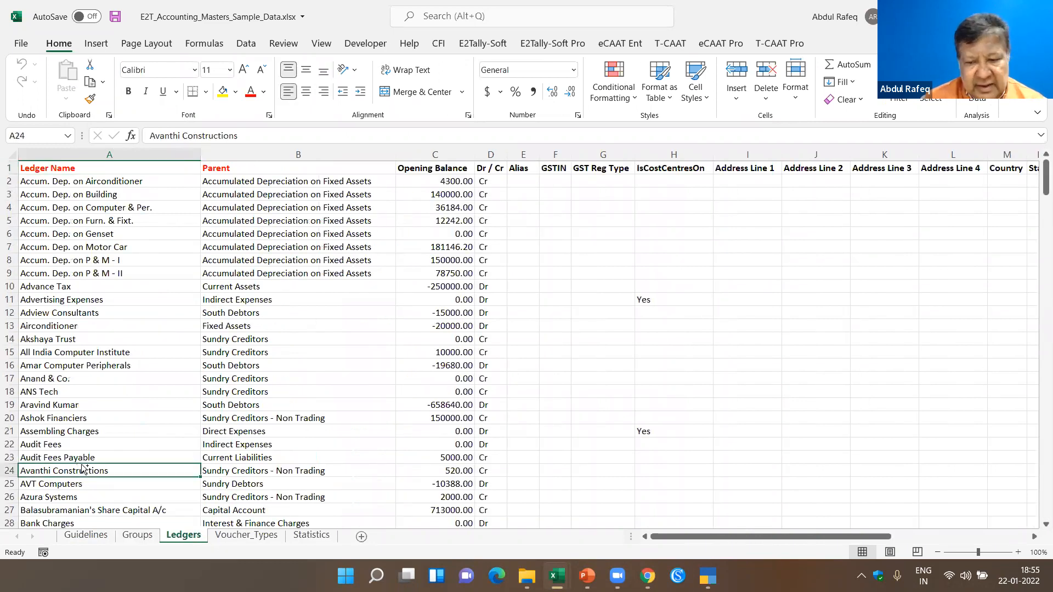
{"action": "key", "text": "Down"}
{"action": "key", "text": "ctrl+Down"}
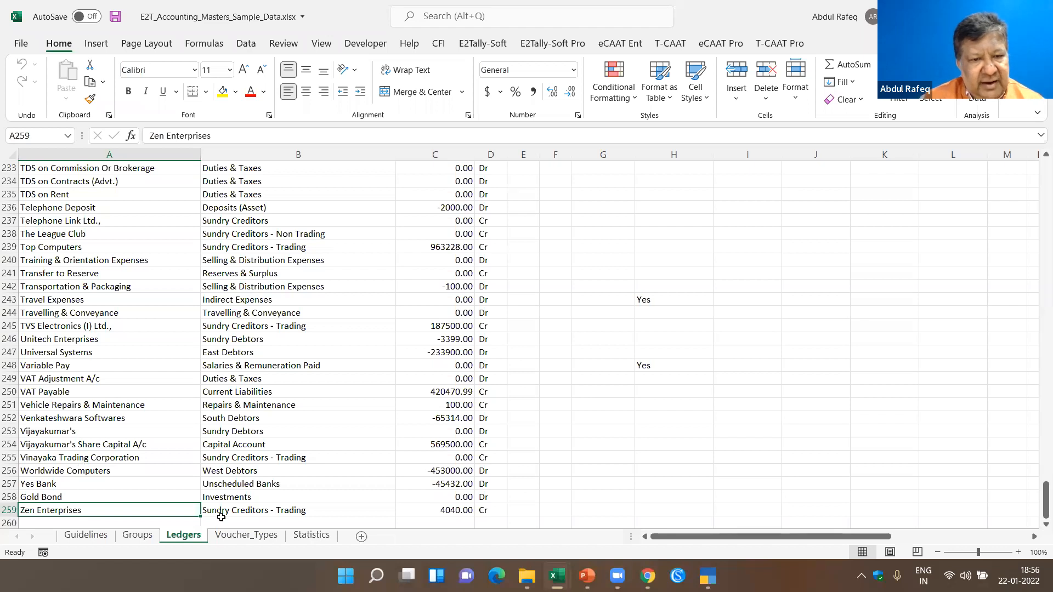
{"action": "left_click", "coordinate": [132, 536]}
{"action": "left_click", "coordinate": [201, 274]}
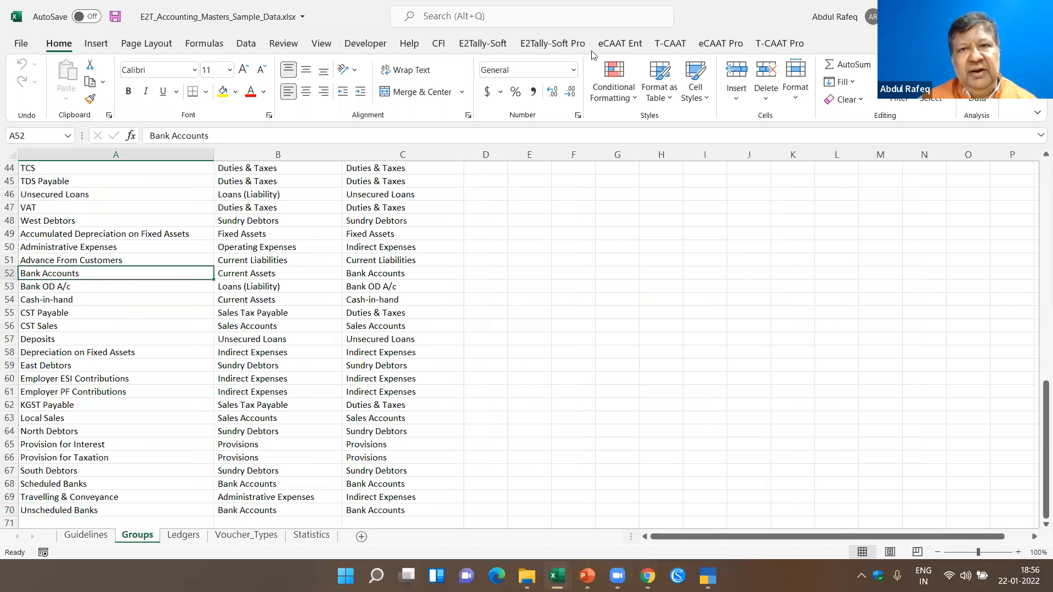
- Import the Groups, Ledgers and Voucher_Types masters into the TESTDEMO company in Tally and save the import statistics to Excel
{"action": "left_click", "coordinate": [483, 43]}
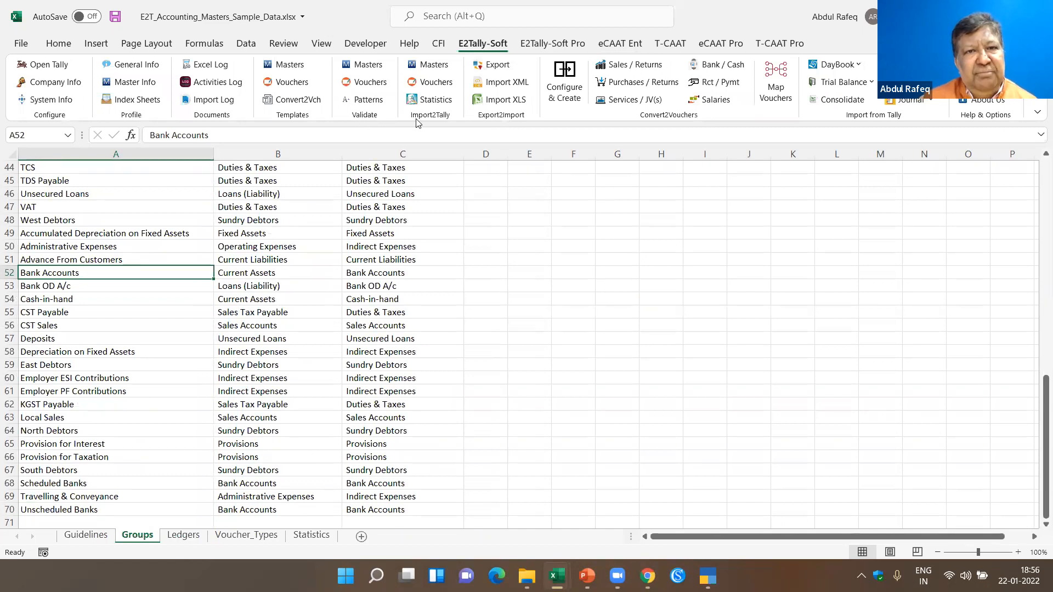
{"action": "left_click", "coordinate": [432, 63]}
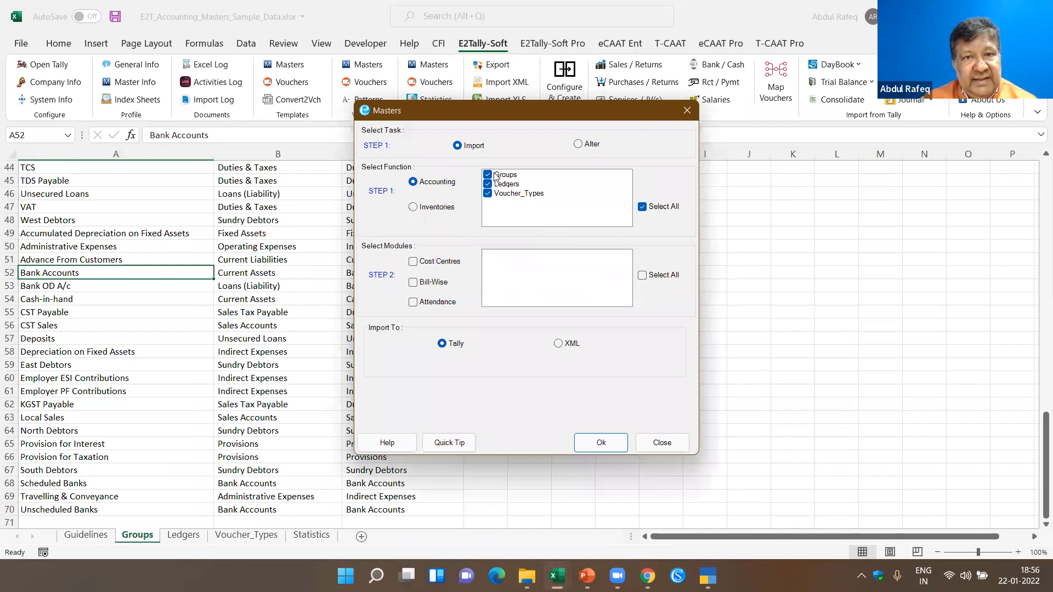
{"action": "left_click", "coordinate": [610, 443]}
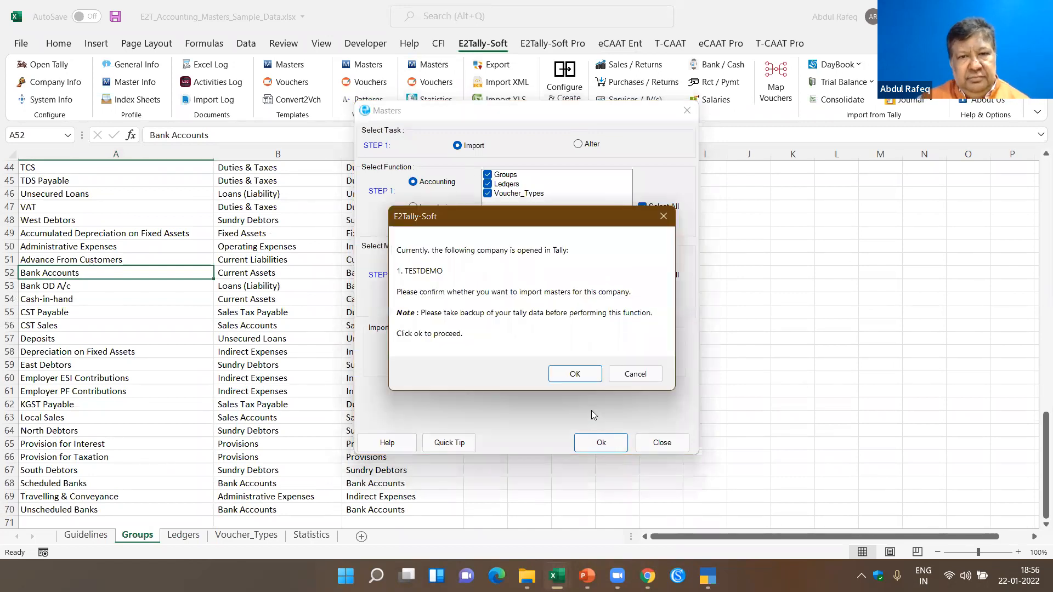
{"action": "left_click", "coordinate": [577, 373]}
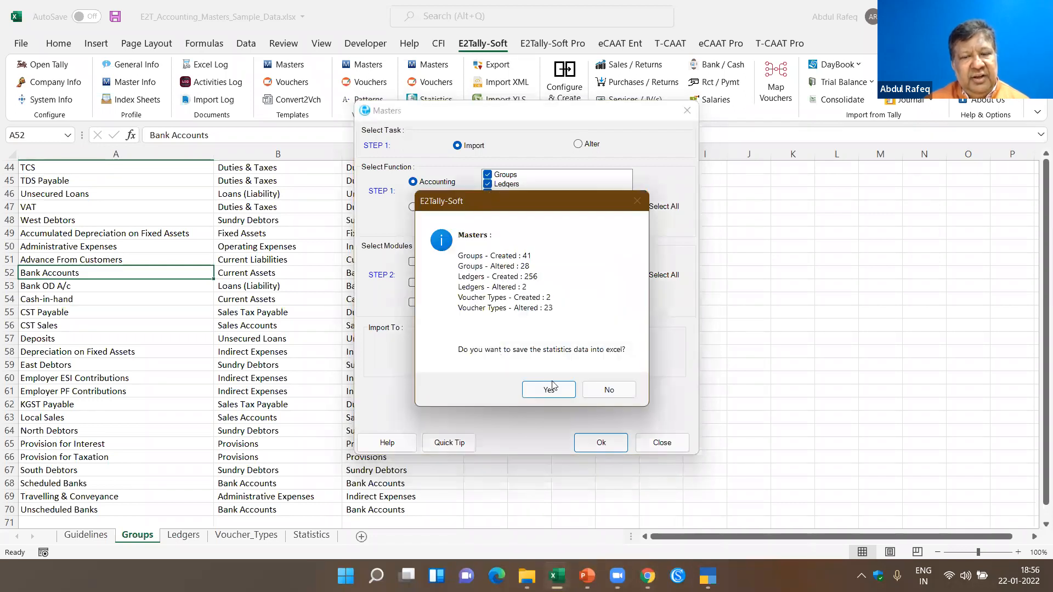
{"action": "left_click", "coordinate": [550, 388]}
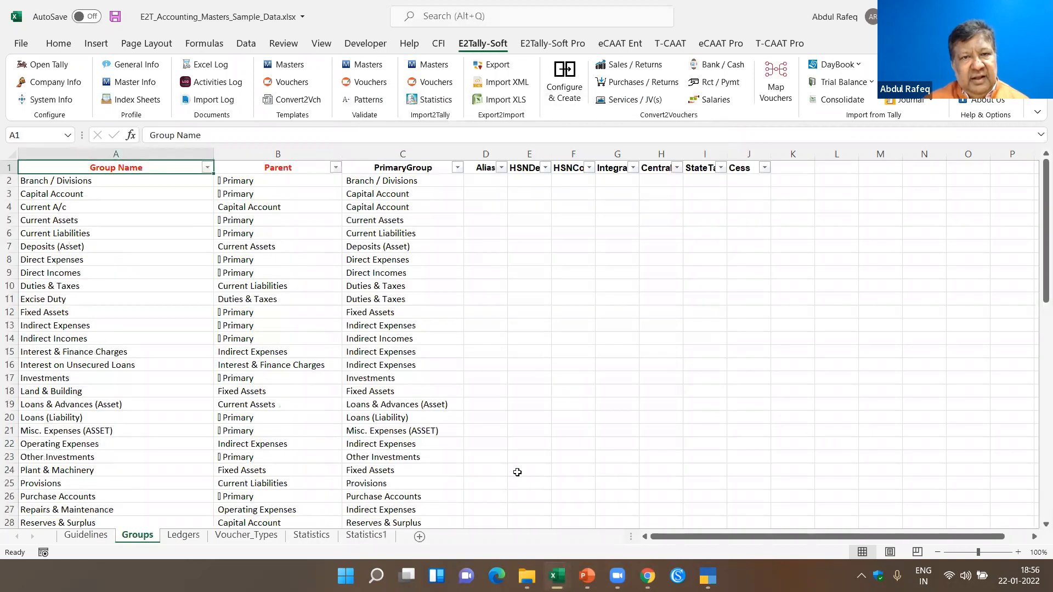
- Review the ledger names, parents and opening balances in the Ledgers sheet from its first row
{"action": "left_click", "coordinate": [183, 535]}
{"action": "left_click", "coordinate": [455, 267]}
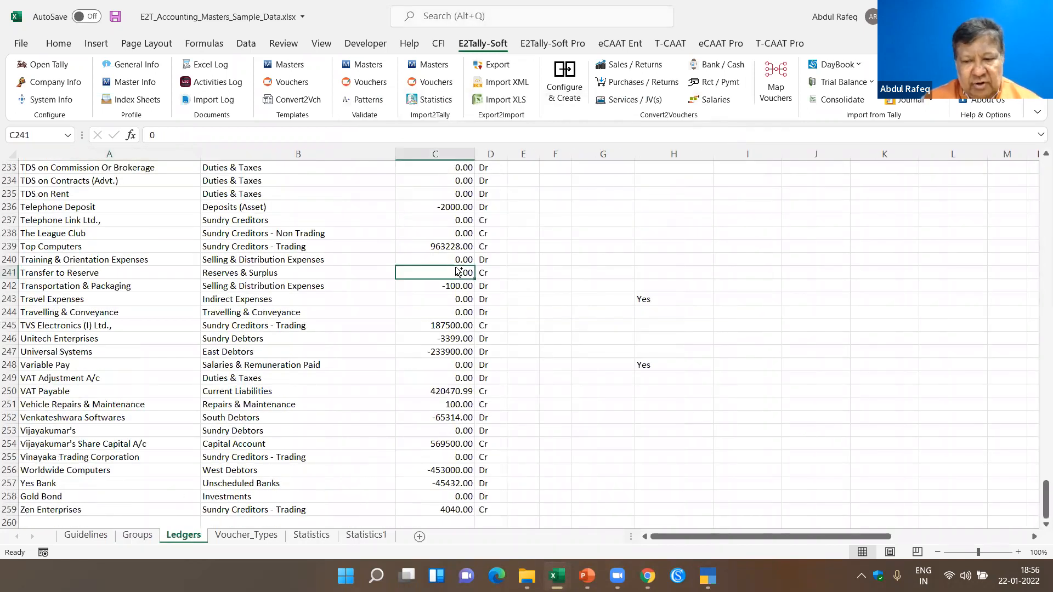
{"action": "key", "text": "ctrl+Home"}
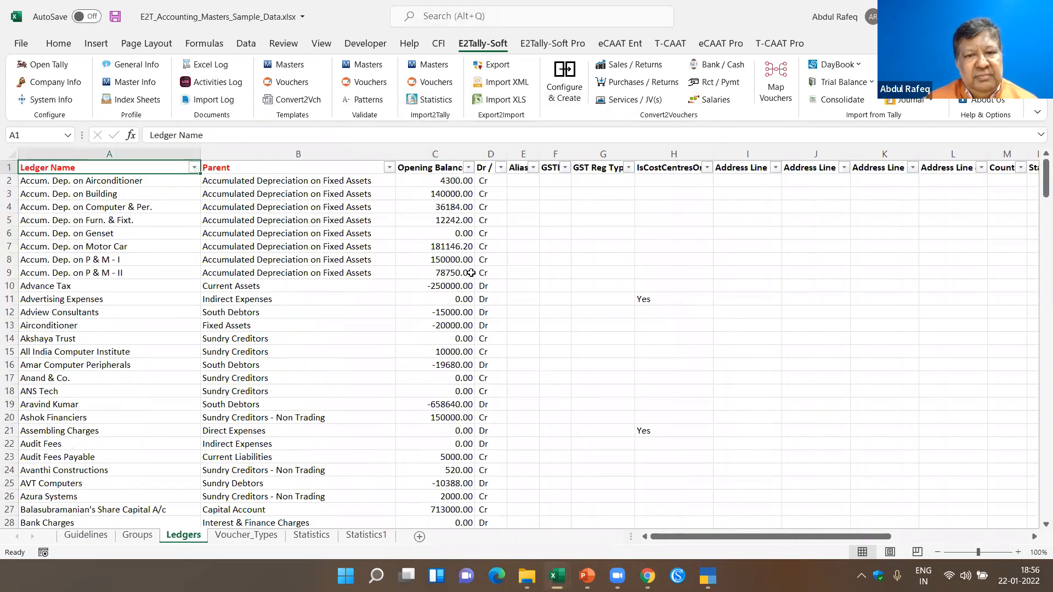
- Switch to Tally and review TESTDEMO's Statistics report, including the groups, ledgers and voucher types
{"action": "key", "text": "alt+Tab"}
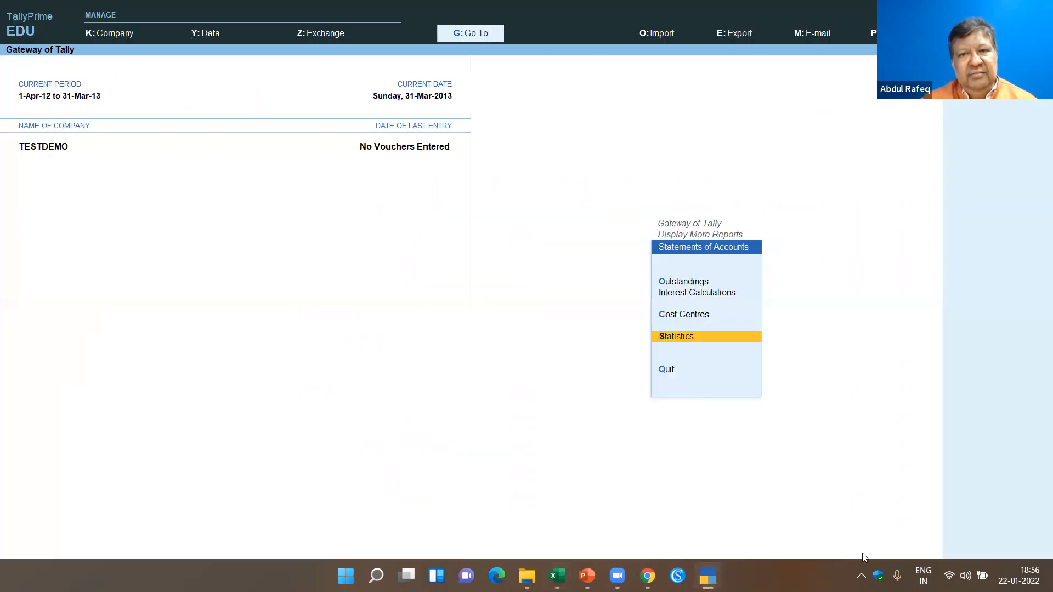
{"action": "key", "text": "Return"}
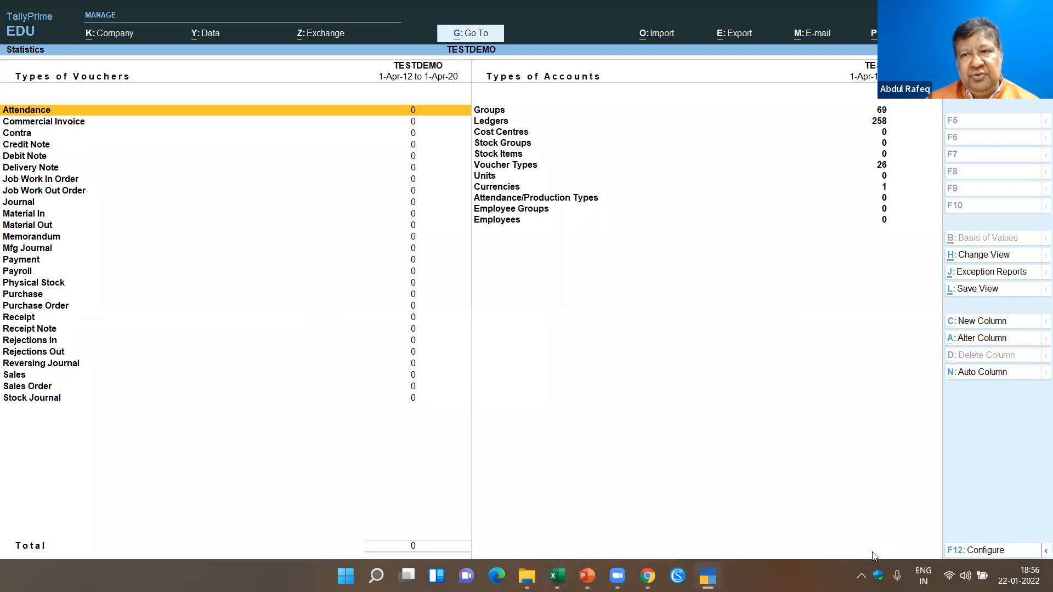
{"action": "key", "text": "Right"}
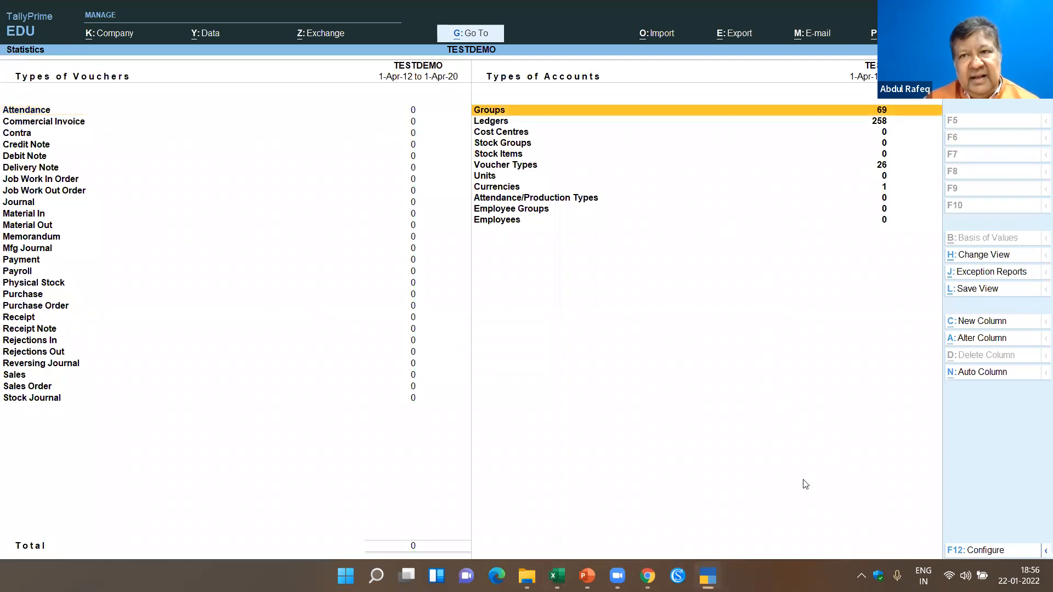
{"action": "key", "text": "Down"}
{"action": "key", "text": "Down"}
{"action": "key", "text": "Down"}
{"action": "key", "text": "Down"}
{"action": "key", "text": "Down"}
{"action": "key", "text": "Down"}
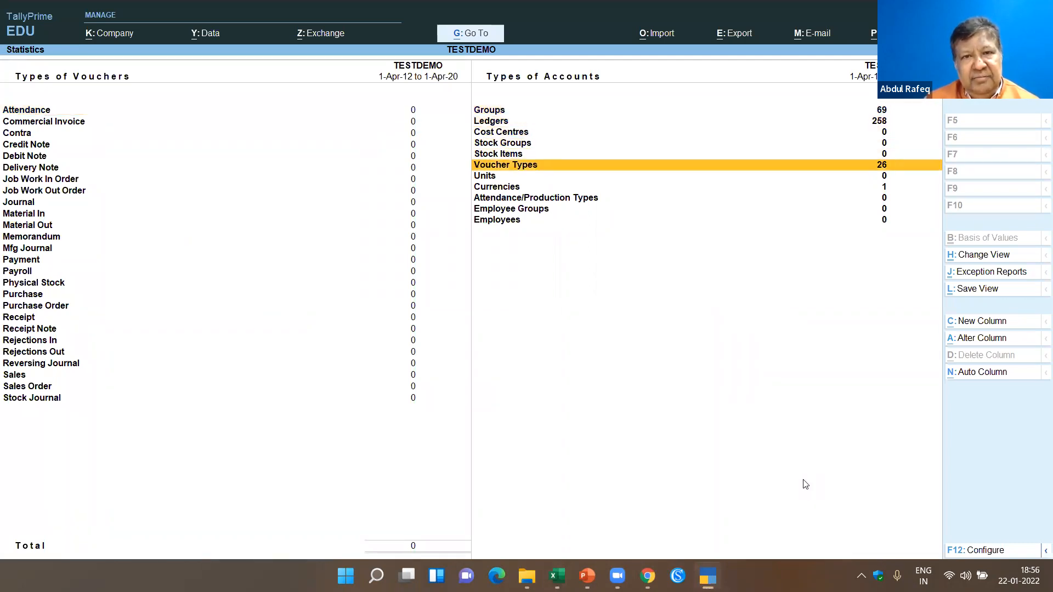
{"action": "key", "text": "Down"}
{"action": "key", "text": "Up"}
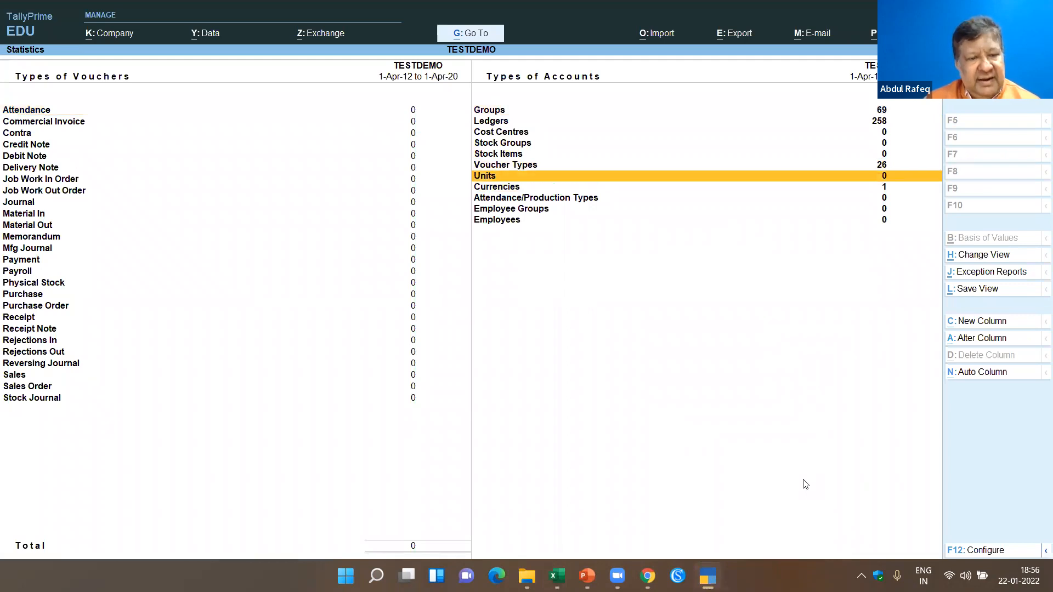
{"action": "key", "text": "Escape"}
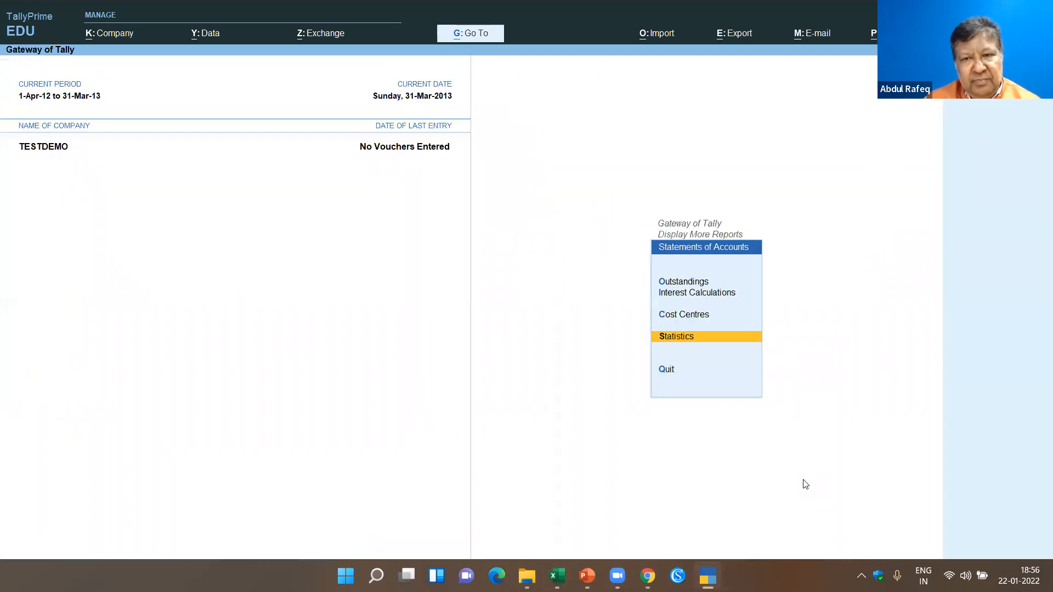
- View TESTDEMO's Balance Sheet in Tally in detailed form, with the ledgers and subgroups under each head
{"action": "key", "text": "Escape"}
{"action": "key", "text": "Down"}
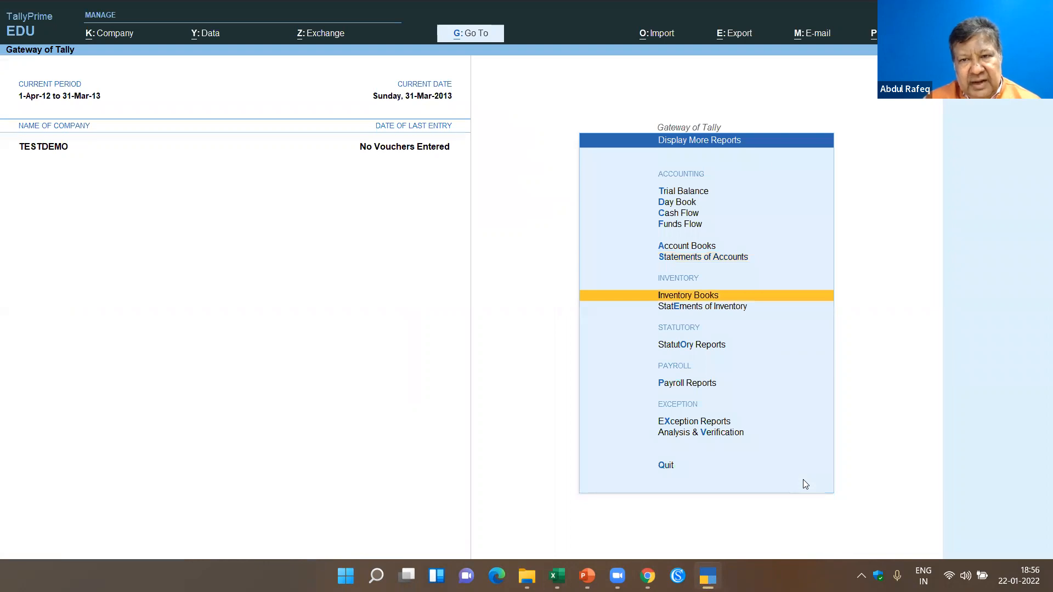
{"action": "key", "text": "Escape"}
{"action": "key", "text": "Up"}
{"action": "key", "text": "Up"}
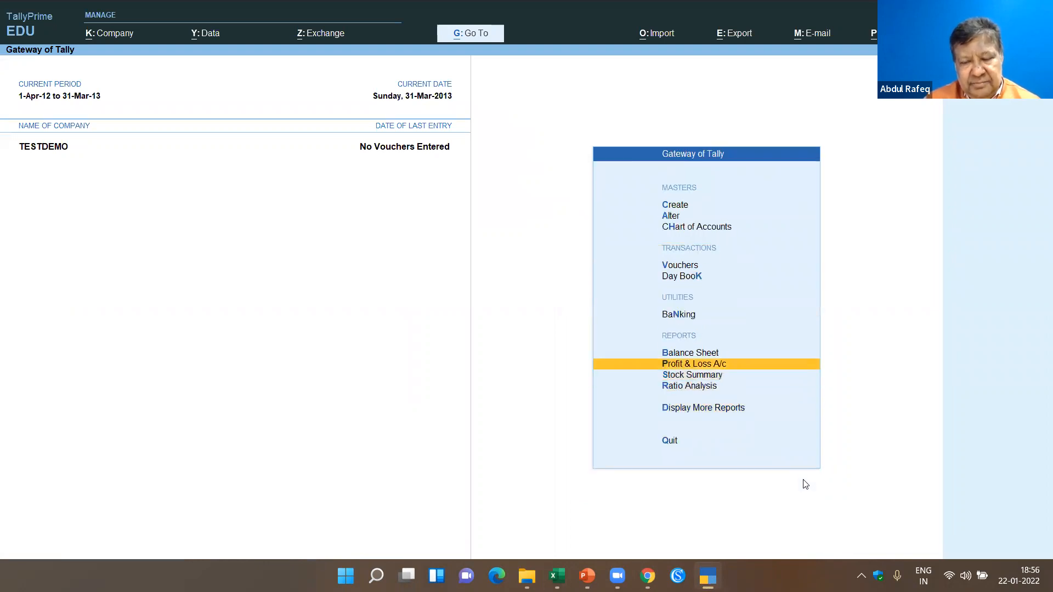
{"action": "key", "text": "Up"}
{"action": "key", "text": "Return"}
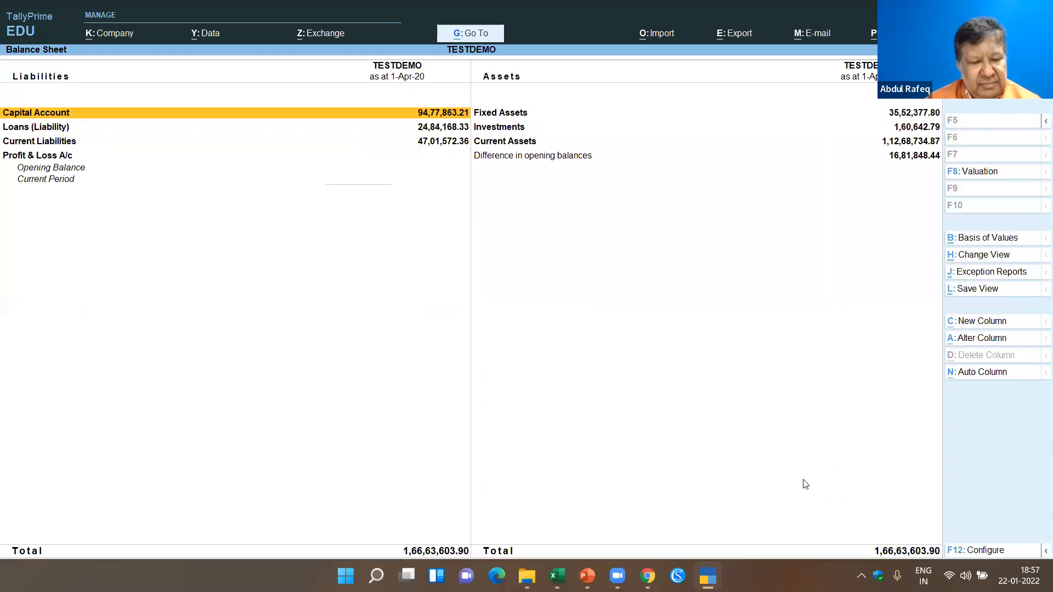
{"action": "key", "text": "alt+F5"}
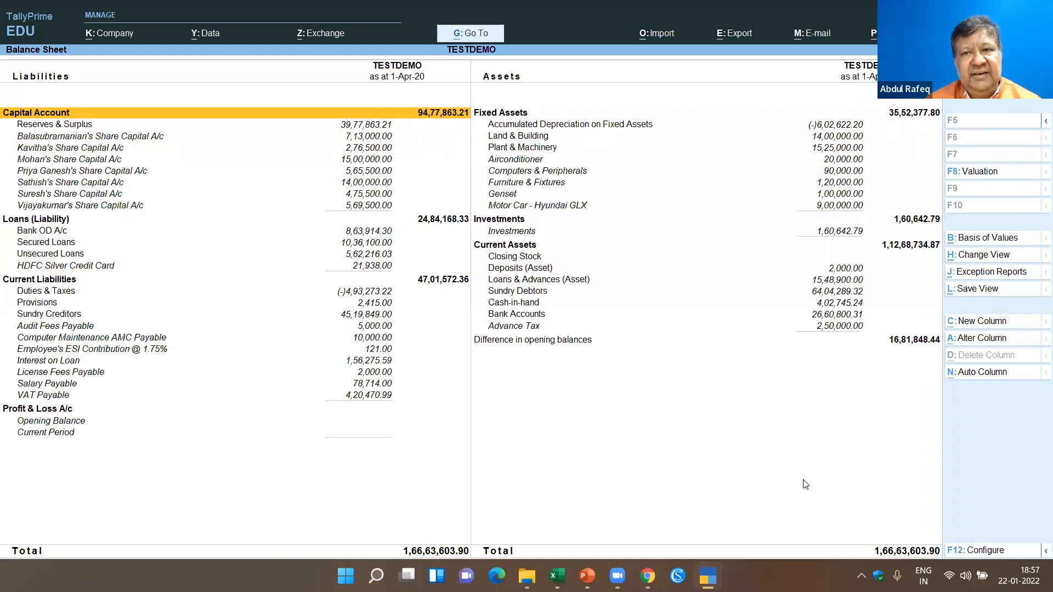
{"action": "key", "text": "Escape"}
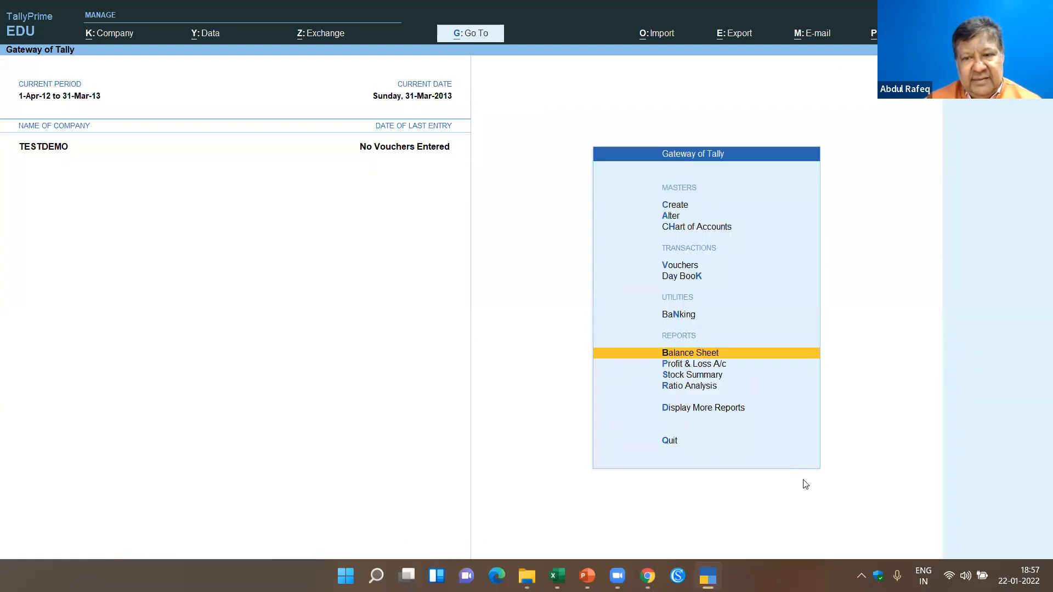
- Check the Profit & Loss A/c report of TESTDEMO and return to the Gateway of Tally
{"action": "key", "text": "Down"}
{"action": "key", "text": "Return"}
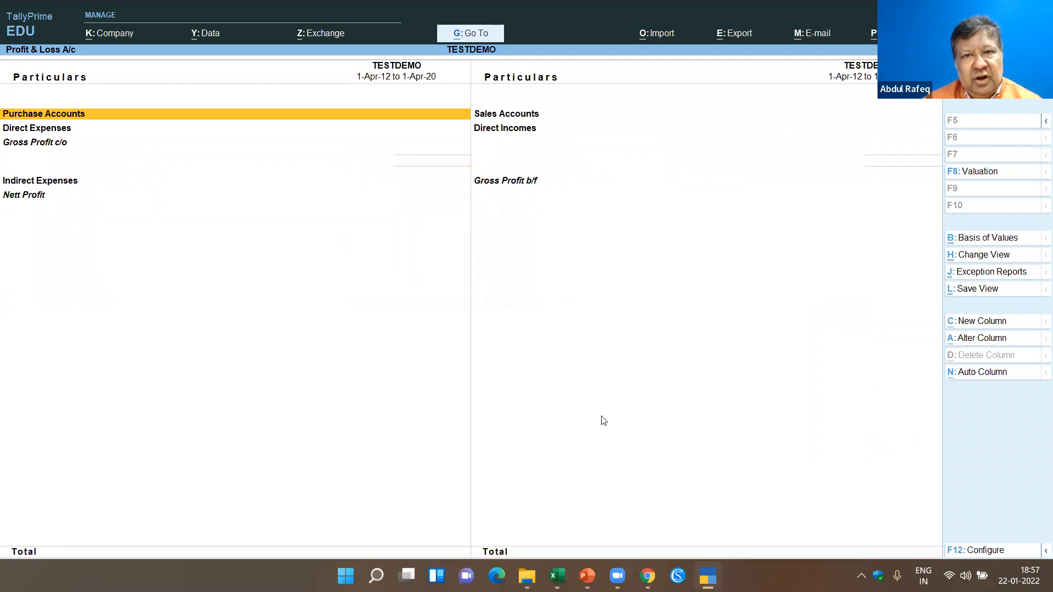
{"action": "key", "text": "Escape"}
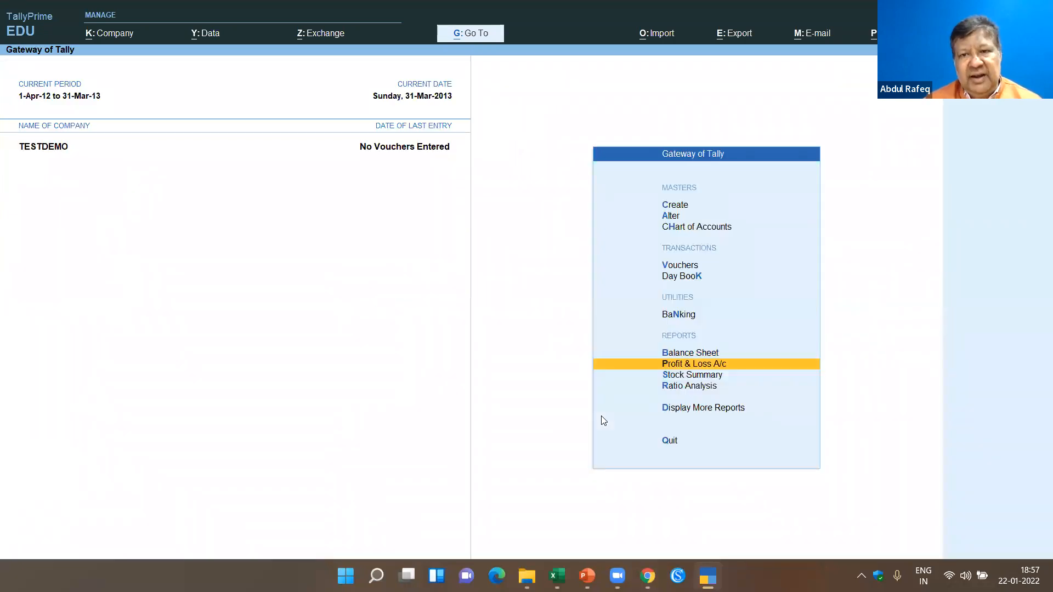
{"action": "key", "text": "Escape"}
{"action": "key", "text": "n"}
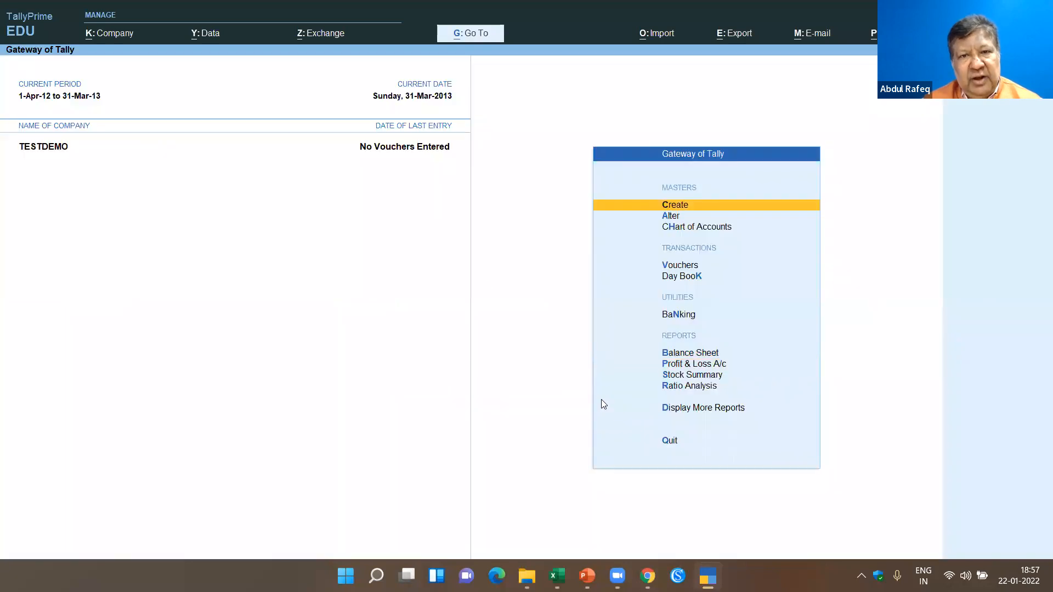
- Switch to Excel and close the E2T_Accounting_Masters_Sample_Data.xlsx workbook
{"action": "left_click", "coordinate": [557, 576]}
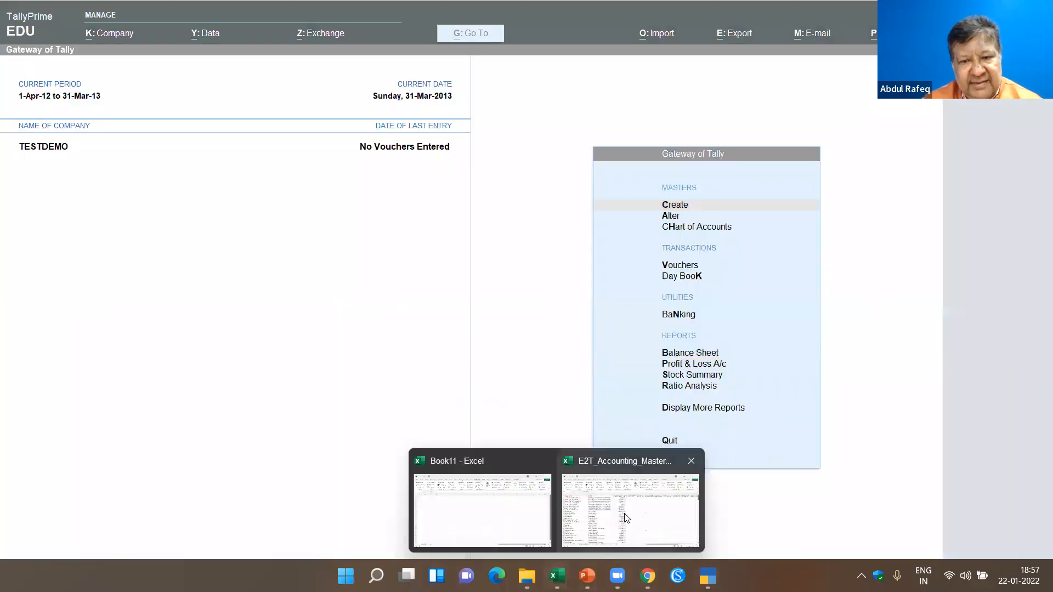
{"action": "left_click", "coordinate": [627, 503]}
{"action": "left_click", "coordinate": [258, 296]}
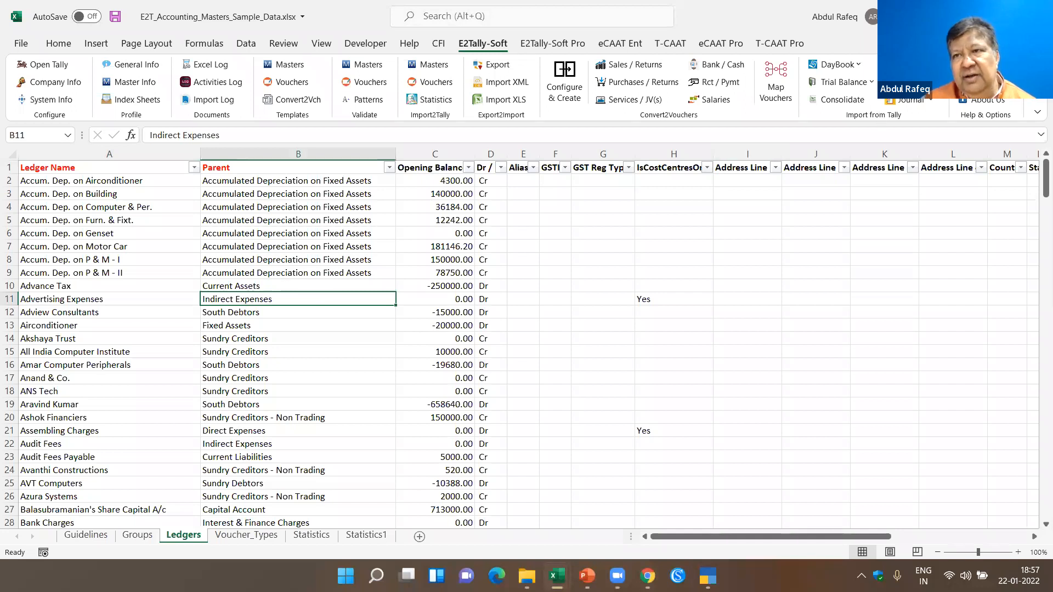
{"action": "key", "text": "alt+F4"}
{"action": "left_click", "coordinate": [534, 307]}
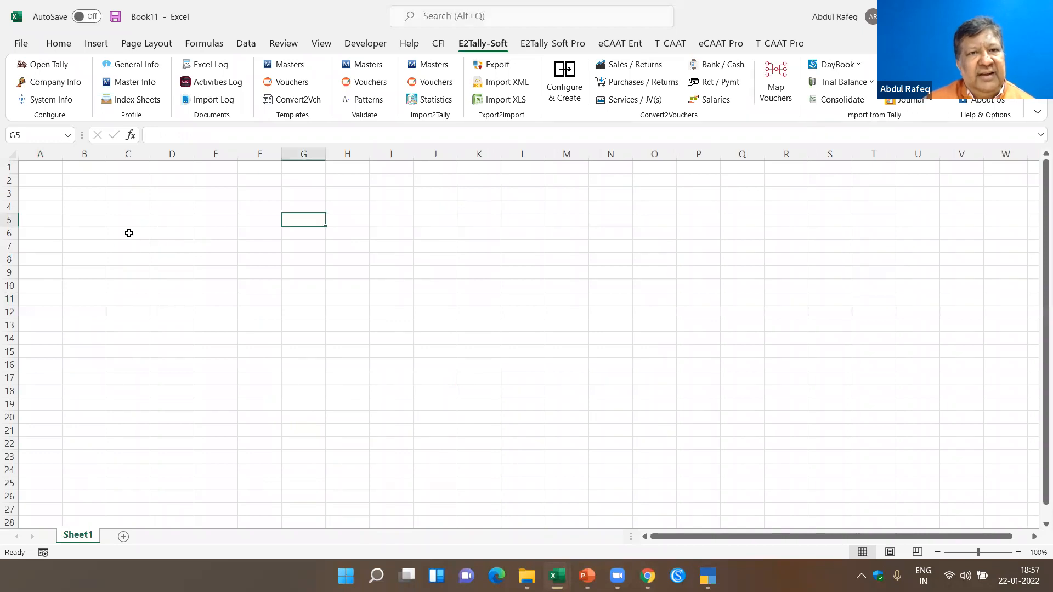
- Open the E2Tally-Soft voucher template with Sample Data for the Accounting function, using the Specific template option
{"action": "left_click", "coordinate": [289, 66]}
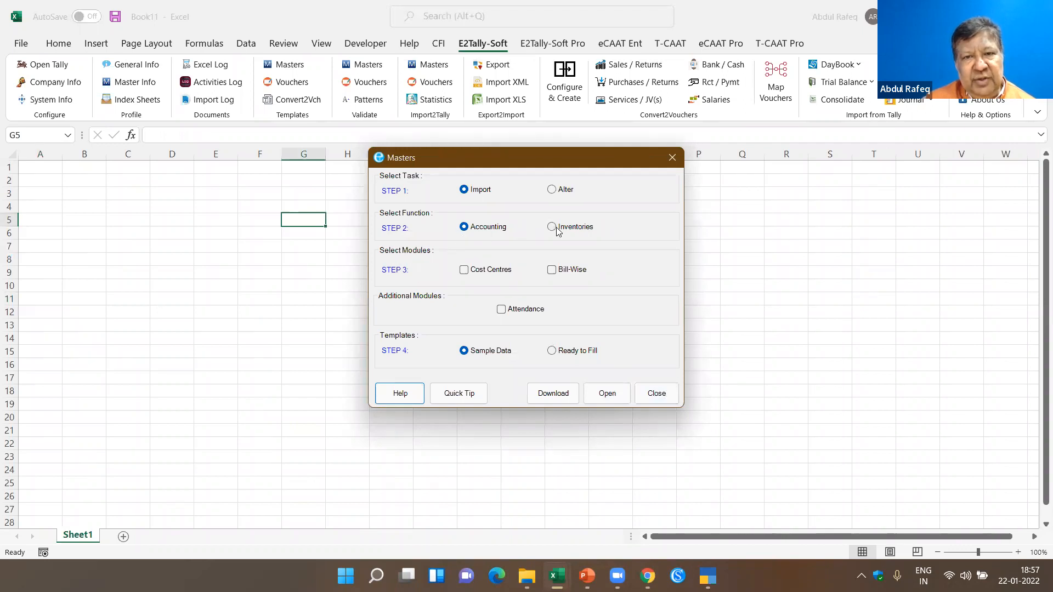
{"action": "left_click", "coordinate": [656, 394]}
{"action": "left_click", "coordinate": [299, 83]}
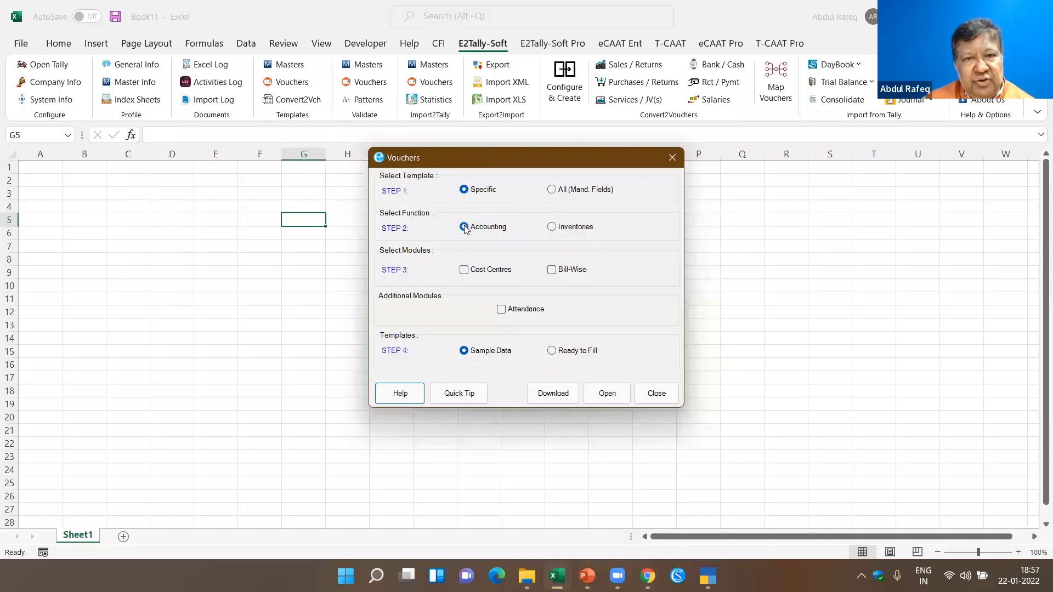
{"action": "left_click", "coordinate": [623, 399]}
{"action": "left_click", "coordinate": [507, 344]}
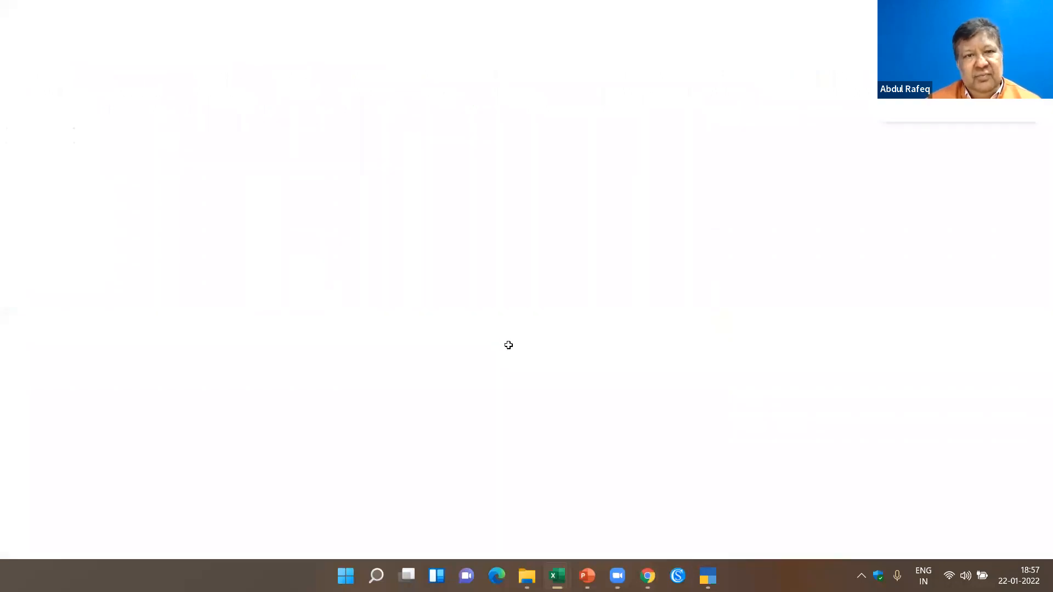
{"action": "left_click", "coordinate": [232, 265]}
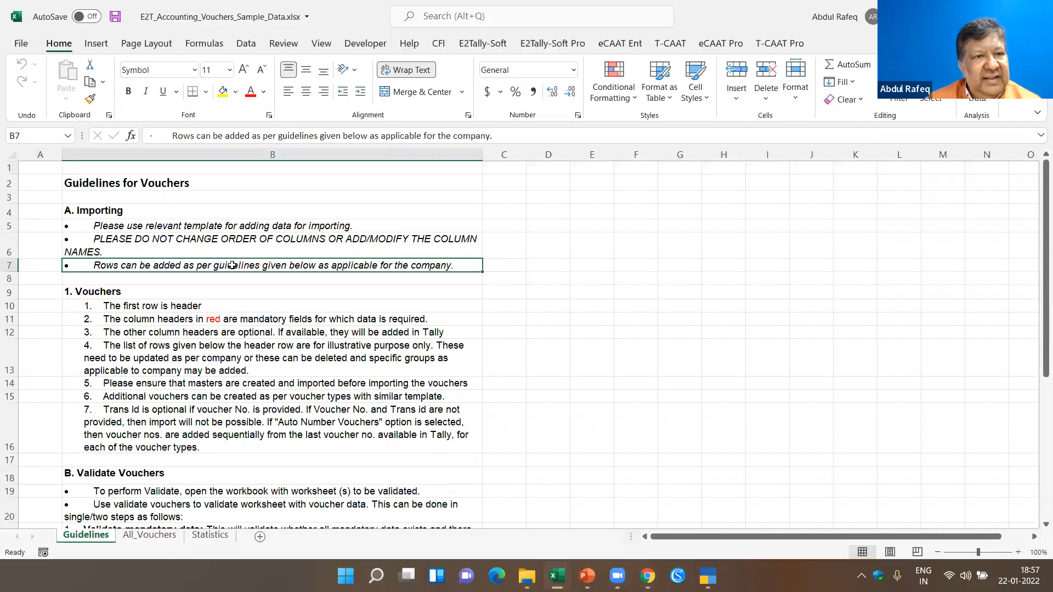
- Review the dates, ledger names, voucher types and amounts in the All_Vouchers sheet down to its last row
{"action": "left_click", "coordinate": [174, 536]}
{"action": "left_click", "coordinate": [149, 192]}
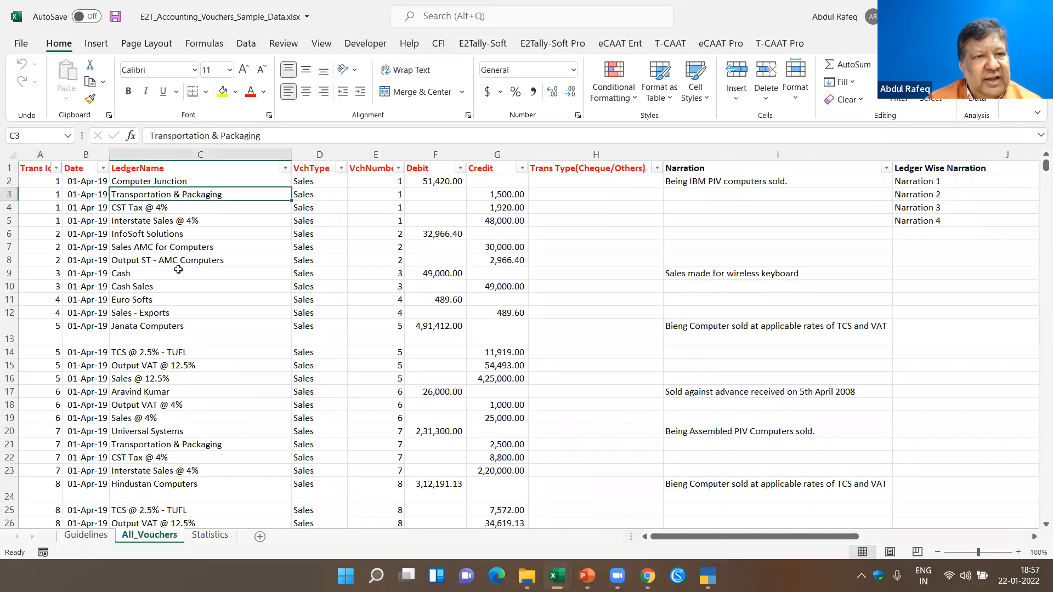
{"action": "scroll", "coordinate": [178, 270], "scroll_direction": "down", "scroll_amount": 10}
{"action": "scroll", "coordinate": [178, 269], "scroll_direction": "up", "scroll_amount": 7}
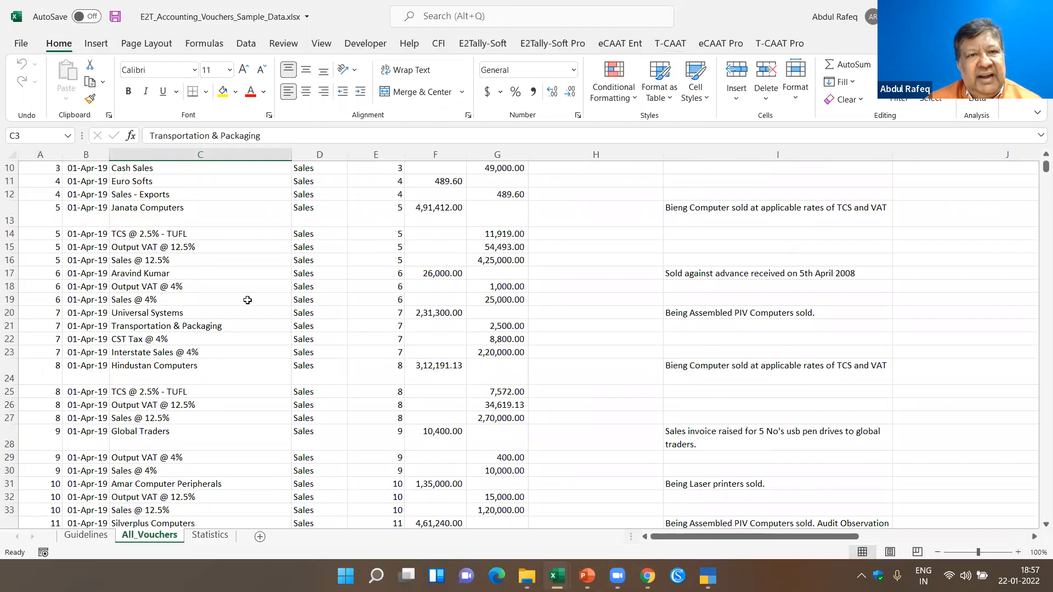
{"action": "scroll", "coordinate": [247, 300], "scroll_direction": "up", "scroll_amount": 3}
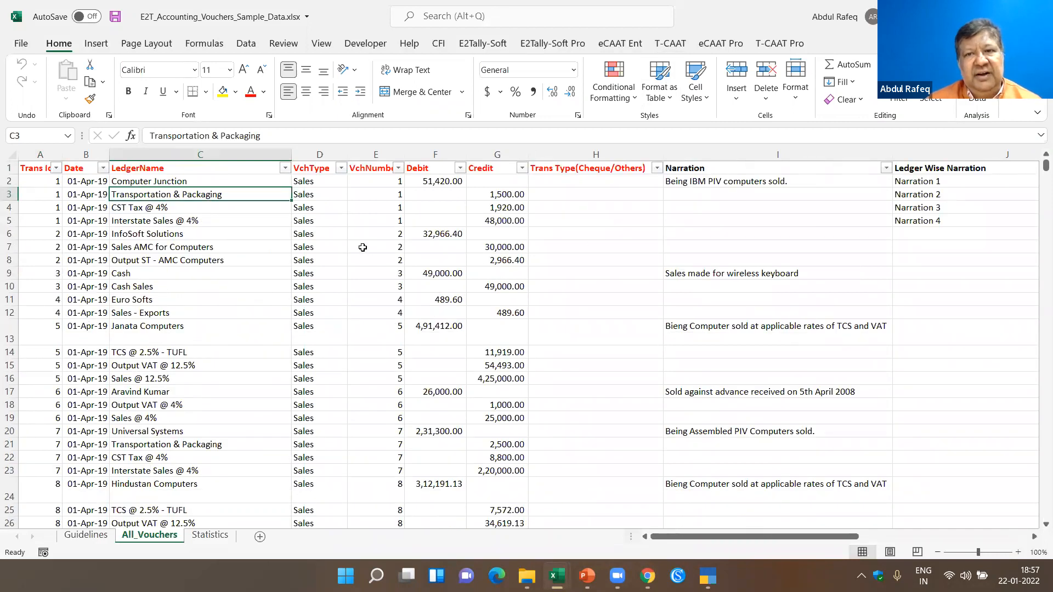
{"action": "left_click", "coordinate": [84, 380]}
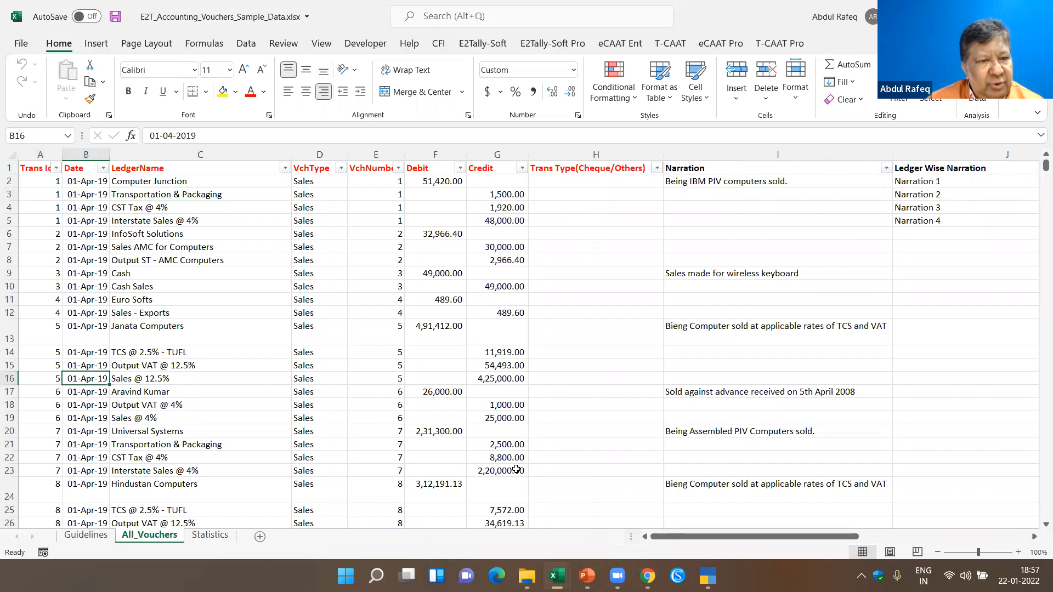
{"action": "key", "text": "ctrl+Down"}
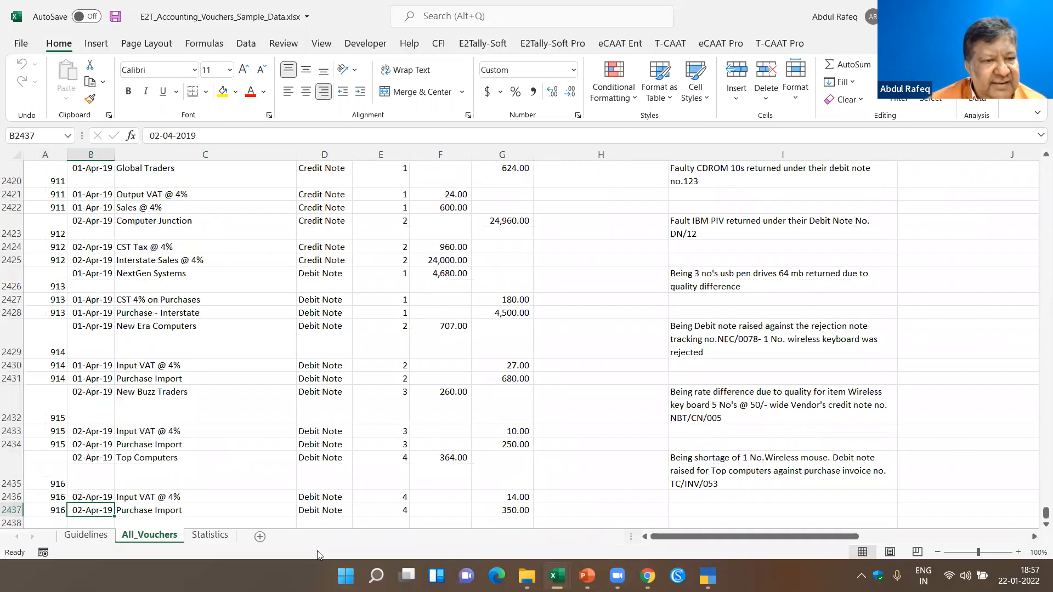
{"action": "key", "text": "ctrl+Home"}
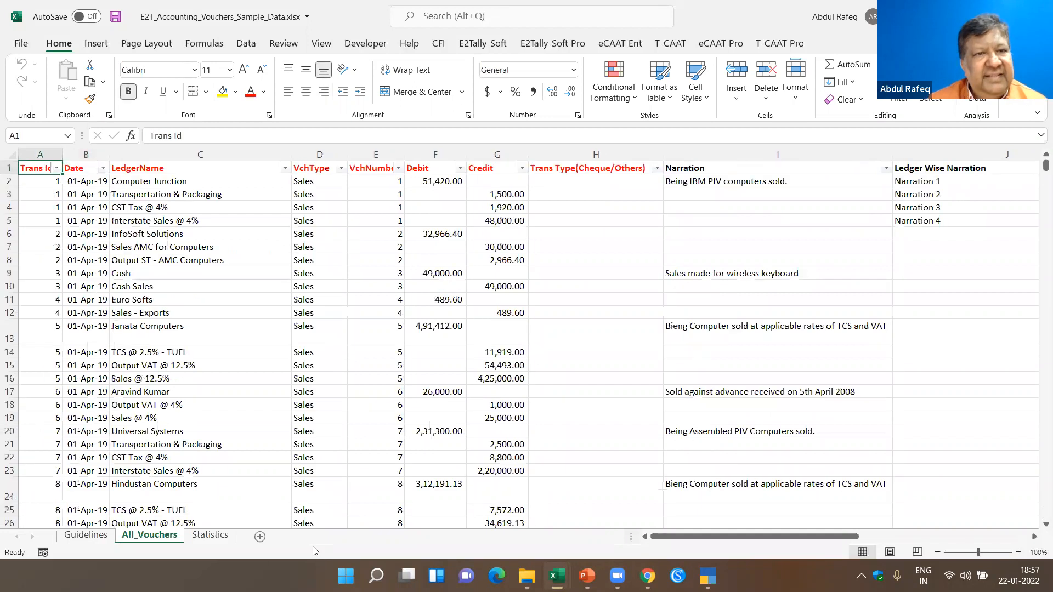
{"action": "left_click", "coordinate": [182, 339]}
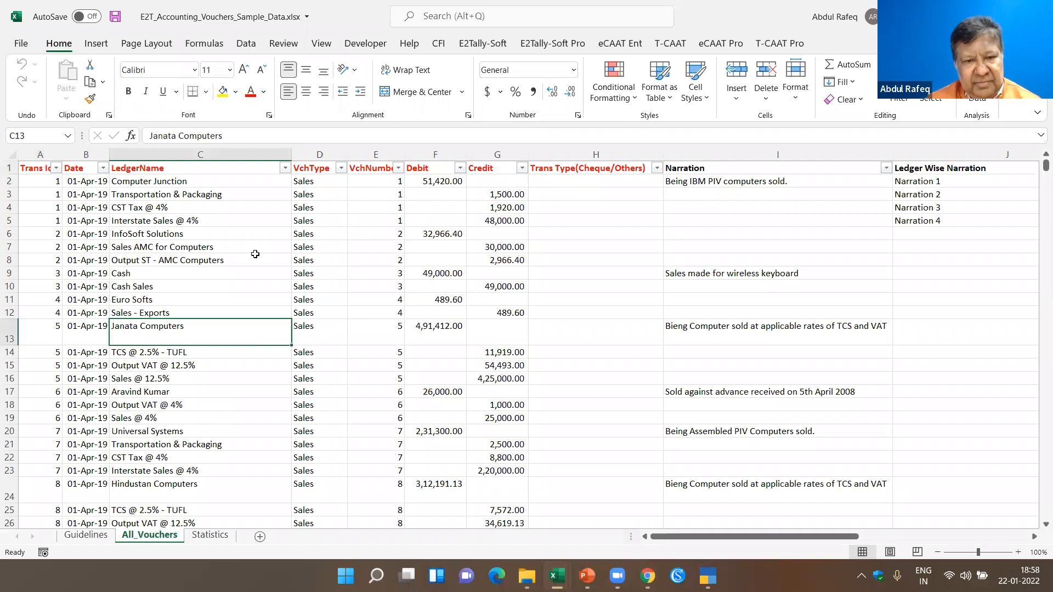
{"action": "left_click", "coordinate": [260, 220]}
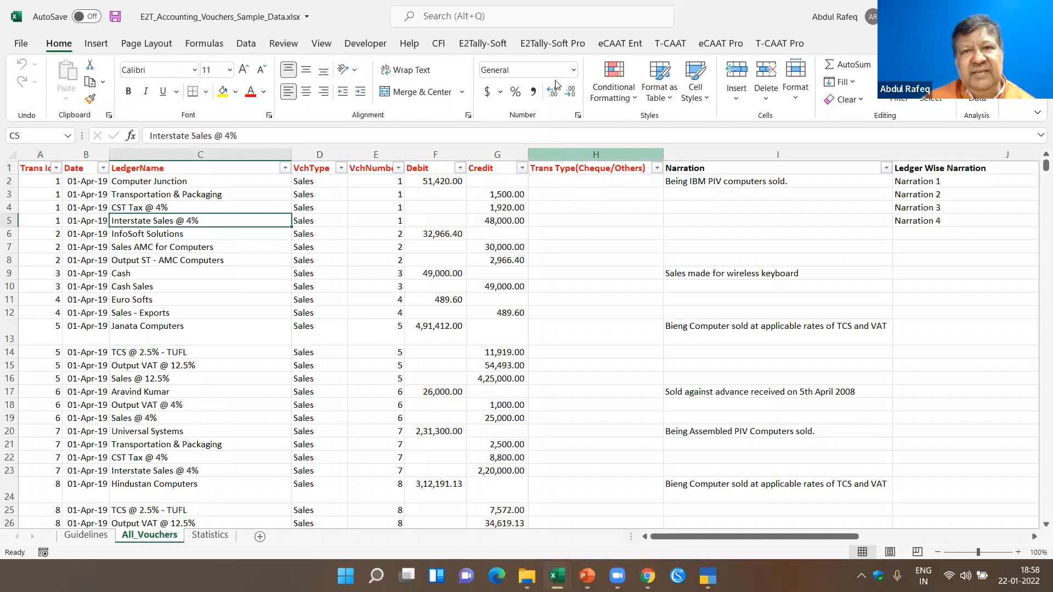
- Start the accounting voucher import into TESTDEMO, validate the vouchers including those beyond the accounting period, and switch to TallyPrime
{"action": "left_click", "coordinate": [479, 47]}
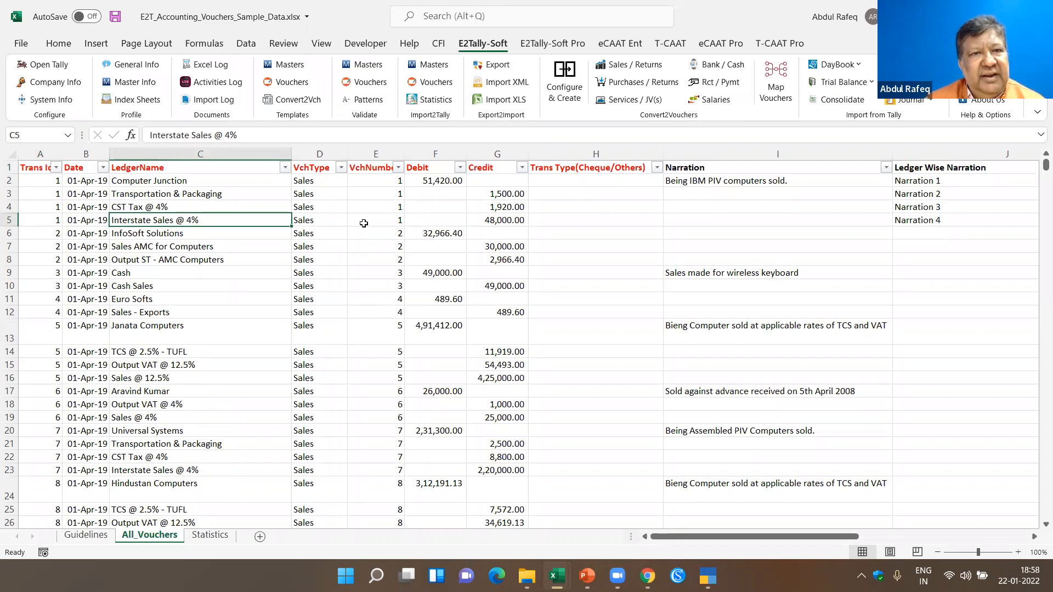
{"action": "left_click", "coordinate": [436, 82]}
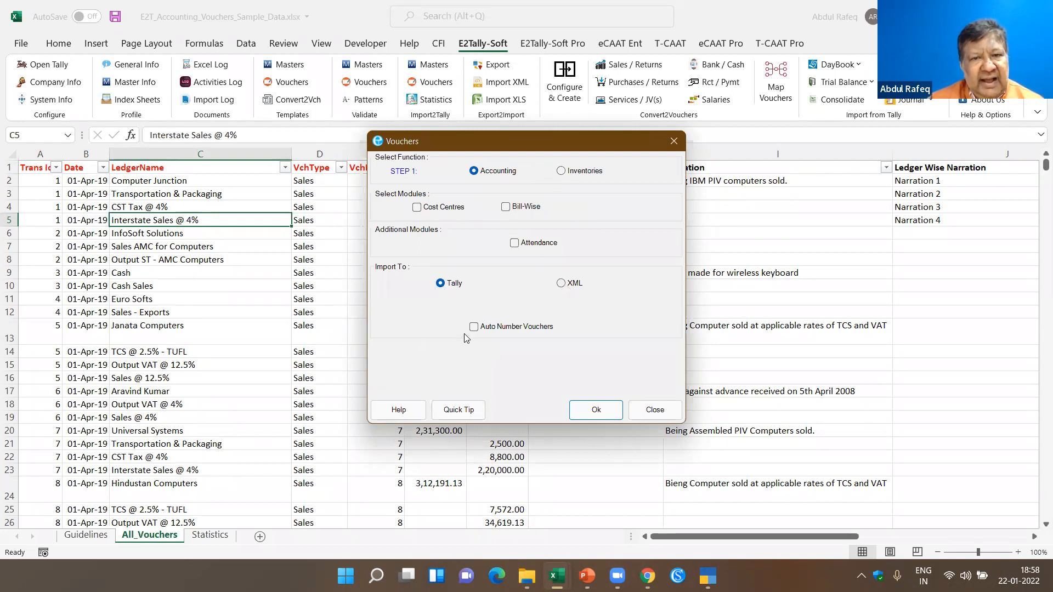
{"action": "left_click", "coordinate": [588, 411]}
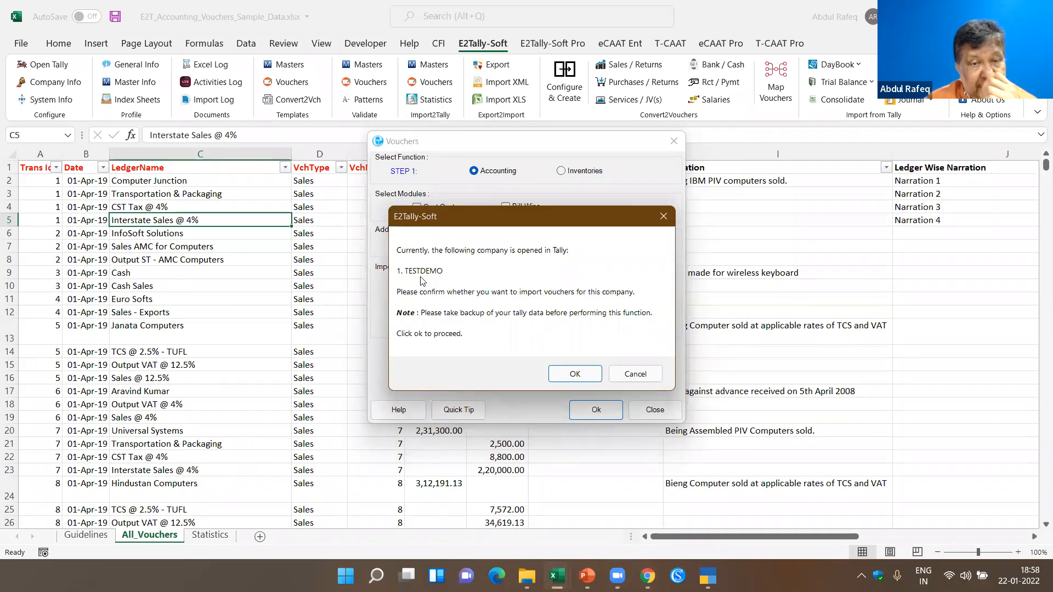
{"action": "left_click", "coordinate": [573, 374]}
{"action": "left_click", "coordinate": [583, 404]}
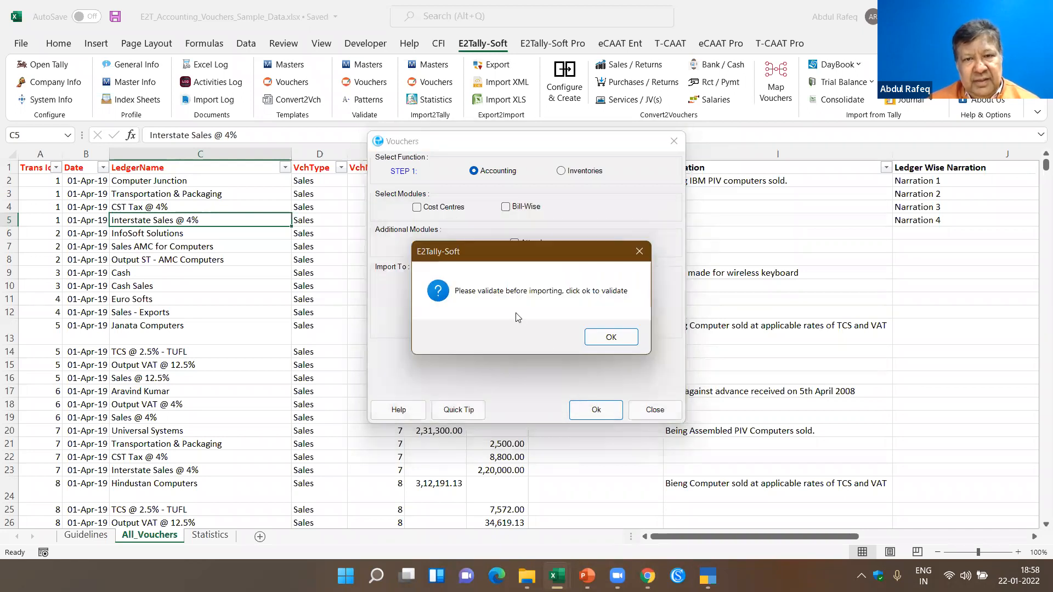
{"action": "left_click", "coordinate": [600, 334]}
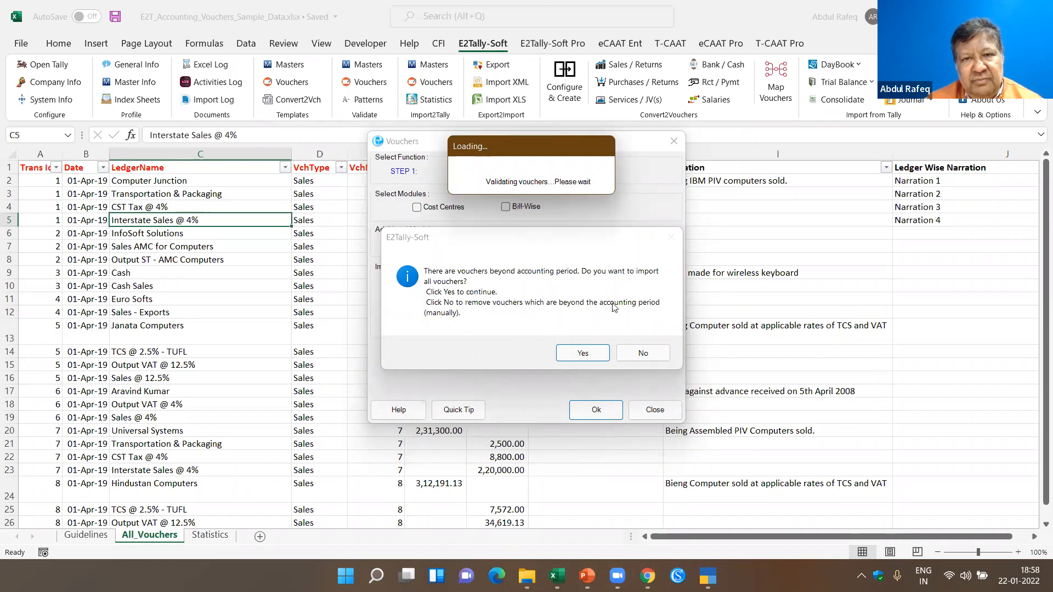
{"action": "left_click", "coordinate": [563, 353]}
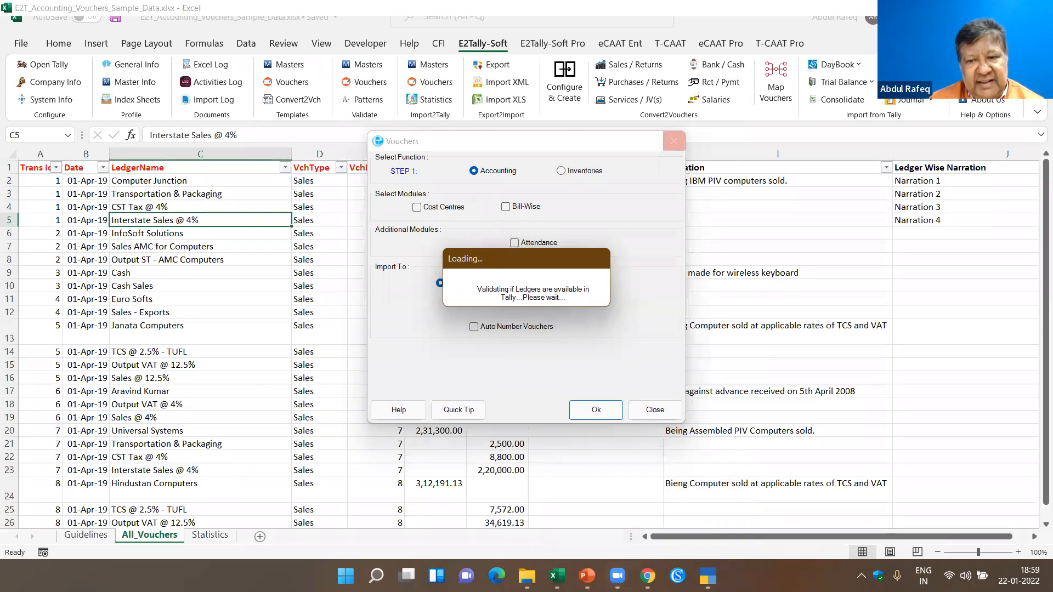
{"action": "mouse_move", "coordinate": [707, 575]}
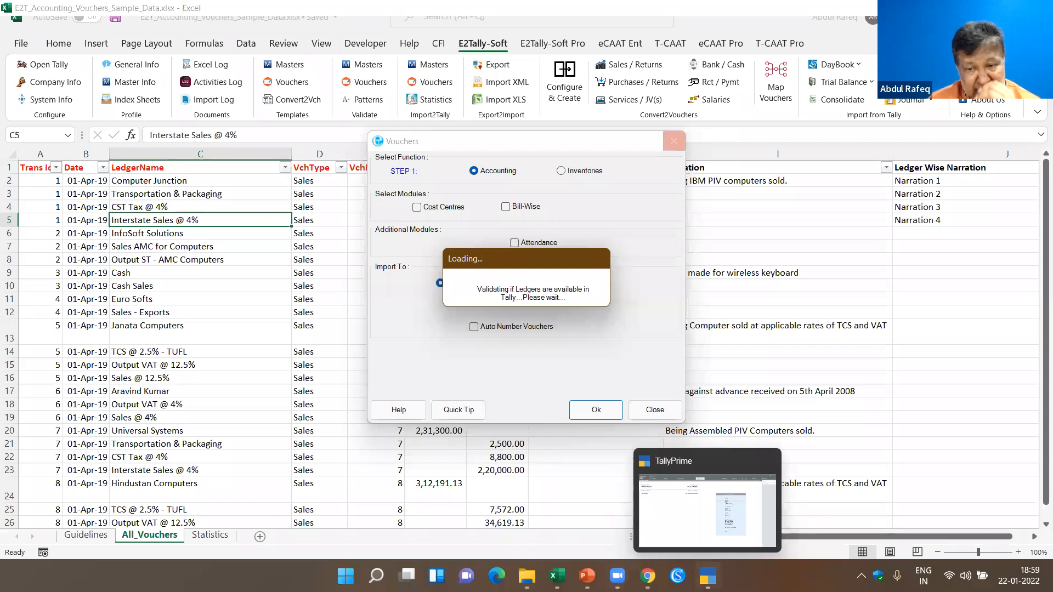
{"action": "left_click", "coordinate": [707, 576]}
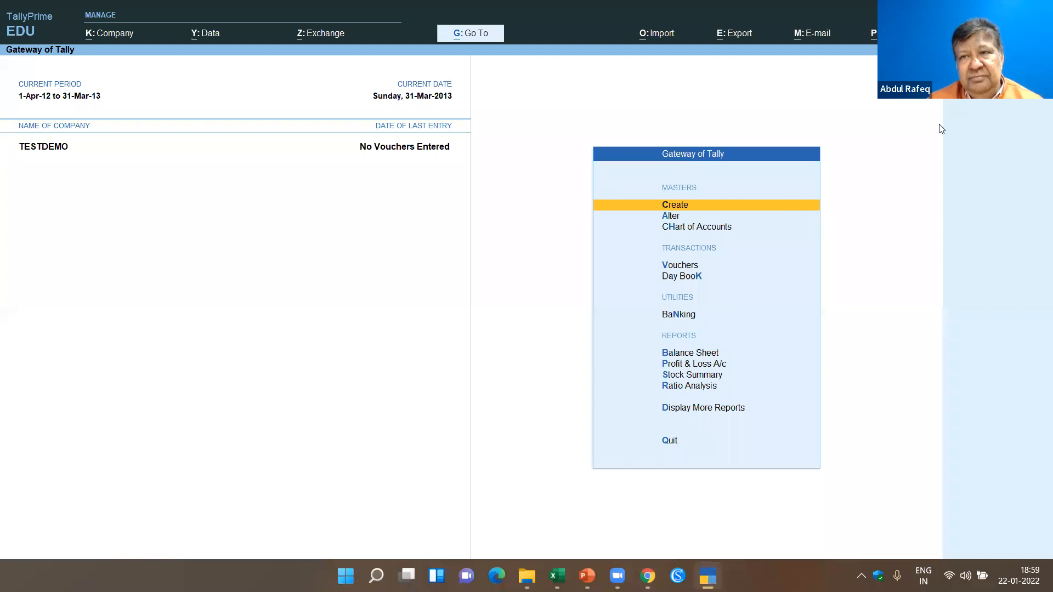
{"action": "key", "text": "F3"}
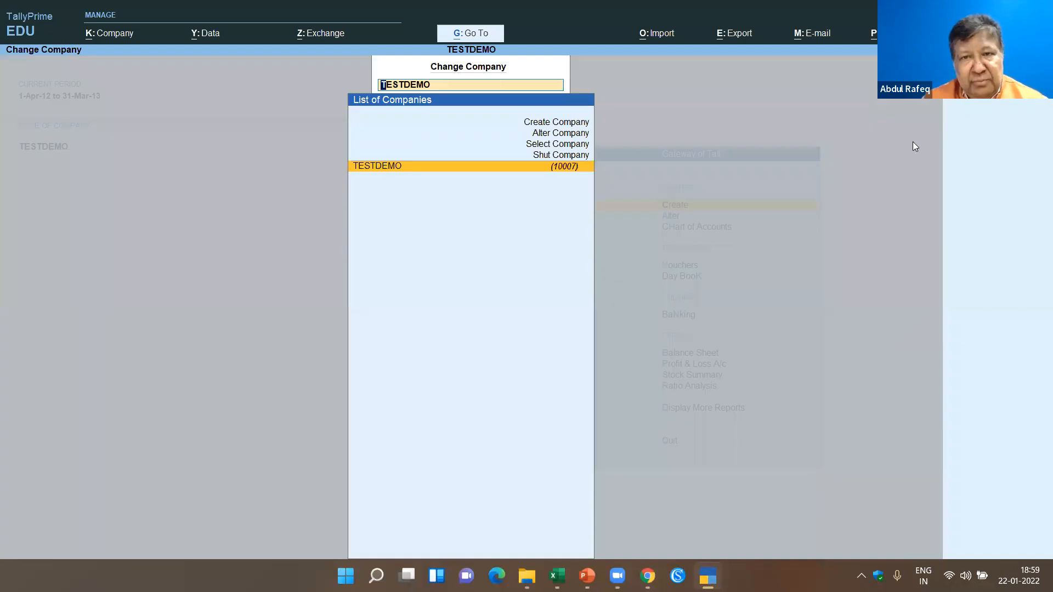
{"action": "key", "text": "Up"}
{"action": "key", "text": "Up"}
{"action": "key", "text": "Up"}
{"action": "key", "text": "Up"}
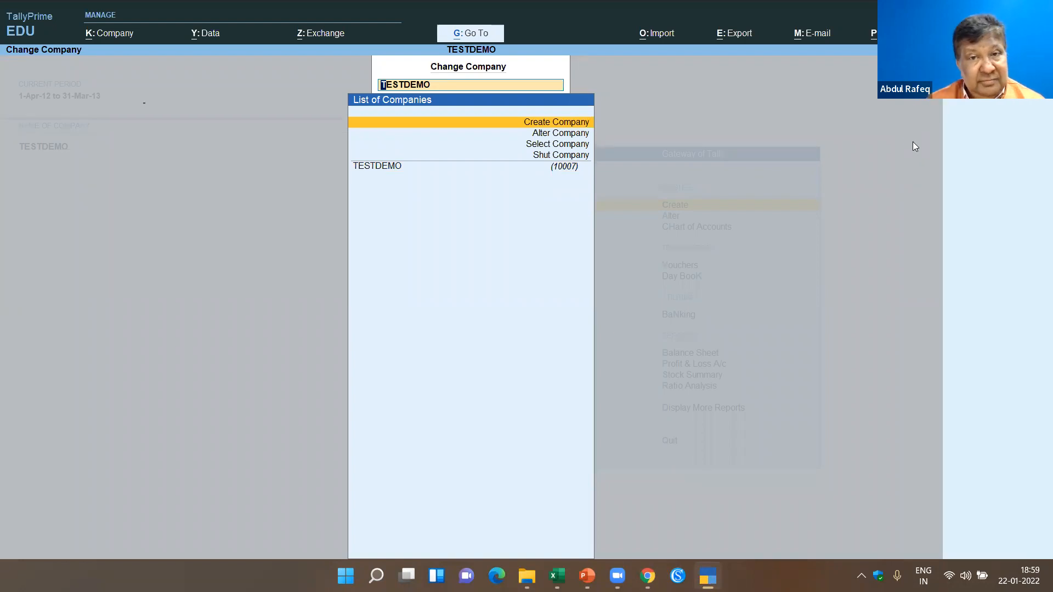
{"action": "key", "text": "Escape"}
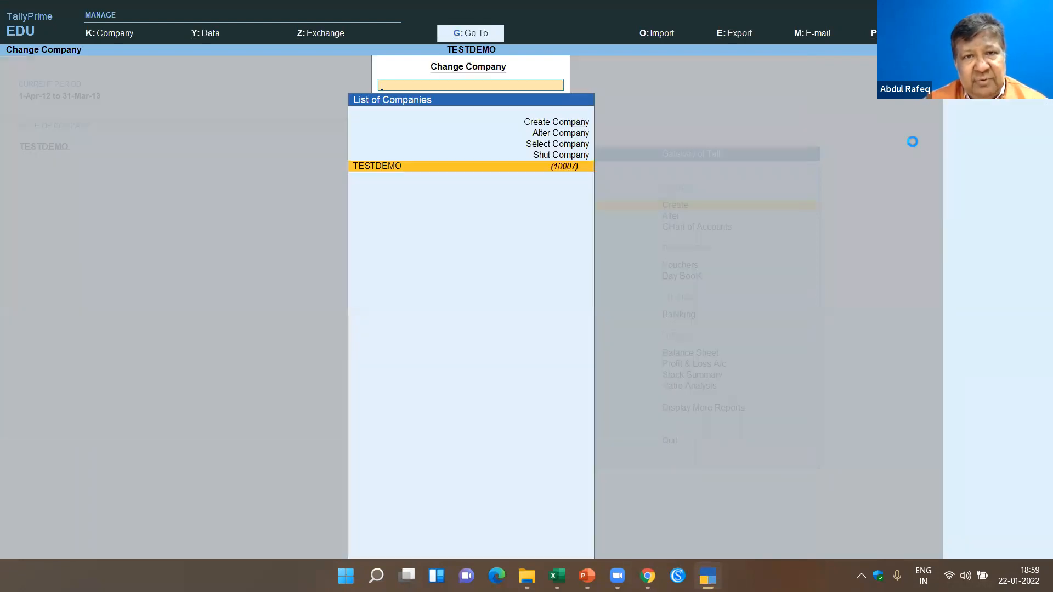
{"action": "key", "text": "Escape"}
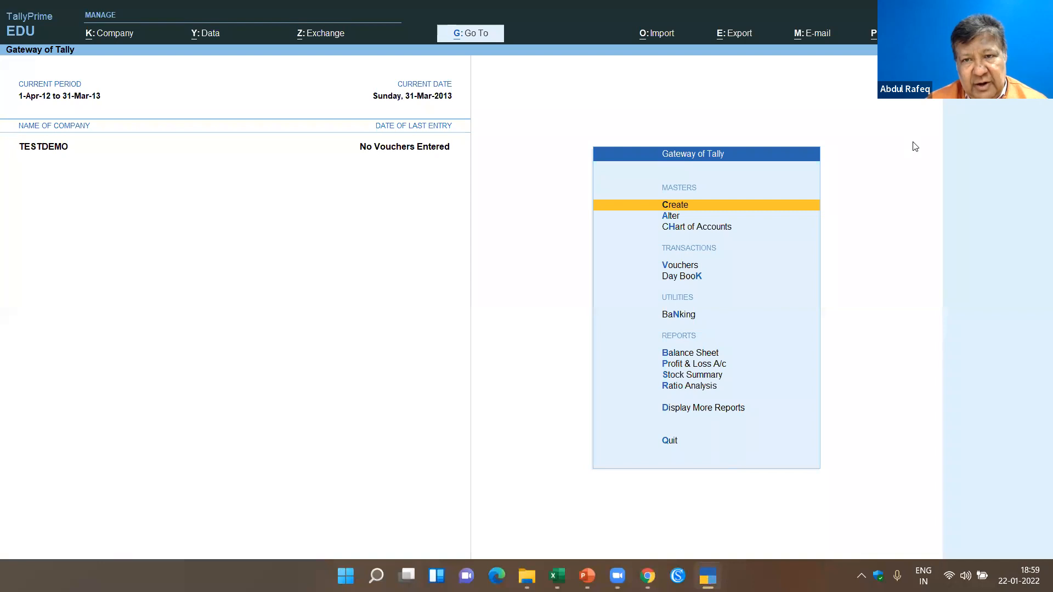
{"action": "key", "text": "Down"}
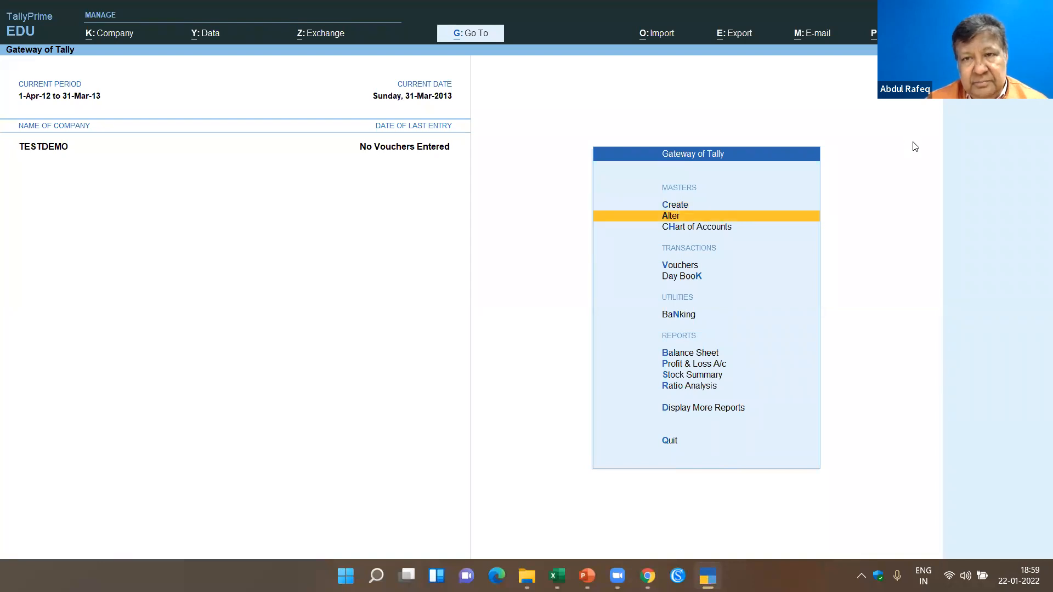
{"action": "key", "text": "Return"}
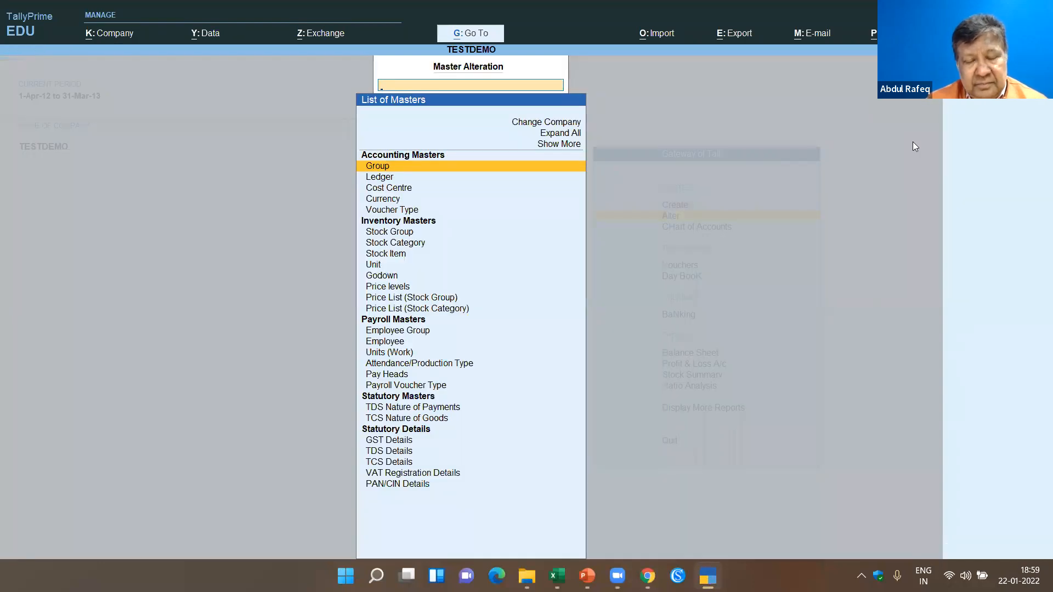
{"action": "key", "text": "Escape"}
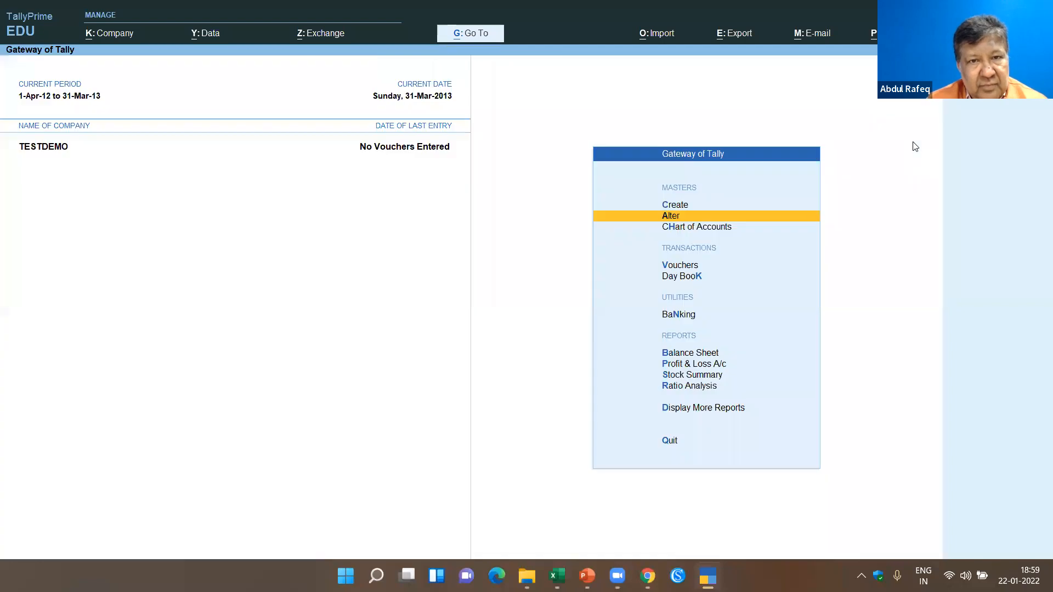
{"action": "key", "text": "Escape"}
{"action": "key", "text": "n"}
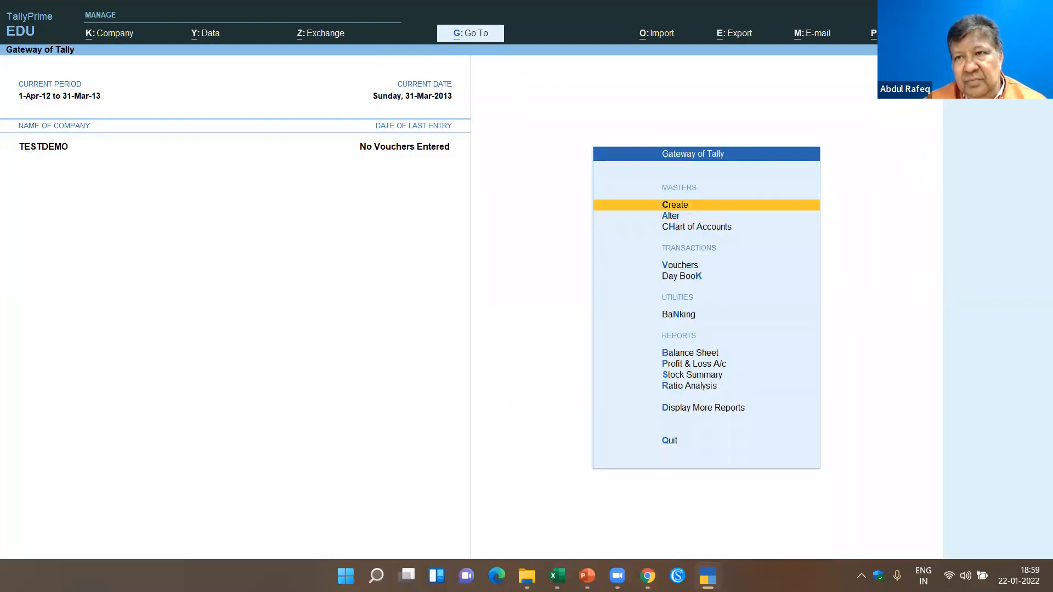
- Open the company details of TESTDEMO for alteration
{"action": "key", "text": "F3"}
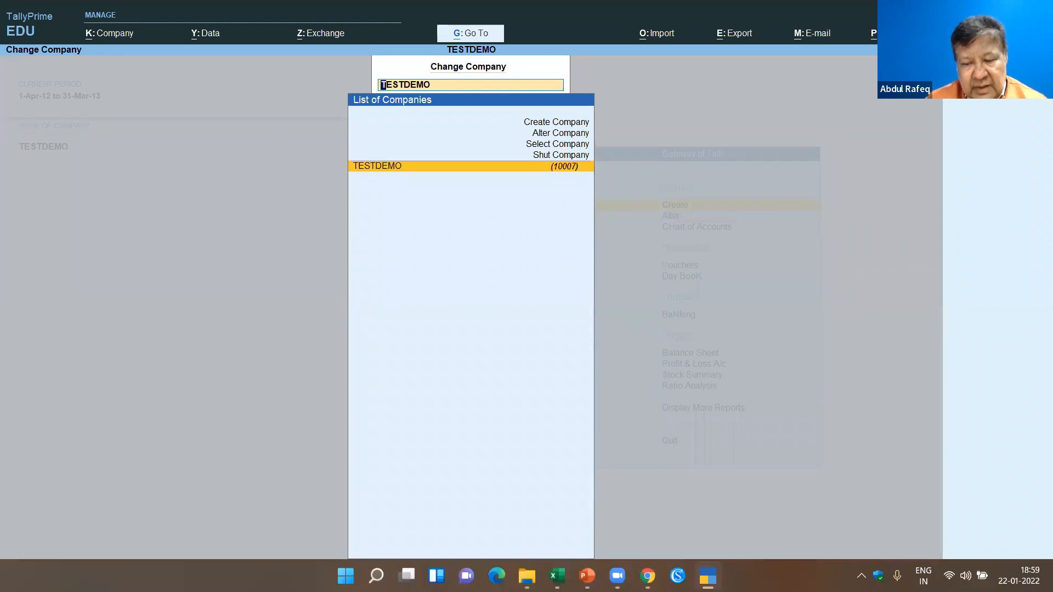
{"action": "key", "text": "Up"}
{"action": "key", "text": "Up"}
{"action": "key", "text": "Up"}
{"action": "key", "text": "Return"}
{"action": "key", "text": "Return"}
{"action": "key", "text": "Return"}
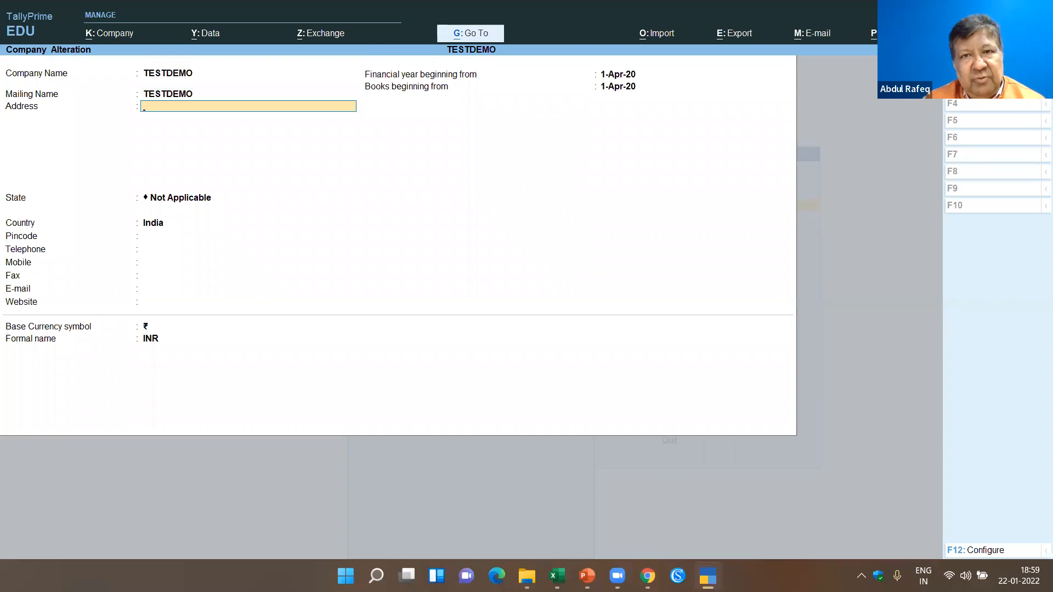
- Set the financial year beginning to 1-Apr-19 after checking the voucher dates in Excel, and save the company despite the data-loss prompts
{"action": "left_click", "coordinate": [632, 77]}
{"action": "type", "text": "1apr19"}
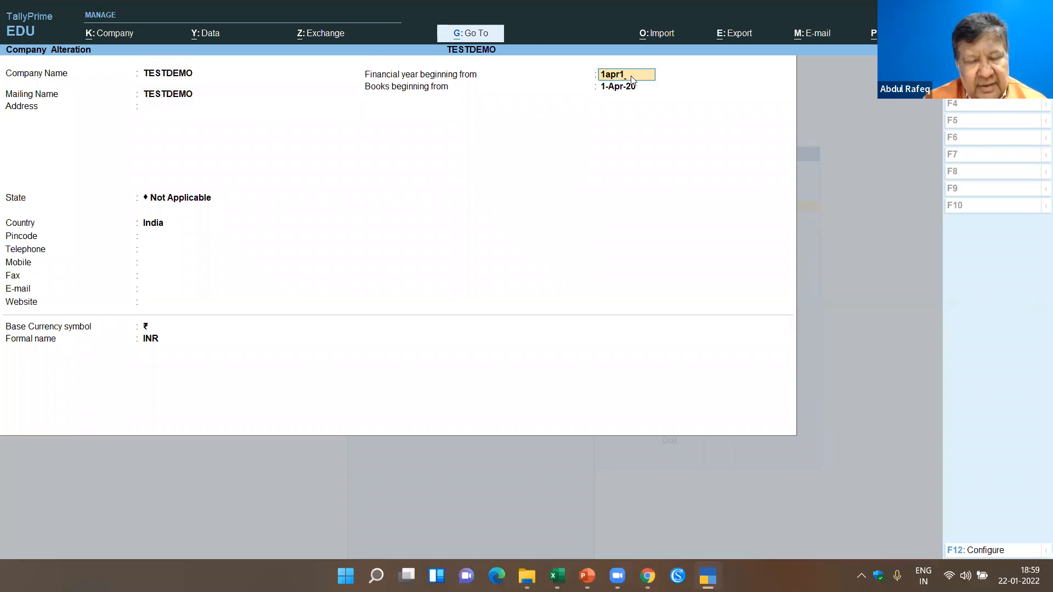
{"action": "key", "text": "alt+Tab"}
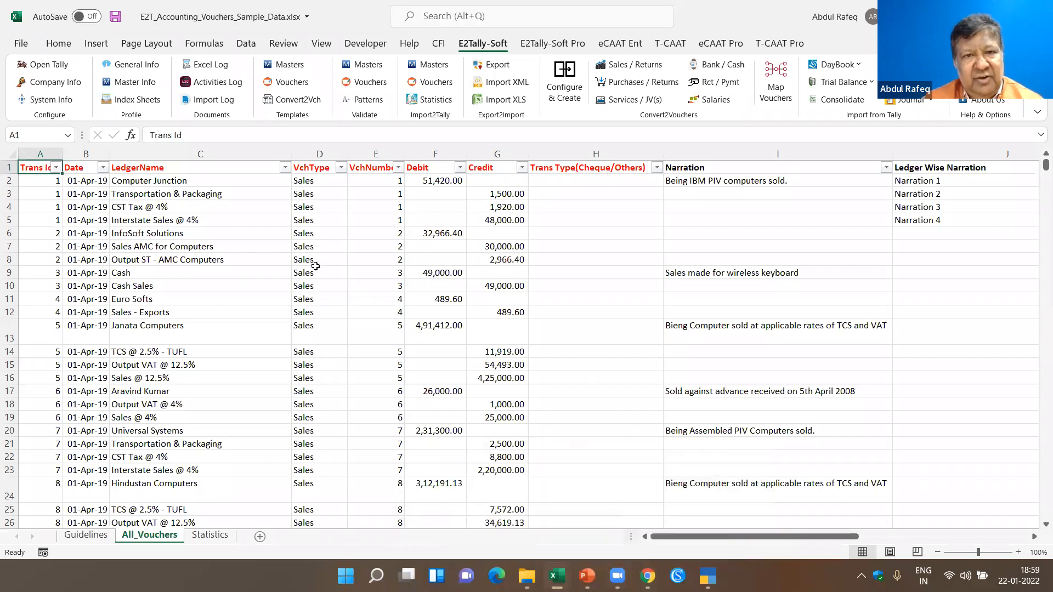
{"action": "left_click", "coordinate": [181, 246]}
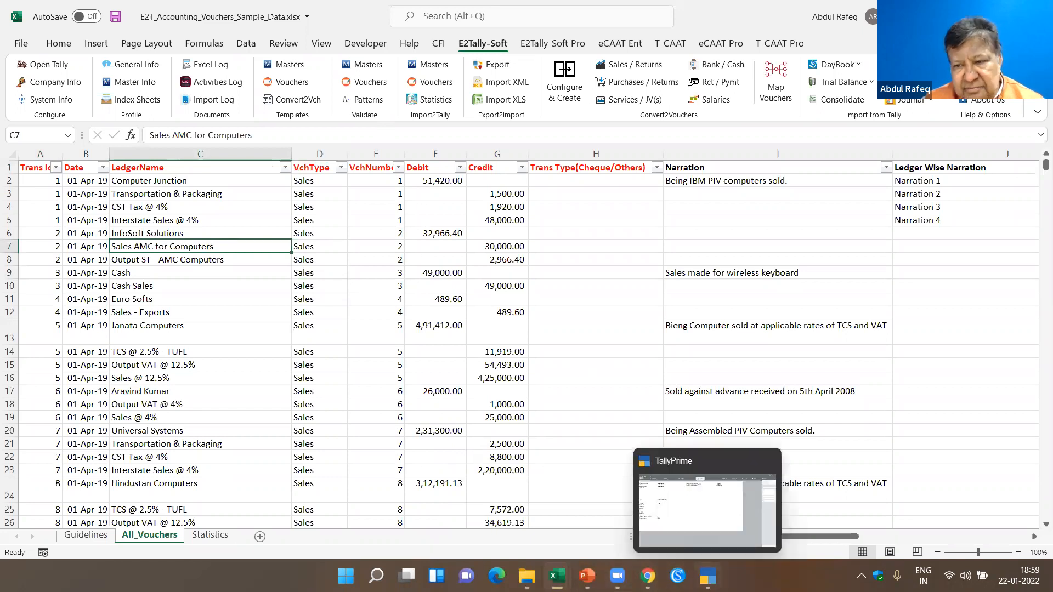
{"action": "left_click", "coordinate": [708, 576]}
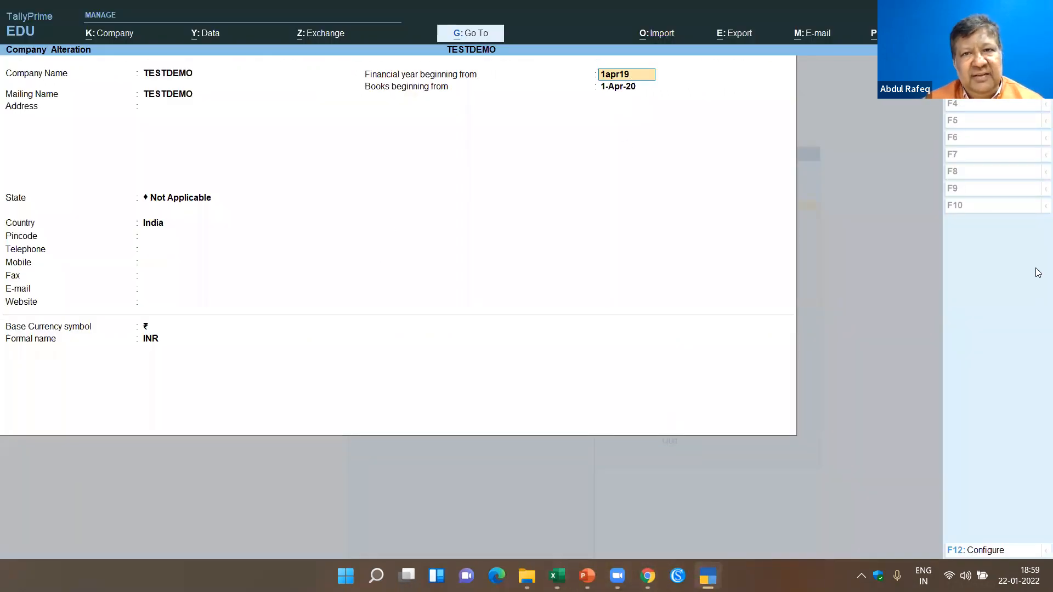
{"action": "key", "text": "Return"}
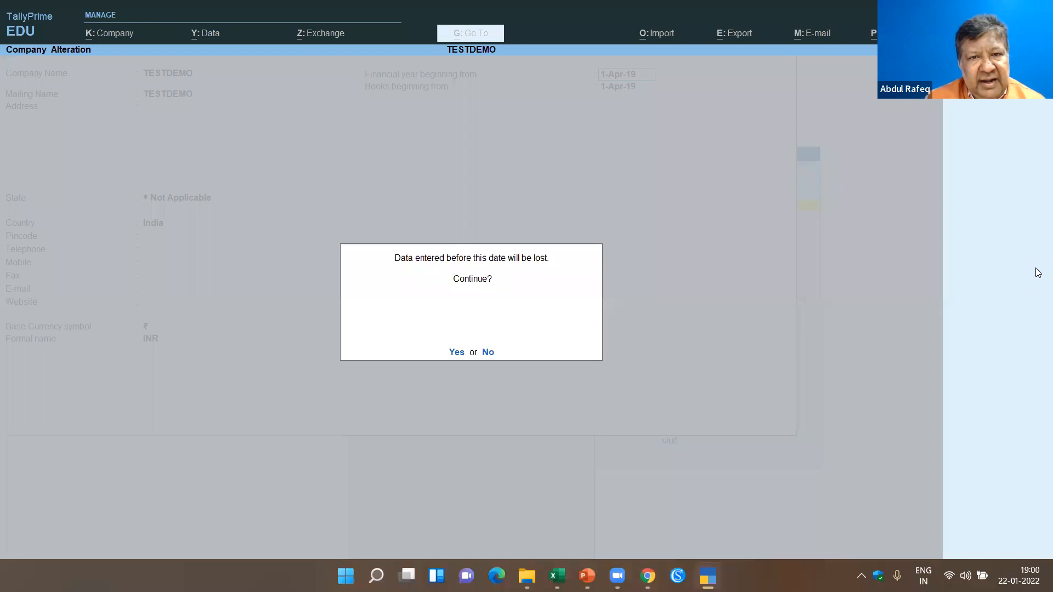
{"action": "key", "text": "Return"}
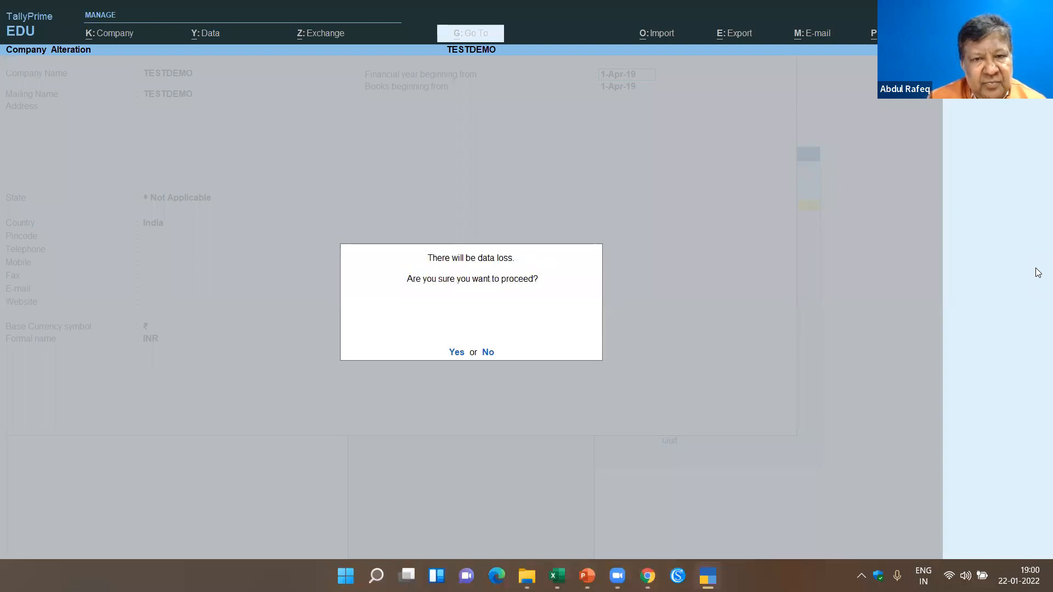
{"action": "key", "text": "Return"}
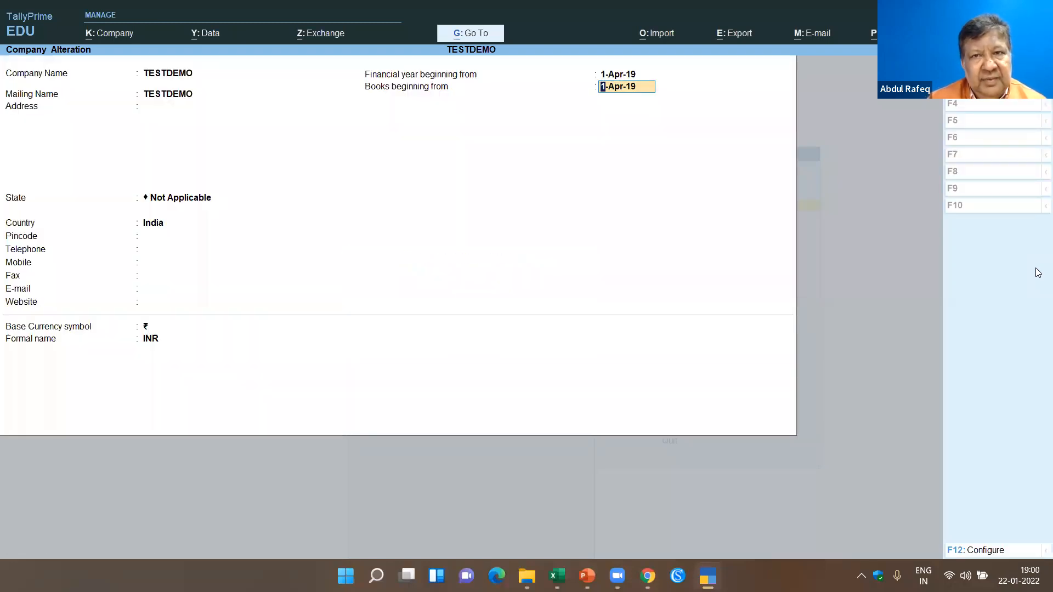
{"action": "key", "text": "Return"}
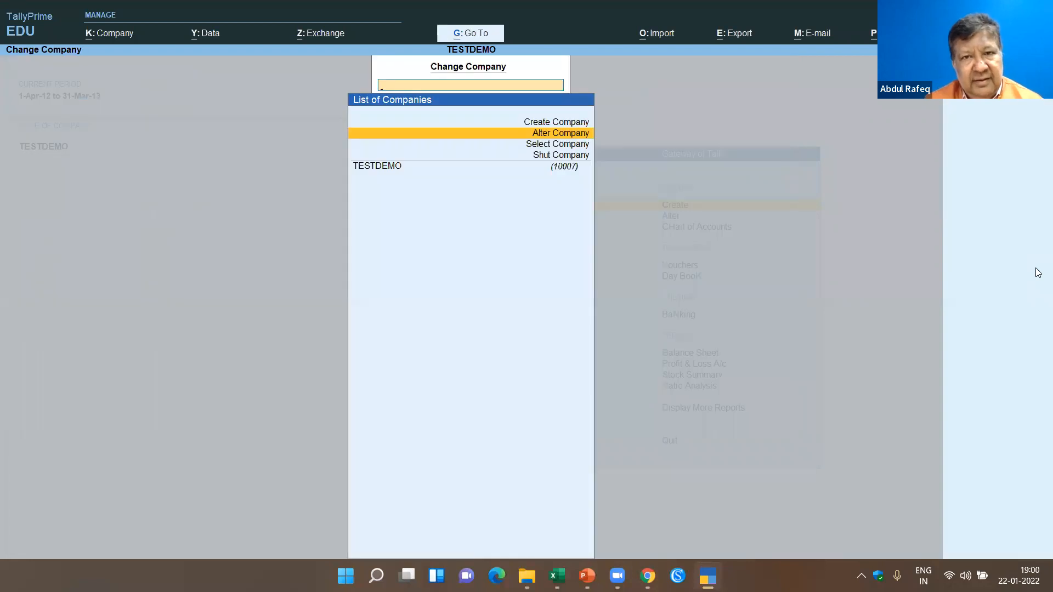
{"action": "key", "text": "Escape"}
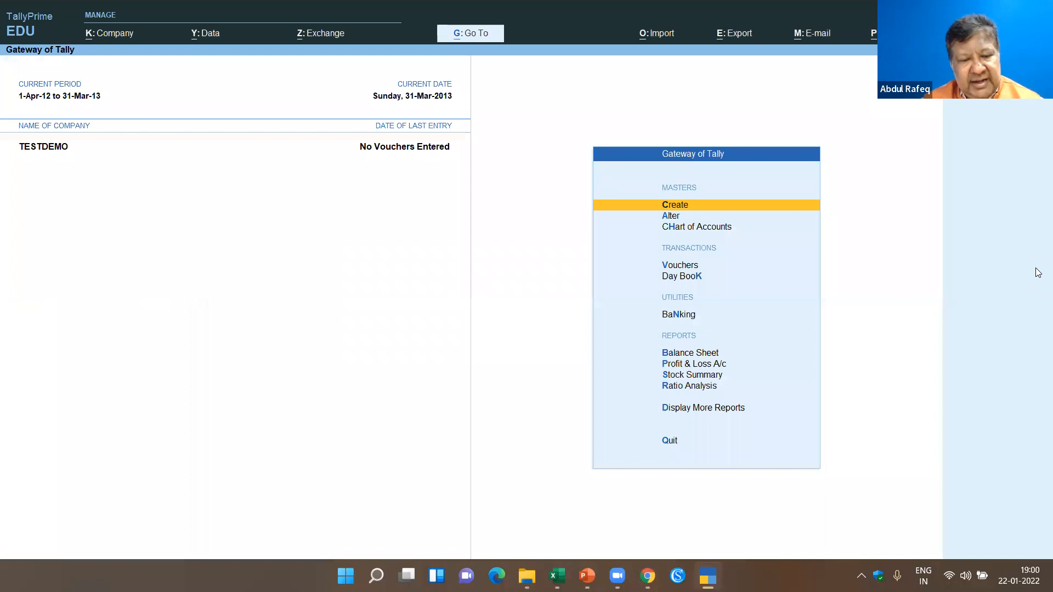
- Open the Statistics report of TESTDEMO and set its period to 1-4-2019 through 31-3-2020
{"action": "key", "text": "d"}
{"action": "key", "text": "s"}
{"action": "key", "text": "s"}
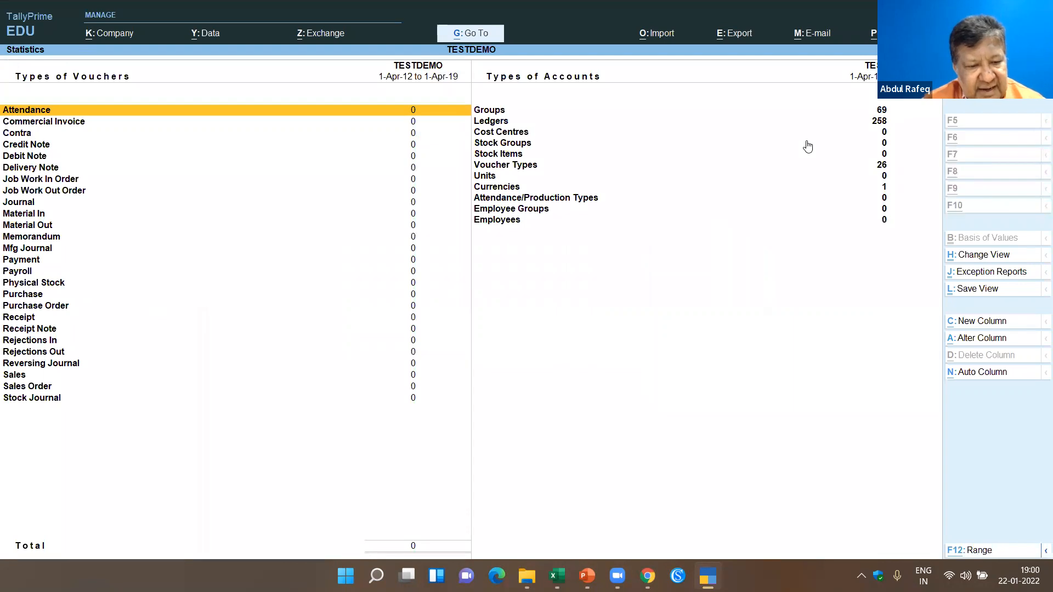
{"action": "key", "text": "F2"}
{"action": "type", "text": "1-4-19"}
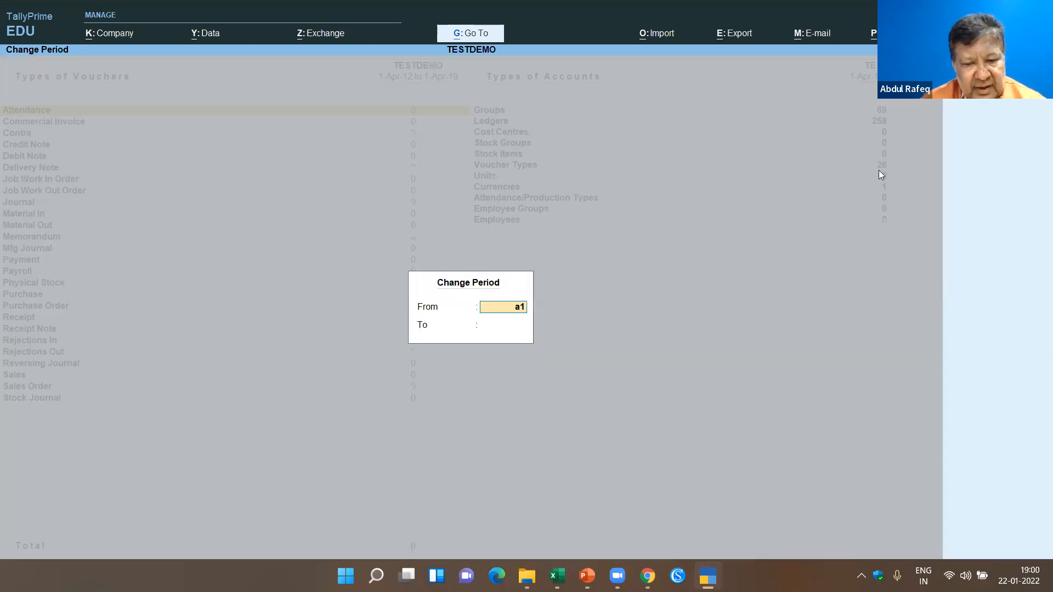
{"action": "key", "text": "Return"}
{"action": "type", "text": "31-3-20"}
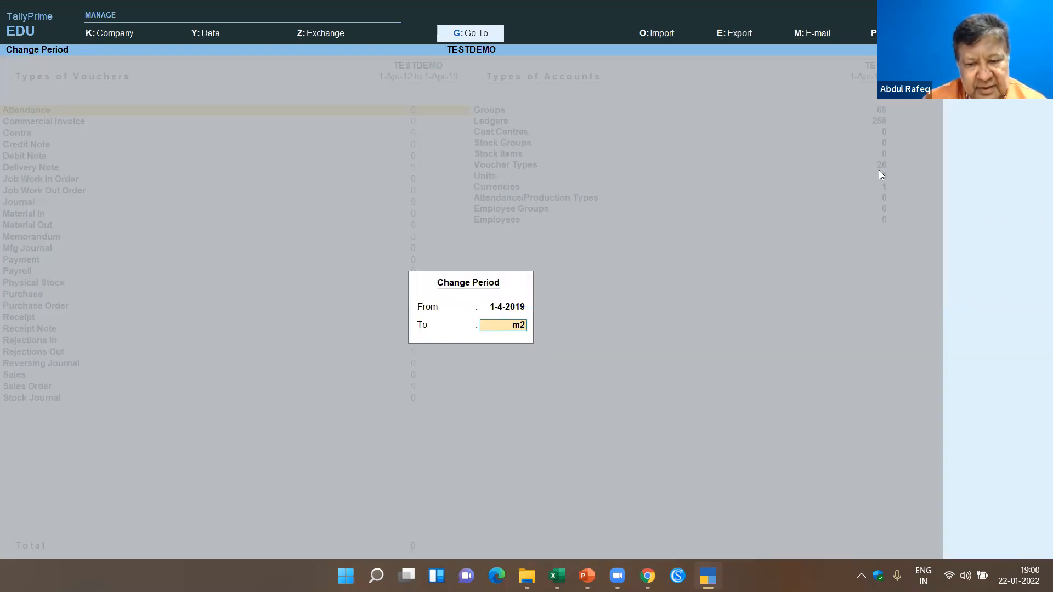
{"action": "key", "text": "Return"}
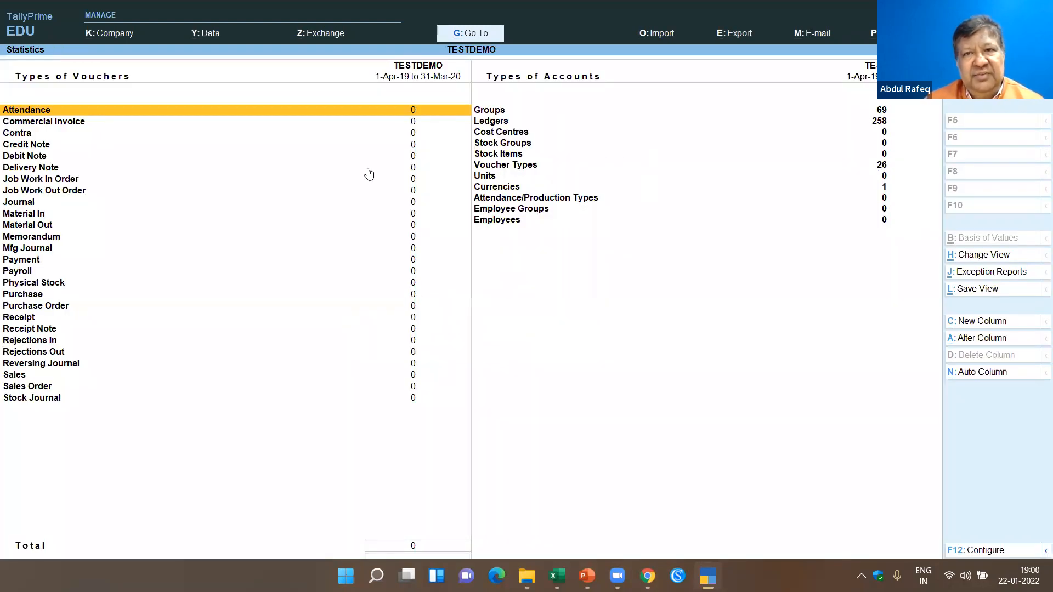
- Switch to the E2T_Accounting_Vouchers_Sample_Data.xlsx workbook and import its accounting vouchers into TESTDEMO with E2Tally-Soft
{"action": "mouse_move", "coordinate": [578, 568]}
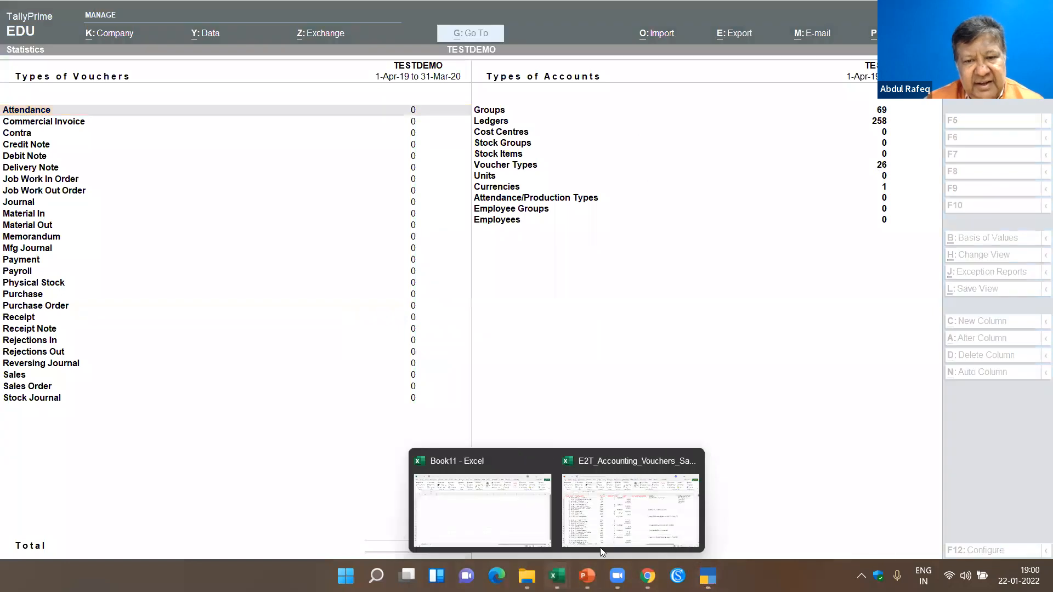
{"action": "left_click", "coordinate": [611, 520]}
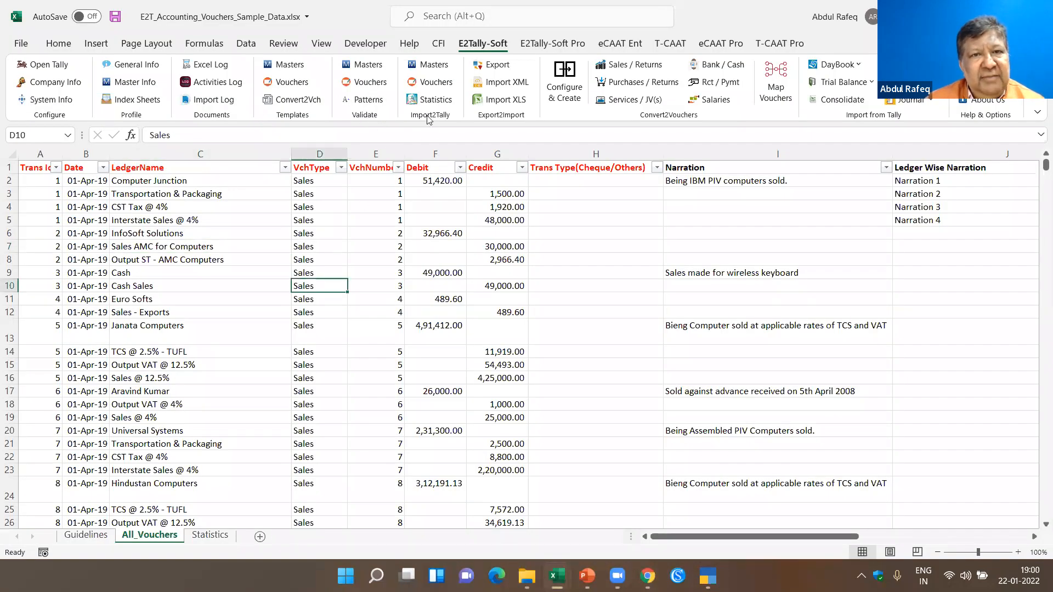
{"action": "left_click", "coordinate": [434, 82]}
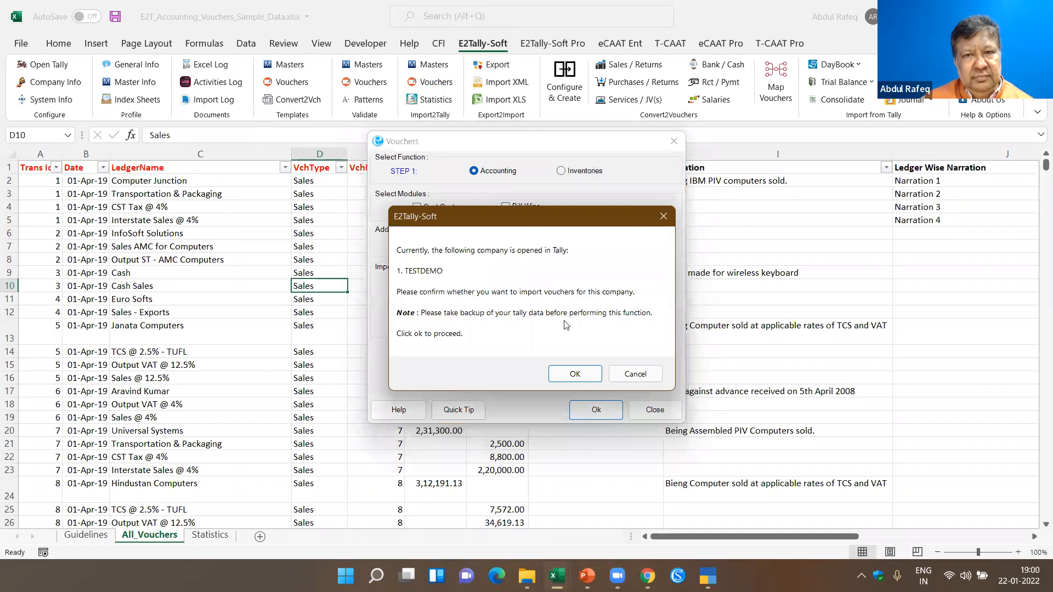
{"action": "left_click", "coordinate": [566, 372]}
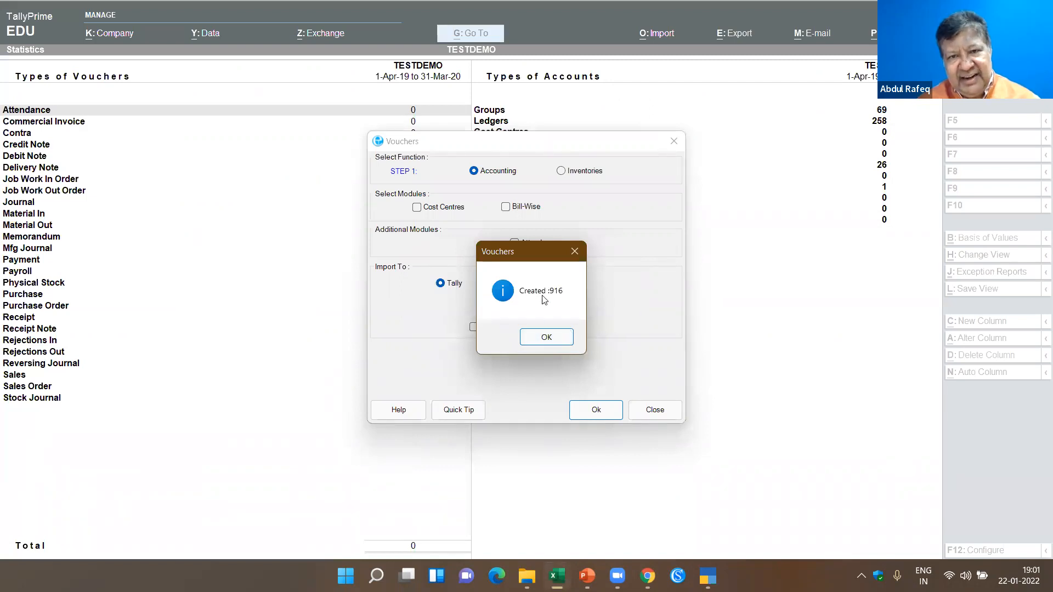
- Acknowledge the completed voucher import and save its statistics data into Excel
{"action": "left_click", "coordinate": [554, 338]}
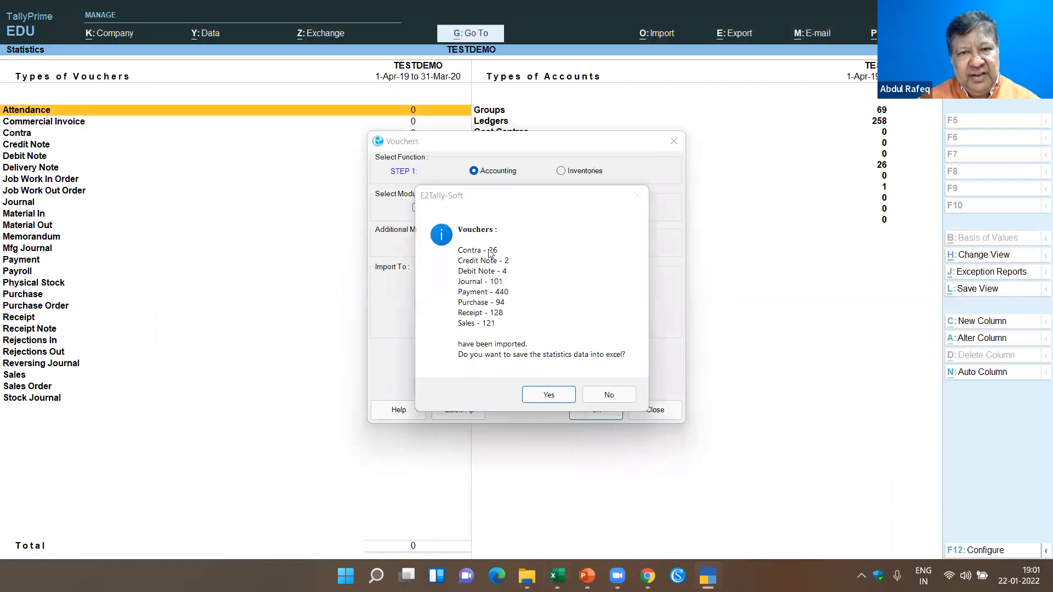
{"action": "left_click", "coordinate": [549, 395]}
{"action": "left_click", "coordinate": [453, 356]}
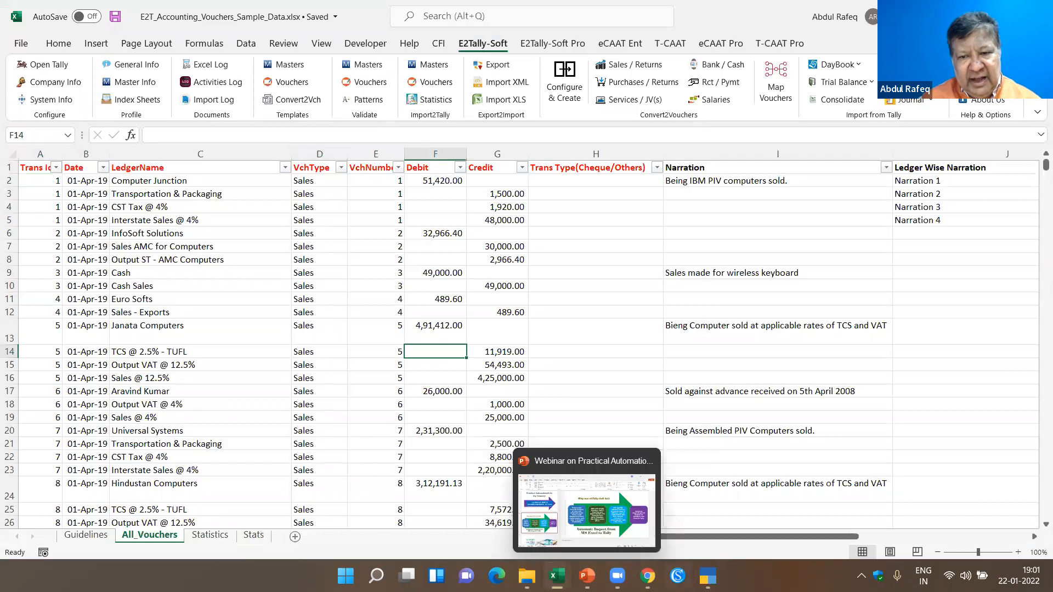
- Switch to TallyPrime, reopen the Statistics report of TESTDEMO and view the monthly register of its Contra vouchers
{"action": "left_click", "coordinate": [708, 576]}
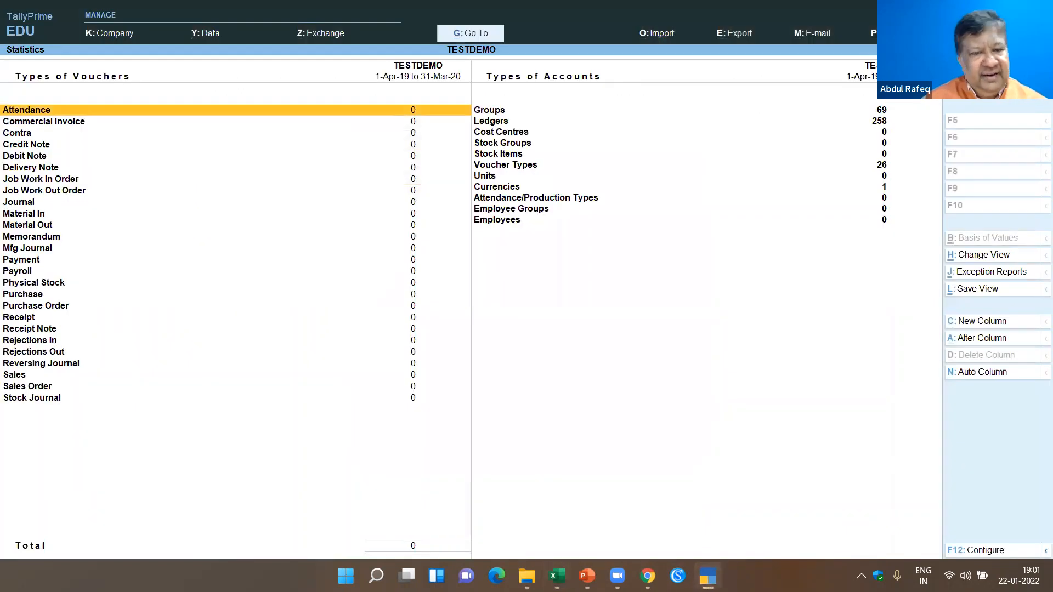
{"action": "key", "text": "Escape"}
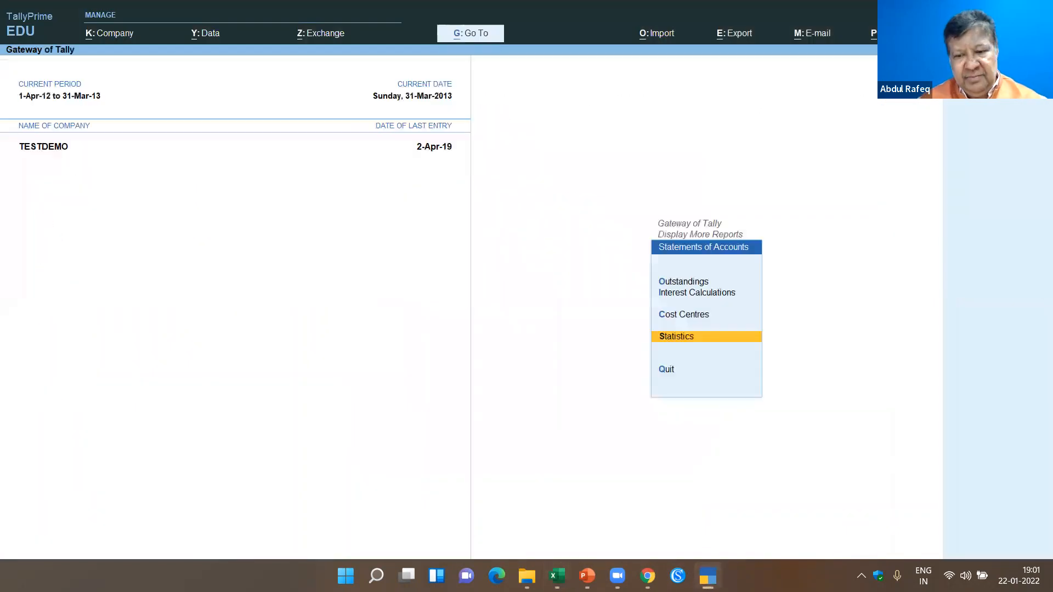
{"action": "key", "text": "Return"}
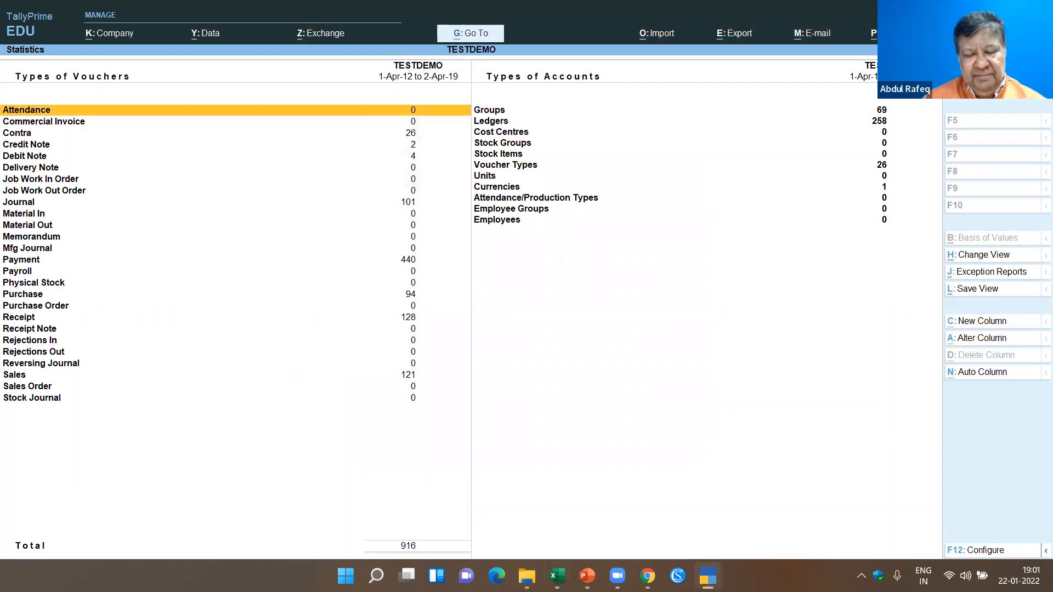
{"action": "key", "text": "Down"}
{"action": "key", "text": "Down"}
{"action": "key", "text": "Return"}
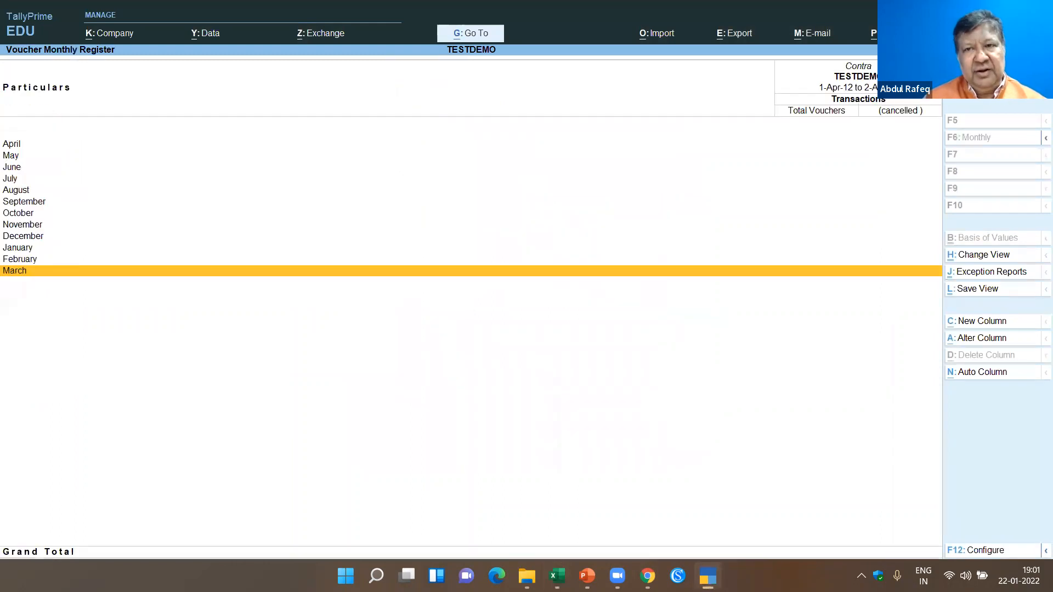
{"action": "key", "text": "Escape"}
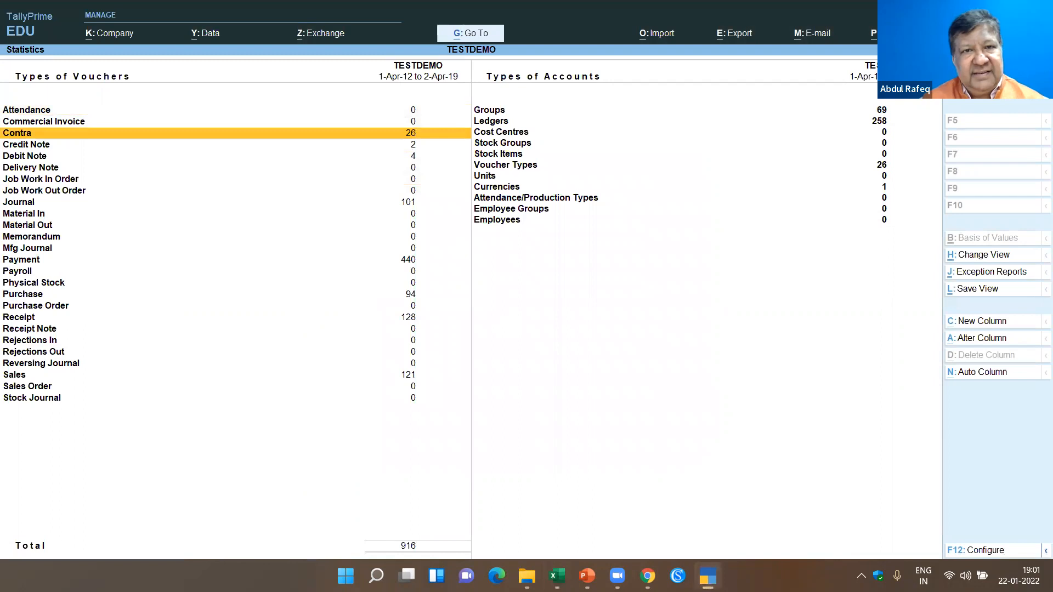
- Return to the Gateway of Tally and set the current period to 1-Apr-19 through 31-Mar-20
{"action": "key", "text": "Escape"}
{"action": "key", "text": "Escape"}
{"action": "key", "text": "Escape"}
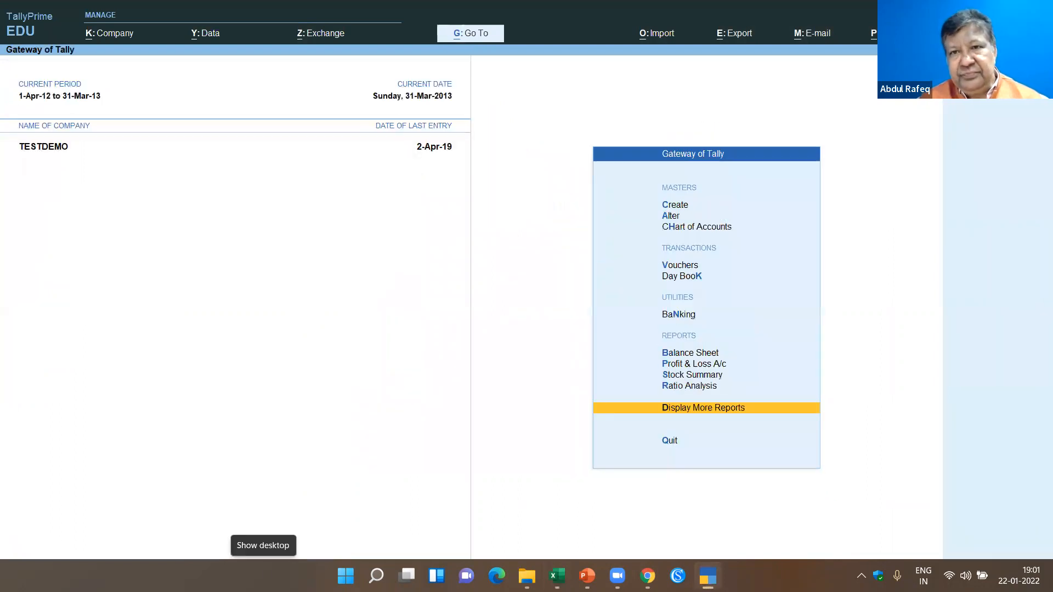
{"action": "key", "text": "Escape"}
{"action": "key", "text": "n"}
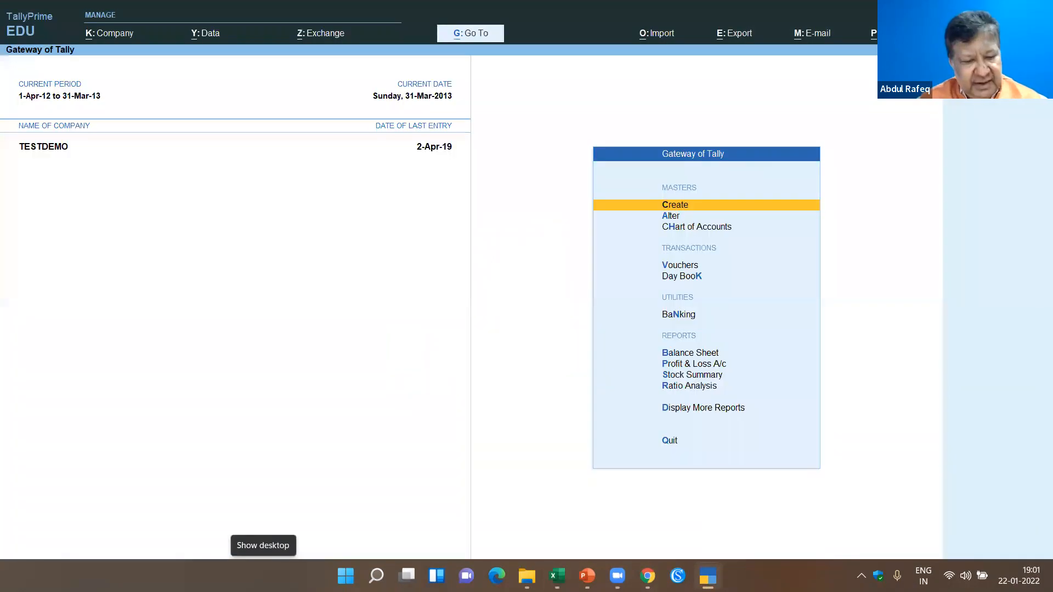
{"action": "key", "text": "alt+F2"}
{"action": "type", "text": "1-4-19"}
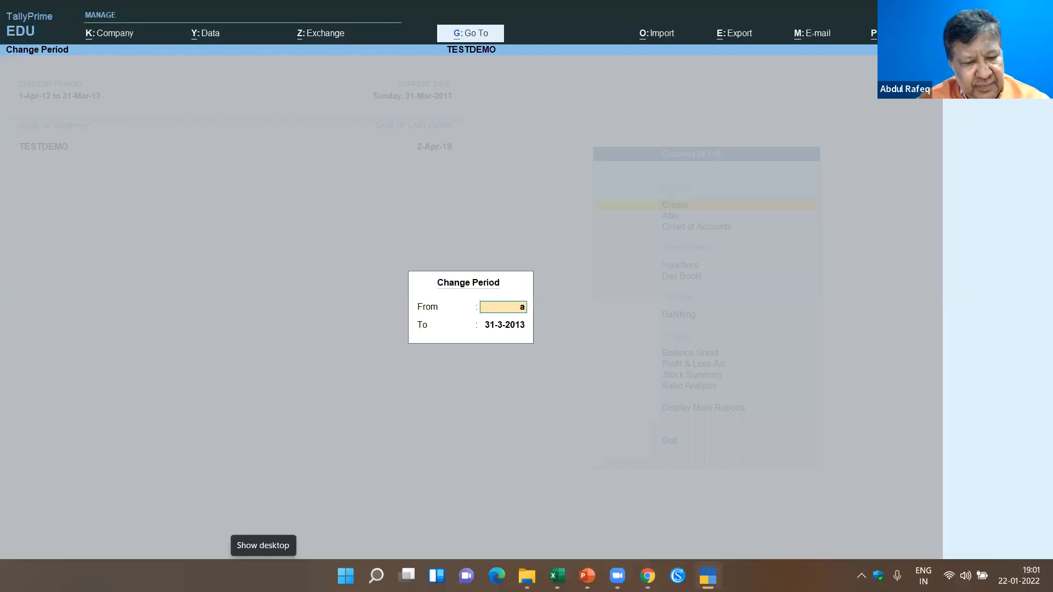
{"action": "key", "text": "Return"}
{"action": "type", "text": "m20"}
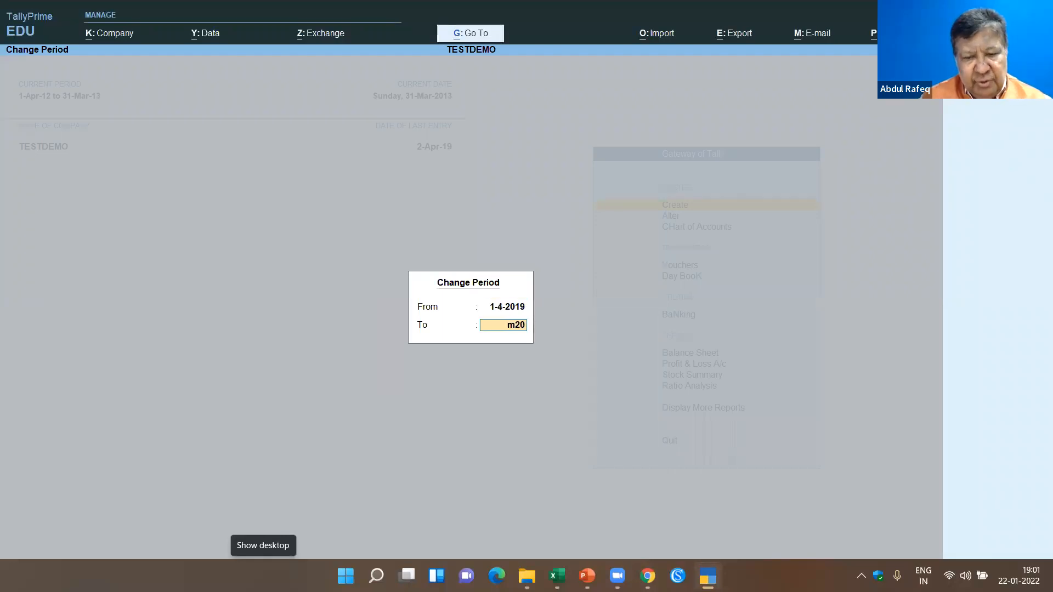
{"action": "key", "text": "Return"}
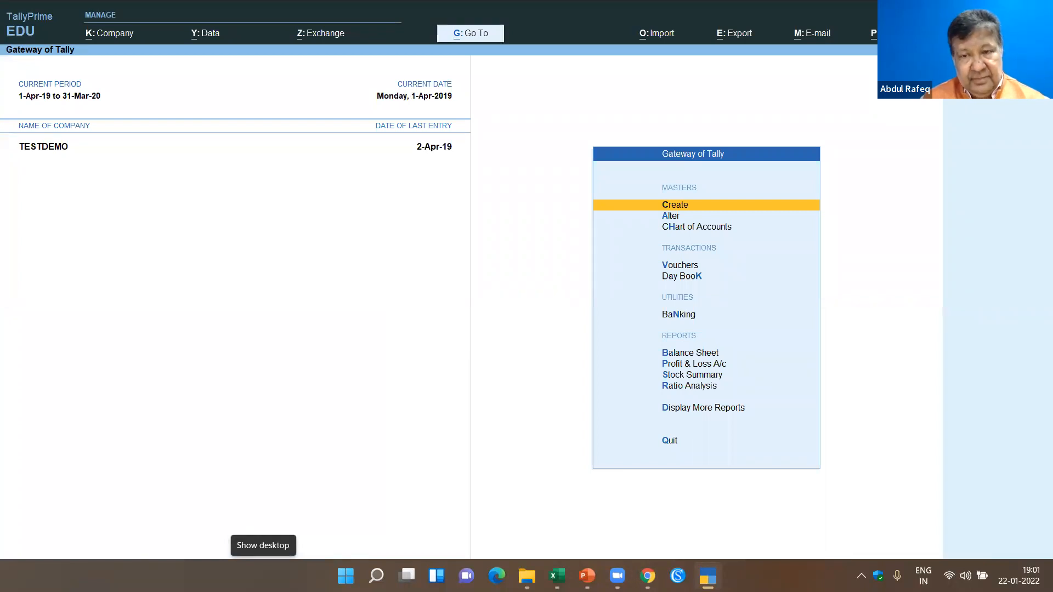
- Open the Day Book and browse the imported vouchers one by one, starting from Contra voucher 1 and continuing into the Payment vouchers
{"action": "key", "text": "d"}
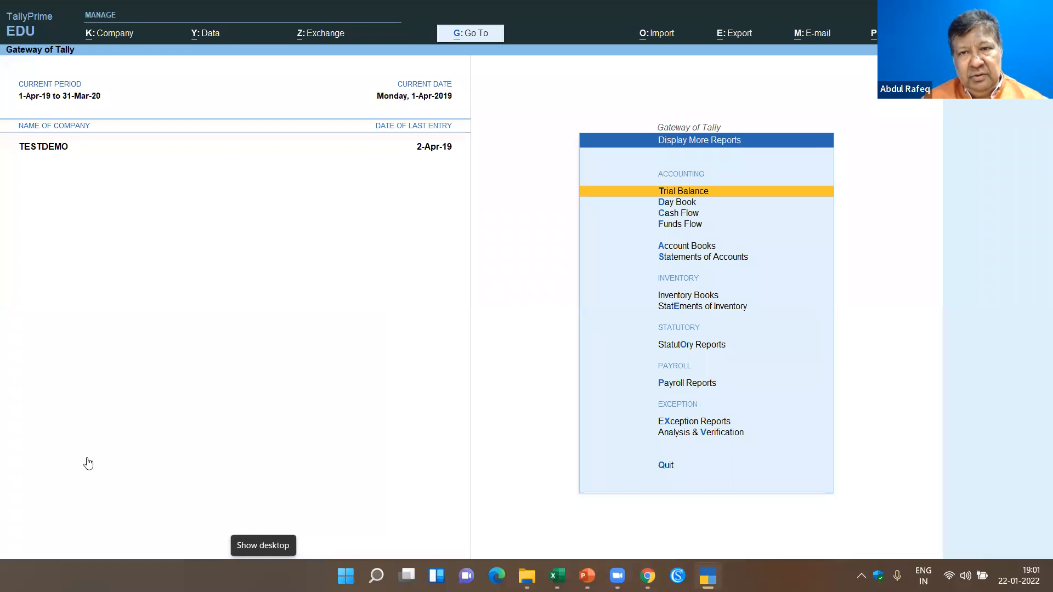
{"action": "key", "text": "d"}
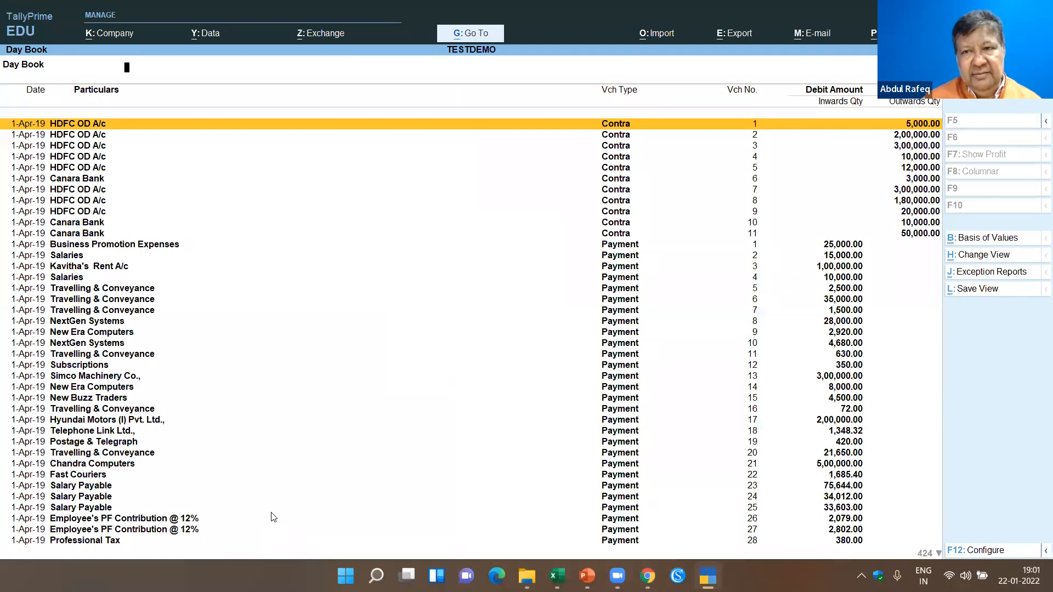
{"action": "key", "text": "Return"}
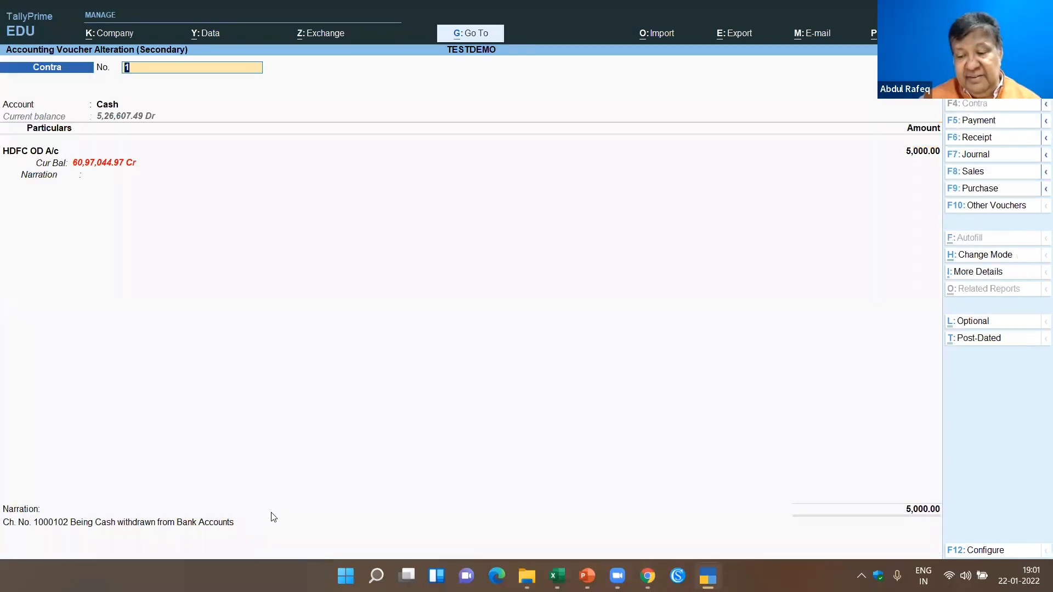
{"action": "key", "text": "Page_Down"}
{"action": "key", "text": "Page_Down"}
{"action": "key", "text": "Page_Down"}
{"action": "key", "text": "Page_Down"}
{"action": "key", "text": "Page_Down"}
{"action": "key", "text": "Page_Down"}
{"action": "key", "text": "Page_Down"}
{"action": "key", "text": "Page_Down"}
{"action": "key", "text": "Page_Down"}
{"action": "key", "text": "Page_Down"}
{"action": "key", "text": "Page_Down"}
{"action": "key", "text": "Page_Down"}
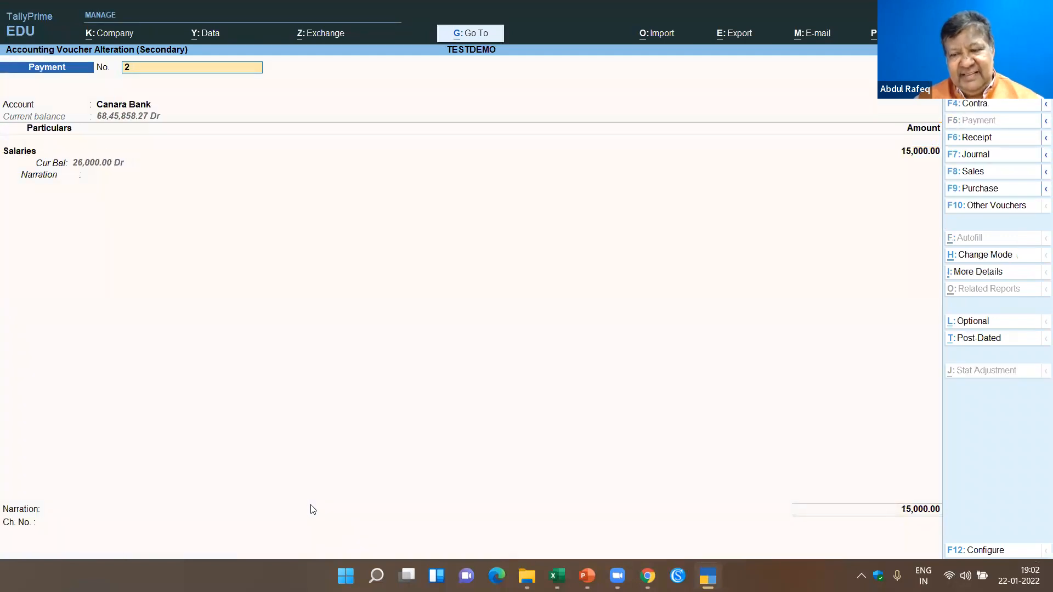
{"action": "key", "text": "Page_Down"}
{"action": "key", "text": "Page_Down"}
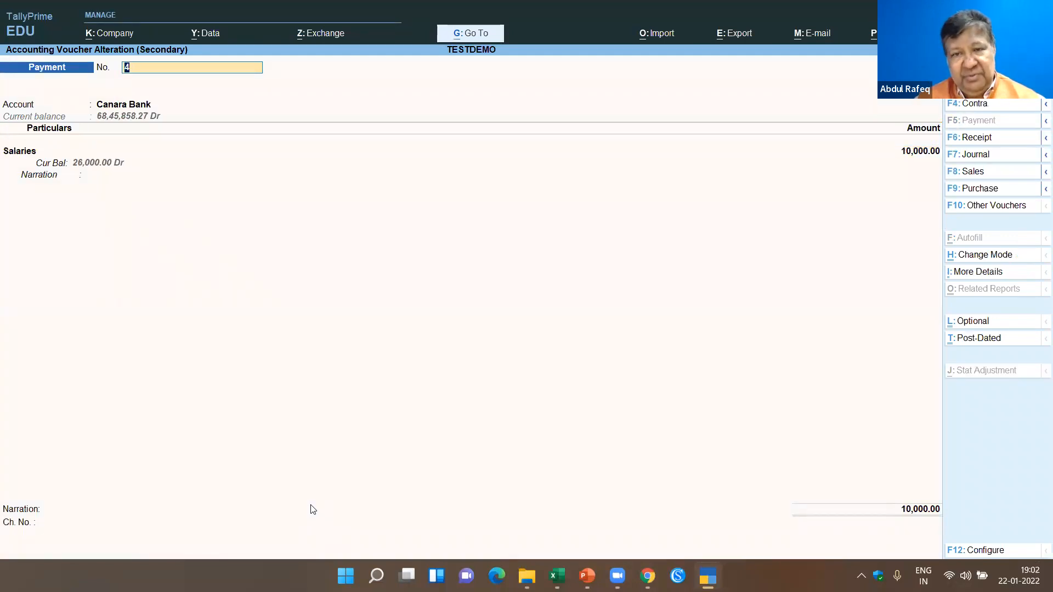
{"action": "key", "text": "Page_Down"}
{"action": "key", "text": "Page_Down"}
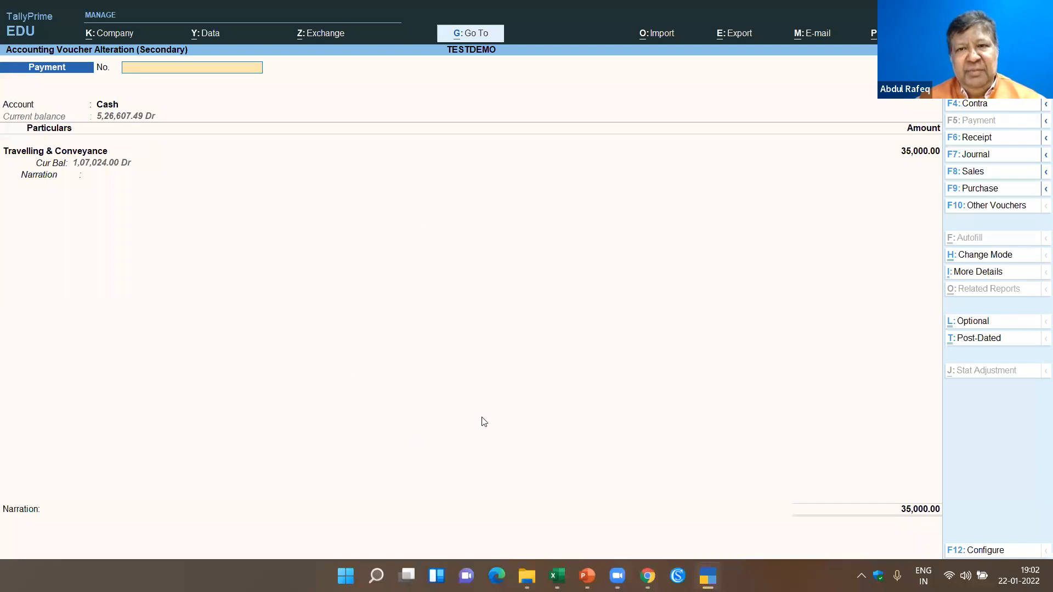
{"action": "key", "text": "Escape"}
{"action": "key", "text": "y"}
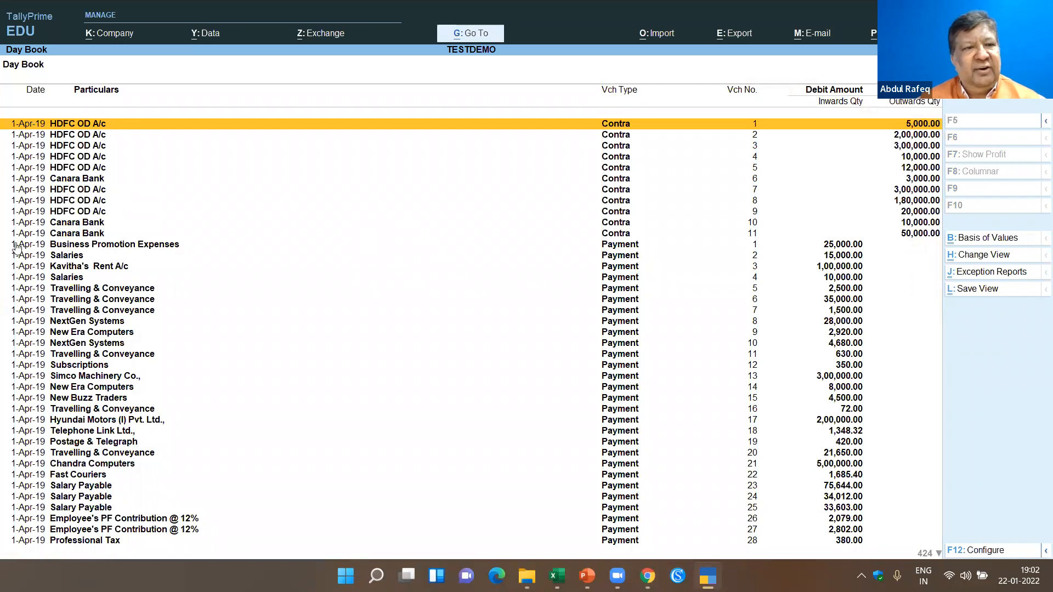
{"action": "key", "text": "Escape"}
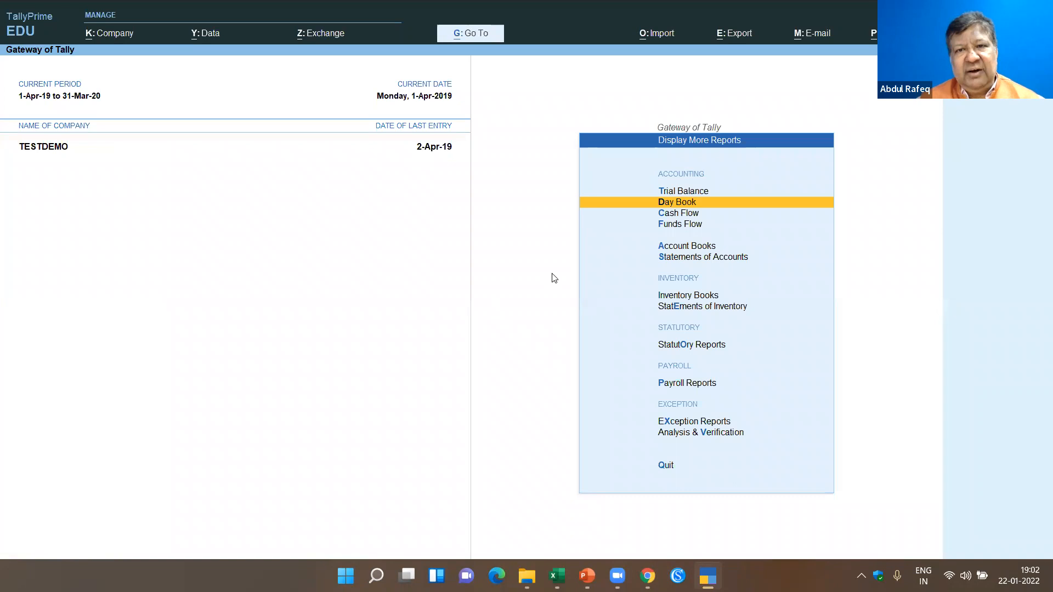
- Switch back to the Excel workbook and view the E2Tally-Soft form for converting sales data to vouchers
{"action": "key", "text": "alt+Tab"}
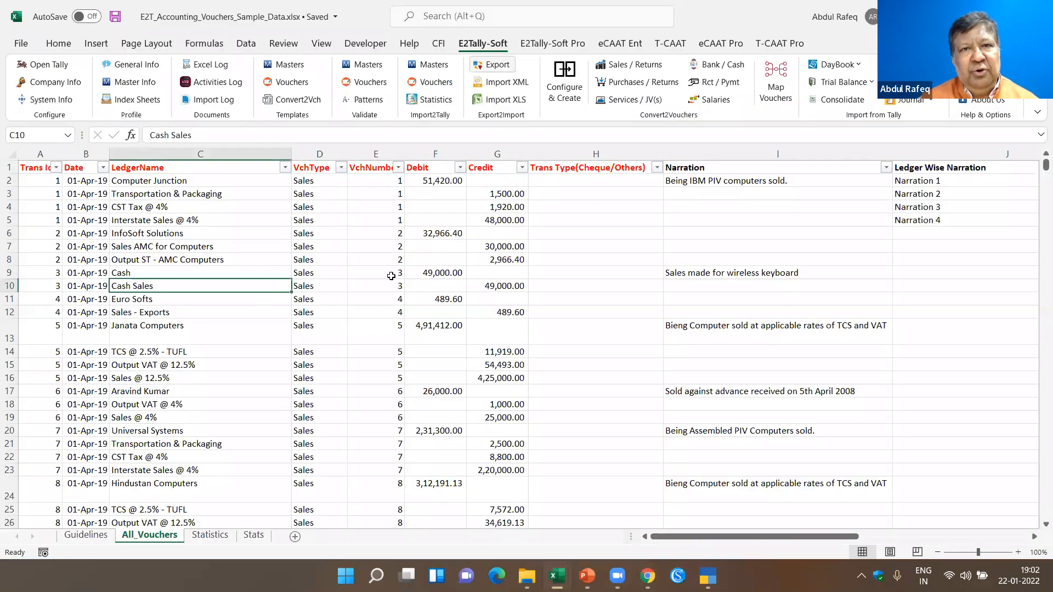
{"action": "left_click", "coordinate": [476, 295]}
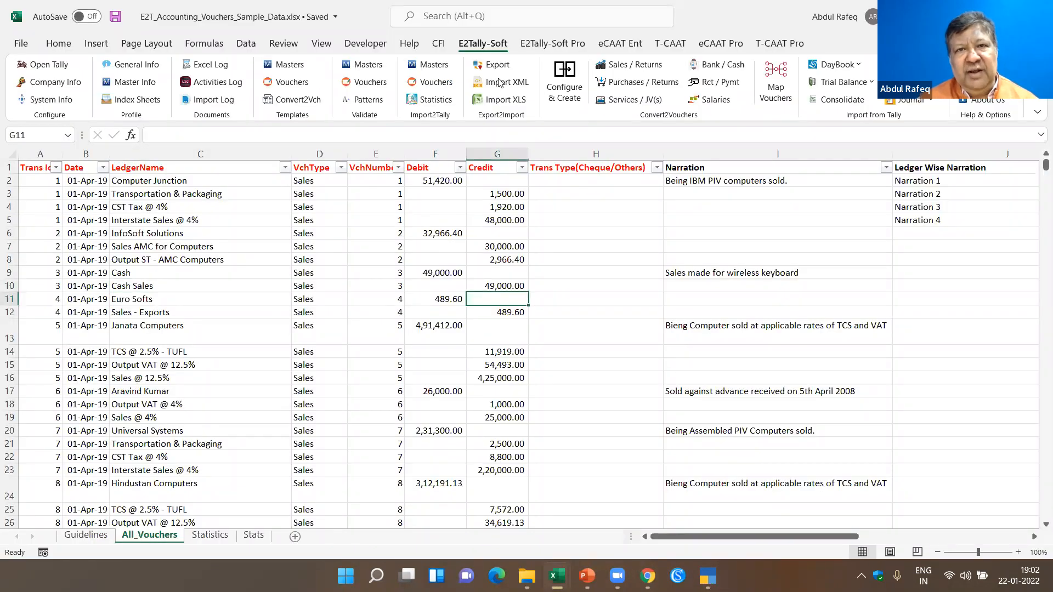
{"action": "left_click", "coordinate": [682, 43]}
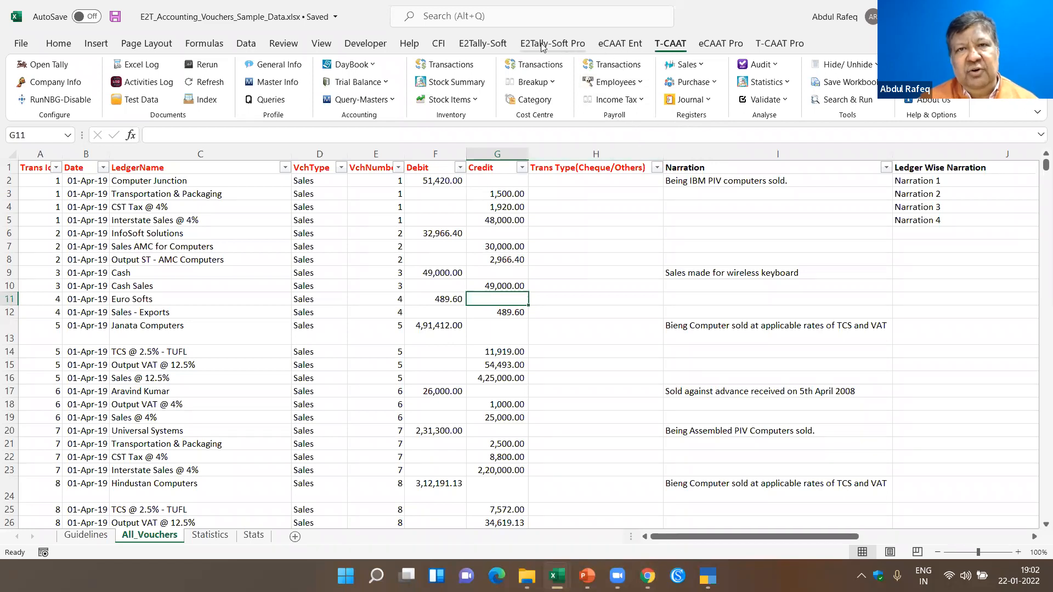
{"action": "left_click", "coordinate": [468, 44]}
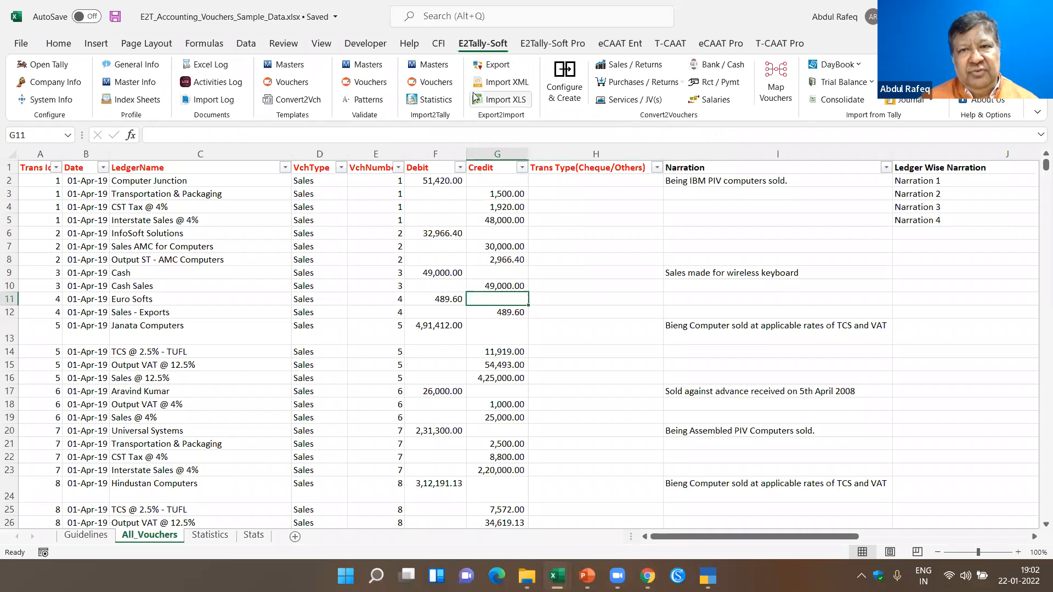
{"action": "left_click", "coordinate": [630, 65]}
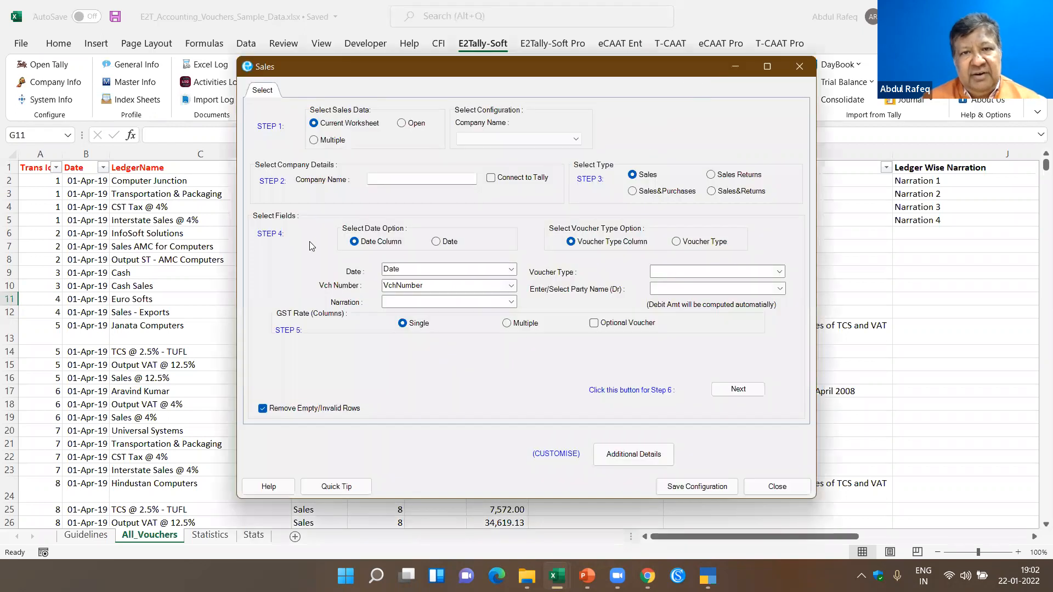
{"action": "left_click", "coordinate": [800, 67]}
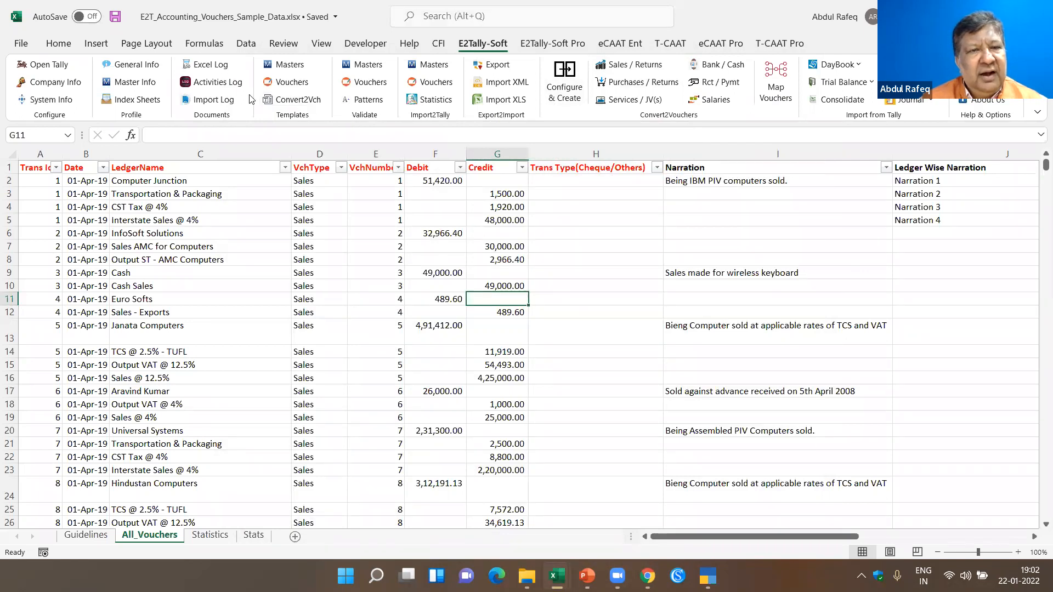
- Open fresh sample data for the Sales conversion format, using Single Rate with Header as Ledger Name
{"action": "left_click", "coordinate": [299, 101]}
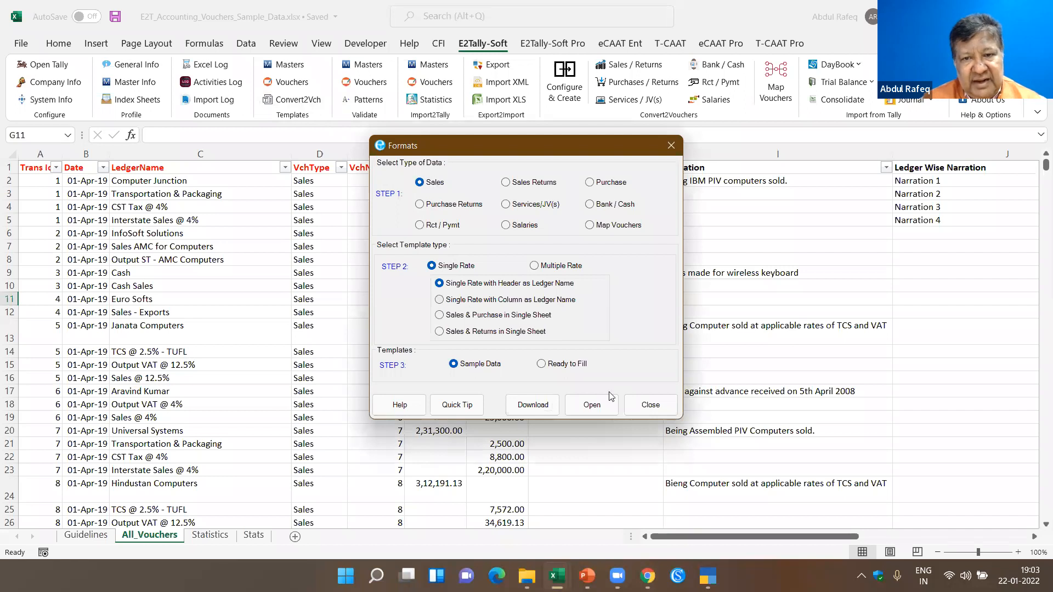
{"action": "left_click", "coordinate": [593, 408]}
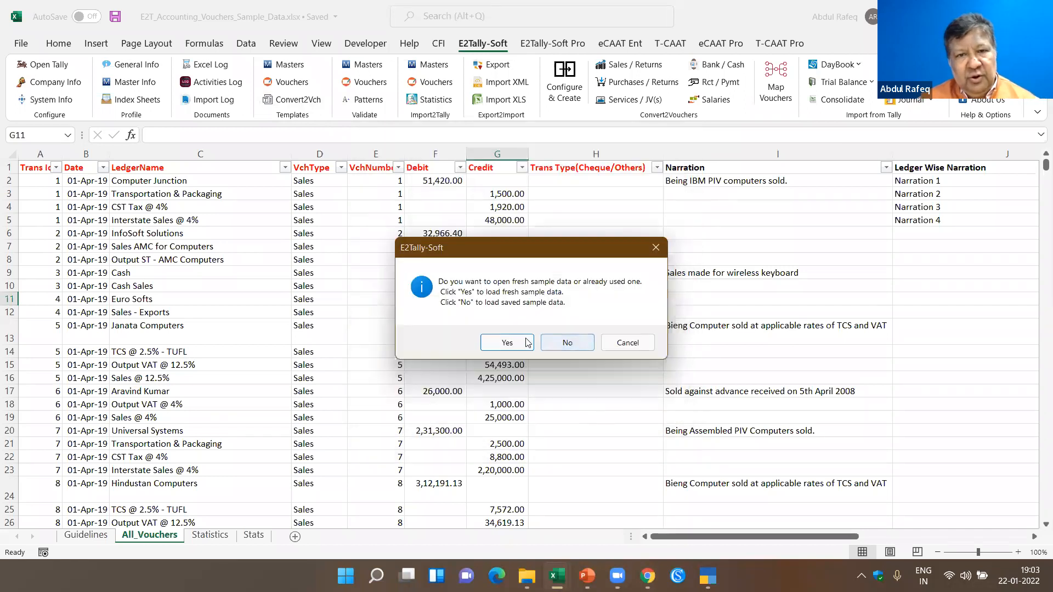
{"action": "left_click", "coordinate": [507, 343]}
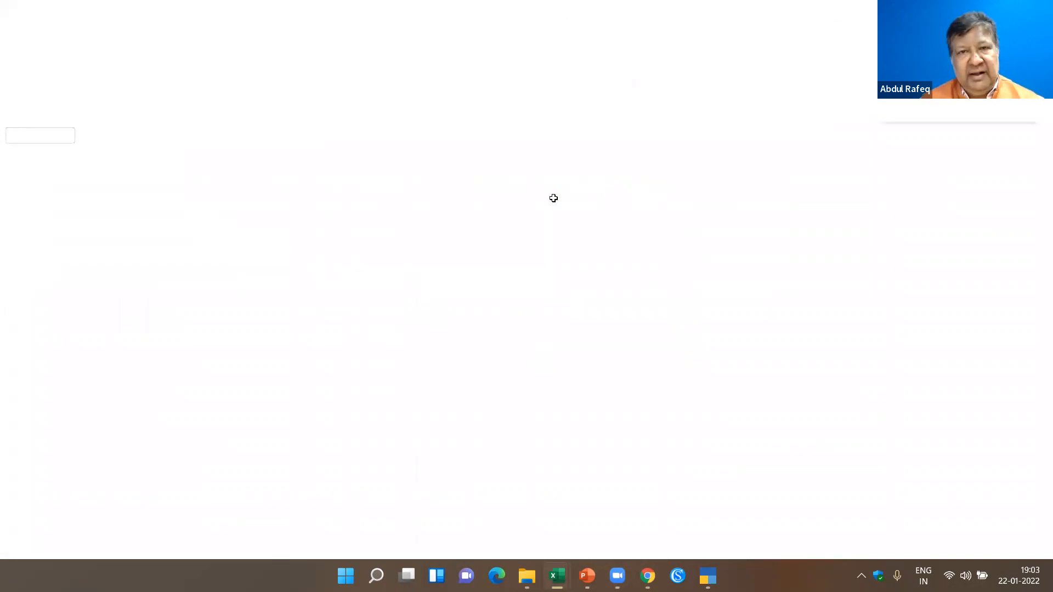
- Examine the columns of the SampleData sheet in Sales_SingleRateCol.xlsx, from party name and voucher type across to Credit Period
{"action": "left_click", "coordinate": [143, 536]}
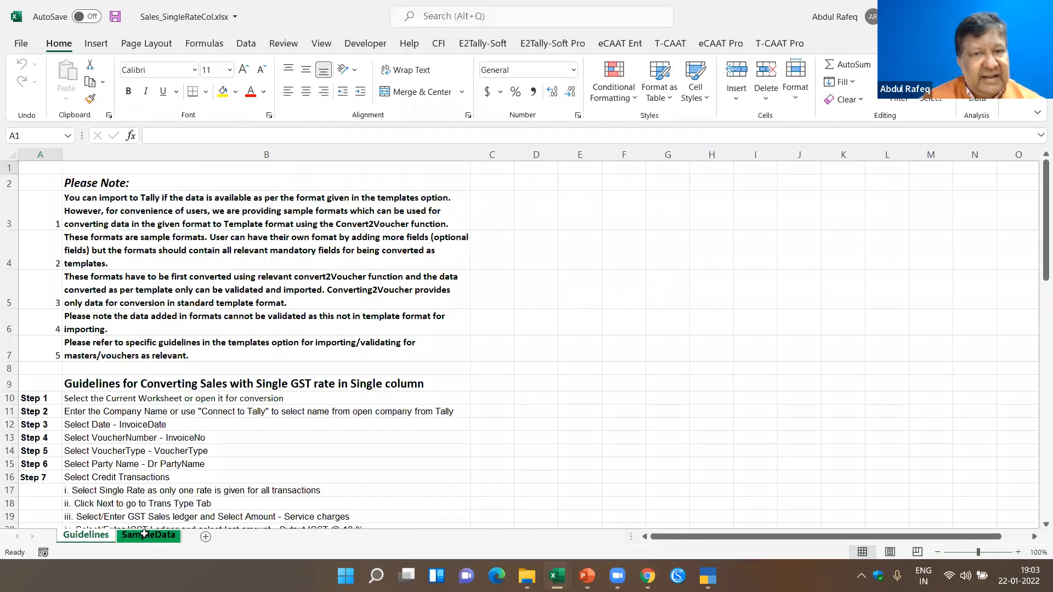
{"action": "left_click", "coordinate": [144, 217]}
{"action": "left_click", "coordinate": [134, 183]}
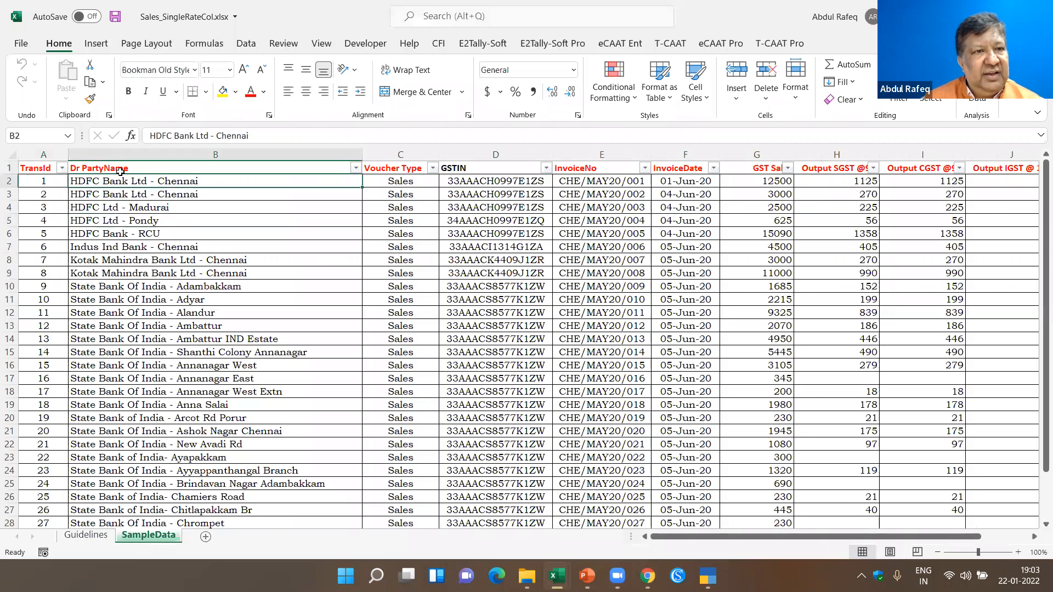
{"action": "left_click", "coordinate": [121, 170]}
{"action": "left_click", "coordinate": [383, 180]}
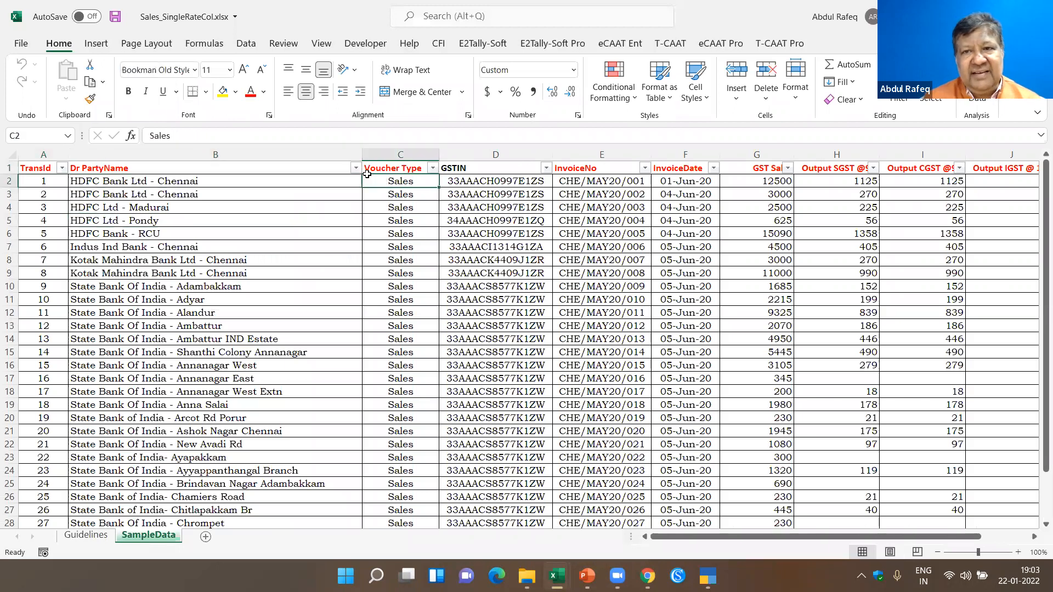
{"action": "left_click", "coordinate": [124, 183]}
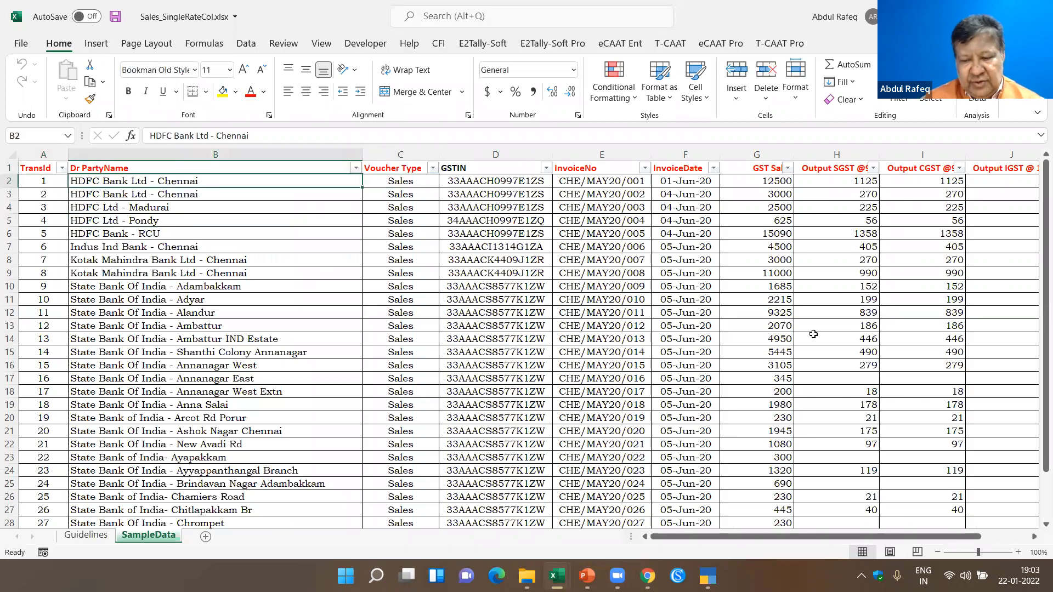
{"action": "key", "text": "Right"}
{"action": "key", "text": "Right"}
{"action": "key", "text": "Right"}
{"action": "key", "text": "Right"}
{"action": "key", "text": "Right"}
{"action": "key", "text": "Right"}
{"action": "key", "text": "Right"}
{"action": "key", "text": "Right"}
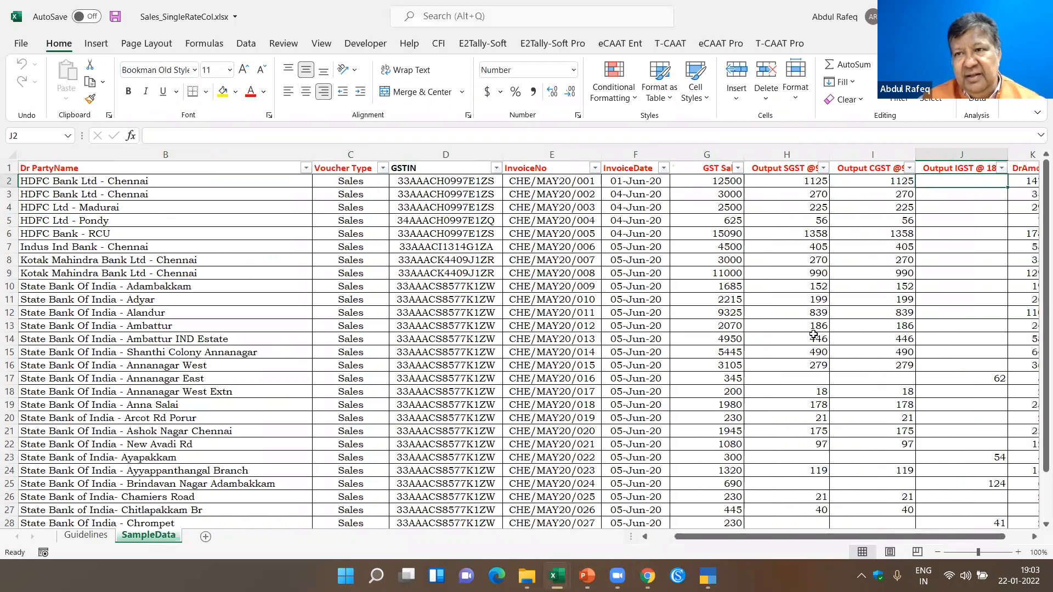
{"action": "key", "text": "Right"}
{"action": "key", "text": "Right"}
{"action": "key", "text": "Right"}
{"action": "key", "text": "Right"}
{"action": "key", "text": "Right"}
{"action": "key", "text": "Right"}
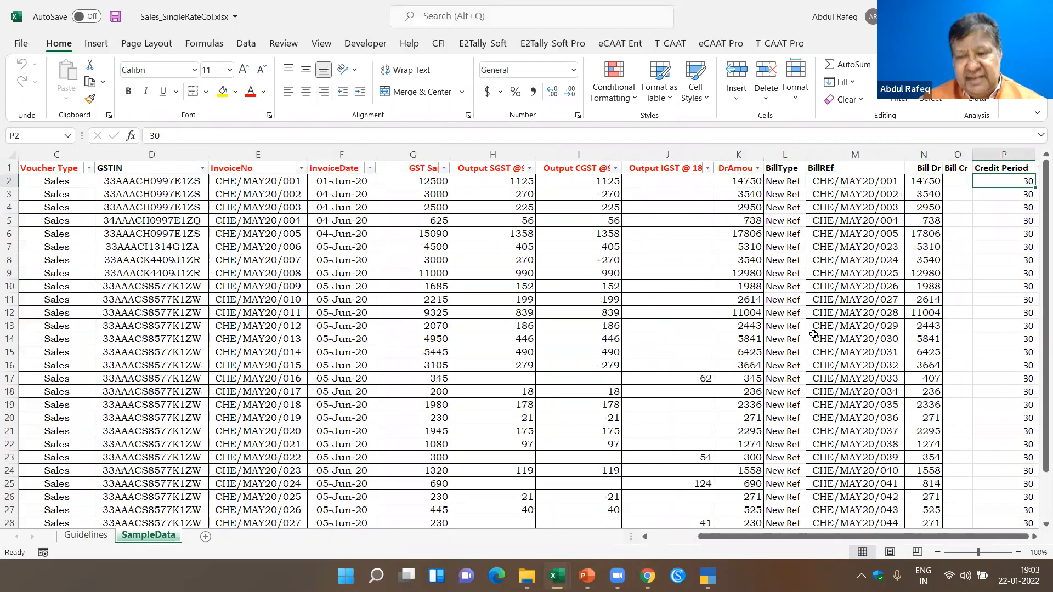
- Check how far the SampleData records extend past Credit Period and down to the last transaction row, then return to the first rows
{"action": "key", "text": "Right"}
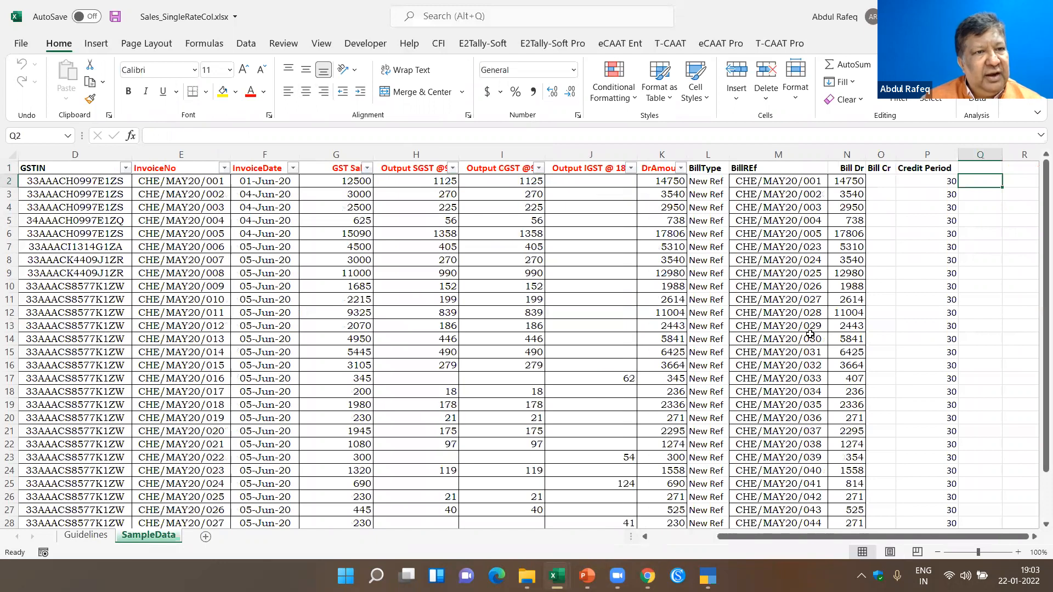
{"action": "key", "text": "Left"}
{"action": "key", "text": "Left"}
{"action": "key", "text": "Left"}
{"action": "key", "text": "Left"}
{"action": "key", "text": "Left"}
{"action": "key", "text": "Left"}
{"action": "key", "text": "Left"}
{"action": "key", "text": "Left"}
{"action": "key", "text": "Left"}
{"action": "key", "text": "Left"}
{"action": "key", "text": "Left"}
{"action": "key", "text": "Left"}
{"action": "key", "text": "Left"}
{"action": "key", "text": "Left"}
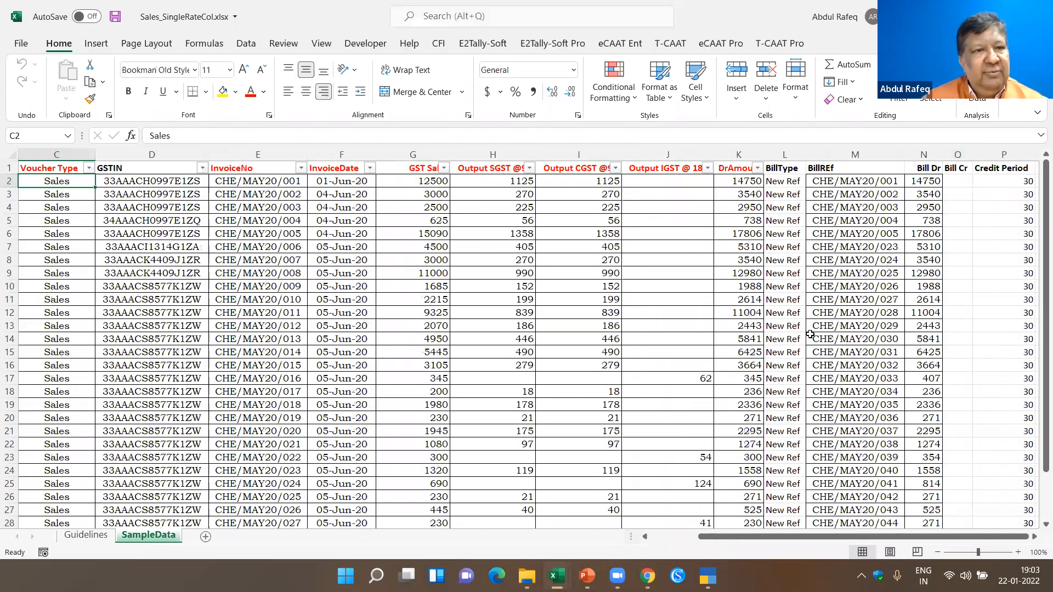
{"action": "key", "text": "ctrl+Down"}
{"action": "key", "text": "ctrl+Left"}
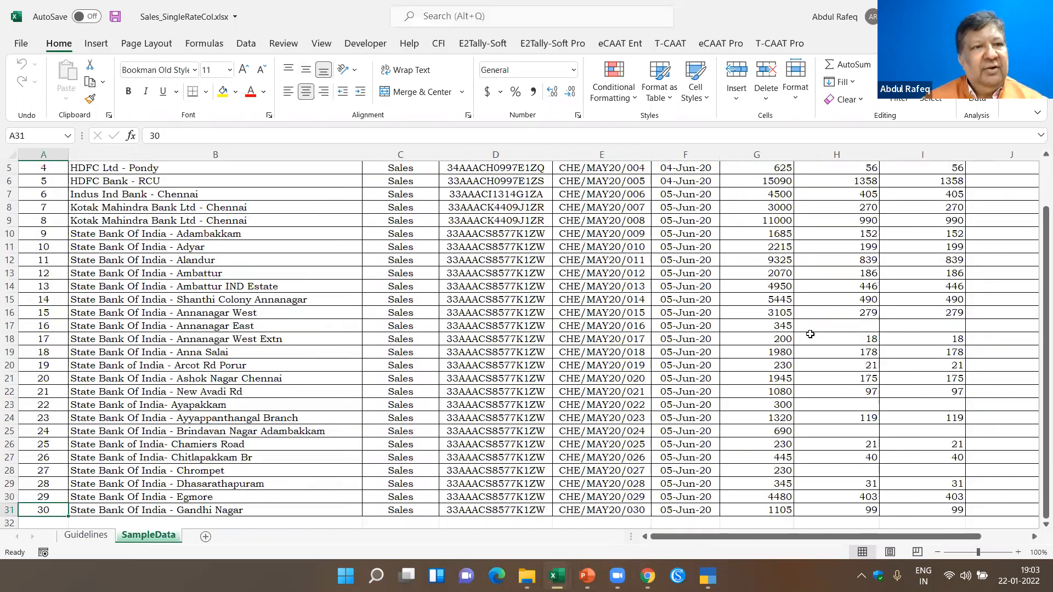
{"action": "key", "text": "ctrl+Home"}
{"action": "left_click", "coordinate": [262, 208]}
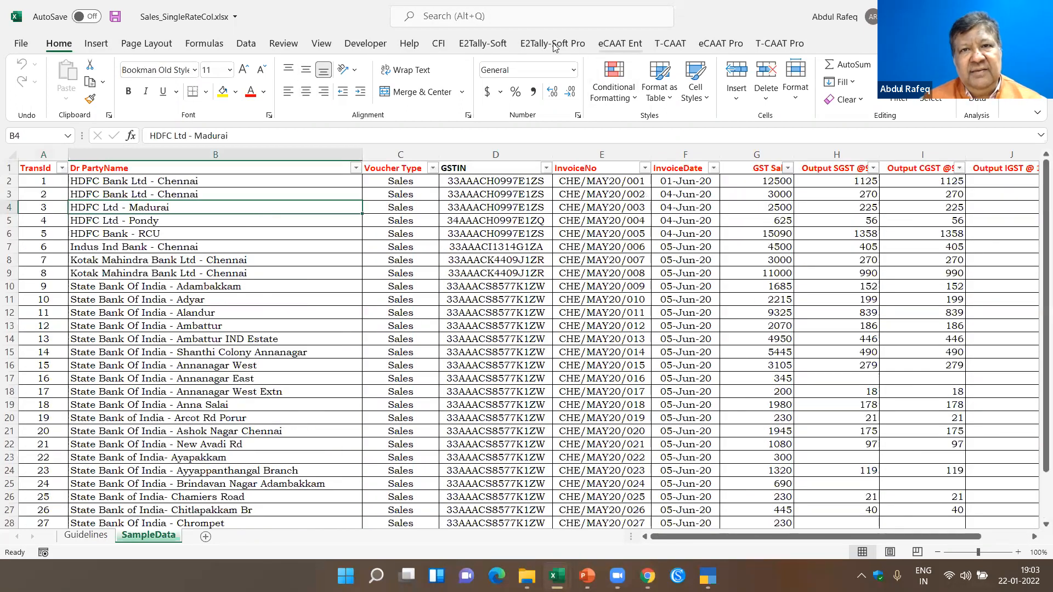
- Open the E2Tally-Soft Sales conversion form, enter company name "a" and map the voucher number to the TransId column
{"action": "left_click", "coordinate": [483, 43]}
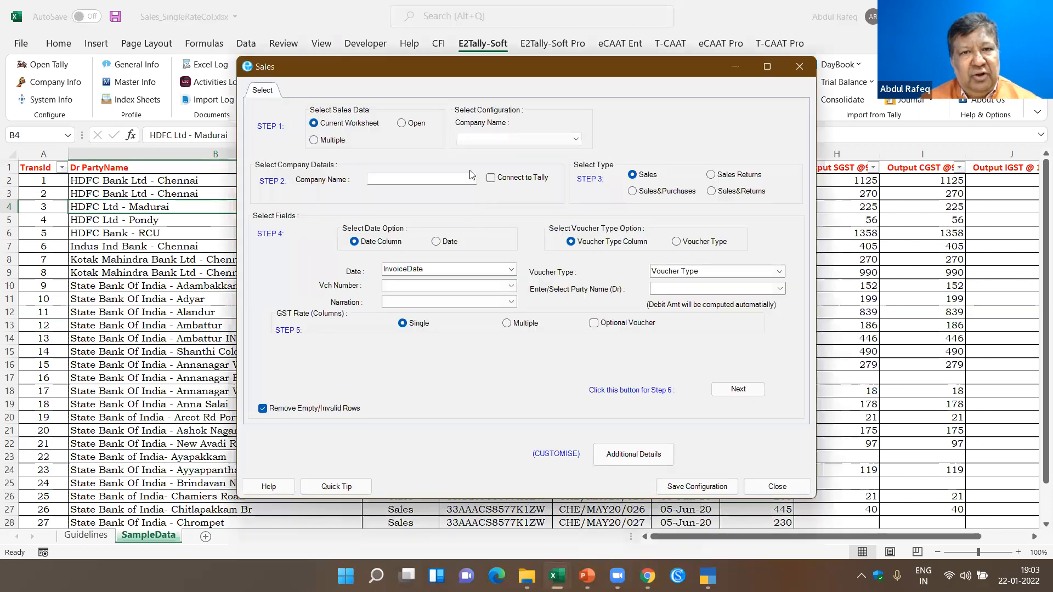
{"action": "left_click", "coordinate": [404, 179]}
{"action": "type", "text": "a"}
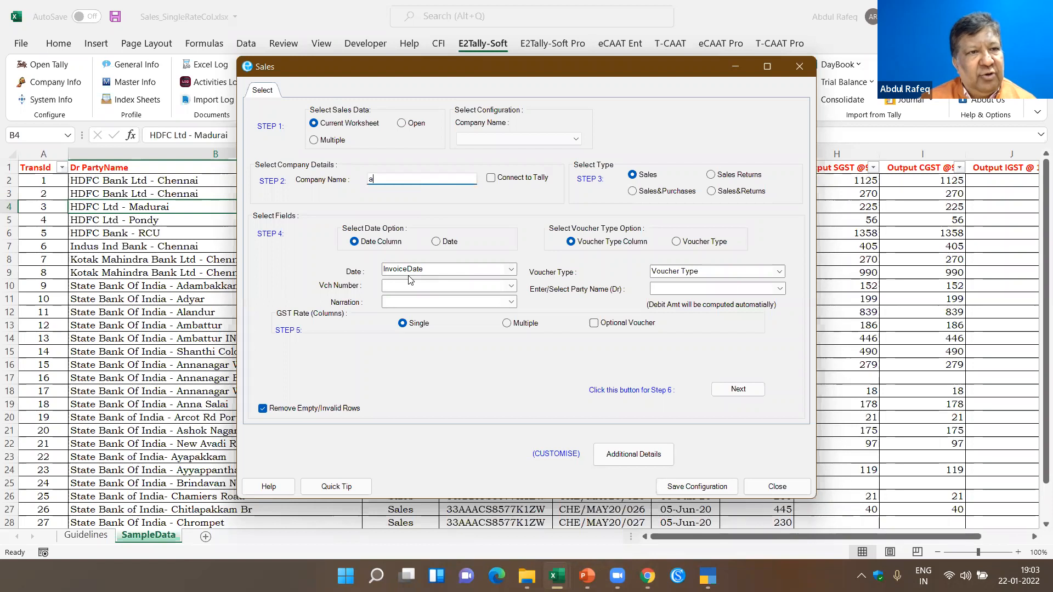
{"action": "left_click", "coordinate": [489, 286]}
{"action": "type", "text": "t"}
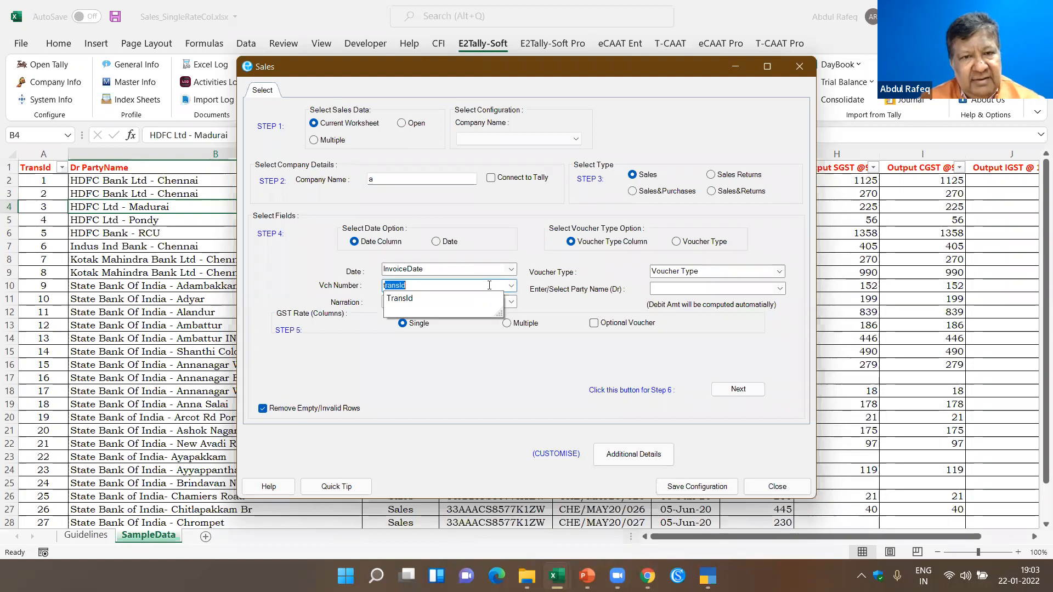
{"action": "left_click", "coordinate": [436, 299]}
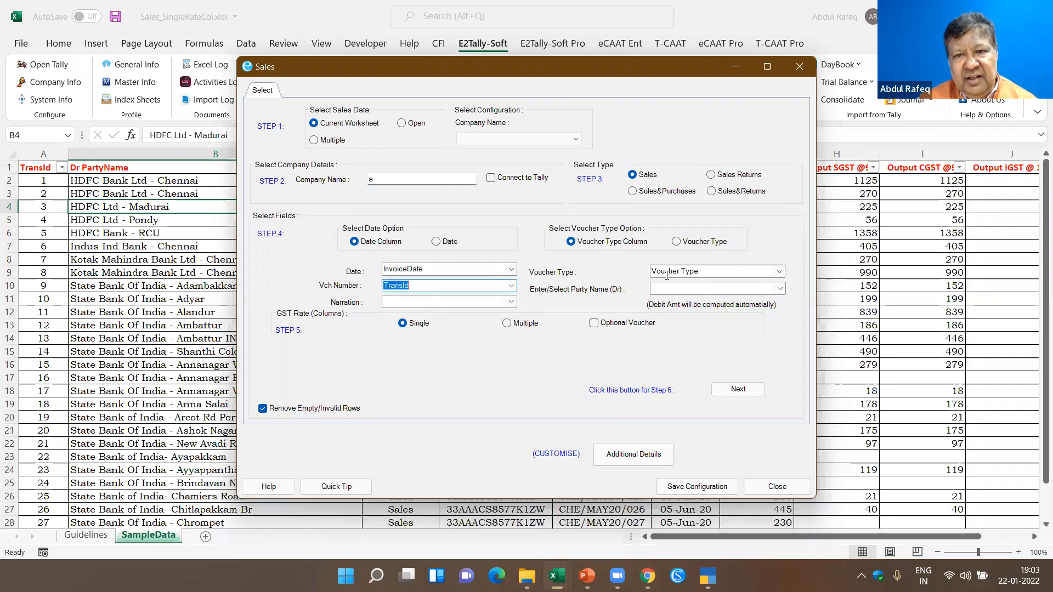
- Map the debit party name to the Dr PartyName column and proceed to the credit ledger settings of step 6
{"action": "left_click", "coordinate": [758, 289]}
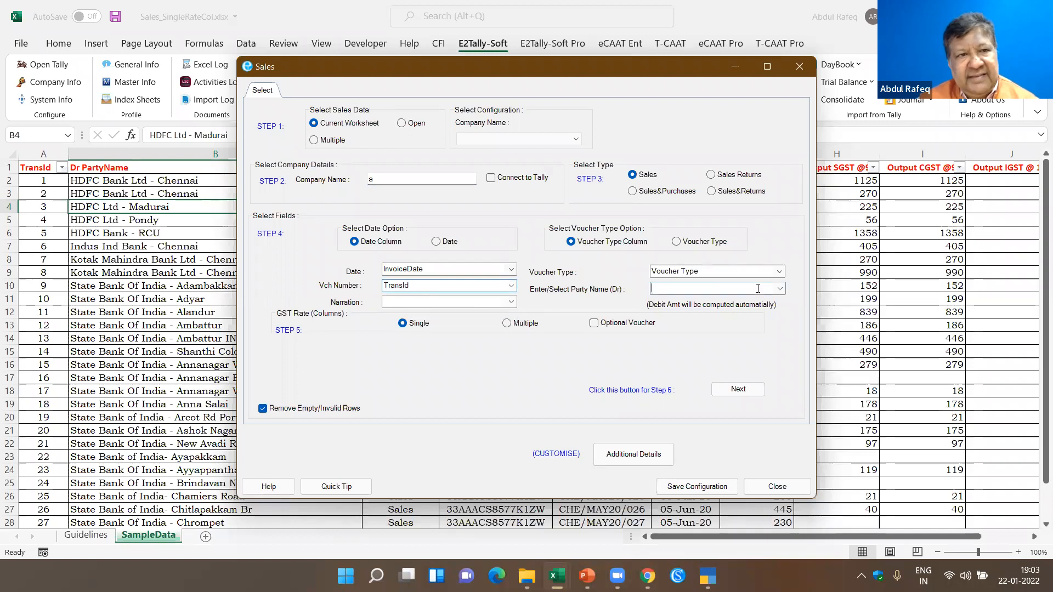
{"action": "type", "text": "dr PartyName"}
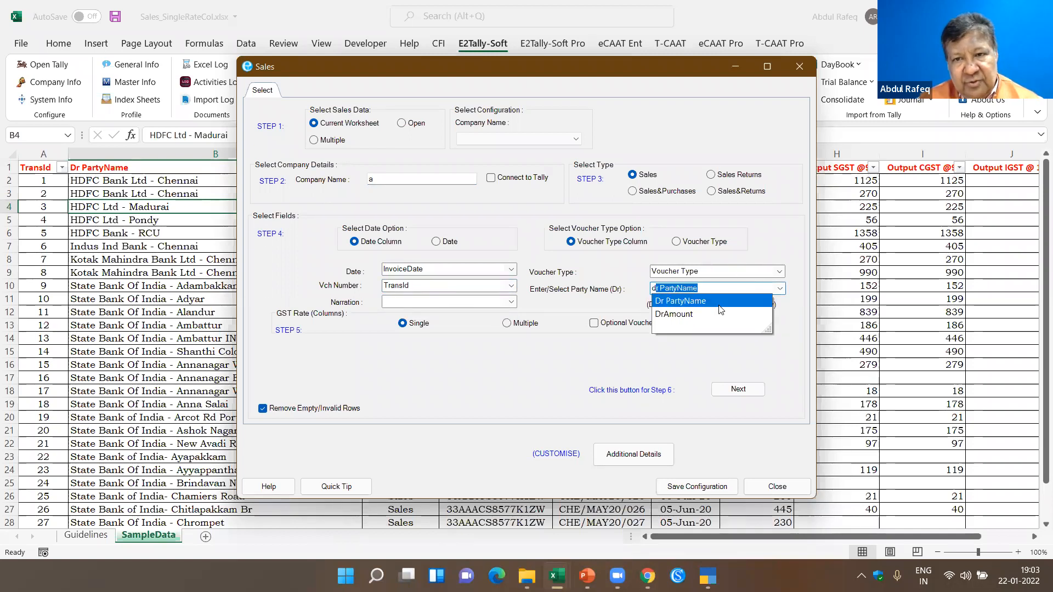
{"action": "left_click", "coordinate": [692, 301]}
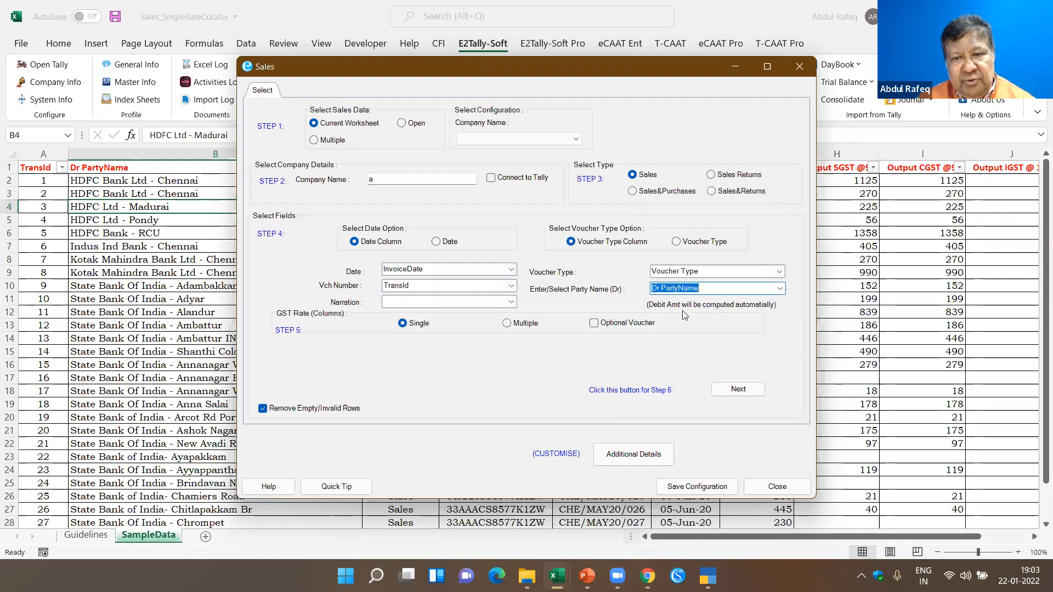
{"action": "left_click", "coordinate": [734, 394]}
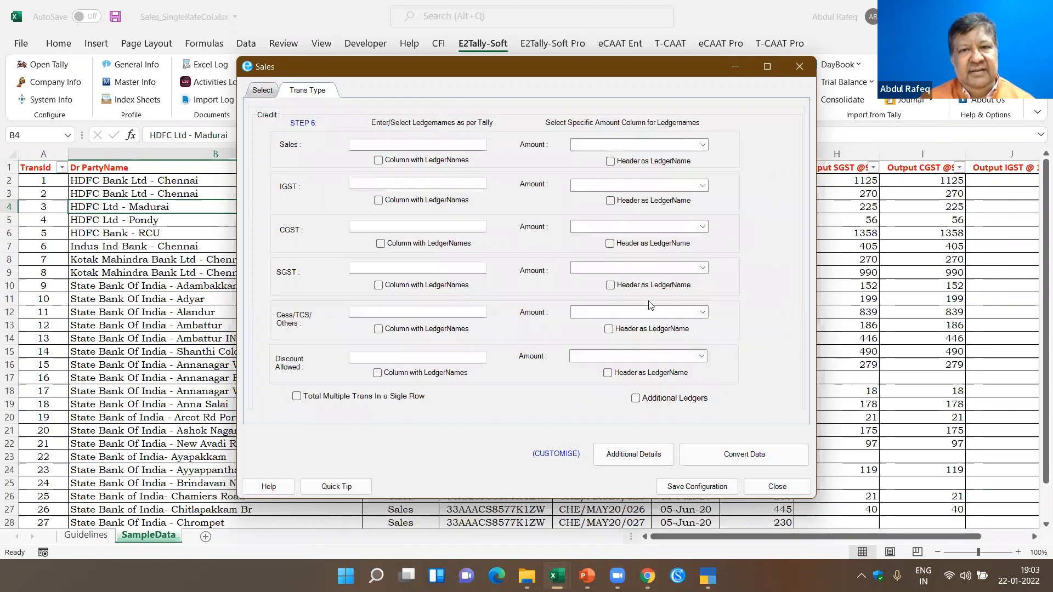
- Use the column headers as ledger names for Sales and IGST, with amounts from GST Sales and Output IGST @ 18 %
{"action": "left_click_drag", "start_coordinate": [565, 73], "coordinate": [349, 226]}
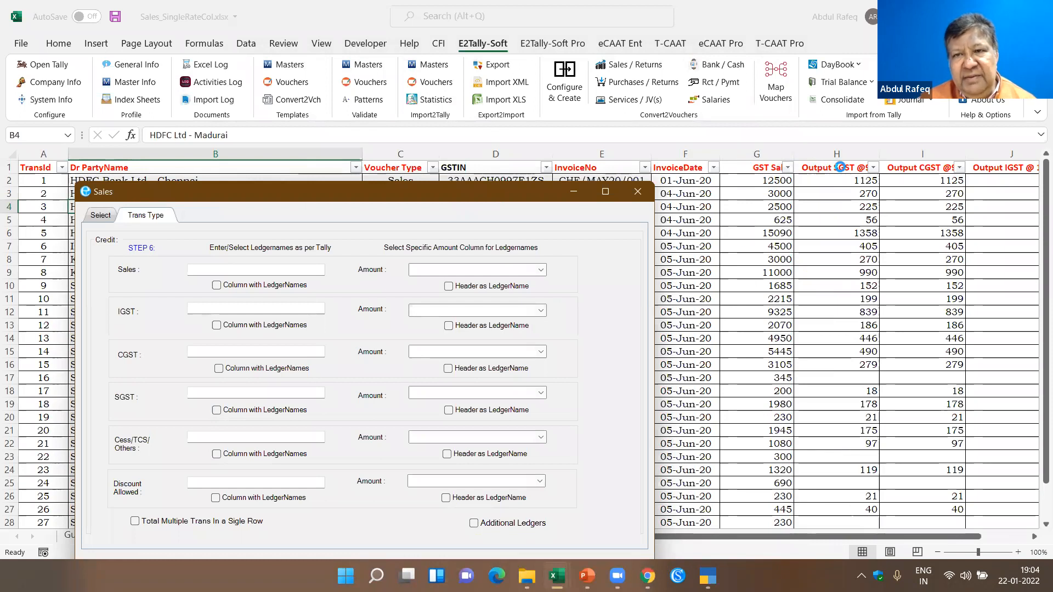
{"action": "left_click", "coordinate": [457, 289]}
{"action": "left_click", "coordinate": [446, 266]}
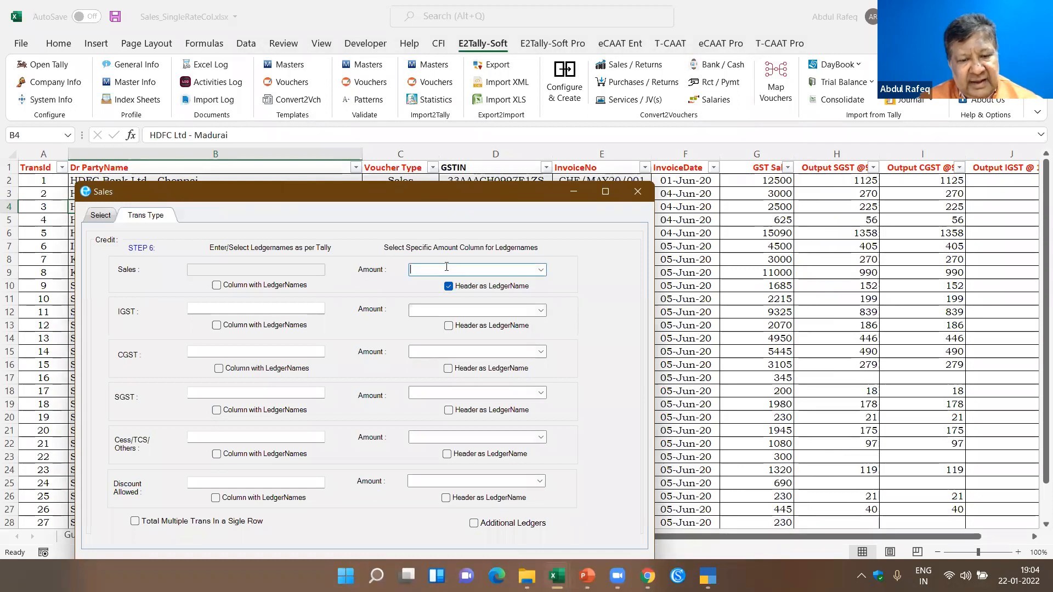
{"action": "type", "text": "gsT Sales"}
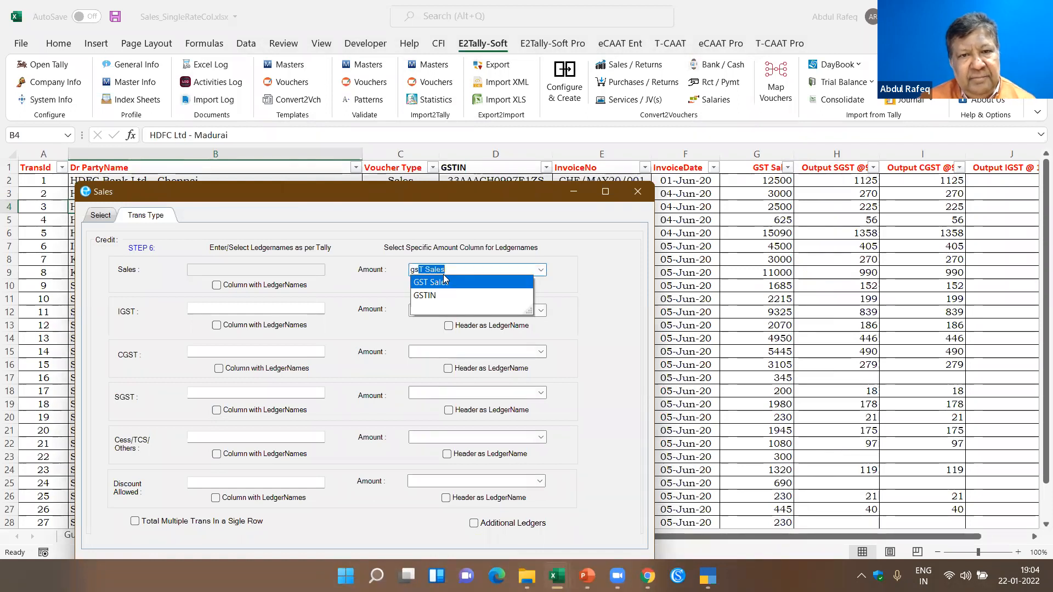
{"action": "left_click", "coordinate": [444, 279]}
{"action": "left_click", "coordinate": [448, 325]}
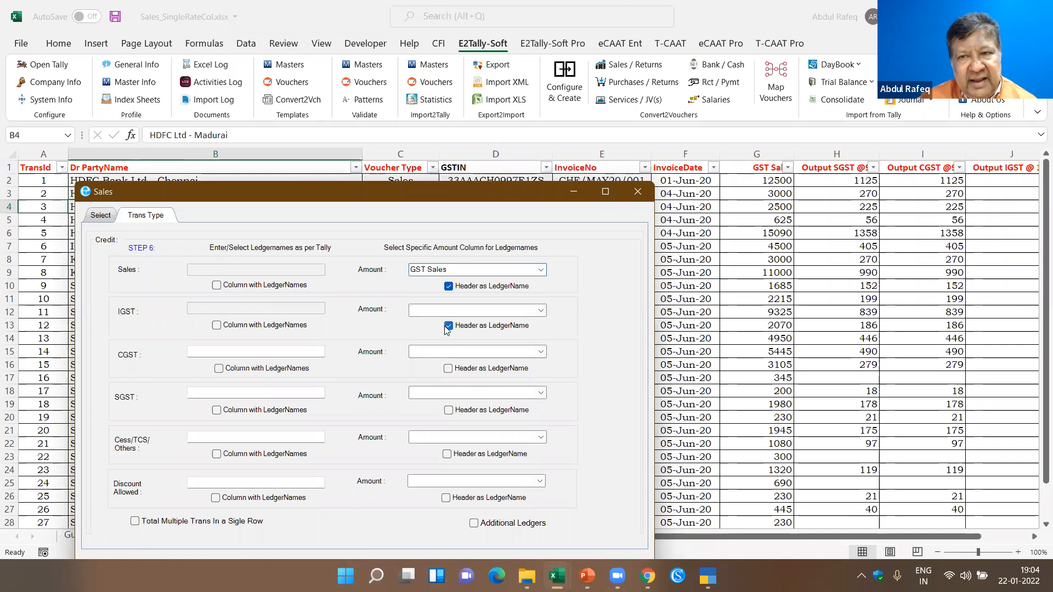
{"action": "left_click", "coordinate": [455, 310]}
{"action": "type", "text": "output CGST @9%"}
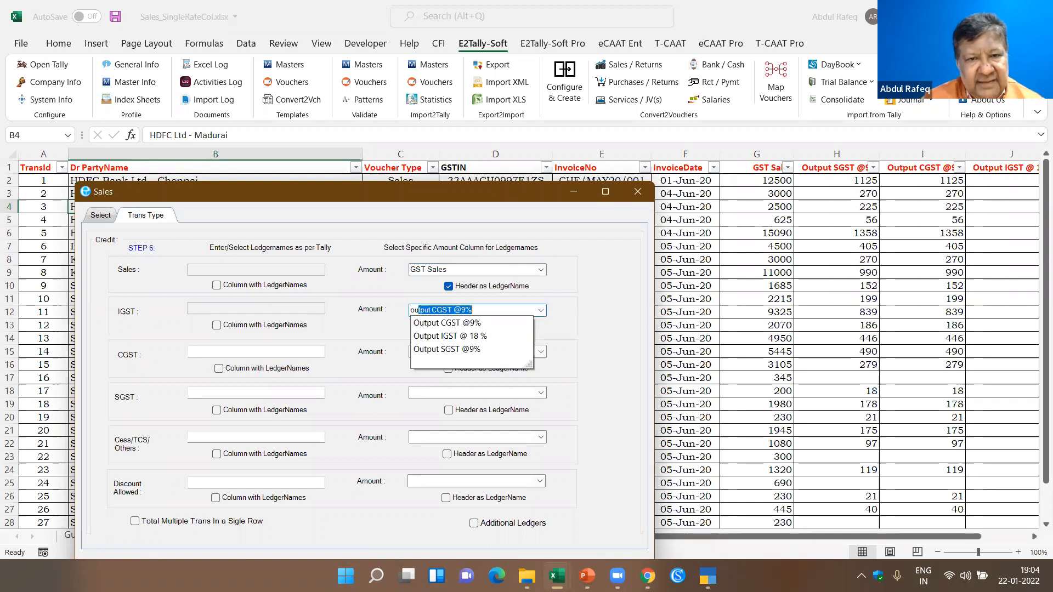
{"action": "left_click", "coordinate": [462, 336]}
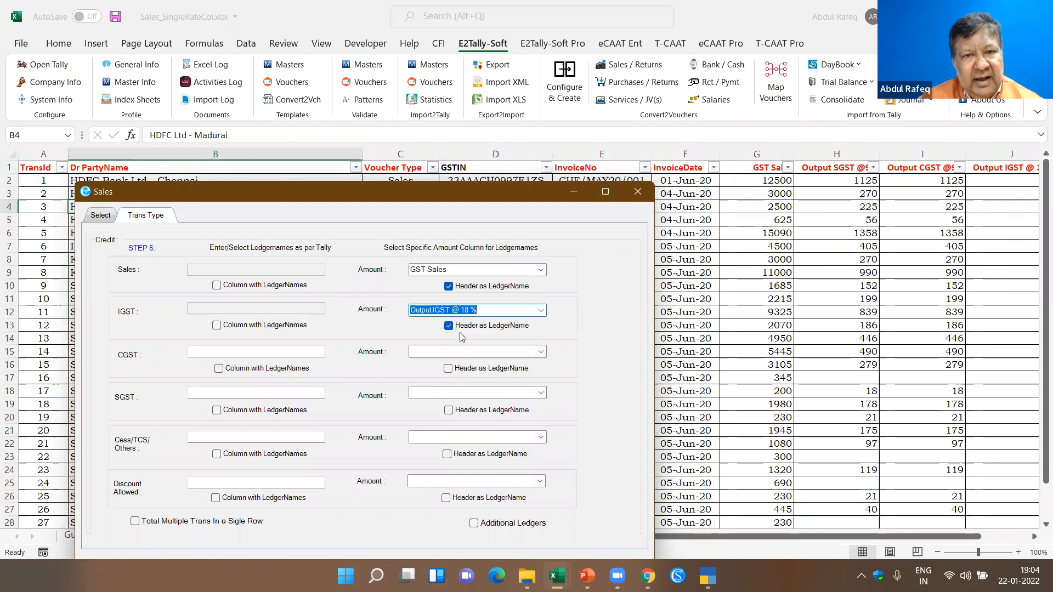
- Use the column headers as ledger names for CGST and SGST, with amounts from Output CGST @9% and Output SGST @9%
{"action": "left_click", "coordinate": [449, 365]}
{"action": "left_click", "coordinate": [450, 355]}
{"action": "type", "text": "output CGST @9%"}
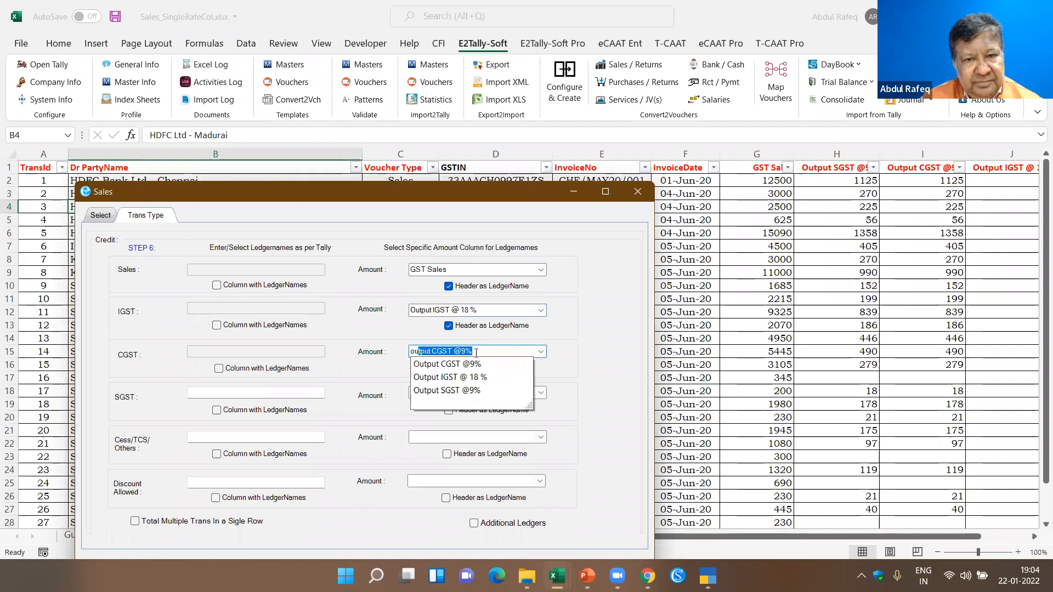
{"action": "left_click", "coordinate": [472, 366]}
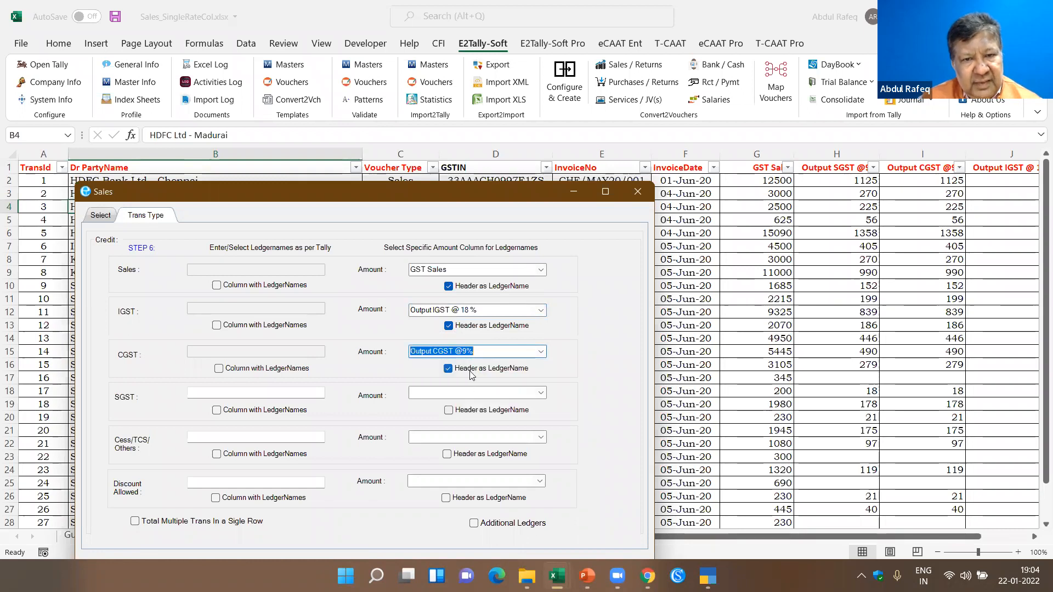
{"action": "left_click", "coordinate": [448, 410]}
{"action": "left_click", "coordinate": [440, 394]}
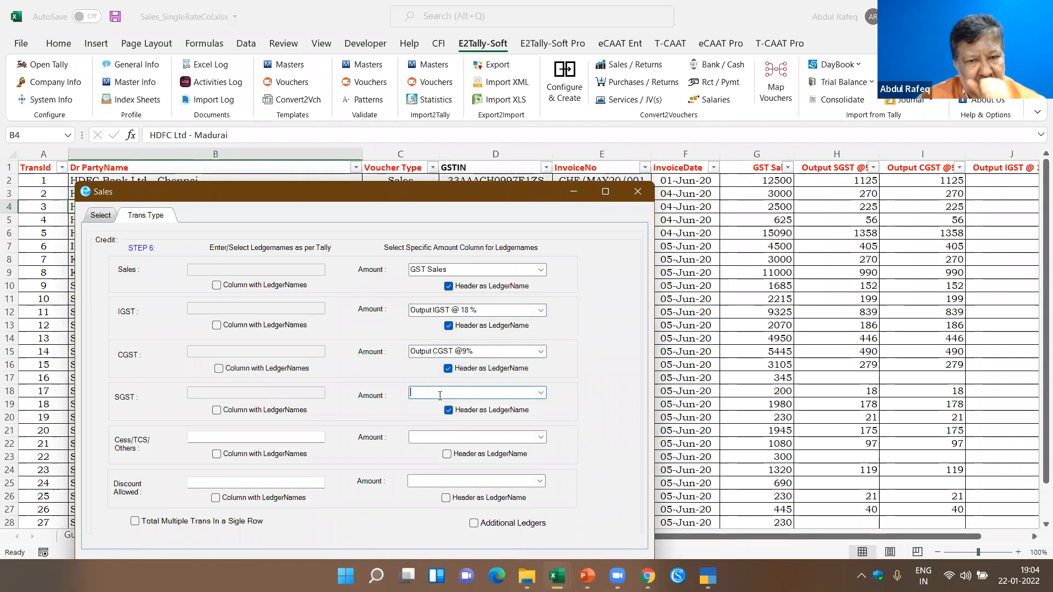
{"action": "type", "text": "output CGST @9%"}
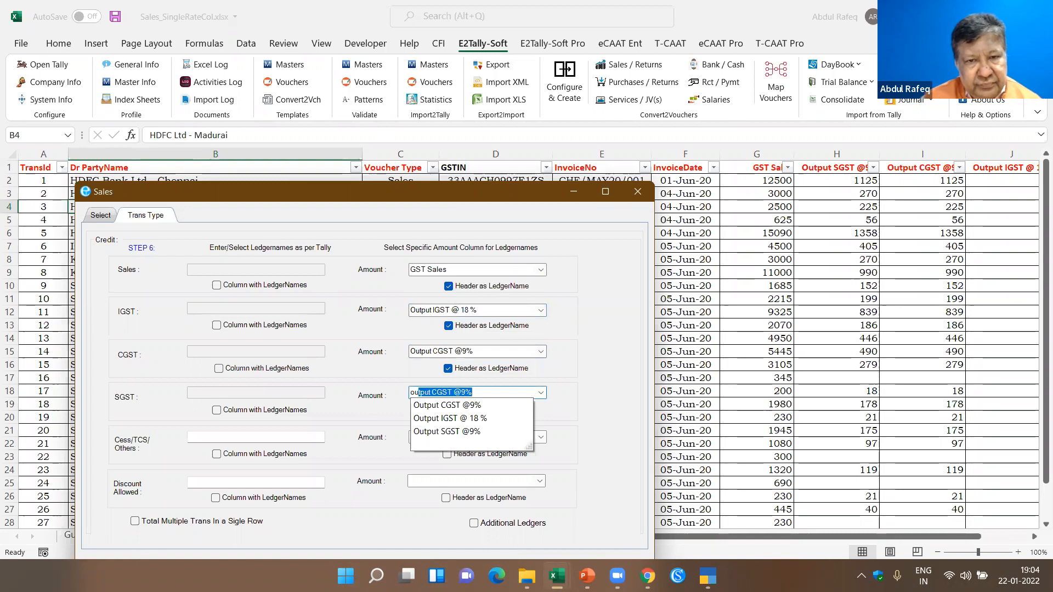
{"action": "left_click", "coordinate": [452, 431]}
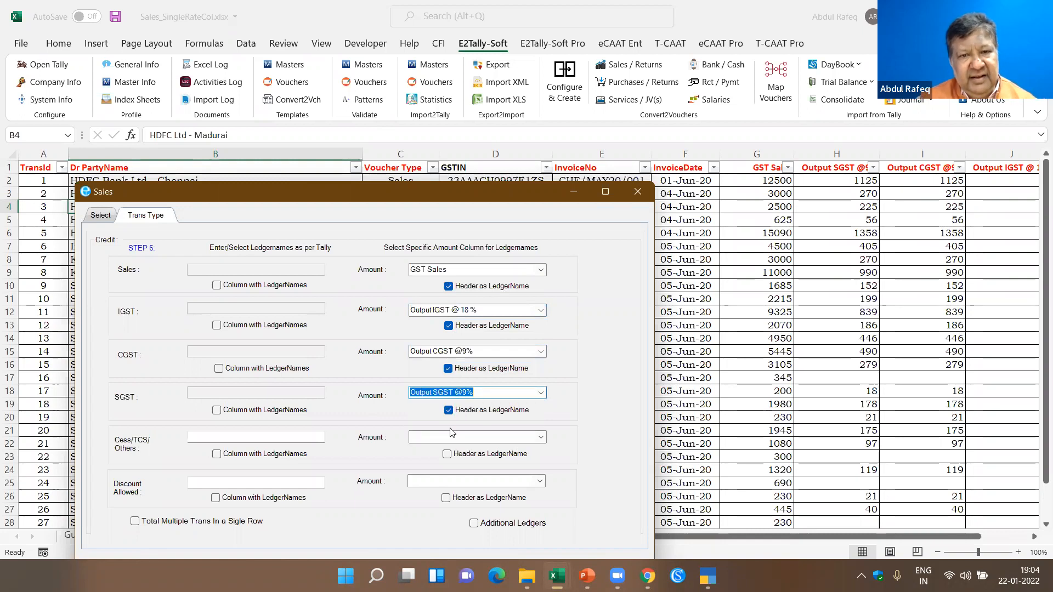
- Open the additional details of the Sales conversion and map the GSTIN field to the GSTIN column
{"action": "left_click_drag", "start_coordinate": [506, 192], "coordinate": [518, 46]}
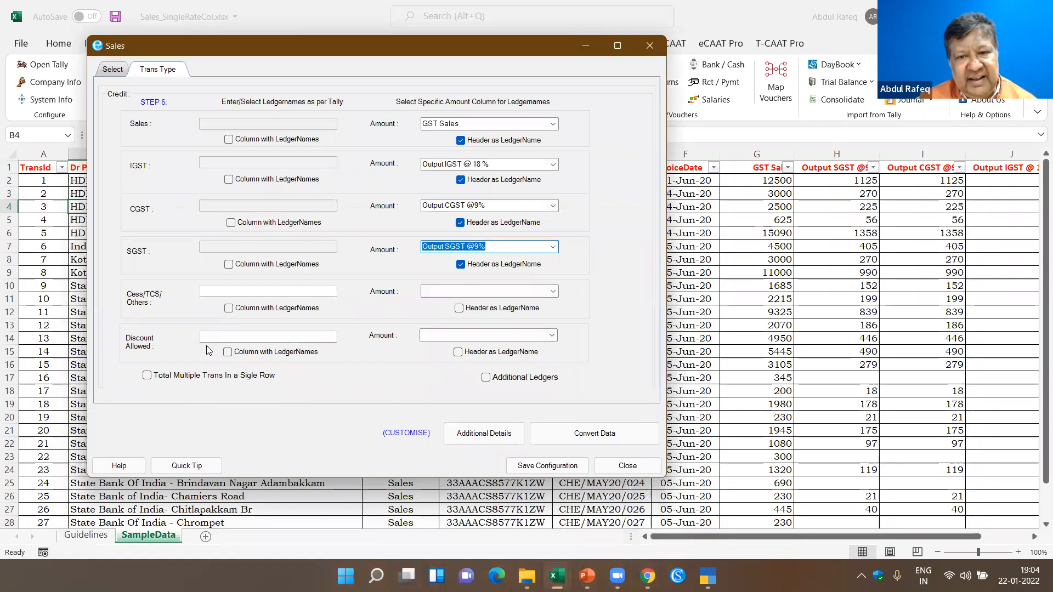
{"action": "left_click", "coordinate": [470, 432]}
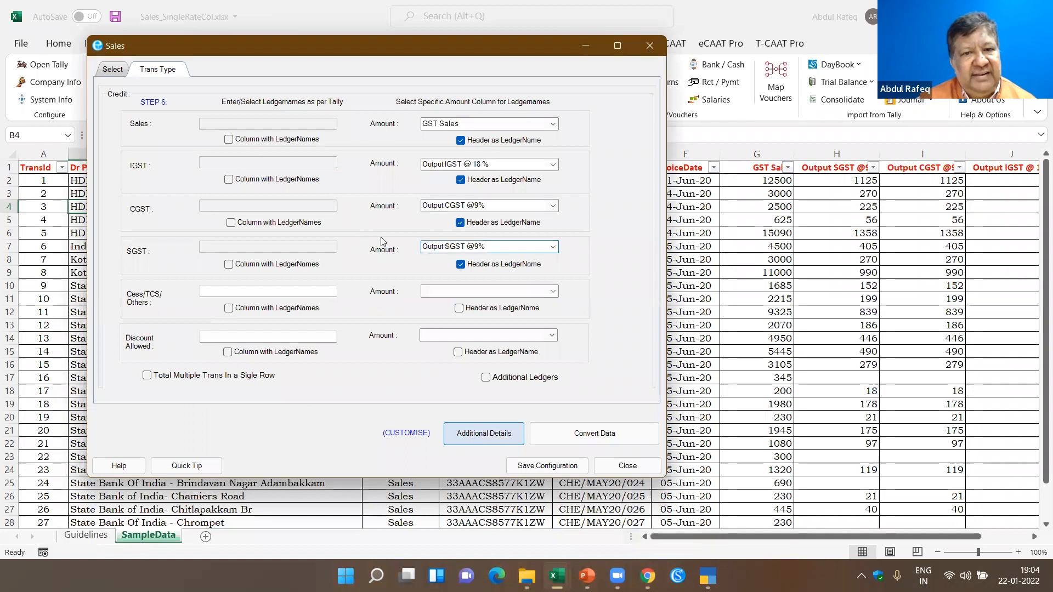
{"action": "left_click", "coordinate": [278, 165]}
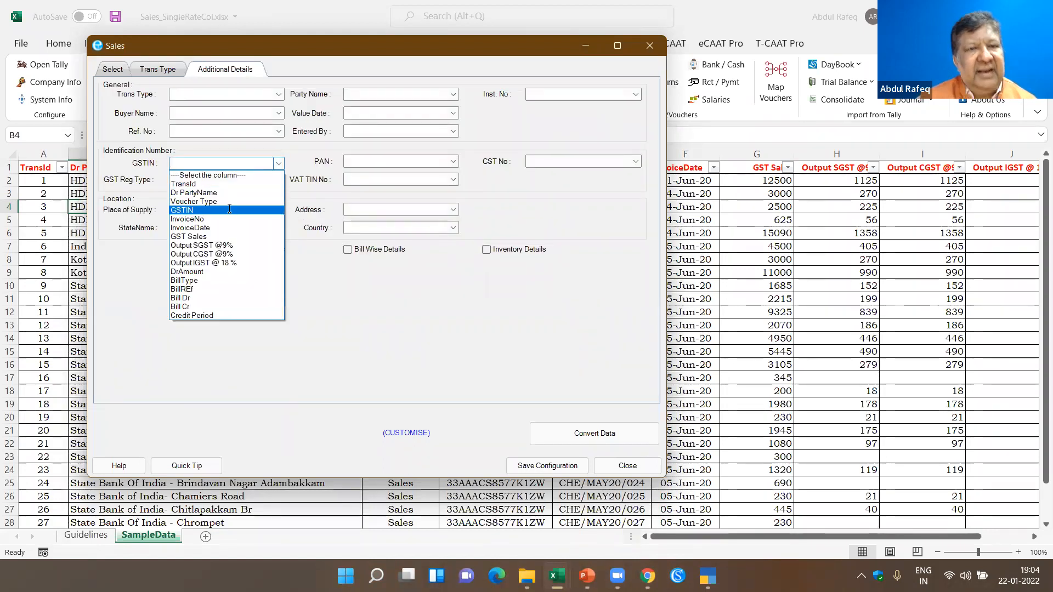
{"action": "left_click", "coordinate": [229, 210]}
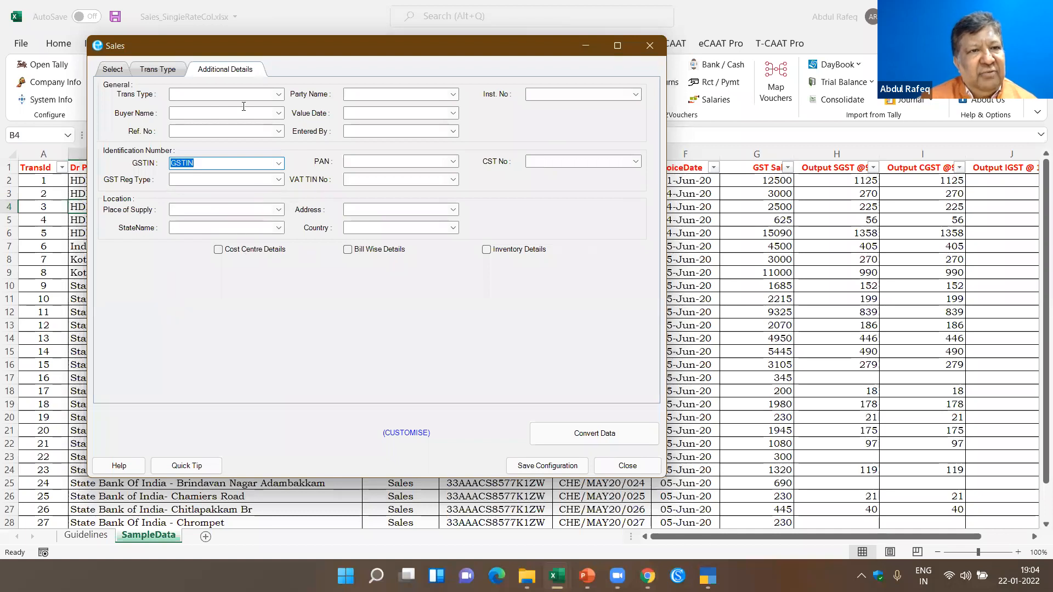
- Convert the sales data and review its statistics and the voucher preview
{"action": "left_click", "coordinate": [612, 437]}
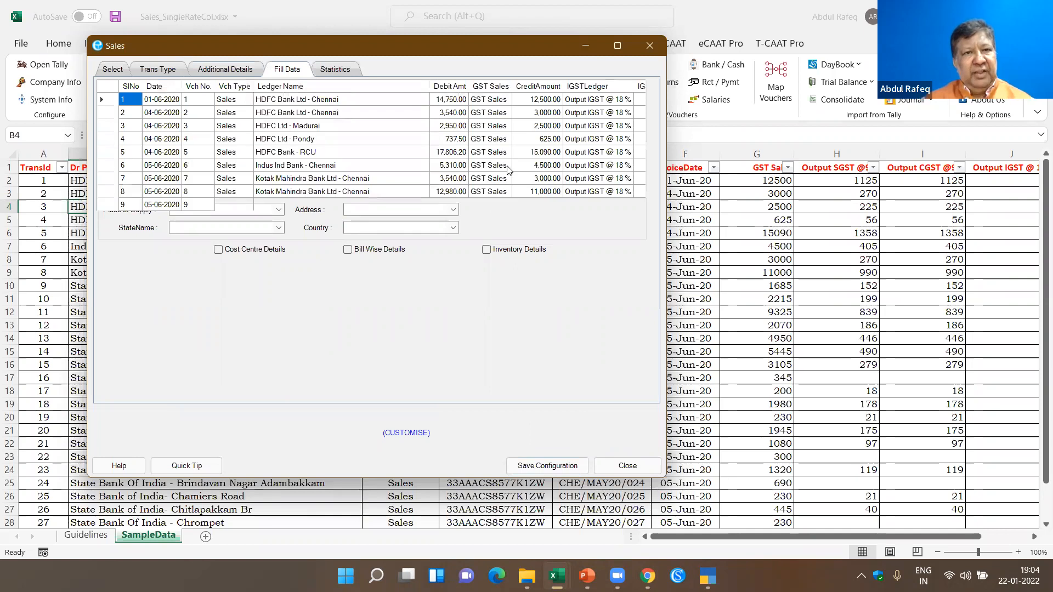
{"action": "left_click", "coordinate": [346, 73]}
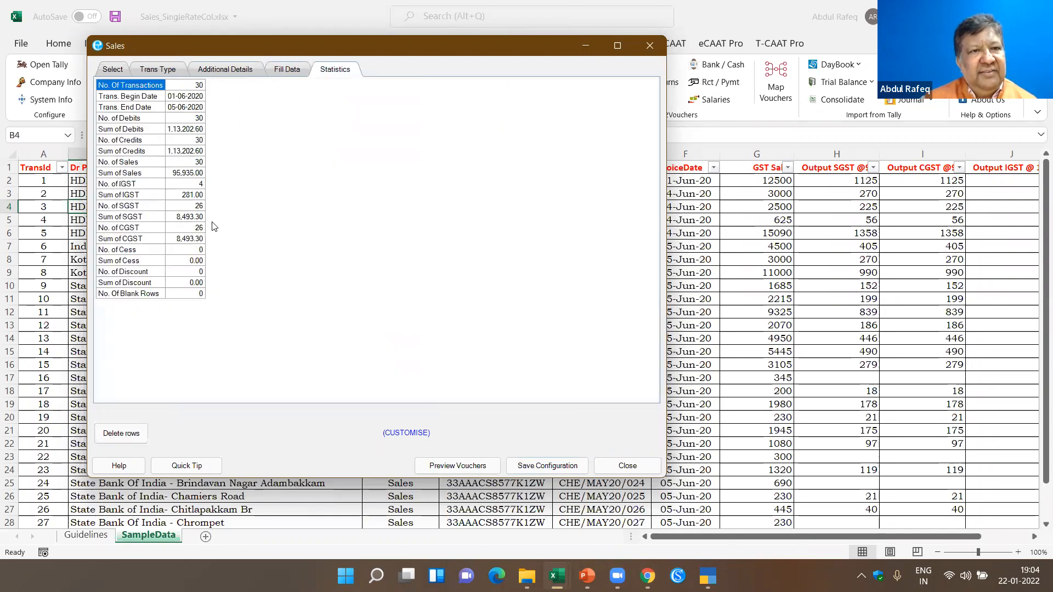
{"action": "left_click", "coordinate": [463, 465]}
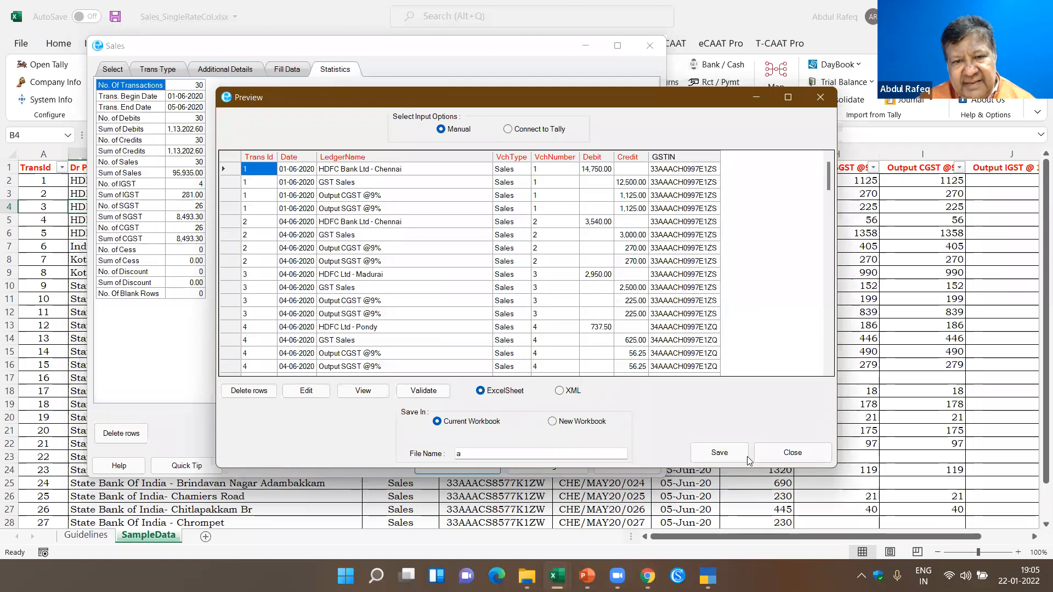
- Save the previewed vouchers as an Excel sheet in the current workbook and open the resulting SalesVch sheet
{"action": "left_click", "coordinate": [729, 457]}
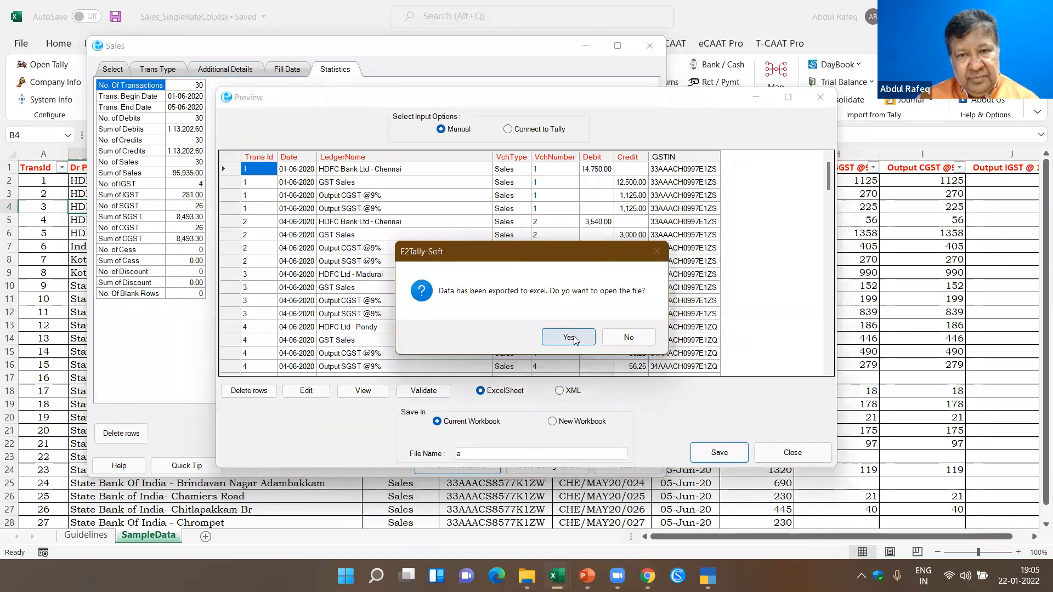
{"action": "left_click", "coordinate": [569, 337]}
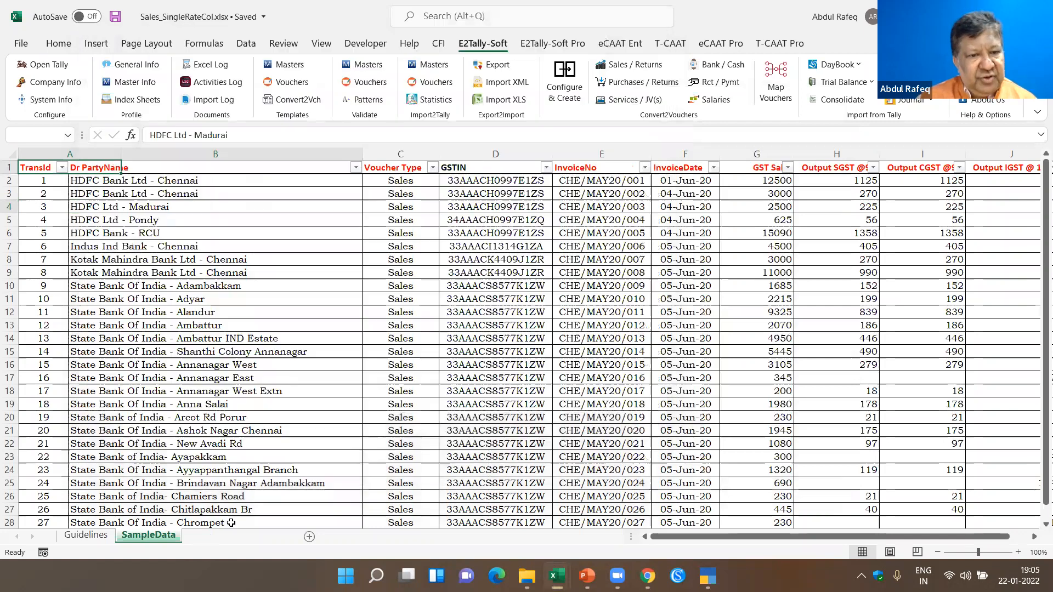
{"action": "left_click", "coordinate": [207, 535]}
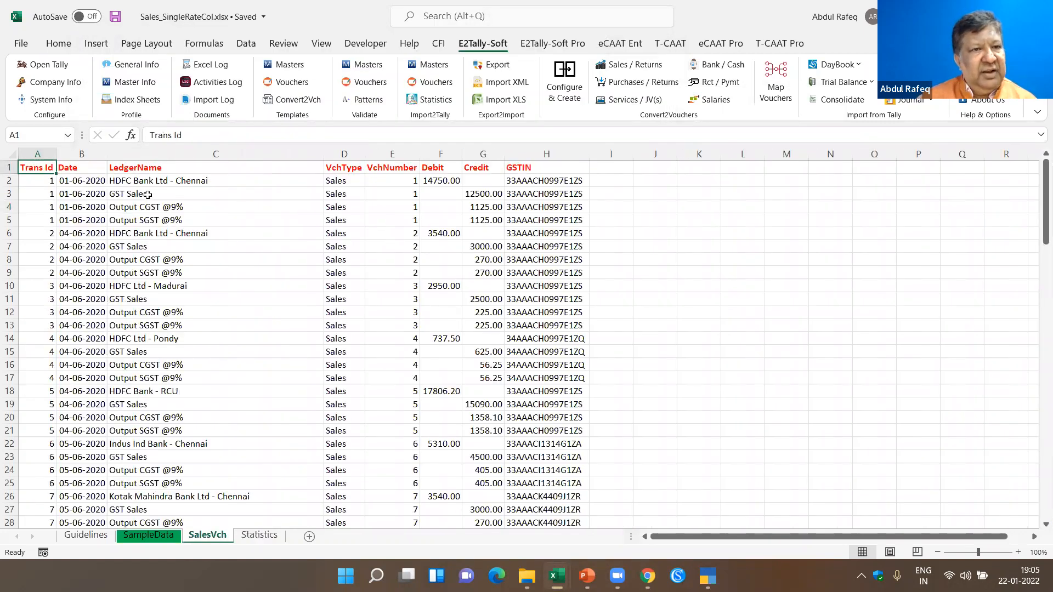
- Look through the converted voucher entries on the SalesVch sheet, checking the ledger, debit and credit lines of each transaction
{"action": "left_click", "coordinate": [218, 195]}
{"action": "scroll", "coordinate": [220, 275], "scroll_direction": "down", "scroll_amount": 5}
{"action": "scroll", "coordinate": [220, 274], "scroll_direction": "down", "scroll_amount": 19}
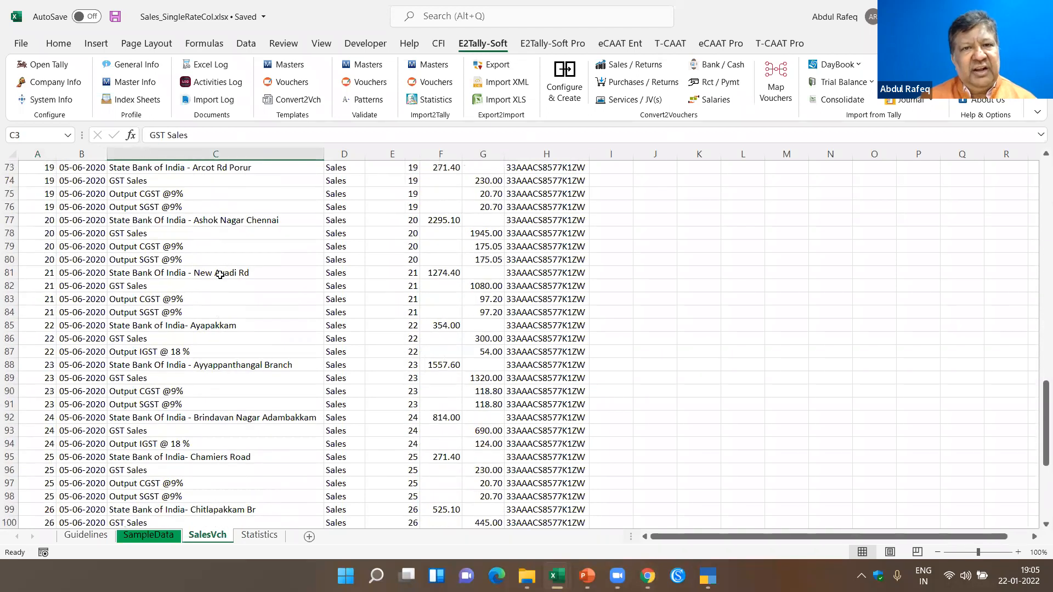
{"action": "scroll", "coordinate": [220, 275], "scroll_direction": "up", "scroll_amount": 20}
{"action": "left_click", "coordinate": [119, 247]}
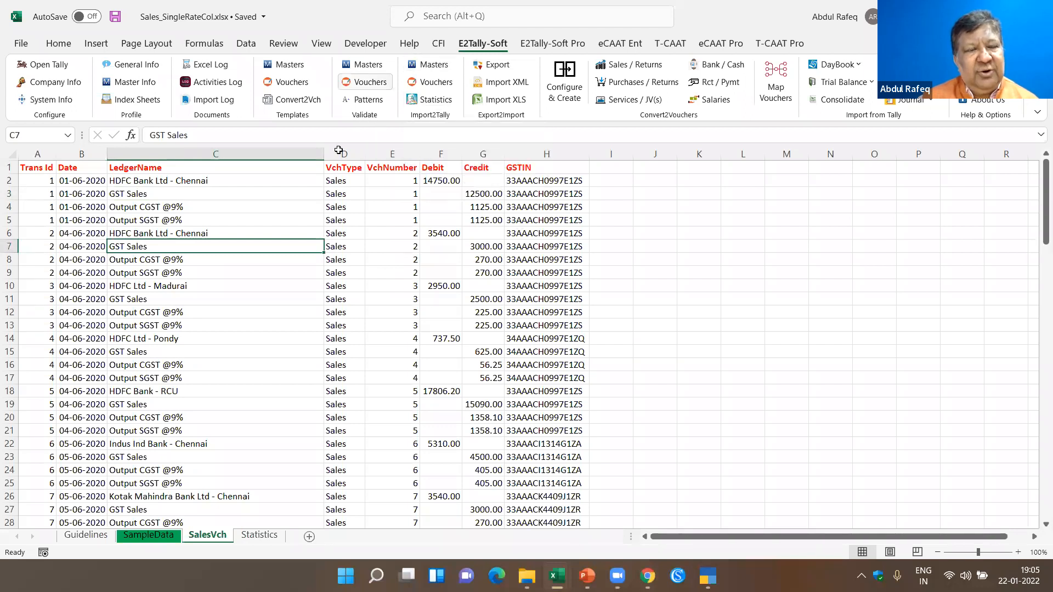
- Examine the customer and GST Sales ledger lines of the first voucher and the voucher number column on the SalesVch sheet
{"action": "left_click", "coordinate": [180, 179]}
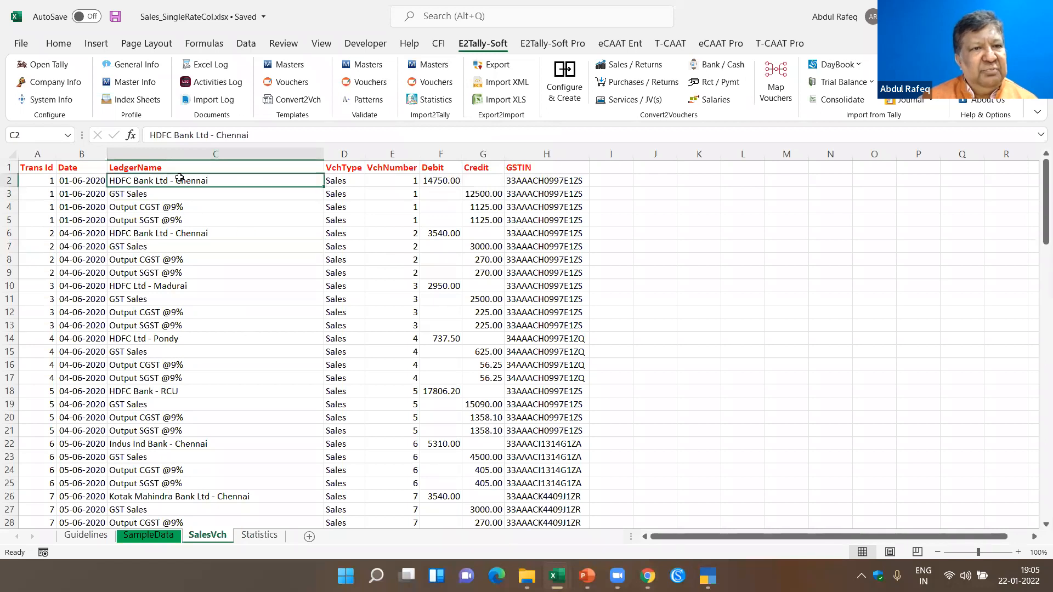
{"action": "left_click", "coordinate": [135, 199]}
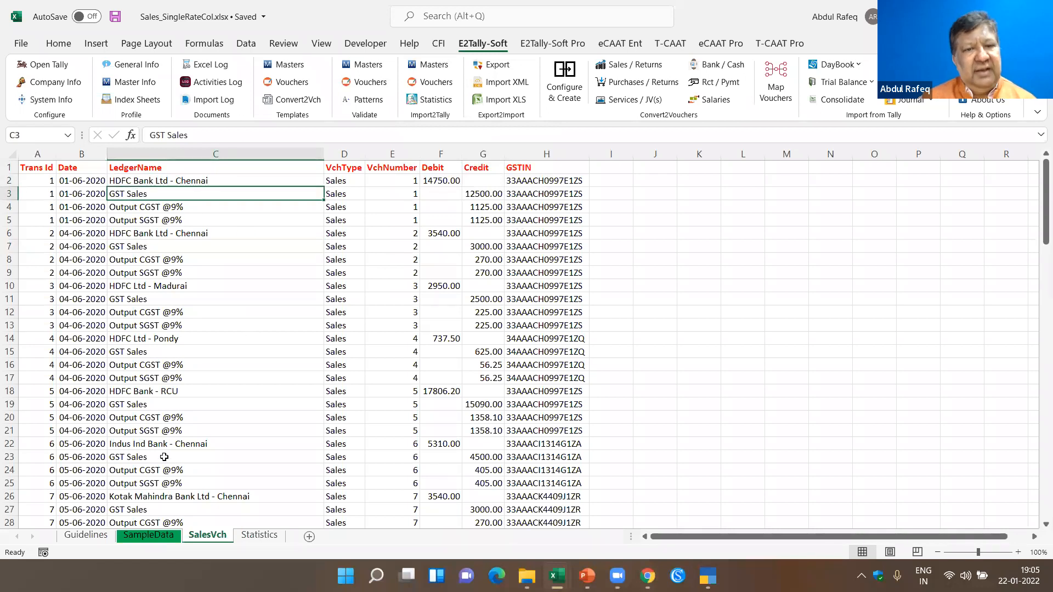
{"action": "left_click", "coordinate": [407, 366]}
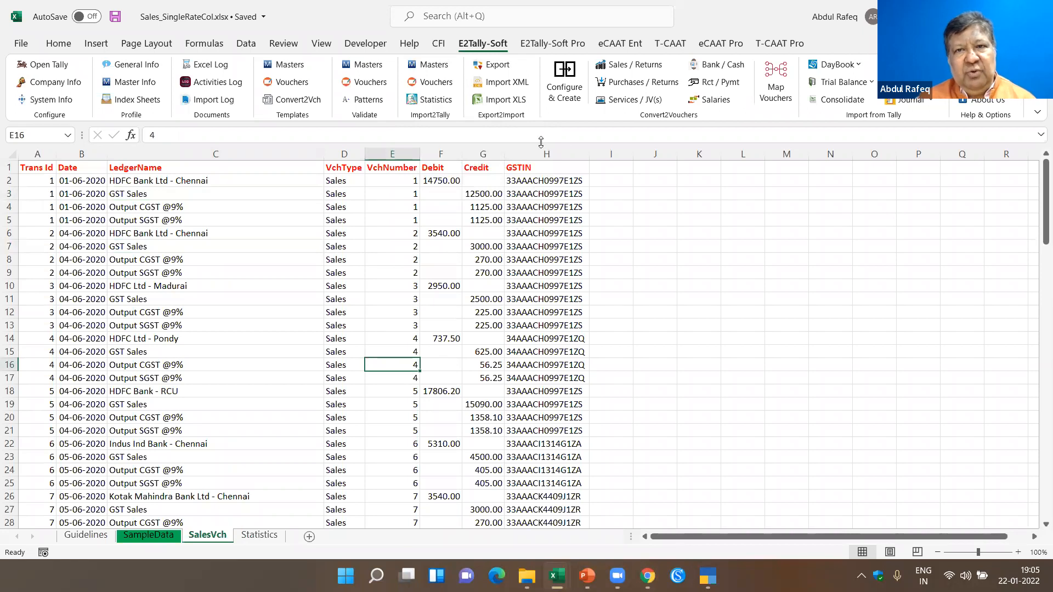
- Open fresh sample data for the Bank / Cash conversion template of type Single Amount Column
{"action": "left_click", "coordinate": [714, 65]}
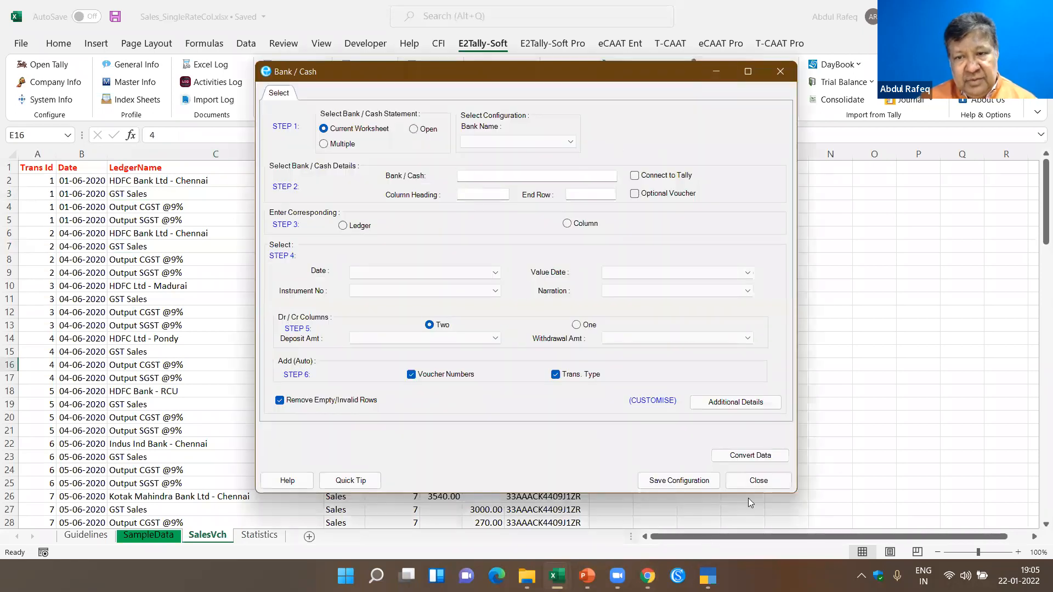
{"action": "left_click", "coordinate": [758, 481]}
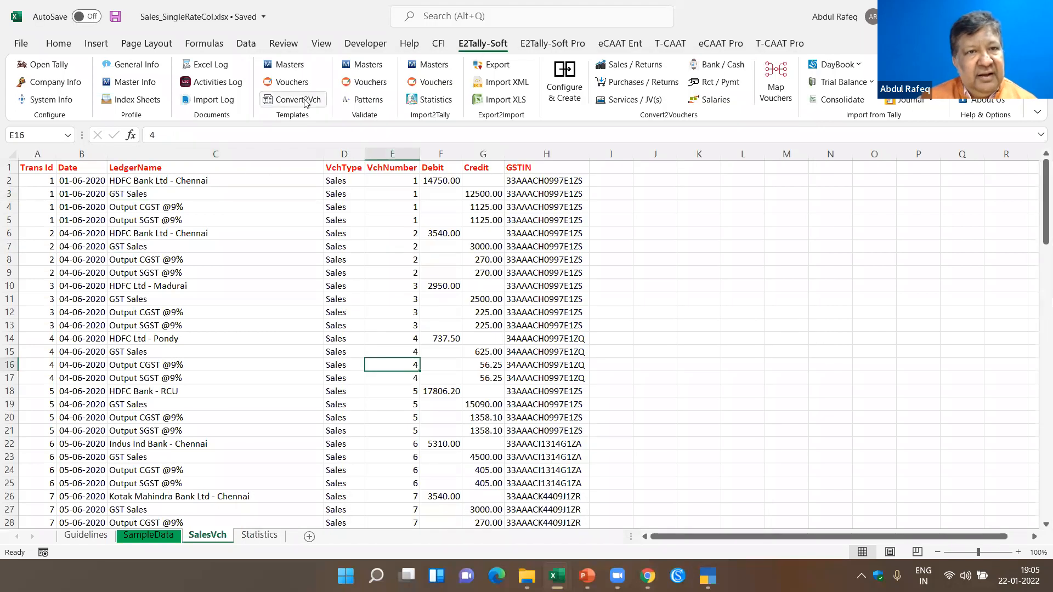
{"action": "left_click", "coordinate": [306, 102]}
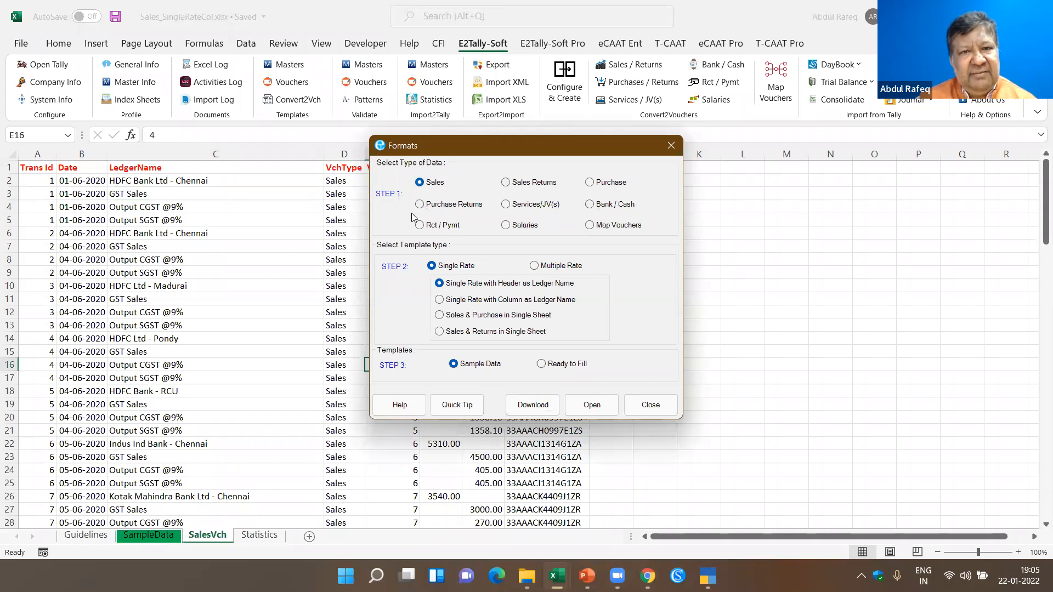
{"action": "left_click", "coordinate": [596, 207]}
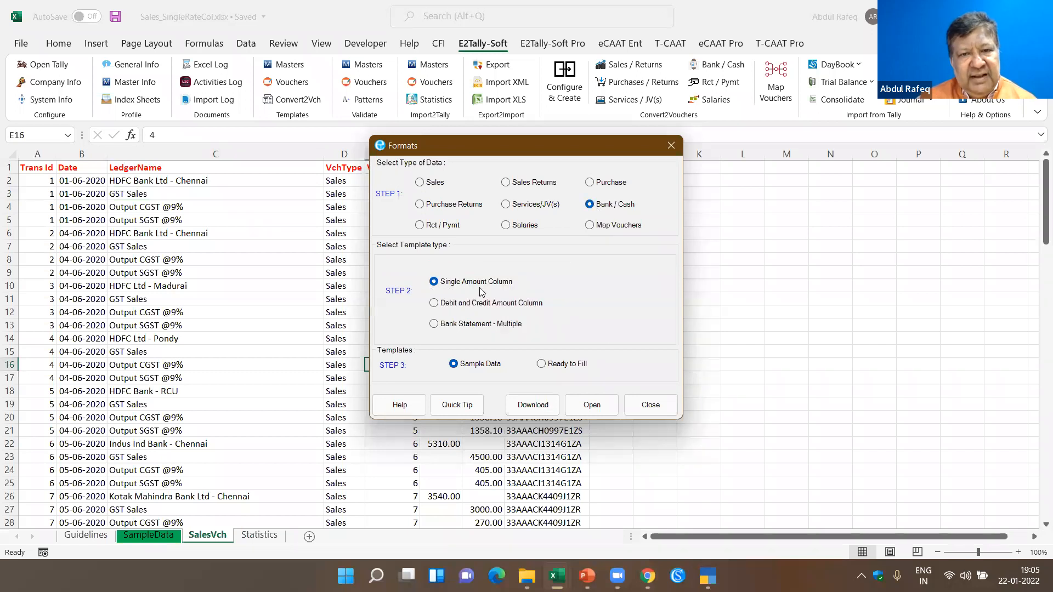
{"action": "left_click", "coordinate": [592, 406]}
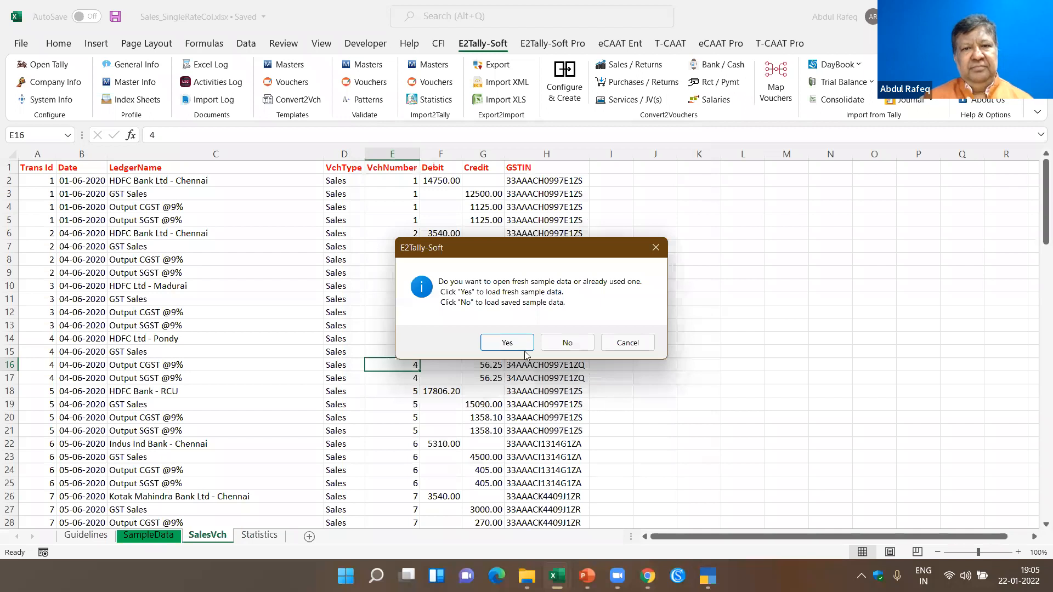
{"action": "left_click", "coordinate": [506, 343]}
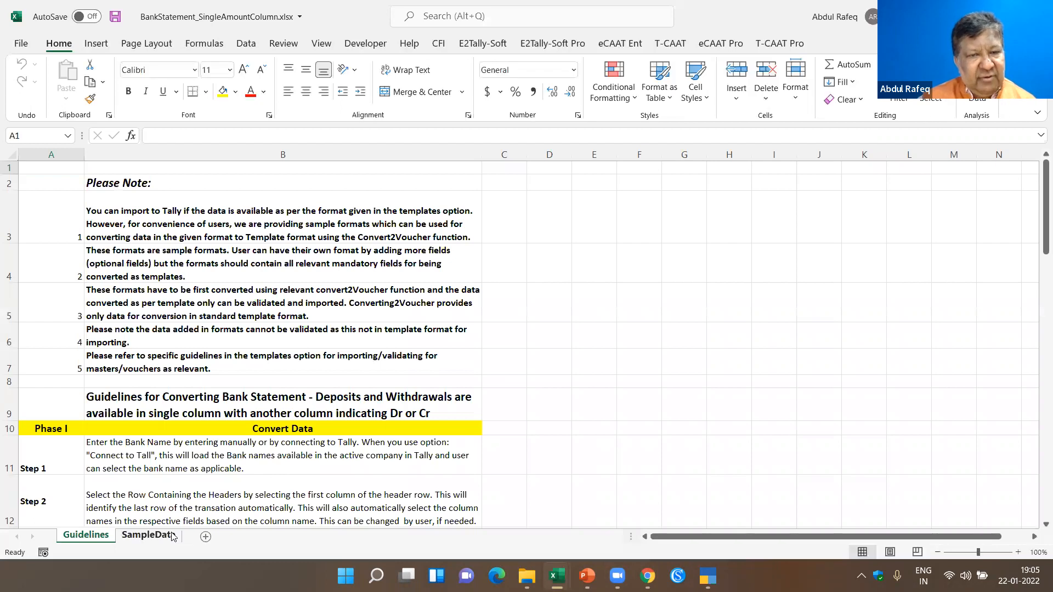
- Open the SampleData sheet and examine the bank statement's ChequeNo. and Corresponding Ledger columns
{"action": "left_click", "coordinate": [448, 275]}
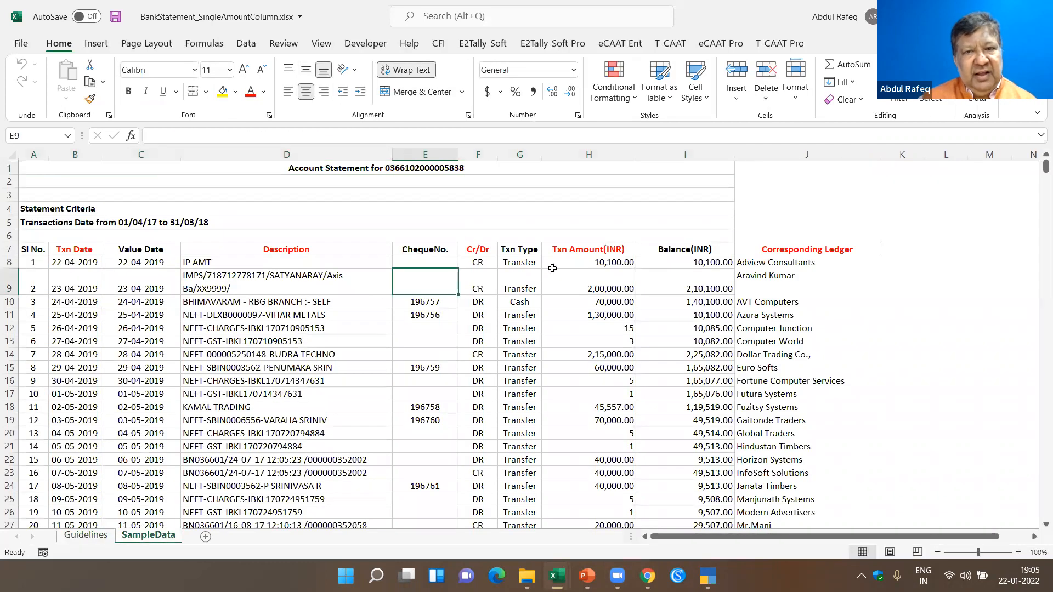
{"action": "left_click", "coordinate": [790, 264]}
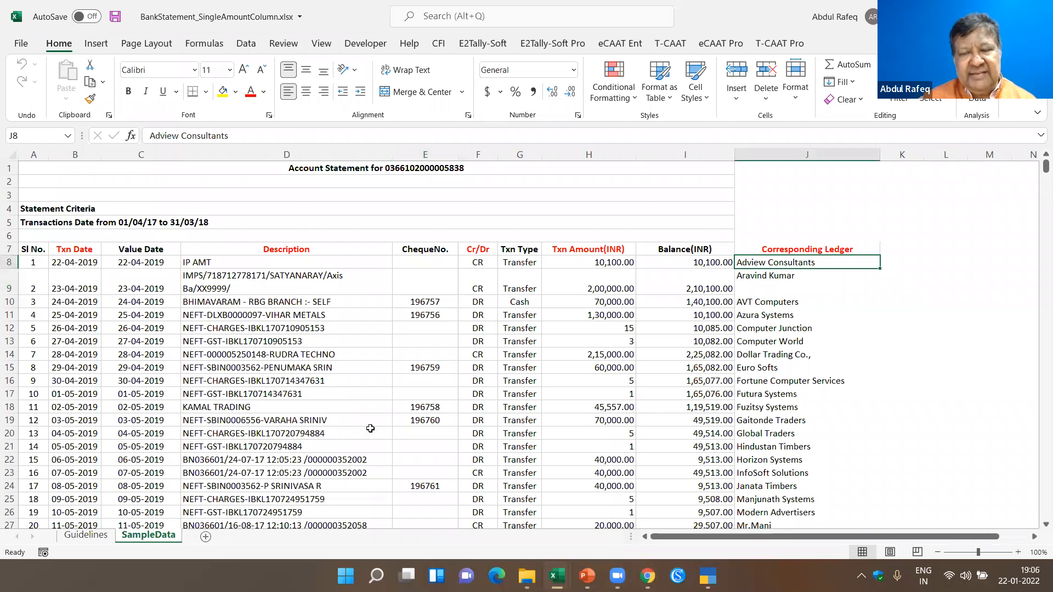
{"action": "left_click", "coordinate": [794, 250]}
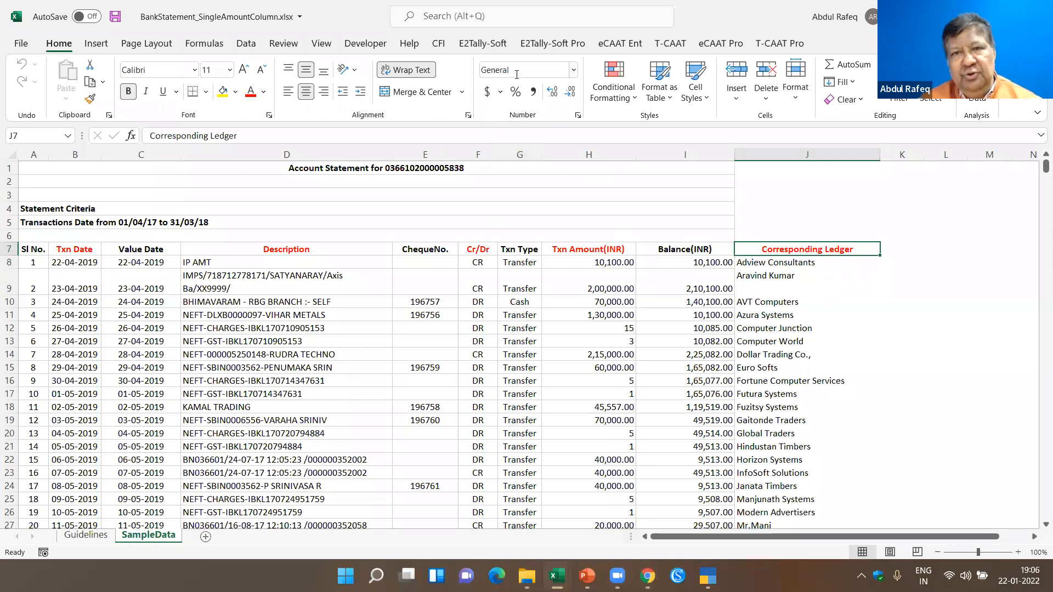
- Start the Bank / Cash voucher conversion for the current worksheet and enter HDFC Bank as the bank name
{"action": "left_click", "coordinate": [501, 48]}
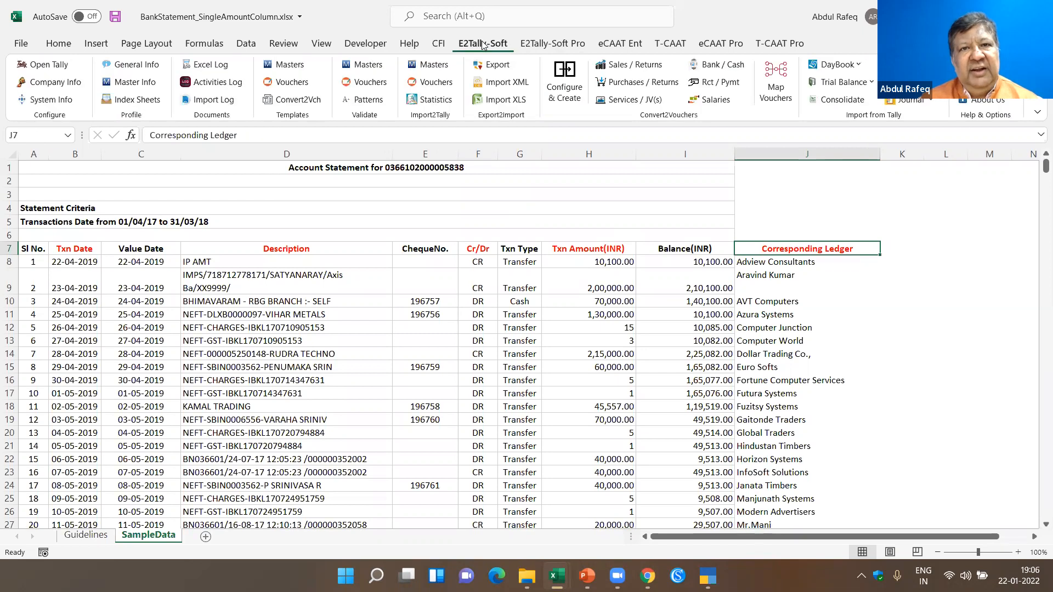
{"action": "left_click", "coordinate": [713, 65]}
{"action": "left_click", "coordinate": [477, 175]}
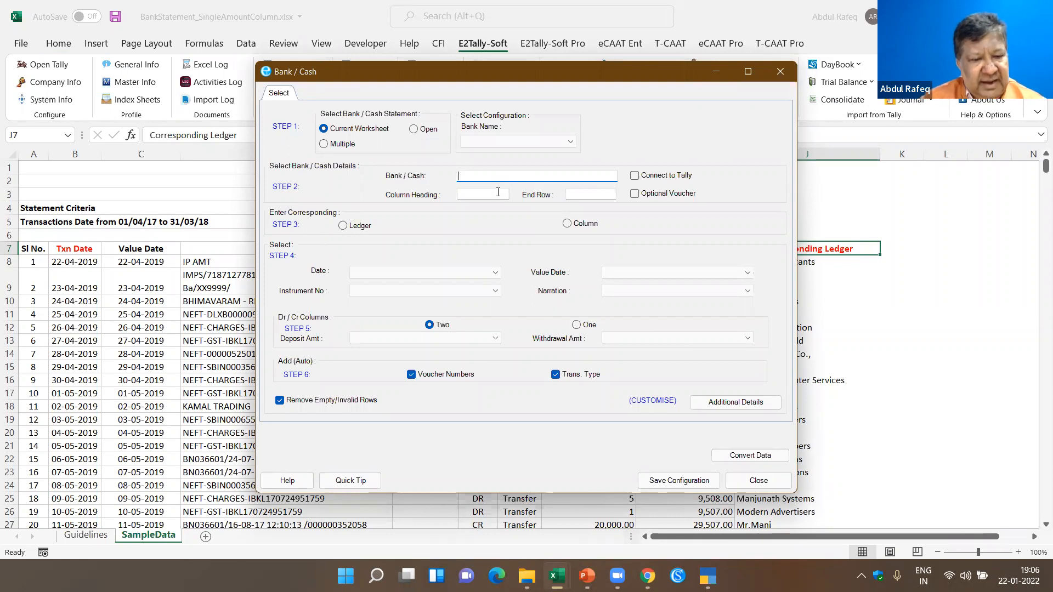
{"action": "type", "text": "HDFC BAN"}
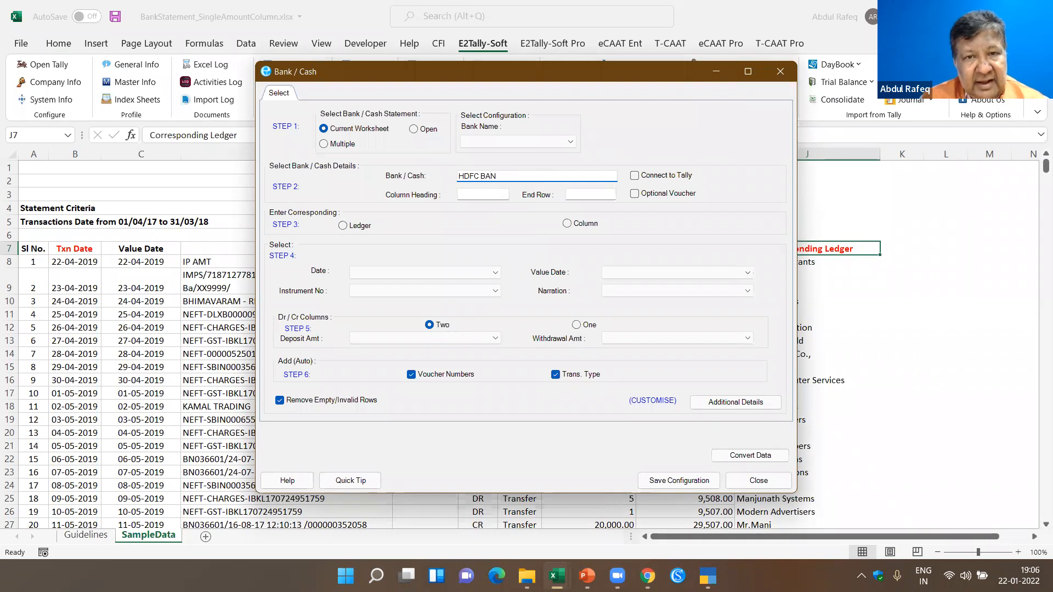
{"action": "type", "text": "ank"}
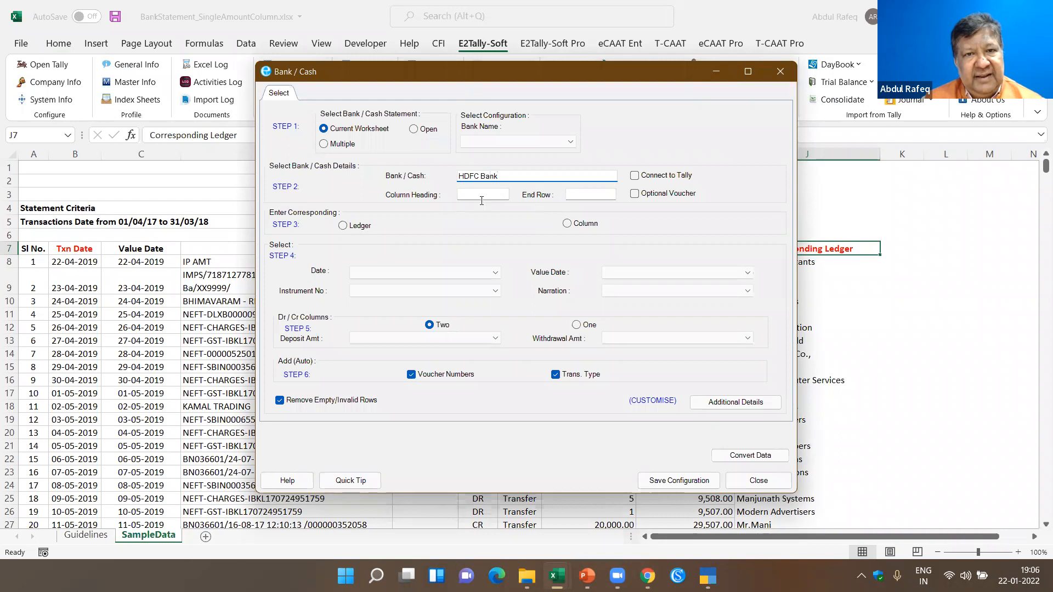
- Set the statement's column heading to cell A7 so the end row and field columns are filled in
{"action": "left_click", "coordinate": [482, 200]}
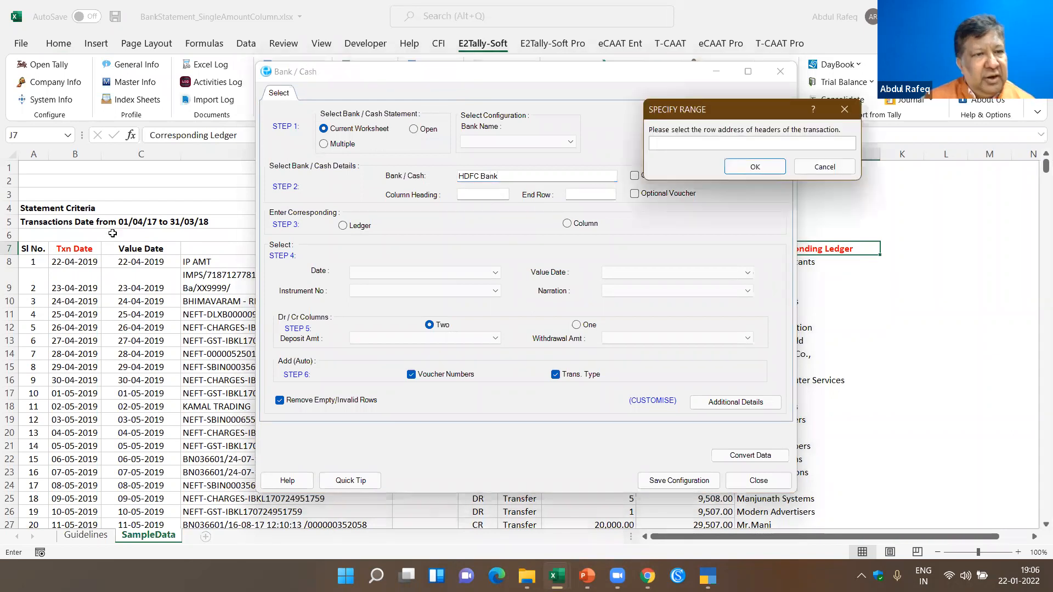
{"action": "left_click", "coordinate": [22, 248]}
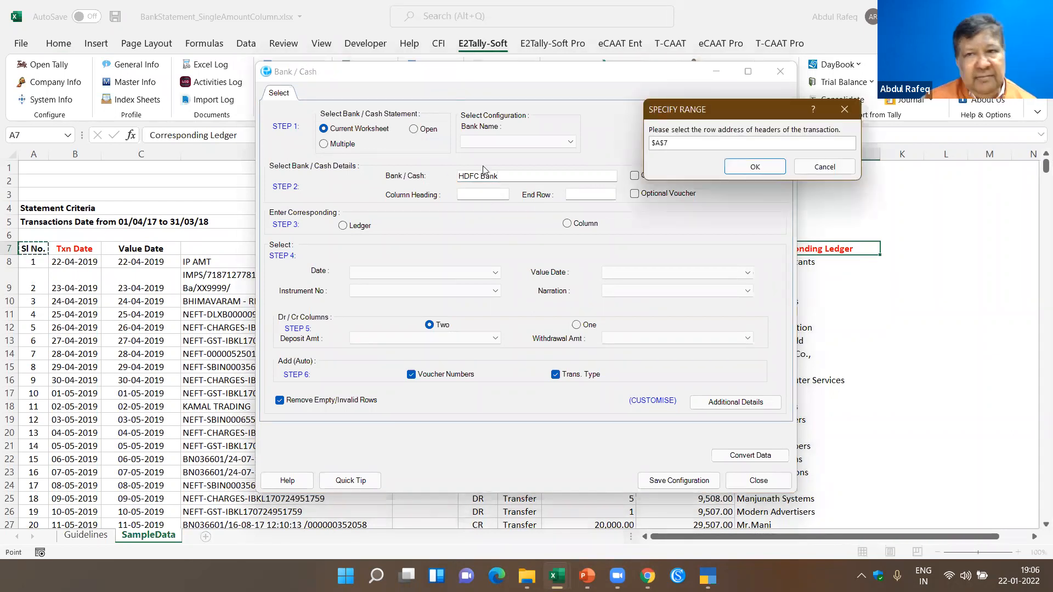
{"action": "left_click", "coordinate": [752, 166]}
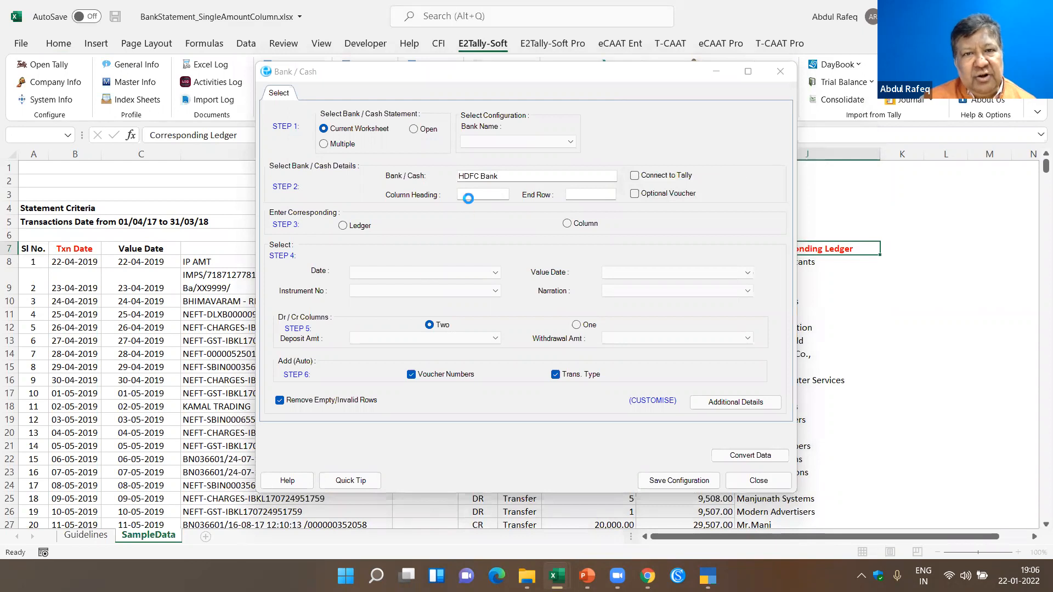
{"action": "left_click", "coordinate": [580, 353]}
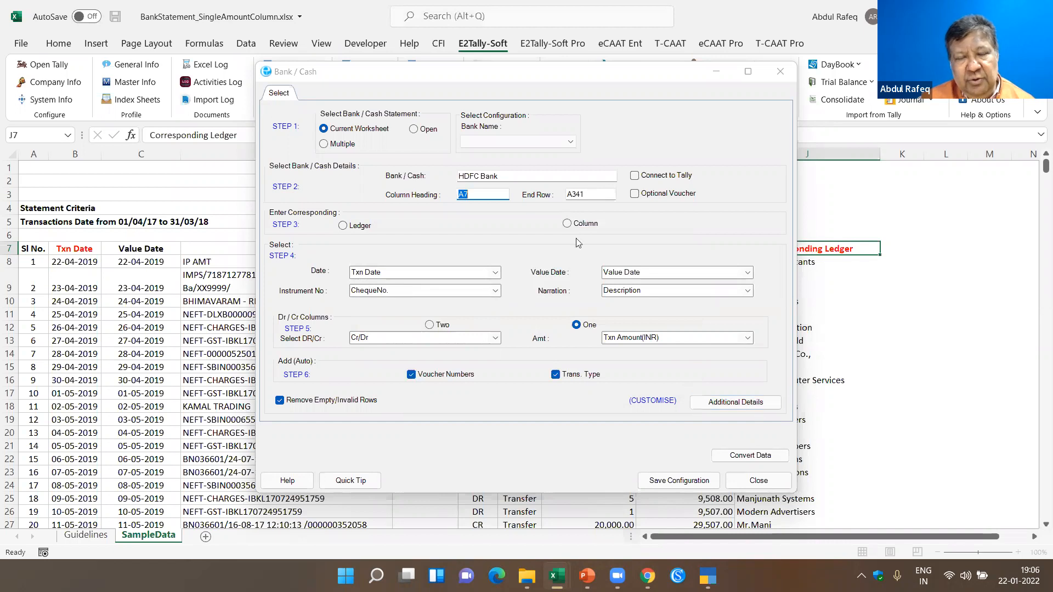
- Take the corresponding ledgers from a column instead of a fixed ledger, choosing the Corresponding Ledger column
{"action": "left_click", "coordinate": [354, 230]}
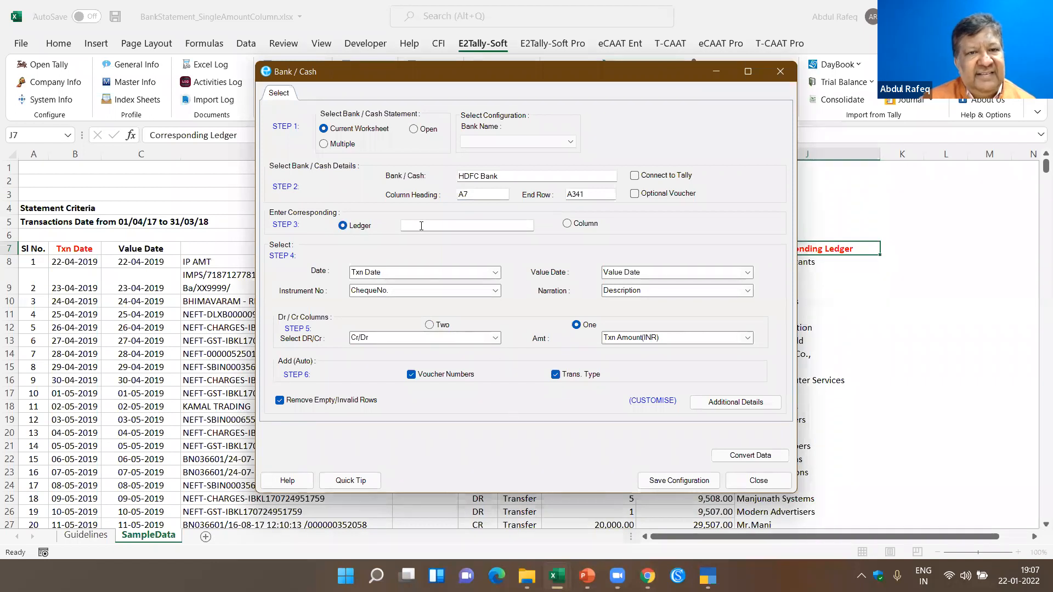
{"action": "left_click", "coordinate": [414, 228]}
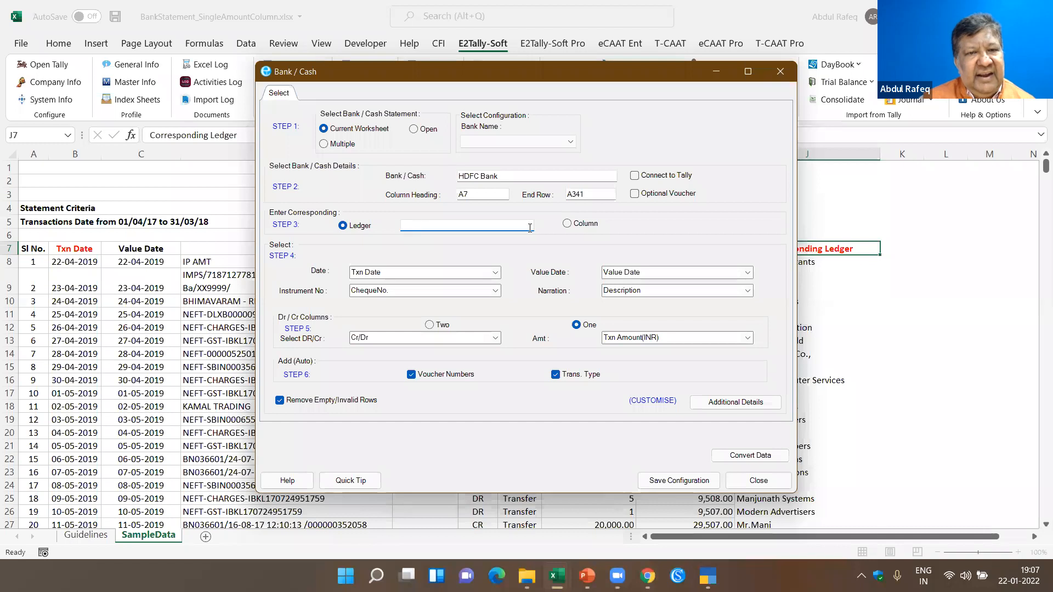
{"action": "left_click", "coordinate": [576, 228]}
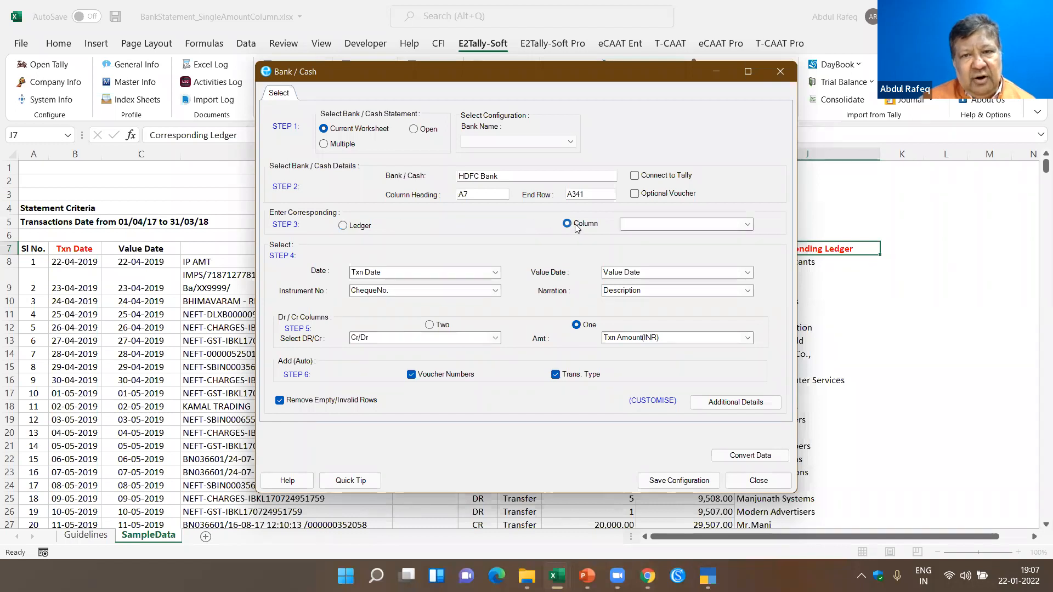
{"action": "left_click", "coordinate": [748, 225]}
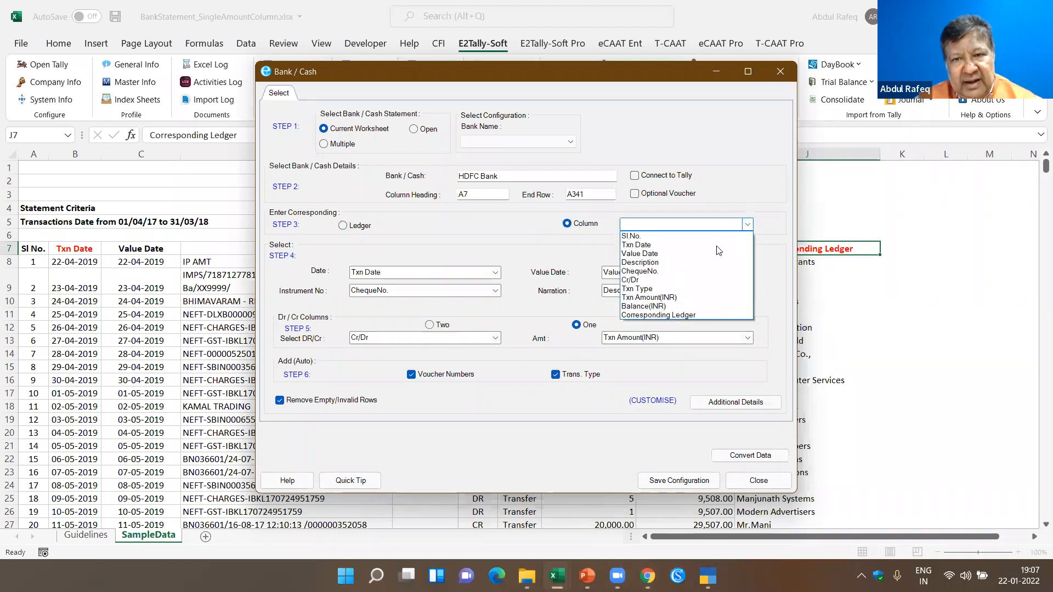
{"action": "left_click", "coordinate": [671, 316]}
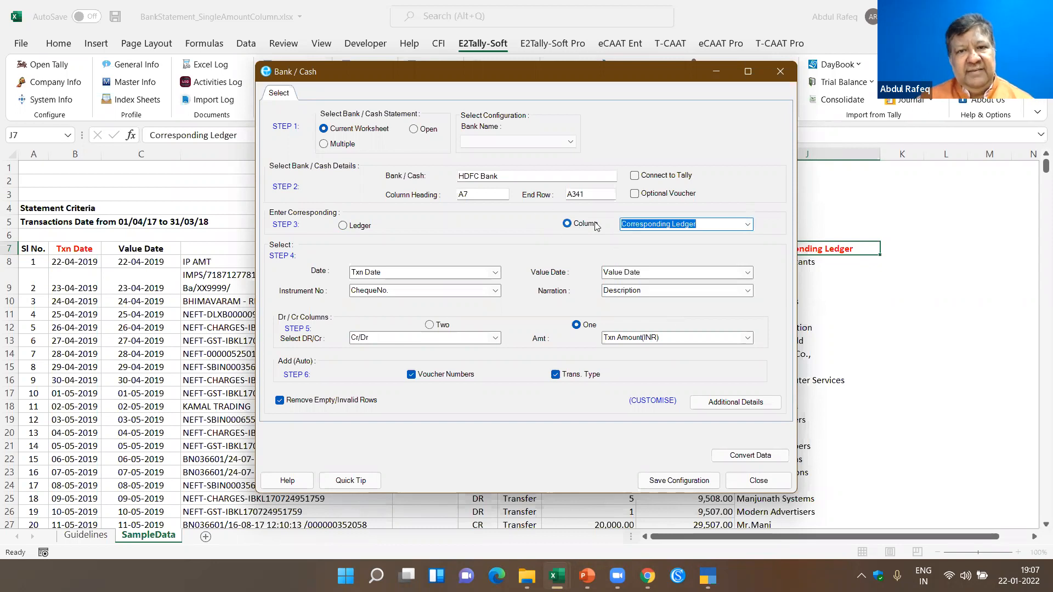
- Convert the bank statement data and review the preview of the generated vouchers
{"action": "left_click", "coordinate": [755, 457]}
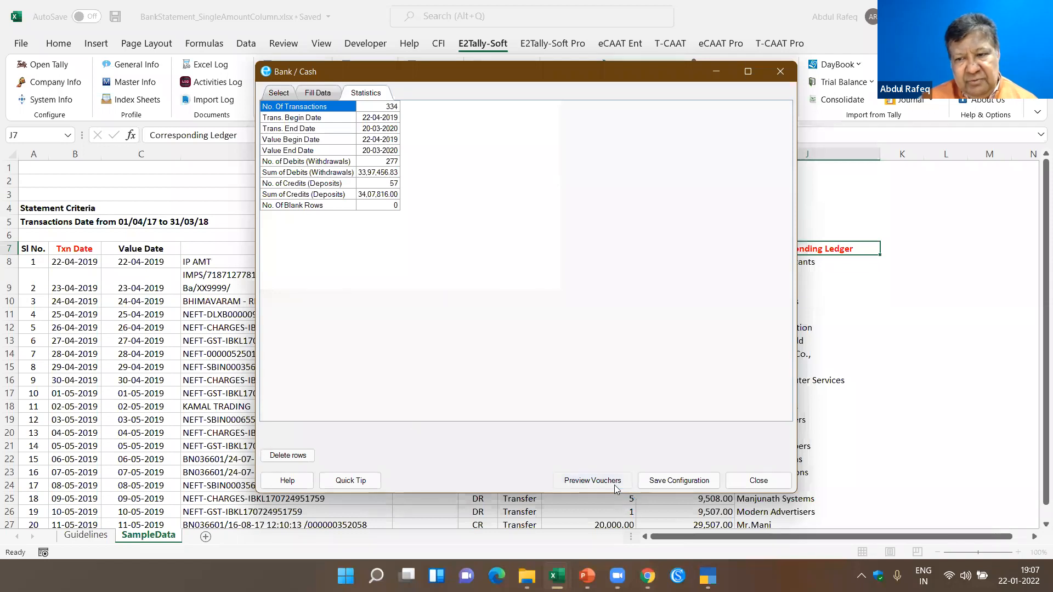
{"action": "left_click", "coordinate": [593, 481]}
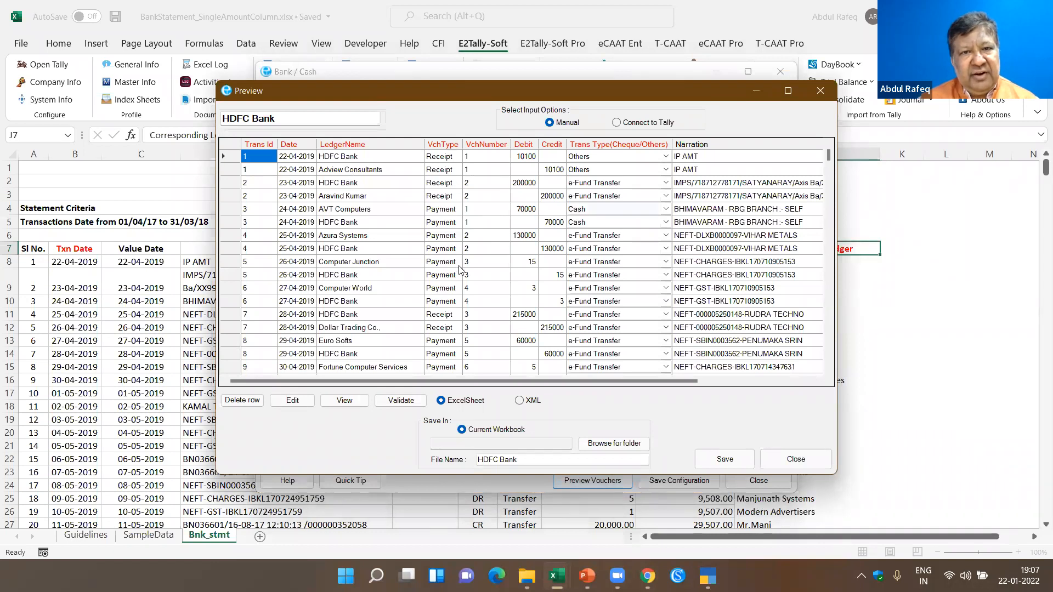
{"action": "scroll", "coordinate": [455, 278], "scroll_direction": "down", "scroll_amount": 5}
- Save the previewed HDFC Bank vouchers as an Excel sheet in the current workbook and open the exported sheet
{"action": "left_click", "coordinate": [724, 459]}
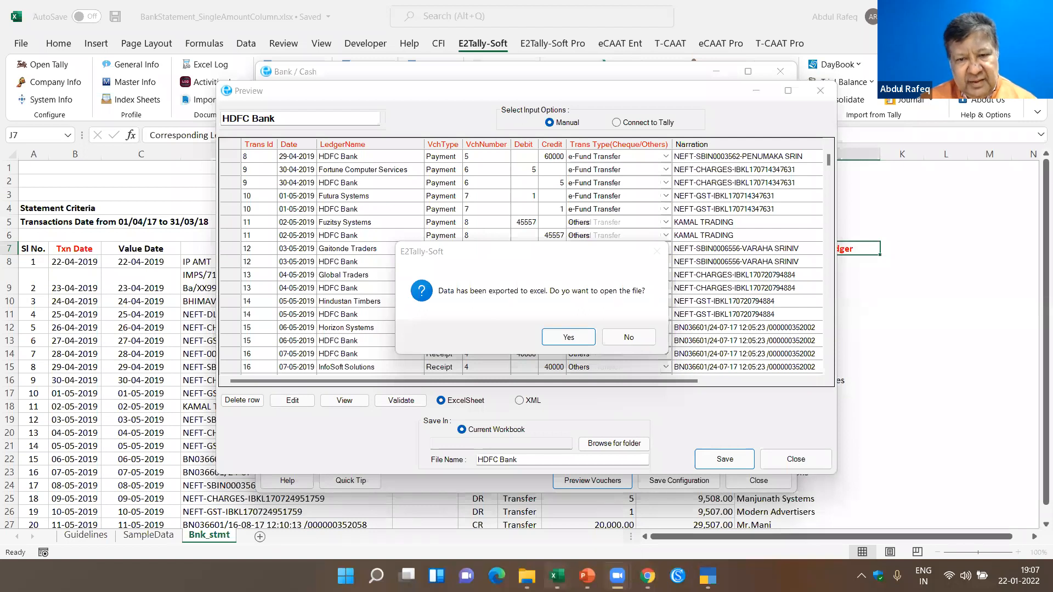
{"action": "key", "text": "alt+Tab"}
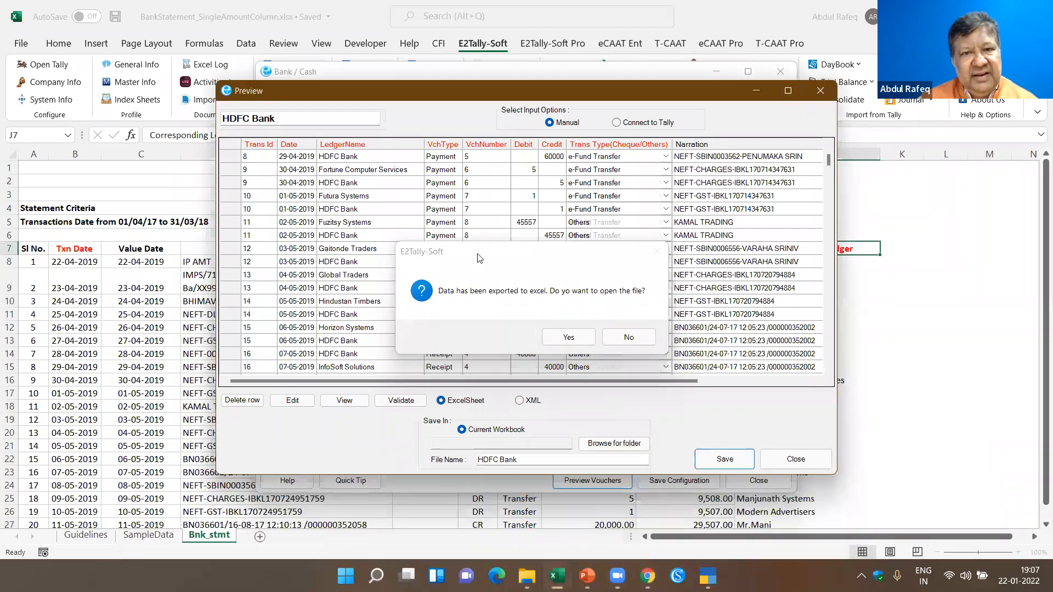
{"action": "left_click", "coordinate": [568, 337]}
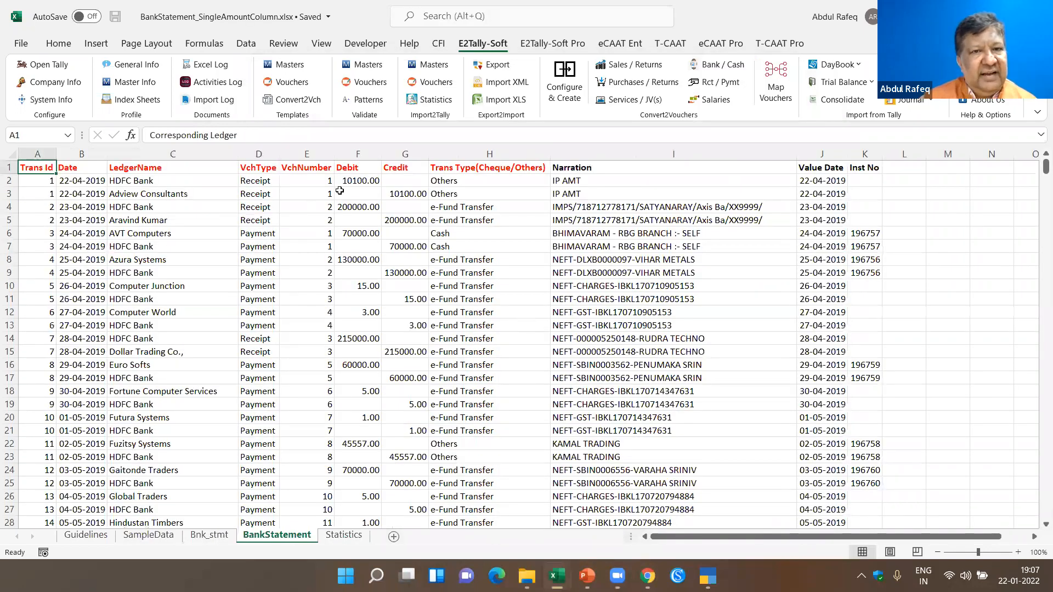
- Look through the converted vouchers on the BankStatement sheet, checking the debit amounts, transaction types and receipt, payment and contra entries
{"action": "left_click", "coordinate": [359, 181]}
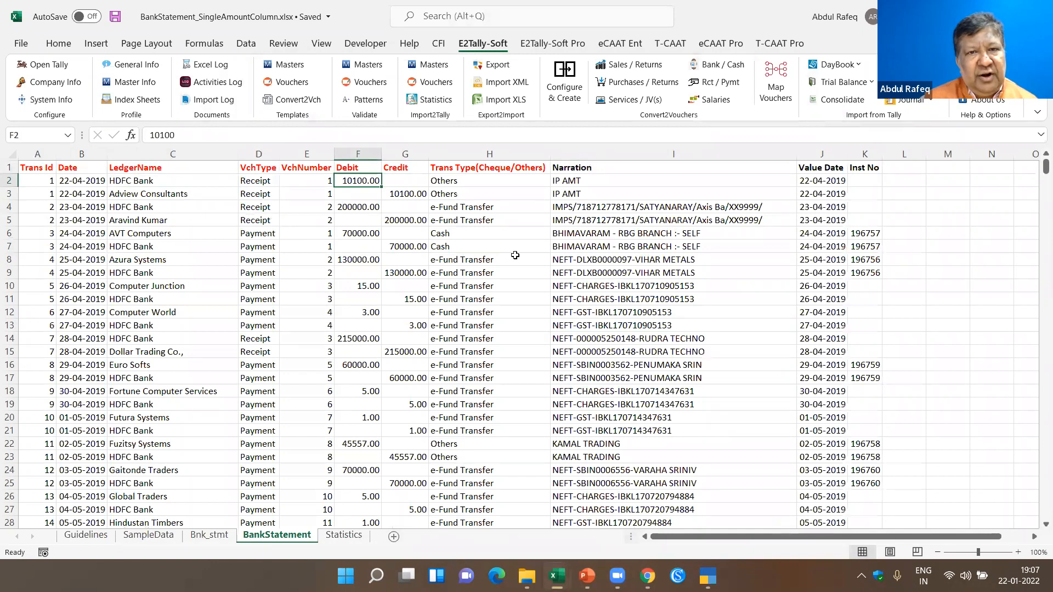
{"action": "left_click", "coordinate": [502, 229]}
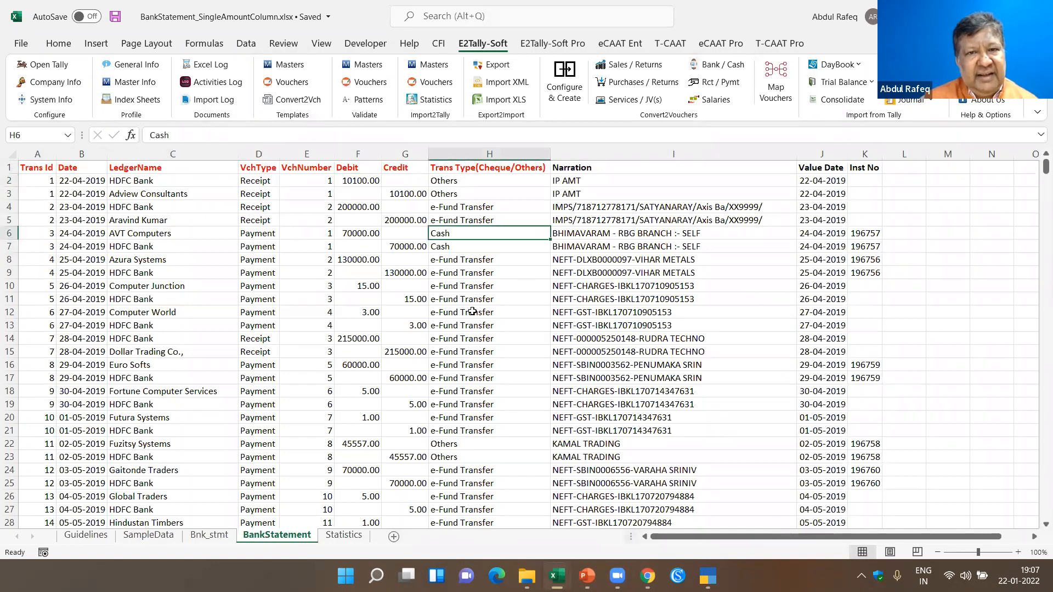
{"action": "scroll", "coordinate": [472, 301], "scroll_direction": "down", "scroll_amount": 8}
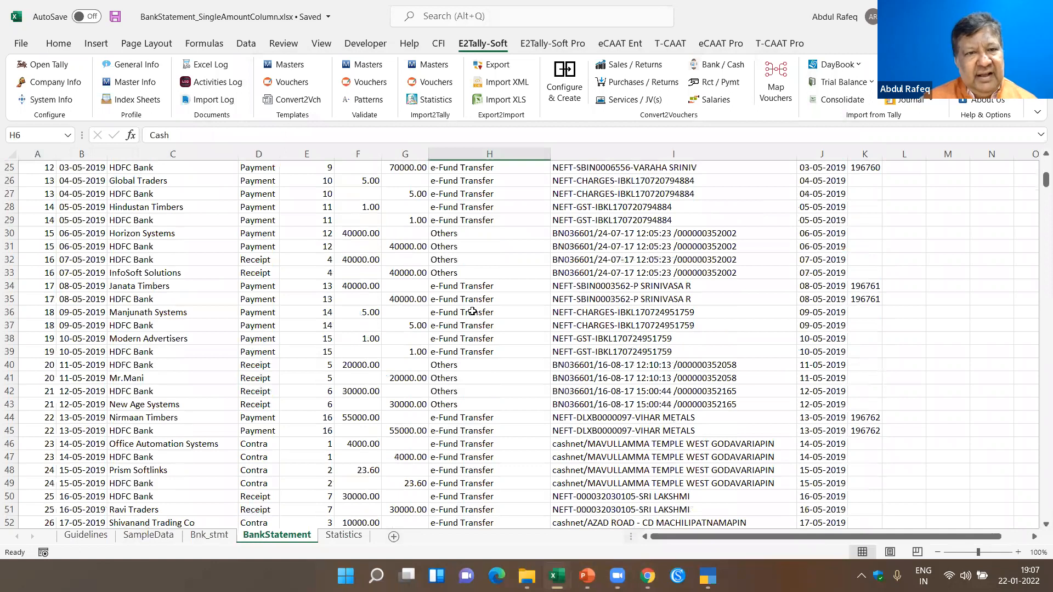
{"action": "scroll", "coordinate": [472, 313], "scroll_direction": "down", "scroll_amount": 4}
{"action": "scroll", "coordinate": [284, 253], "scroll_direction": "down", "scroll_amount": 5}
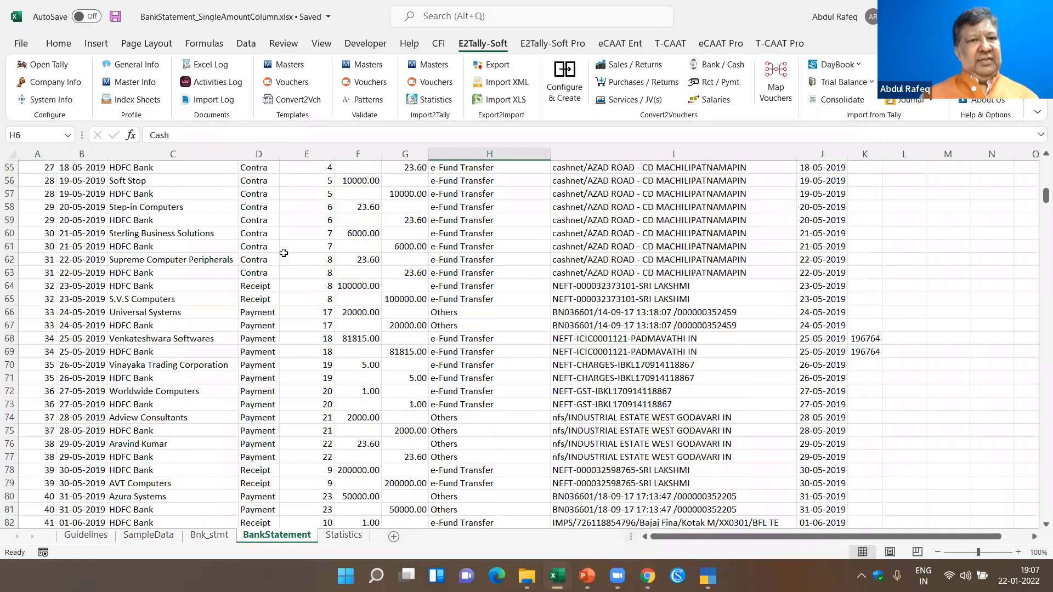
{"action": "scroll", "coordinate": [147, 245], "scroll_direction": "up", "scroll_amount": 6}
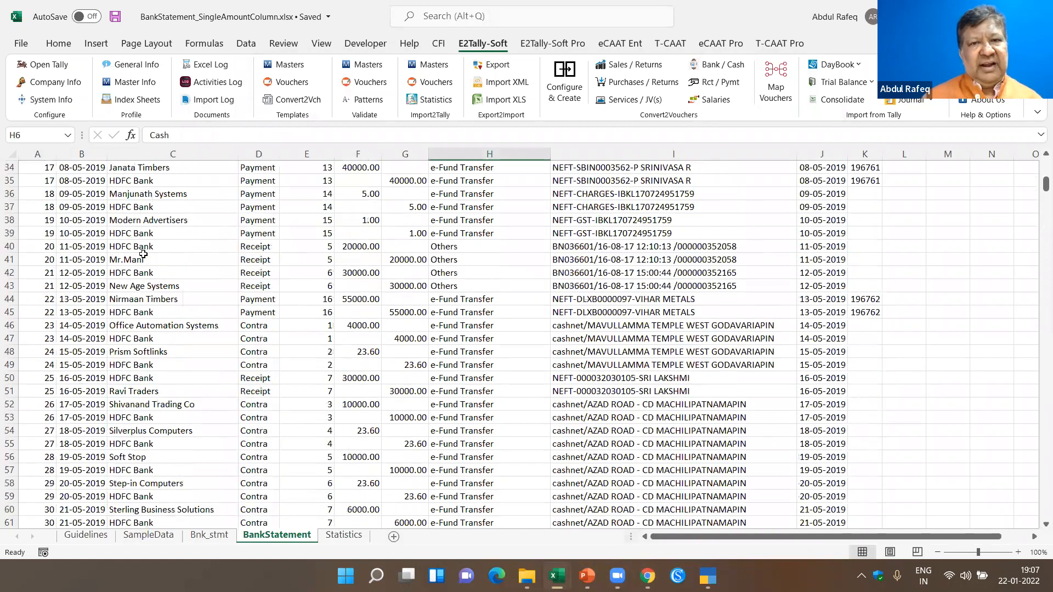
- Review the converted vouchers back up to the first entries on the BankStatement sheet, checking ledger names, voucher types and narrations
{"action": "scroll", "coordinate": [143, 254], "scroll_direction": "up", "scroll_amount": 8}
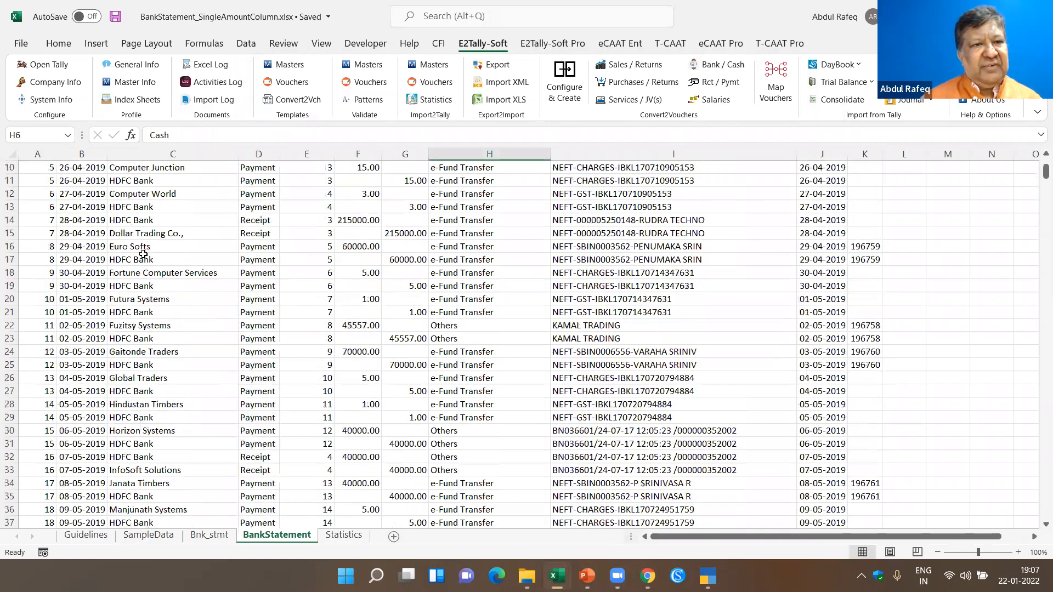
{"action": "scroll", "coordinate": [143, 255], "scroll_direction": "up", "scroll_amount": 3}
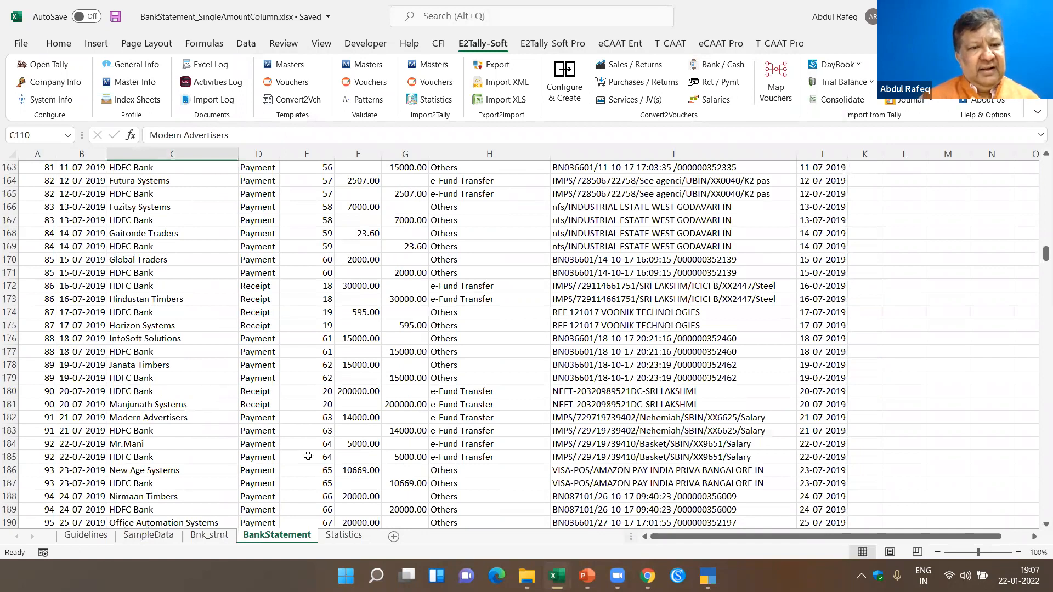
{"action": "scroll", "coordinate": [349, 411], "scroll_direction": "up", "scroll_amount": 20}
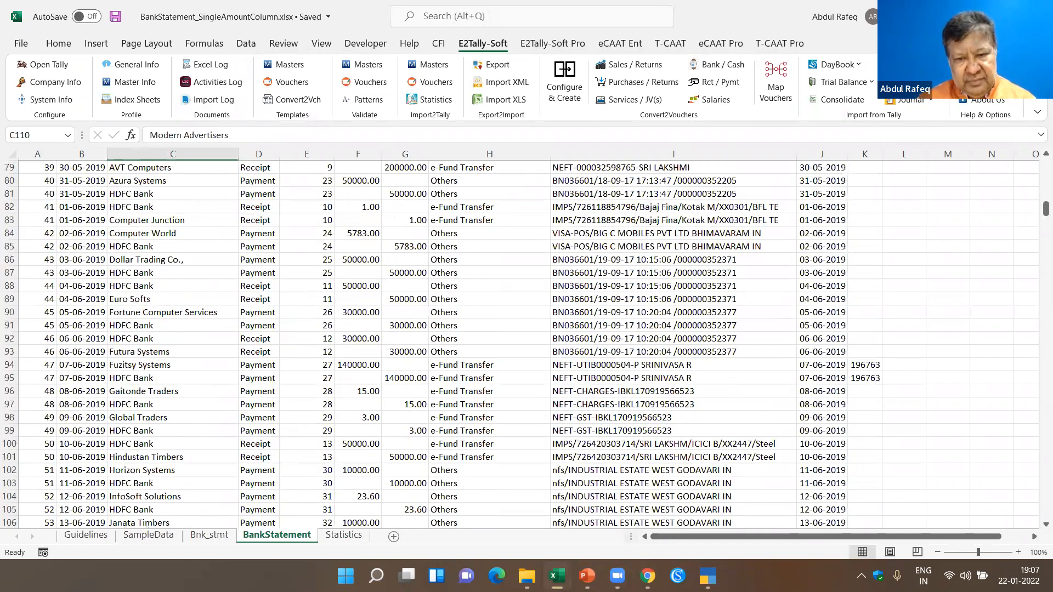
{"action": "scroll", "coordinate": [529, 344], "scroll_direction": "up", "scroll_amount": 20}
- Switch to the Sales_SingleRateCol.xlsx workbook to view the converted sales vouchers on the SalesVch sheet
{"action": "left_click", "coordinate": [527, 576]}
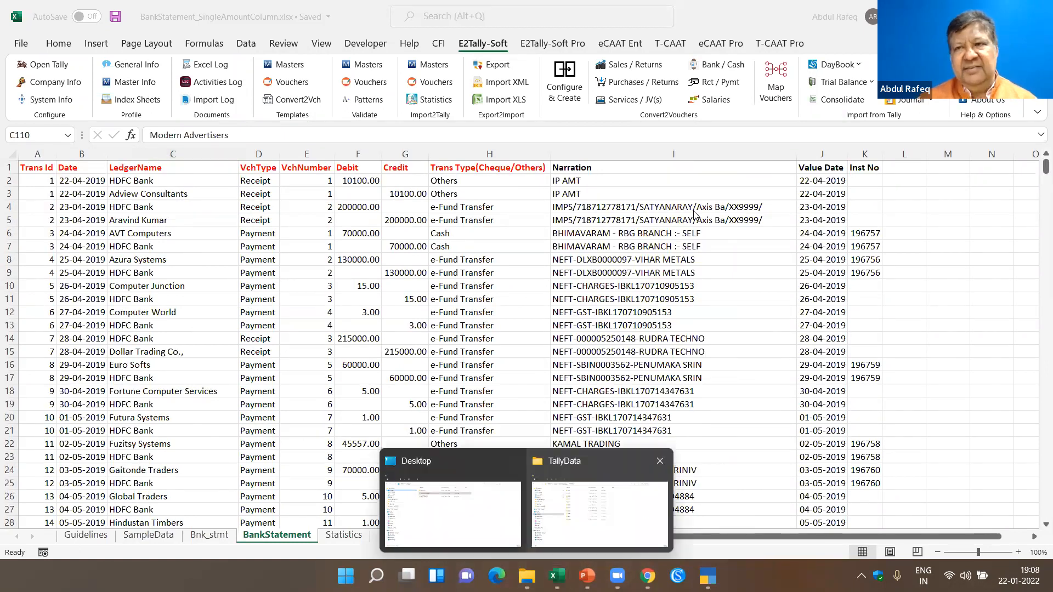
{"action": "left_click", "coordinate": [555, 576]}
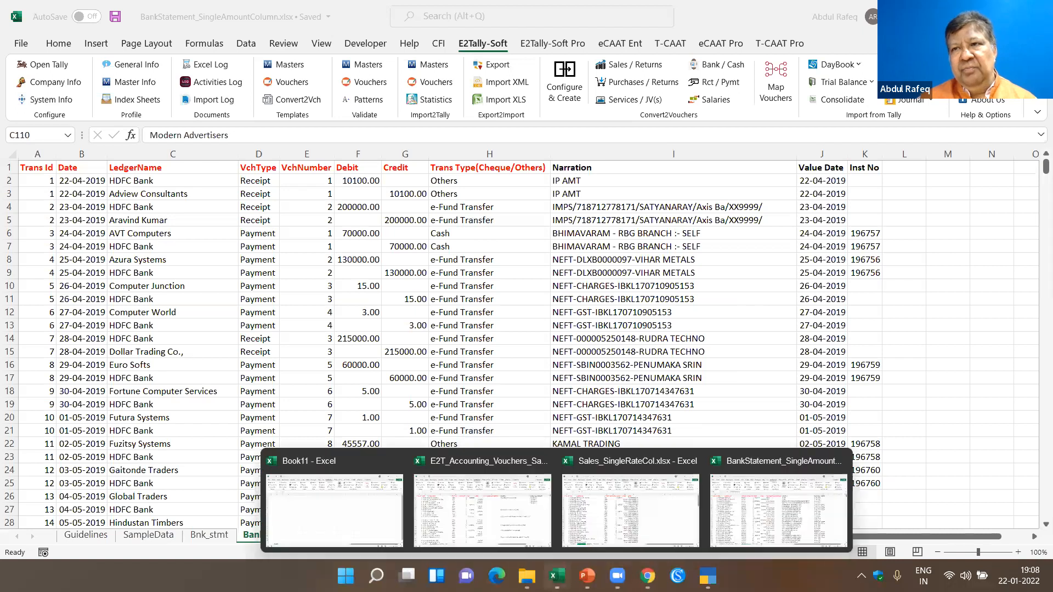
{"action": "left_click", "coordinate": [629, 493]}
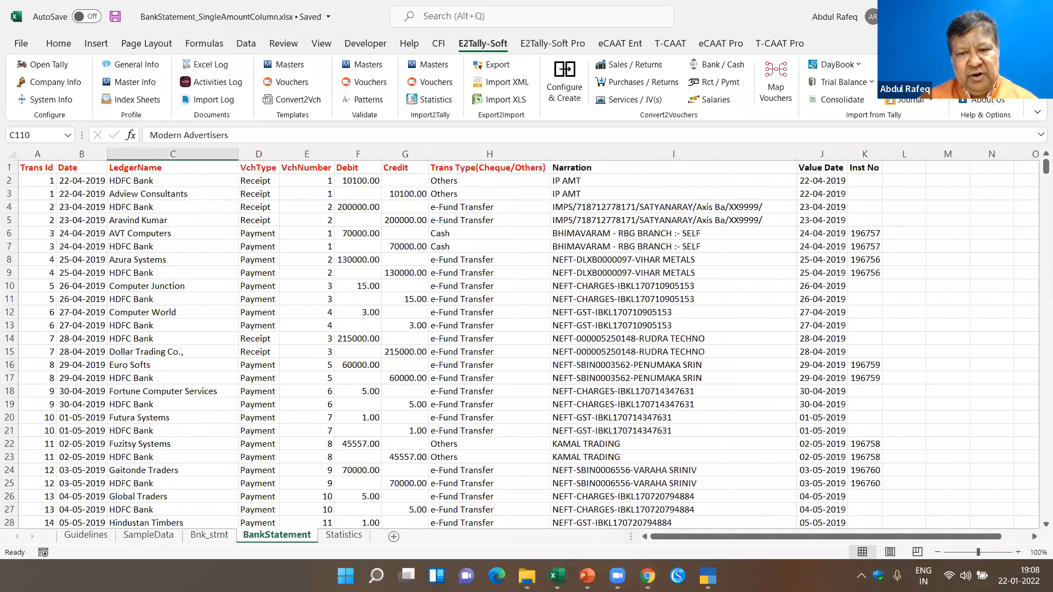
{"action": "left_click", "coordinate": [631, 312]}
- Switch to the PowerPoint webinar presentation, run the slide show from the "Why use e2Tally-Soft Ent?" slide and advance to the contact slide
{"action": "left_click", "coordinate": [586, 576]}
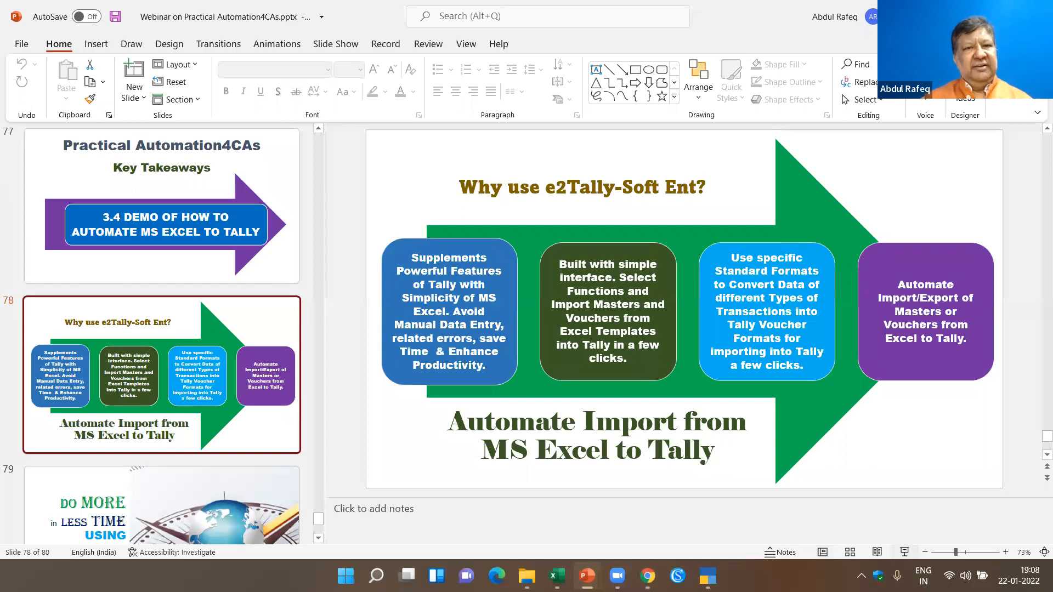
{"action": "key", "text": "shift+F5"}
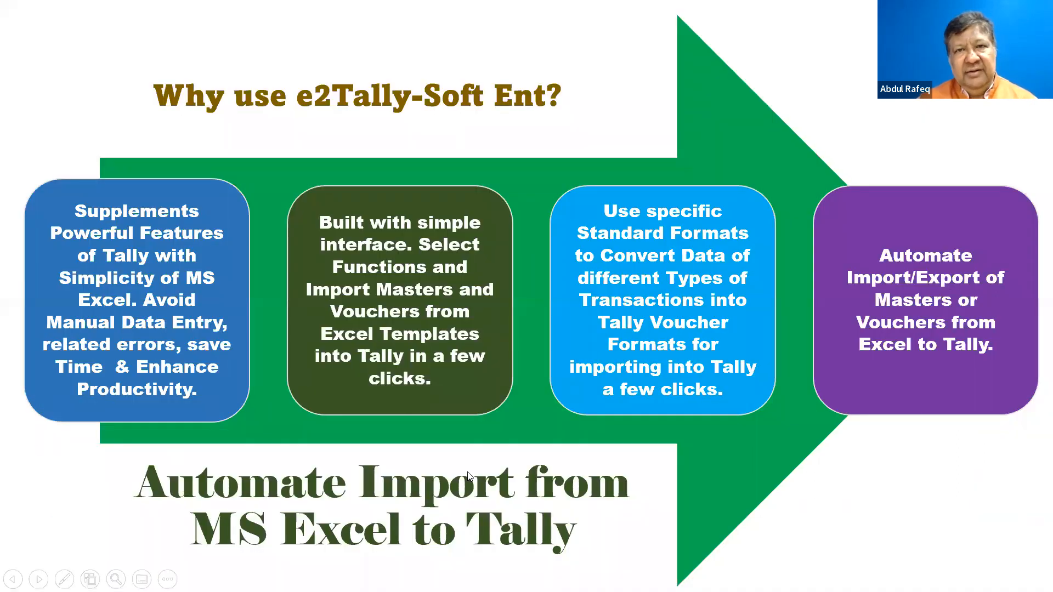
{"action": "key", "text": "Right"}
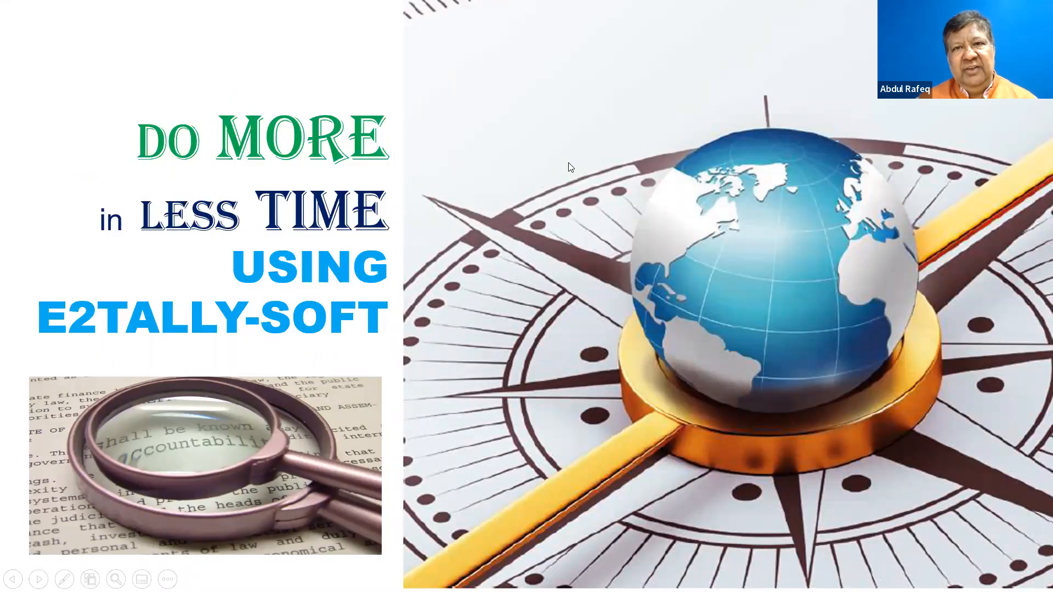
{"action": "left_click", "coordinate": [559, 200]}
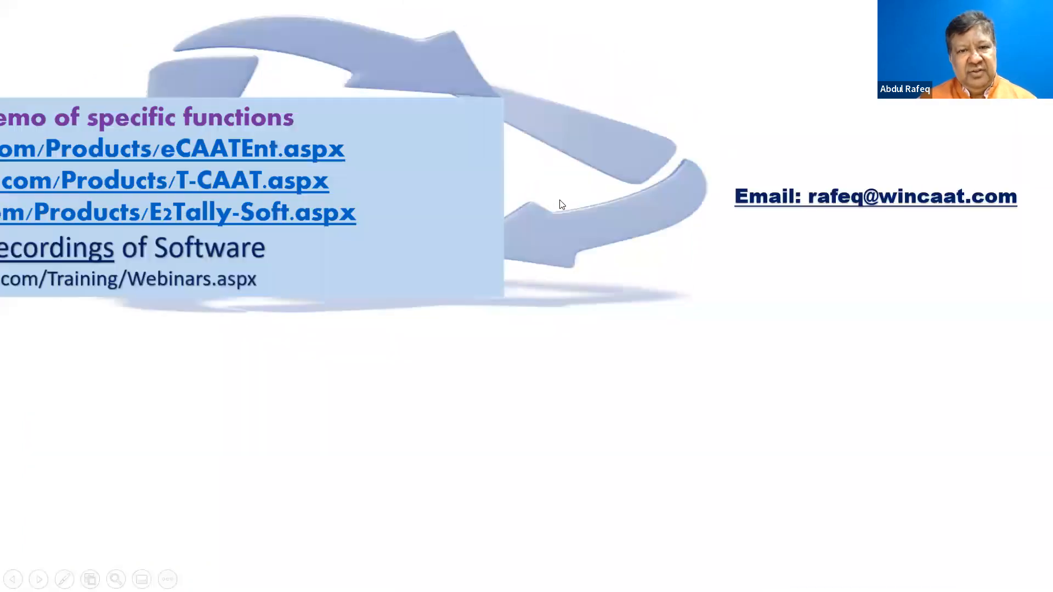